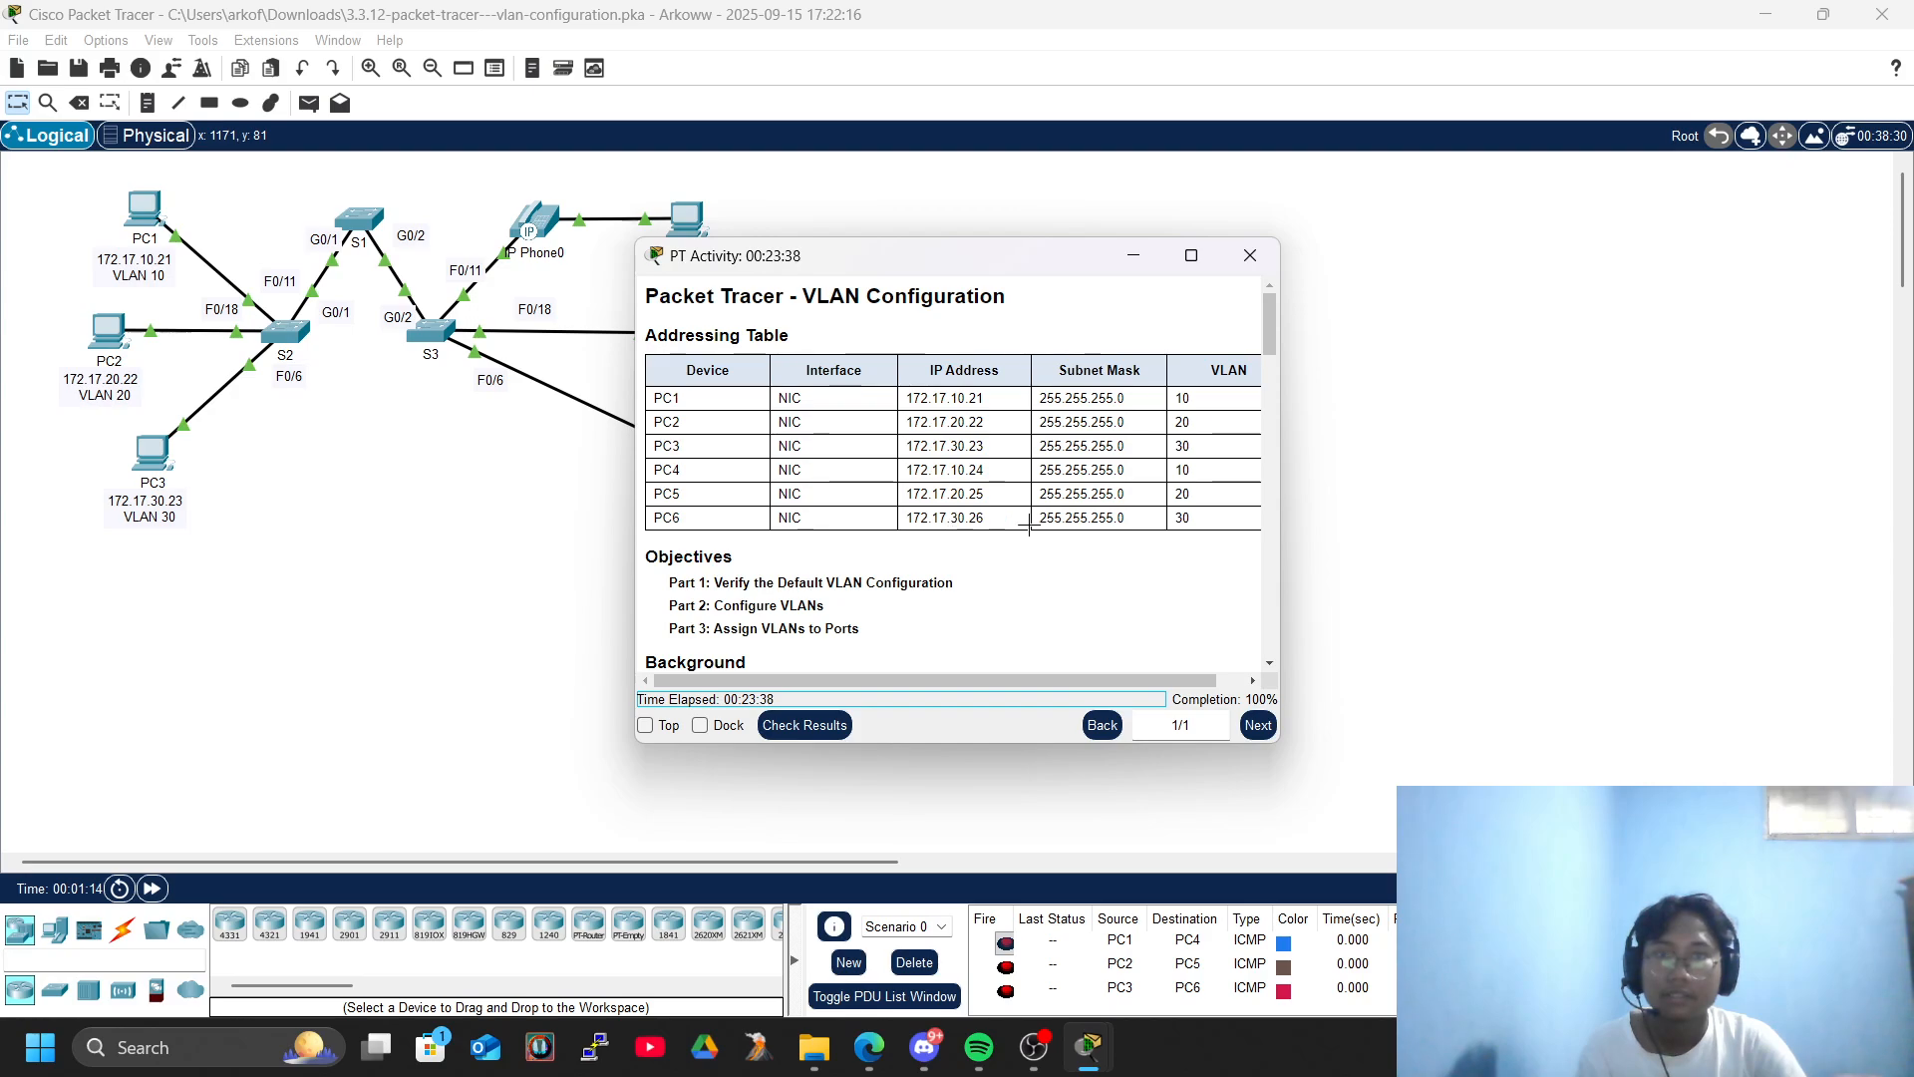
- Close the completed VLAN Configuration activity and exit Packet Tracer, saving the work
left_click_drag(802, 262, 1030, 291)
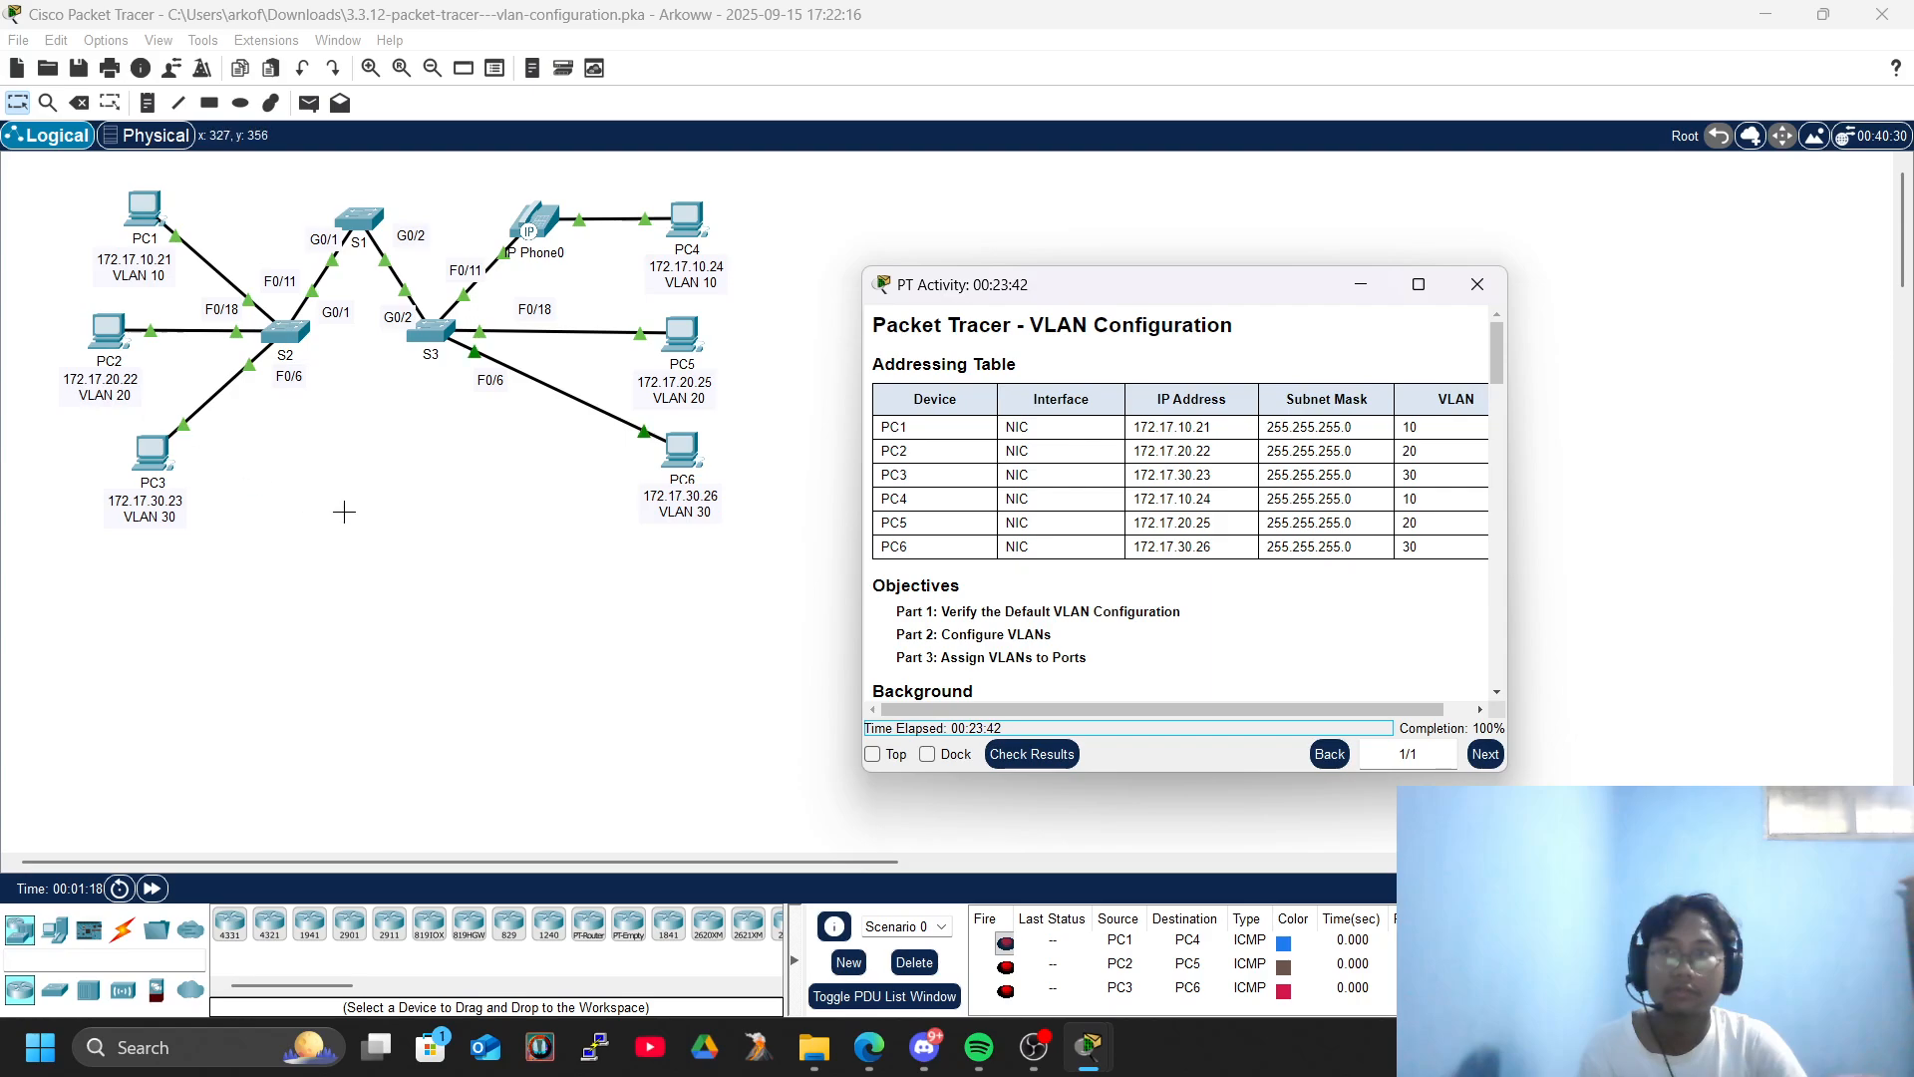
scroll(626, 541, "up", 2)
scroll(646, 558, "down", 1)
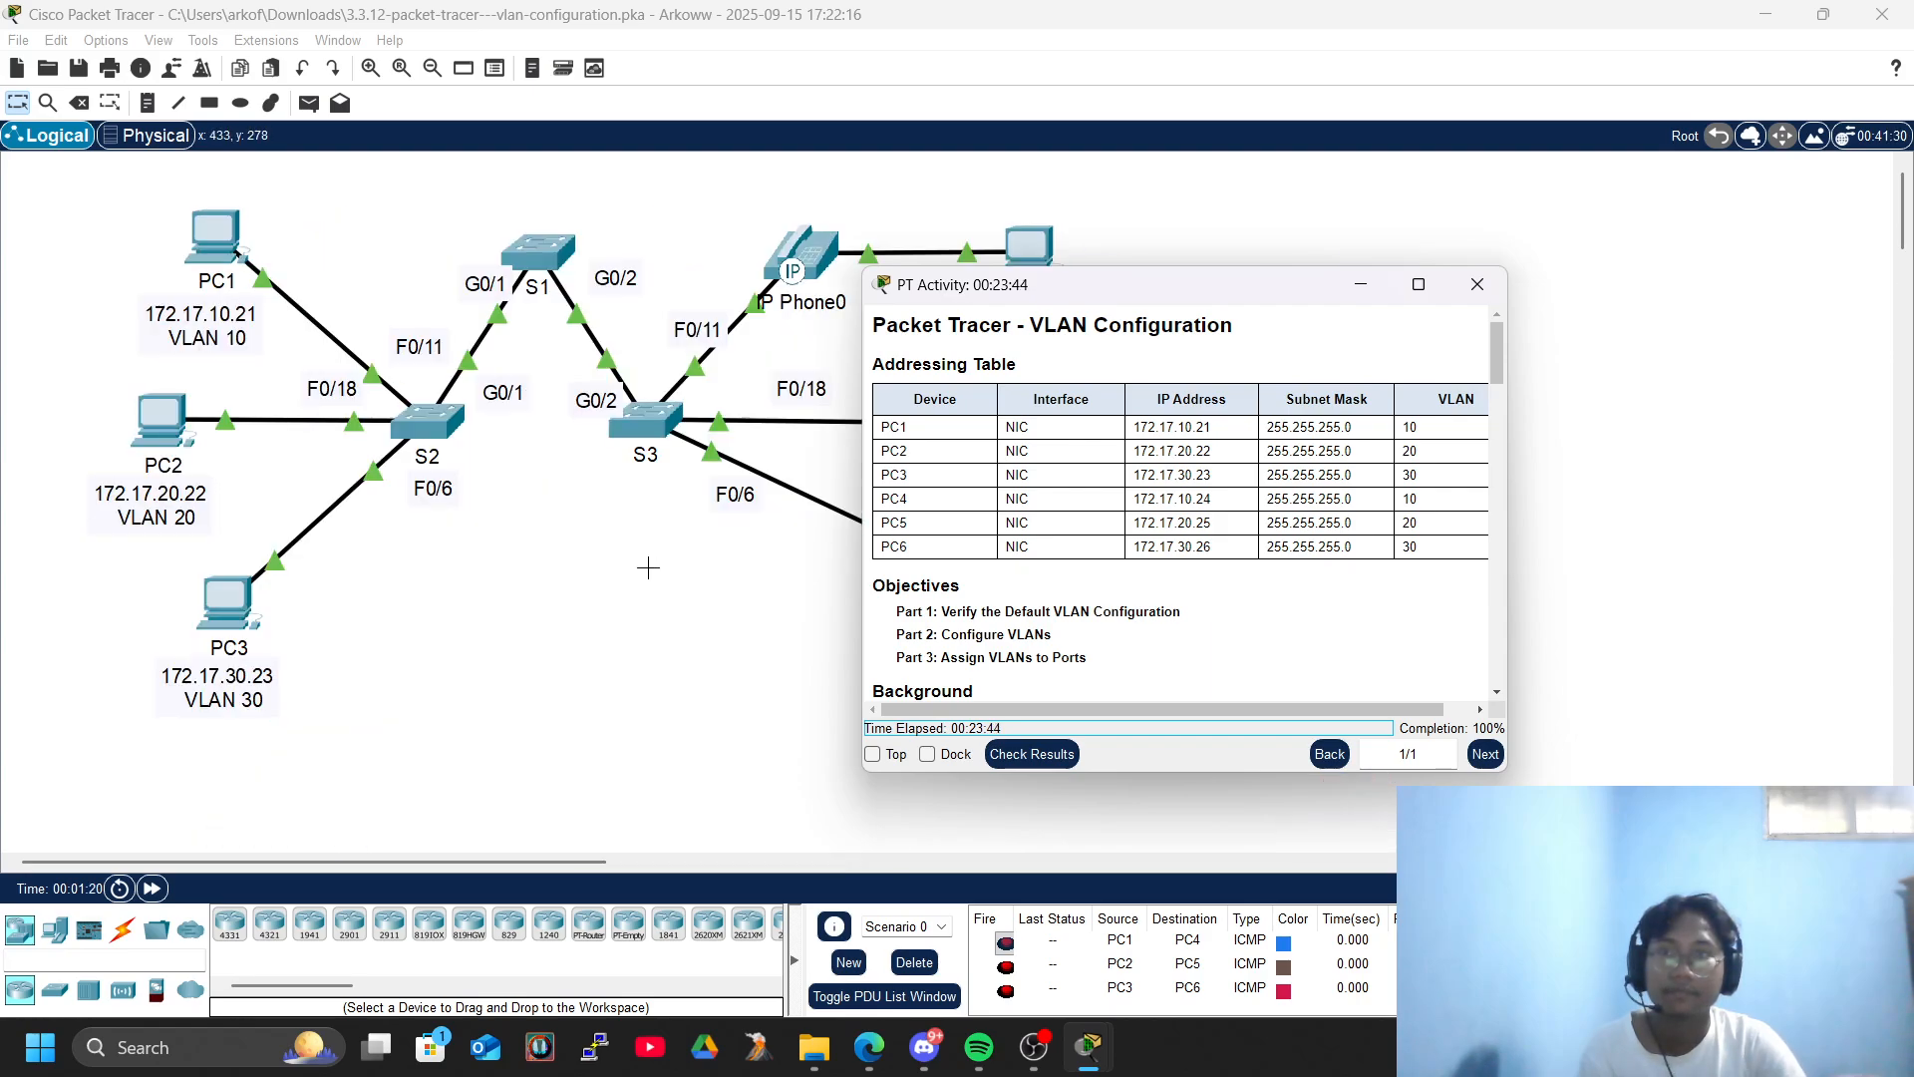
scroll(1087, 442, "down", 3)
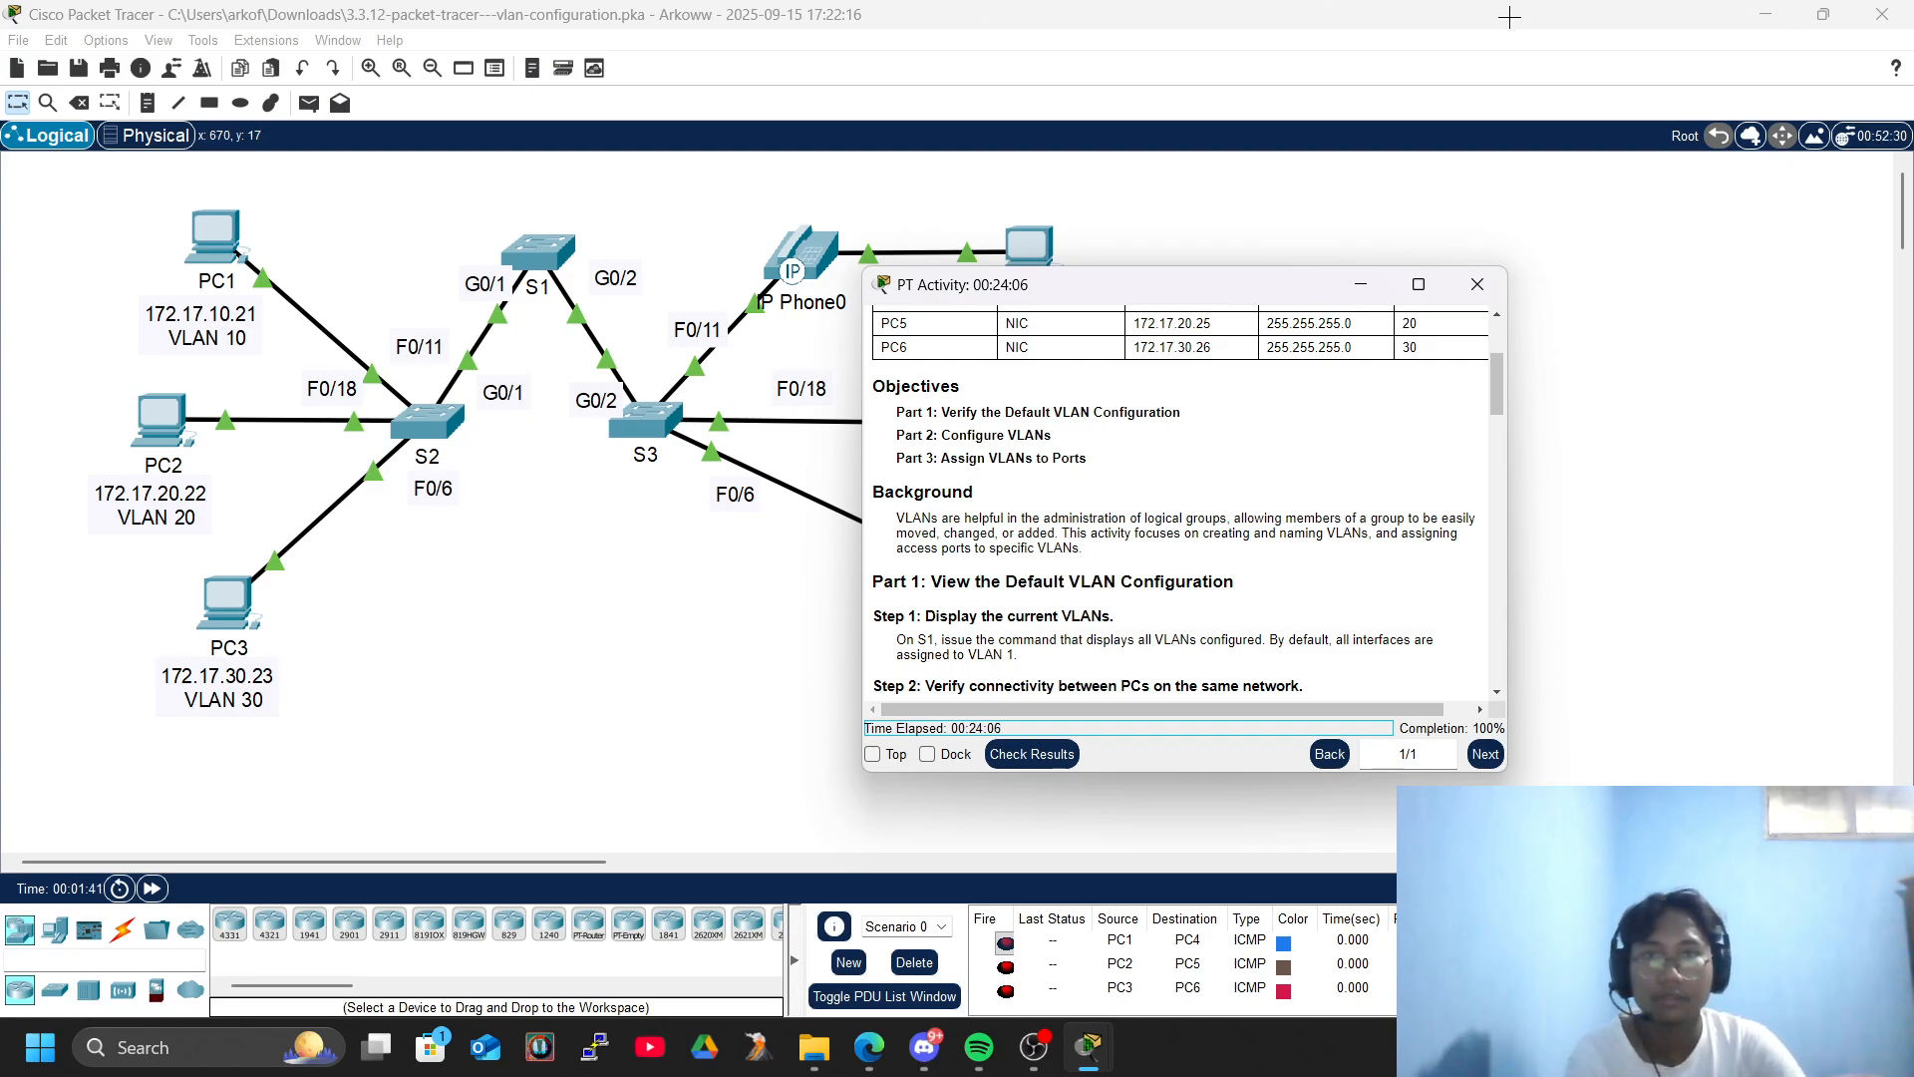
left_click(1476, 284)
left_click(1882, 14)
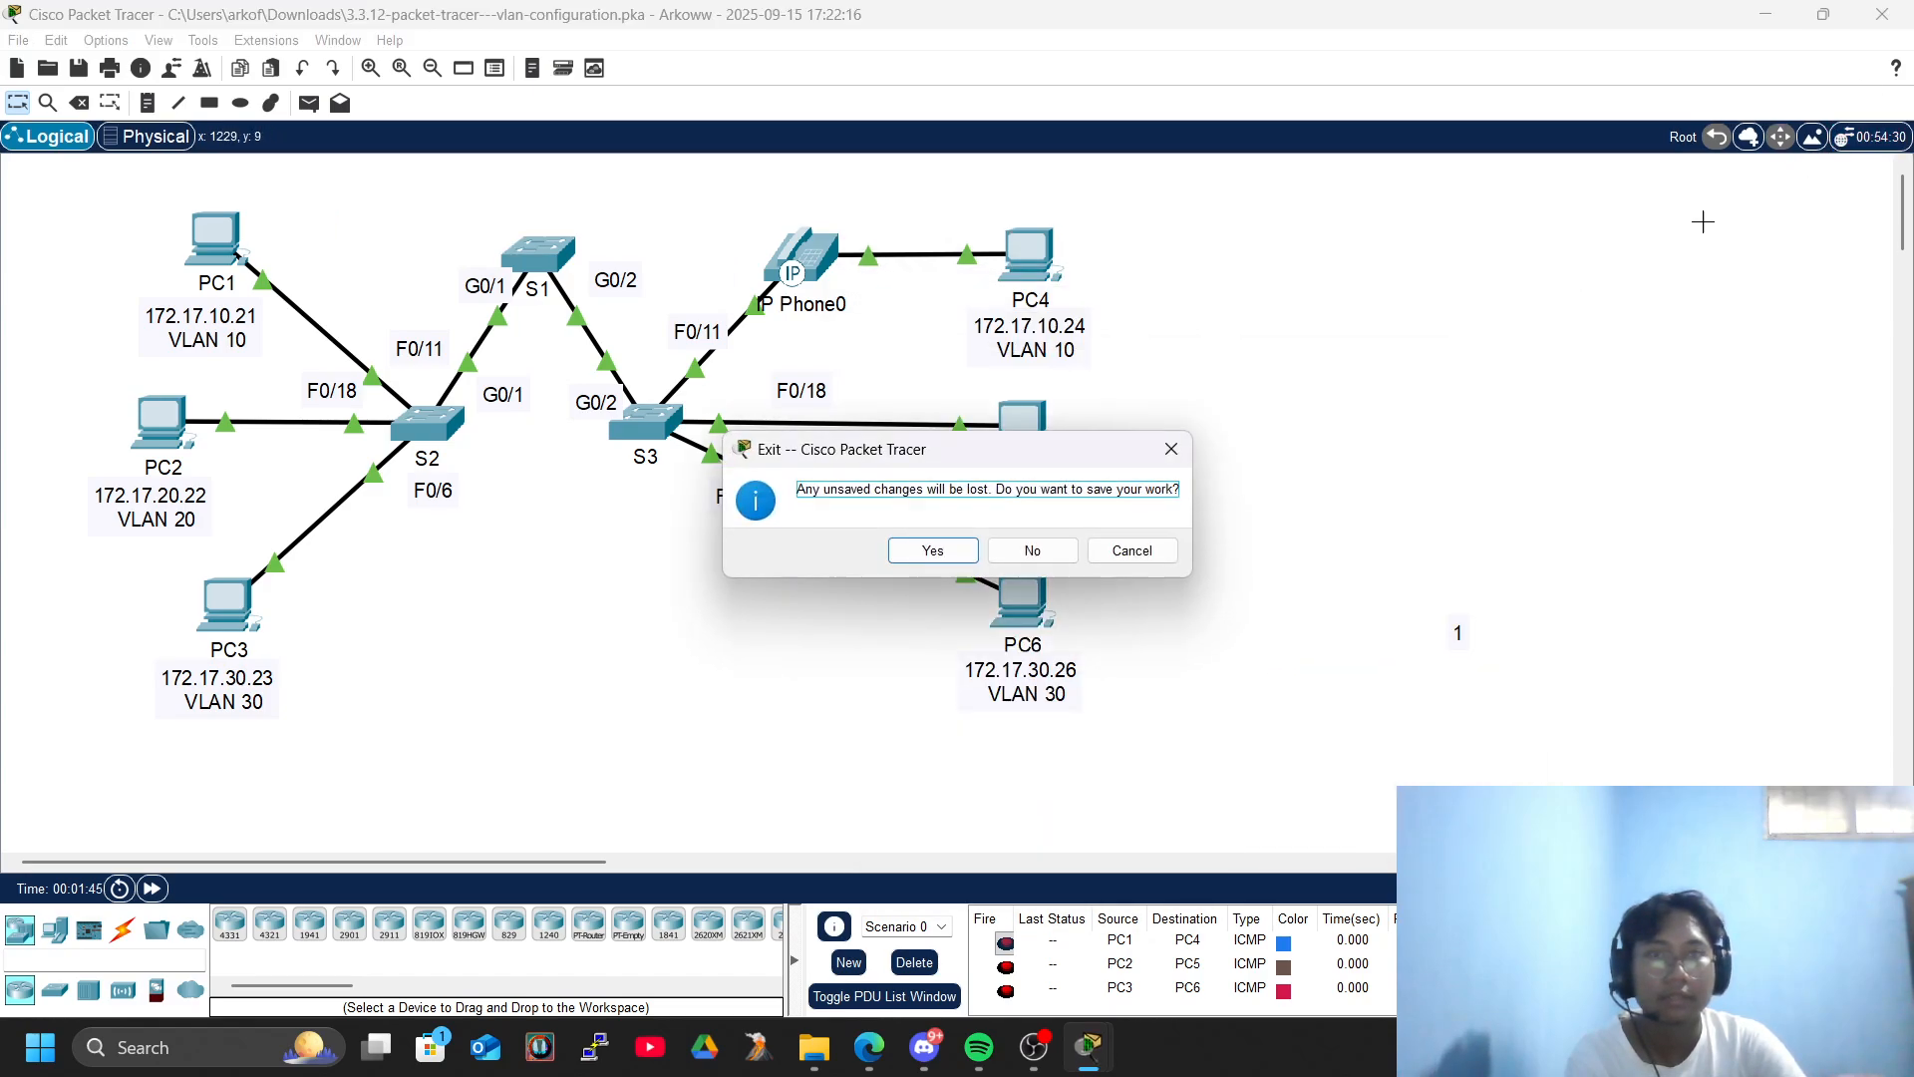
left_click(970, 544)
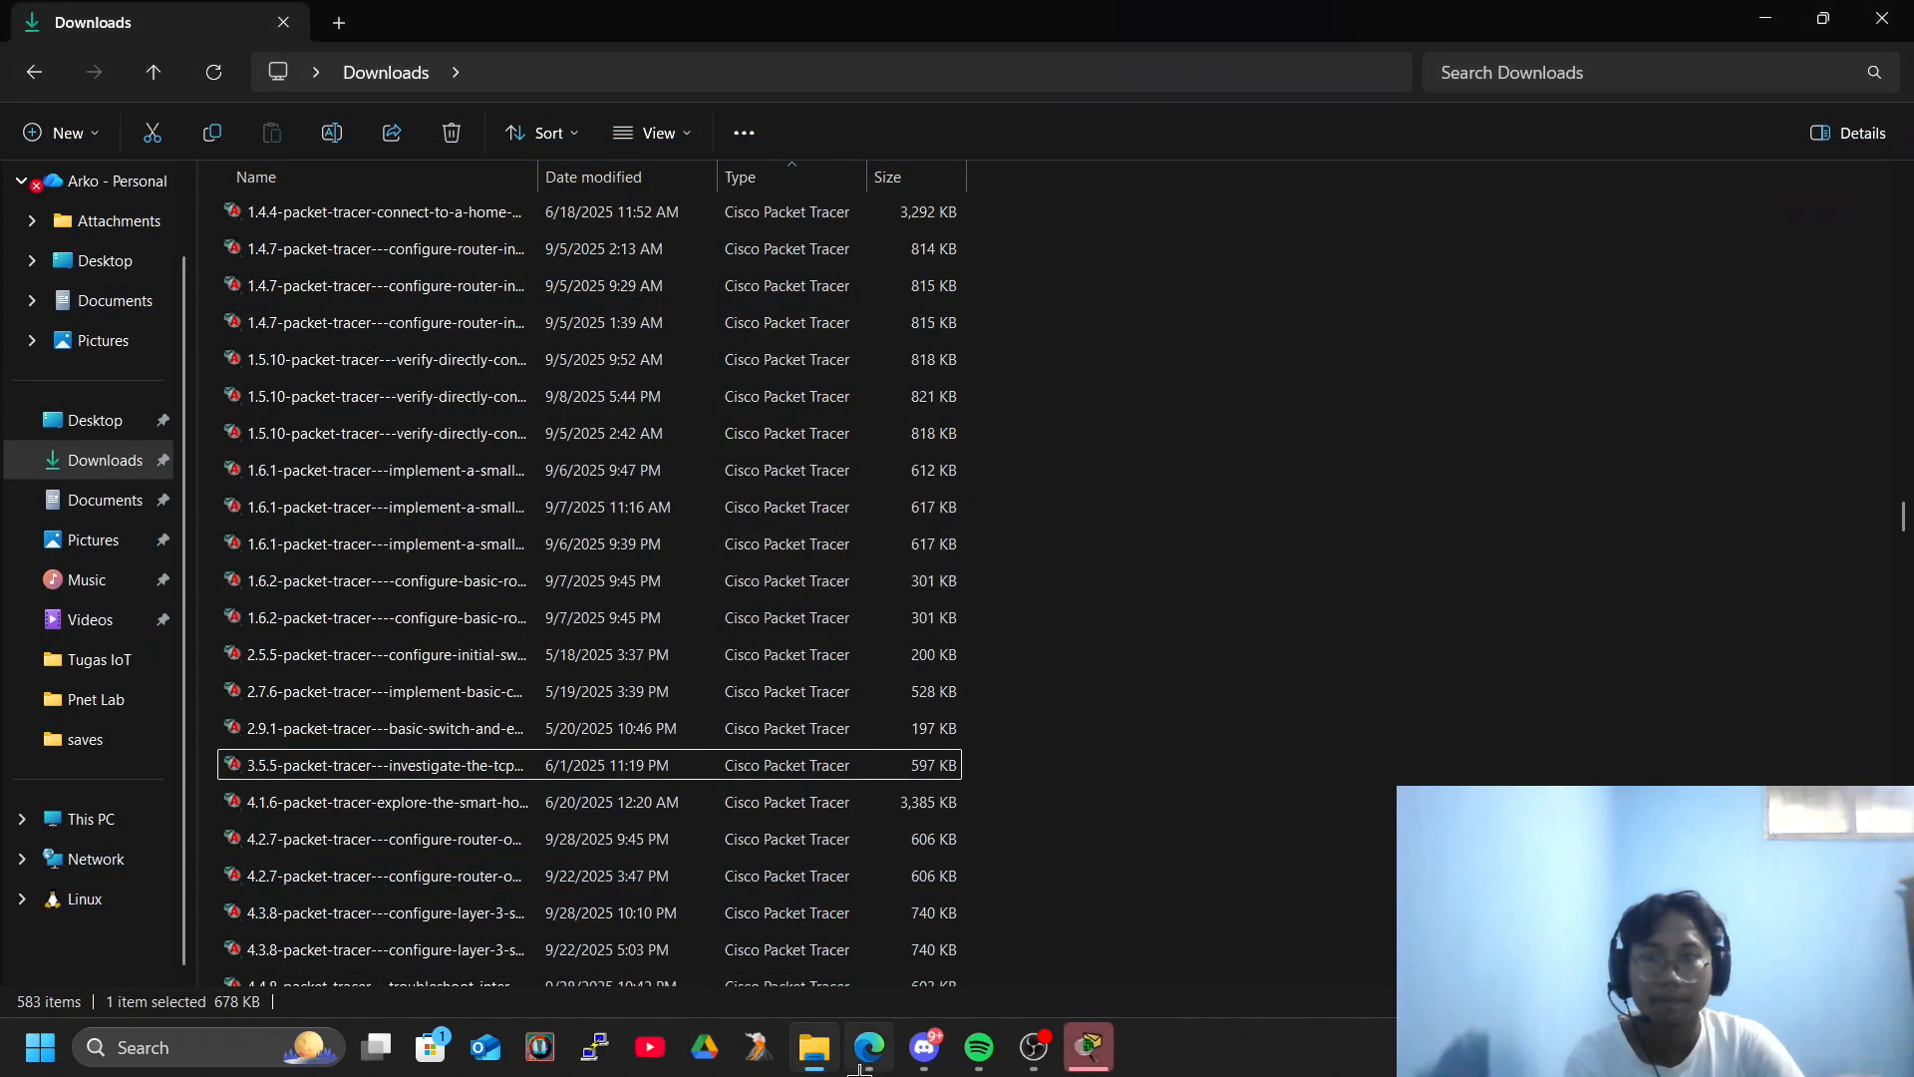
- Switch to Edge, and download and open the 3.3.12 VLAN Configuration Packet Tracer activity from the Networking Academy course page
left_click(866, 1058)
left_click(868, 1053)
left_click(867, 1053)
left_click(30, 244)
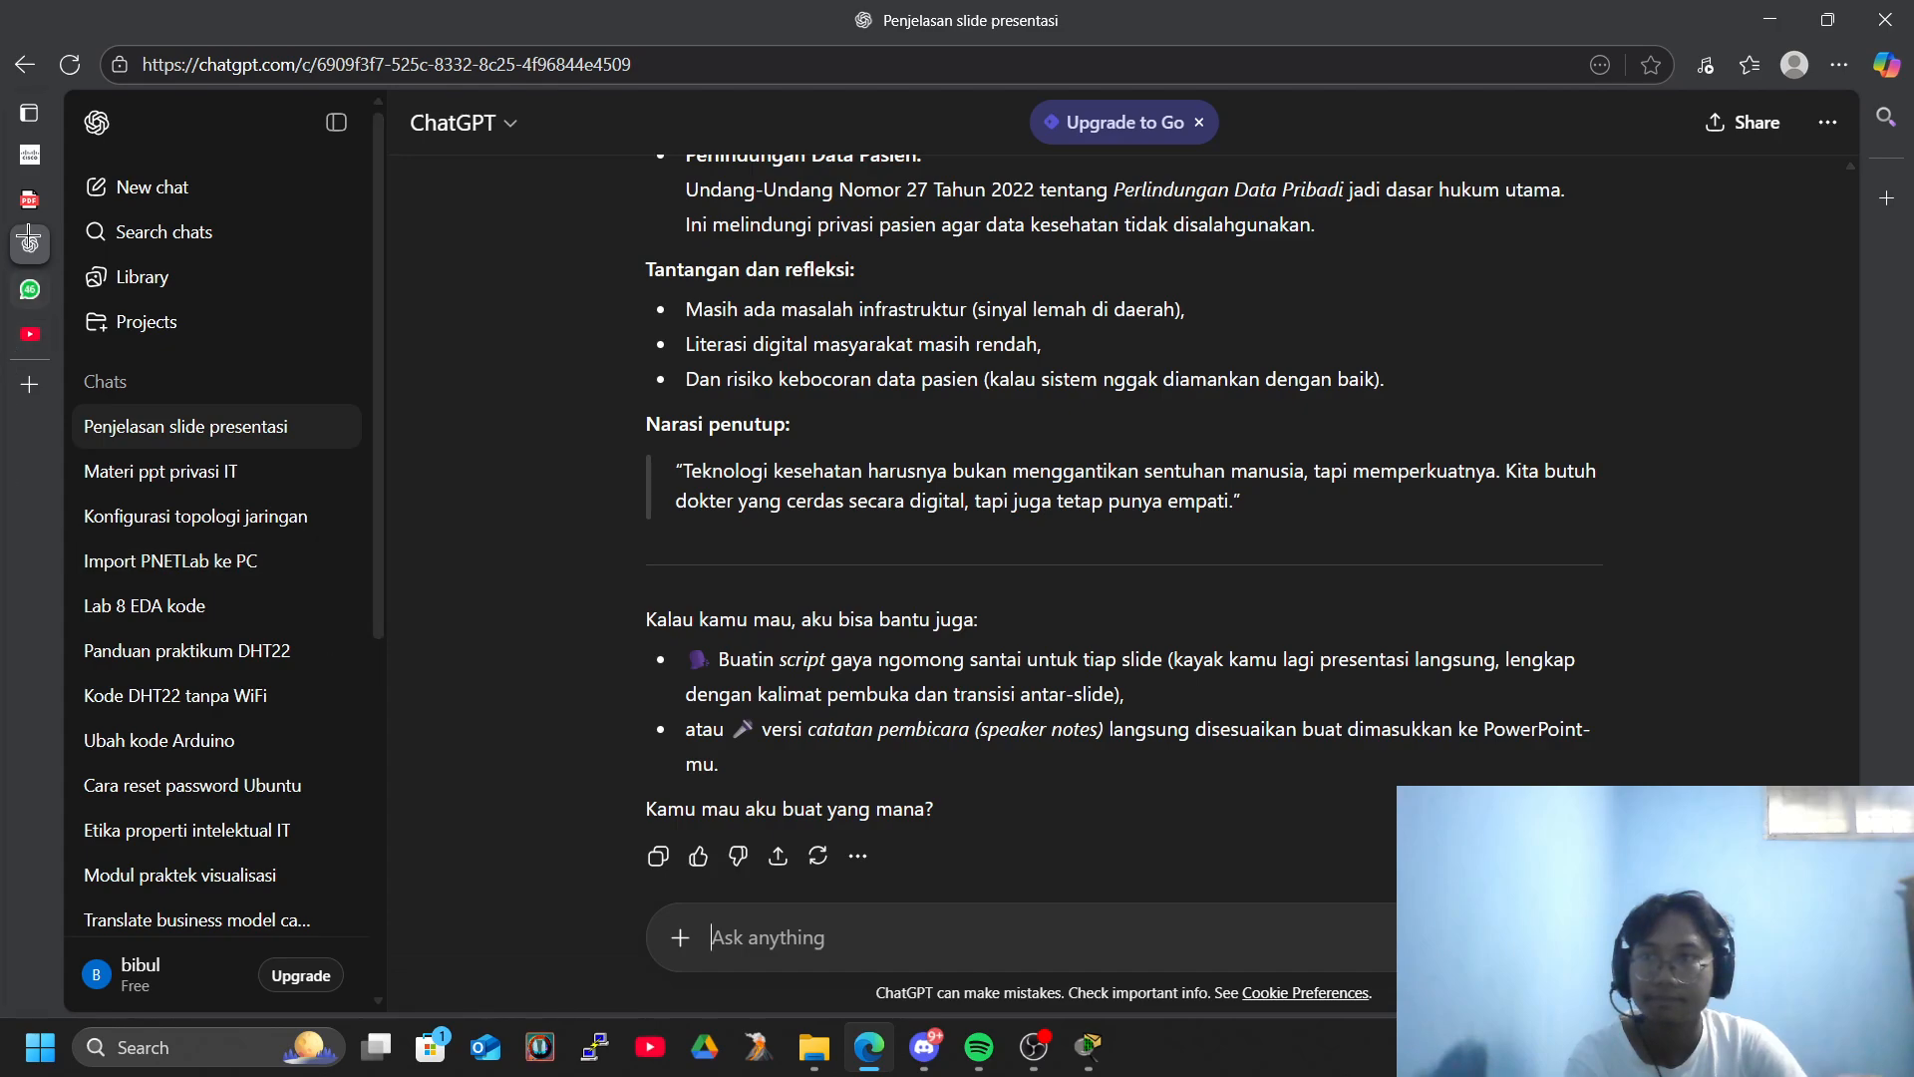
left_click(67, 162)
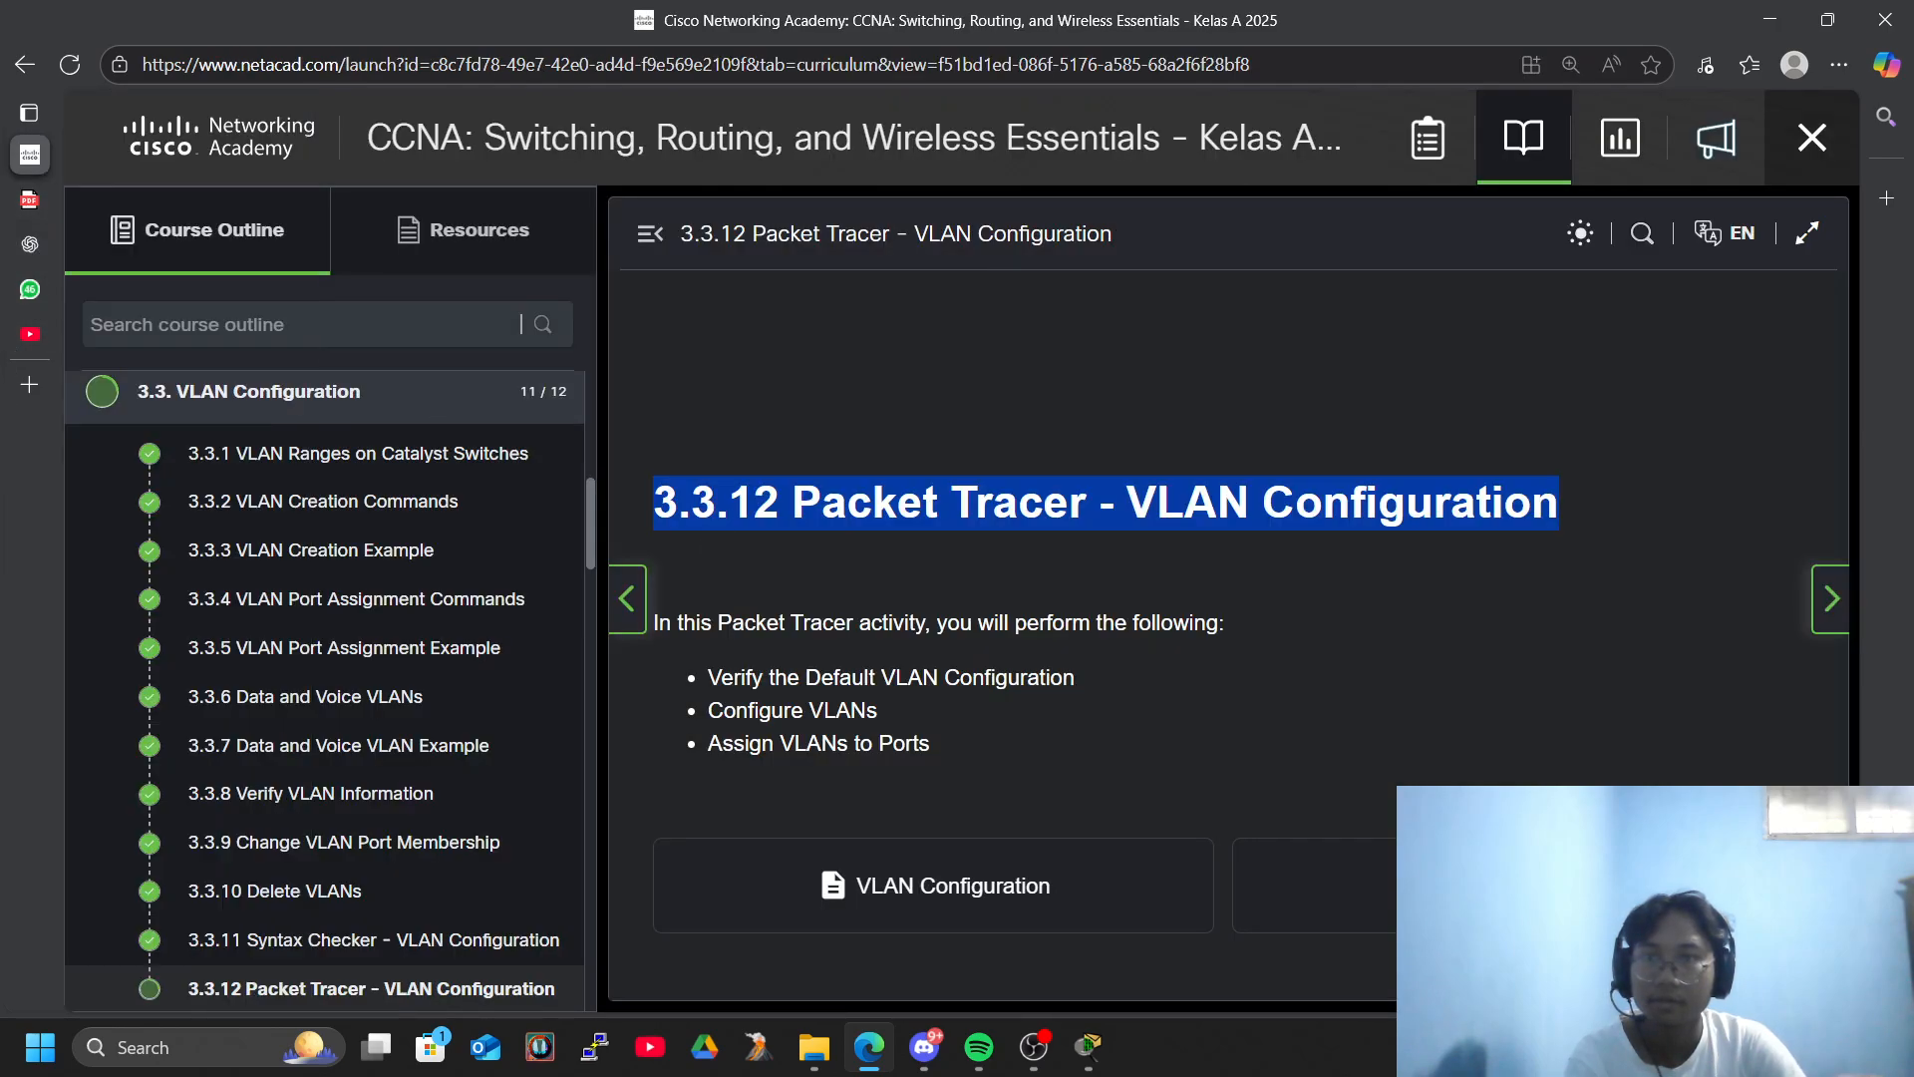
left_click(1316, 885)
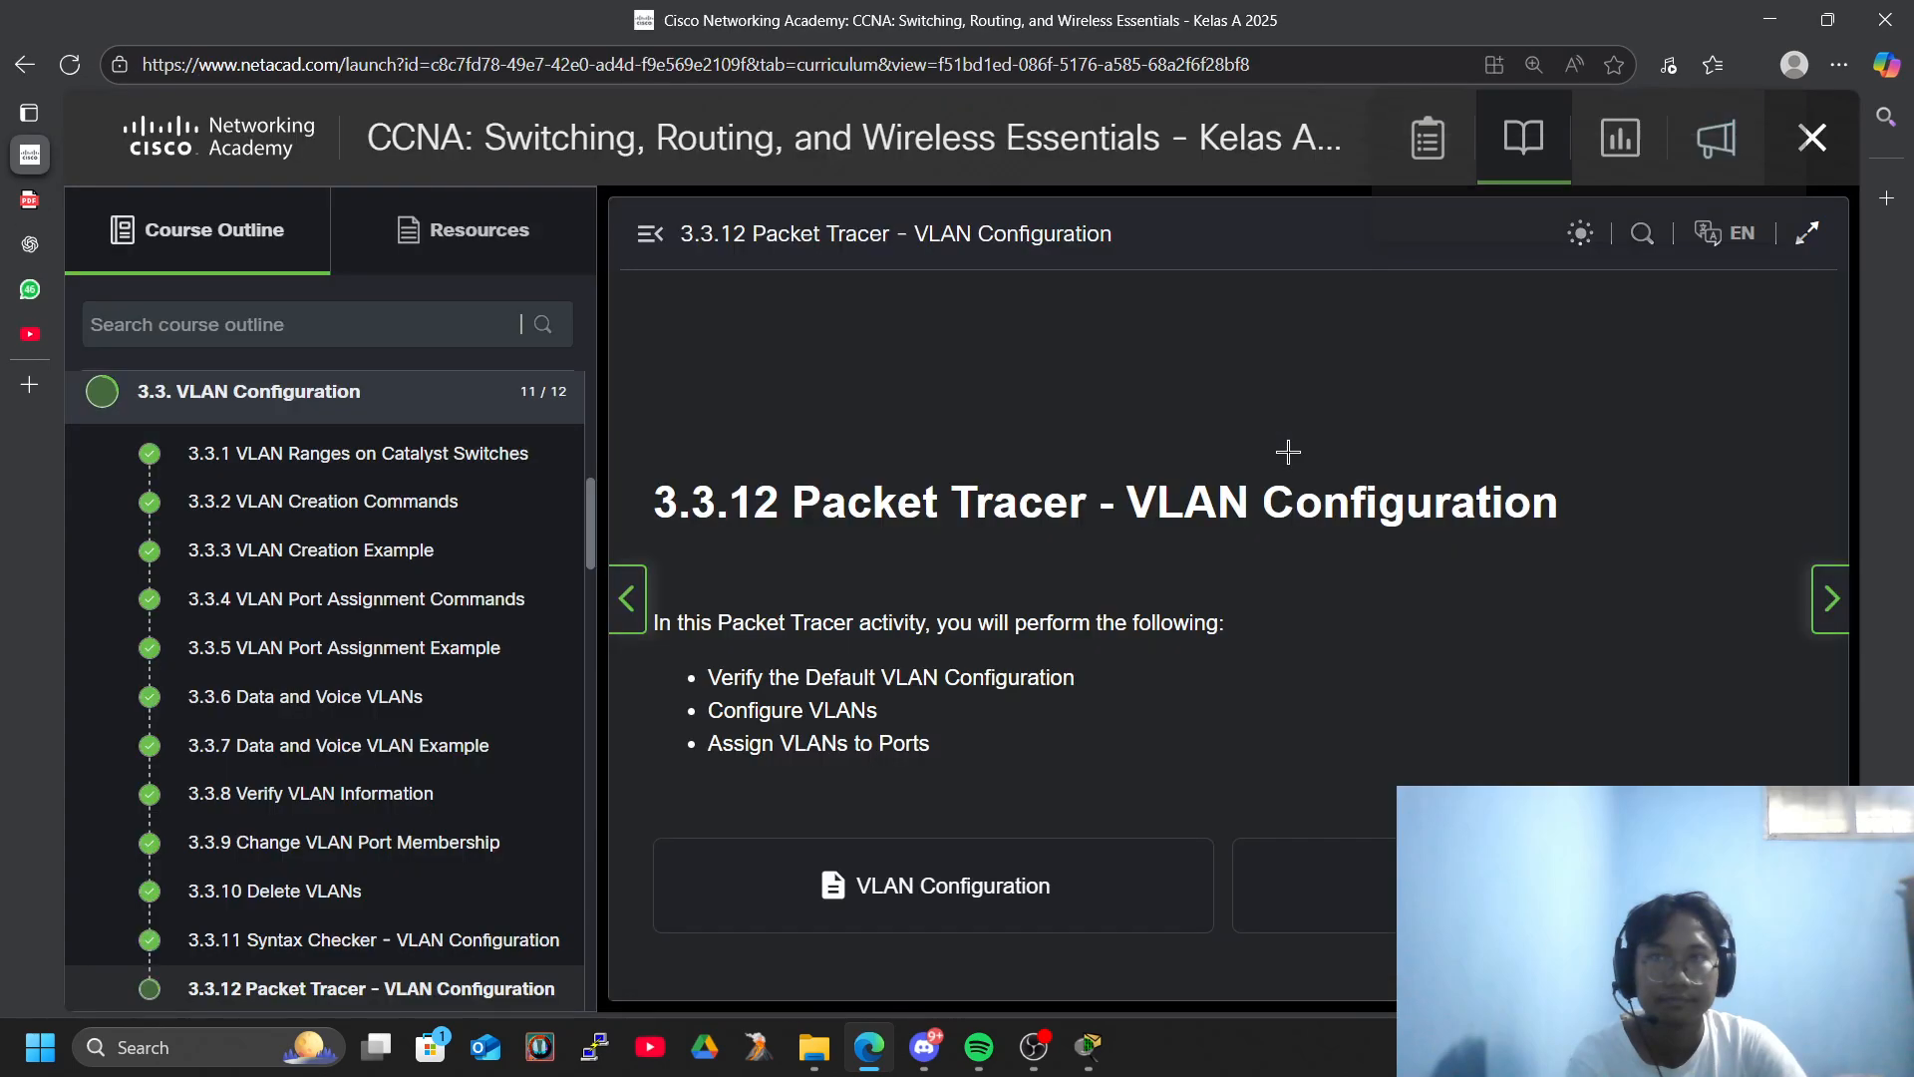
left_click(1449, 192)
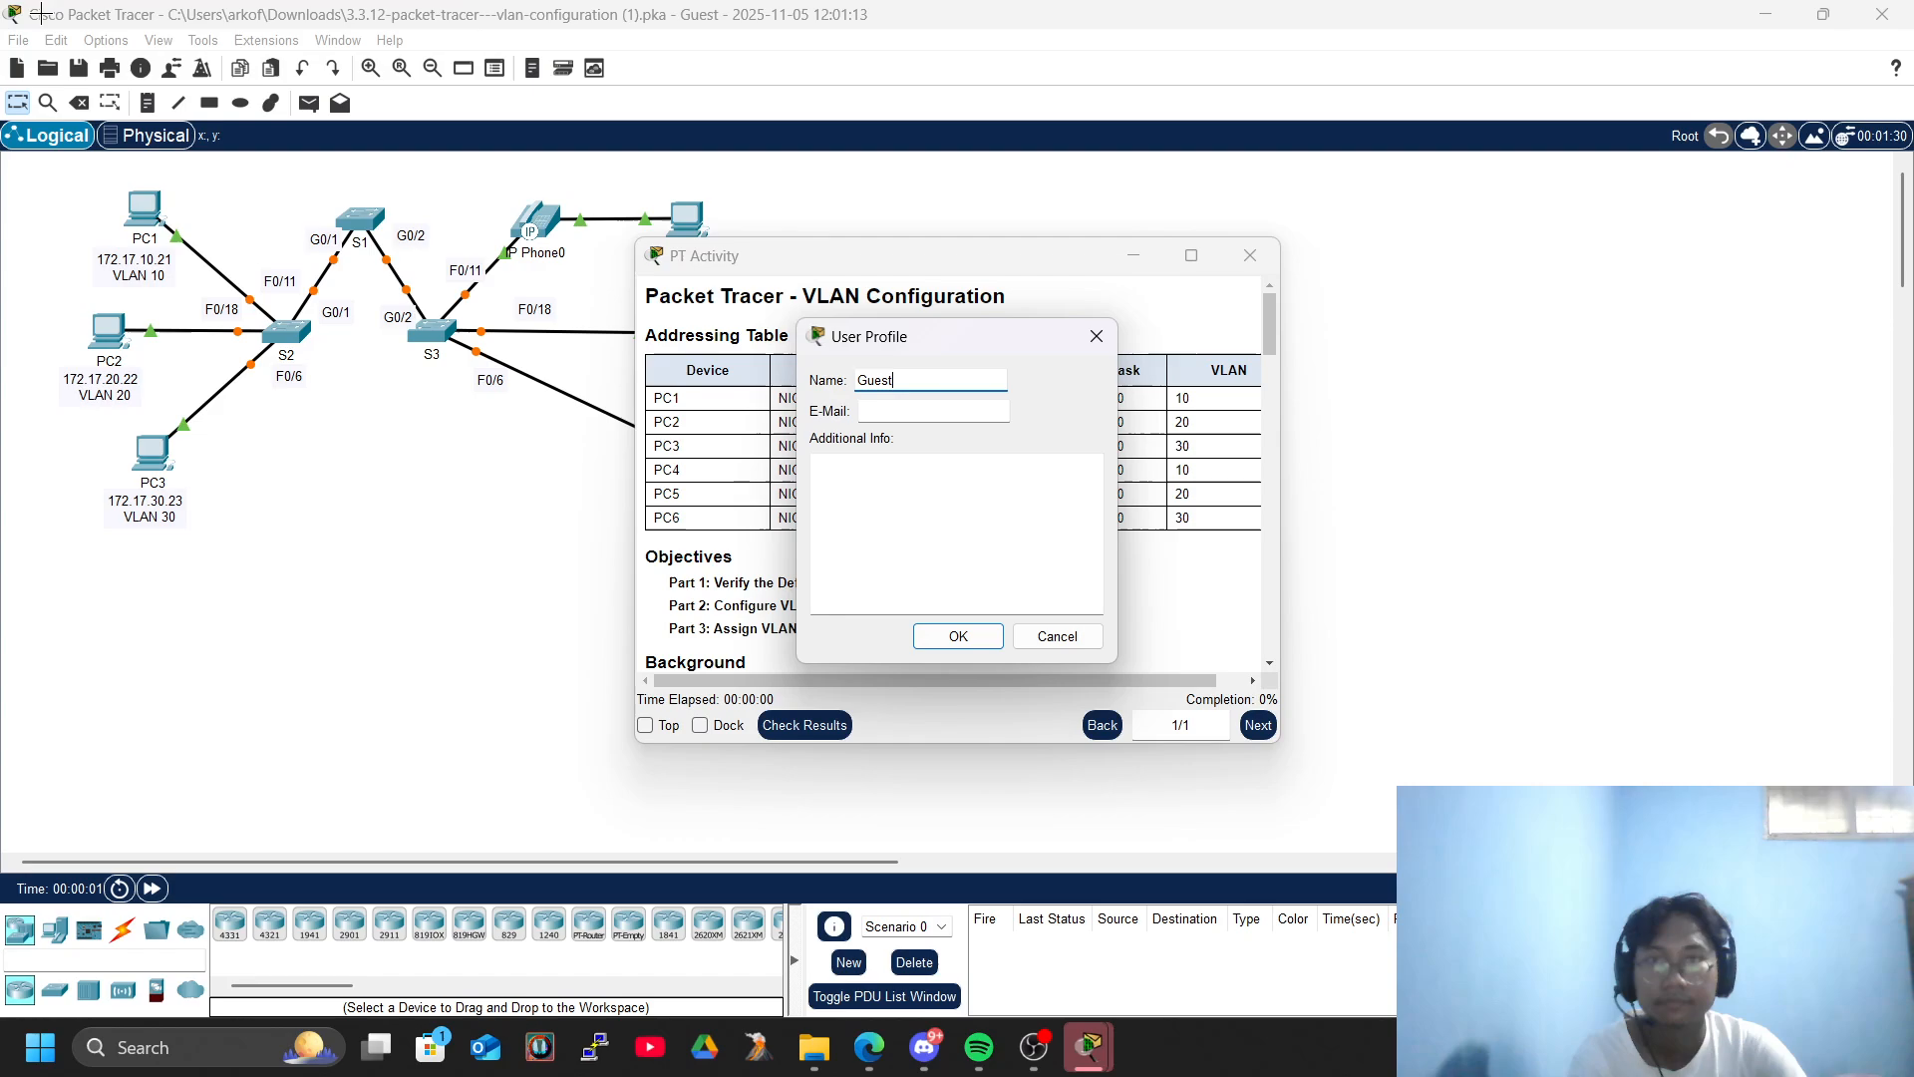
- Replace the guest name in the activity's user profile with the student's name and confirm the profile
key("BackSpace")
key("BackSpace")
key("BackSpace")
key("BackSpace")
key("BackSpace")
type("Arkow")
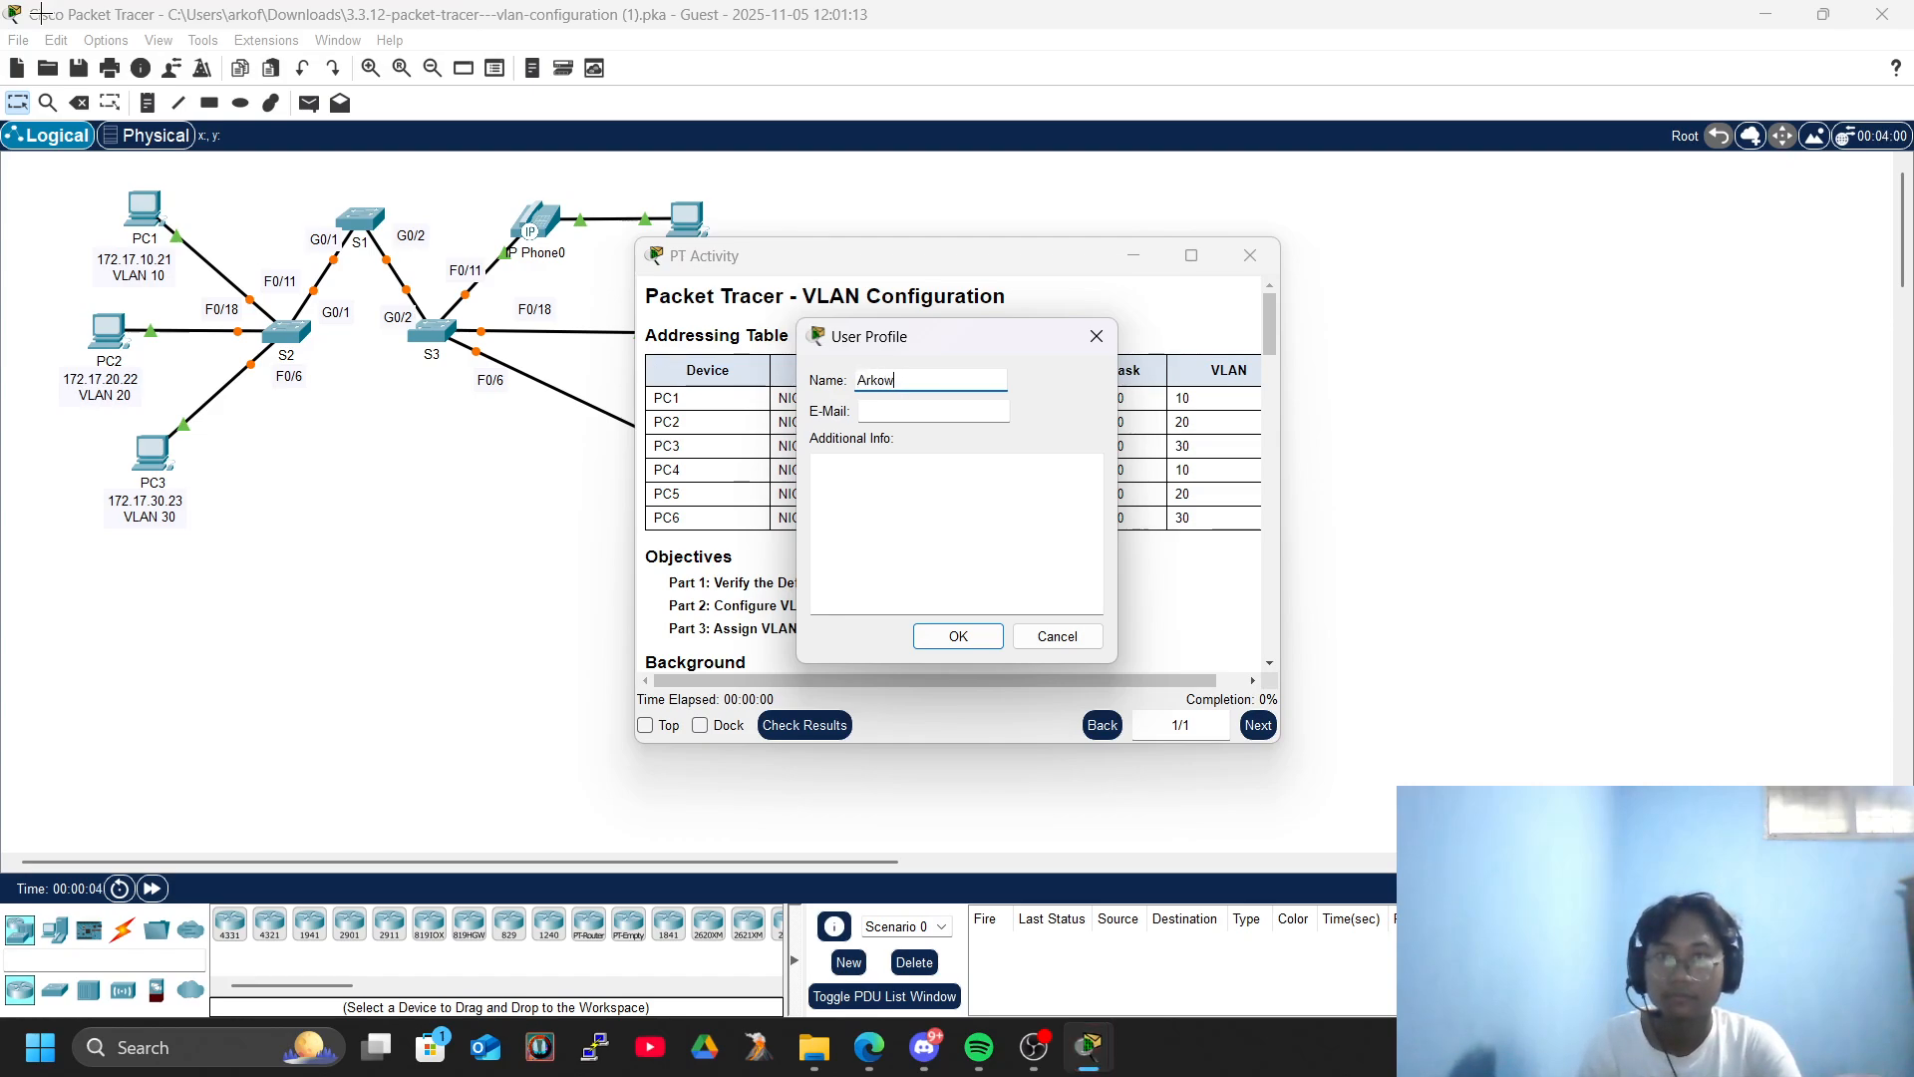
key("Return")
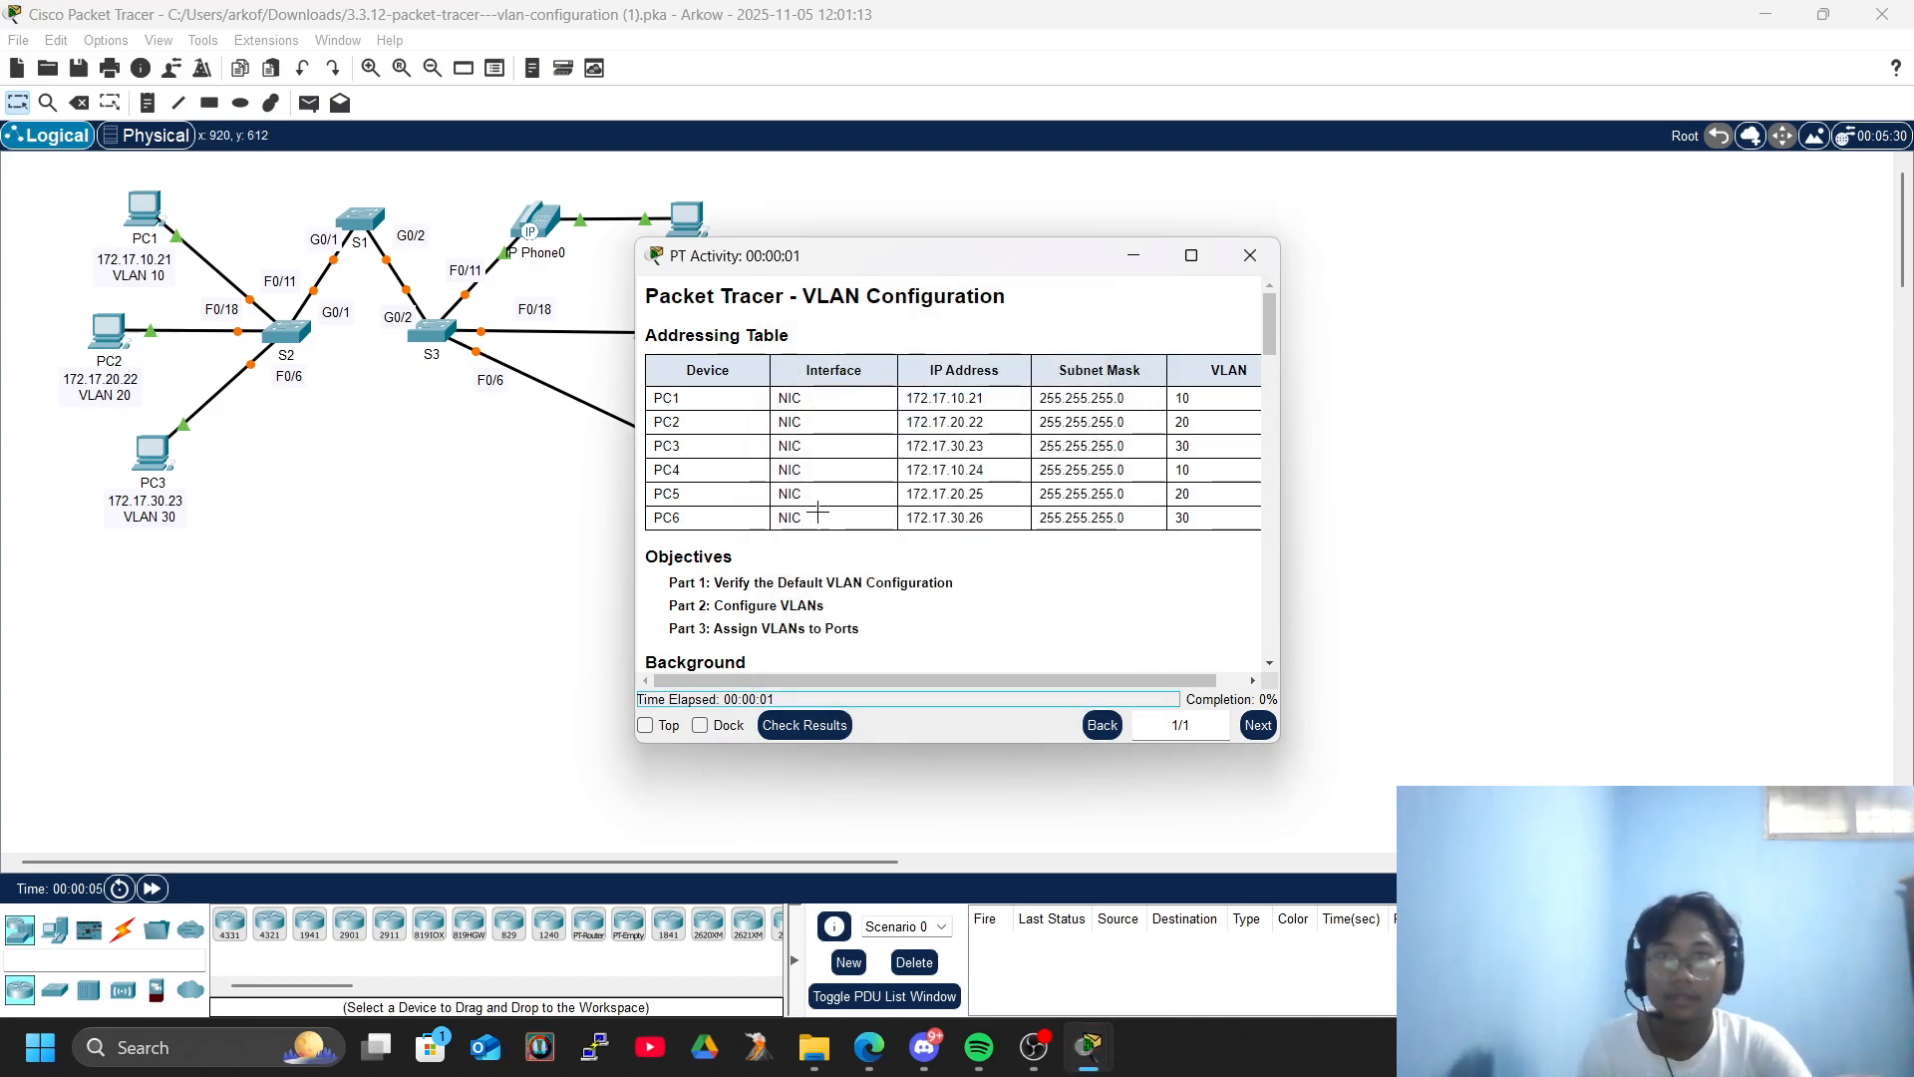
- Read the Part 1 instructions beside the topology and fast-forward the simulation time
left_click_drag(804, 271, 1141, 216)
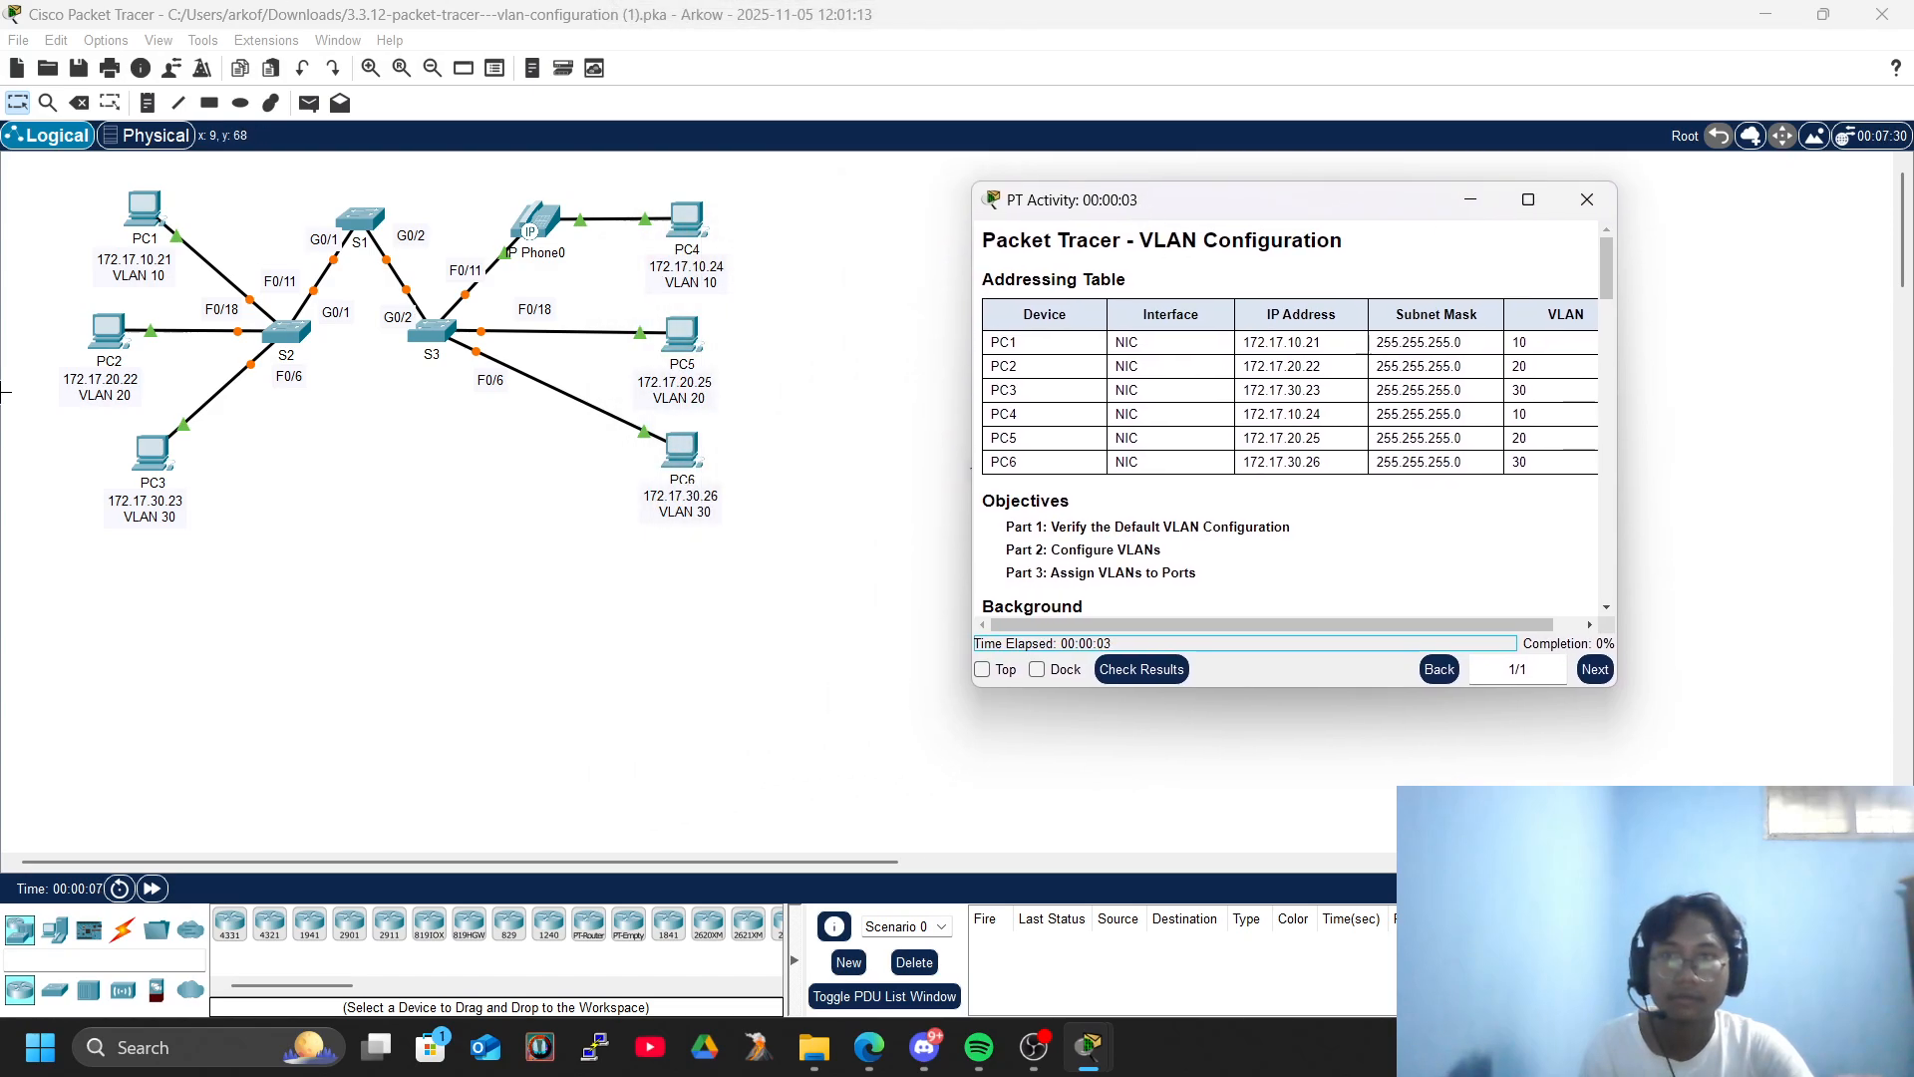
scroll(648, 484, "up", 2)
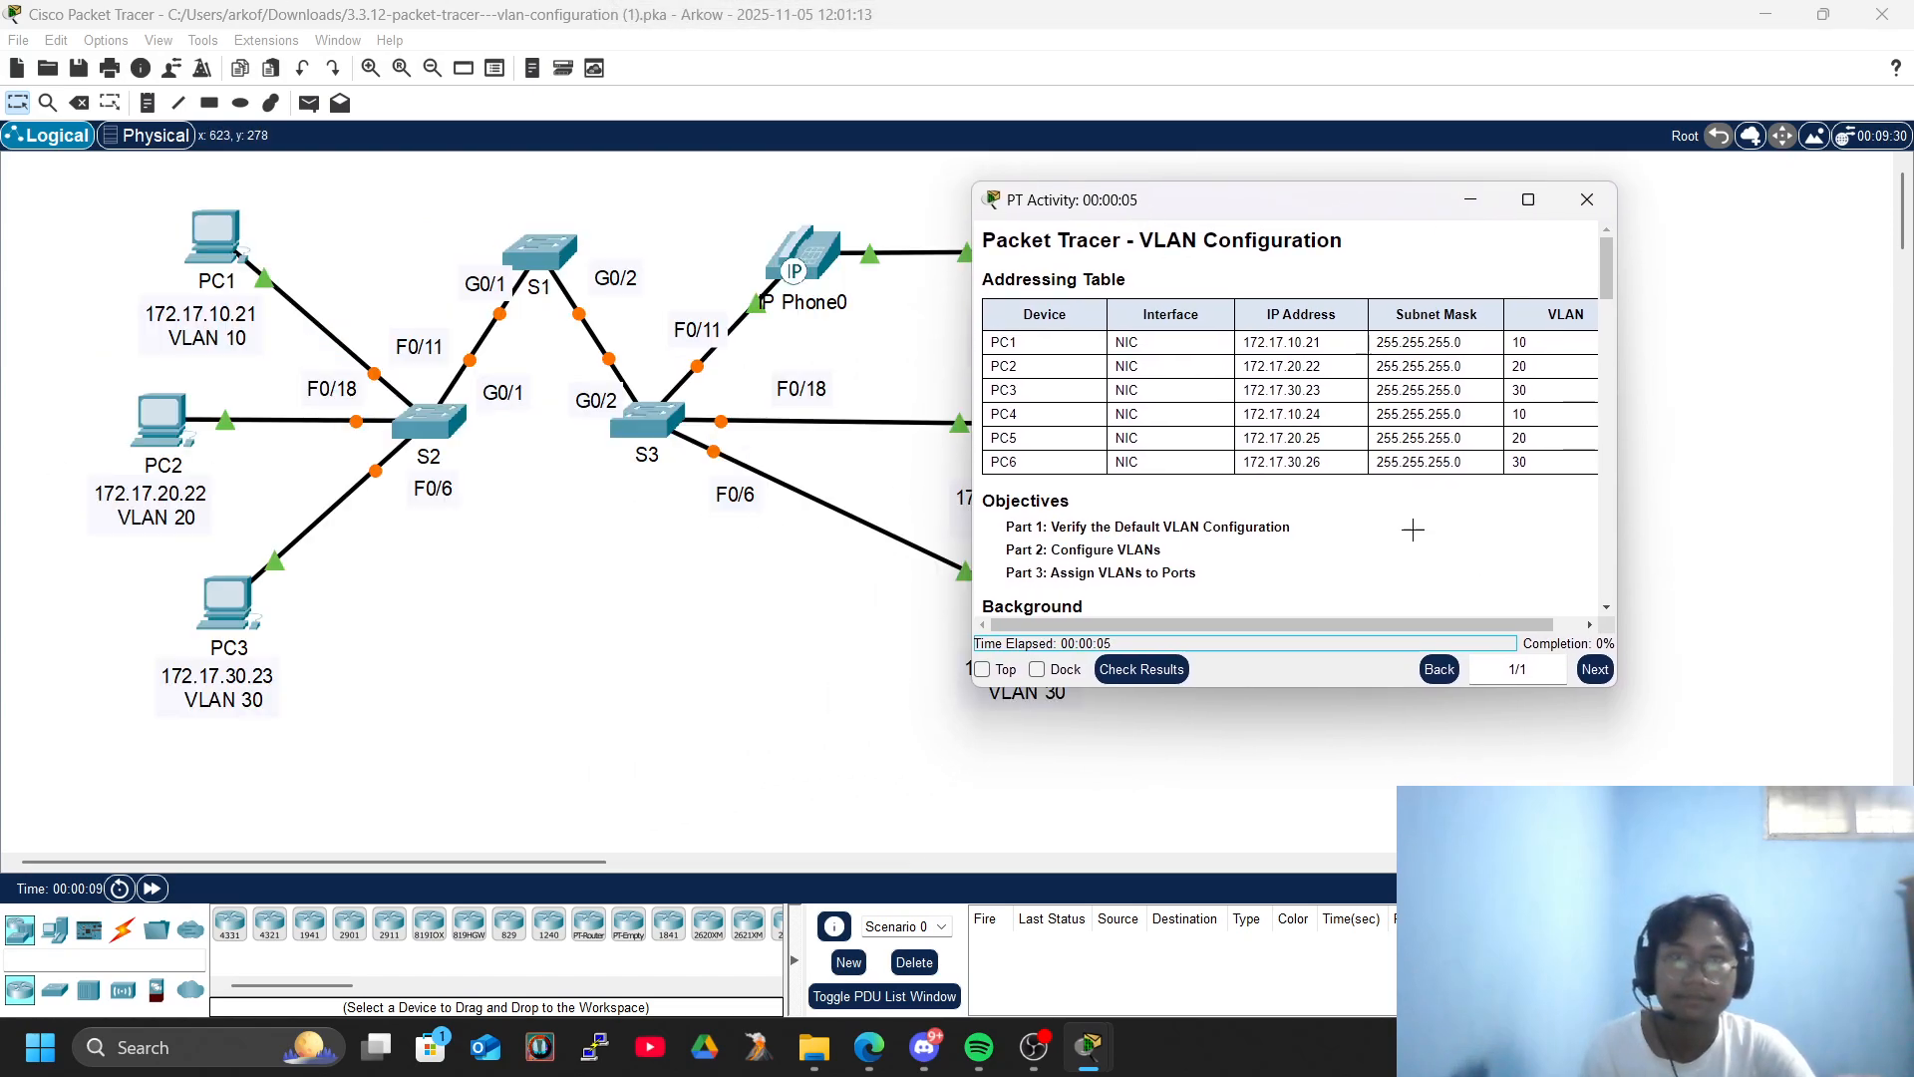
scroll(1368, 542, "down", 5)
scroll(1359, 544, "up", 3)
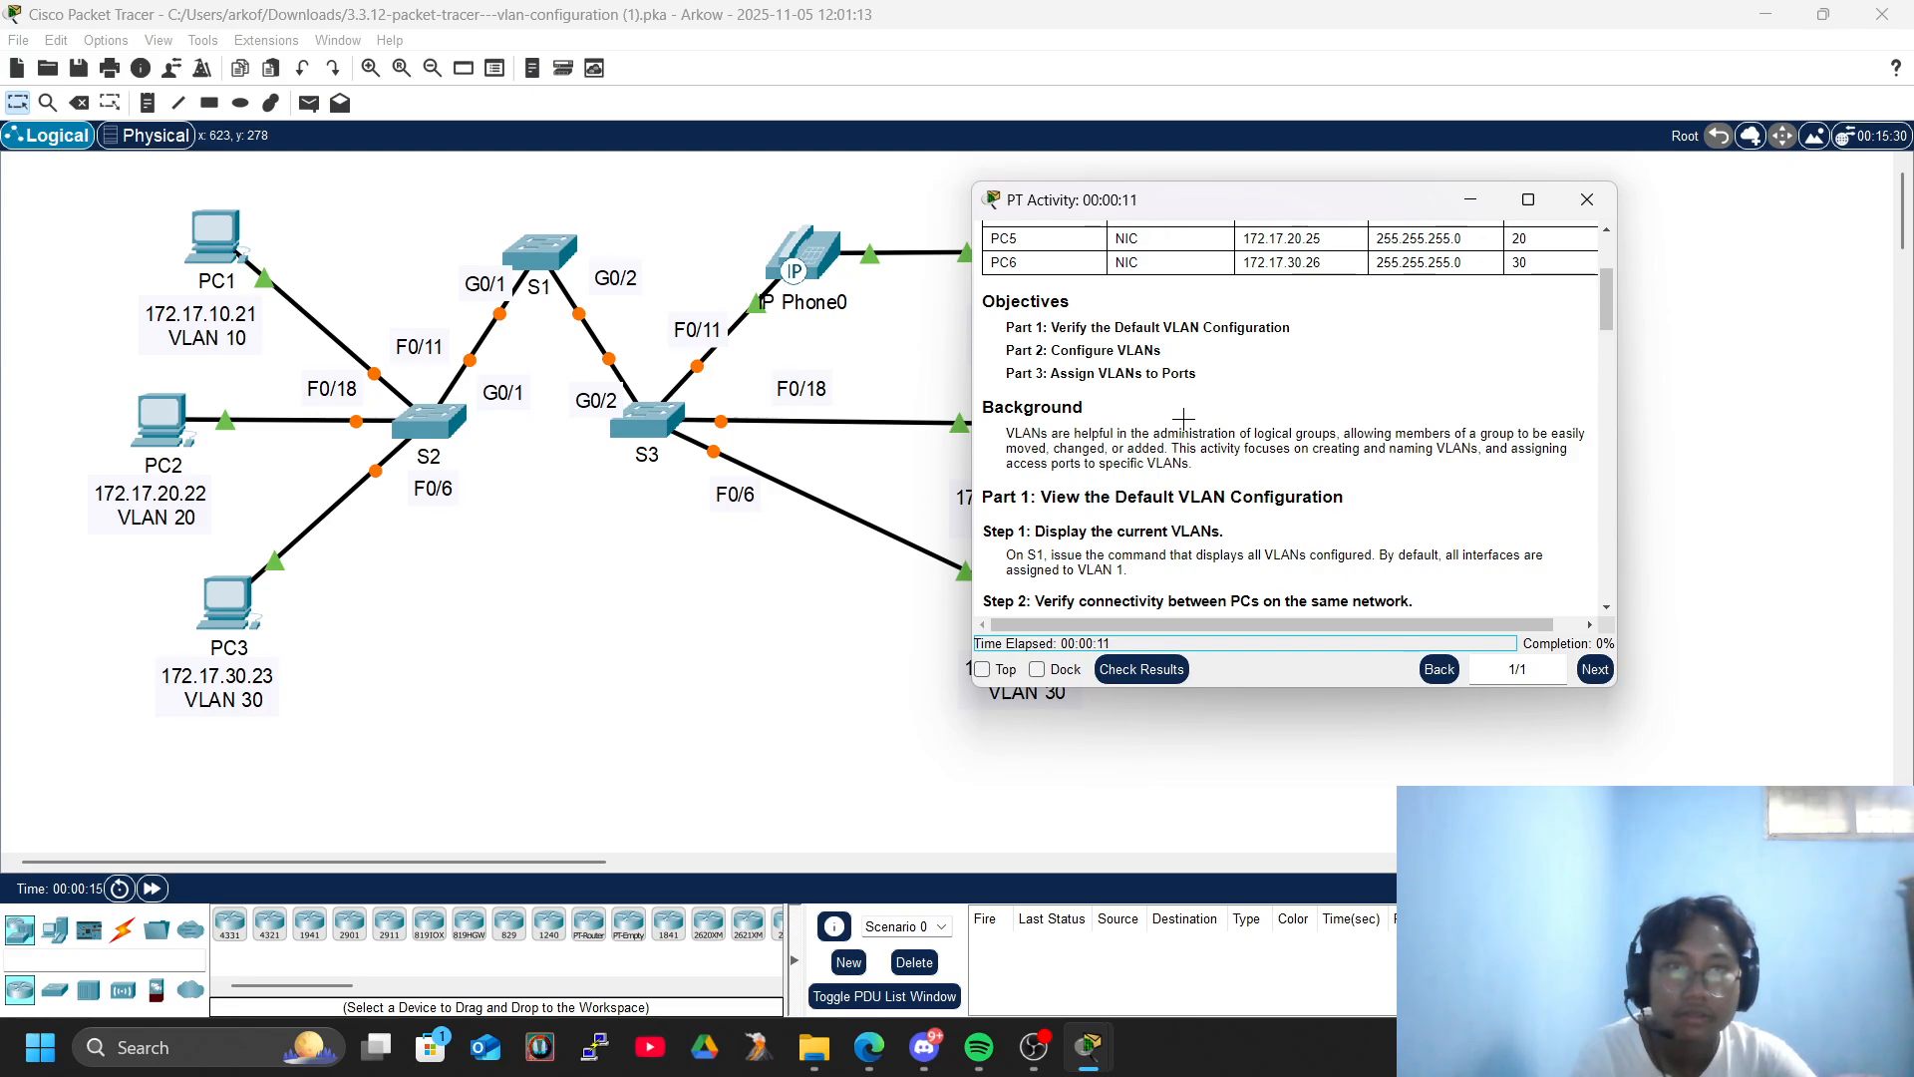
scroll(1184, 418, "down", 2)
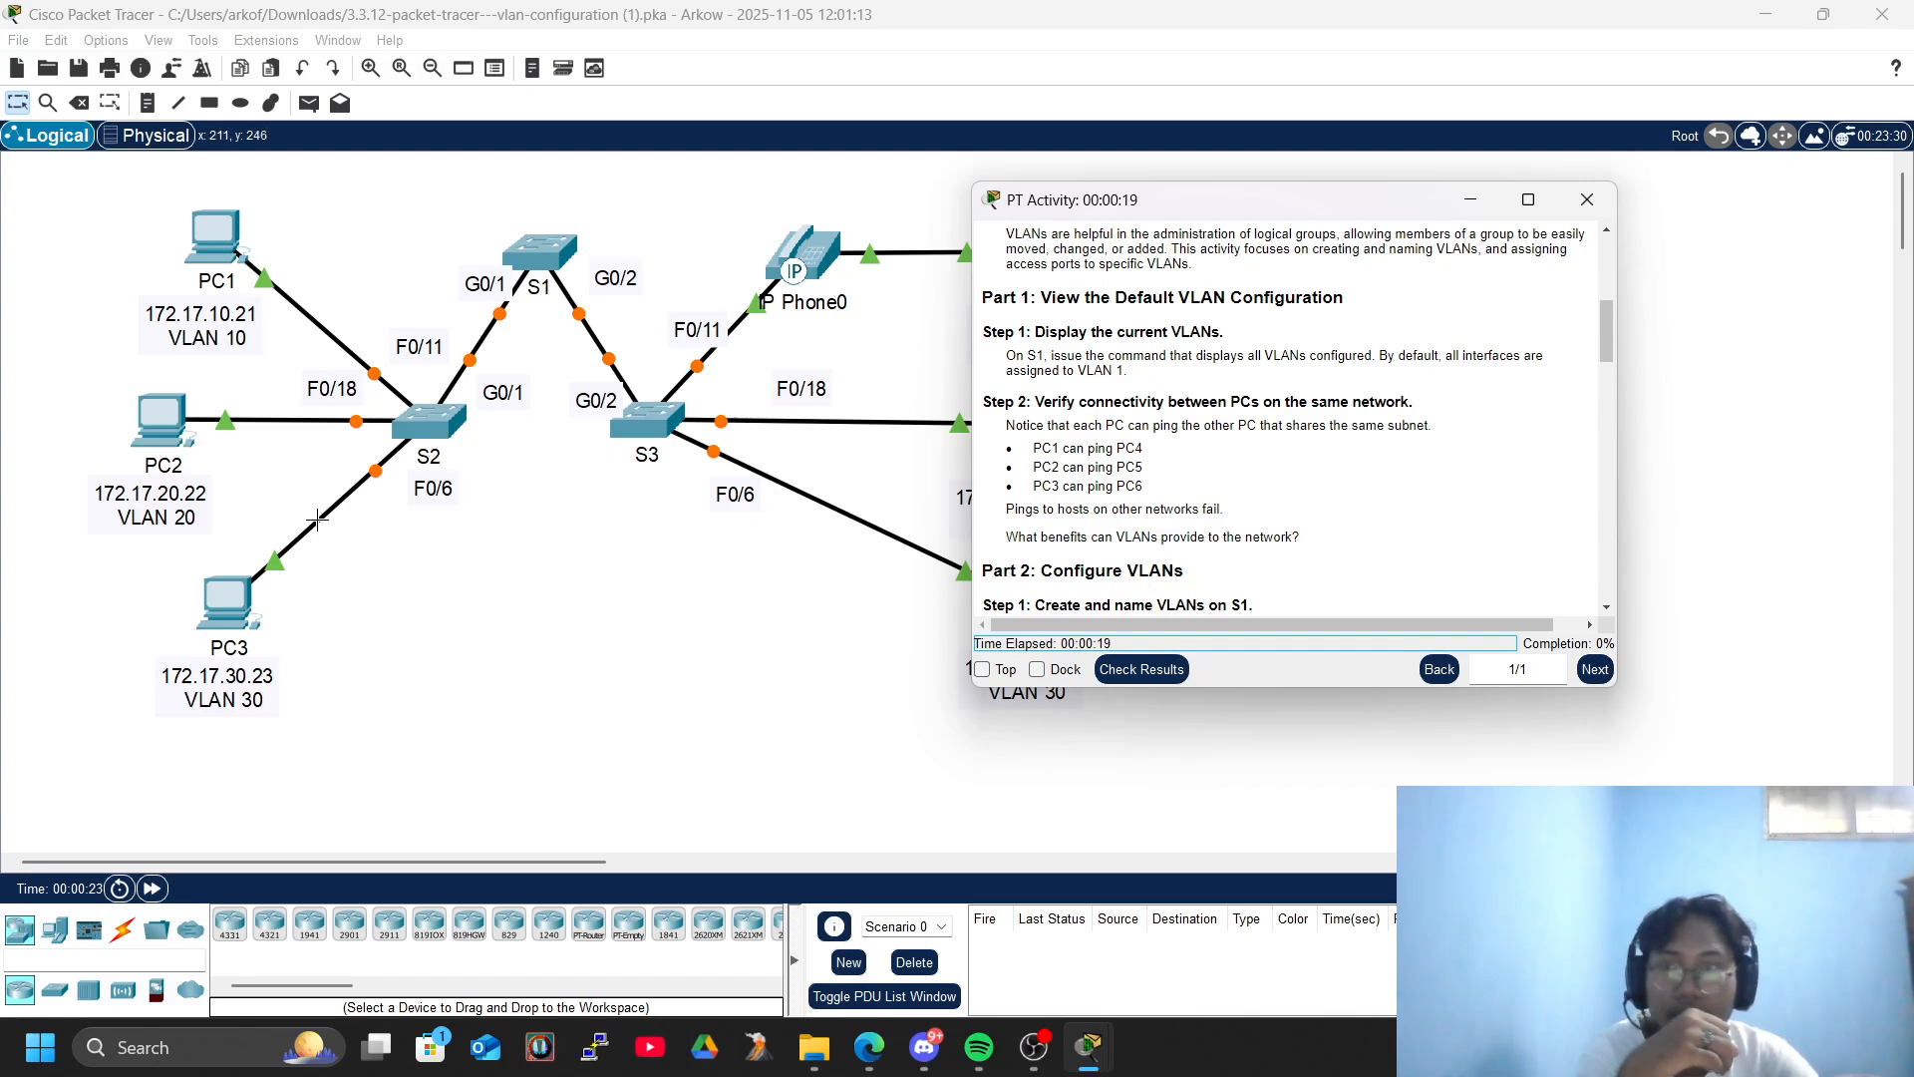
left_click(162, 900)
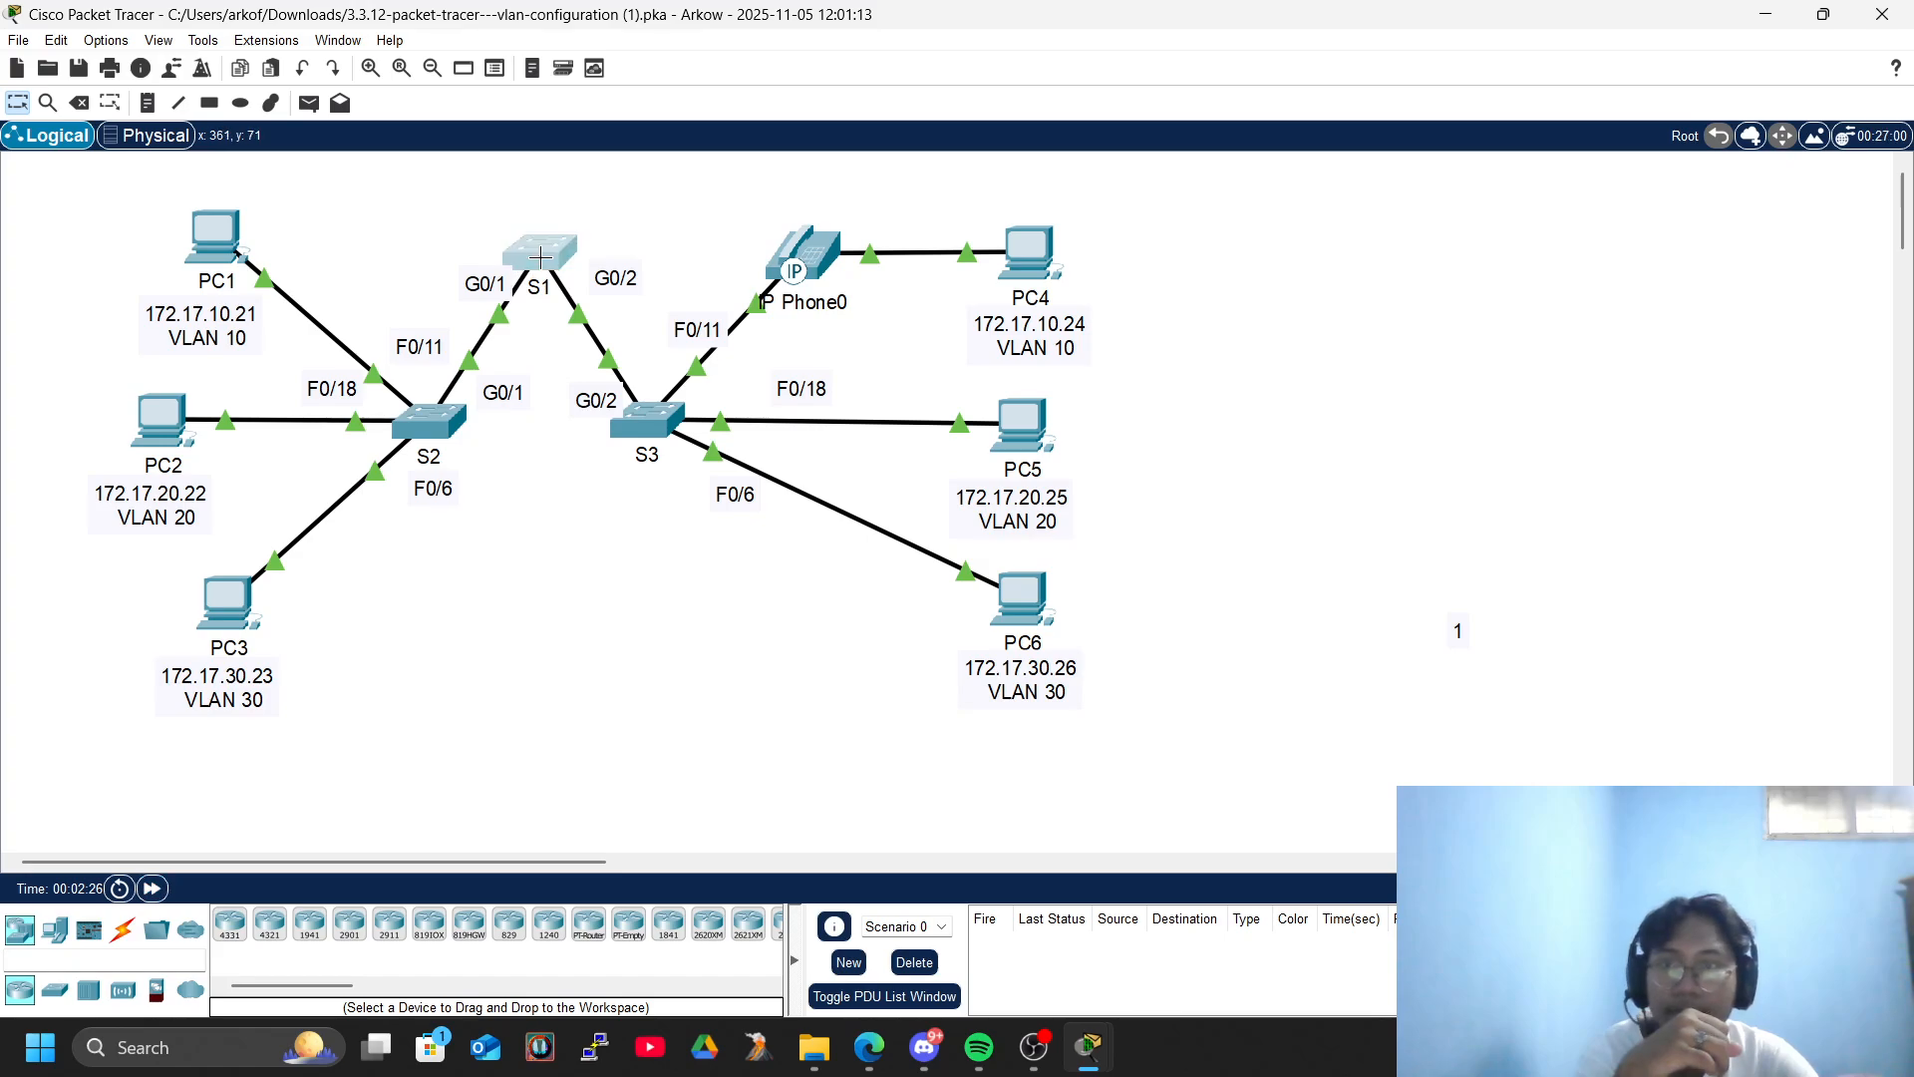
- Open the command line of switch S1 and enter privileged EXEC mode with enable
left_click(569, 241)
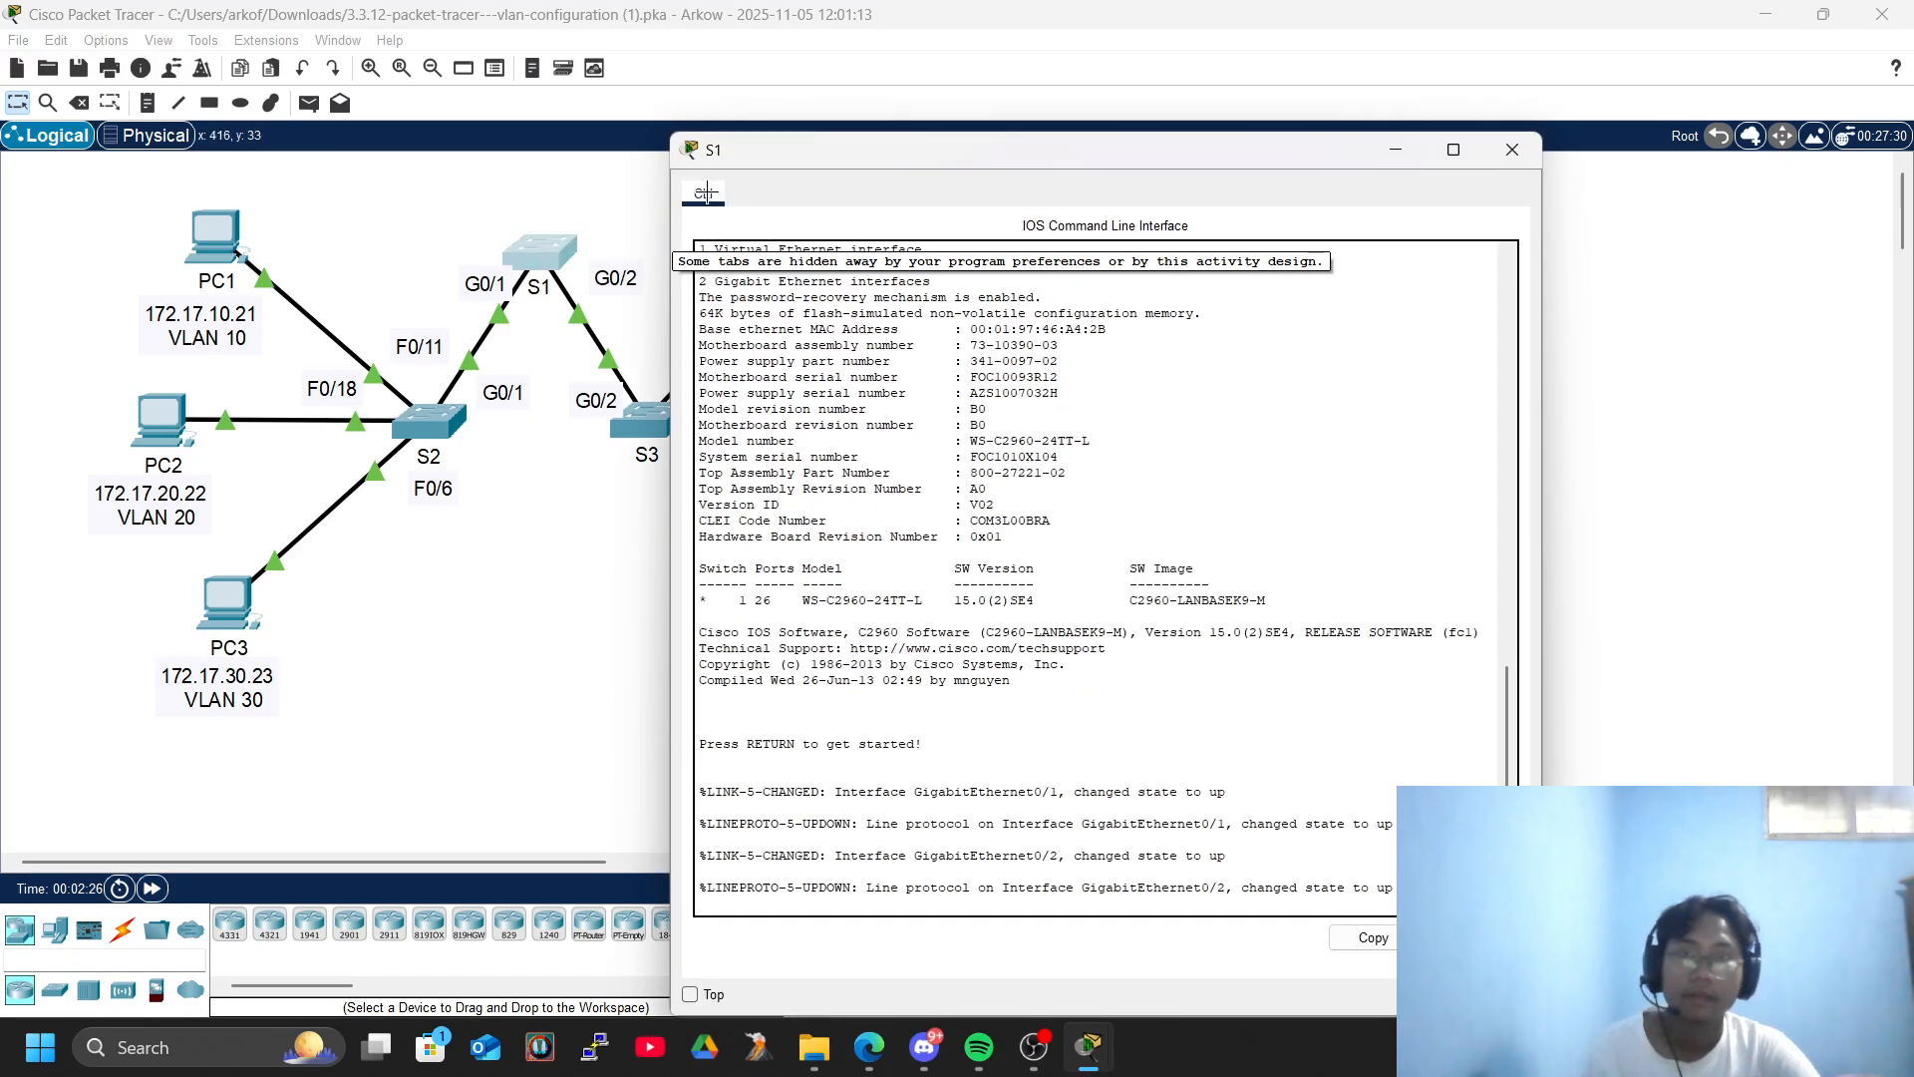
scroll(1229, 664, "up", 10)
scroll(1228, 664, "down", 11)
left_click(1228, 664)
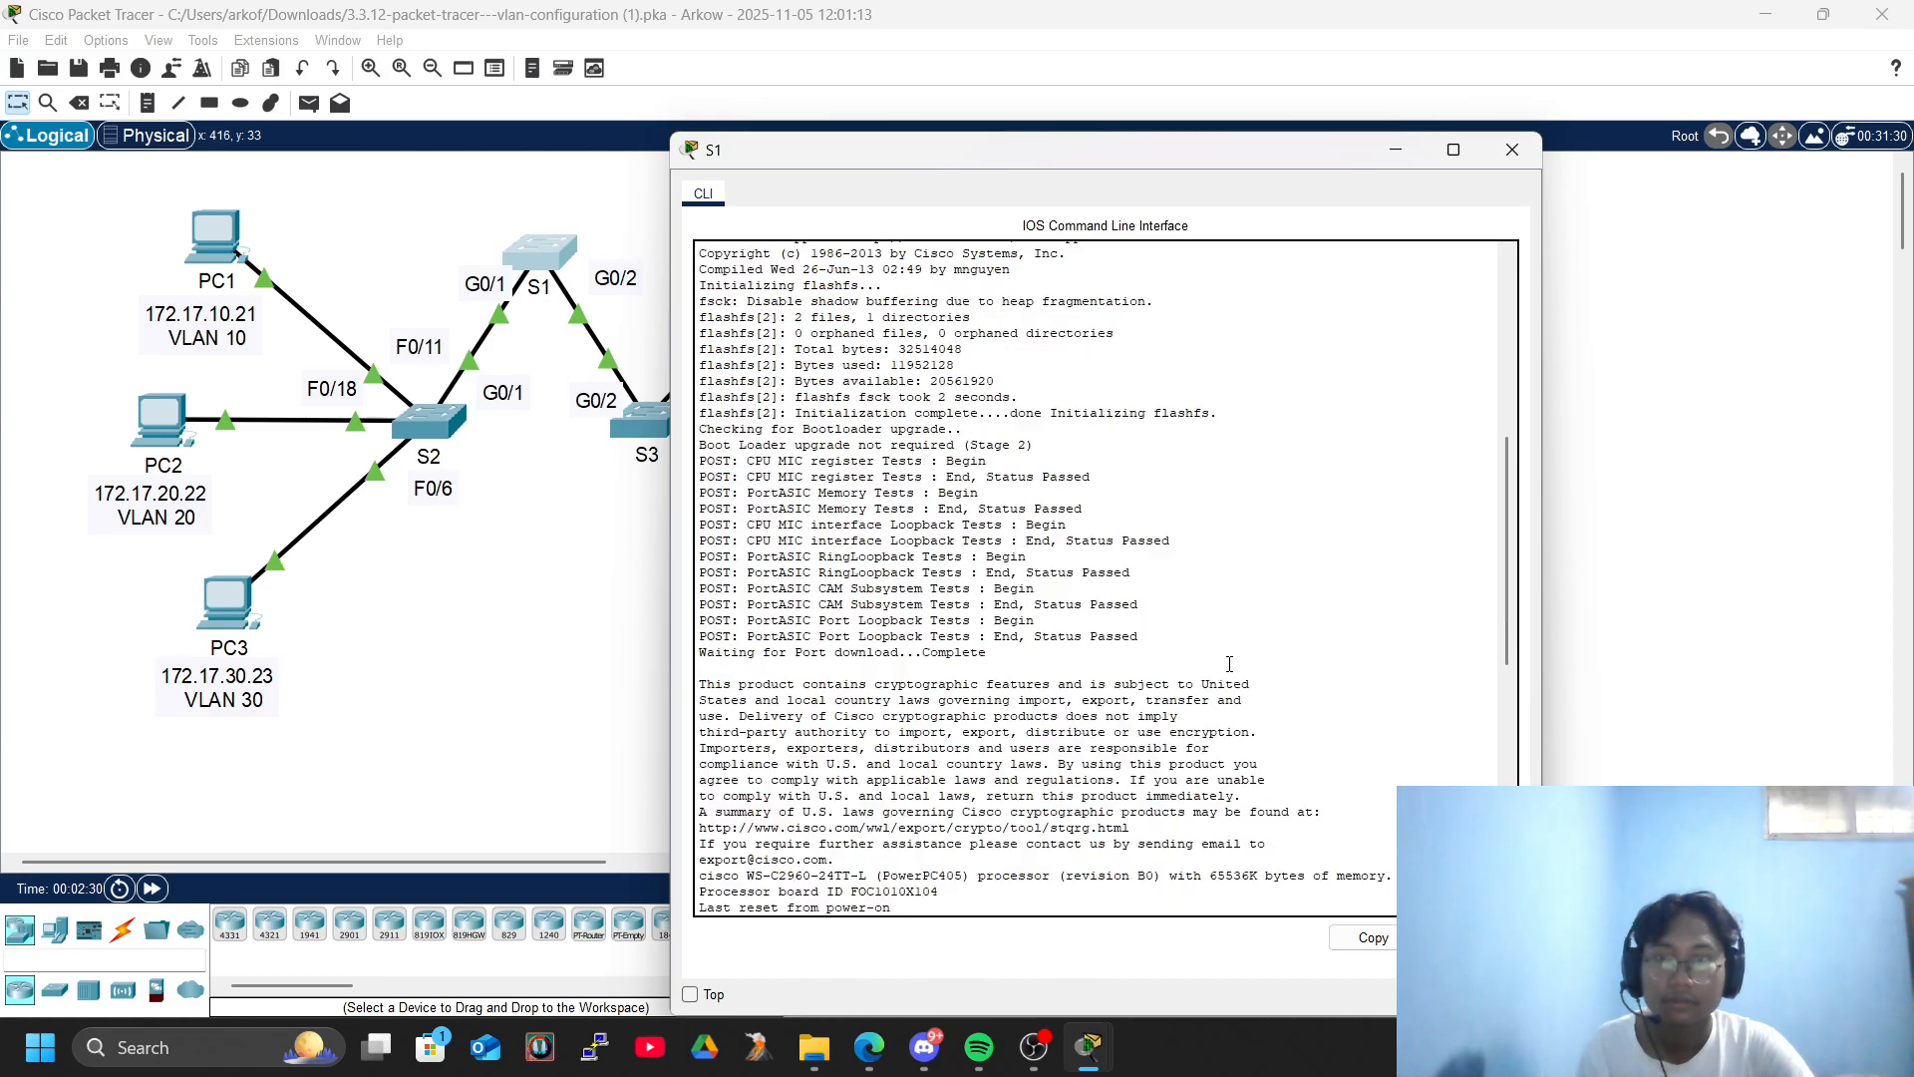
key("Return")
key("Return")
key("Return")
type("ena")
key("Tab")
key("Return")
key("Return")
key("Return")
key("Return")
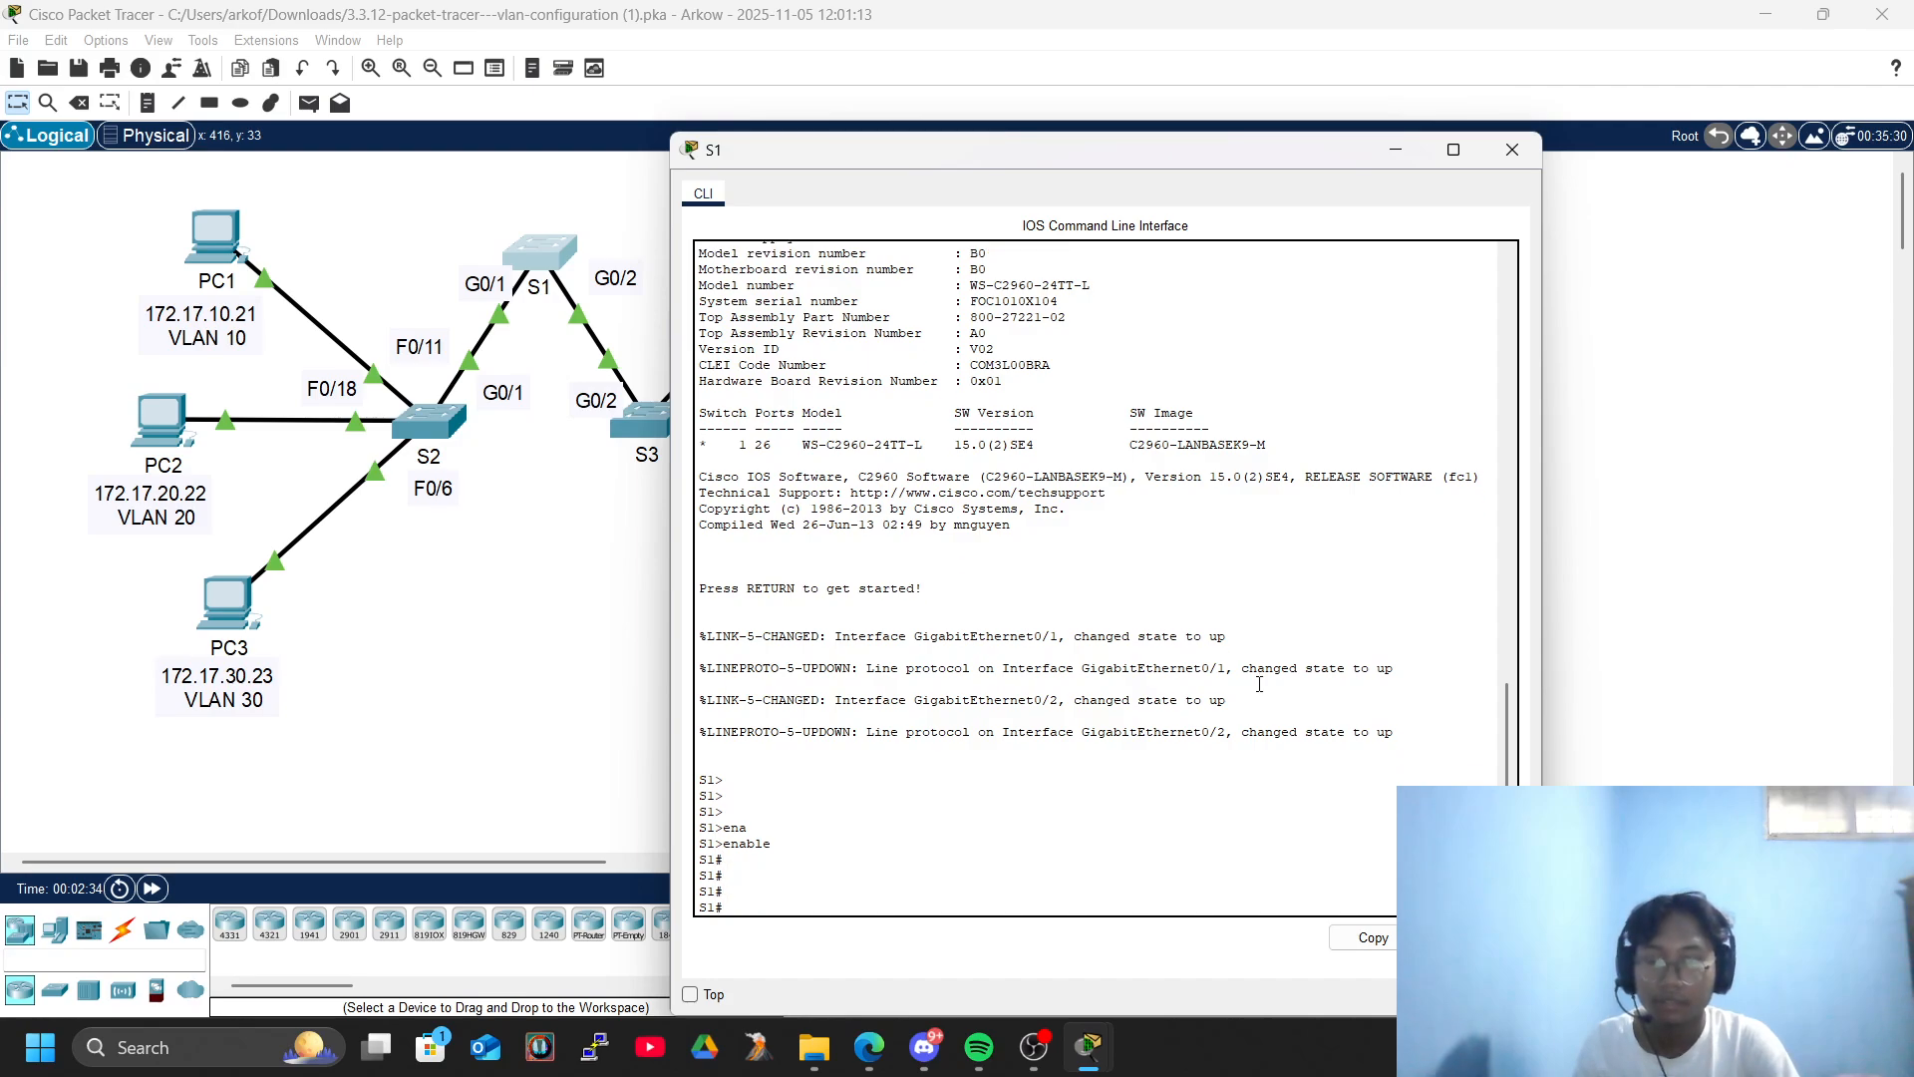
- Display the current VLANs on S1 with show vlan brief
type("sho")
key("Tab")
type("vl")
key("Tab")
type("br")
key("Tab")
key("Return")
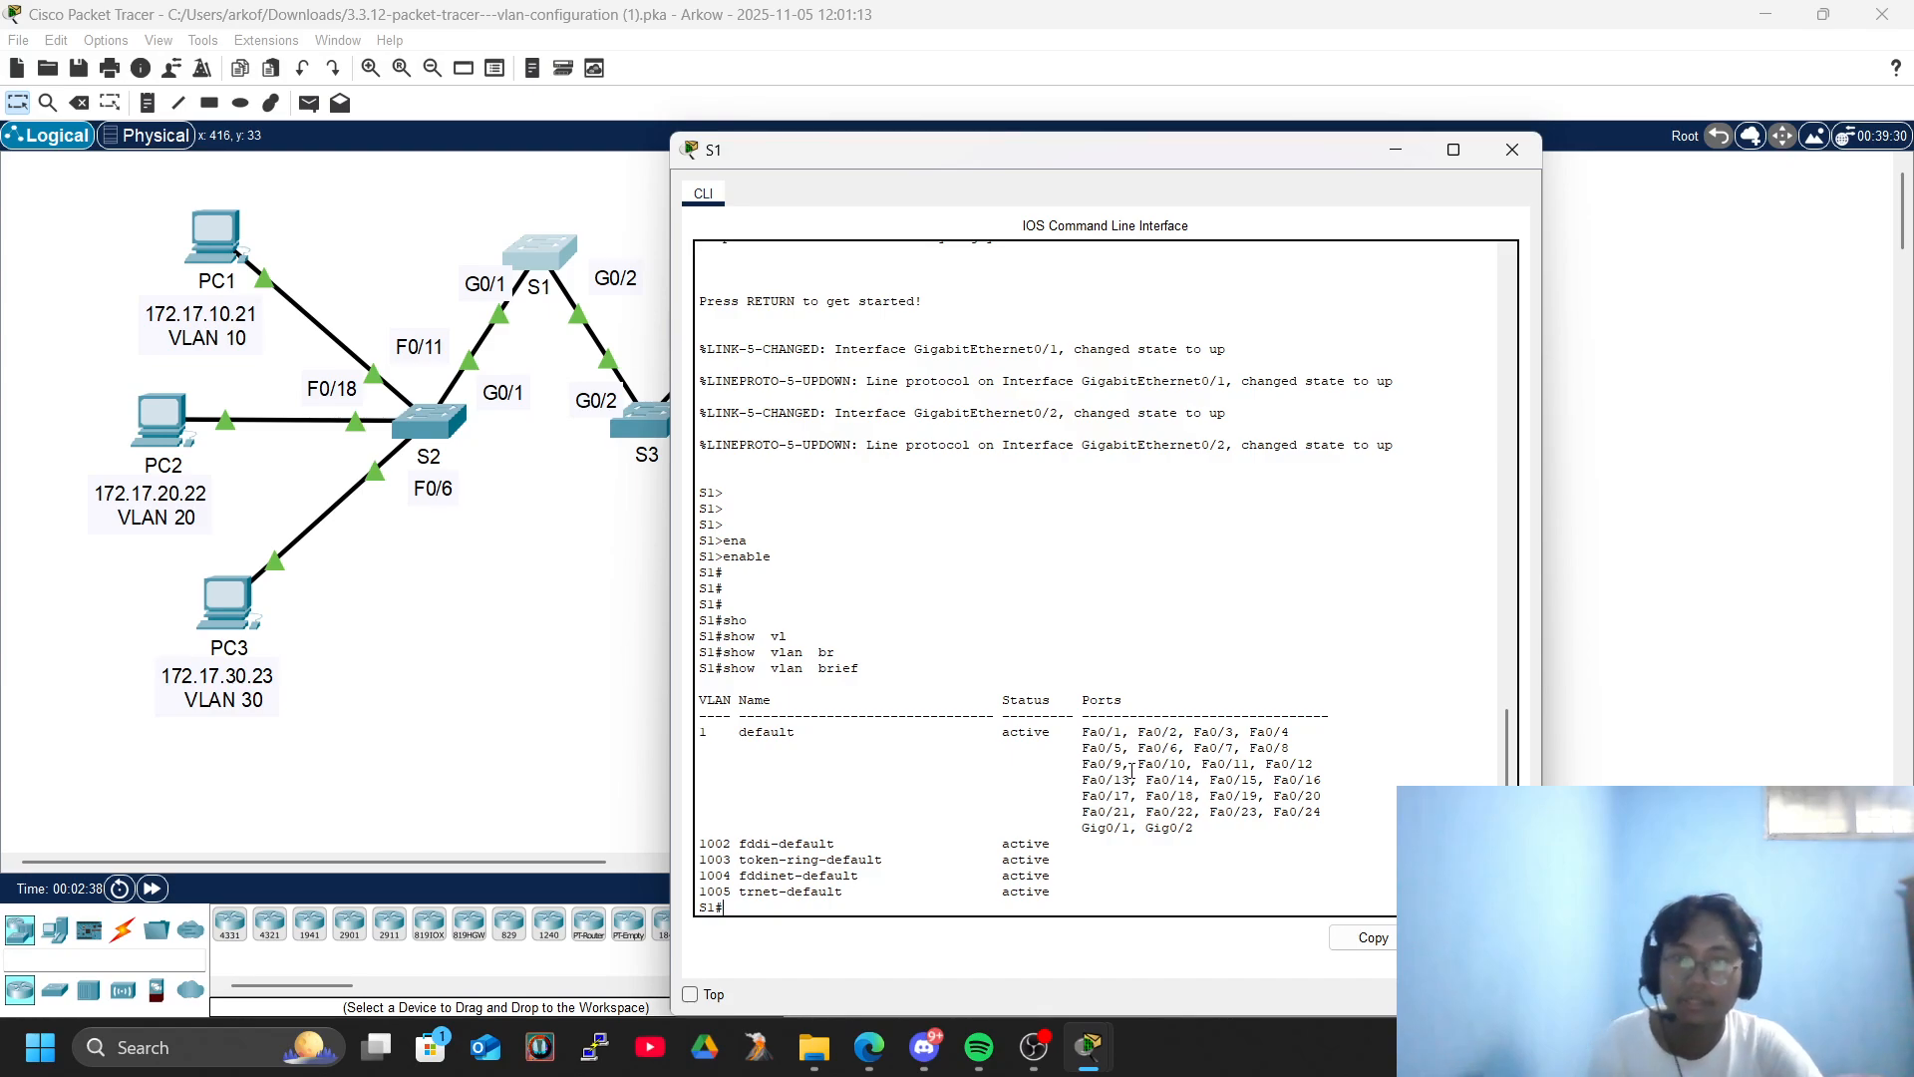
- Read the PC connectivity and VLAN creation instructions, and close the S1 window
key("alt+Tab")
key("alt+Tab")
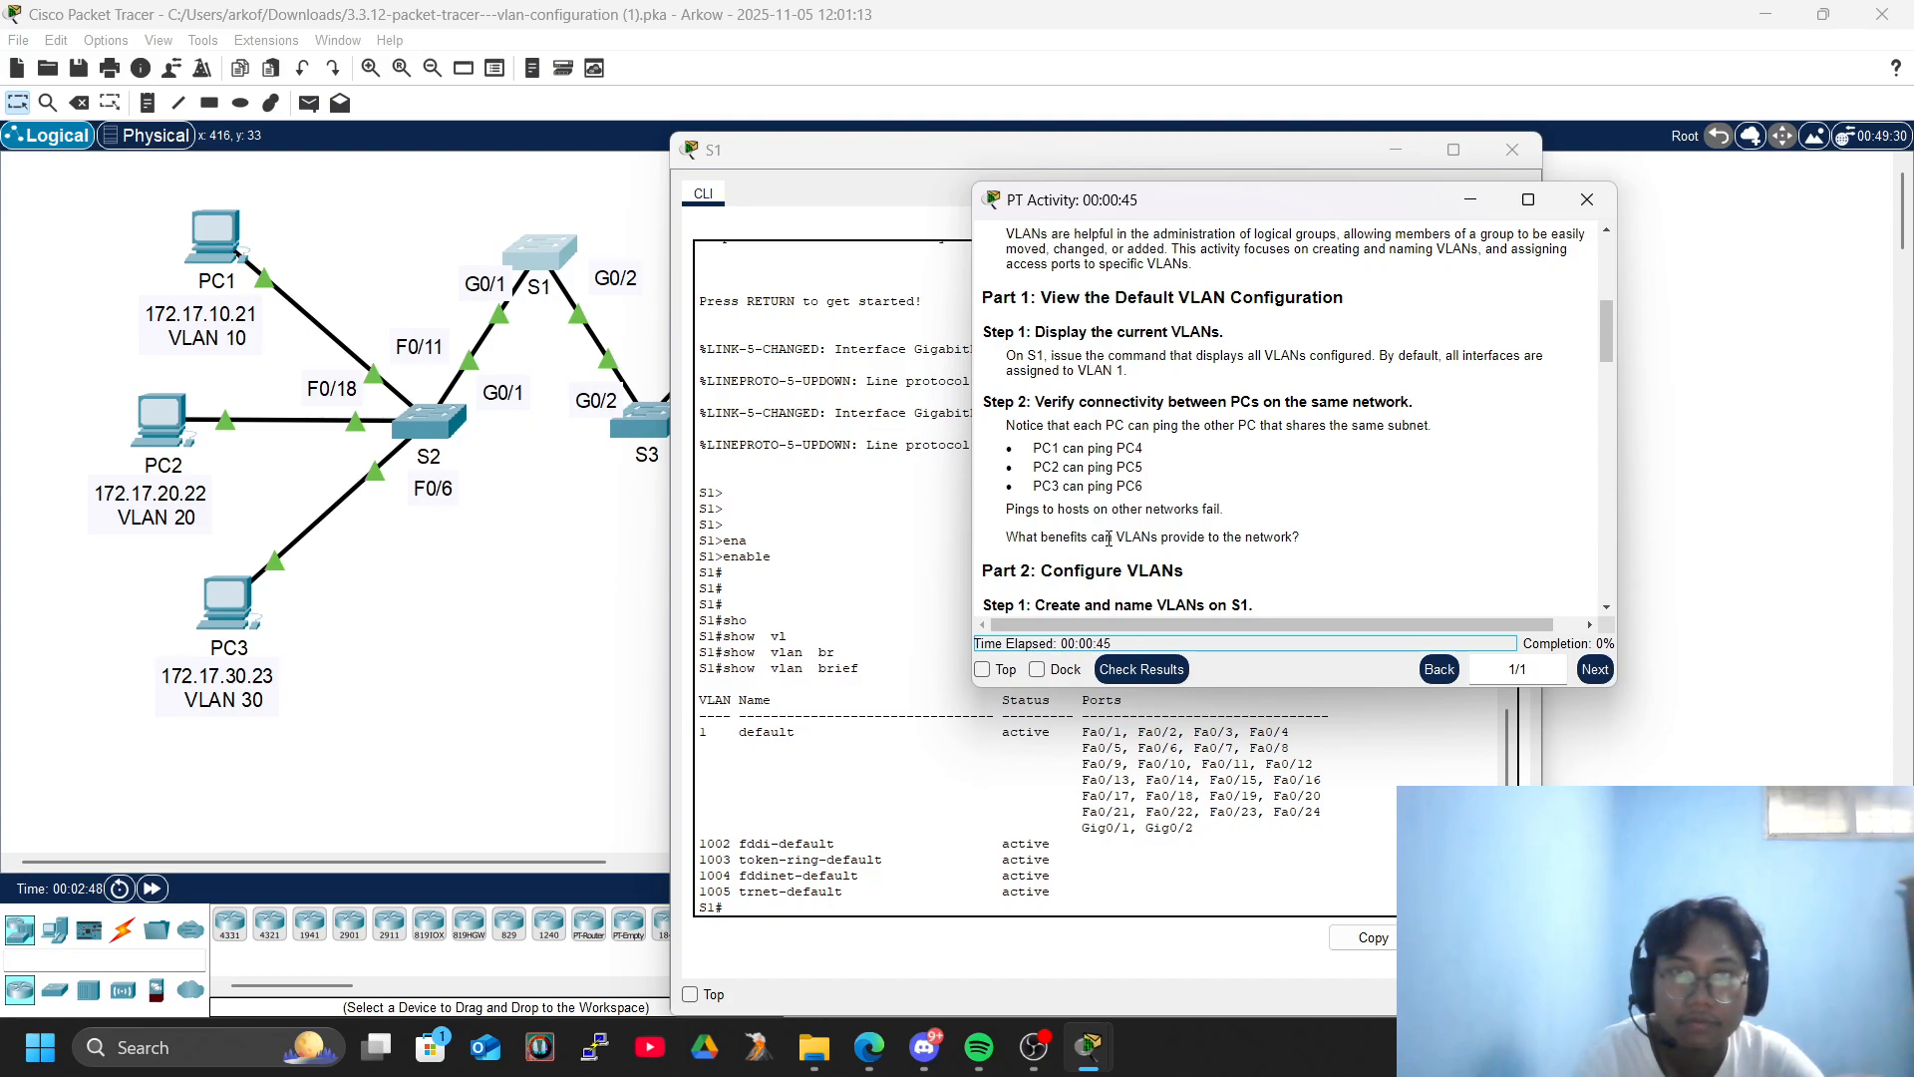
scroll(1108, 543, "down", 5)
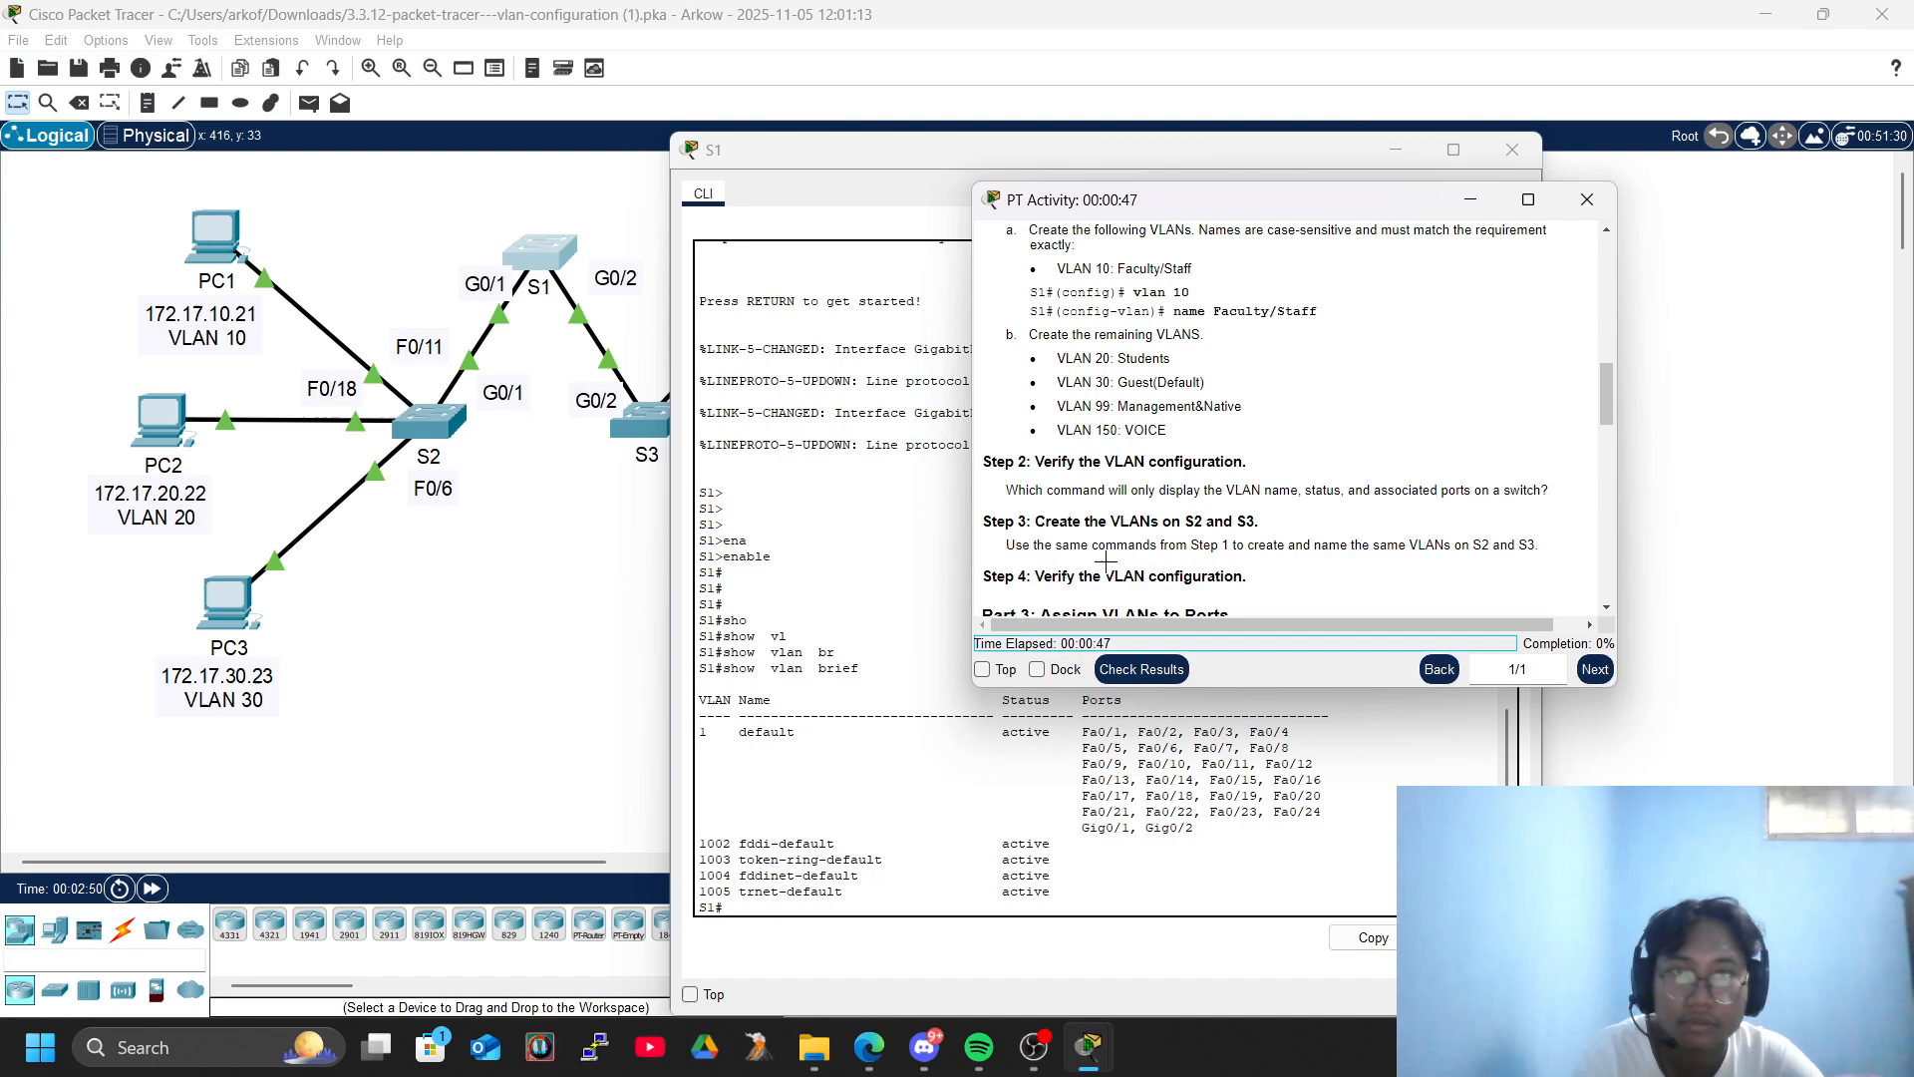
scroll(1107, 561, "up", 6)
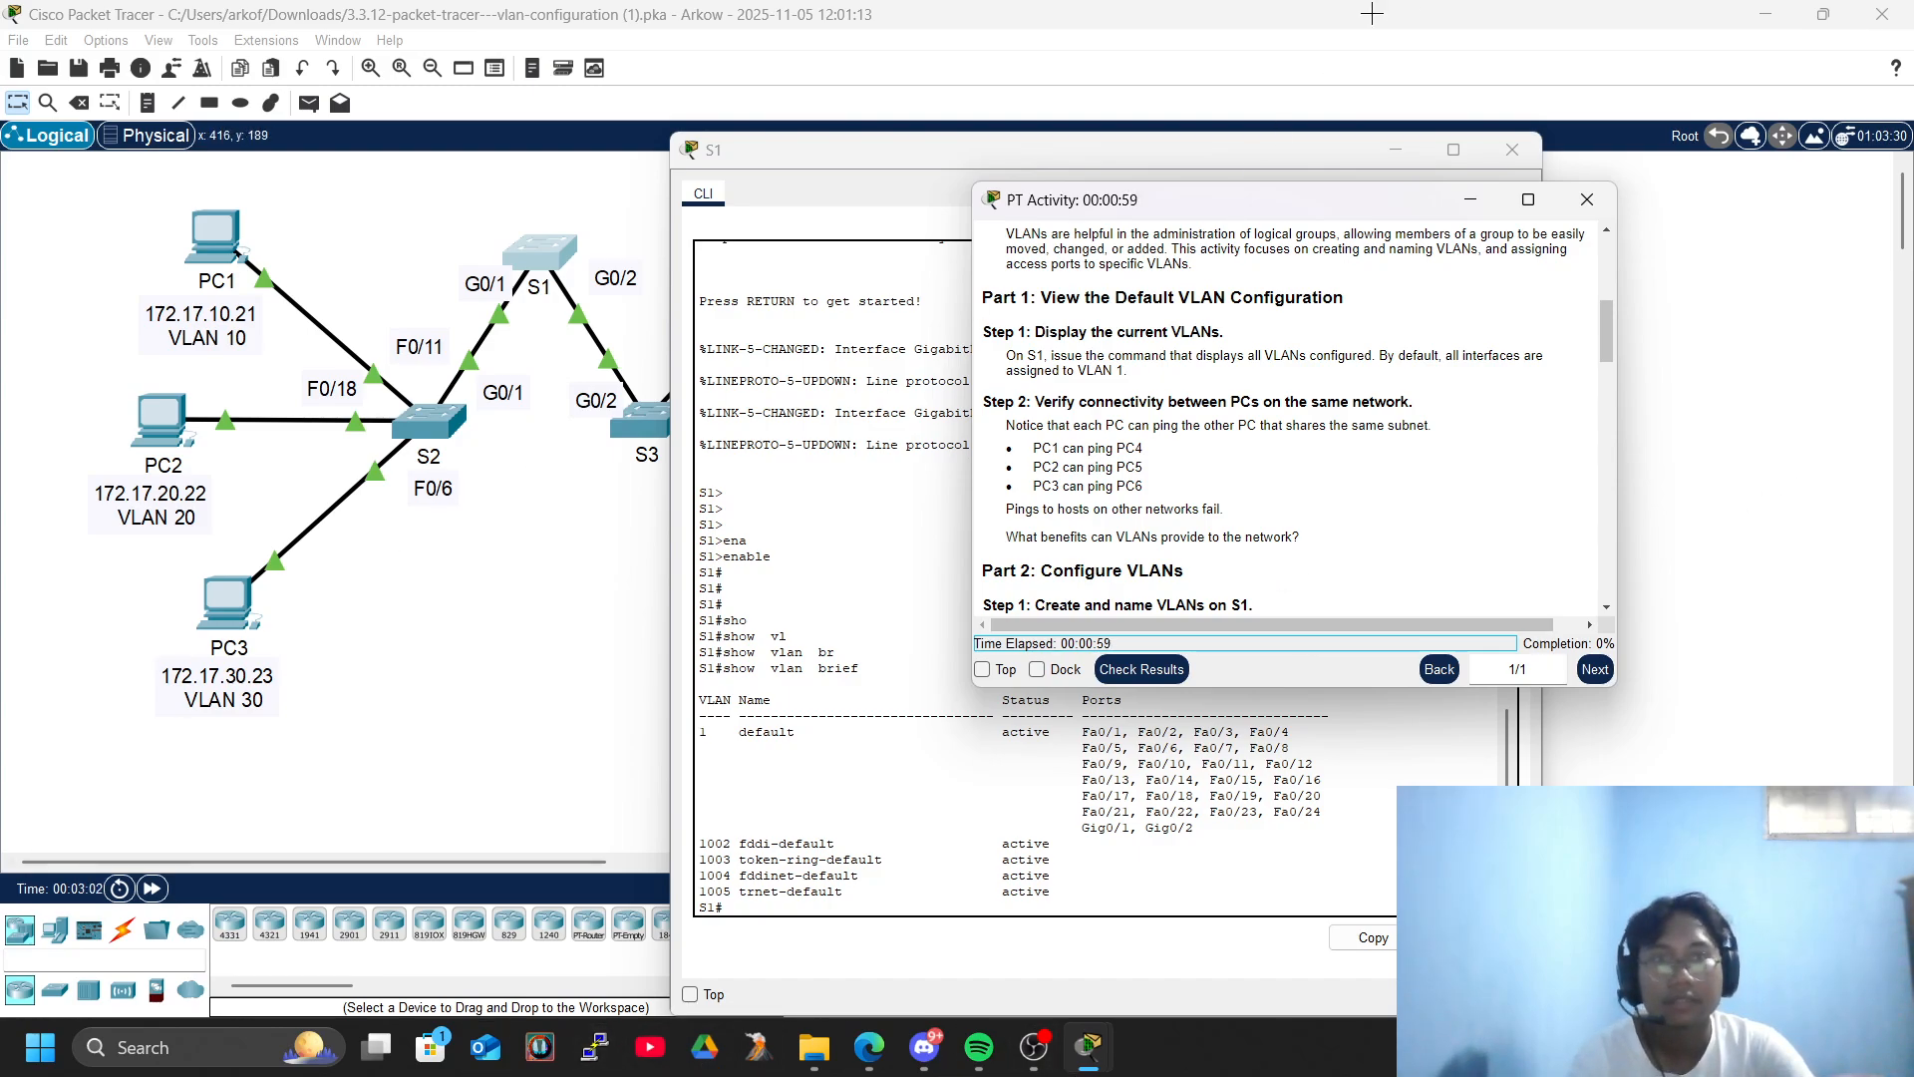
left_click_drag(1251, 194, 1406, 251)
left_click(1512, 149)
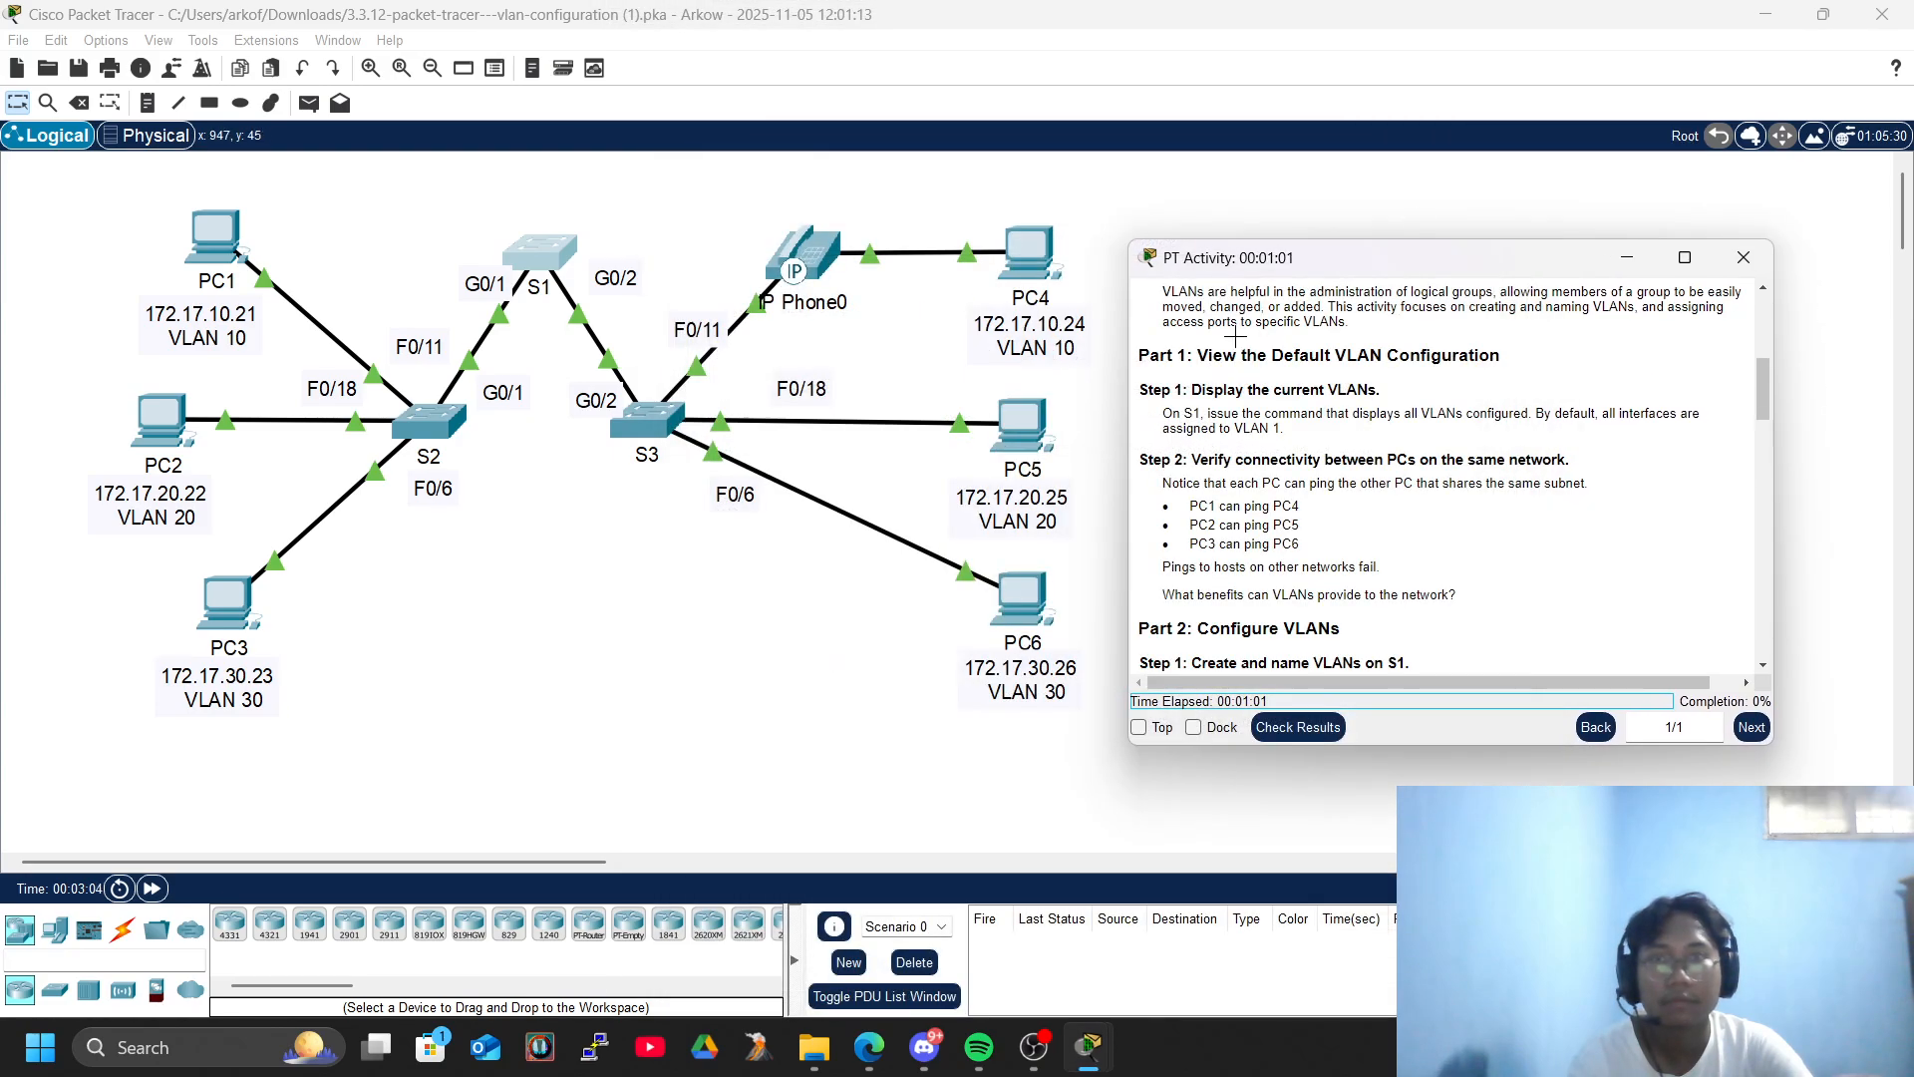
- Set the drawing palette's fill colour to blue and draw an unfilled, black-outlined rectangle around PC1 and its label
left_click(209, 102)
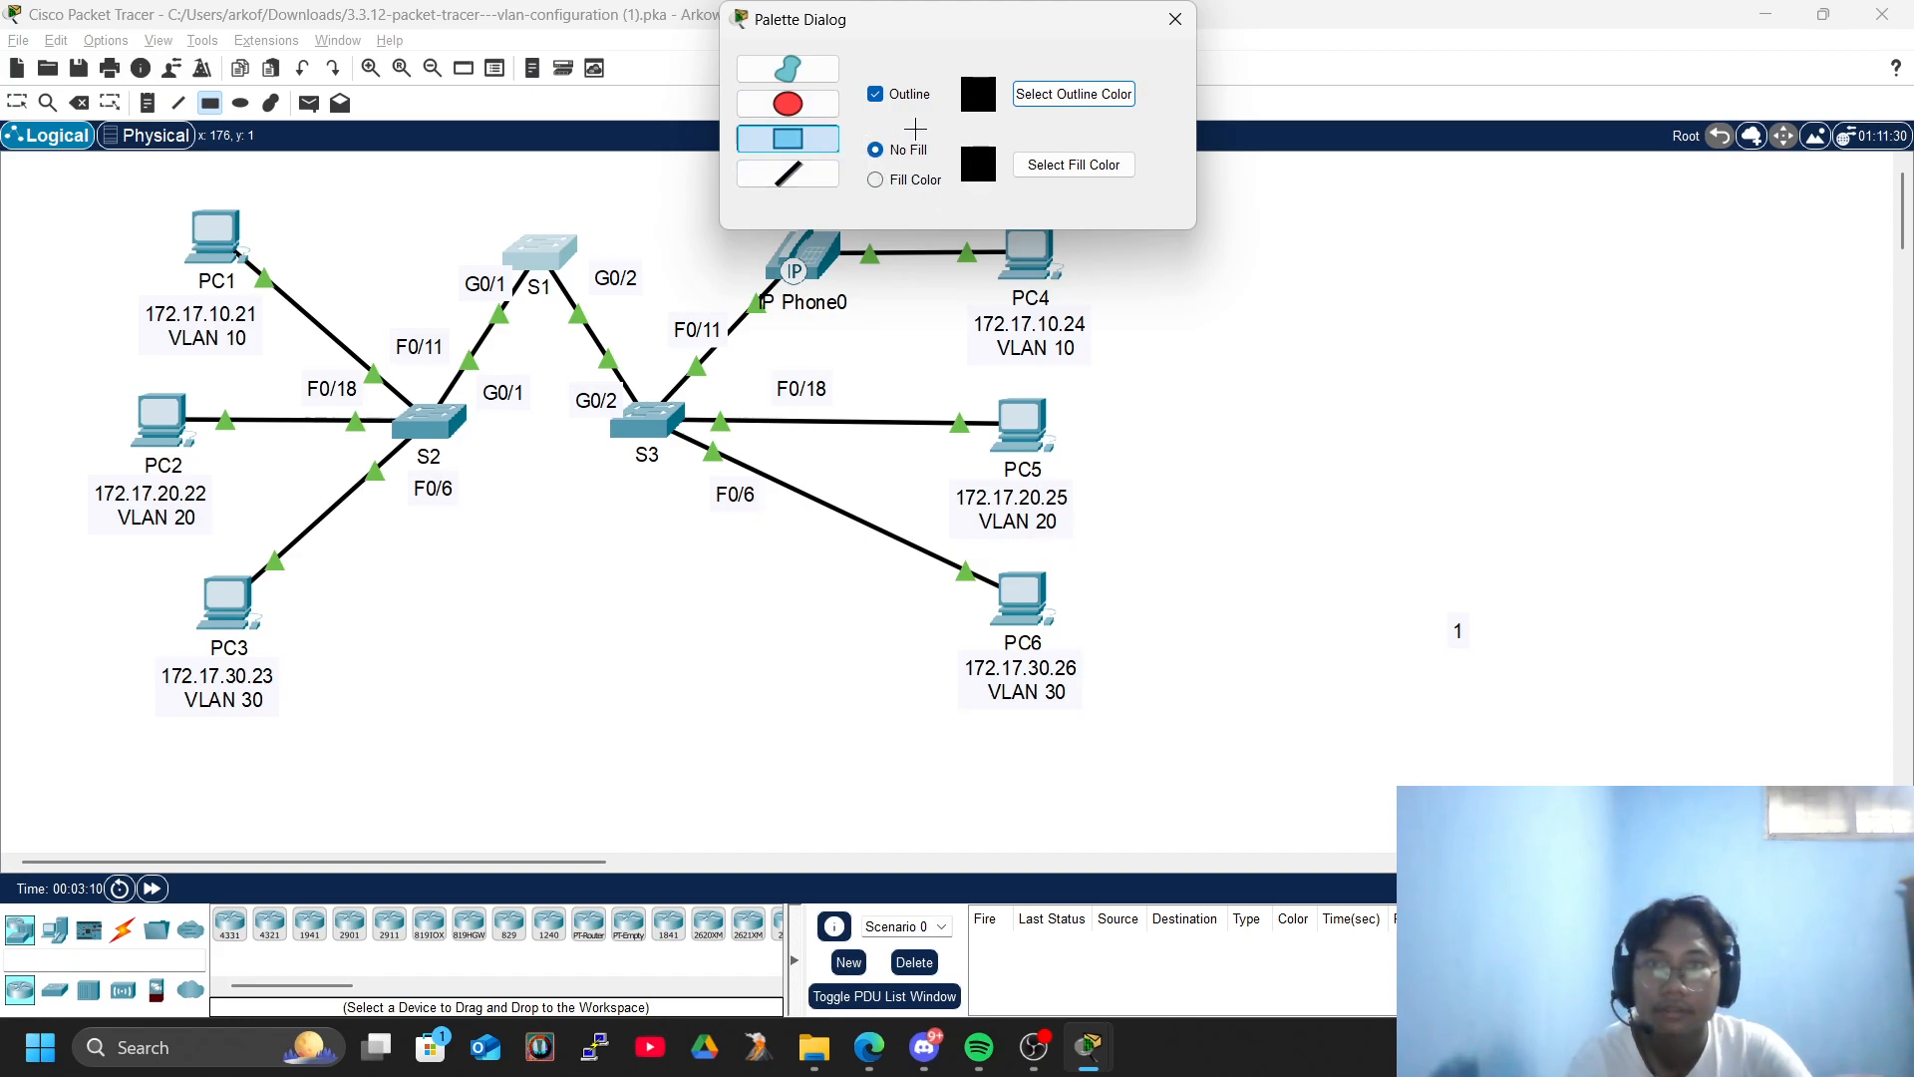
left_click(1057, 91)
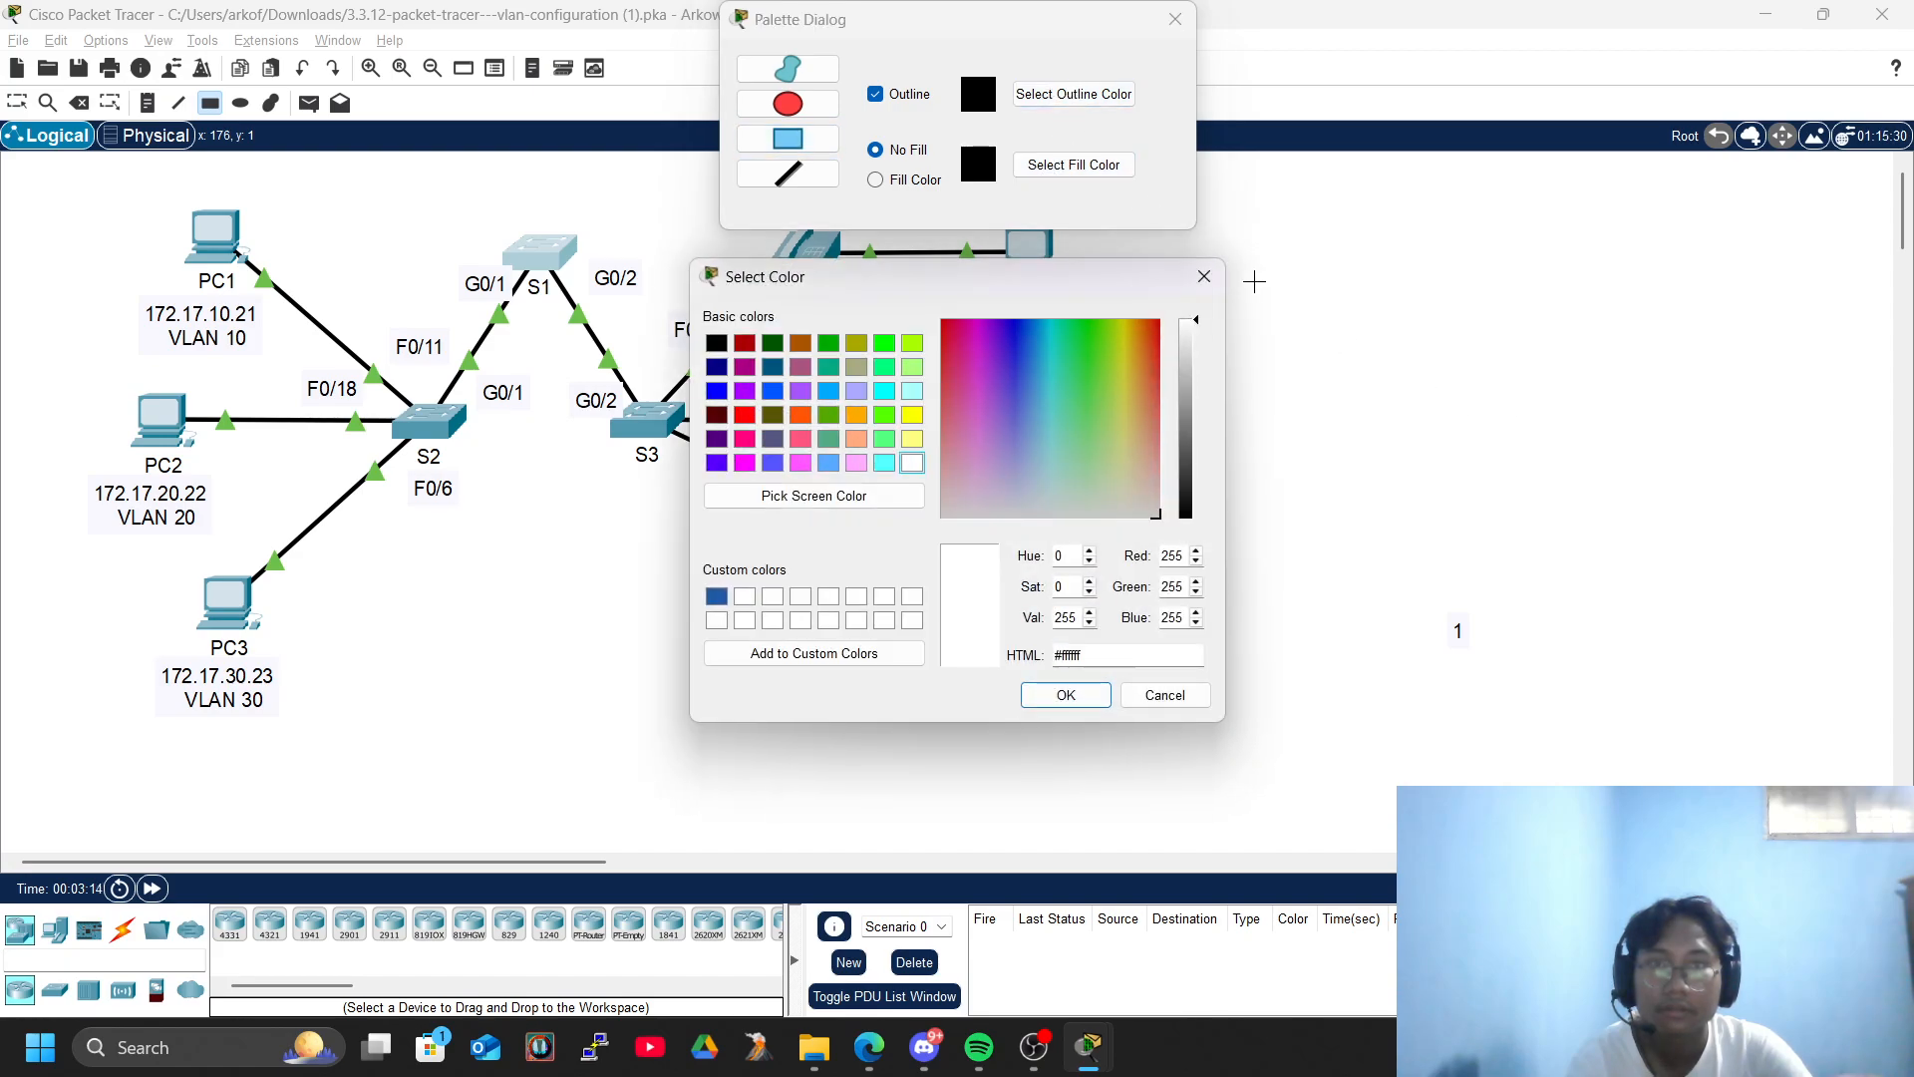
left_click(1204, 277)
left_click(1074, 165)
left_click(1009, 399)
left_click_drag(1010, 400, 1018, 379)
left_click(1065, 695)
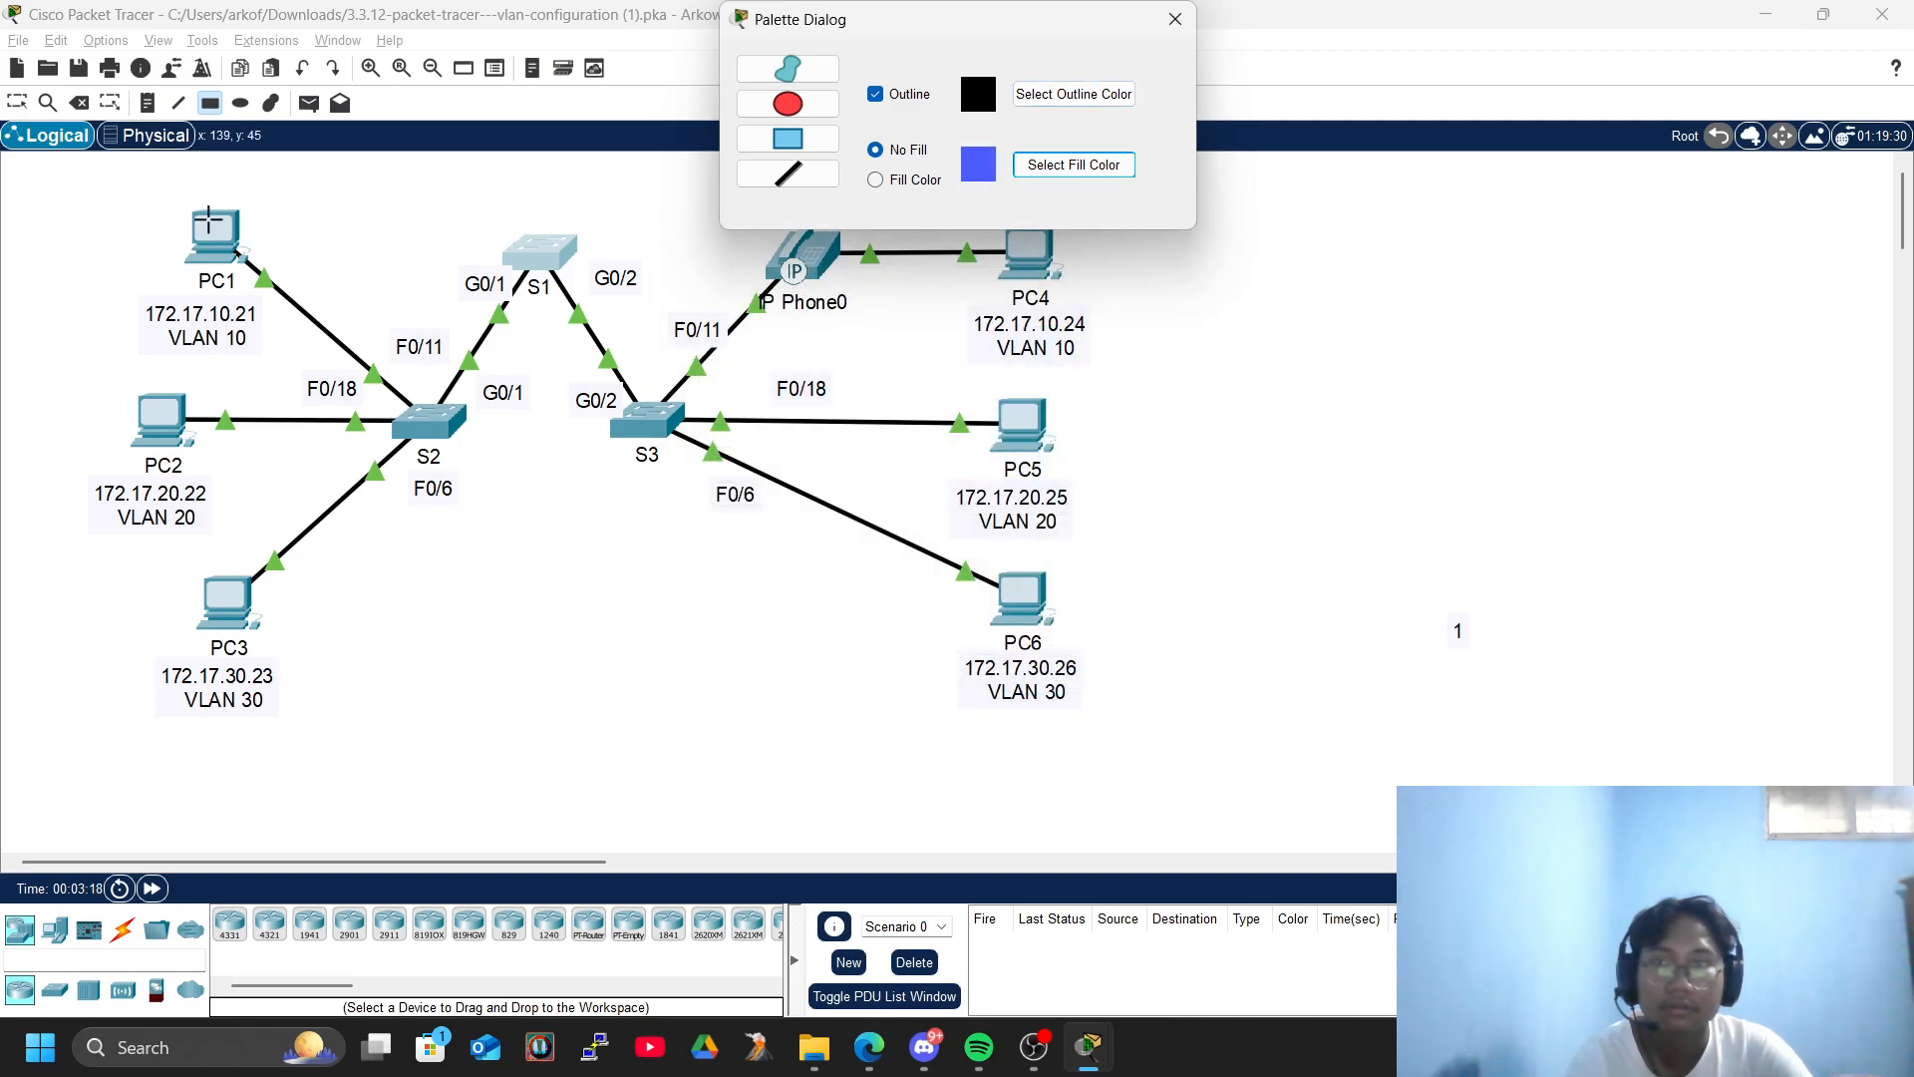
left_click_drag(99, 195, 332, 344)
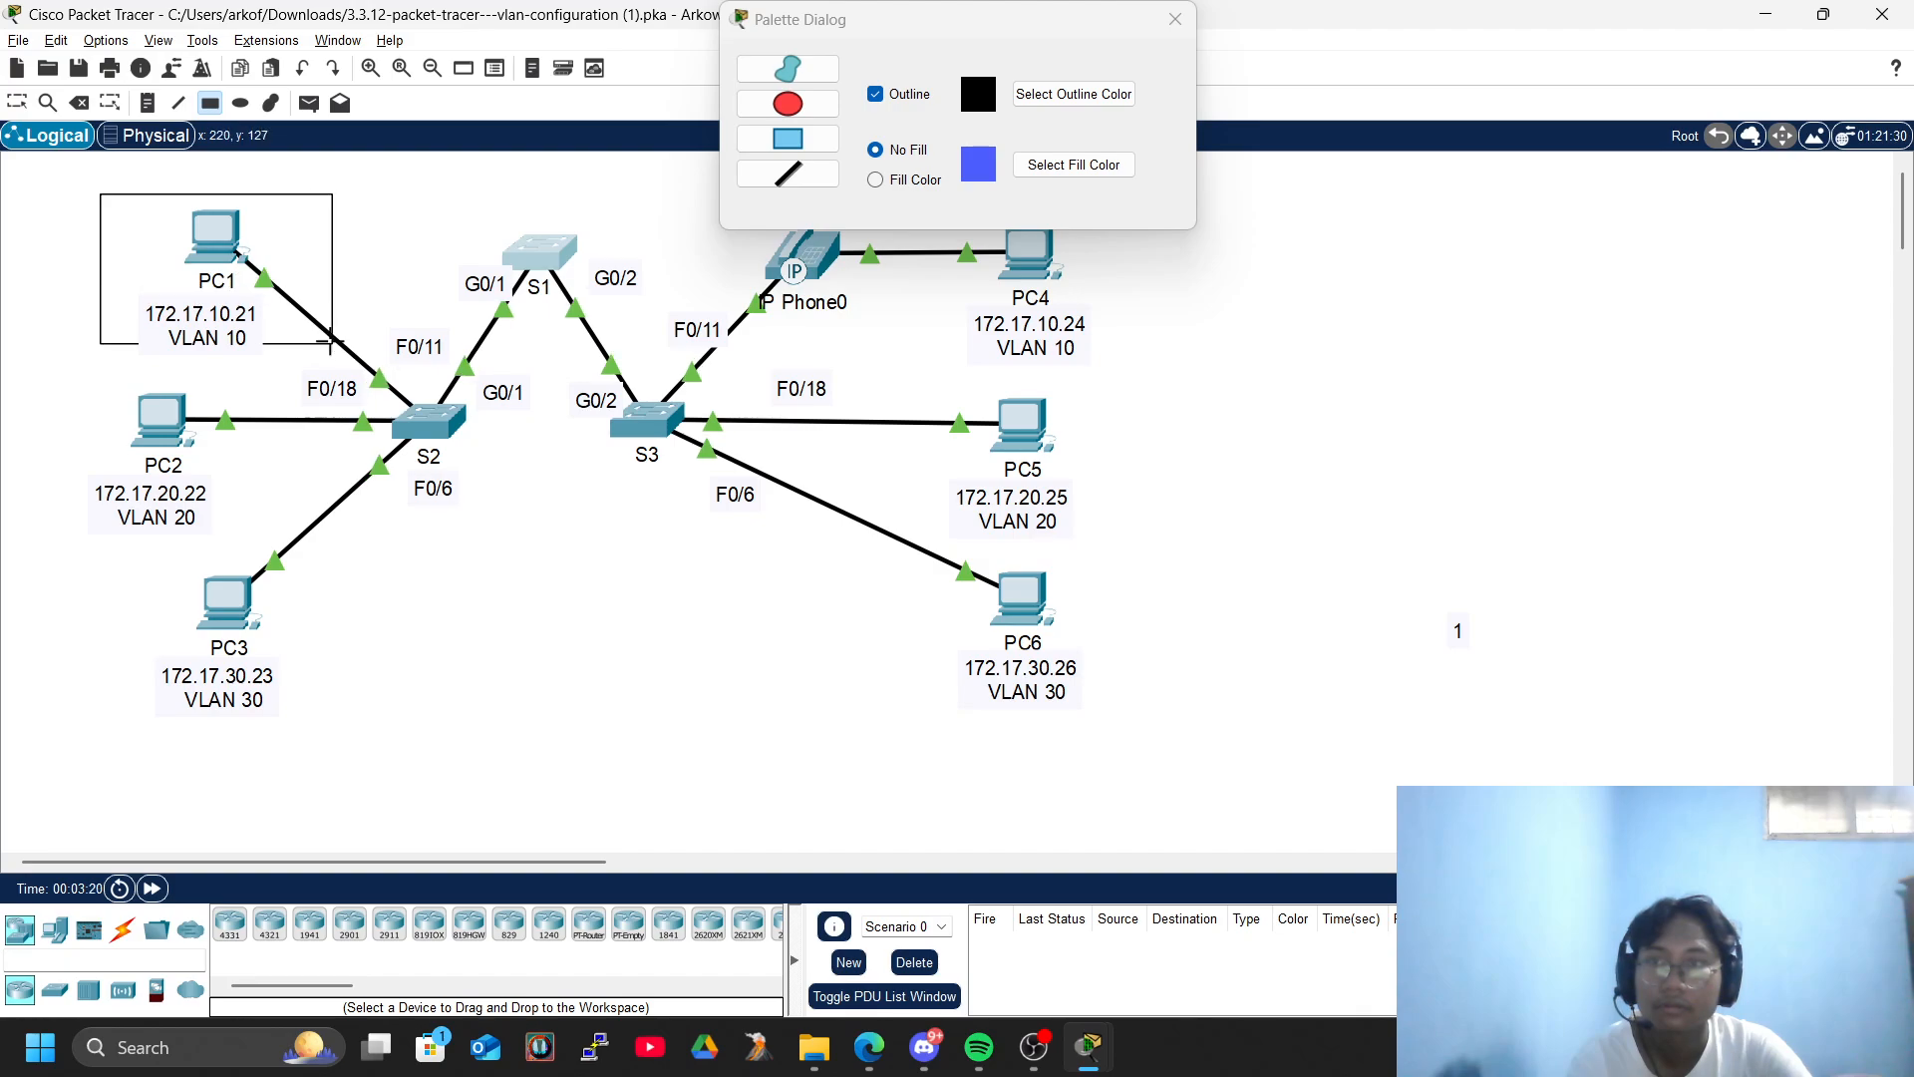
- Try drawing a small blue-filled rectangle with a light cyan outline between PC1 and S1
left_click(1074, 93)
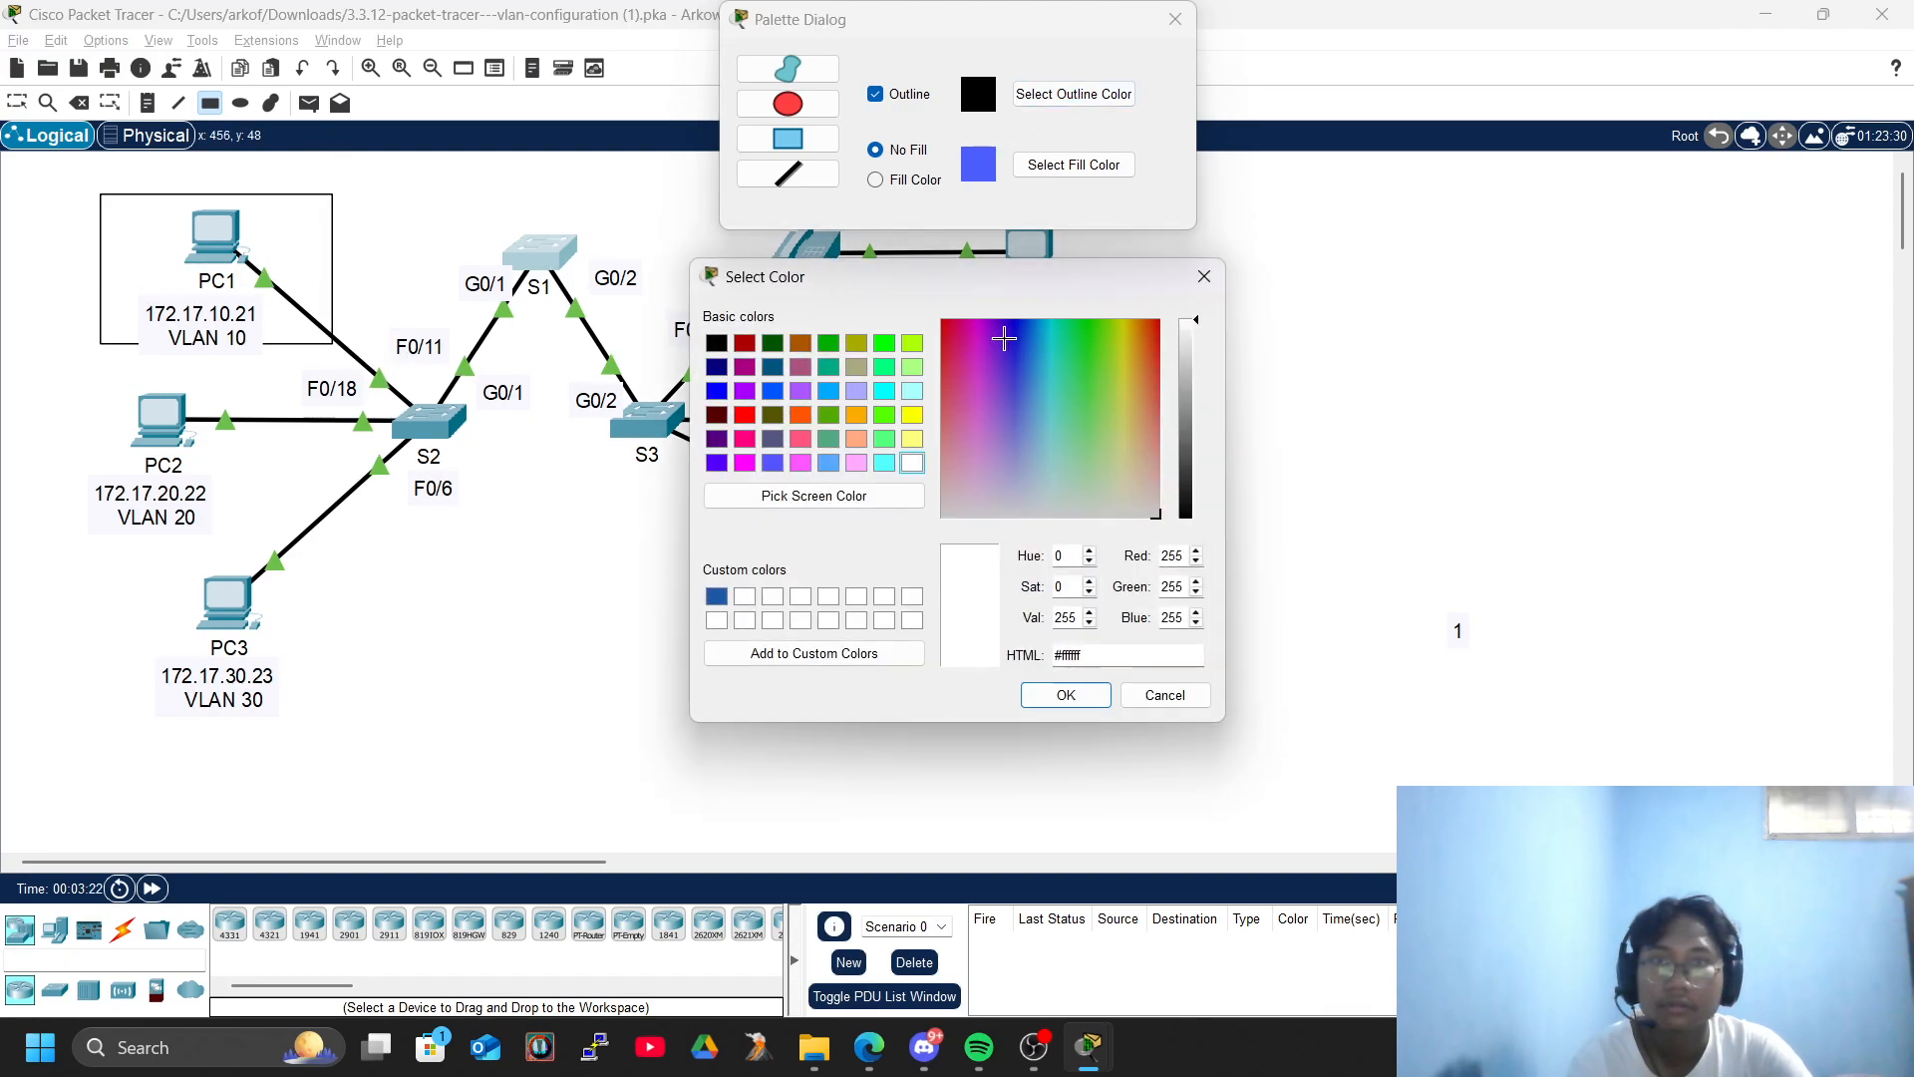
left_click(1044, 391)
left_click(1091, 691)
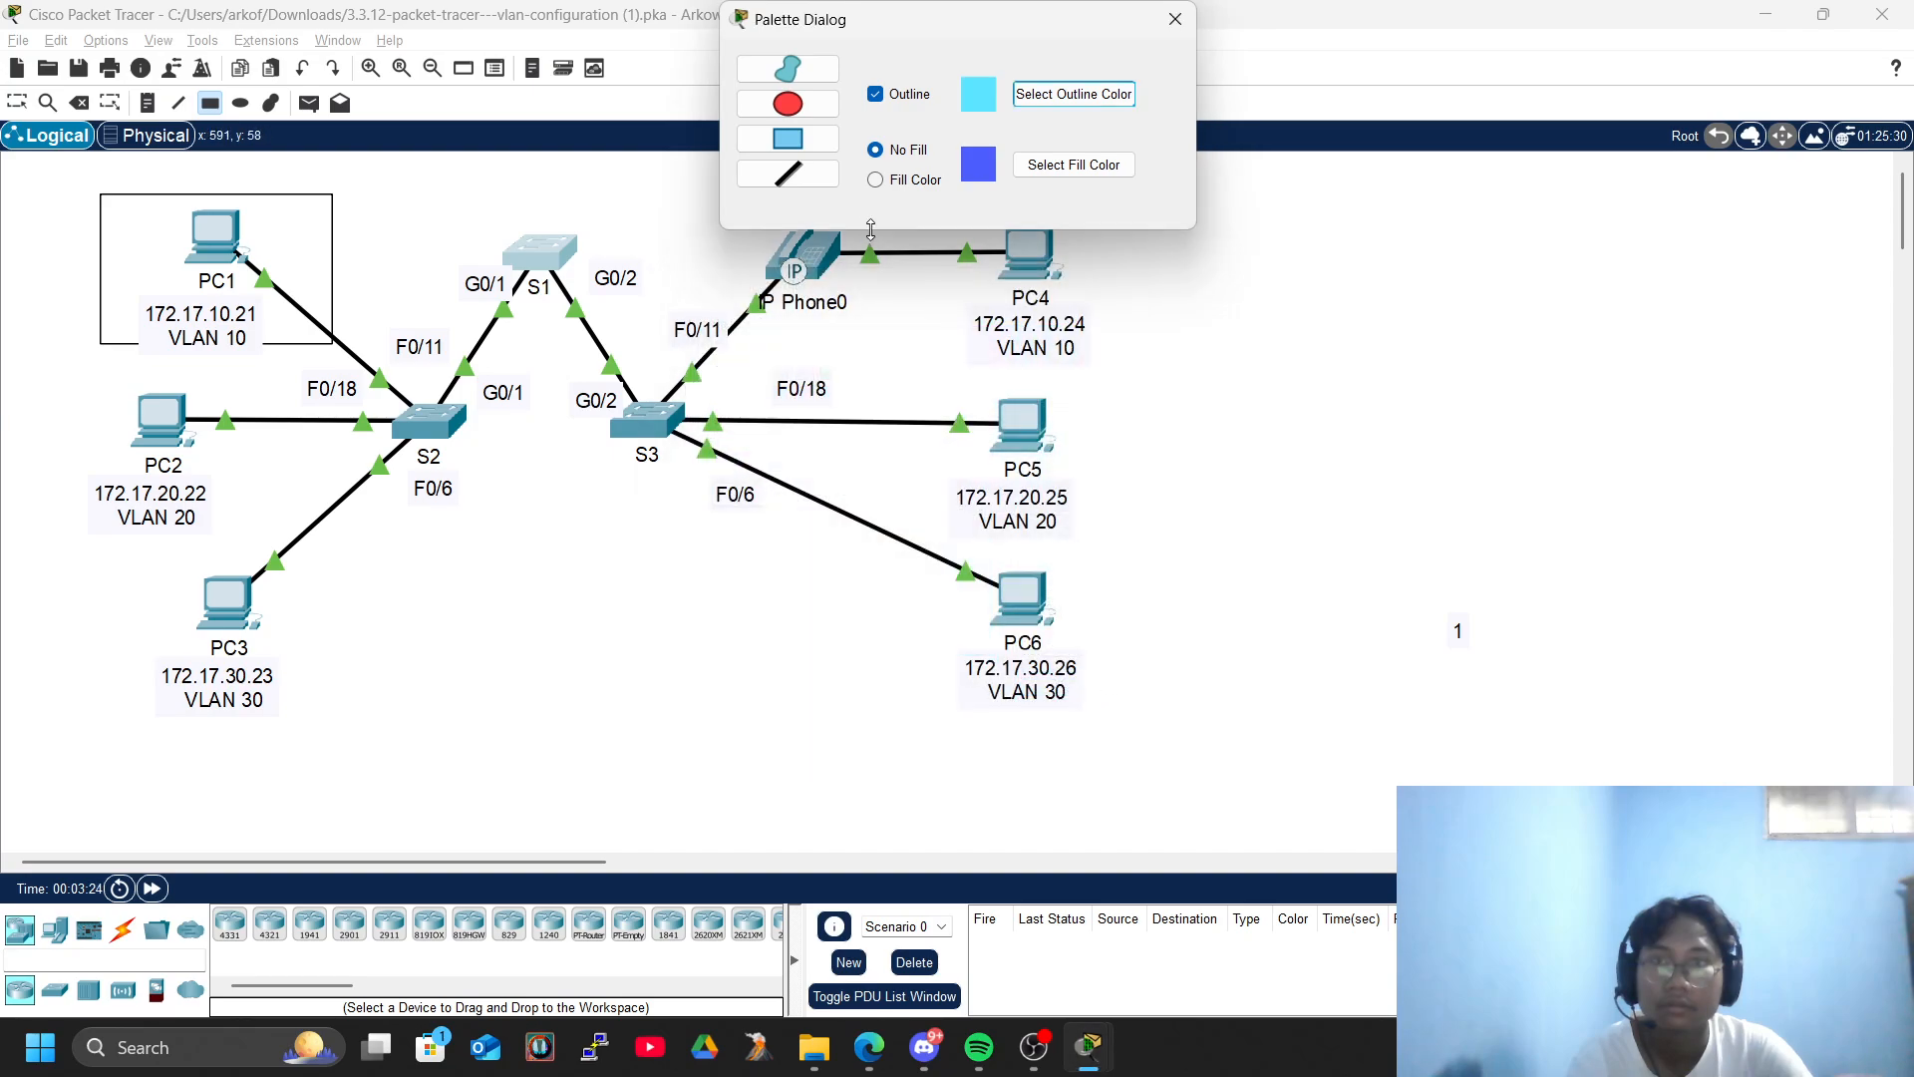
left_click(877, 179)
mouse_move(403, 189)
left_mouse_down()
mouse_move(506, 248)
mouse_move(413, 220)
left_mouse_up()
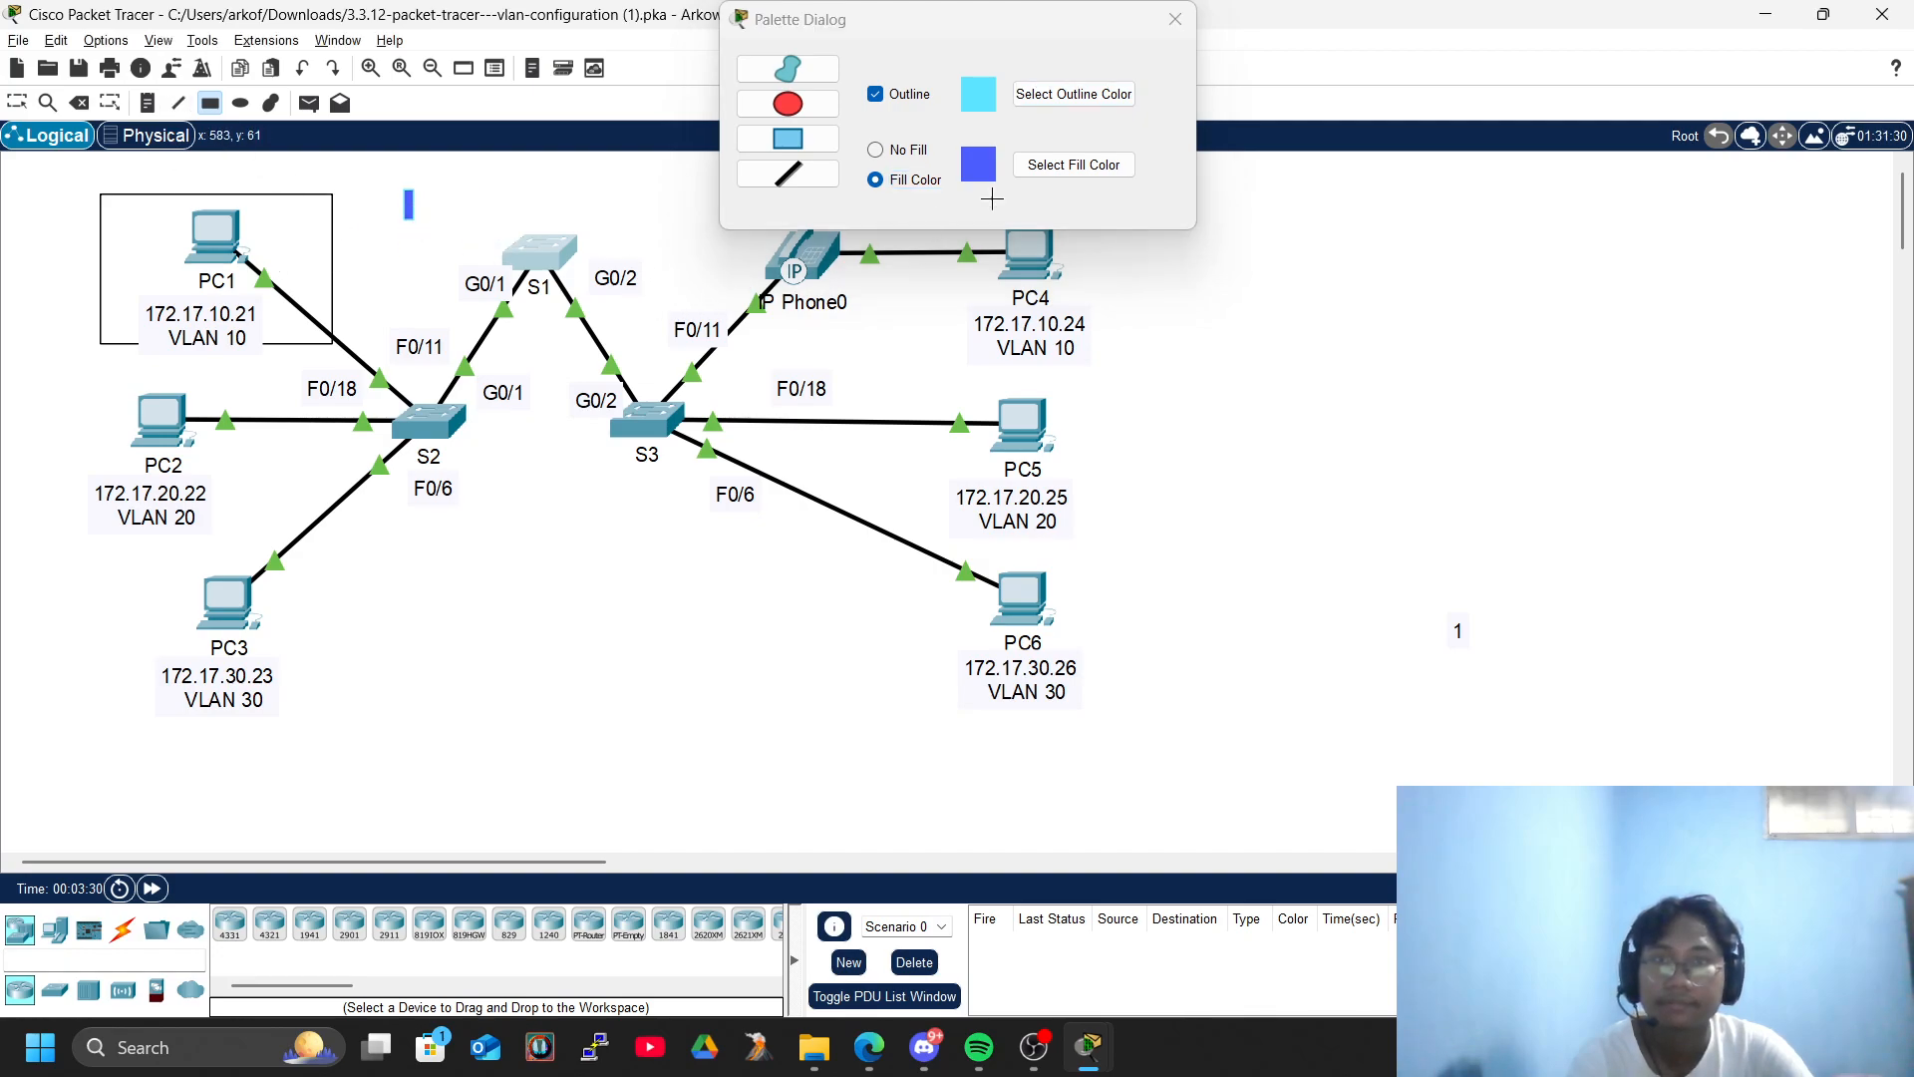
- Close the drawing palette and delete the small blue rectangle between PC1 and S1
left_click(1175, 19)
left_click(79, 103)
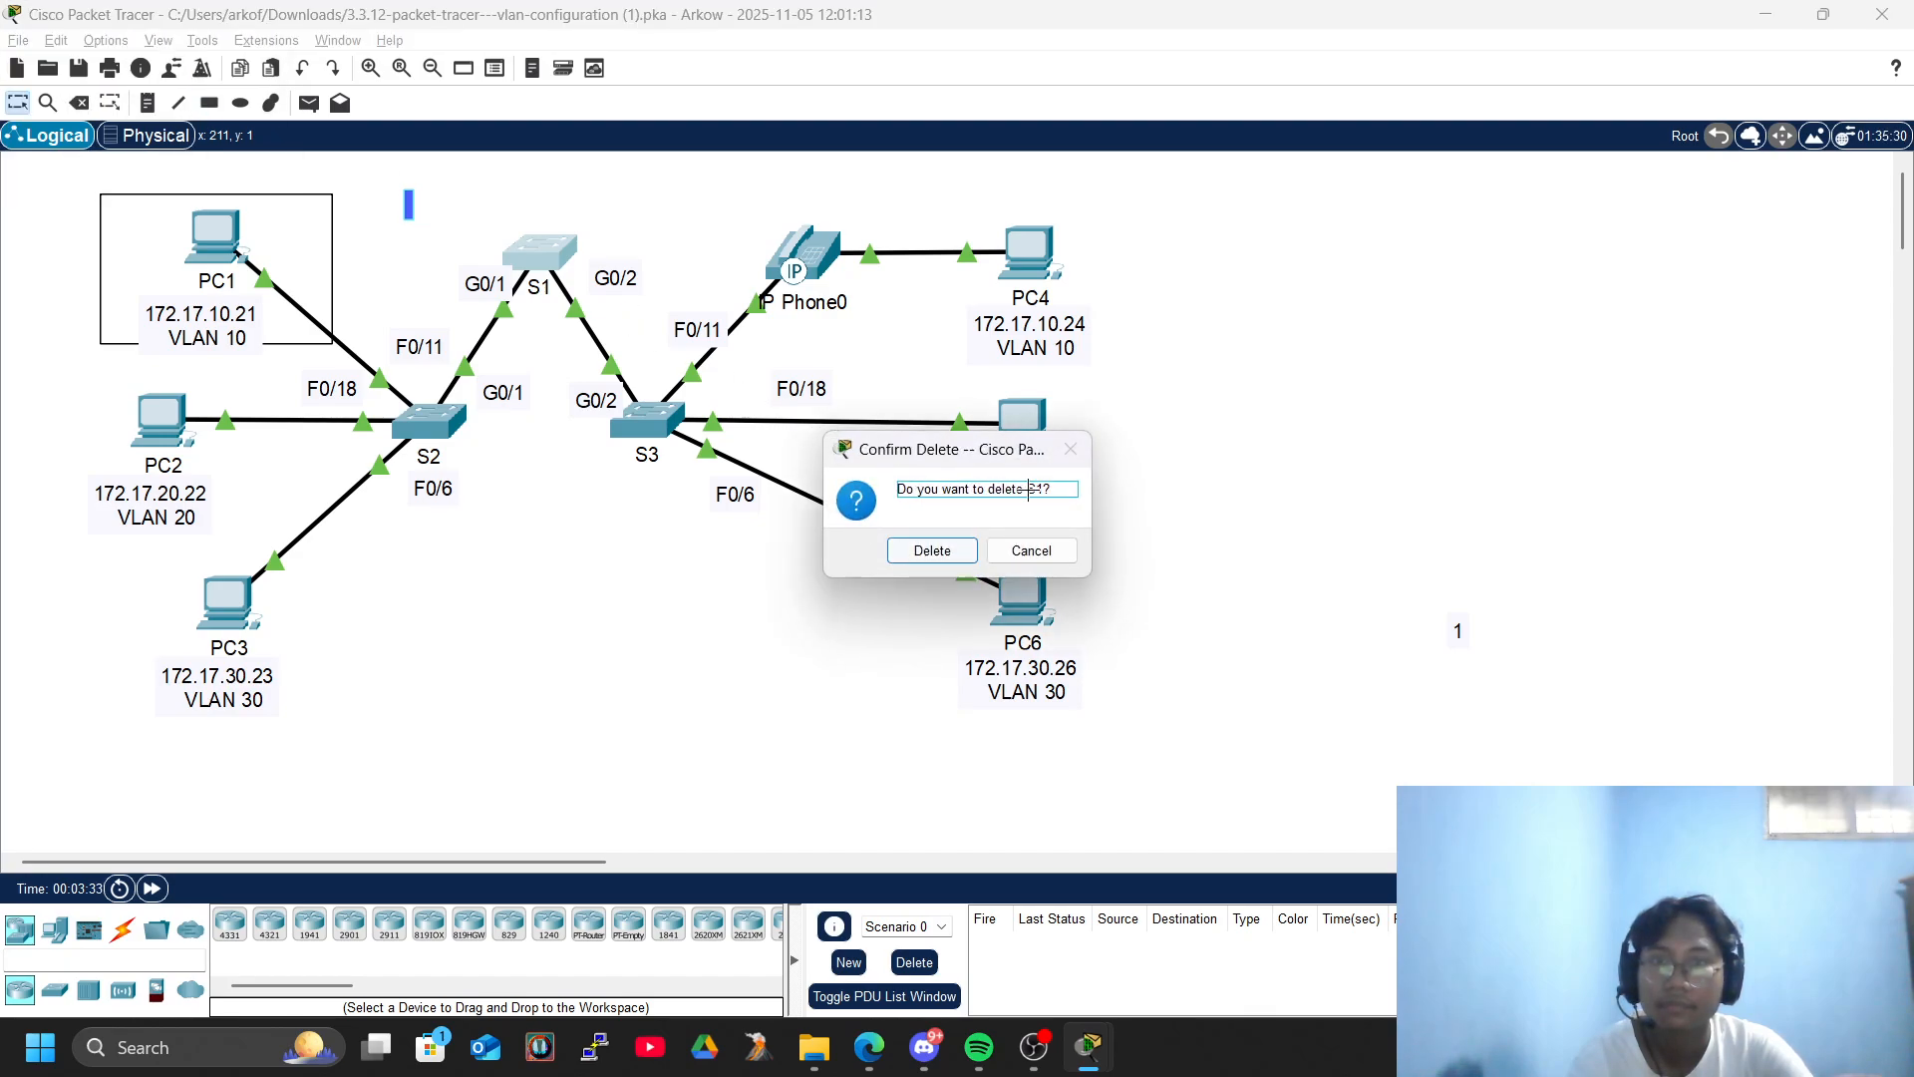
left_click(1021, 549)
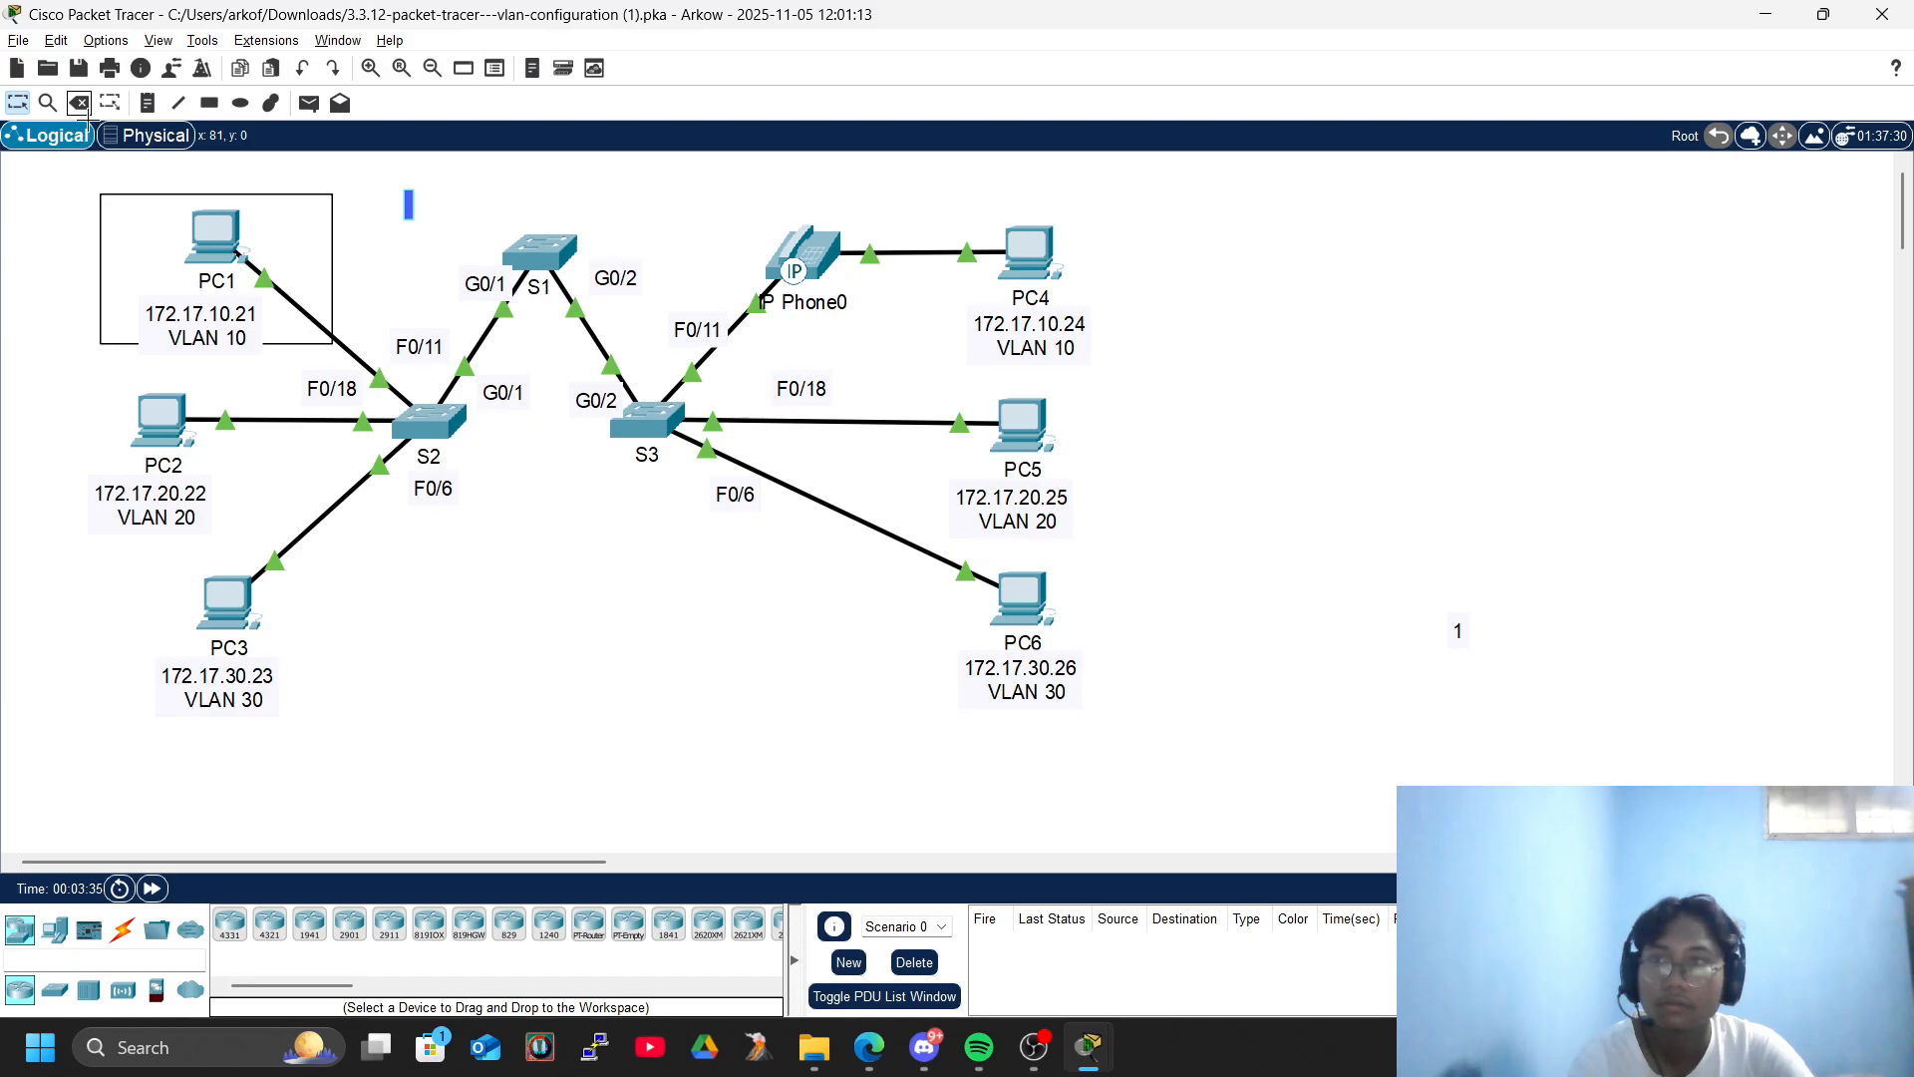
left_click(76, 106)
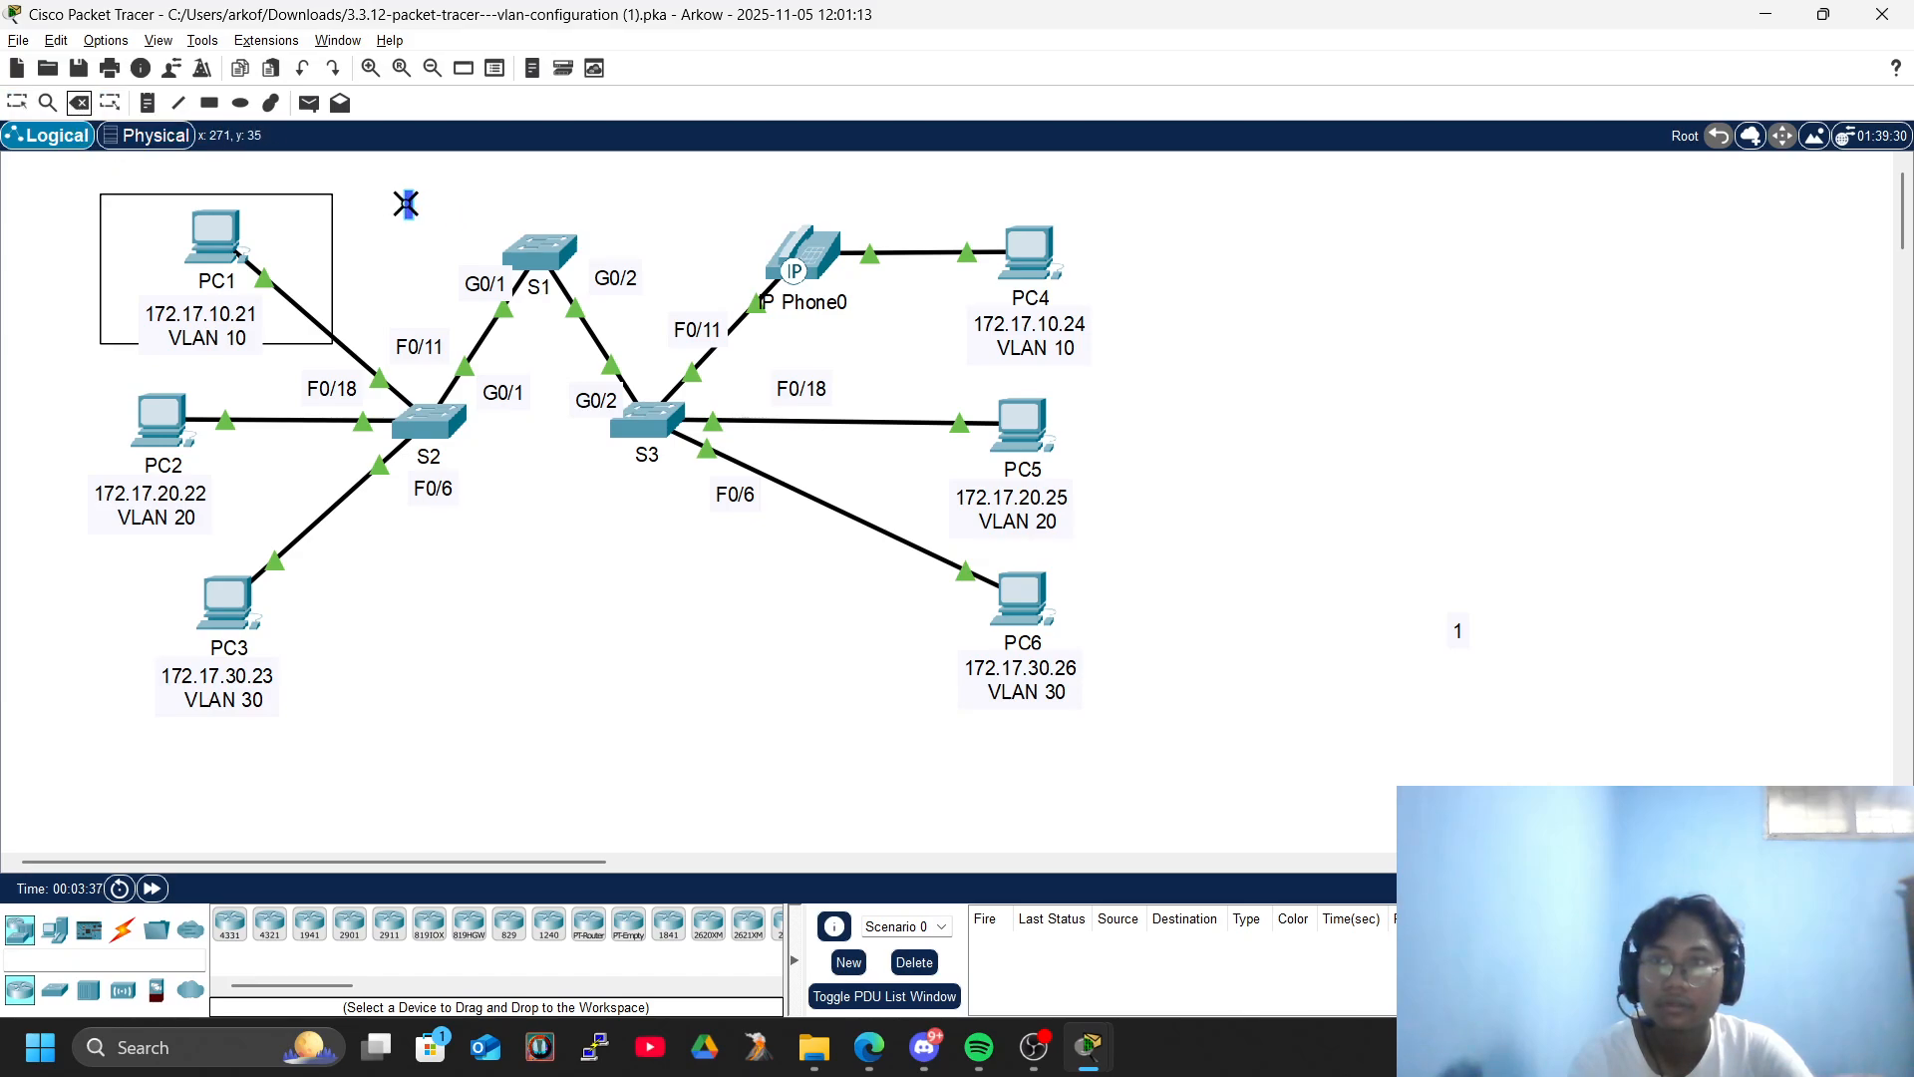
left_click(410, 205)
left_click(952, 549)
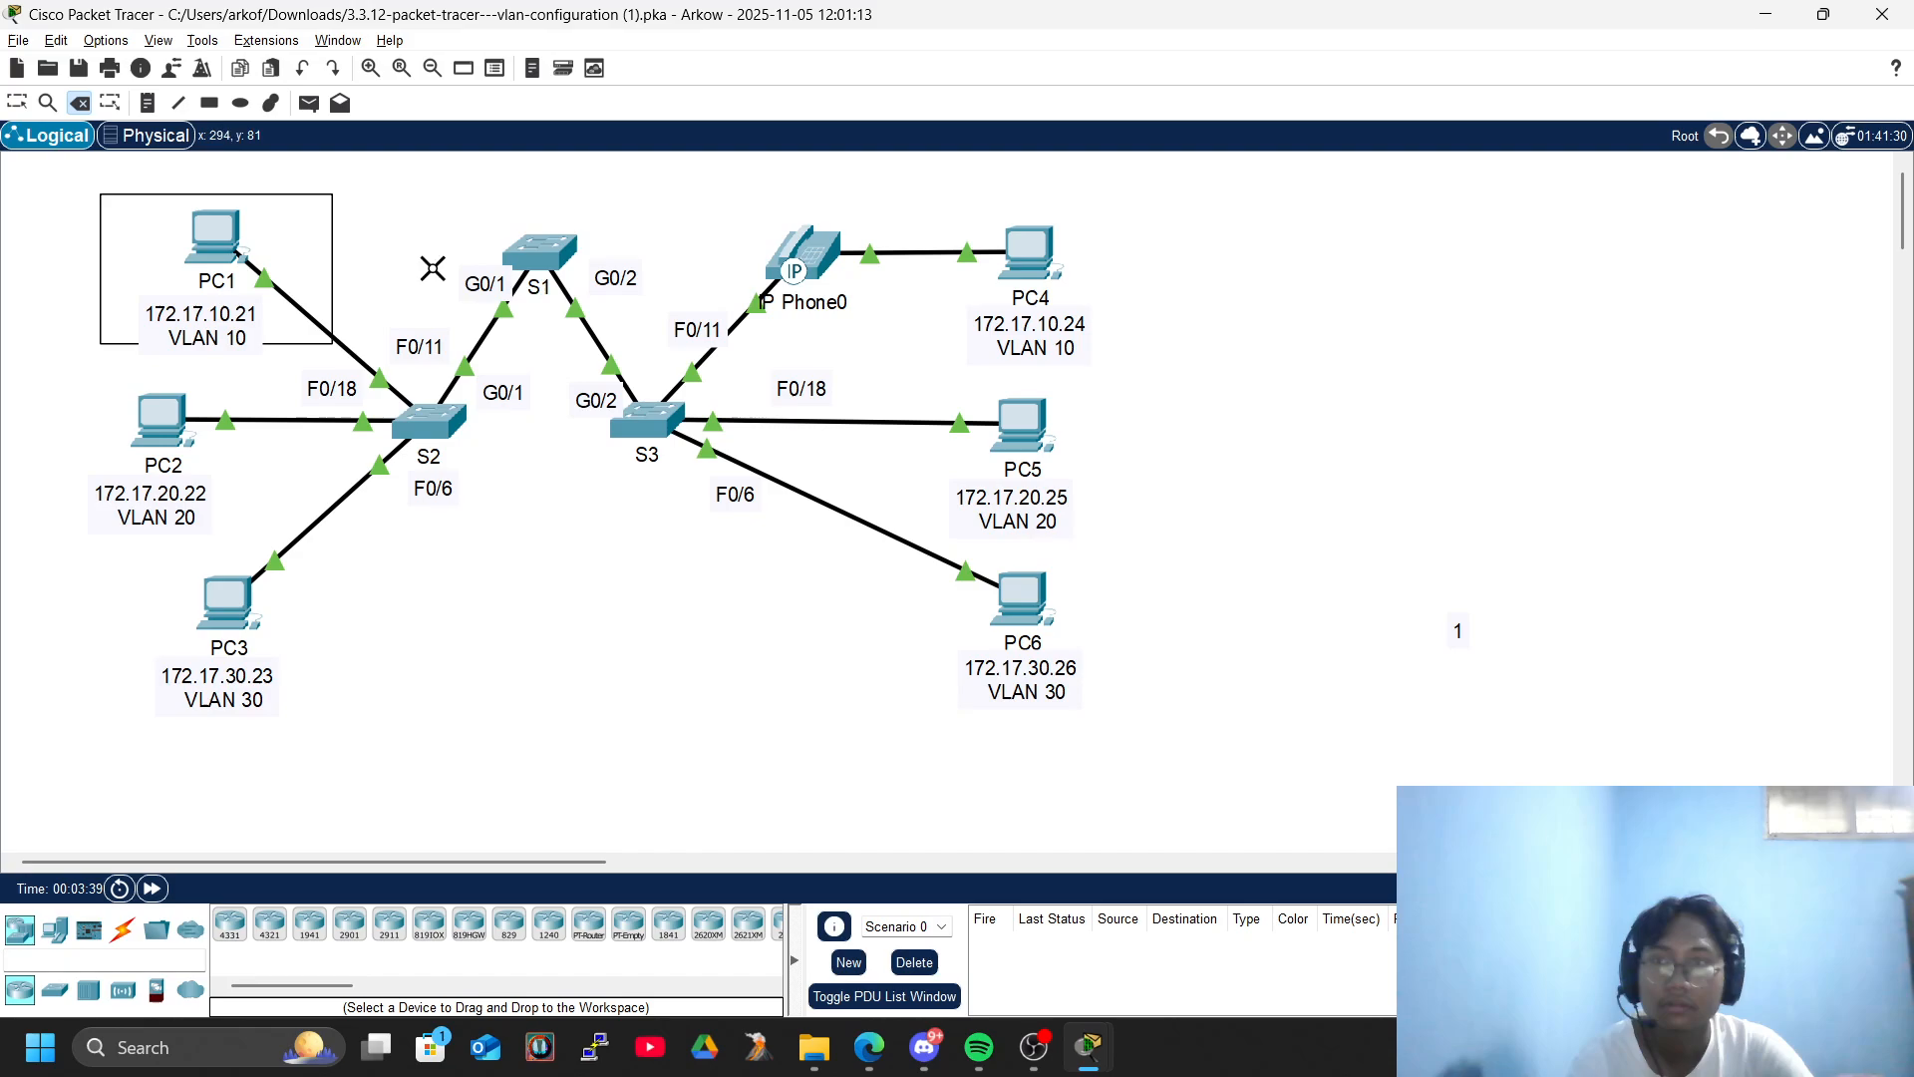
- Replace the unfilled rectangle around PC1 with a blue-filled, light cyan-outlined one, and draw a matching rectangle around PC4
left_click(320, 196)
left_click(952, 551)
left_click(209, 102)
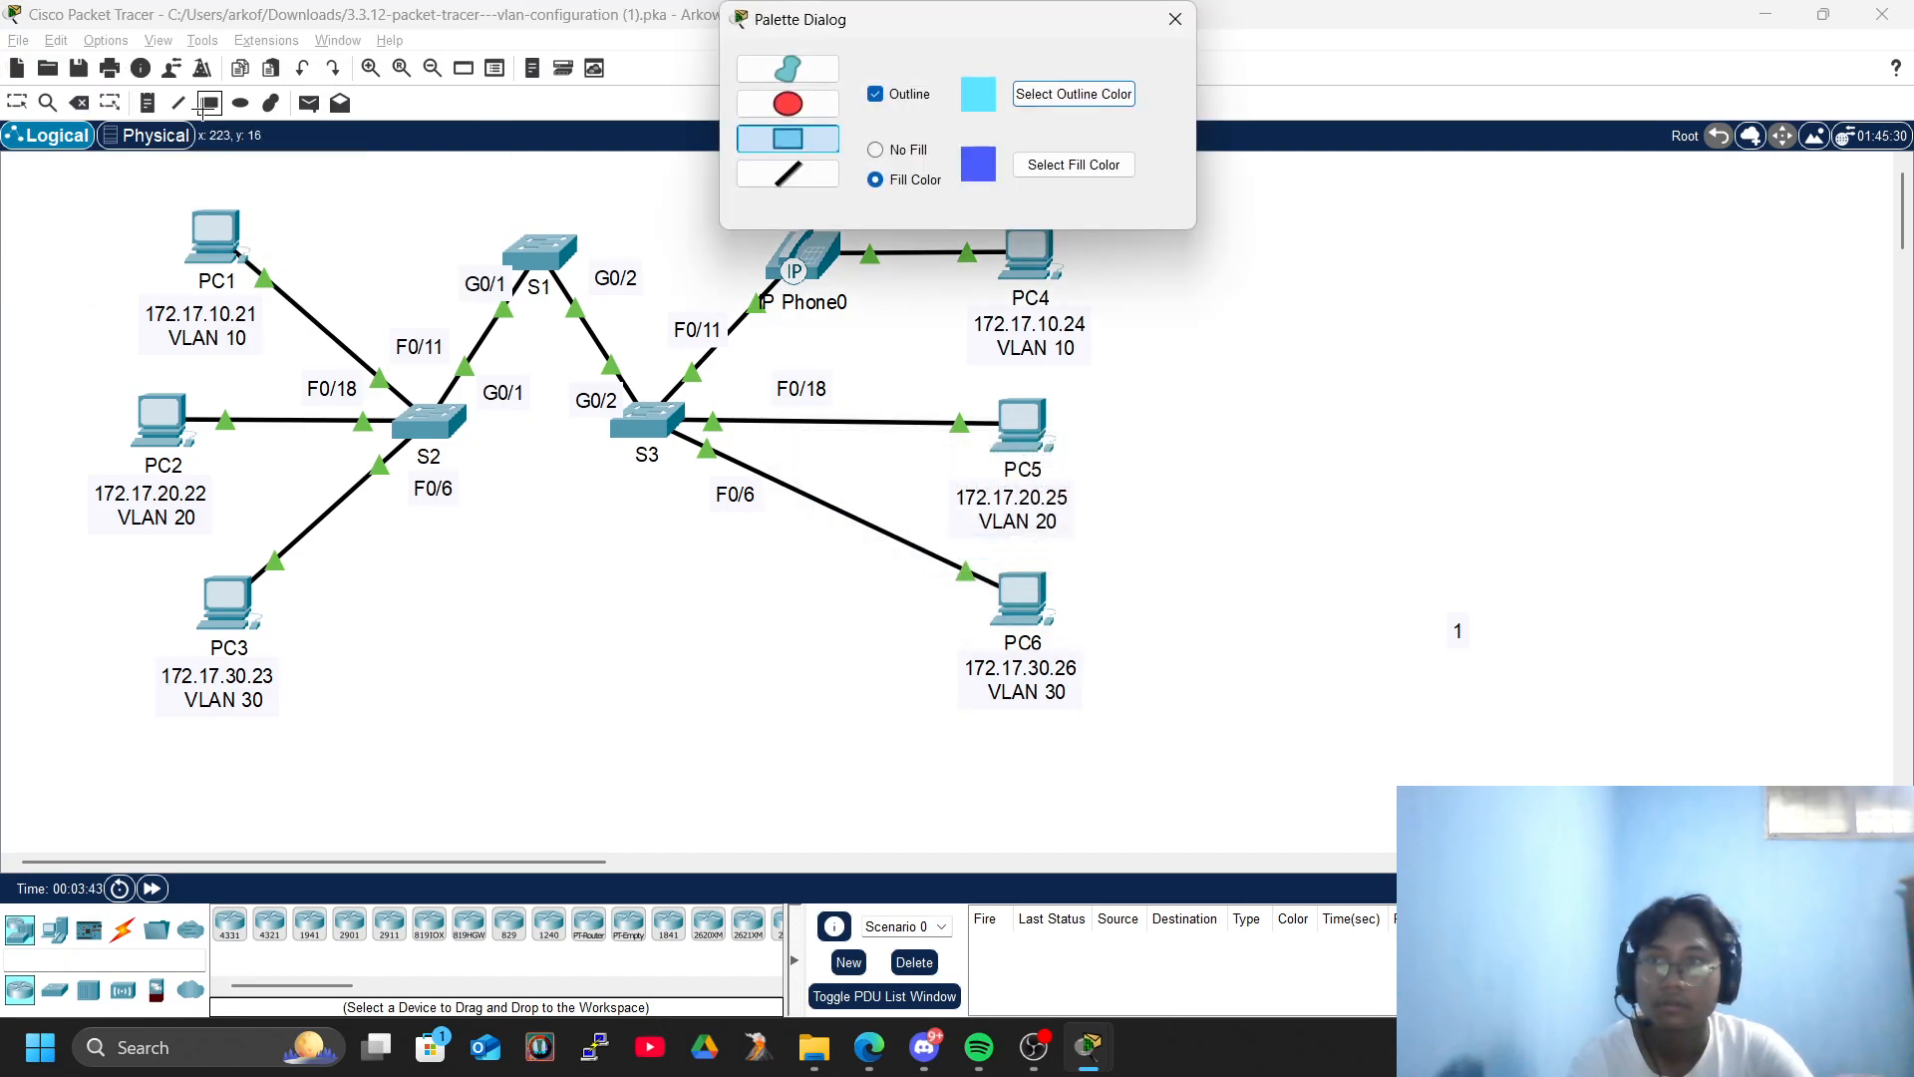
left_click_drag(87, 191, 353, 352)
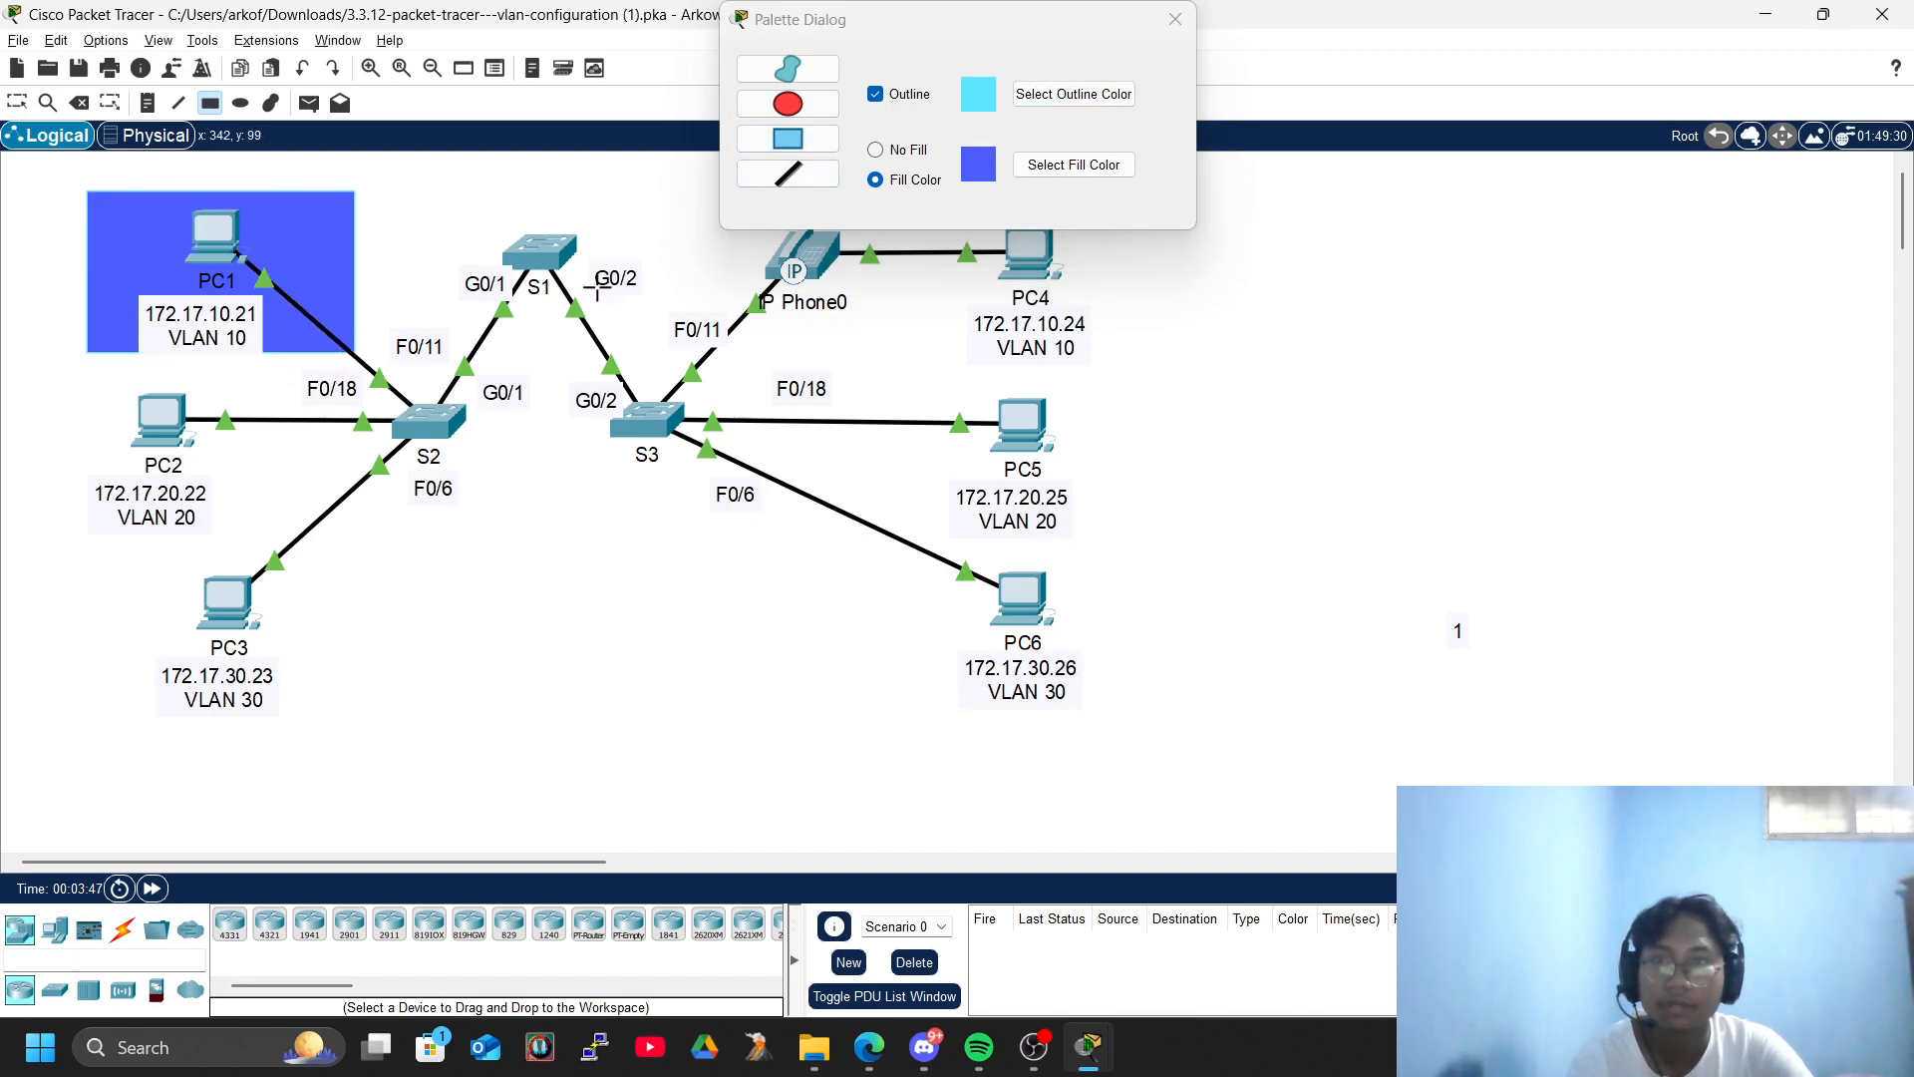
mouse_move(1068, 32)
left_mouse_down()
mouse_move(1502, 270)
mouse_move(1580, 290)
left_mouse_up()
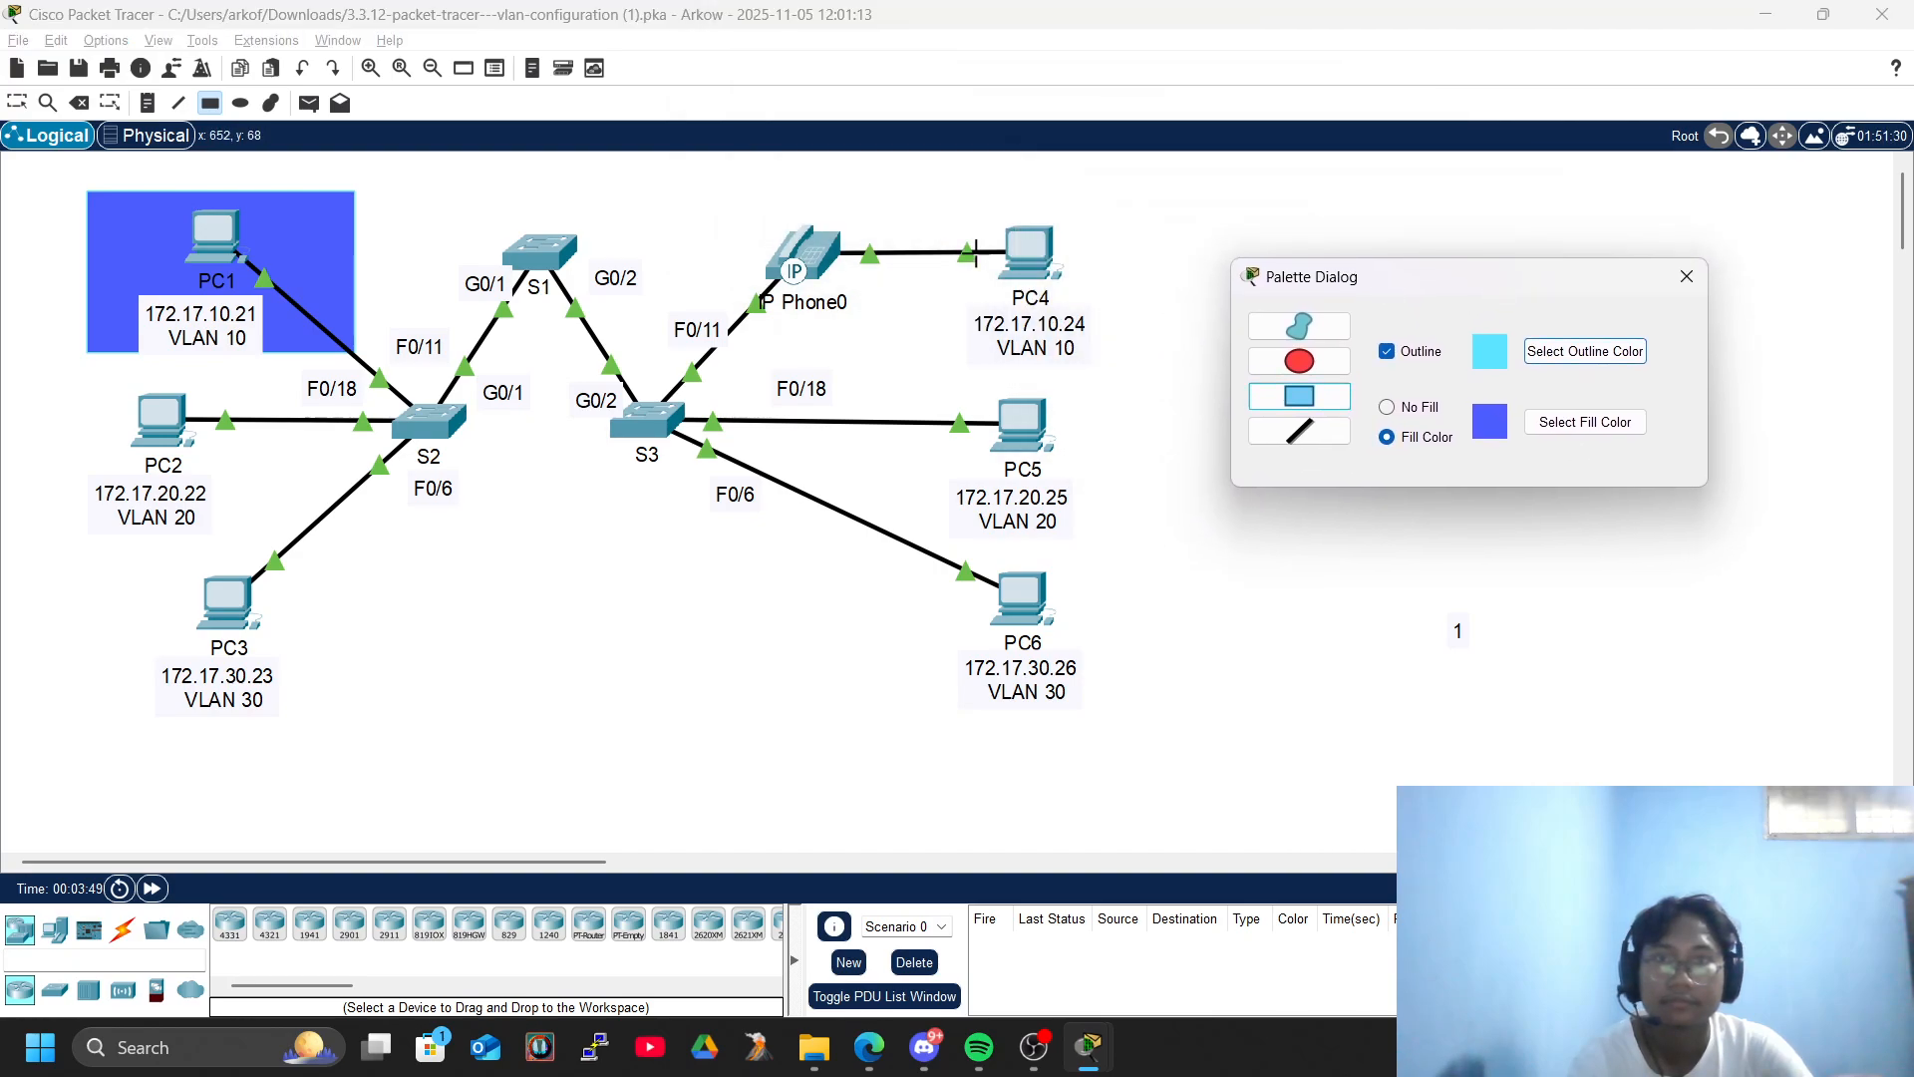
left_click_drag(920, 202, 1132, 382)
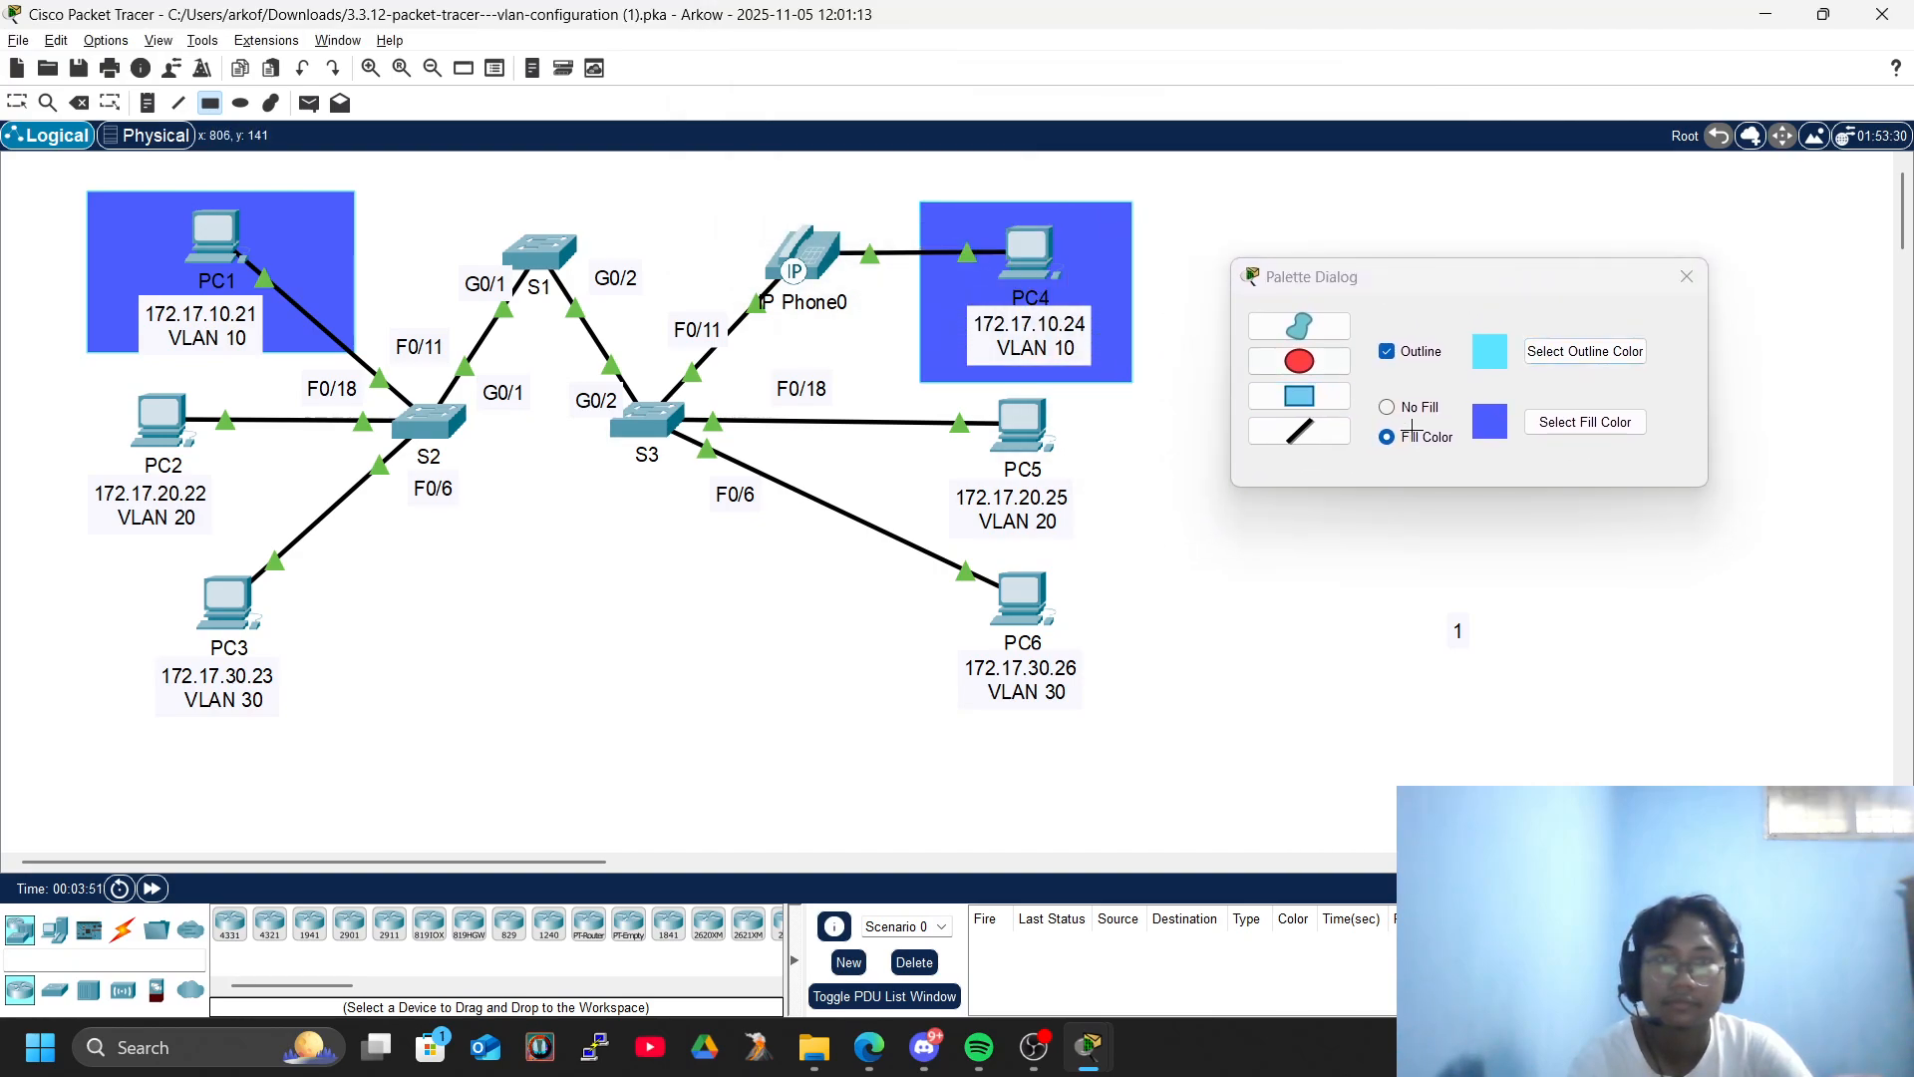
- Draw rectangles with orange fill #ff8420 and black outline #000000 around PC2 and PC5, including their labels
left_click(1500, 439)
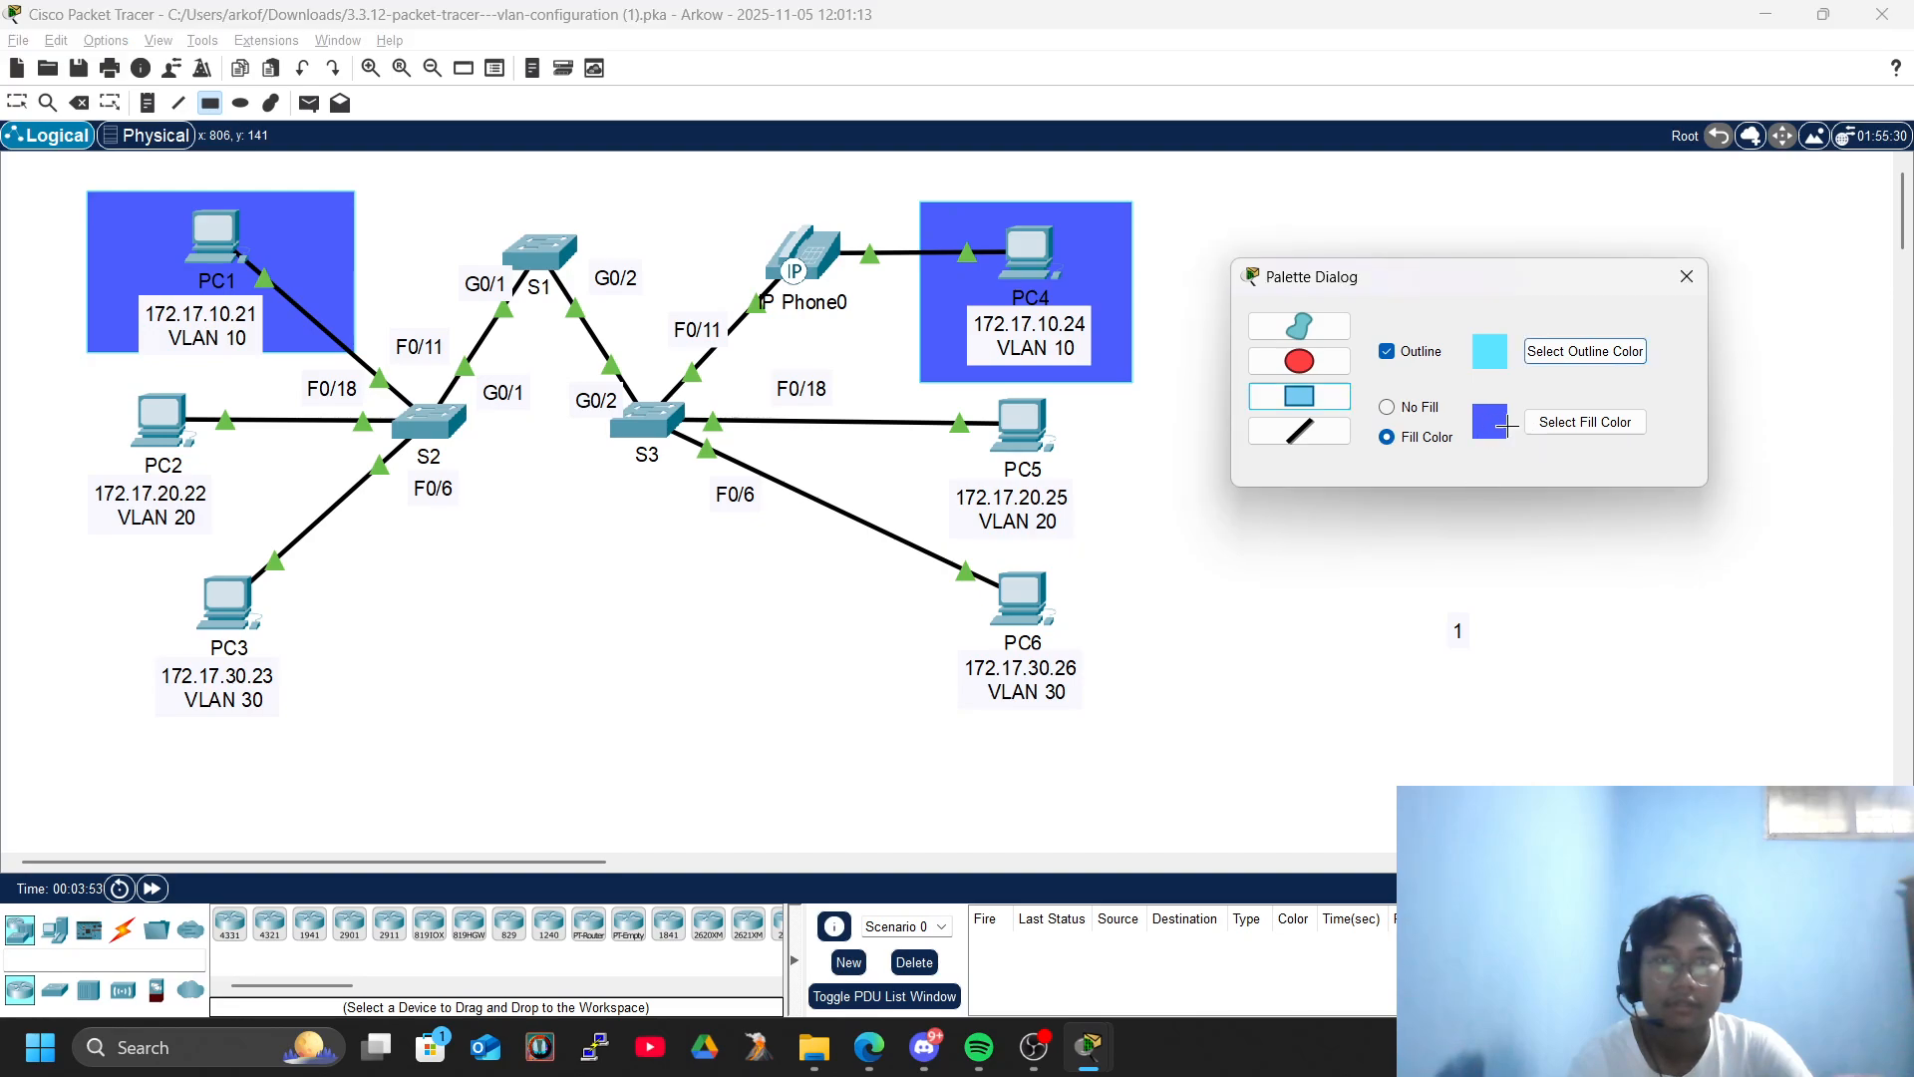
left_click(1577, 425)
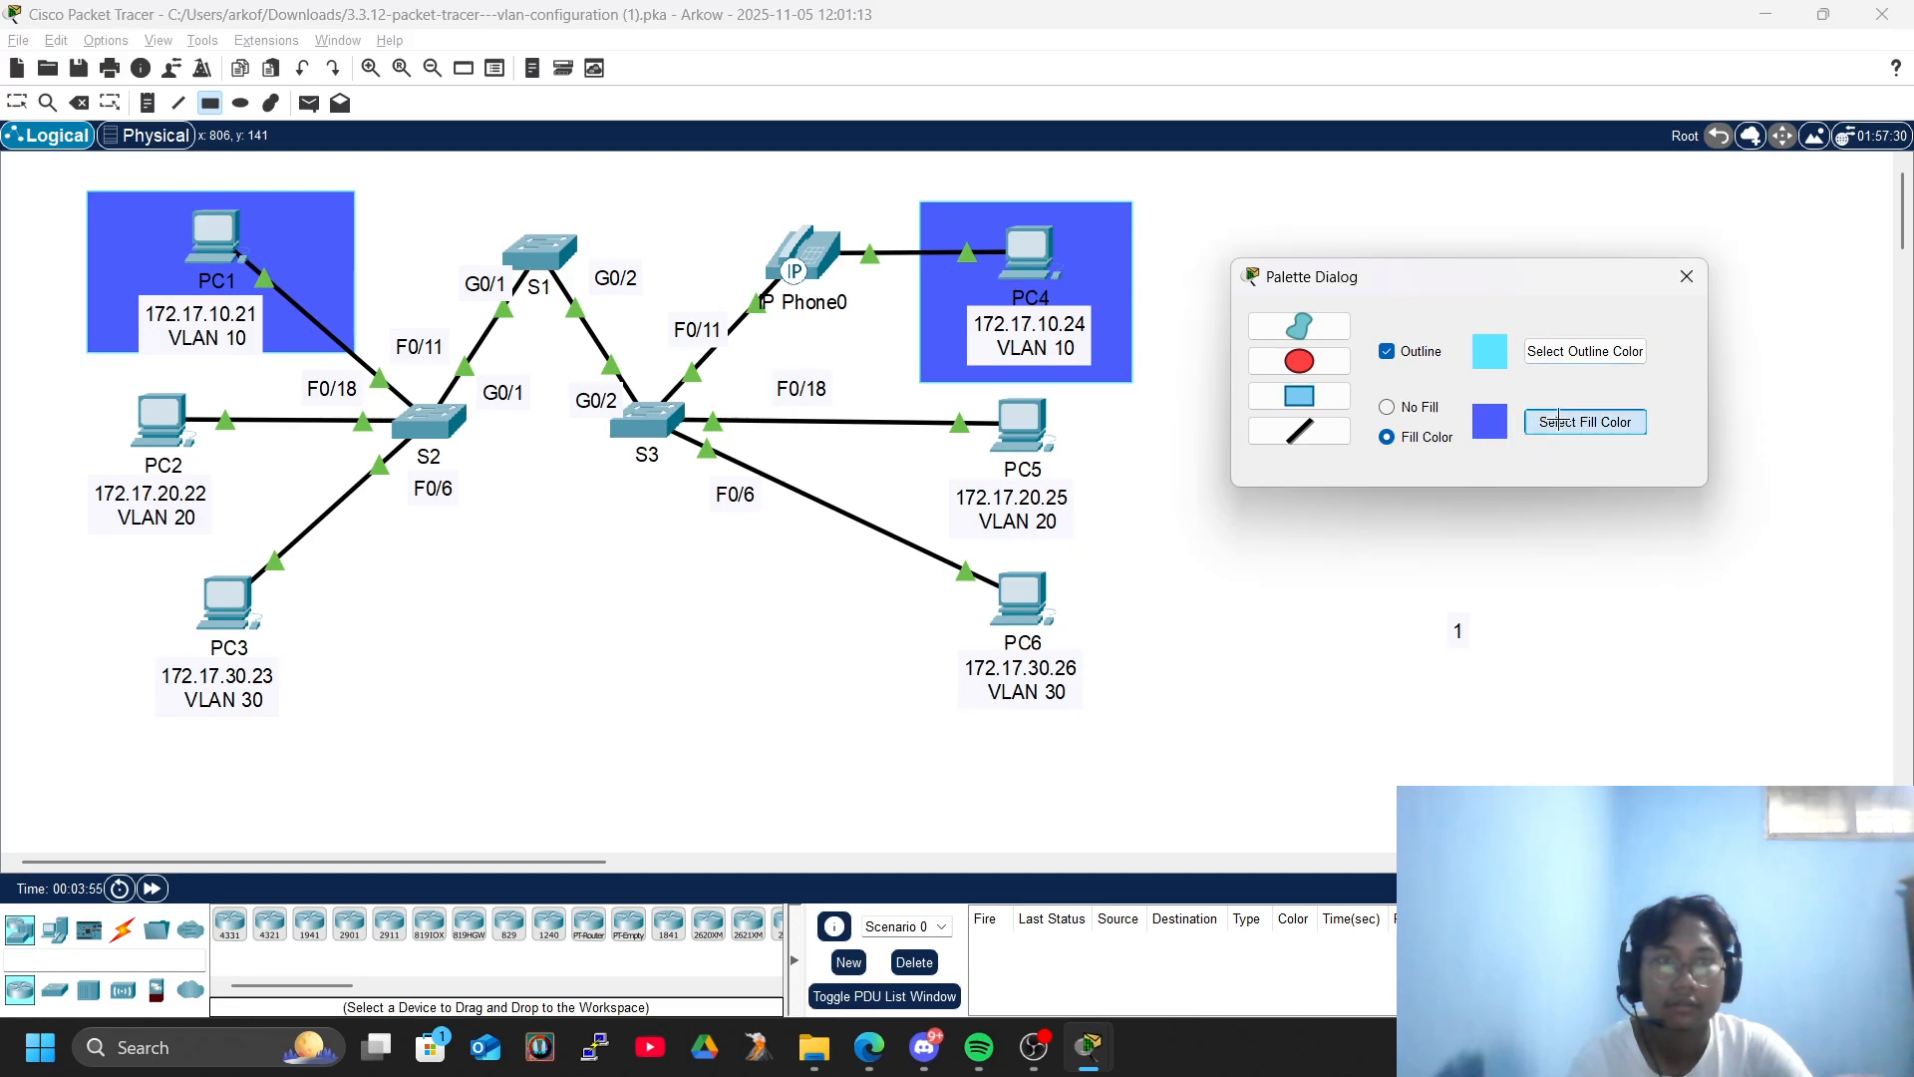
left_click_drag(1121, 356, 1143, 344)
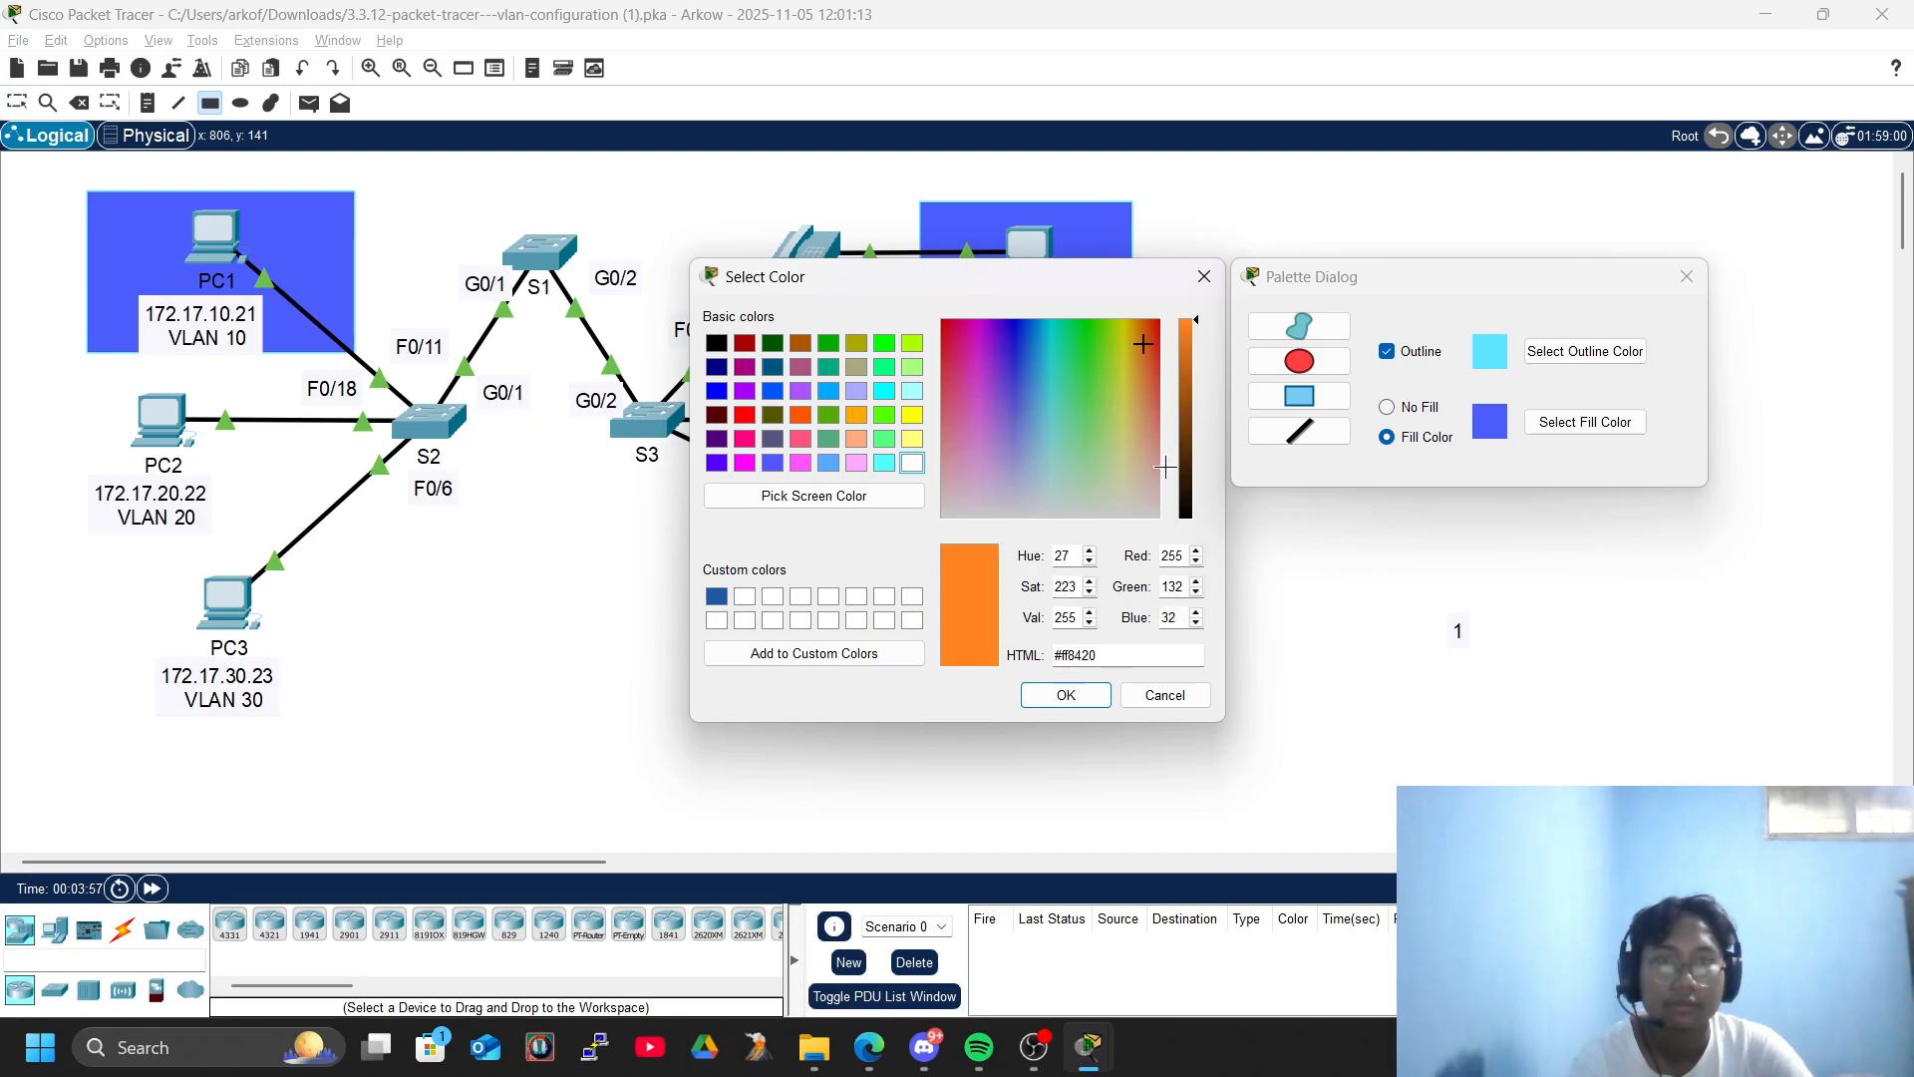
left_click(1087, 683)
left_click(1583, 352)
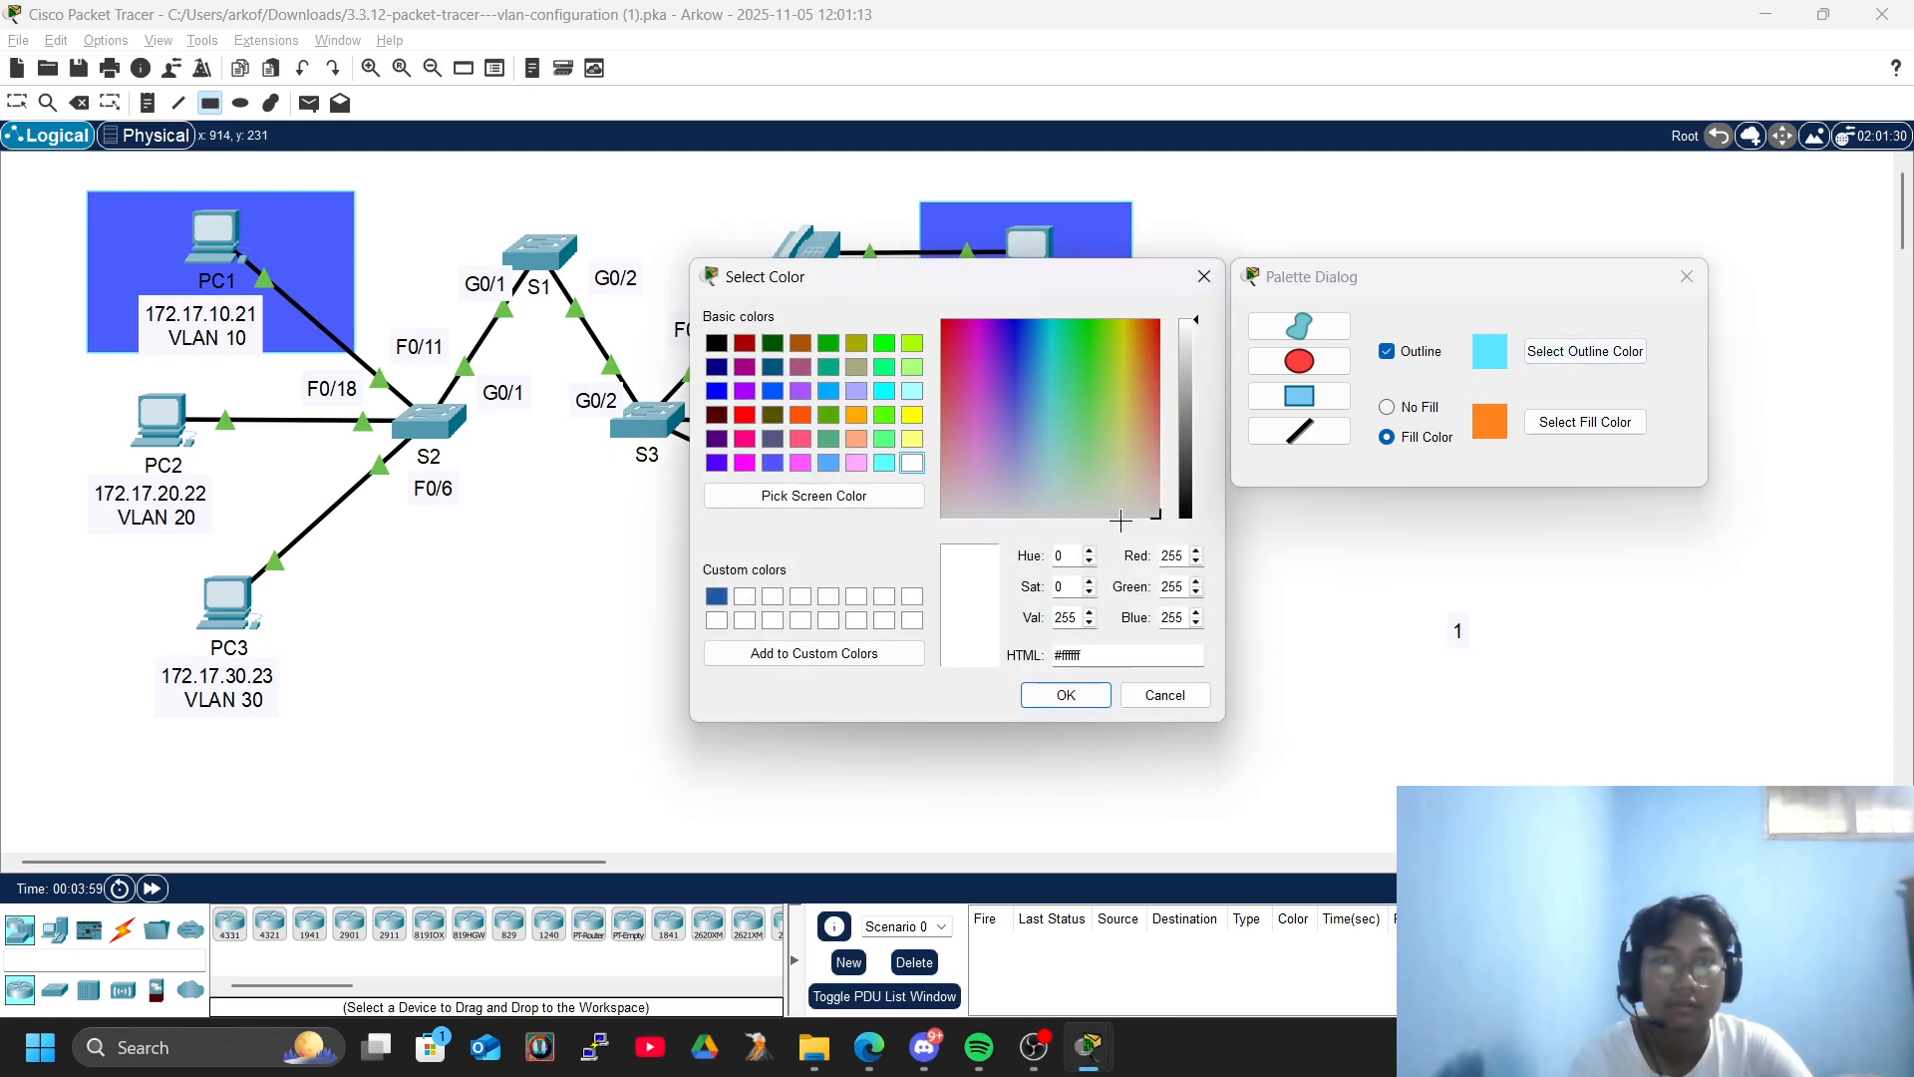
left_click(715, 343)
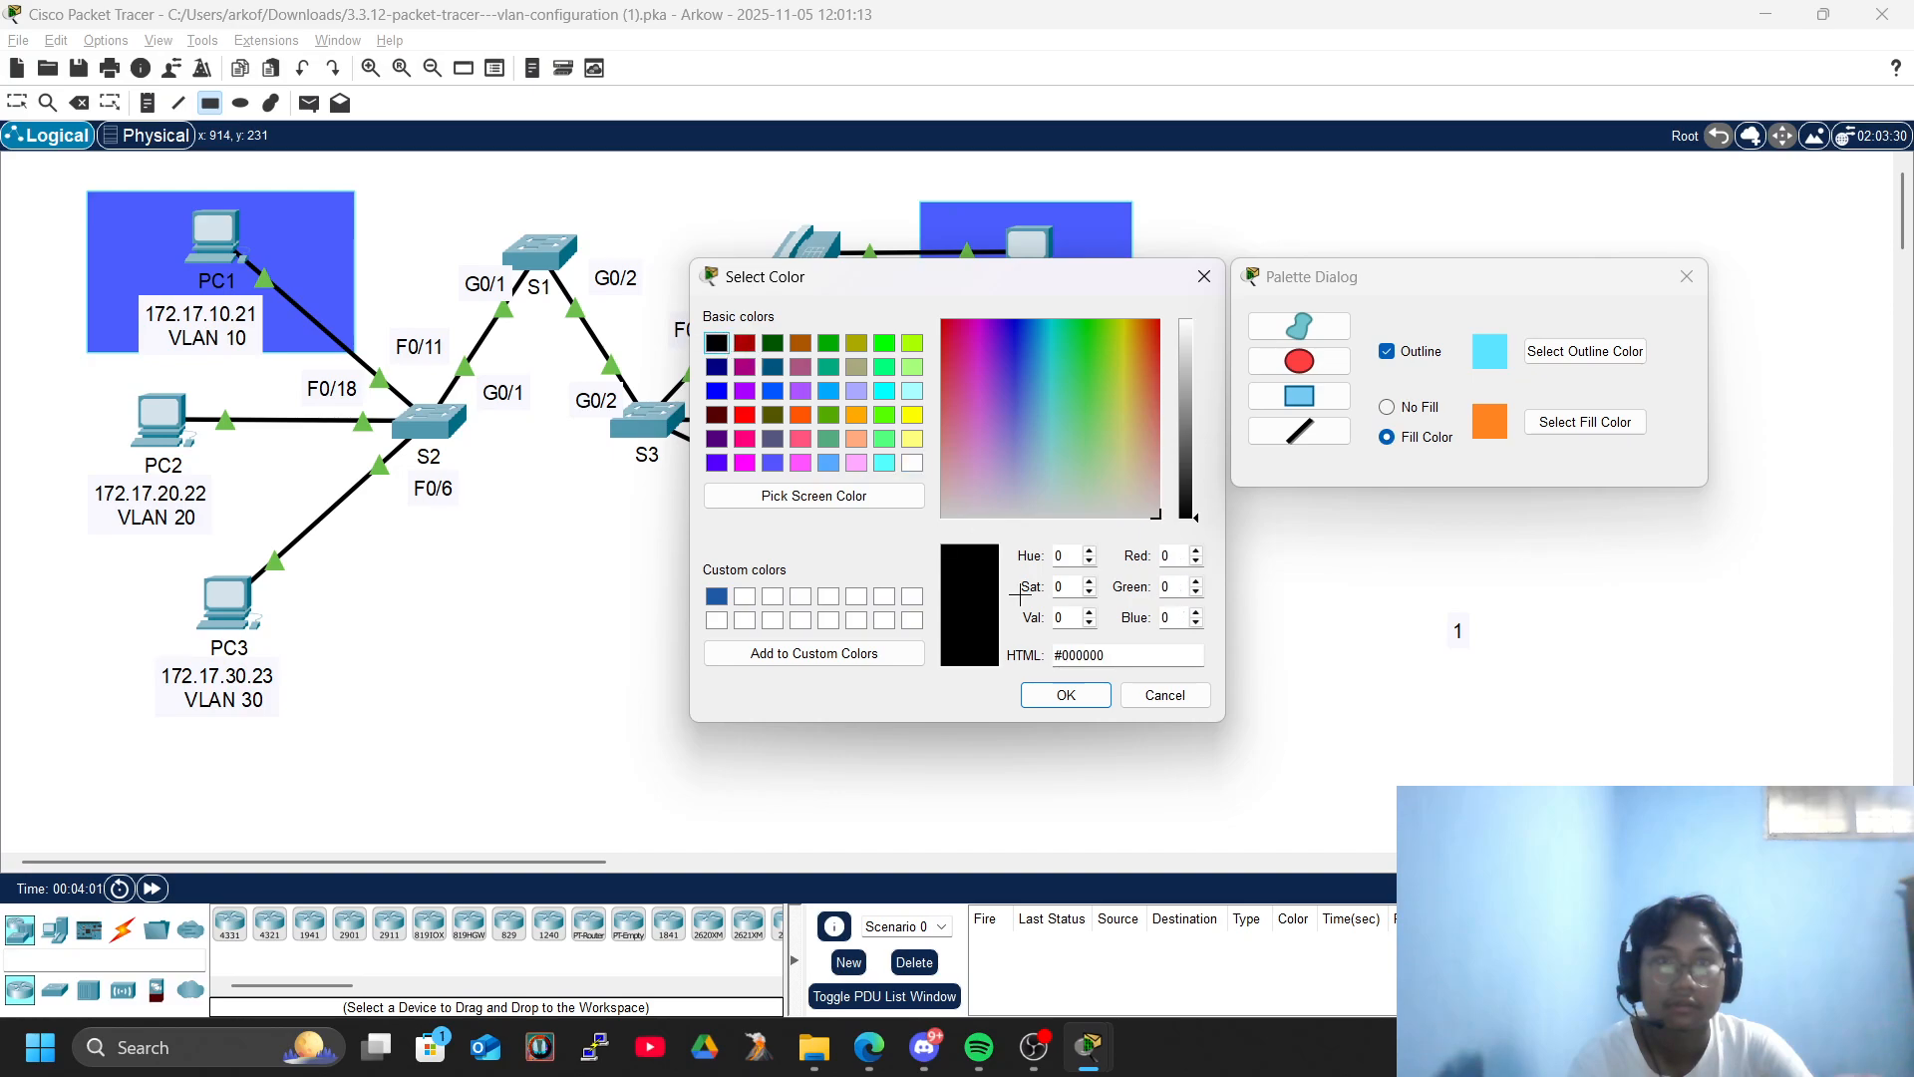
left_click(1066, 695)
left_click_drag(77, 376, 259, 535)
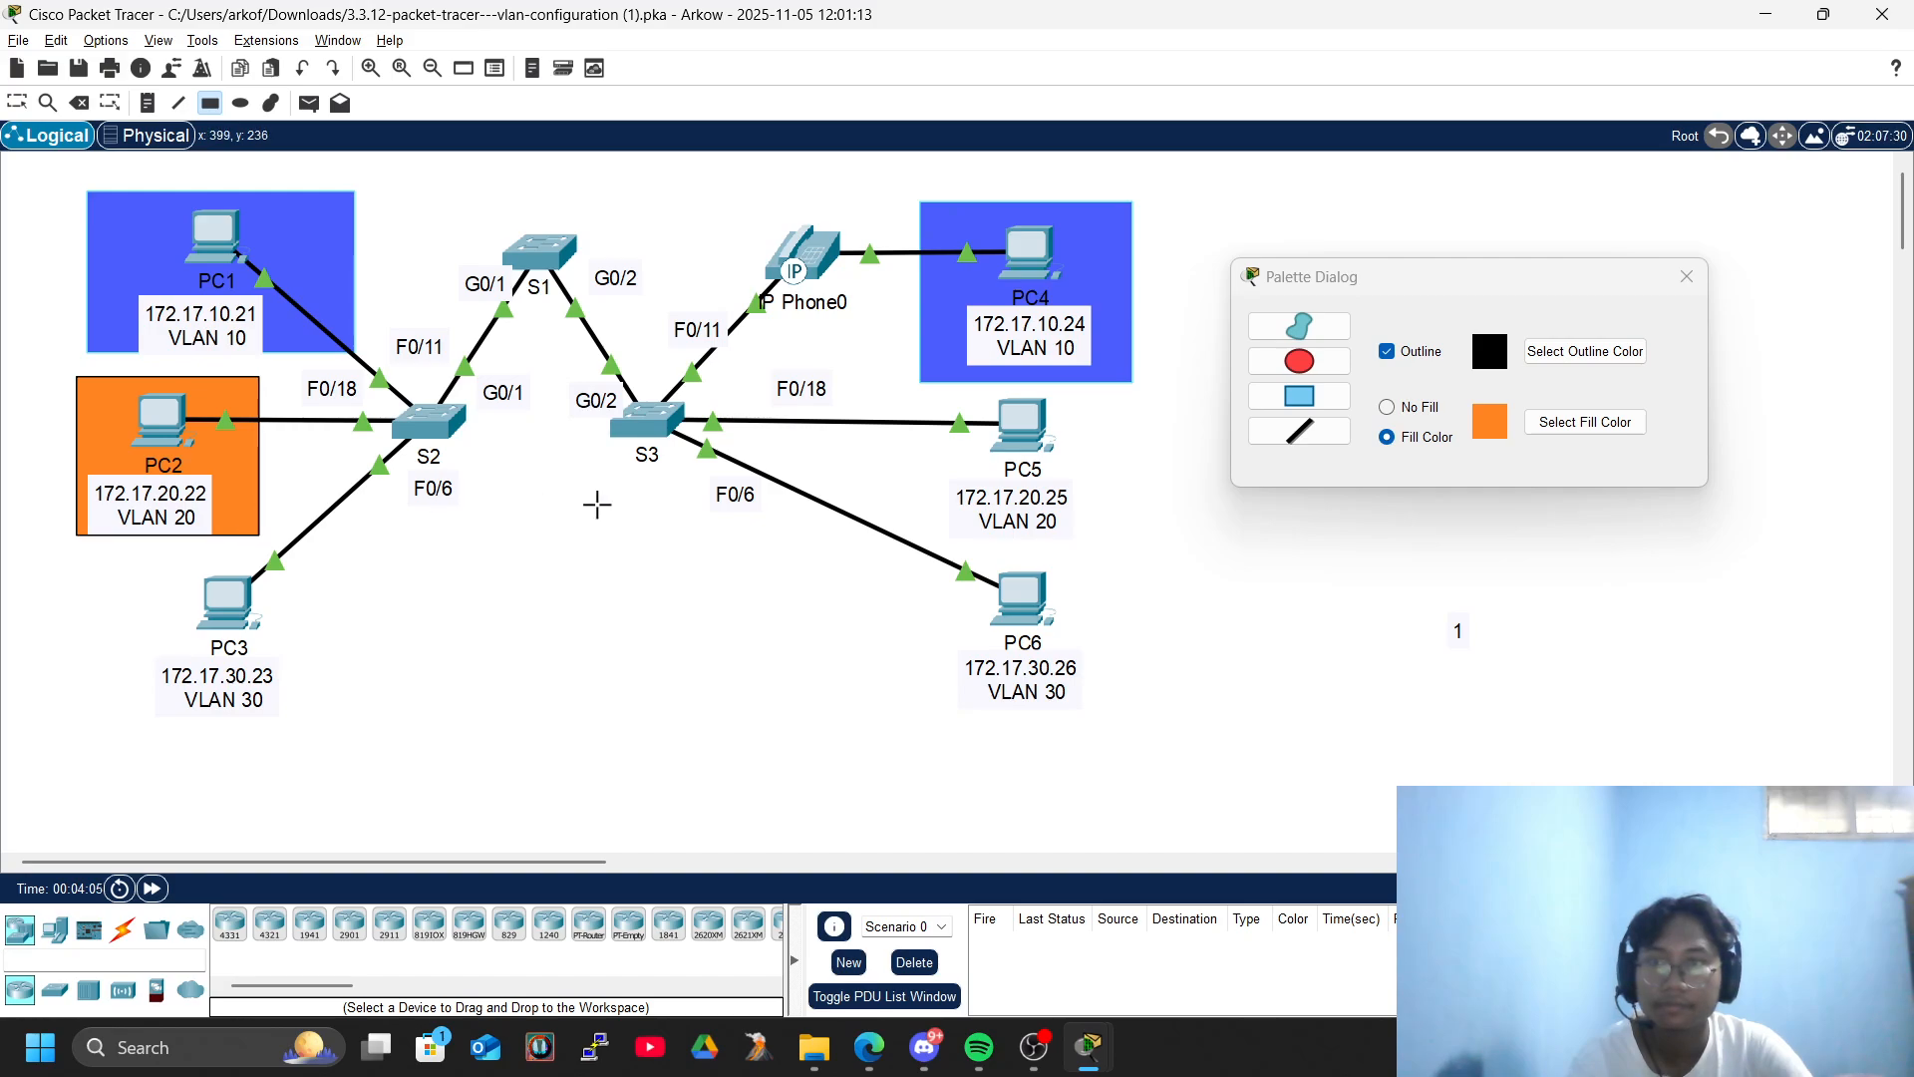
left_click_drag(912, 398, 1173, 556)
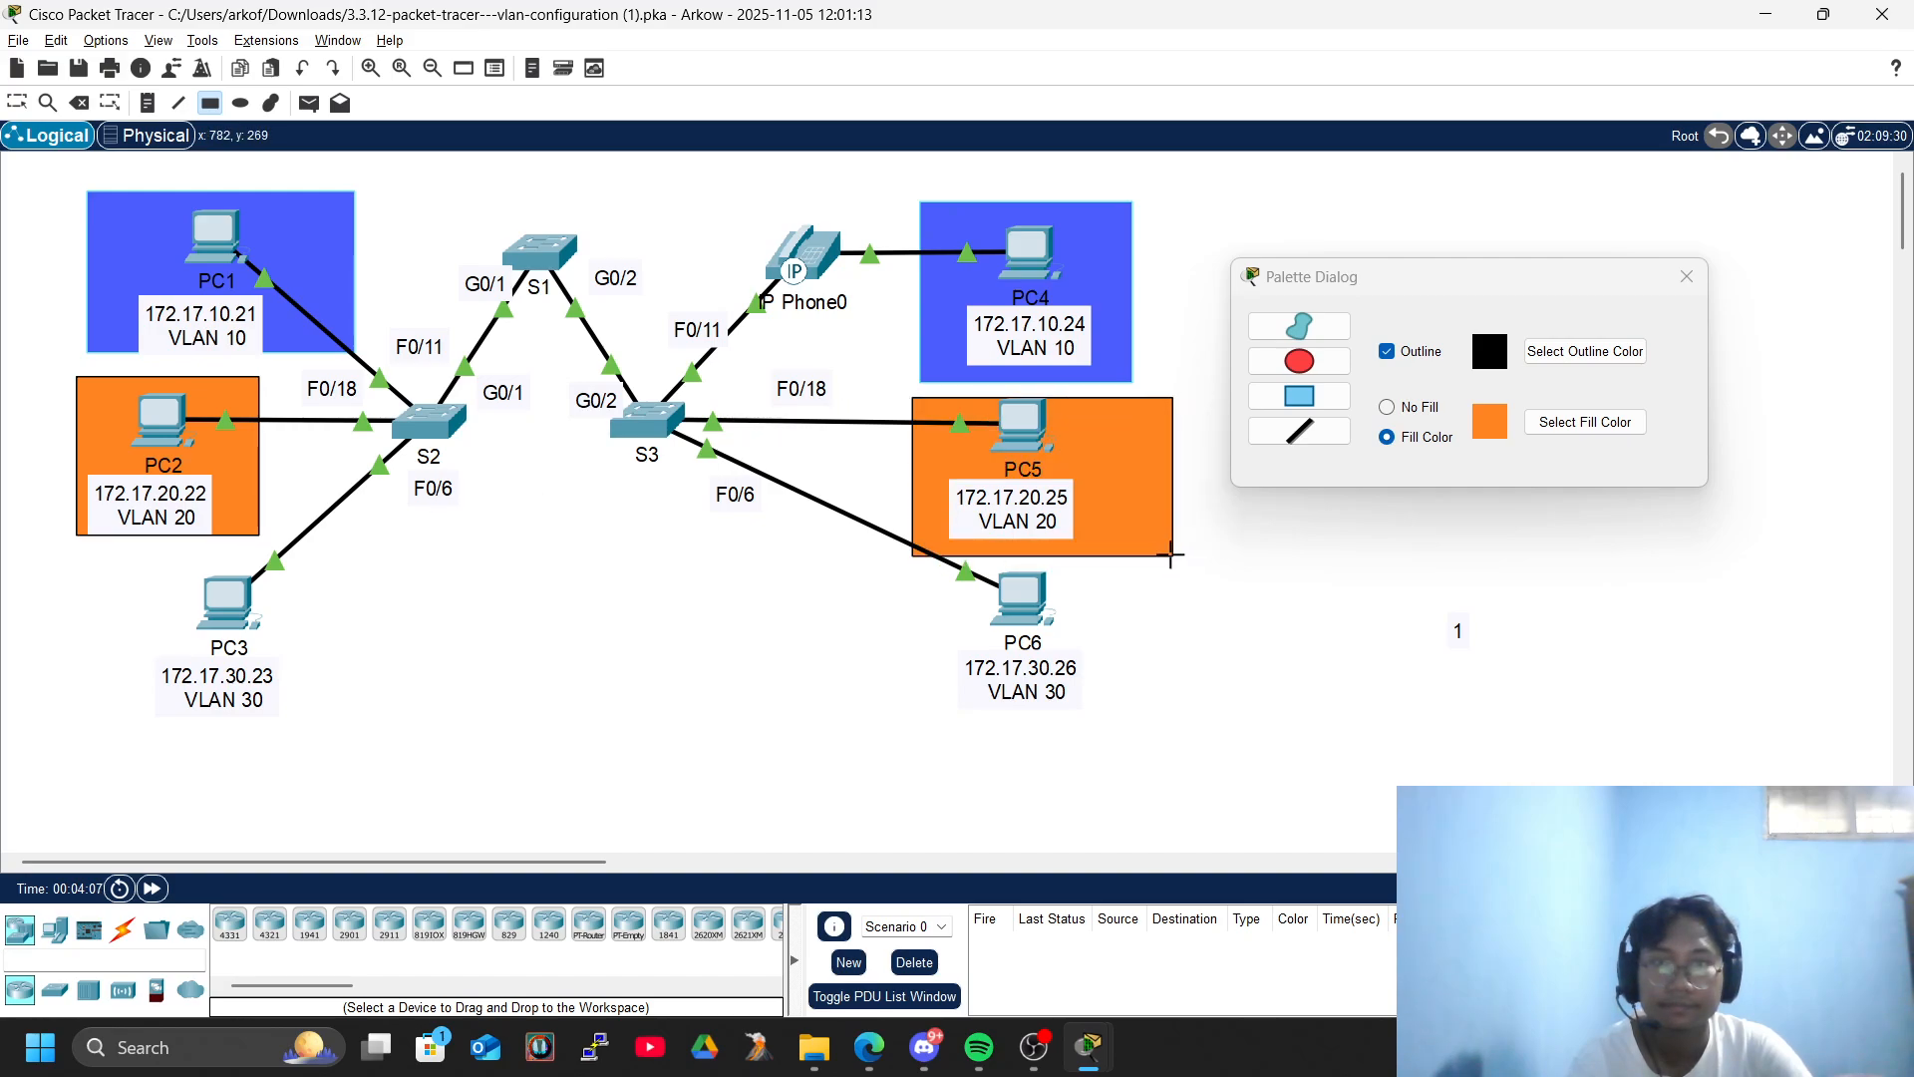
- Draw yellow-filled (#ffff00), black-outlined rectangles around PC3 and PC6, and close the drawing palette
left_click(1585, 422)
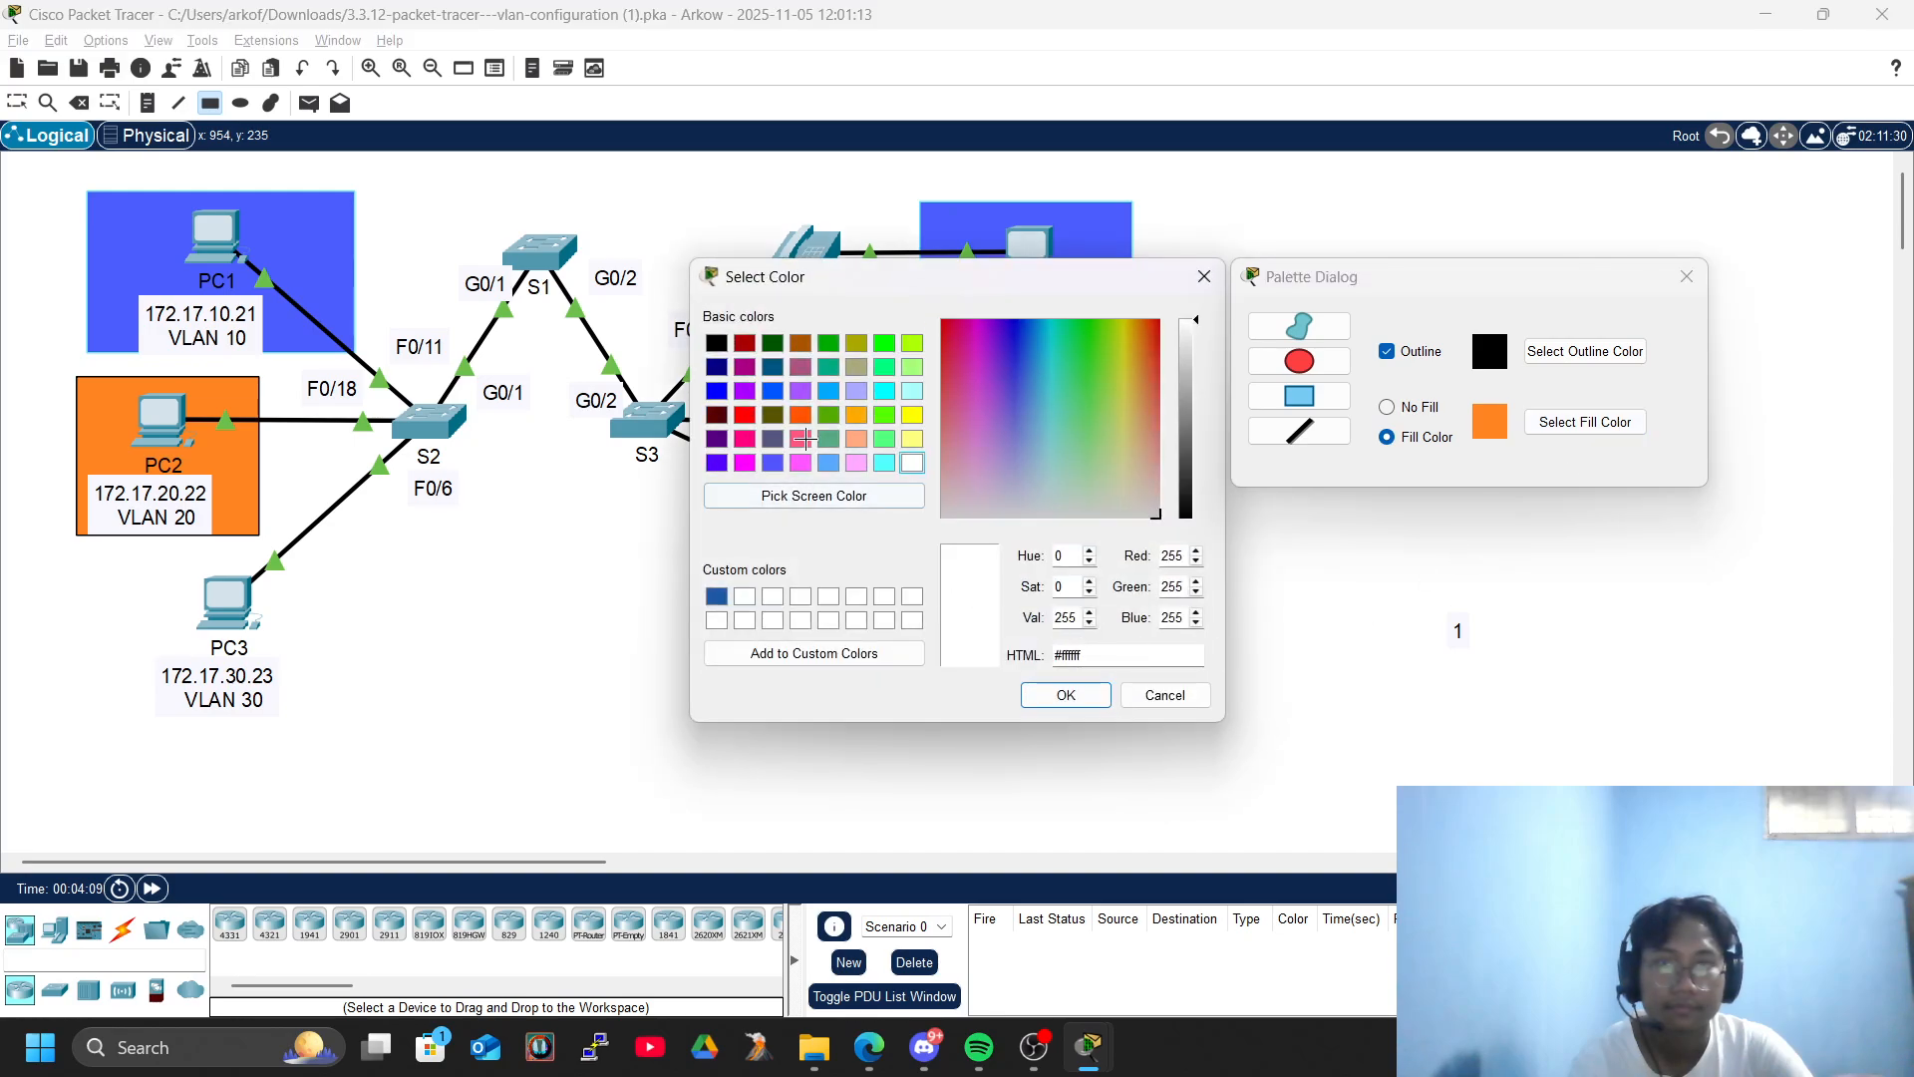
left_click(913, 414)
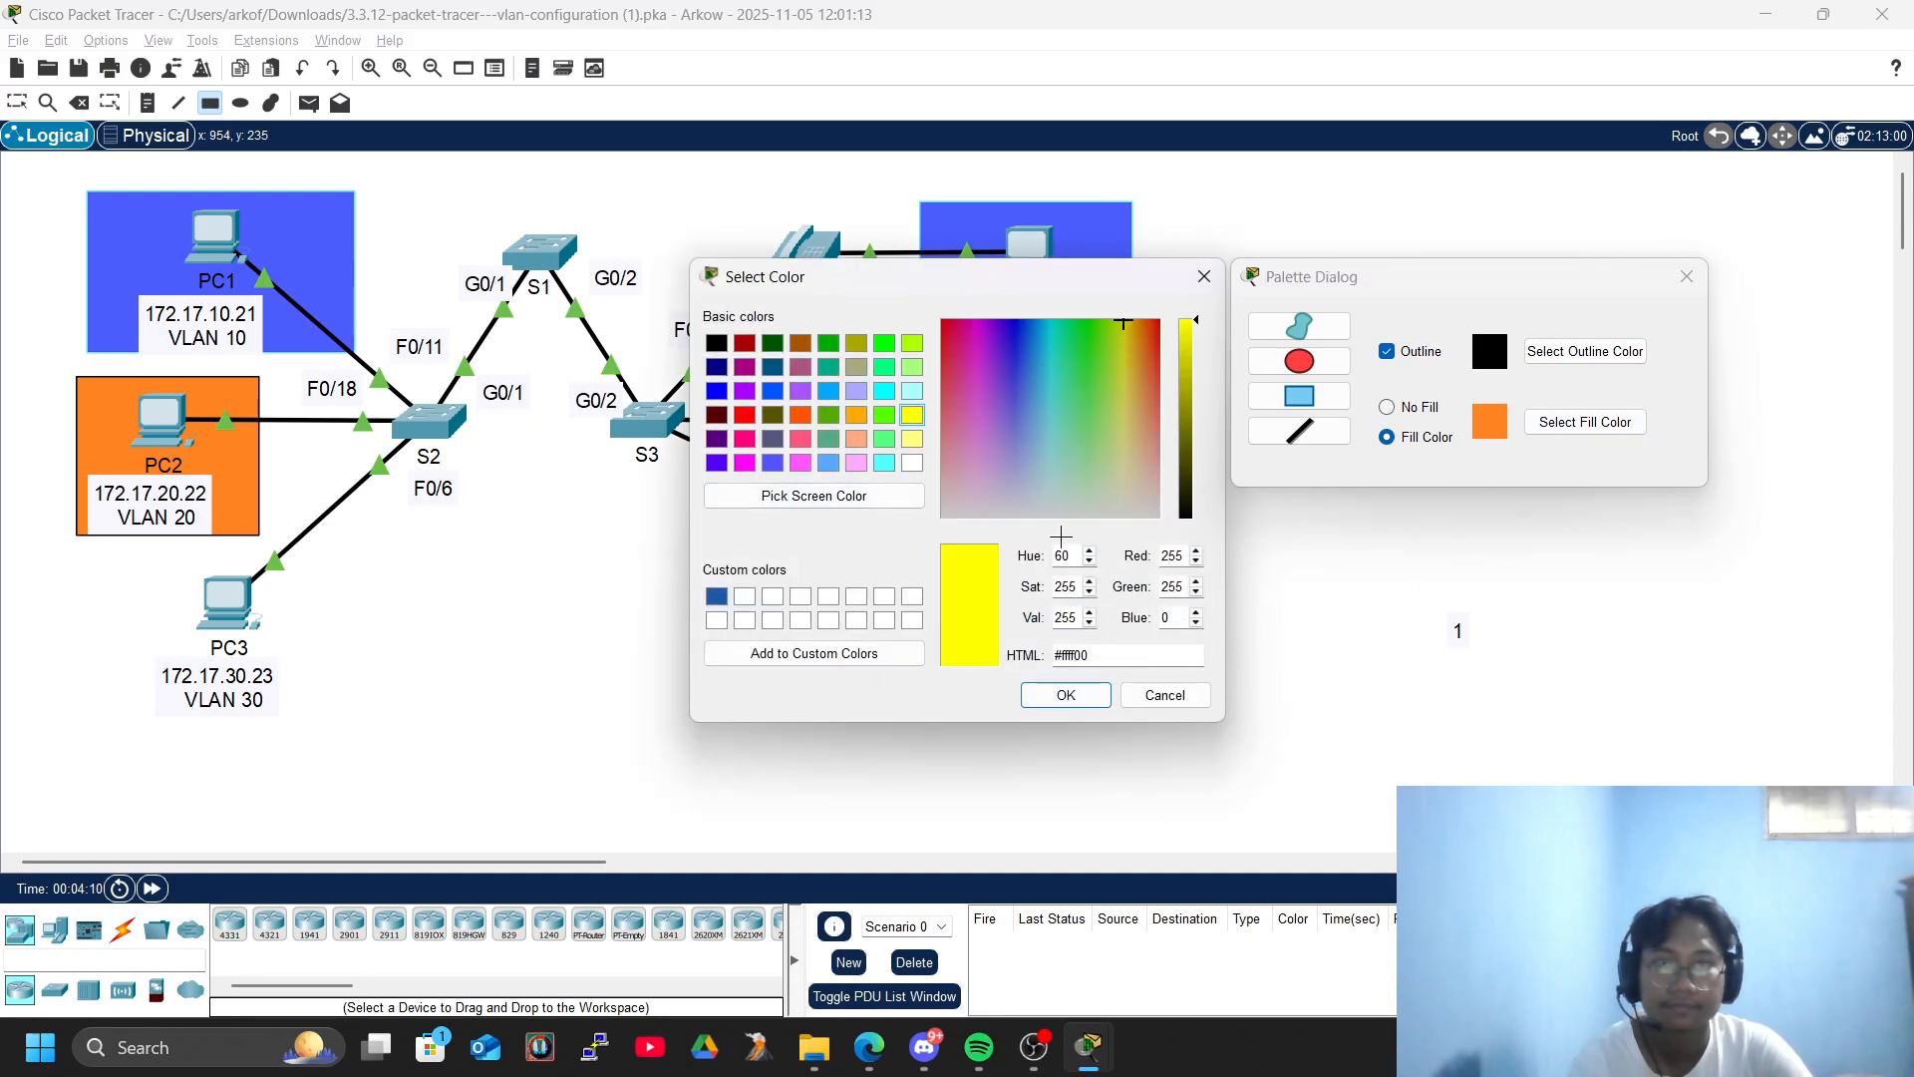
left_click(1066, 695)
left_click_drag(125, 587, 367, 737)
mouse_move(861, 583)
left_mouse_down()
mouse_move(1127, 613)
mouse_move(1142, 717)
left_mouse_up()
left_click(1681, 276)
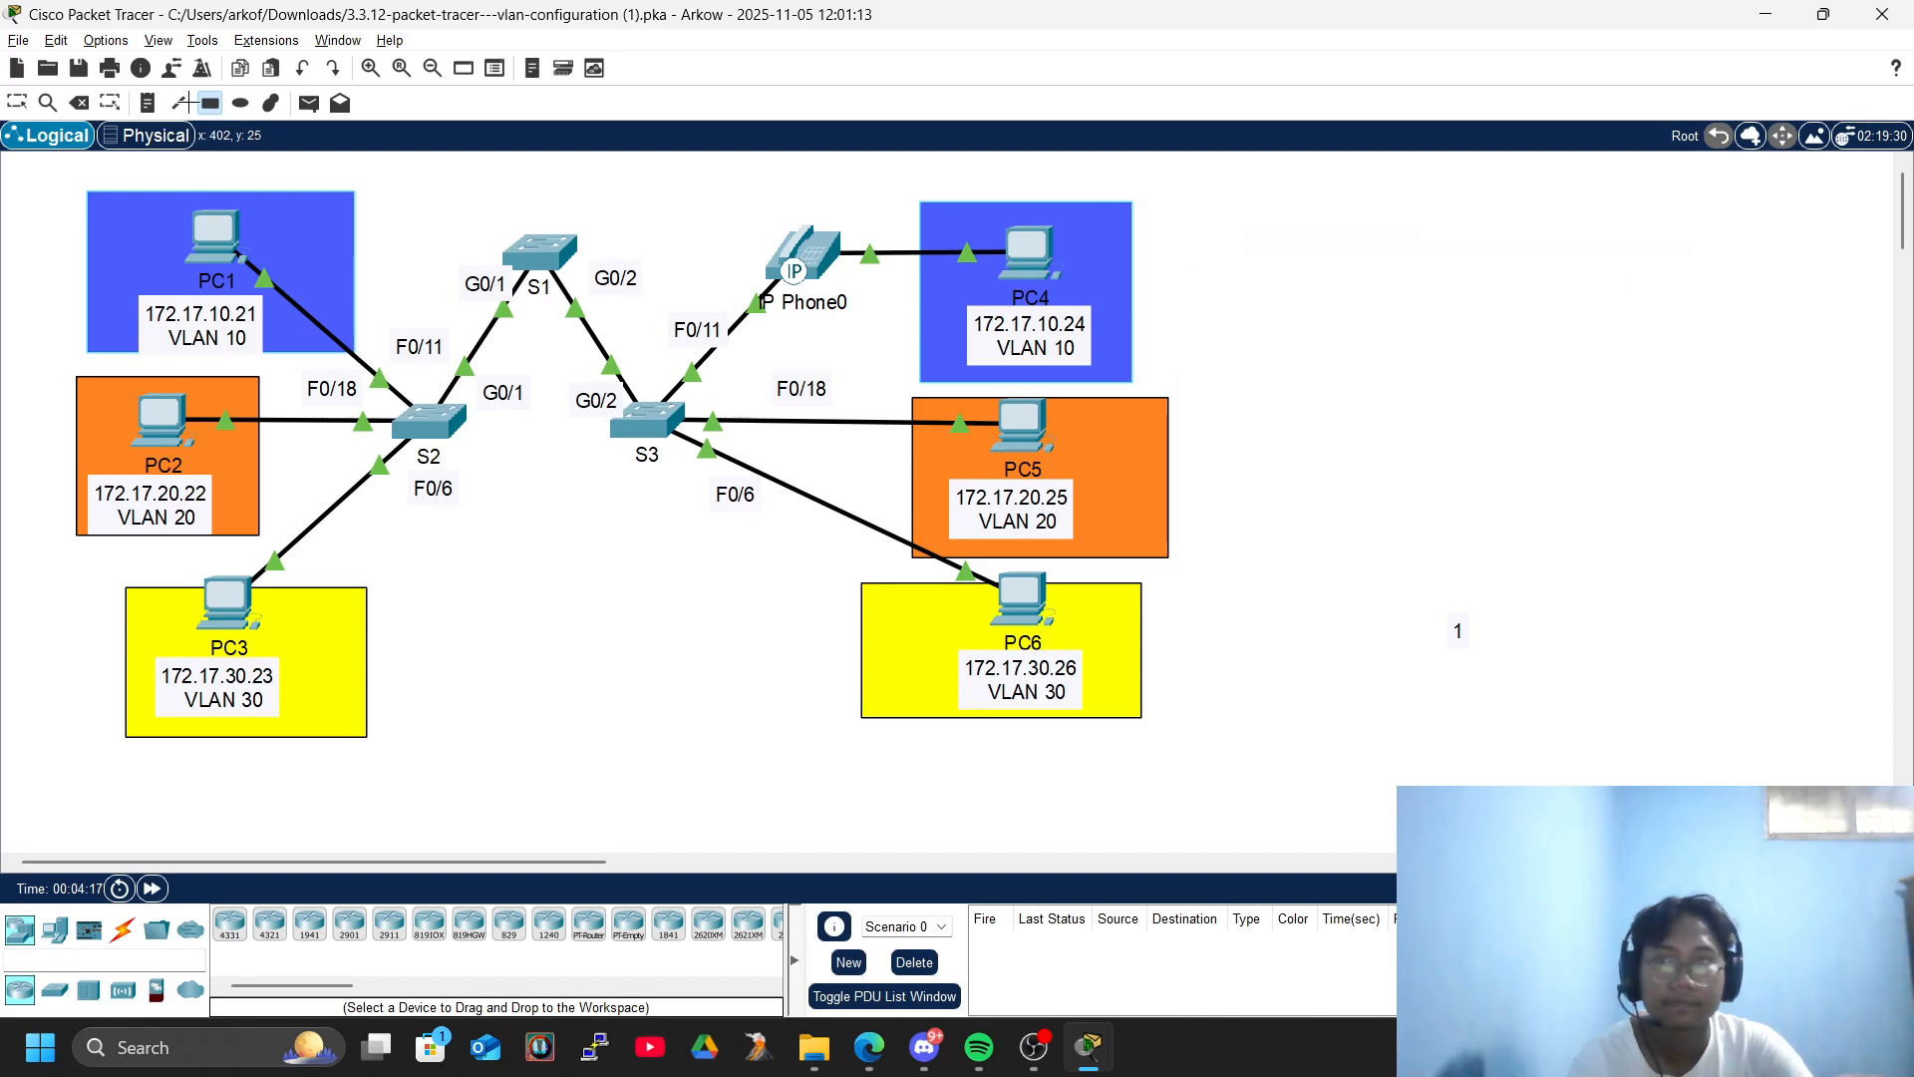
key("Escape")
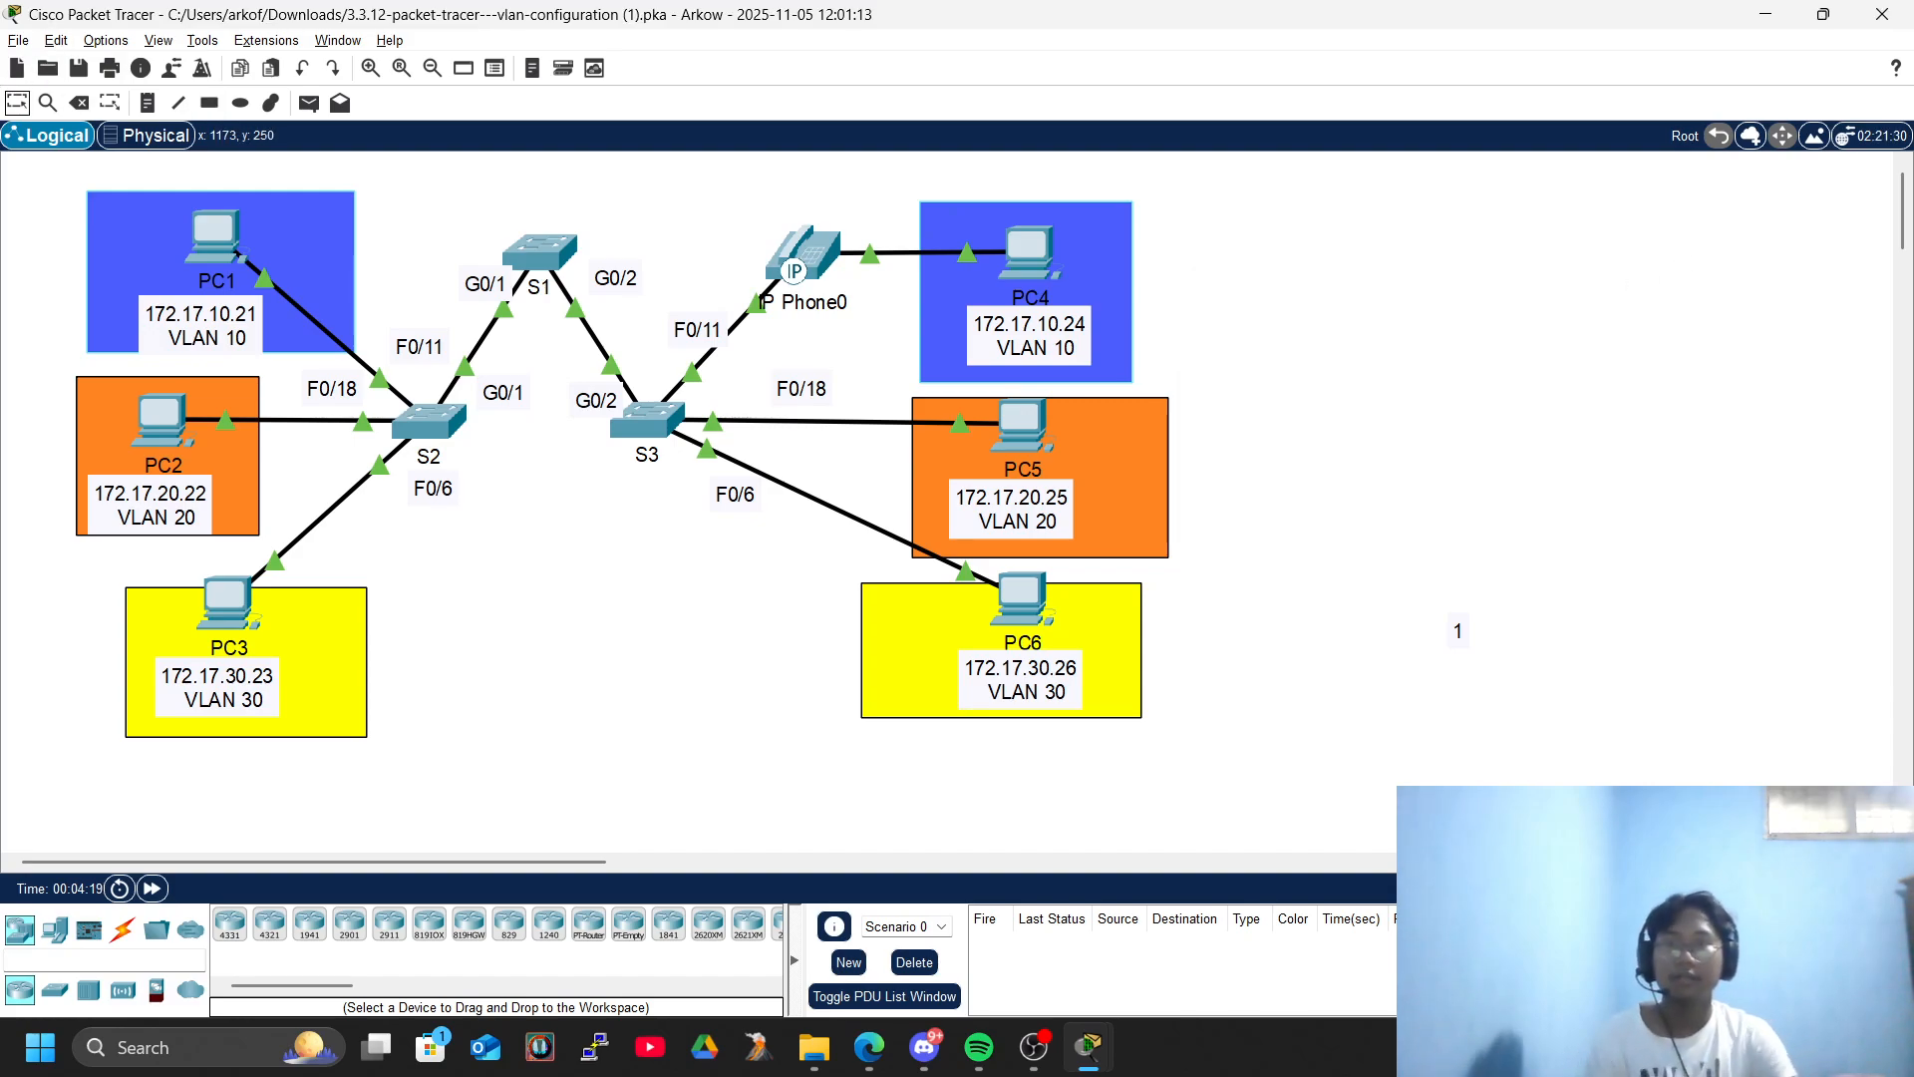
- Check the PC connectivity instructions, and copy PC4's IPv4 address from its IP configuration
key("alt+Tab")
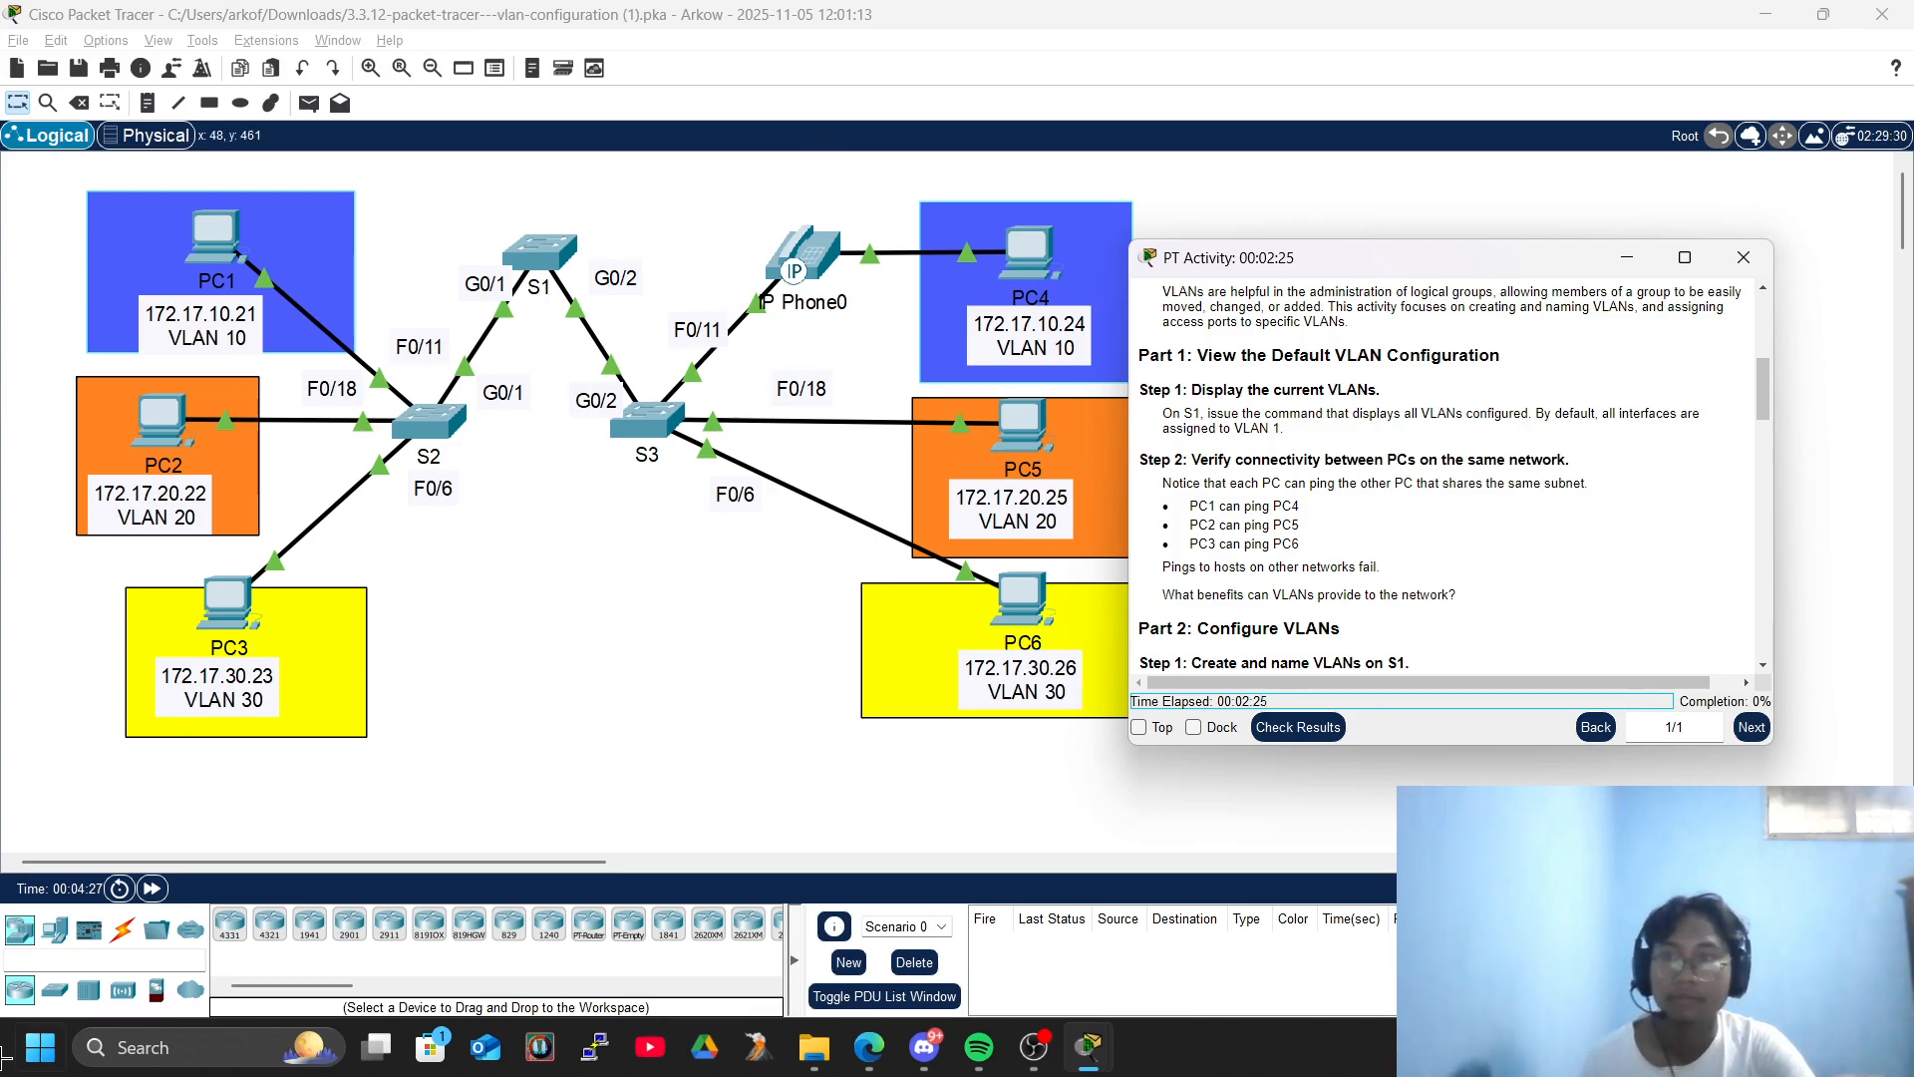
left_click(1627, 257)
left_click(1019, 270)
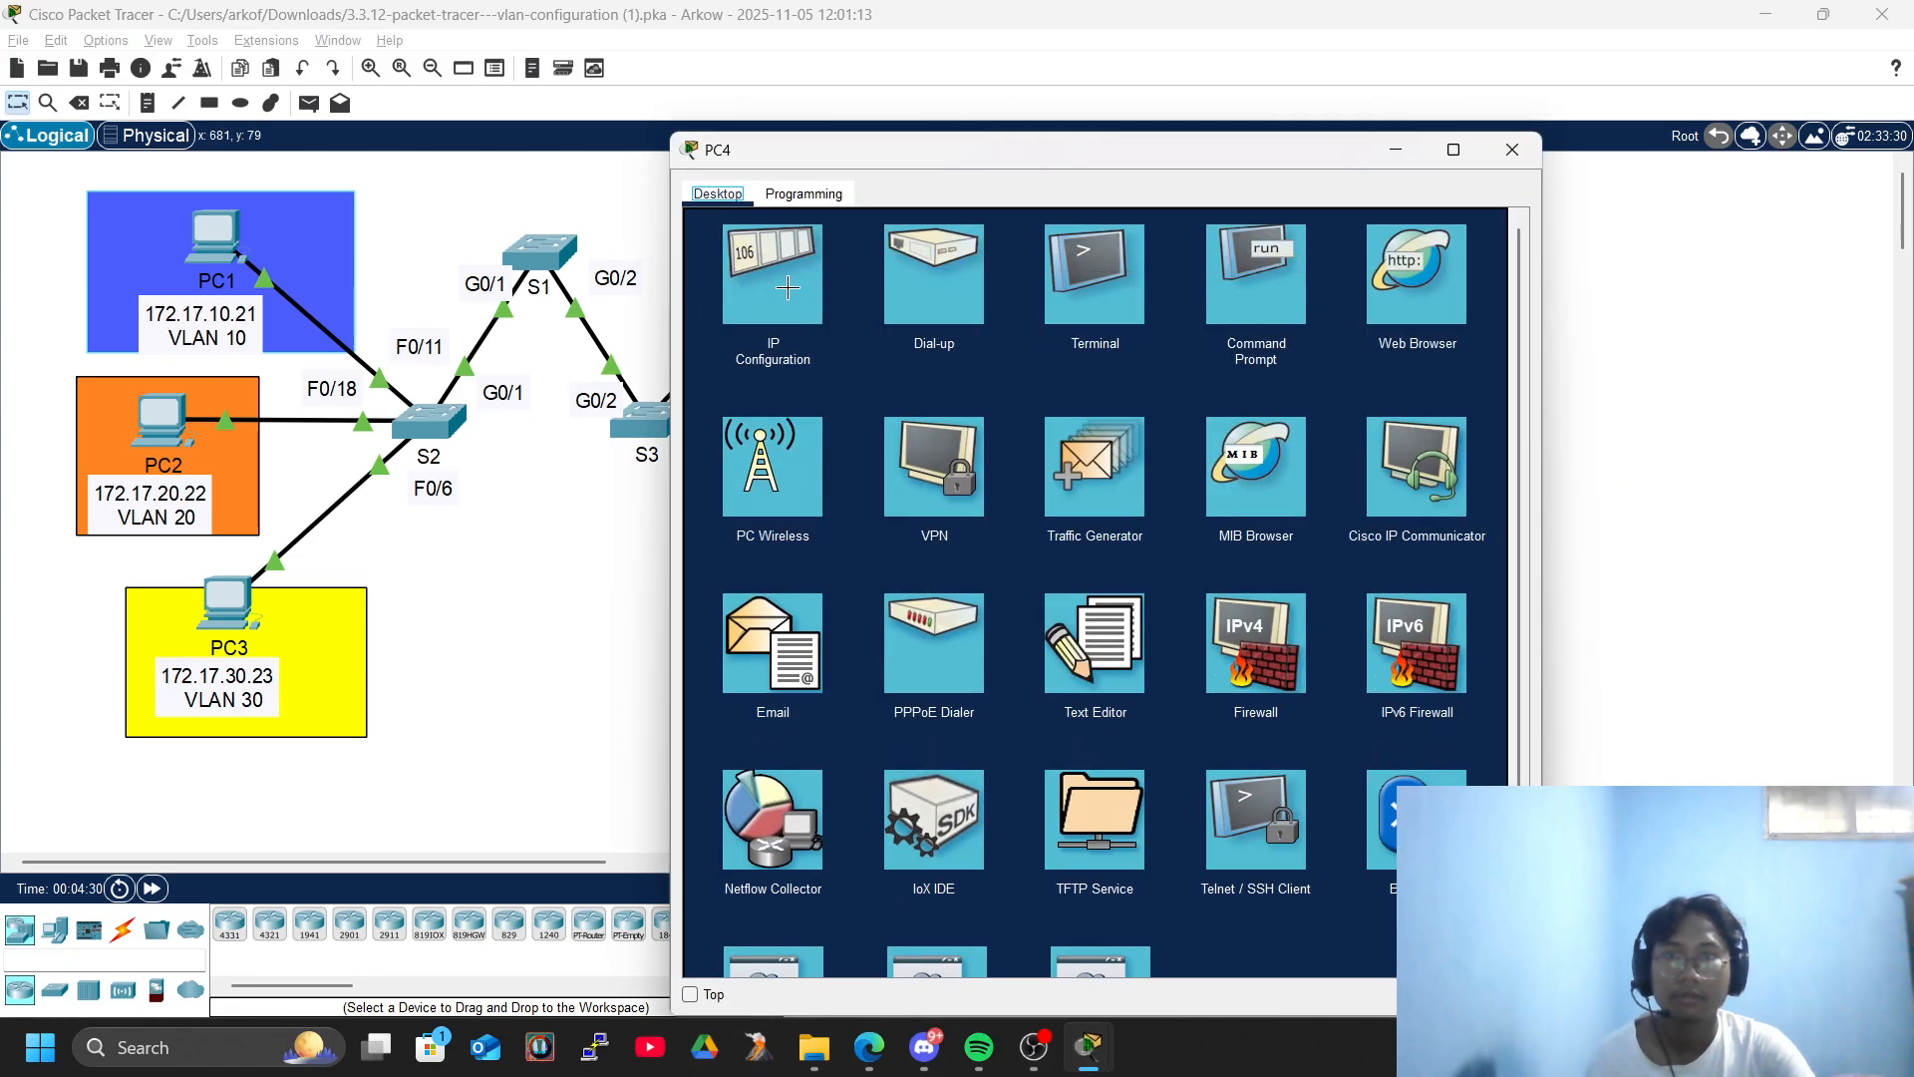
left_click(809, 299)
left_click_drag(1114, 340, 837, 333)
key("ctrl+c")
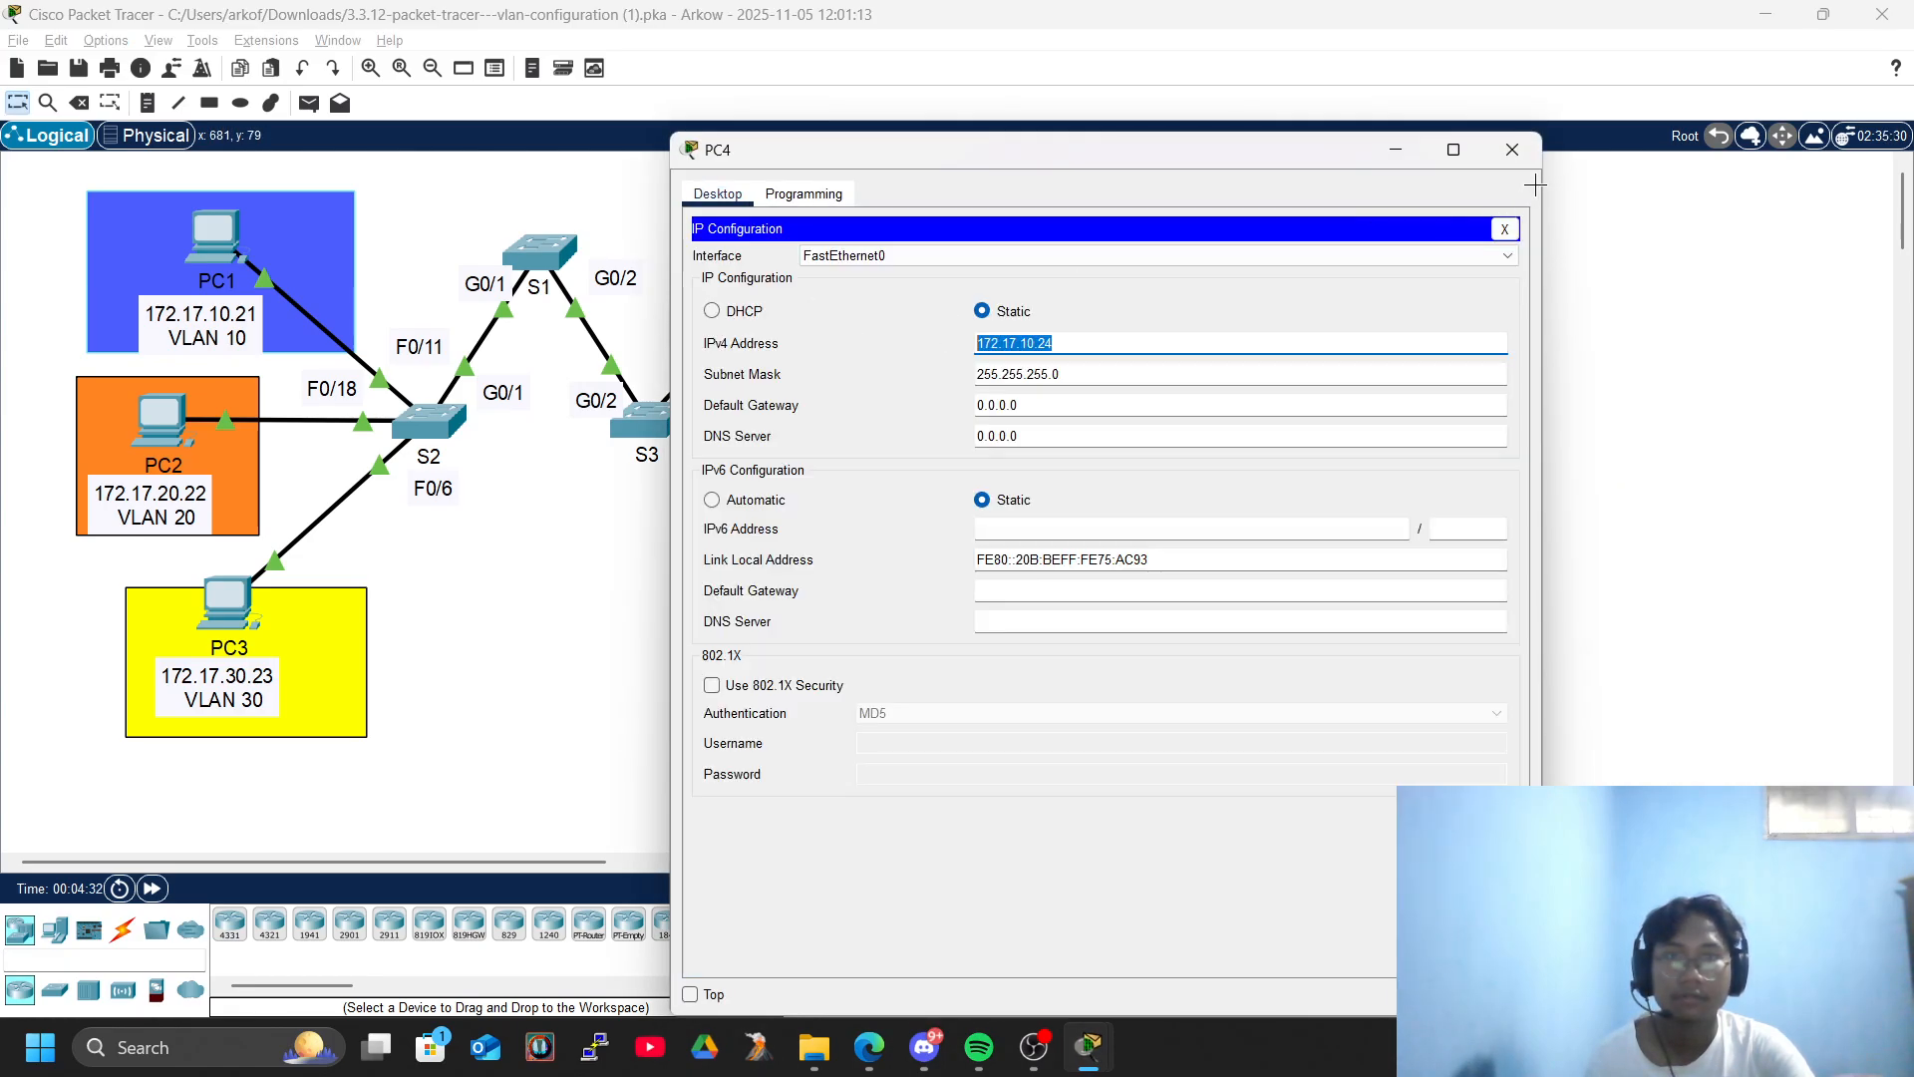
left_click(1504, 229)
left_click(1505, 144)
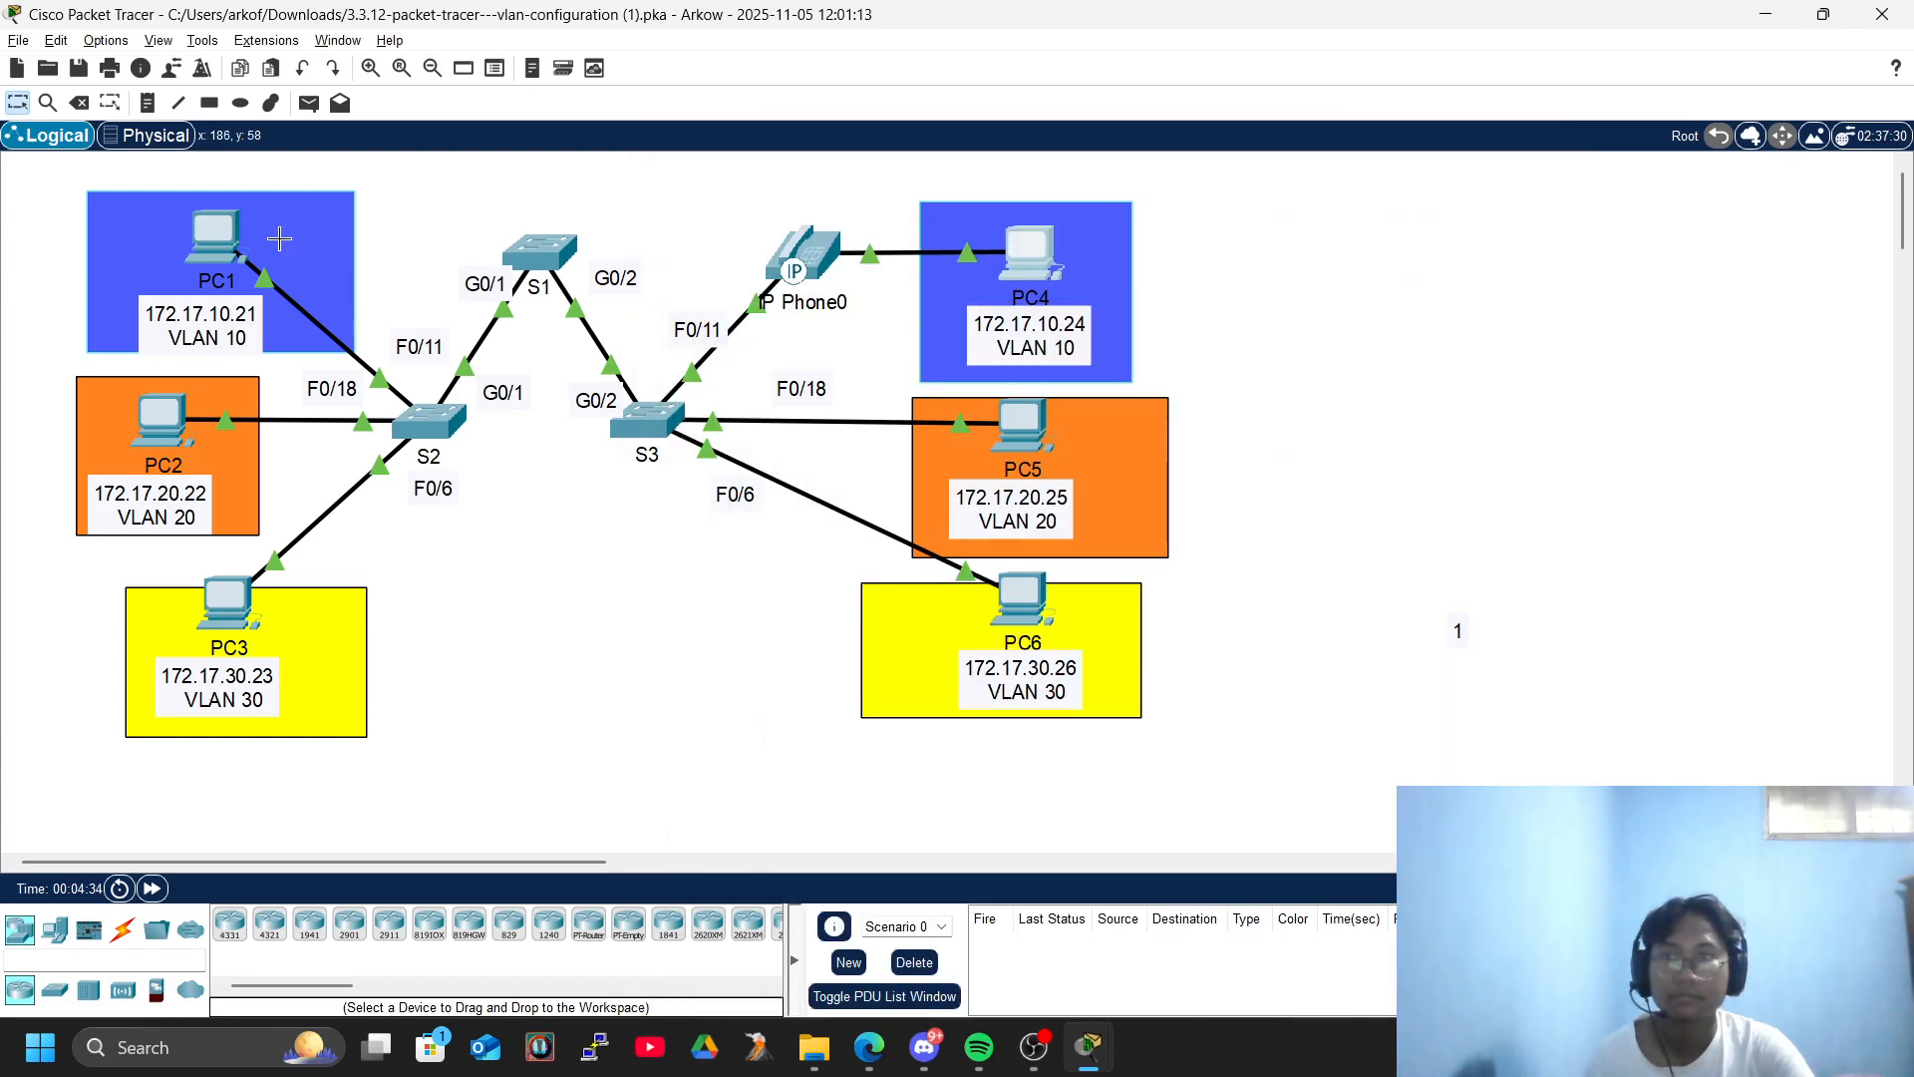
- Ping PC4 at 172.17.10.24 from PC1's Command Prompt, and close the PC1 window
left_click(214, 234)
left_click(1256, 279)
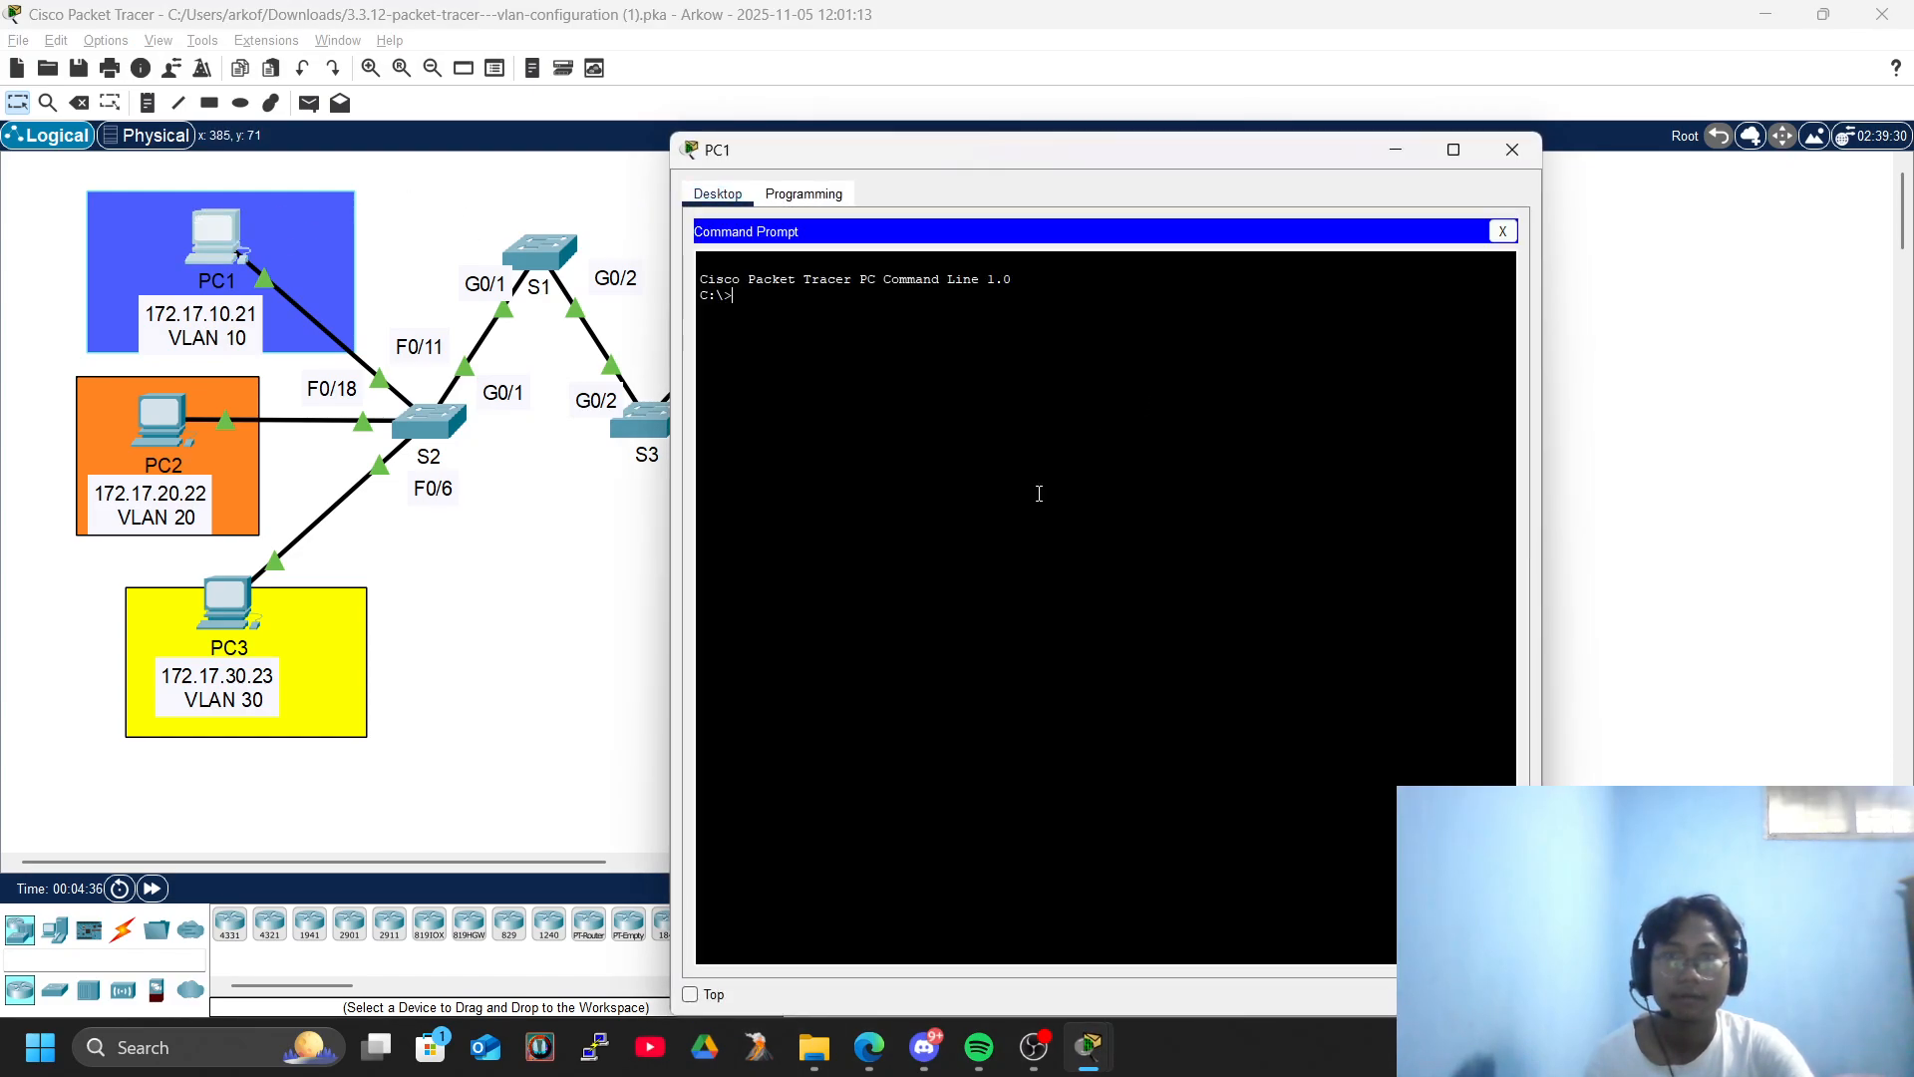
type("ping")
right_click(1039, 493)
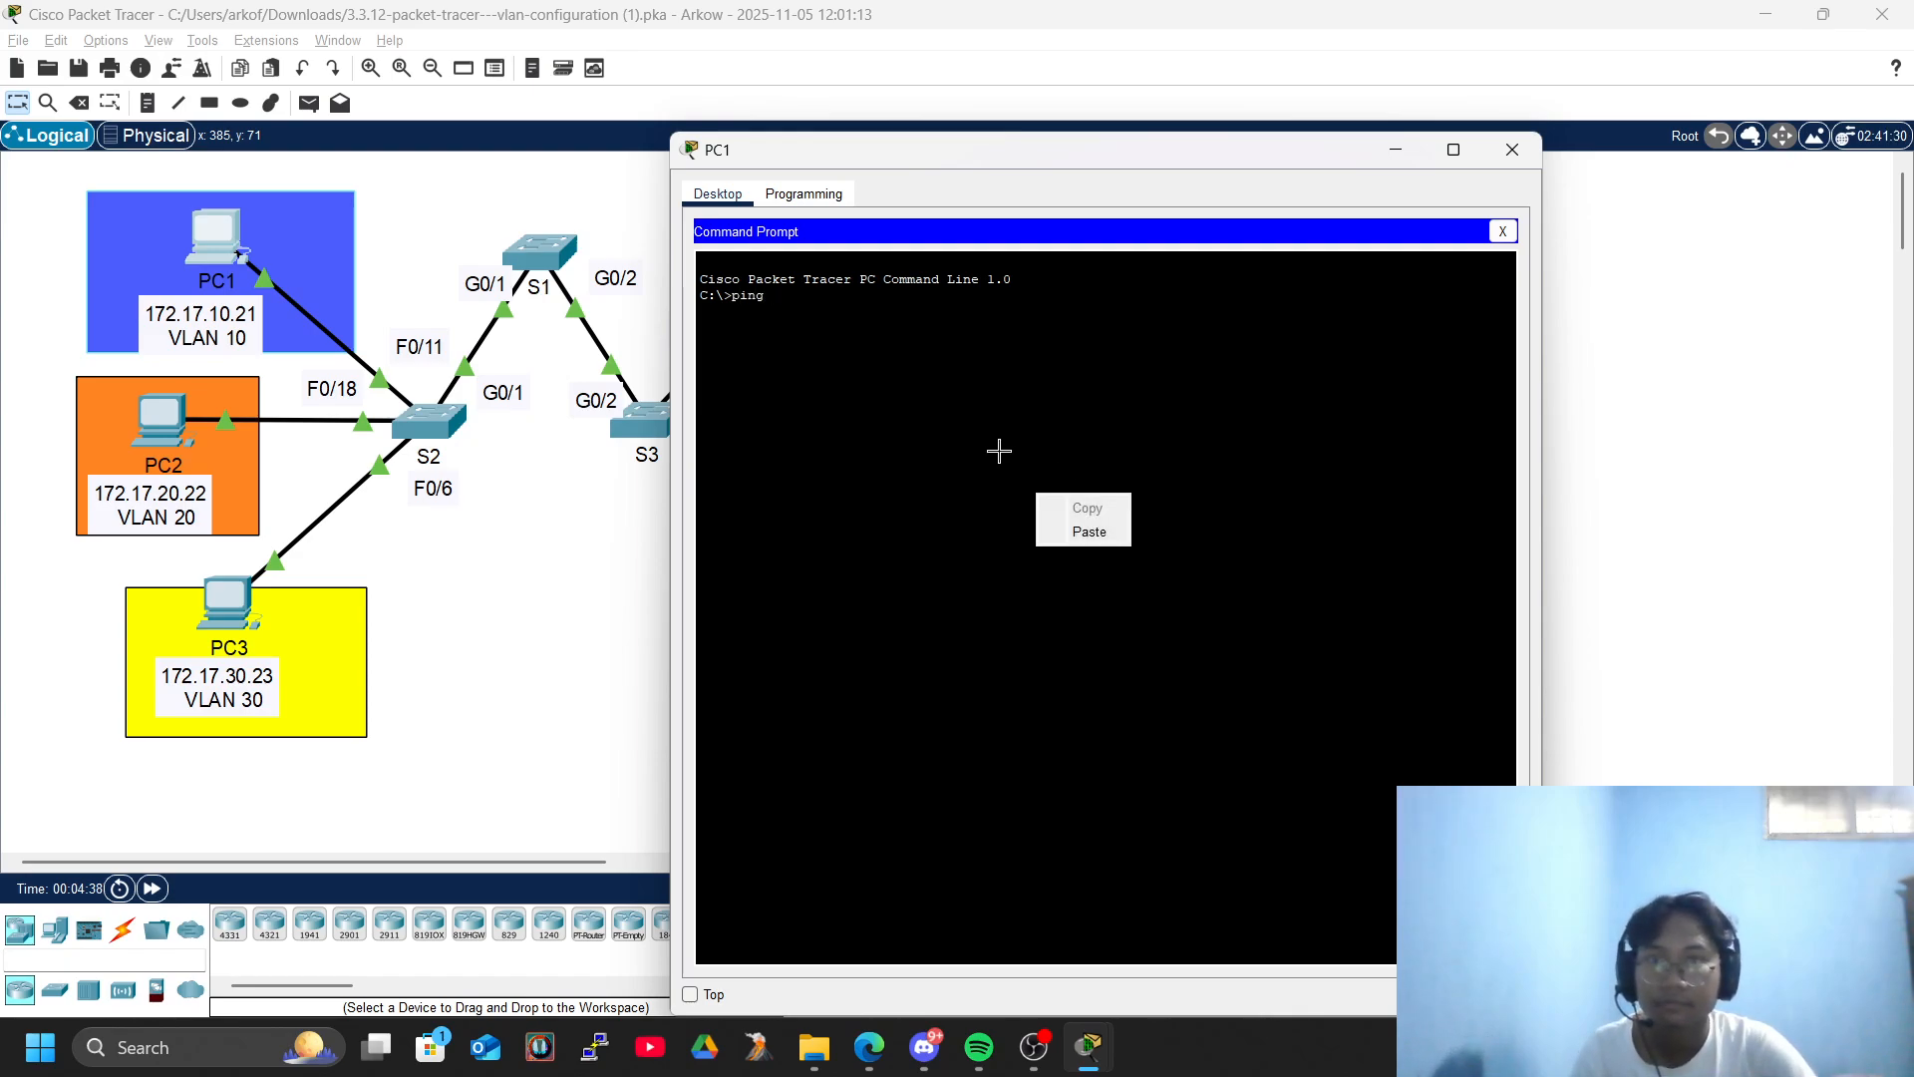
left_click(1062, 531)
key("Return")
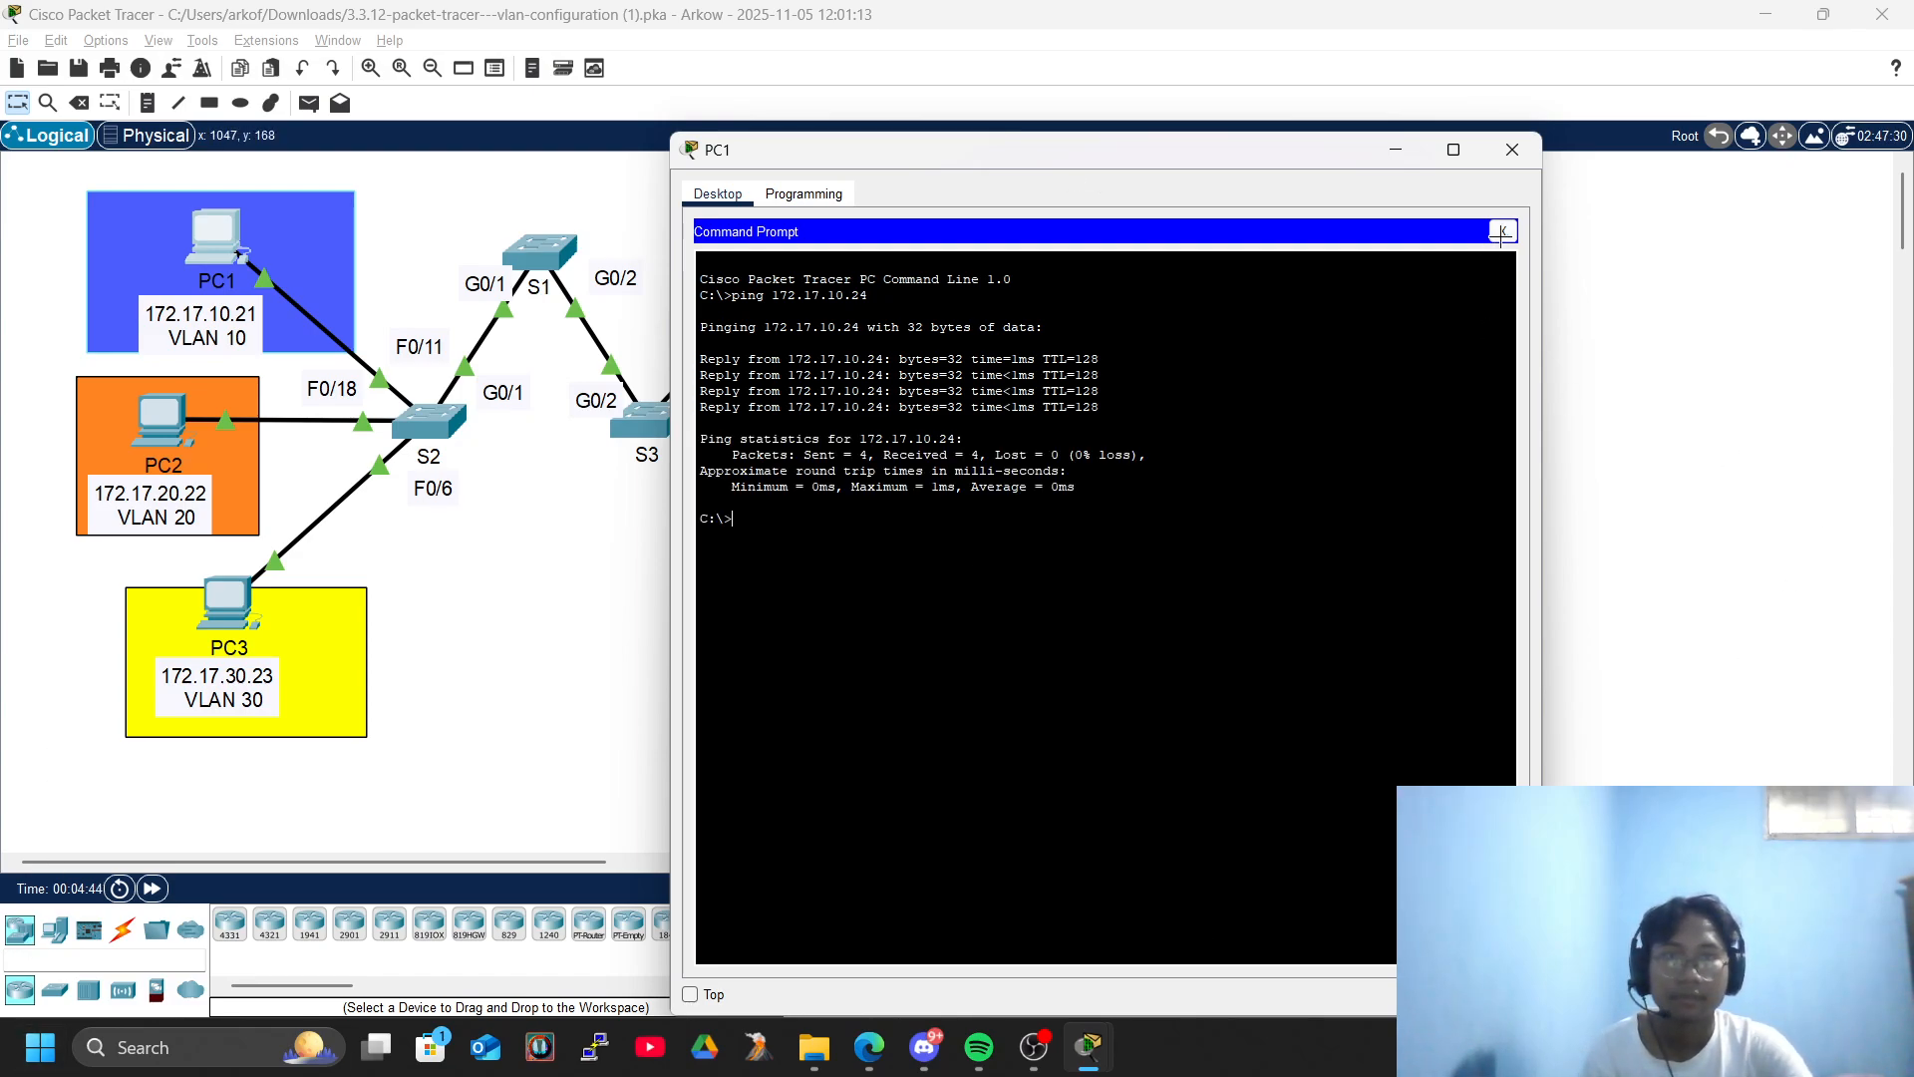
left_click(1512, 150)
- Copy PC5's IPv4 address from its IP configuration, and close the PC5 window
left_click(1022, 426)
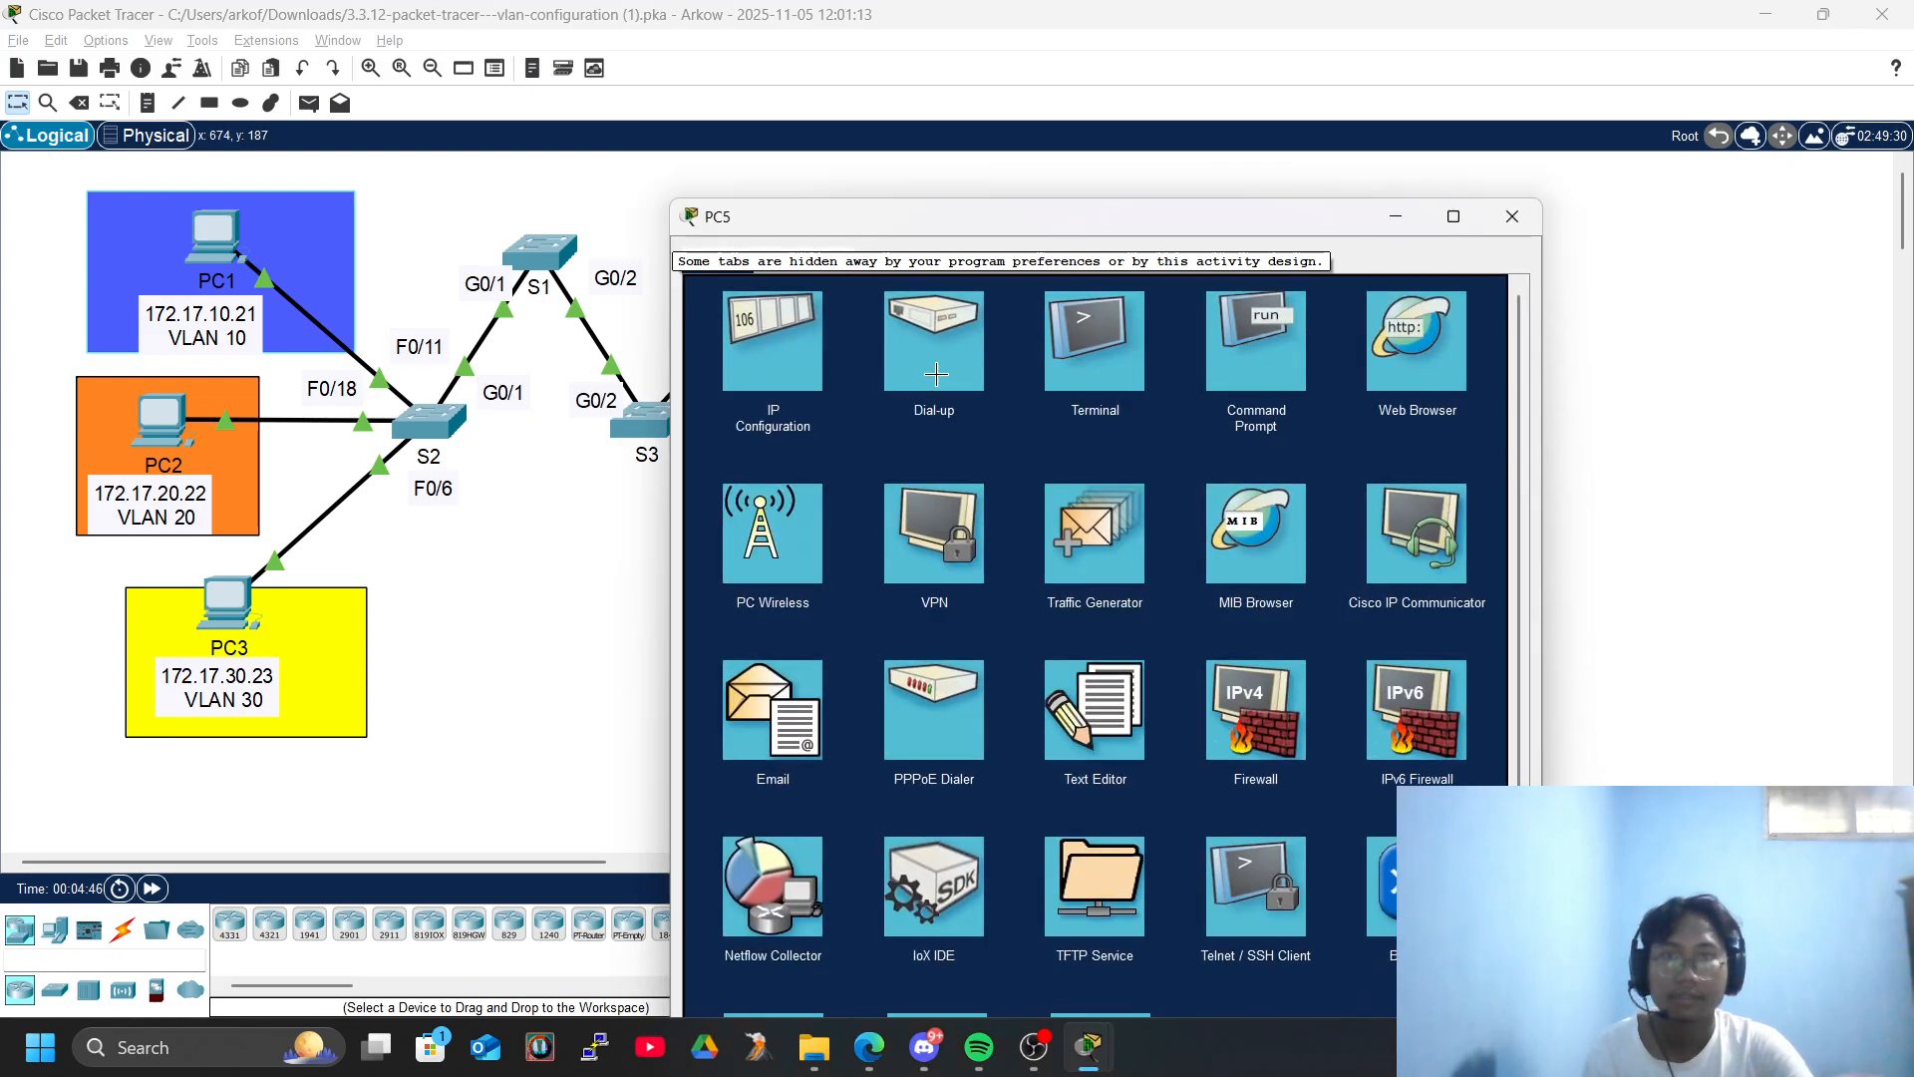
left_click(773, 329)
left_click_drag(1055, 410, 969, 410)
key("ctrl+c")
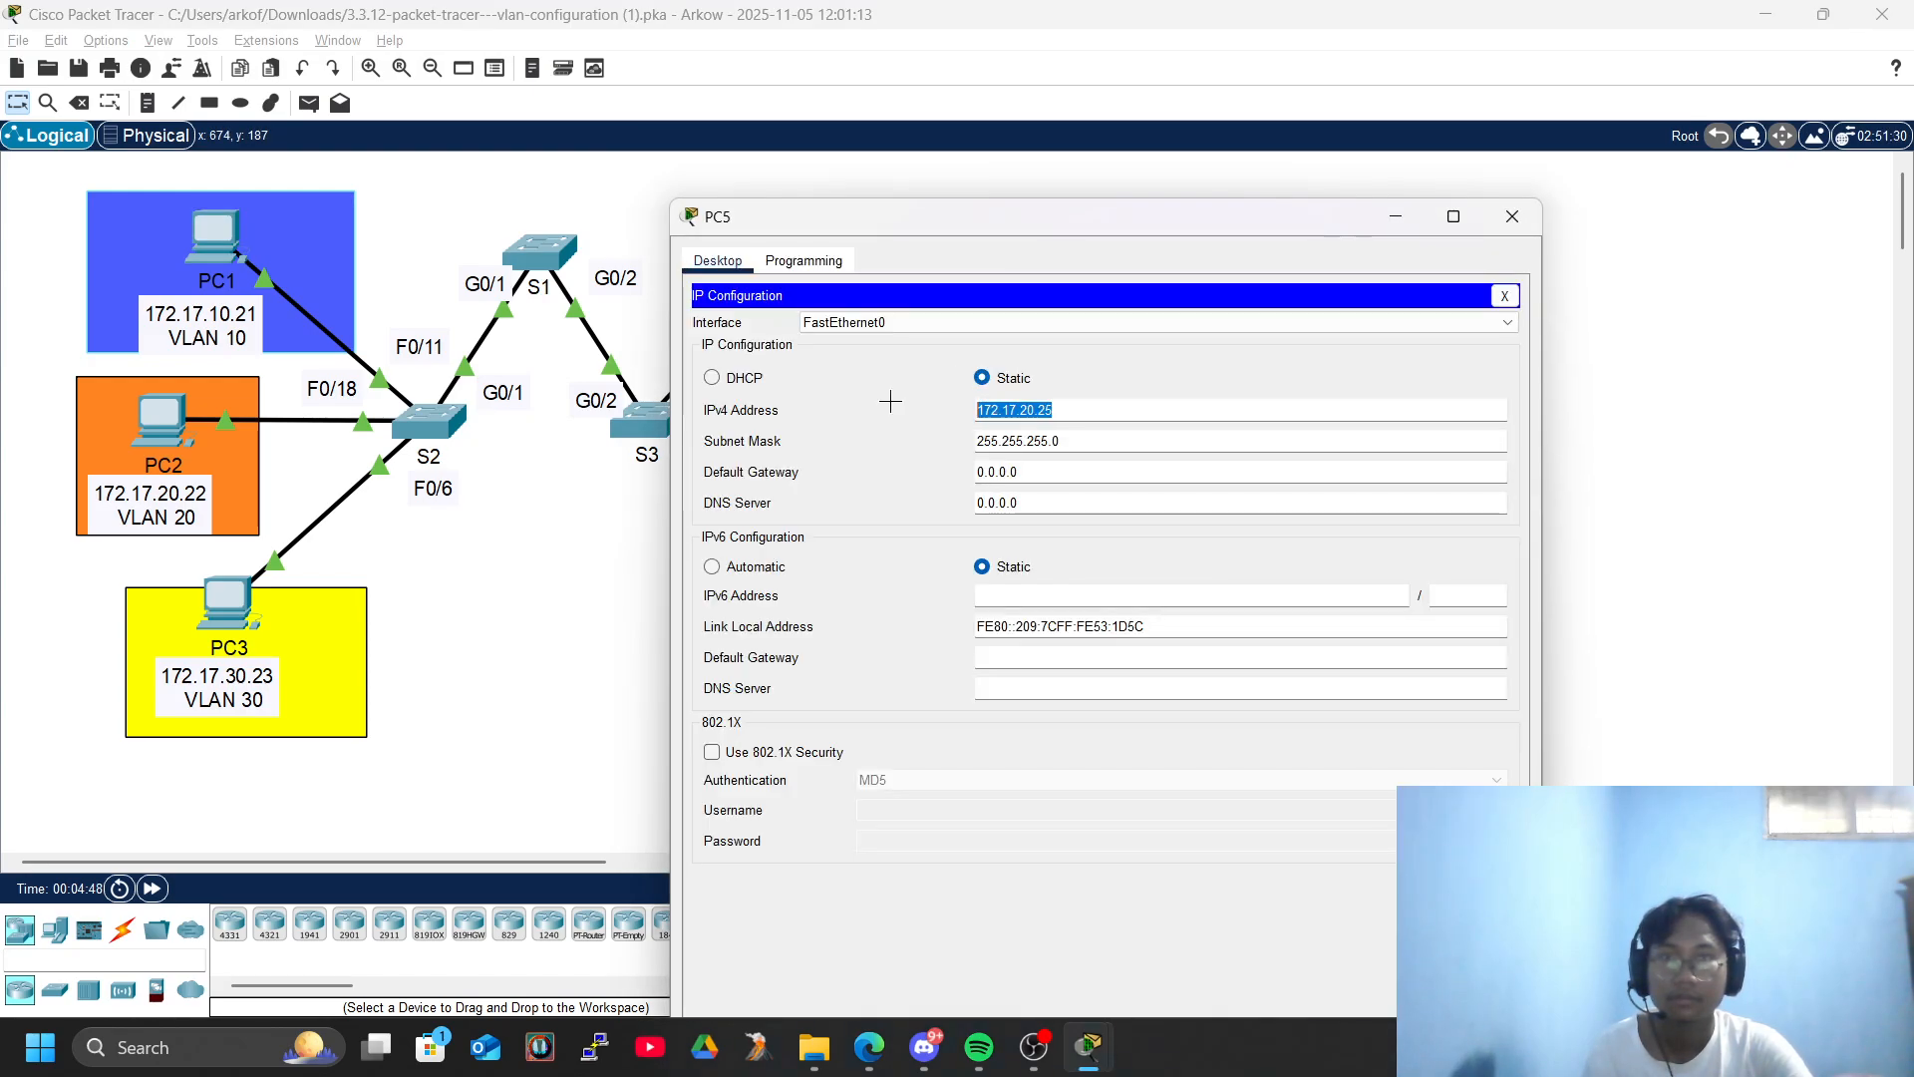
left_click(1529, 204)
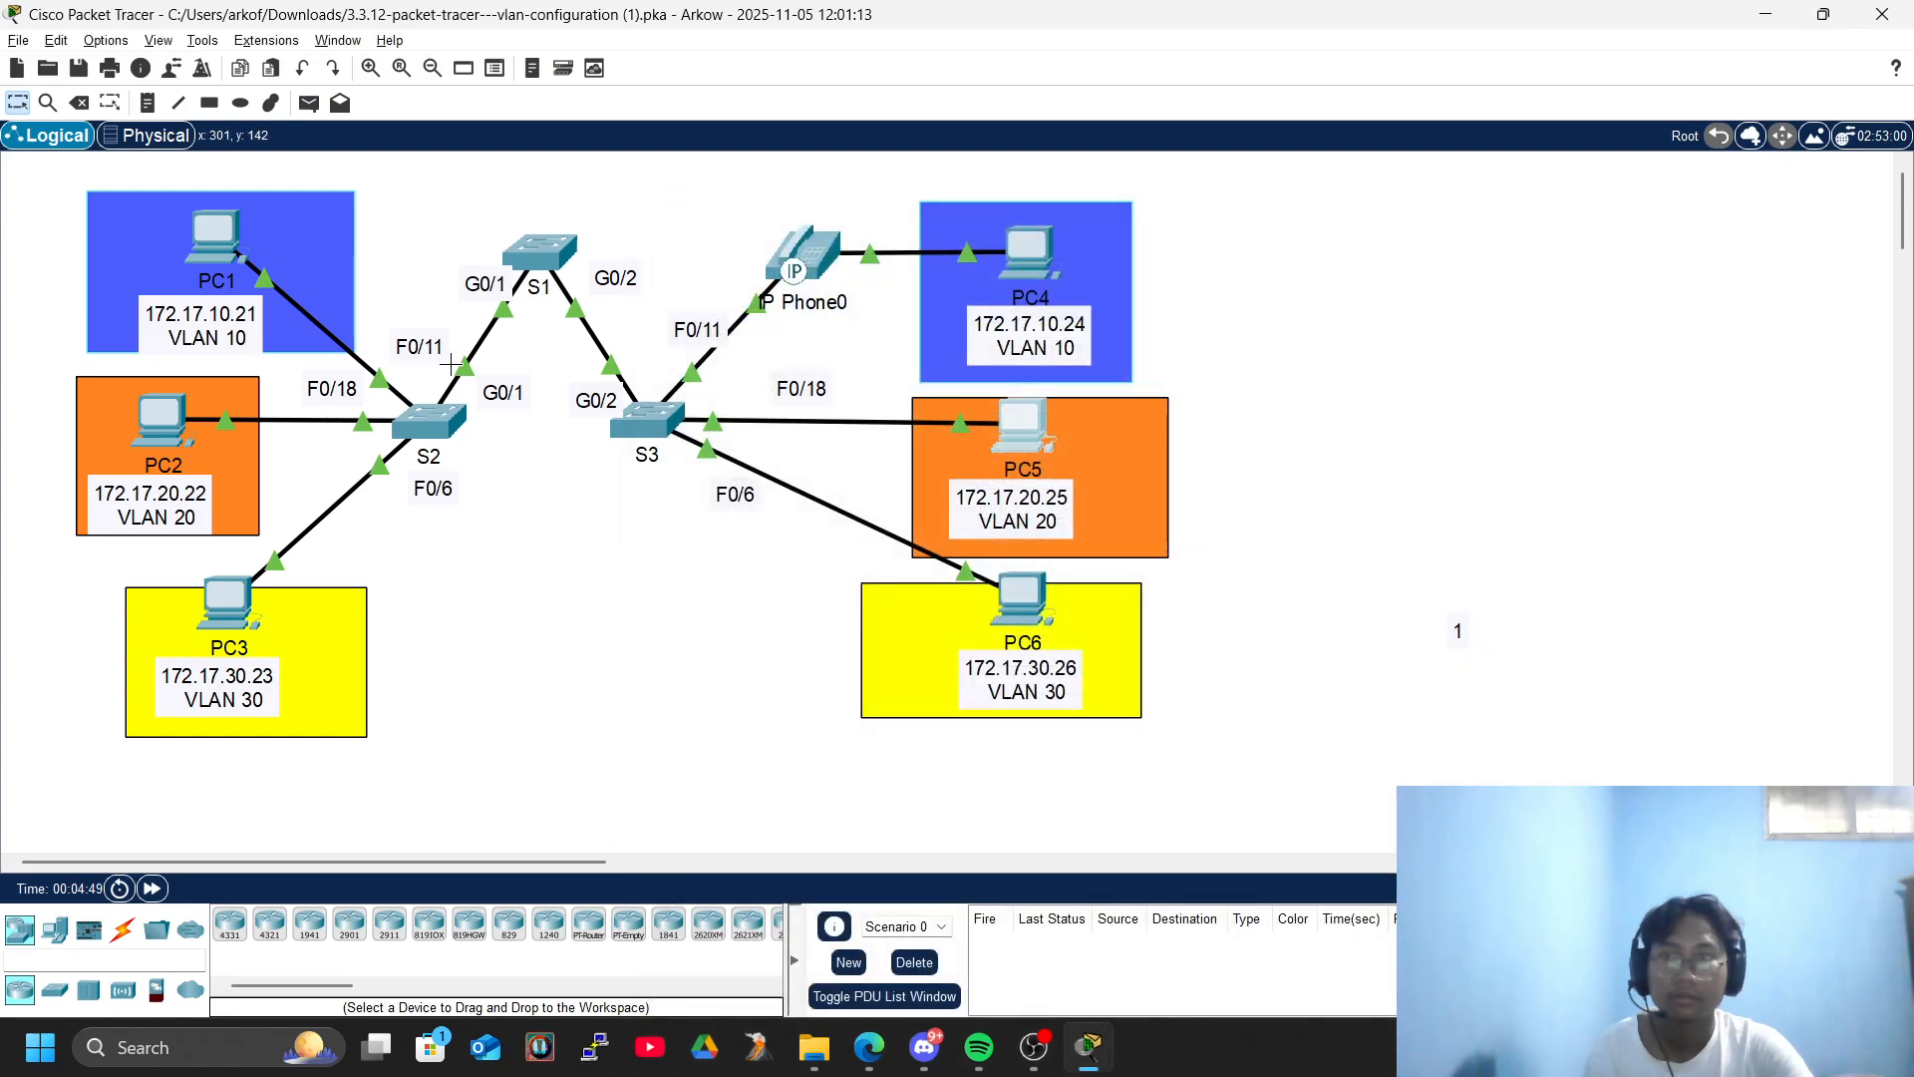
- Ping PC5 at 172.17.20.25 from PC2's Command Prompt, and close the PC2 window
left_click(163, 419)
left_click(1246, 349)
type("pin")
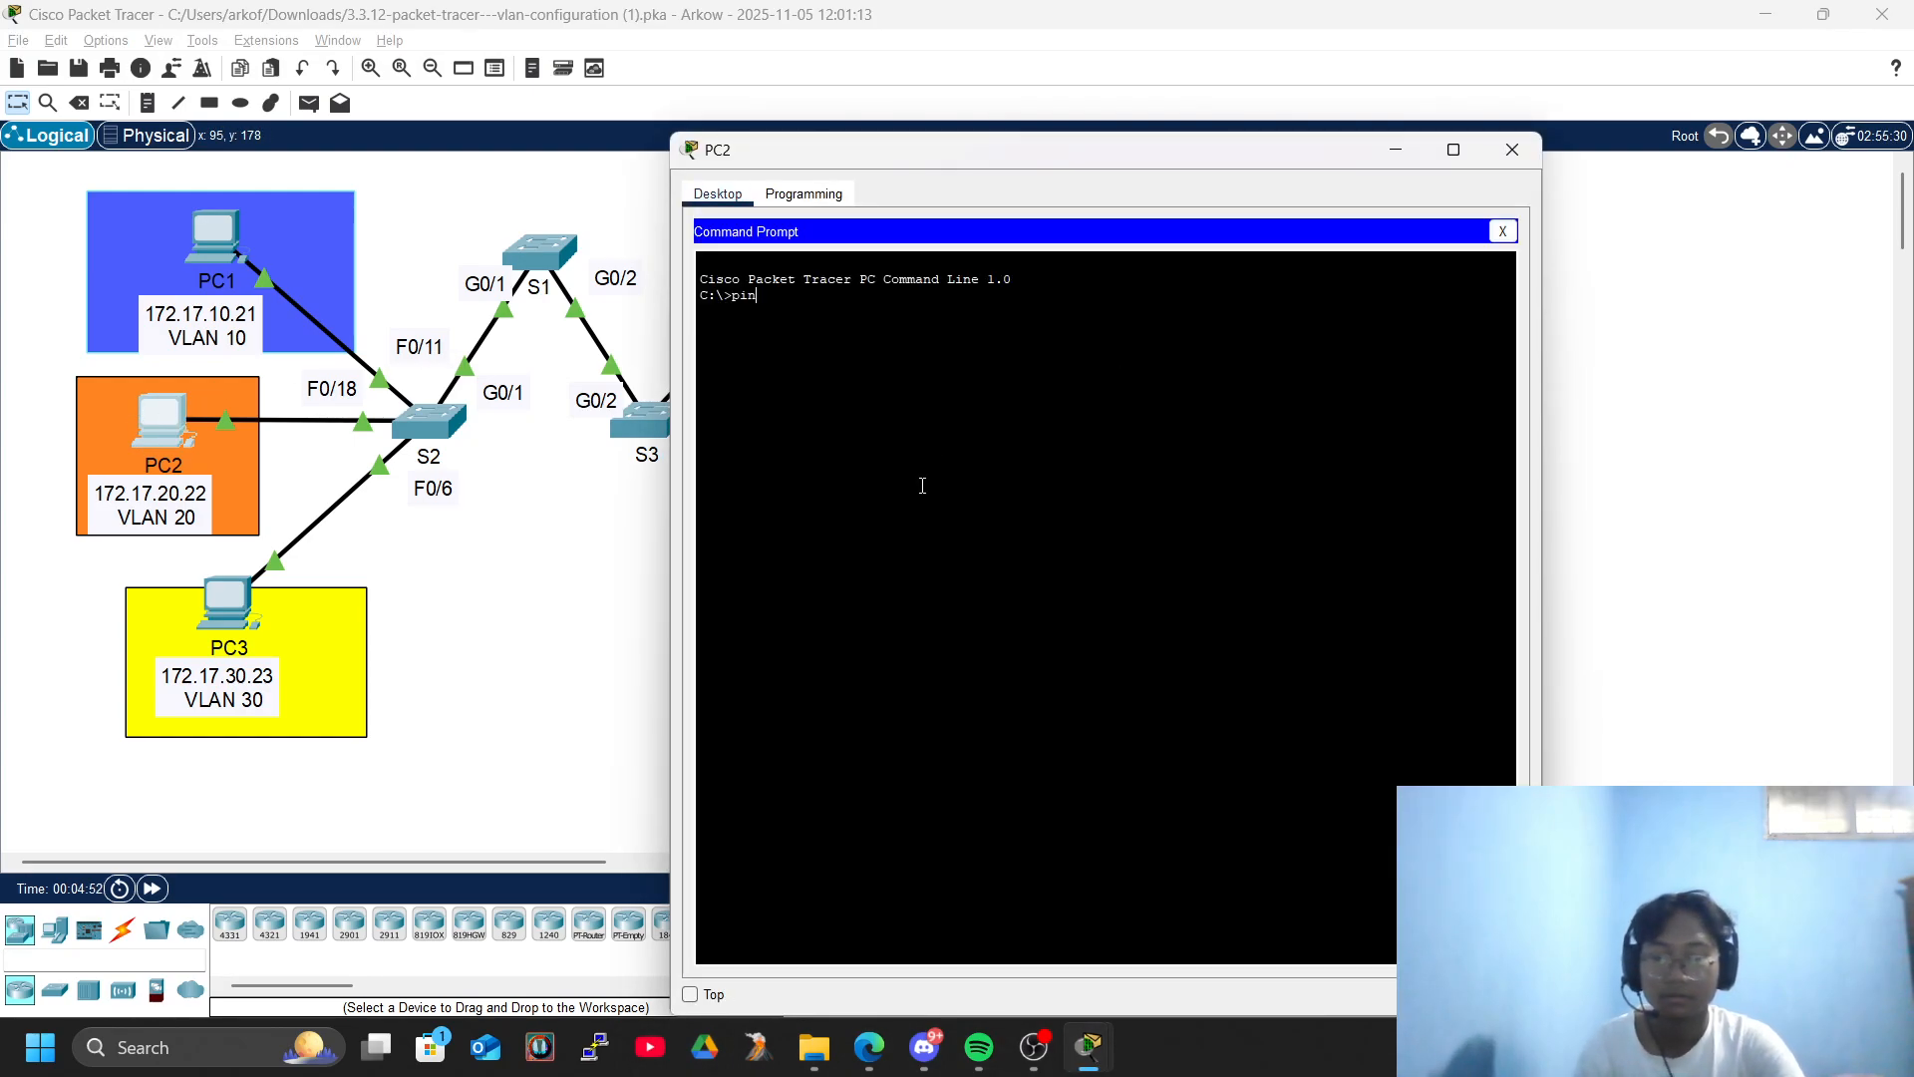
type("g")
right_click(923, 486)
left_click(1013, 522)
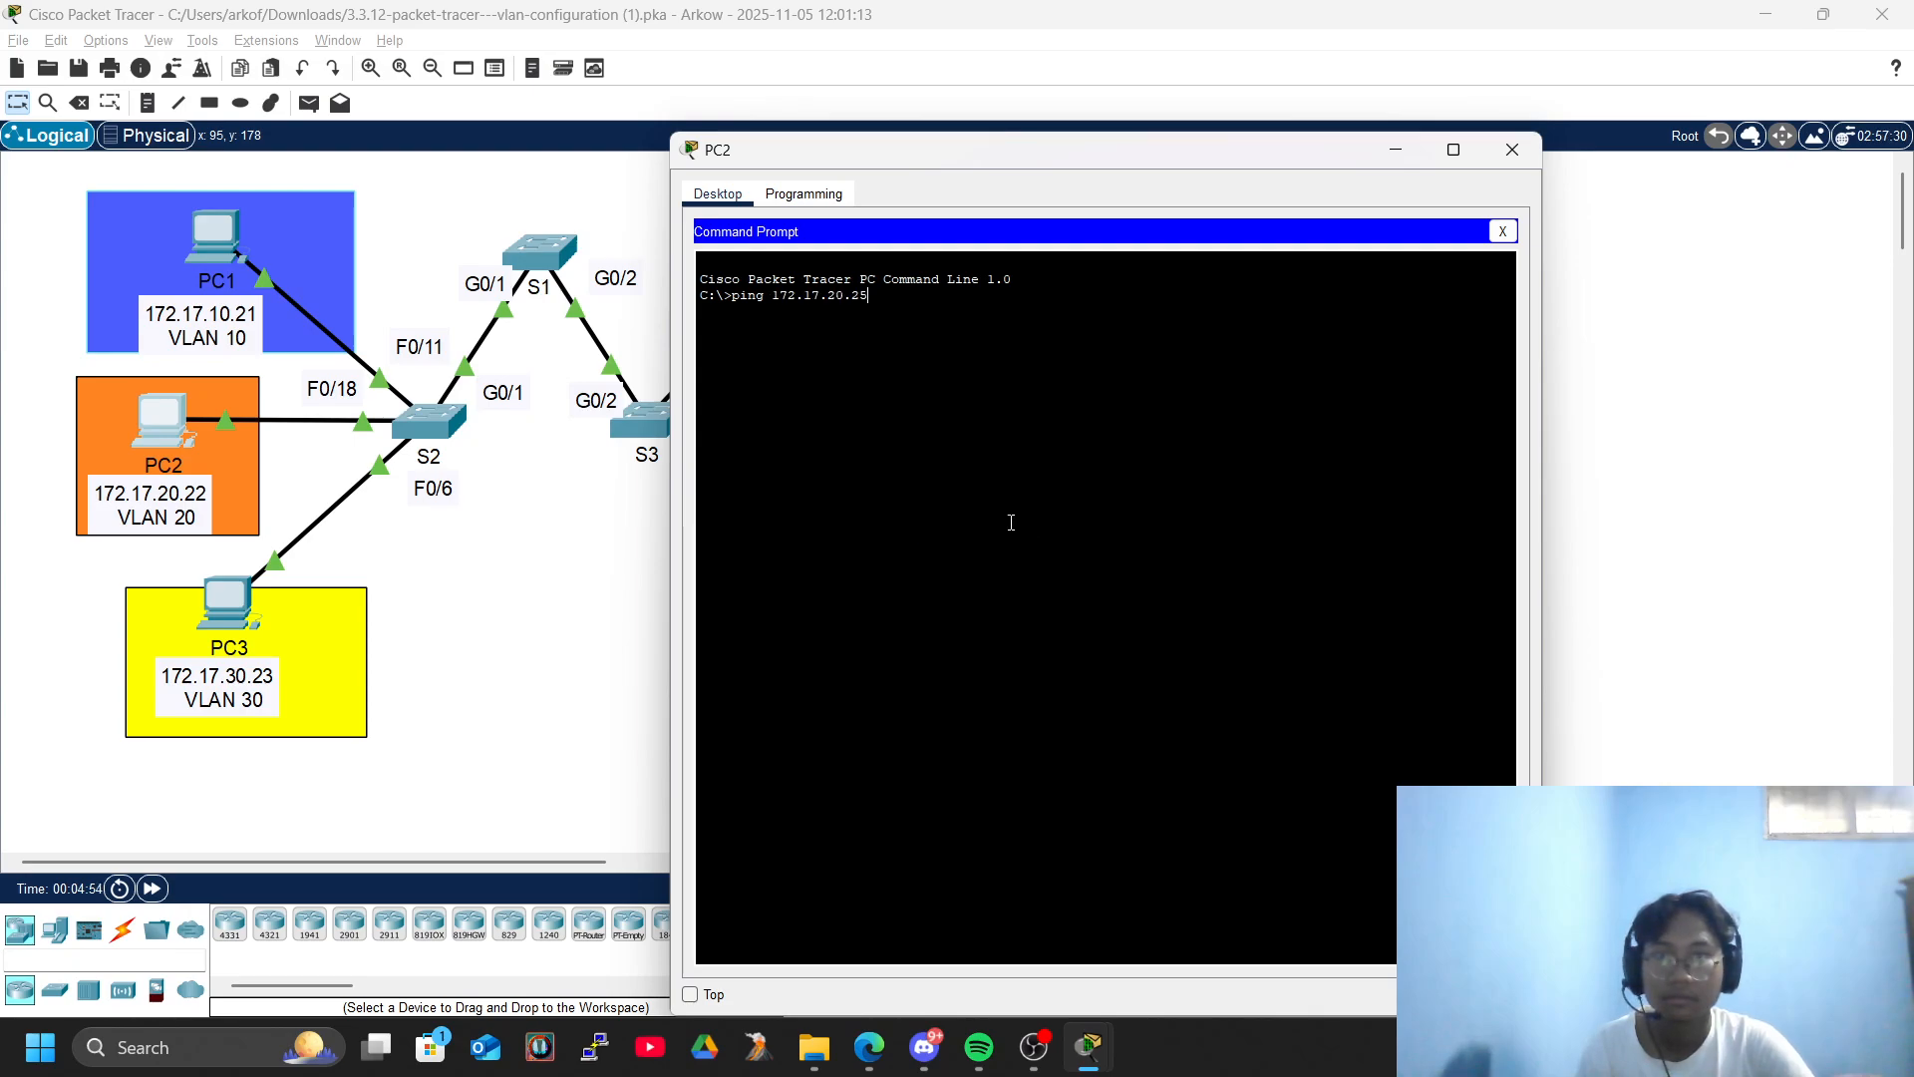
key("Return")
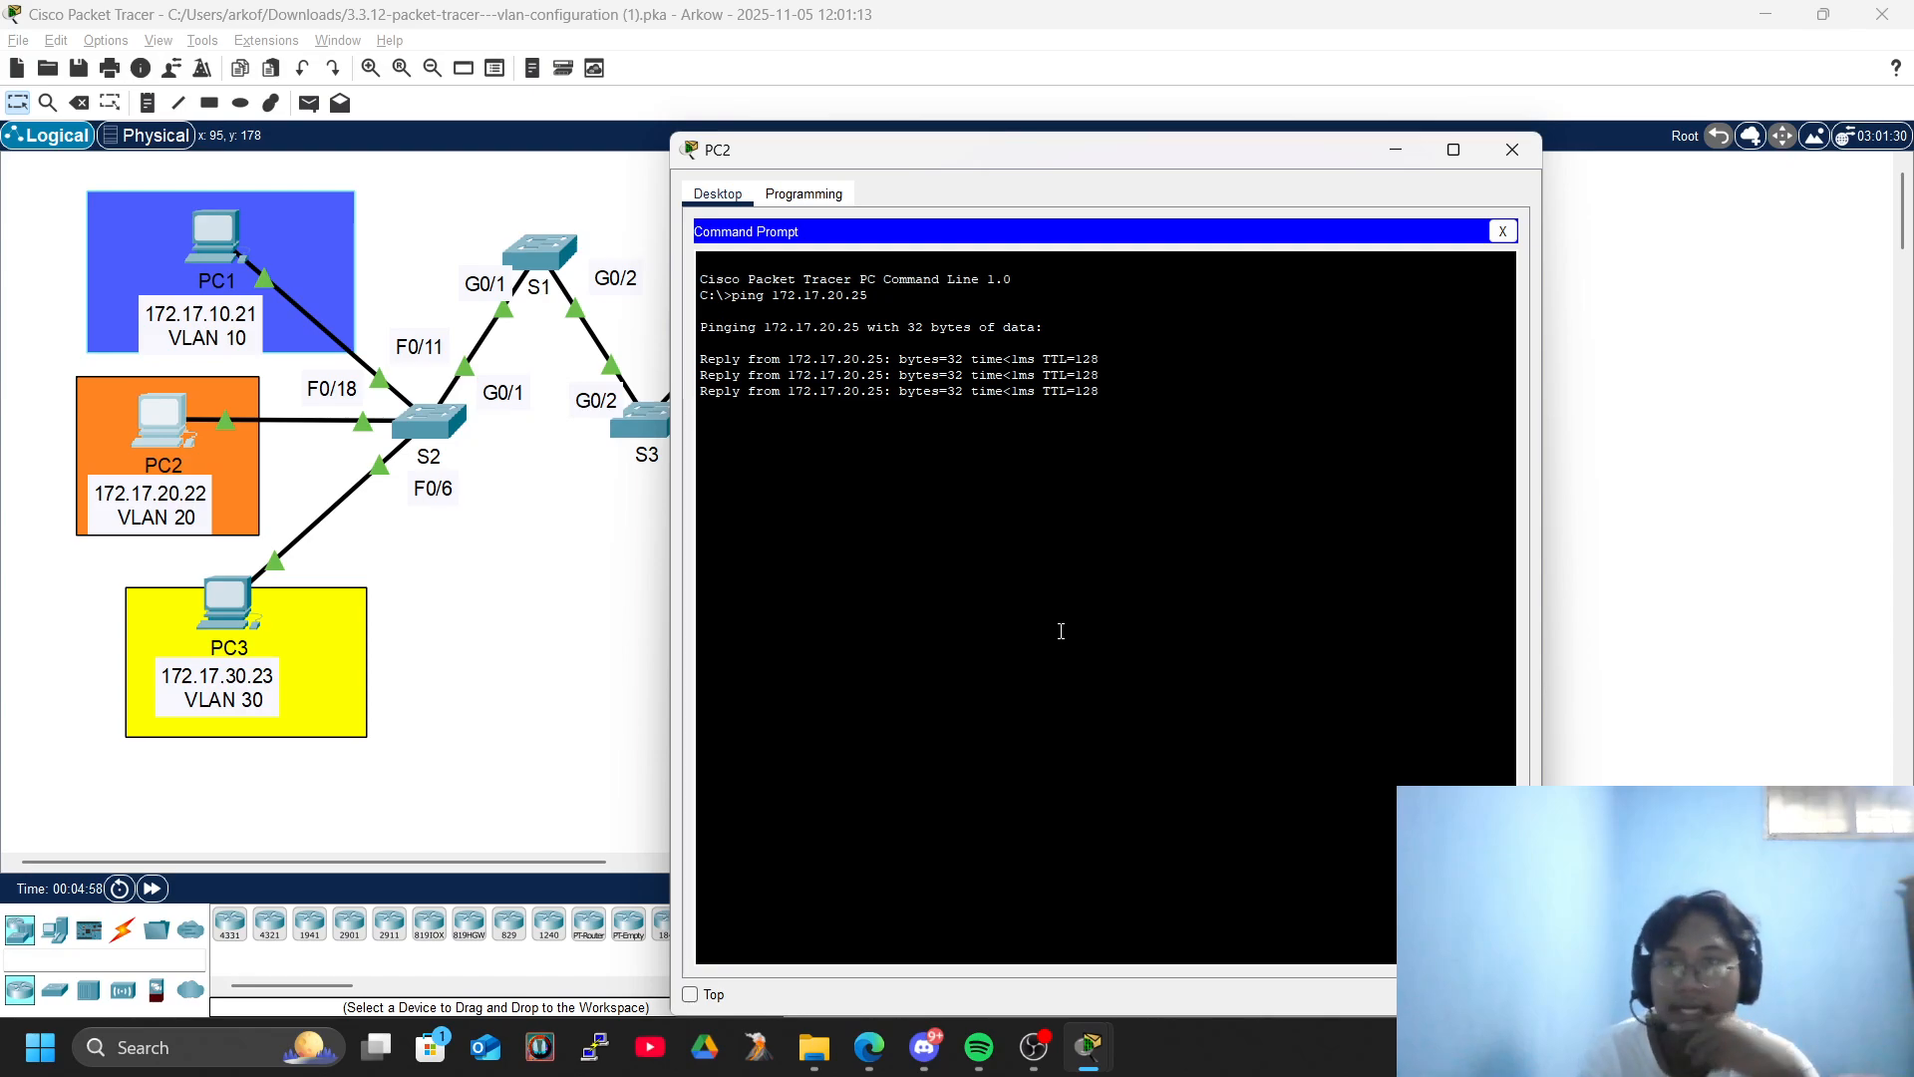
left_click(1497, 134)
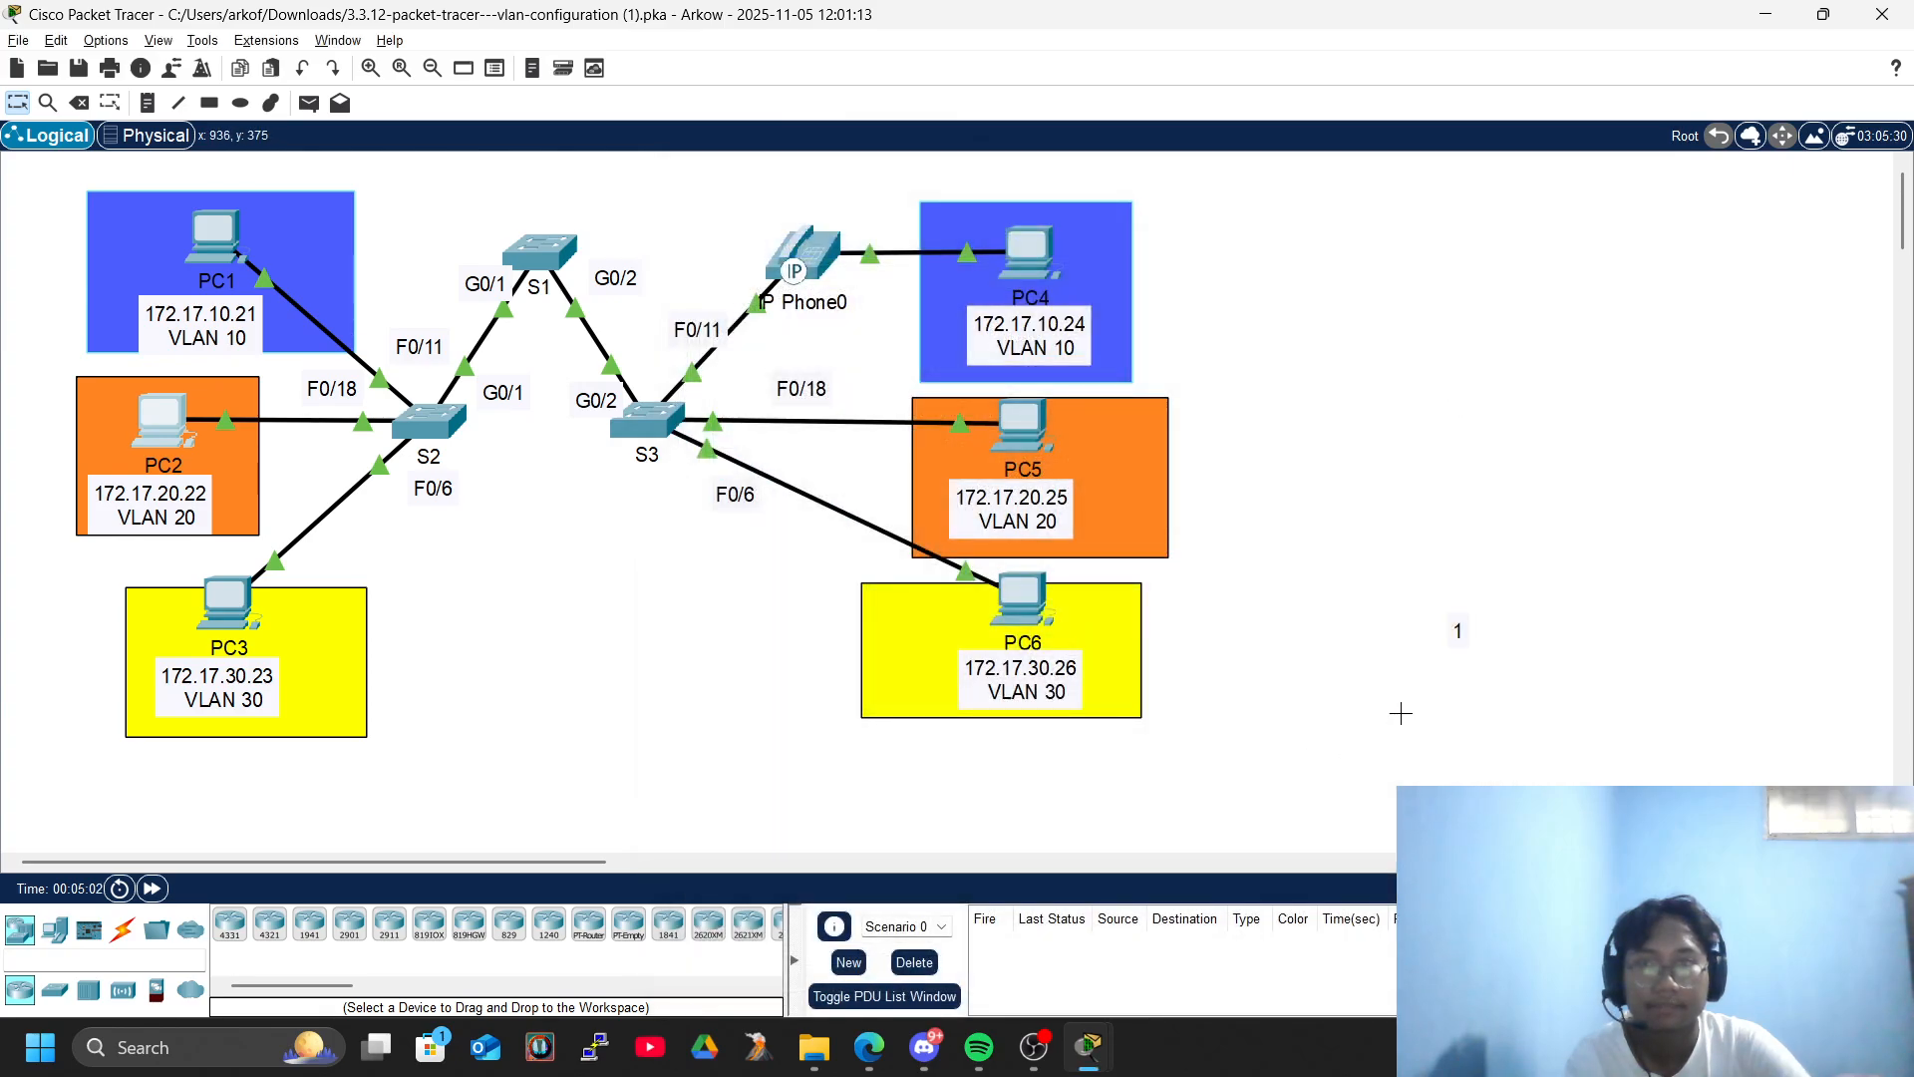
- Copy PC6's IPv4 address from its IP configuration, and close the PC6 window
left_click(1021, 603)
left_click(782, 324)
left_click_drag(1161, 347, 877, 329)
key("ctrl+c")
left_click(1512, 150)
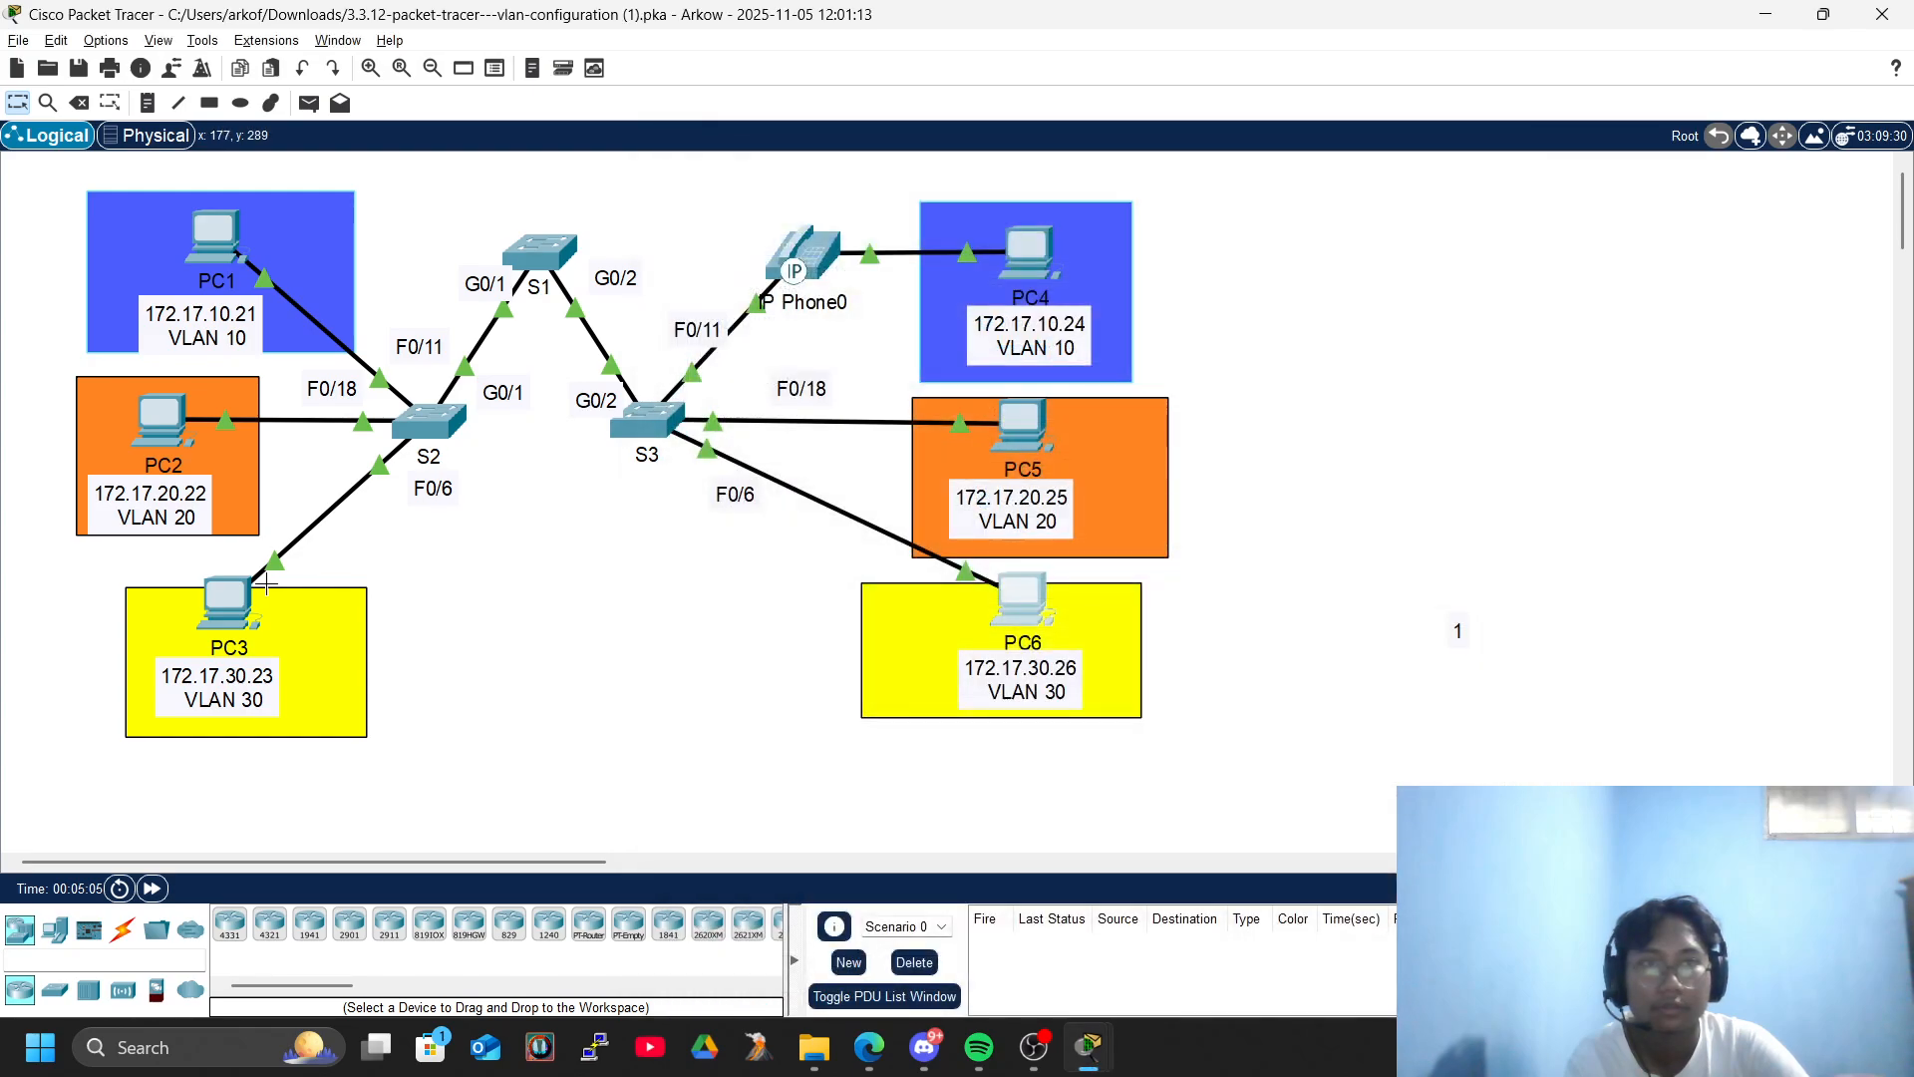
- Ping PC6 at 172.17.30.26 from PC3's Command Prompt, and close the PC3 window
left_click(237, 596)
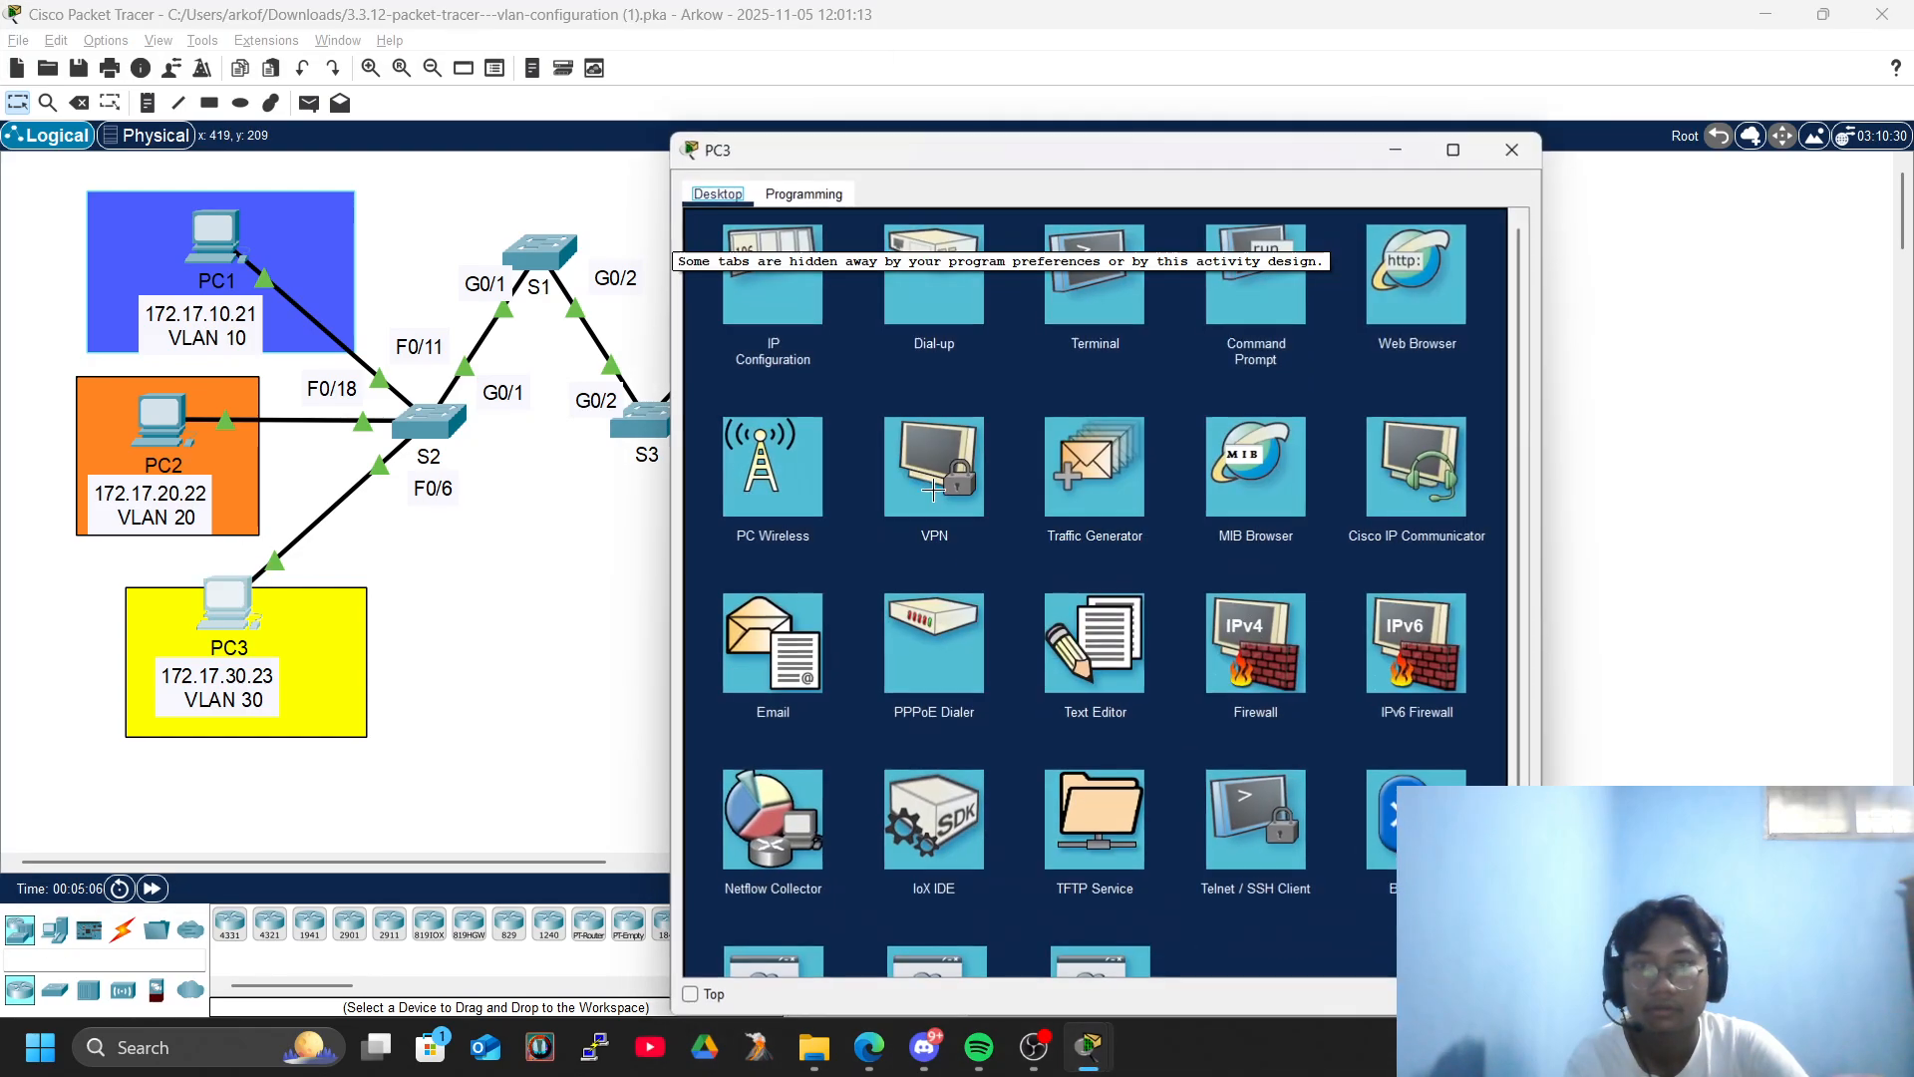
left_click(1193, 273)
type("pig")
key("BackSpace")
key("BackSpace")
key("BackSpace")
type("ping")
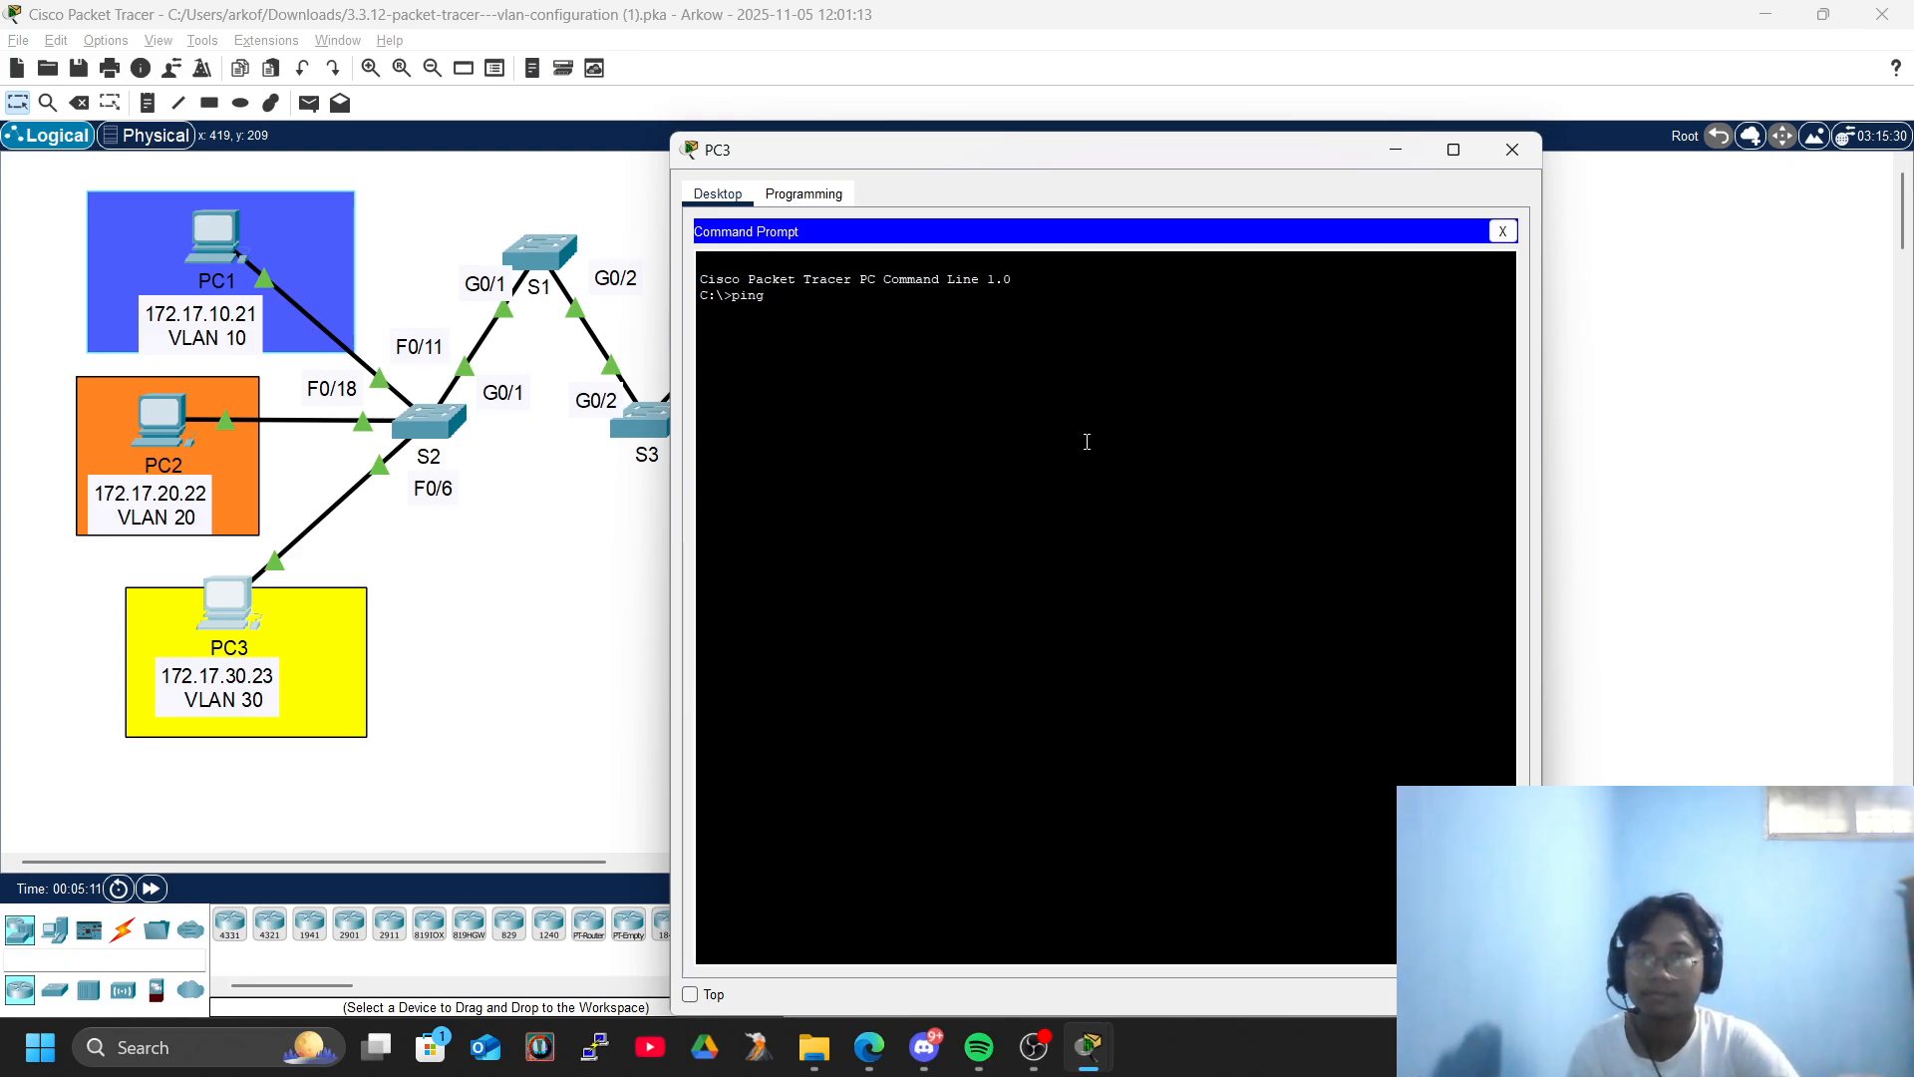
right_click(1086, 442)
left_click(1134, 476)
key("Return")
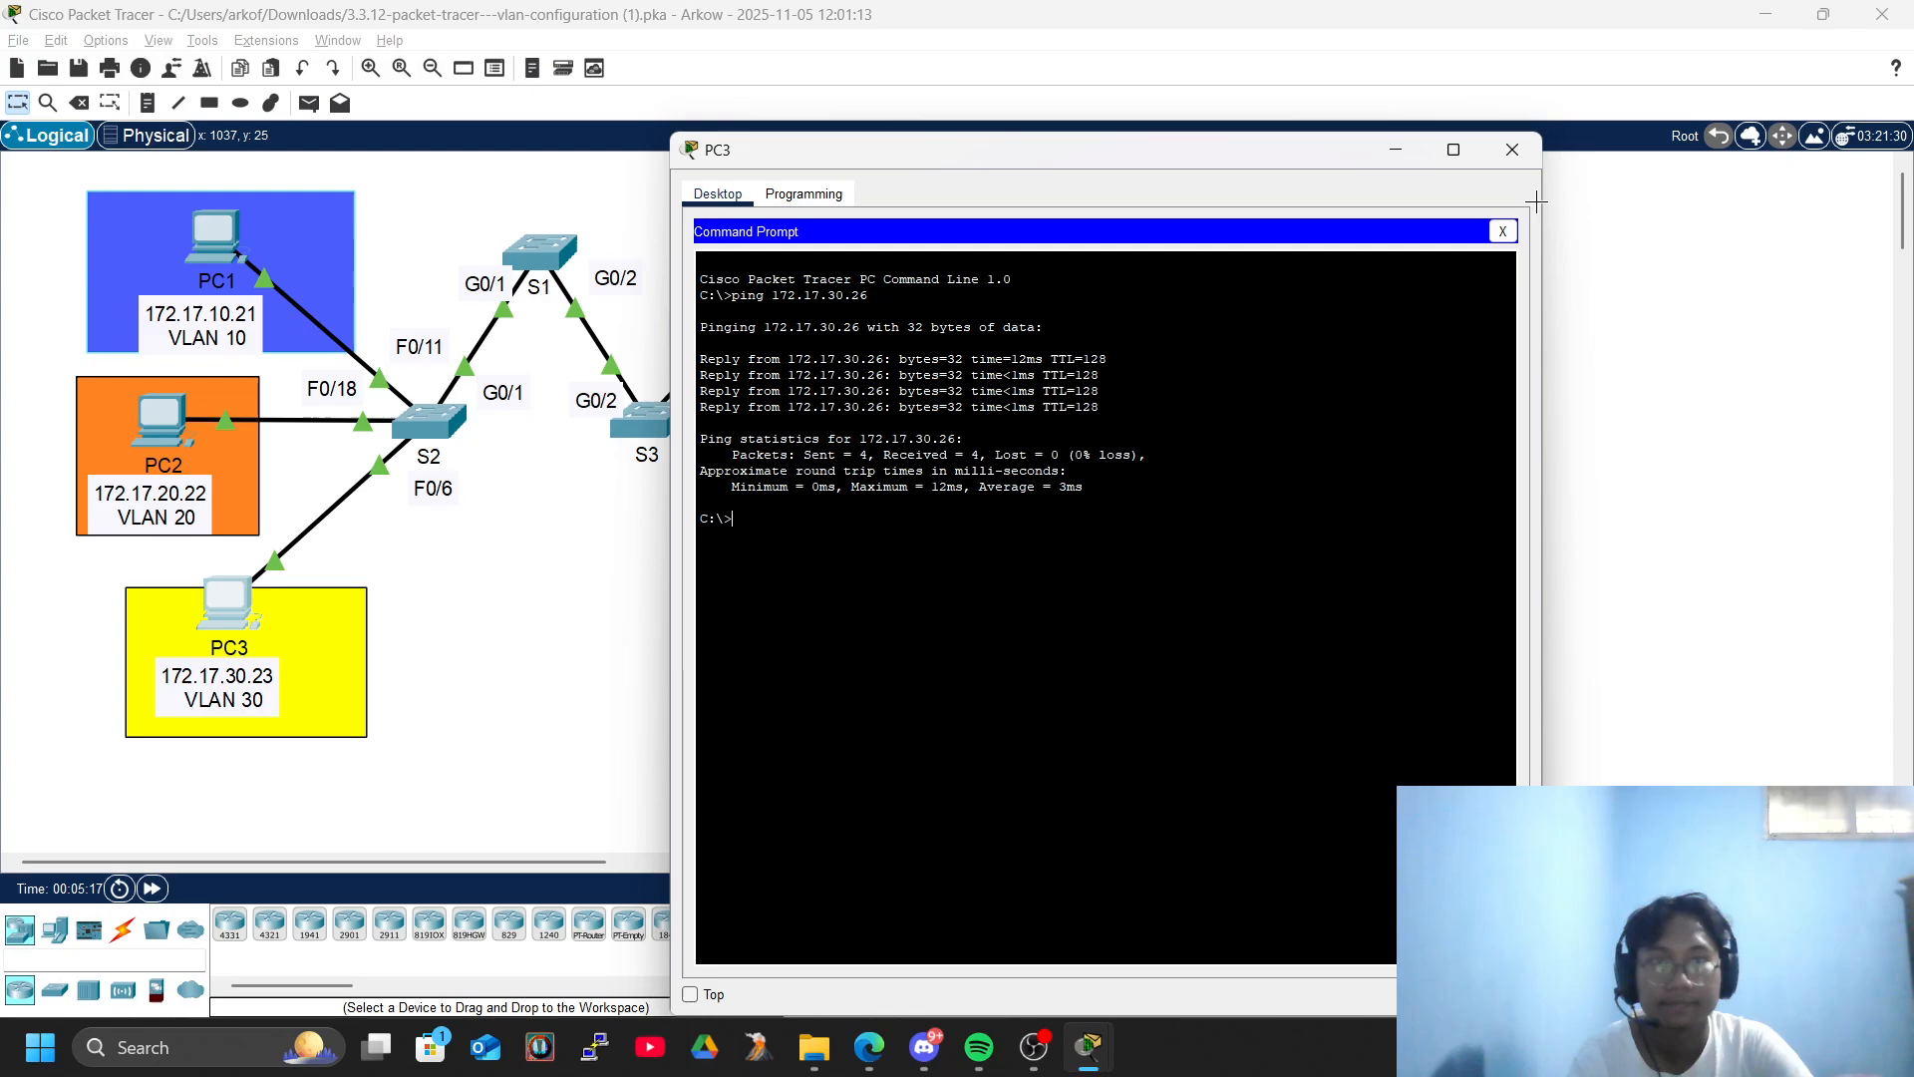
left_click(1503, 230)
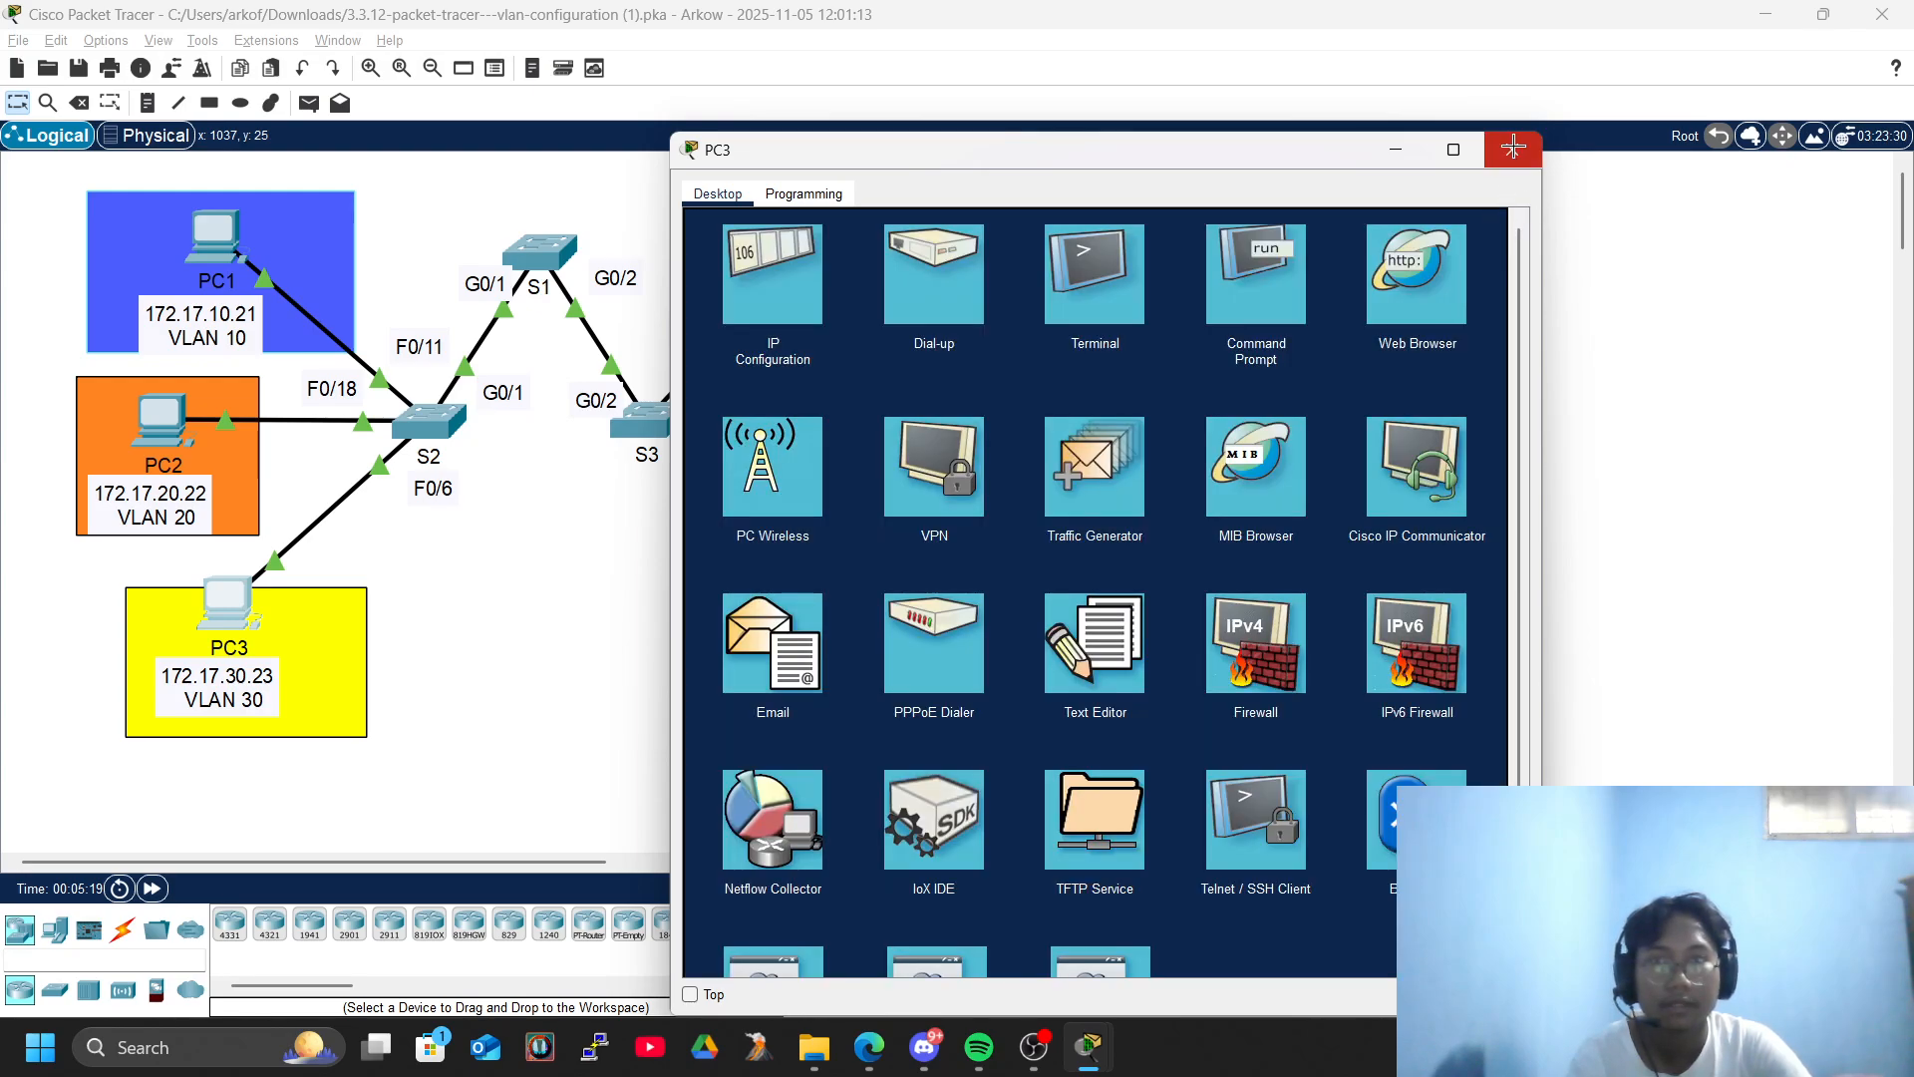
left_click(1513, 148)
- Bring the activity instructions back up and read the rest of the connectivity step in Part 1
key("alt+Tab")
key("Tab")
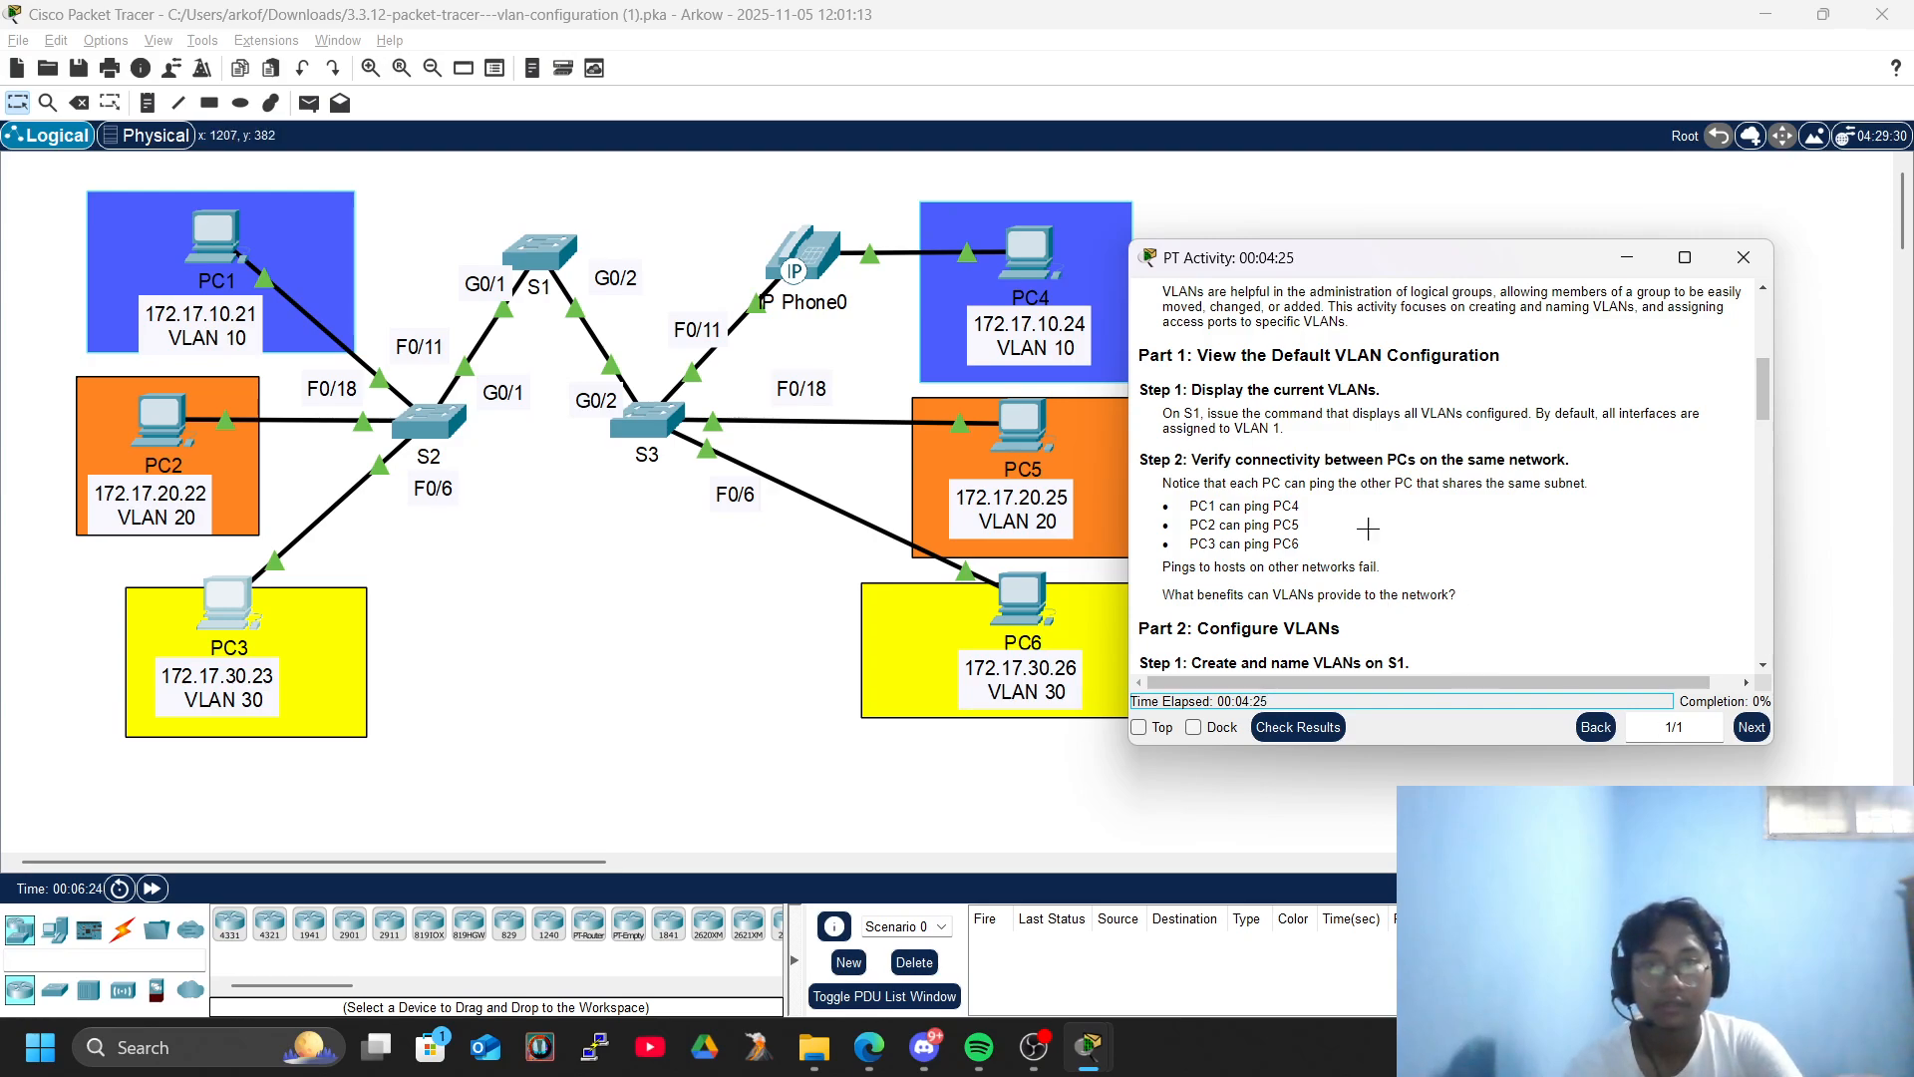
- Read on to Part 2 of the activity instructions, open switch S1's CLI, and enter global configuration mode
scroll(1254, 413, "down", 3)
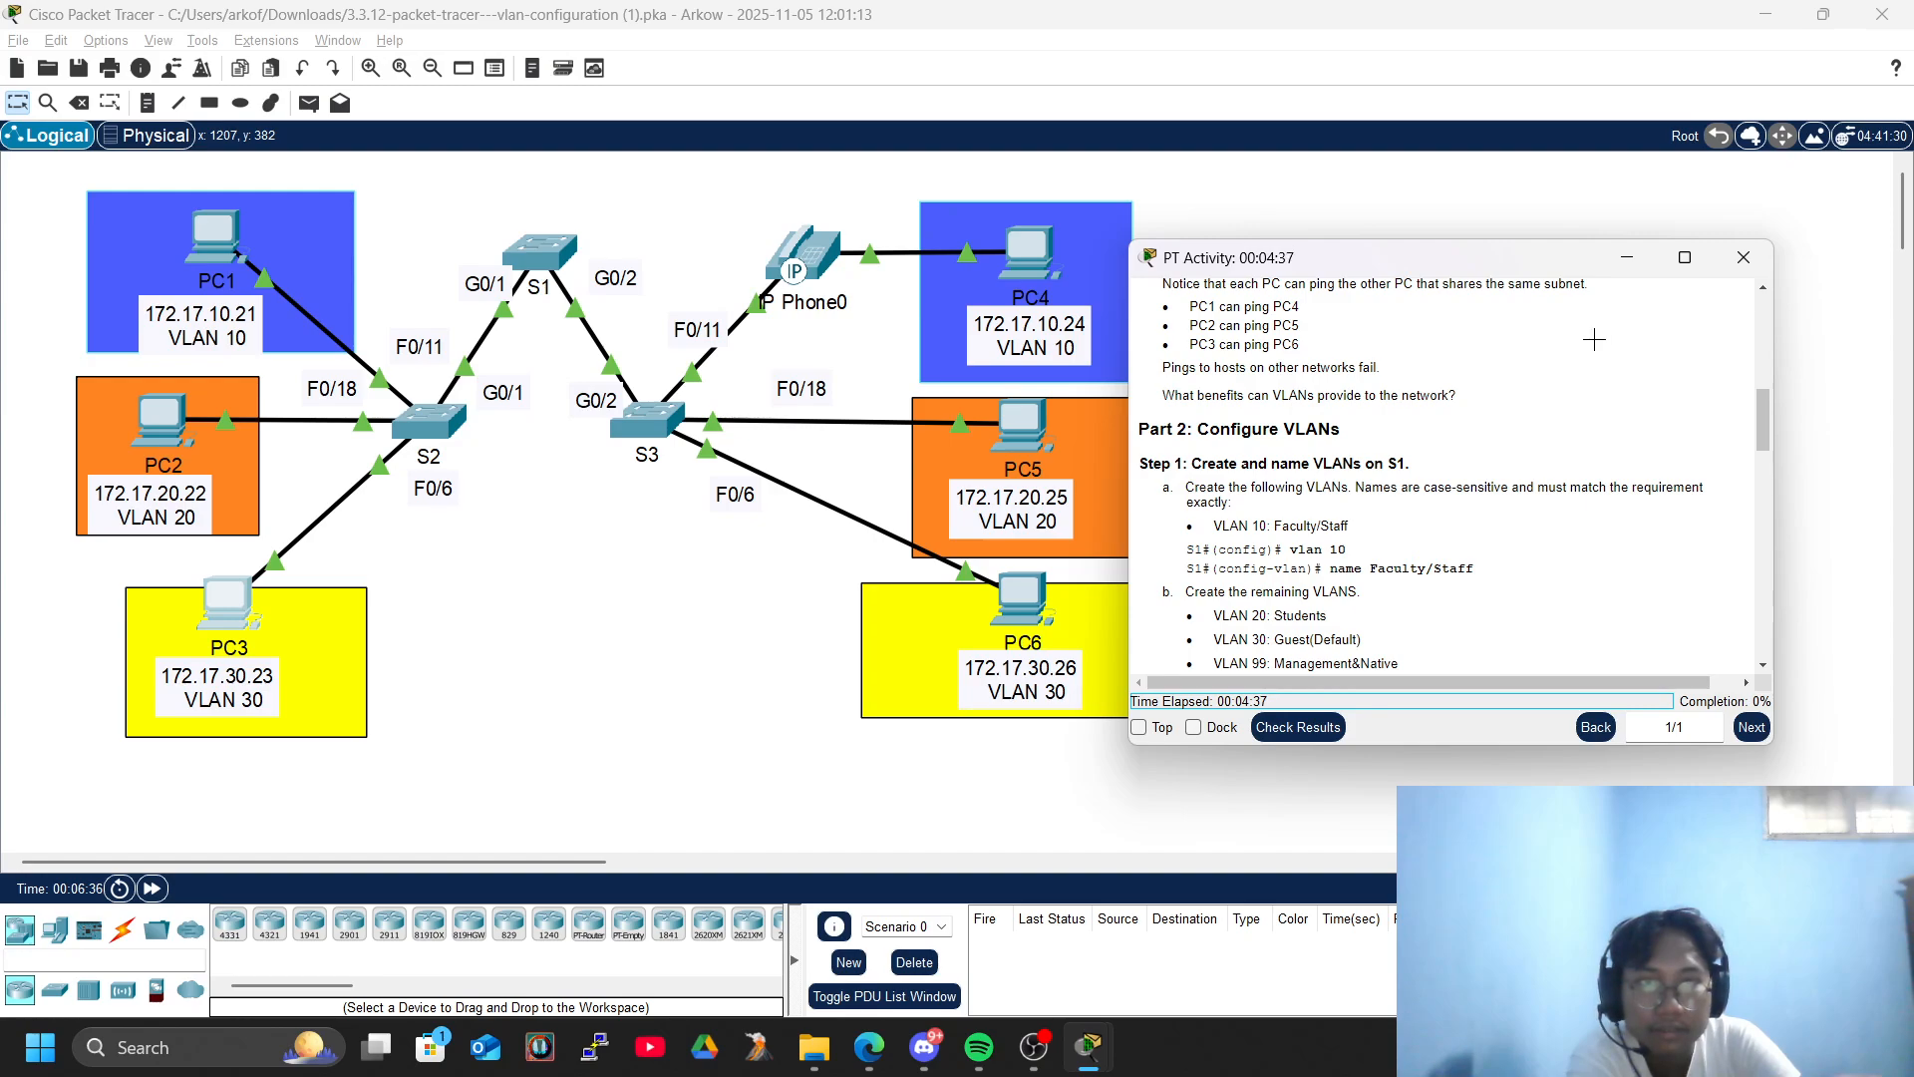
left_click(538, 255)
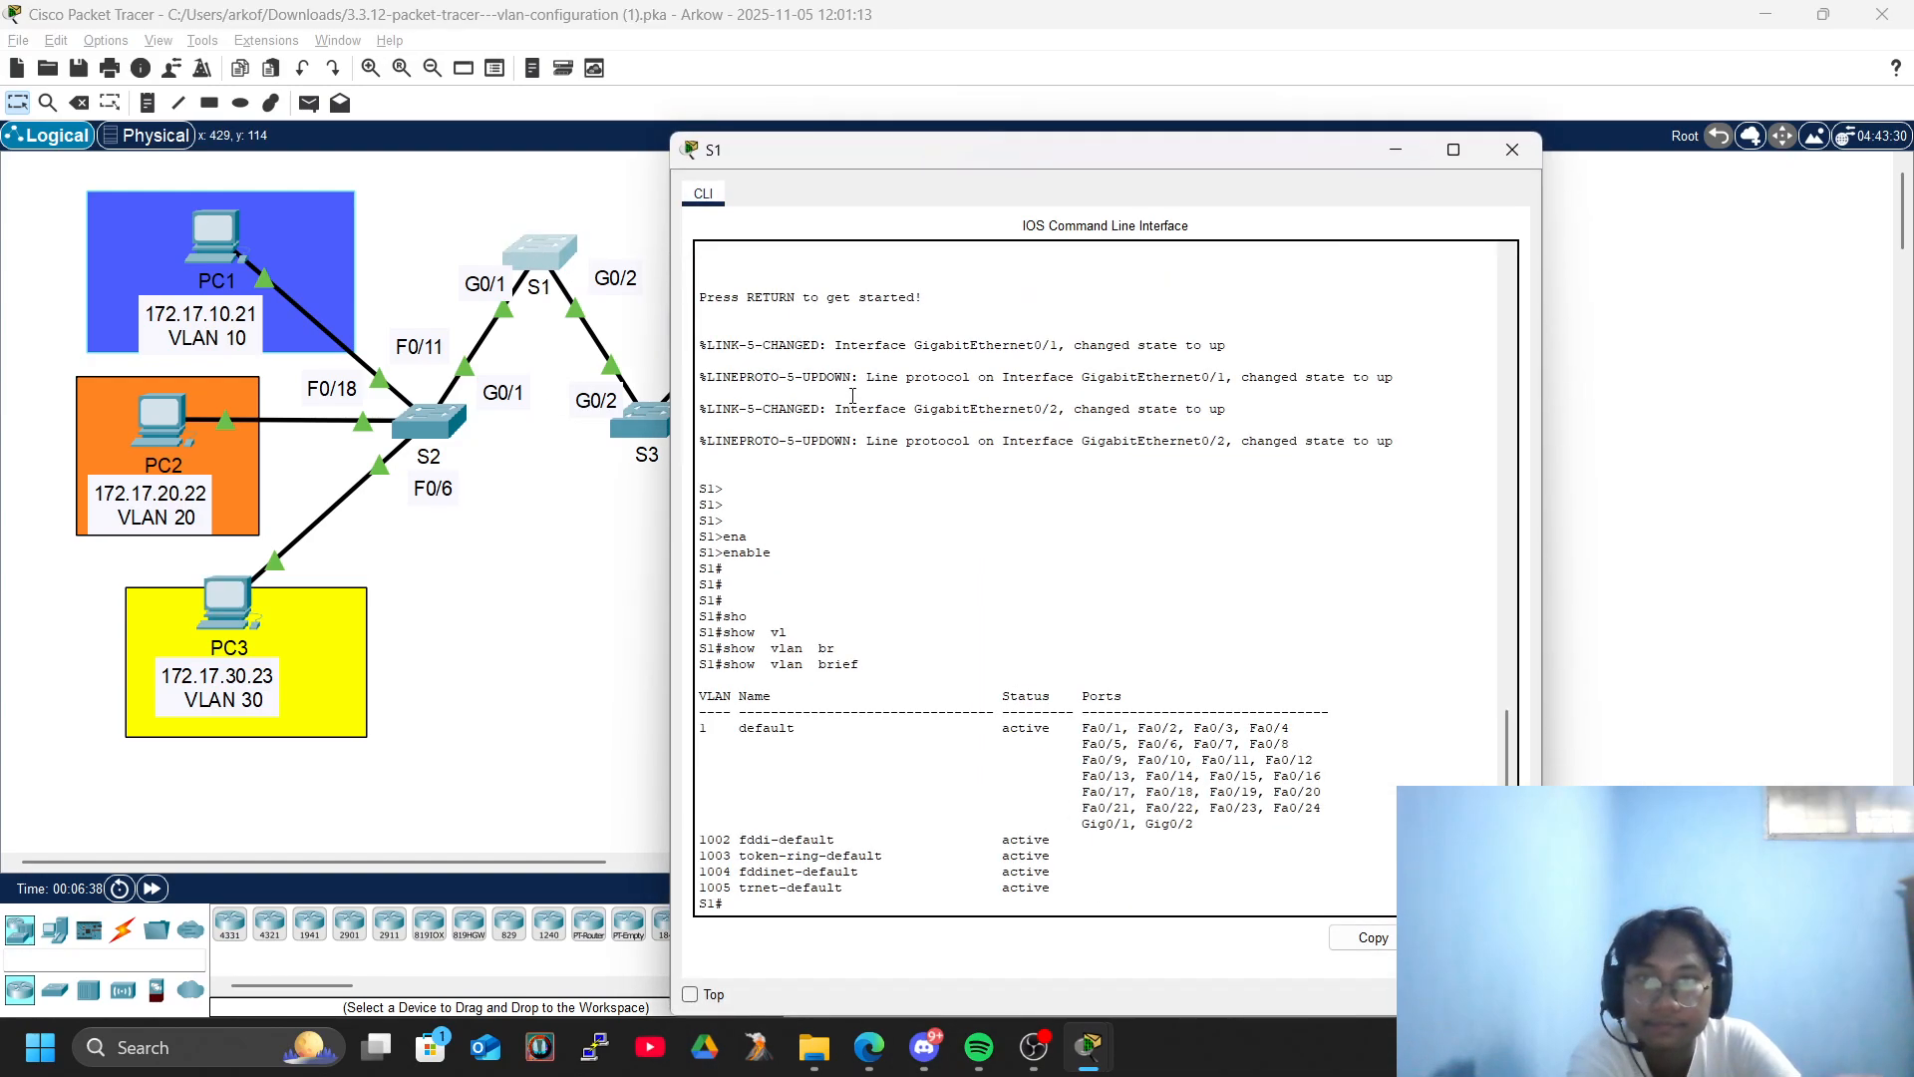
key("Return")
key("Return")
key("Return")
key("Return")
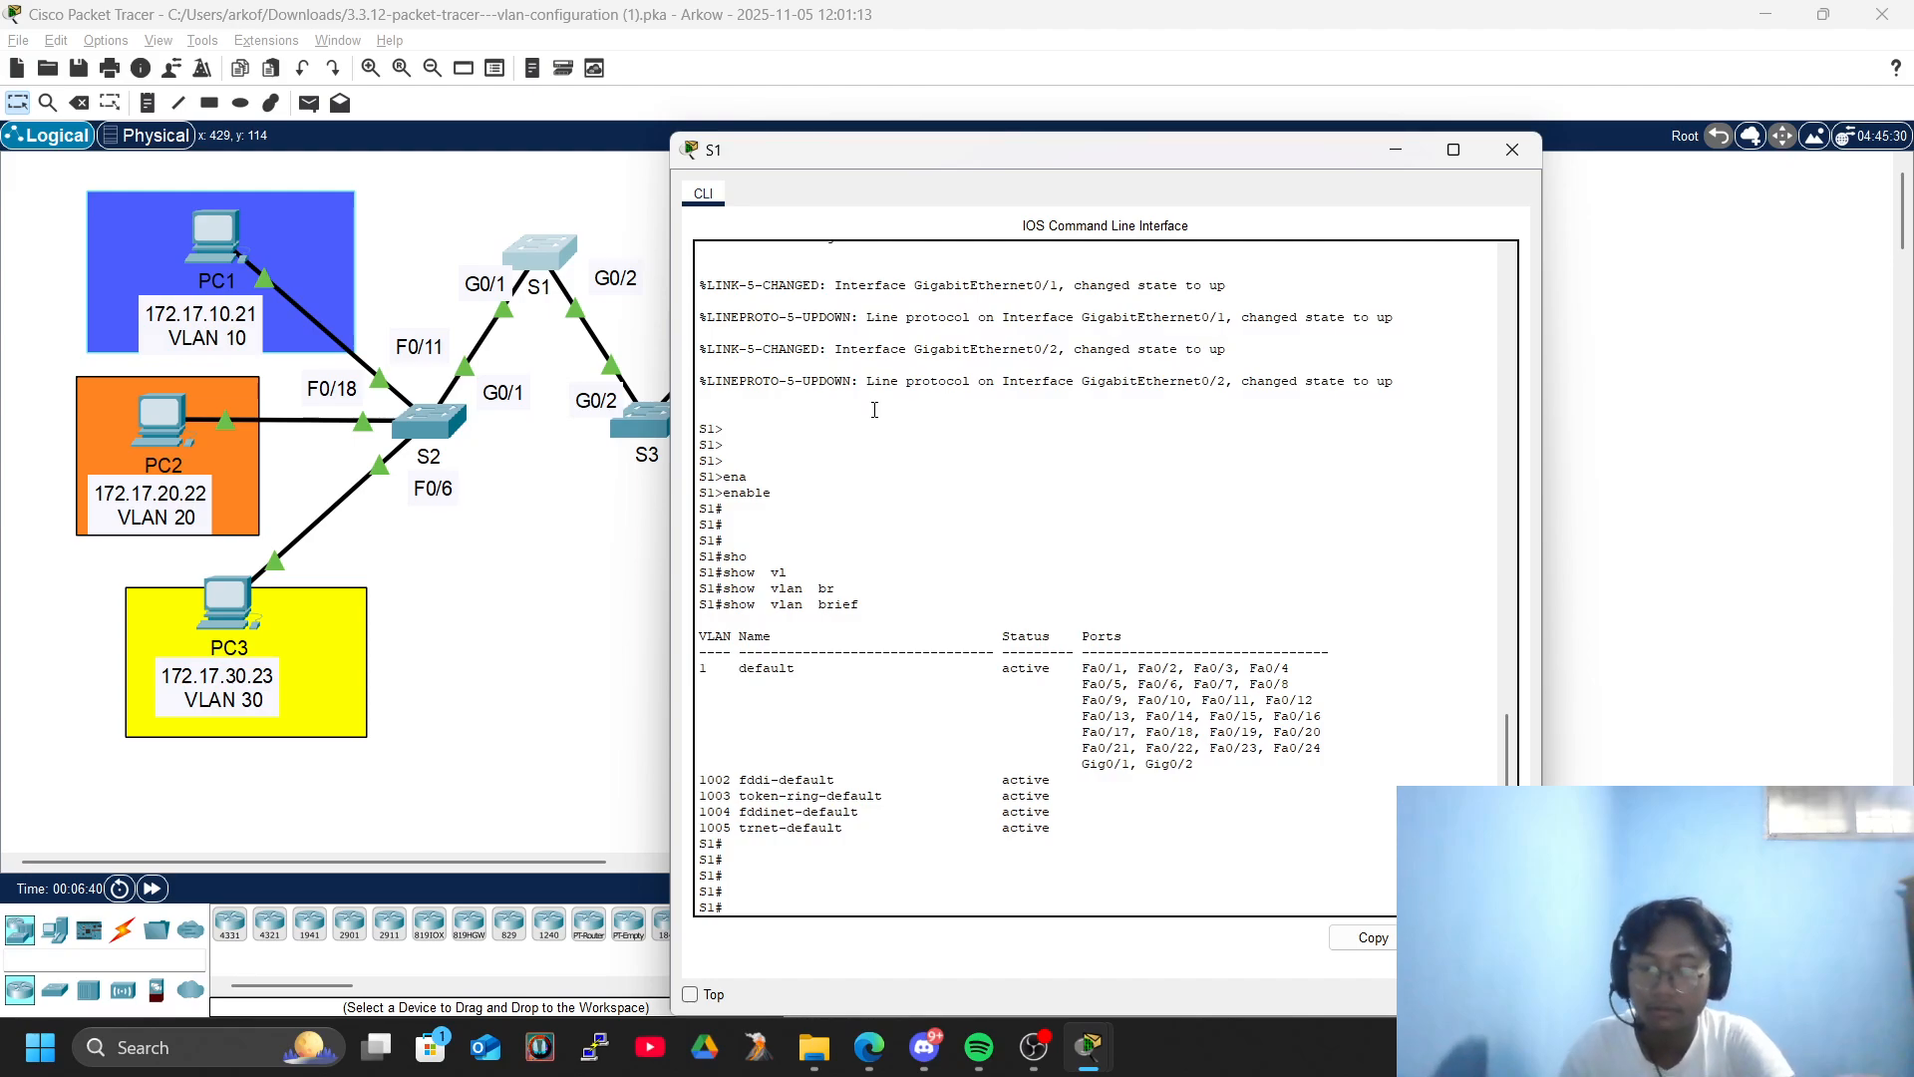
type("conf")
key("Tab")
type("ter")
key("Tab")
key("Return")
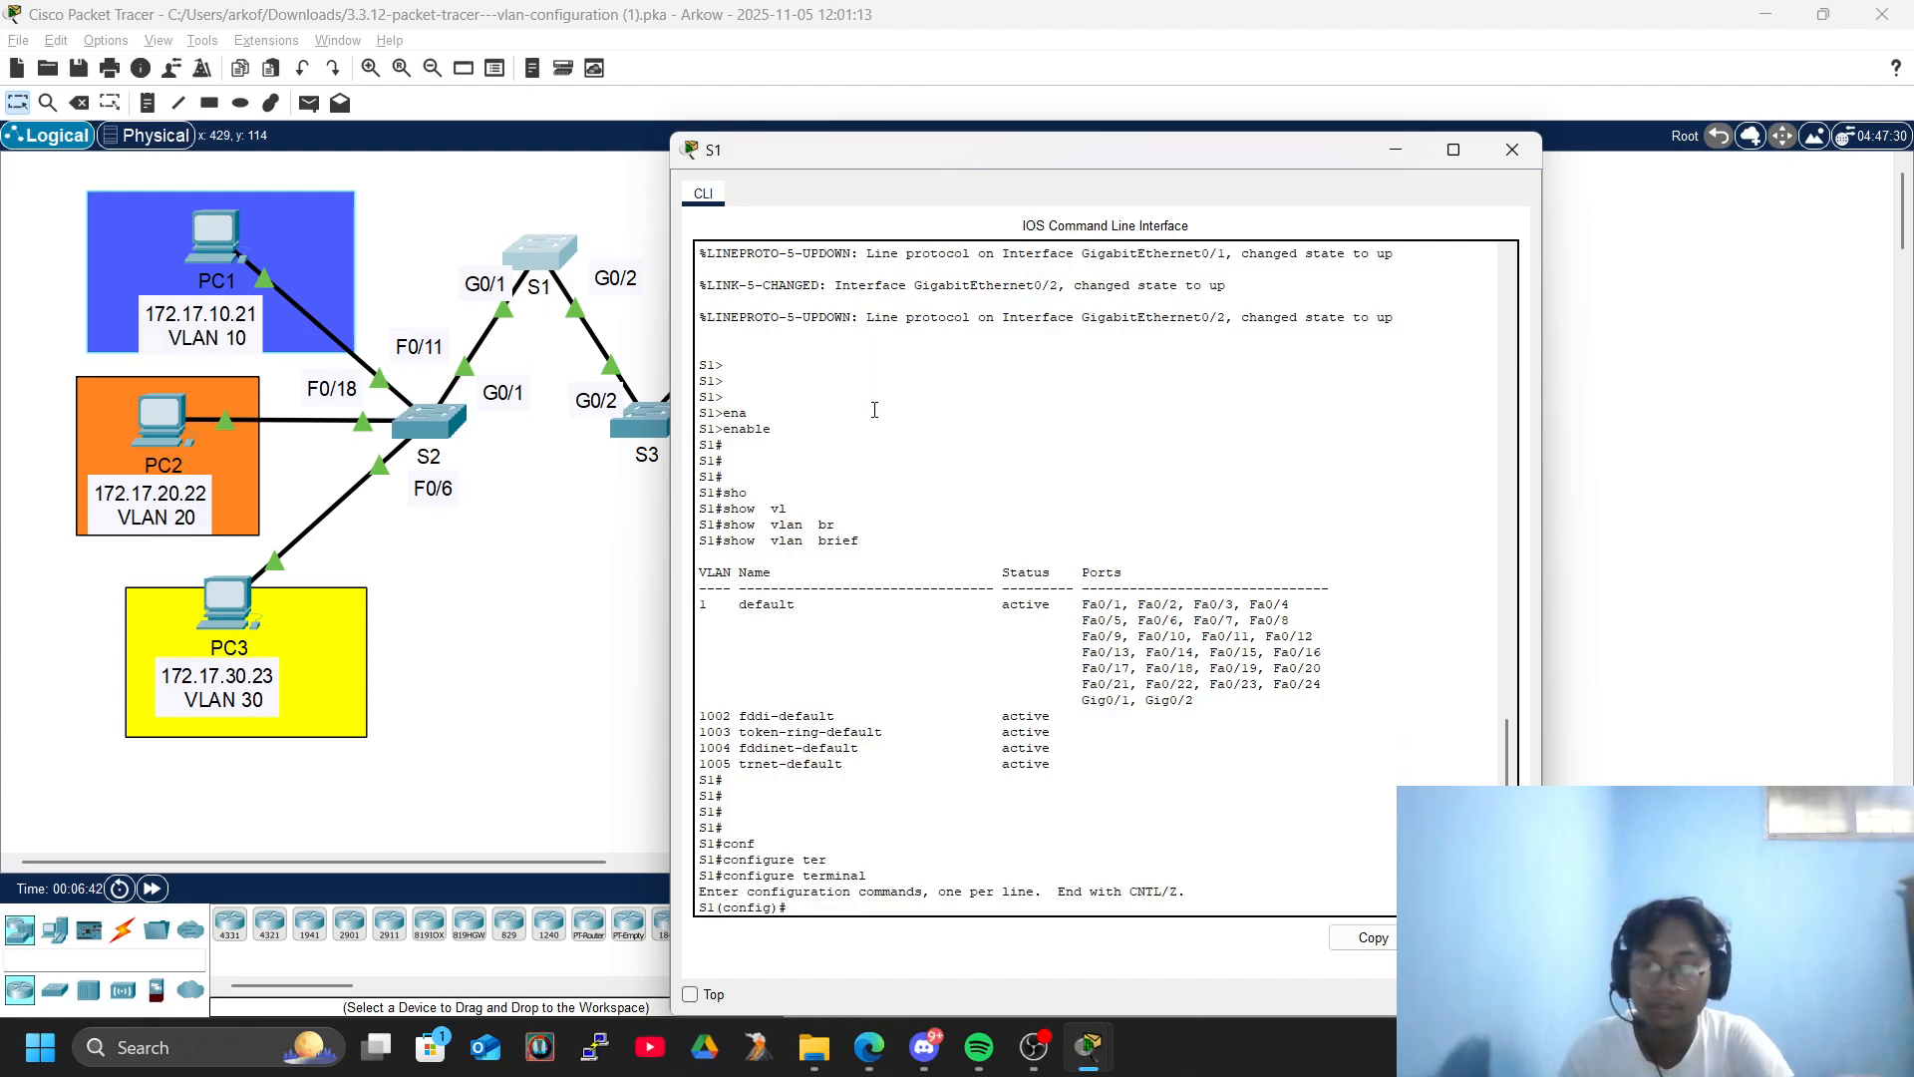
key("Return")
key("Return")
key("Return")
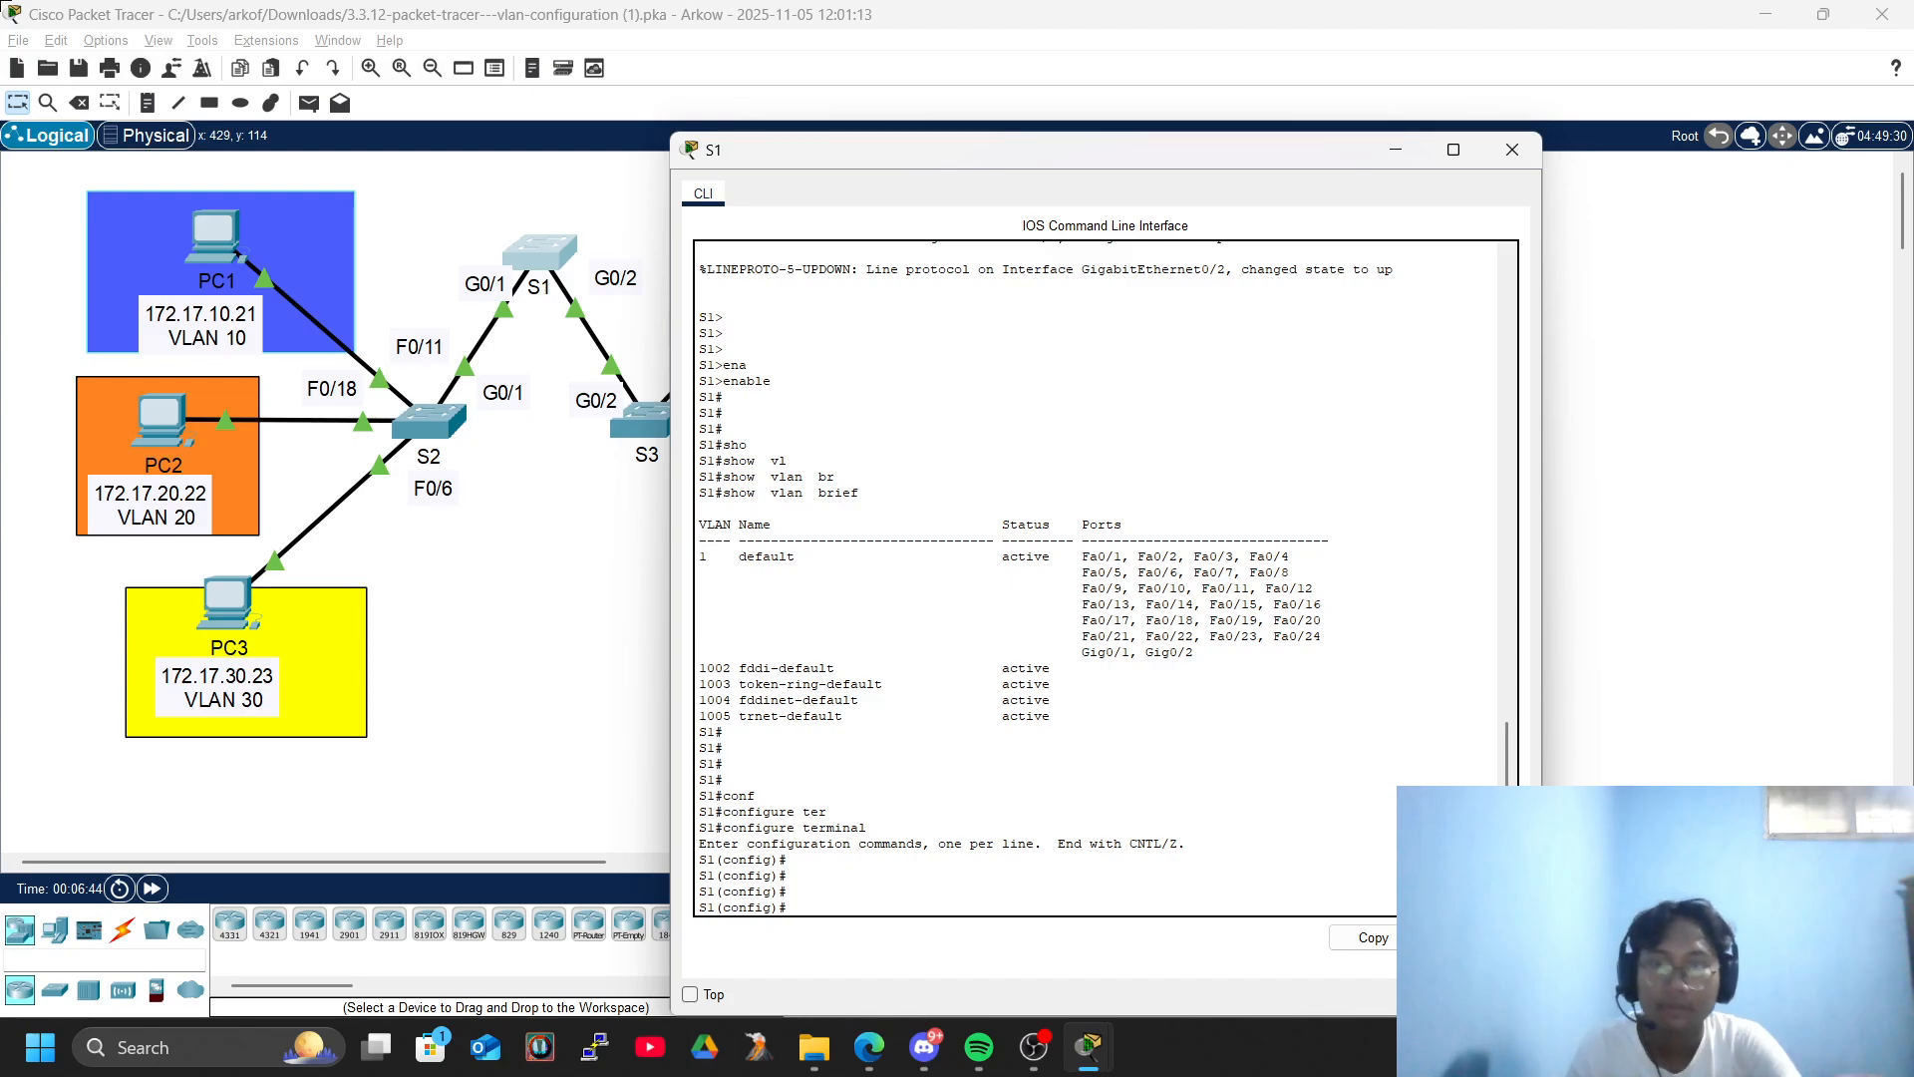
- Move the S1 window clear of the activity instructions and create VLAN 10 on S1
left_click_drag(797, 145, 260, 92)
type("vl")
key("Tab")
type("10")
key("Return")
- Name VLAN 10 on S1 Faculty/Staff, matching the case given in the instructions
type("nam")
key("Tab")
key("alt+Tab")
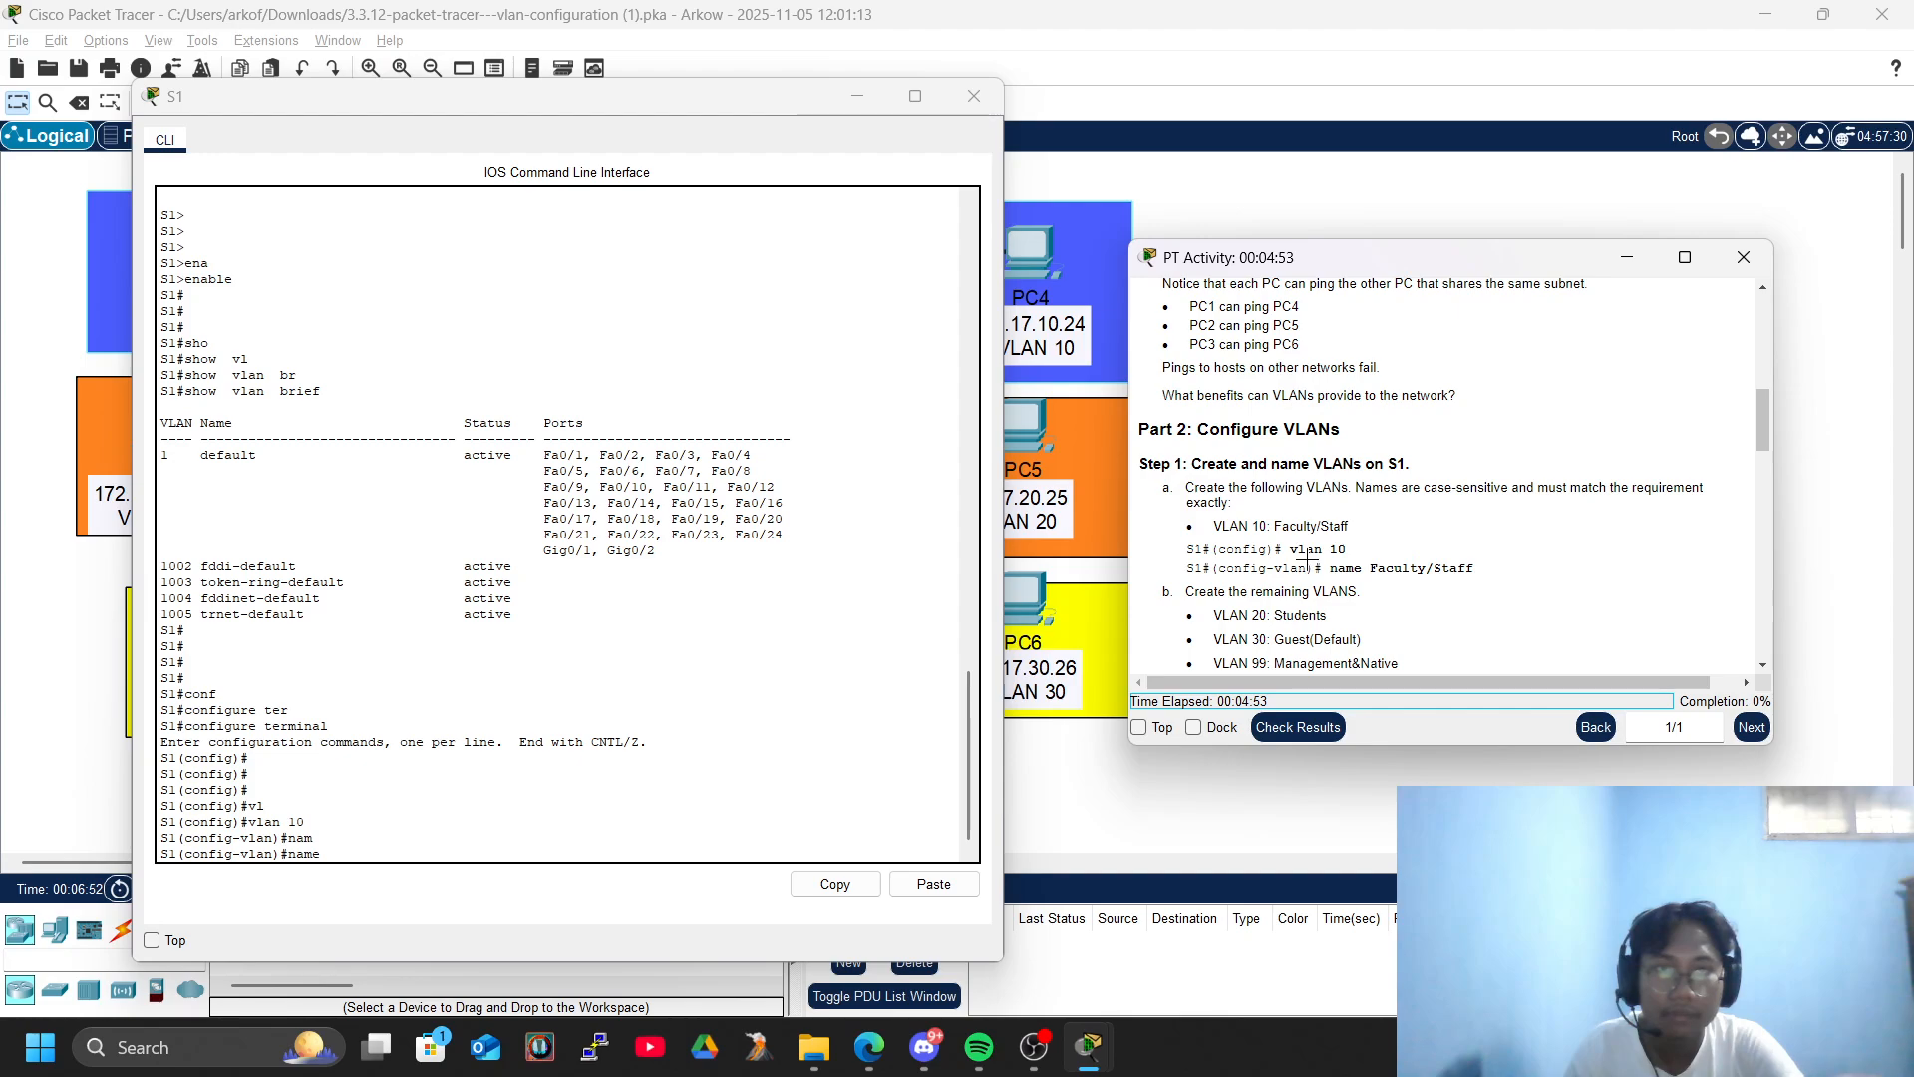
left_click(459, 856)
type("Facul;")
type("lty/staf")
type("f")
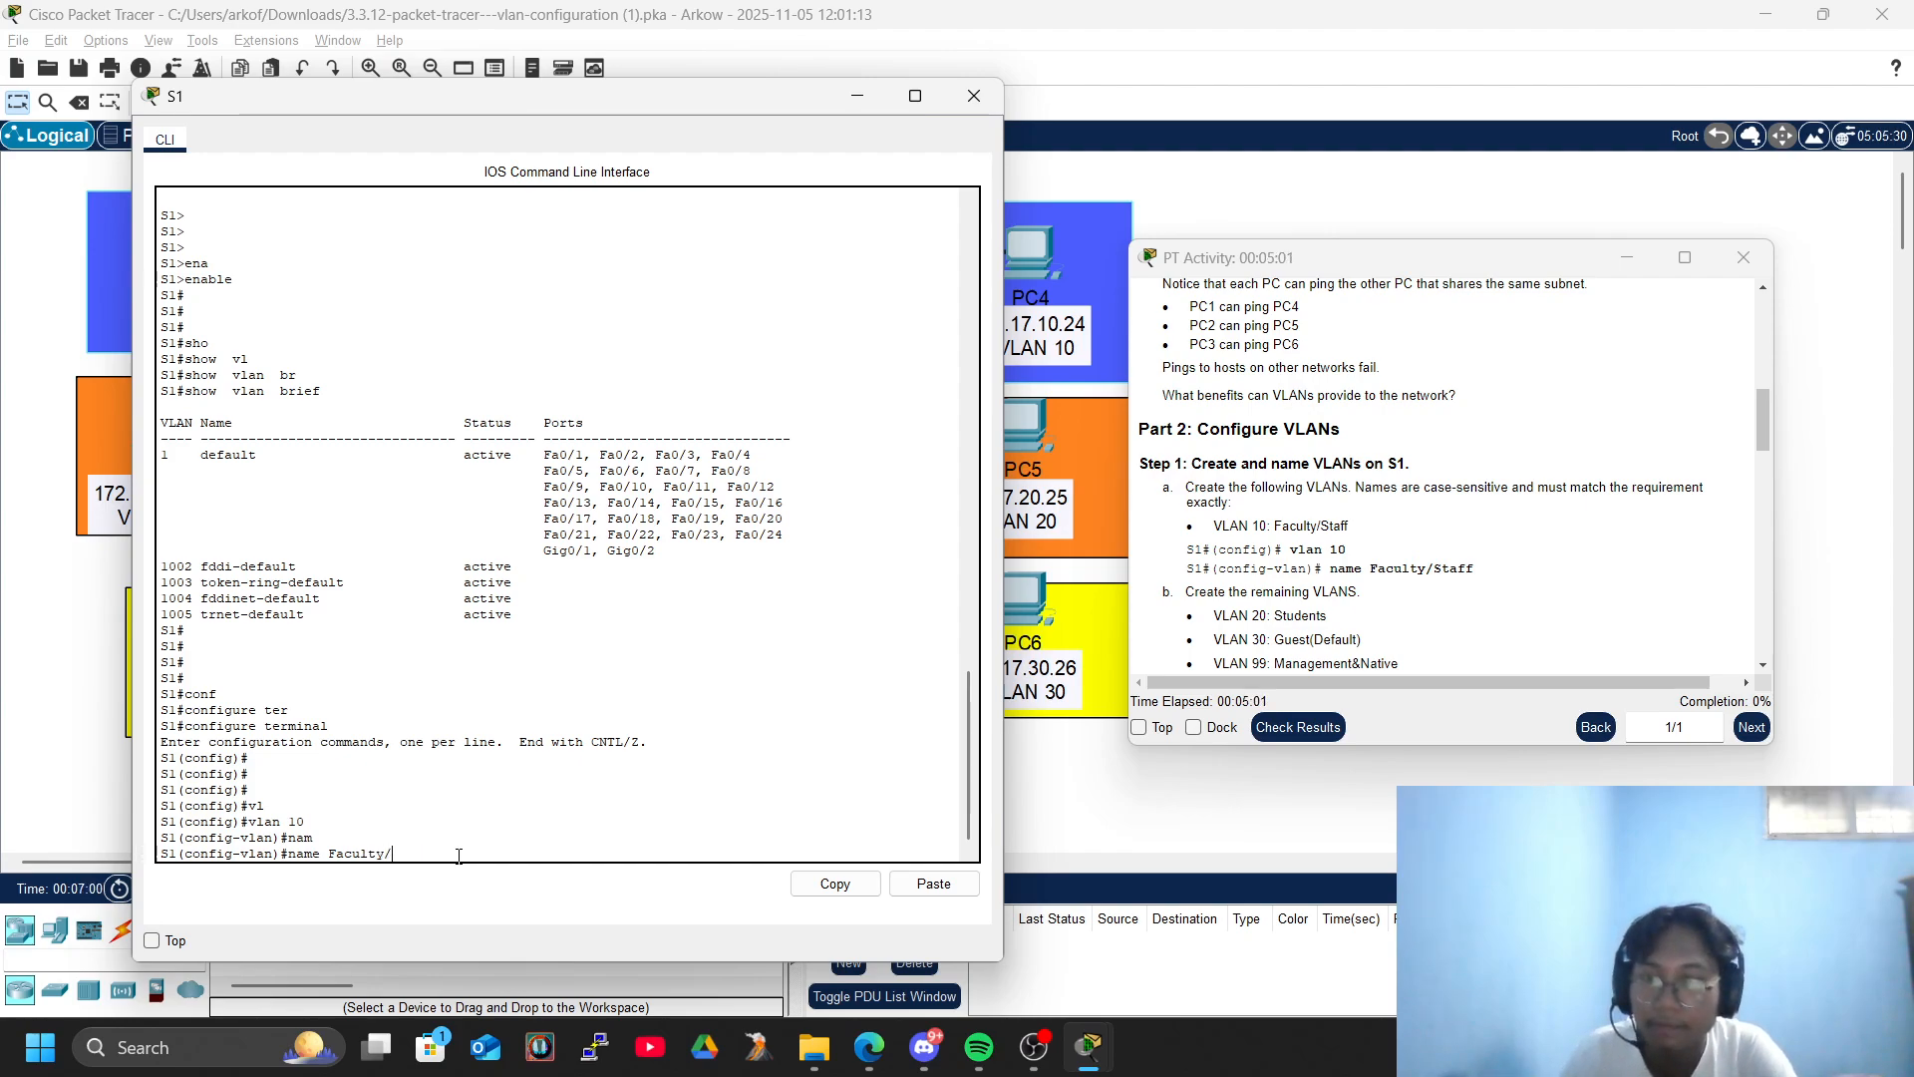
key("BackSpace")
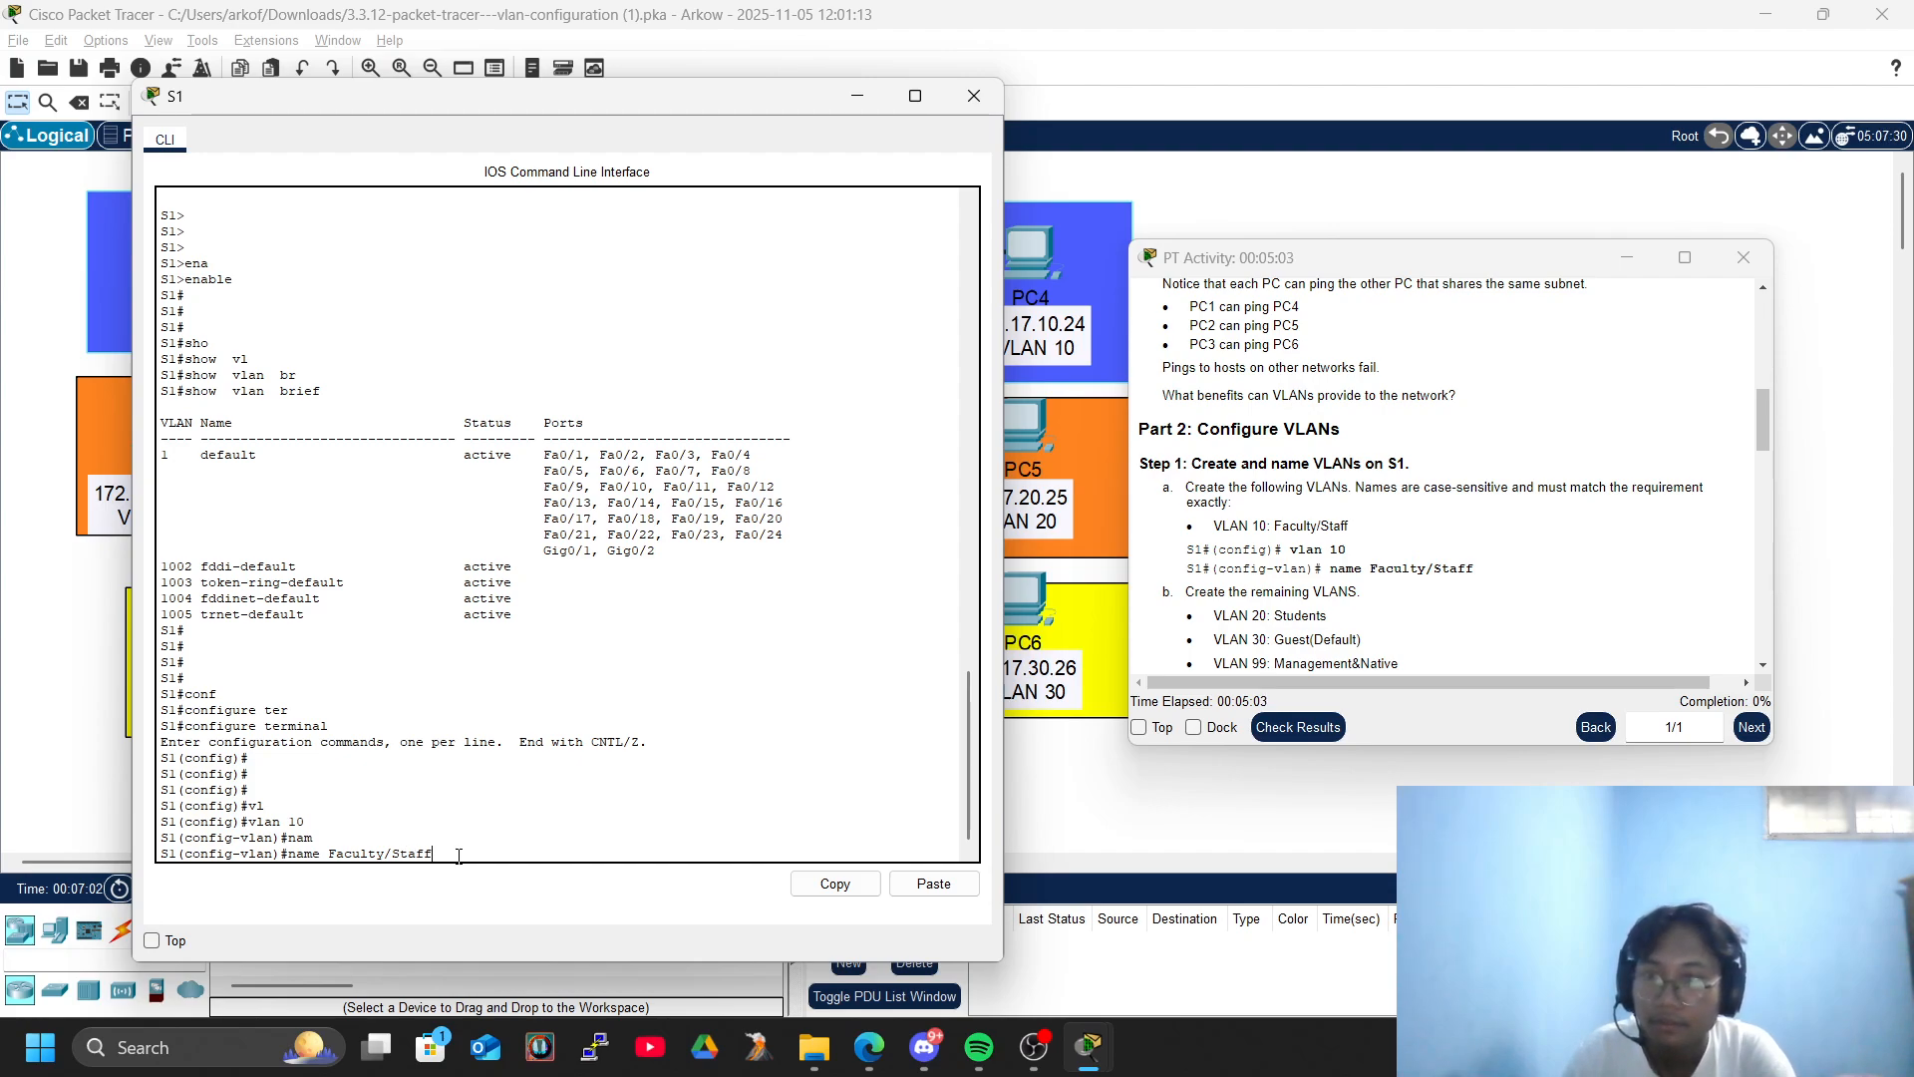
key("Return")
key("Return")
key("Return")
key("Return")
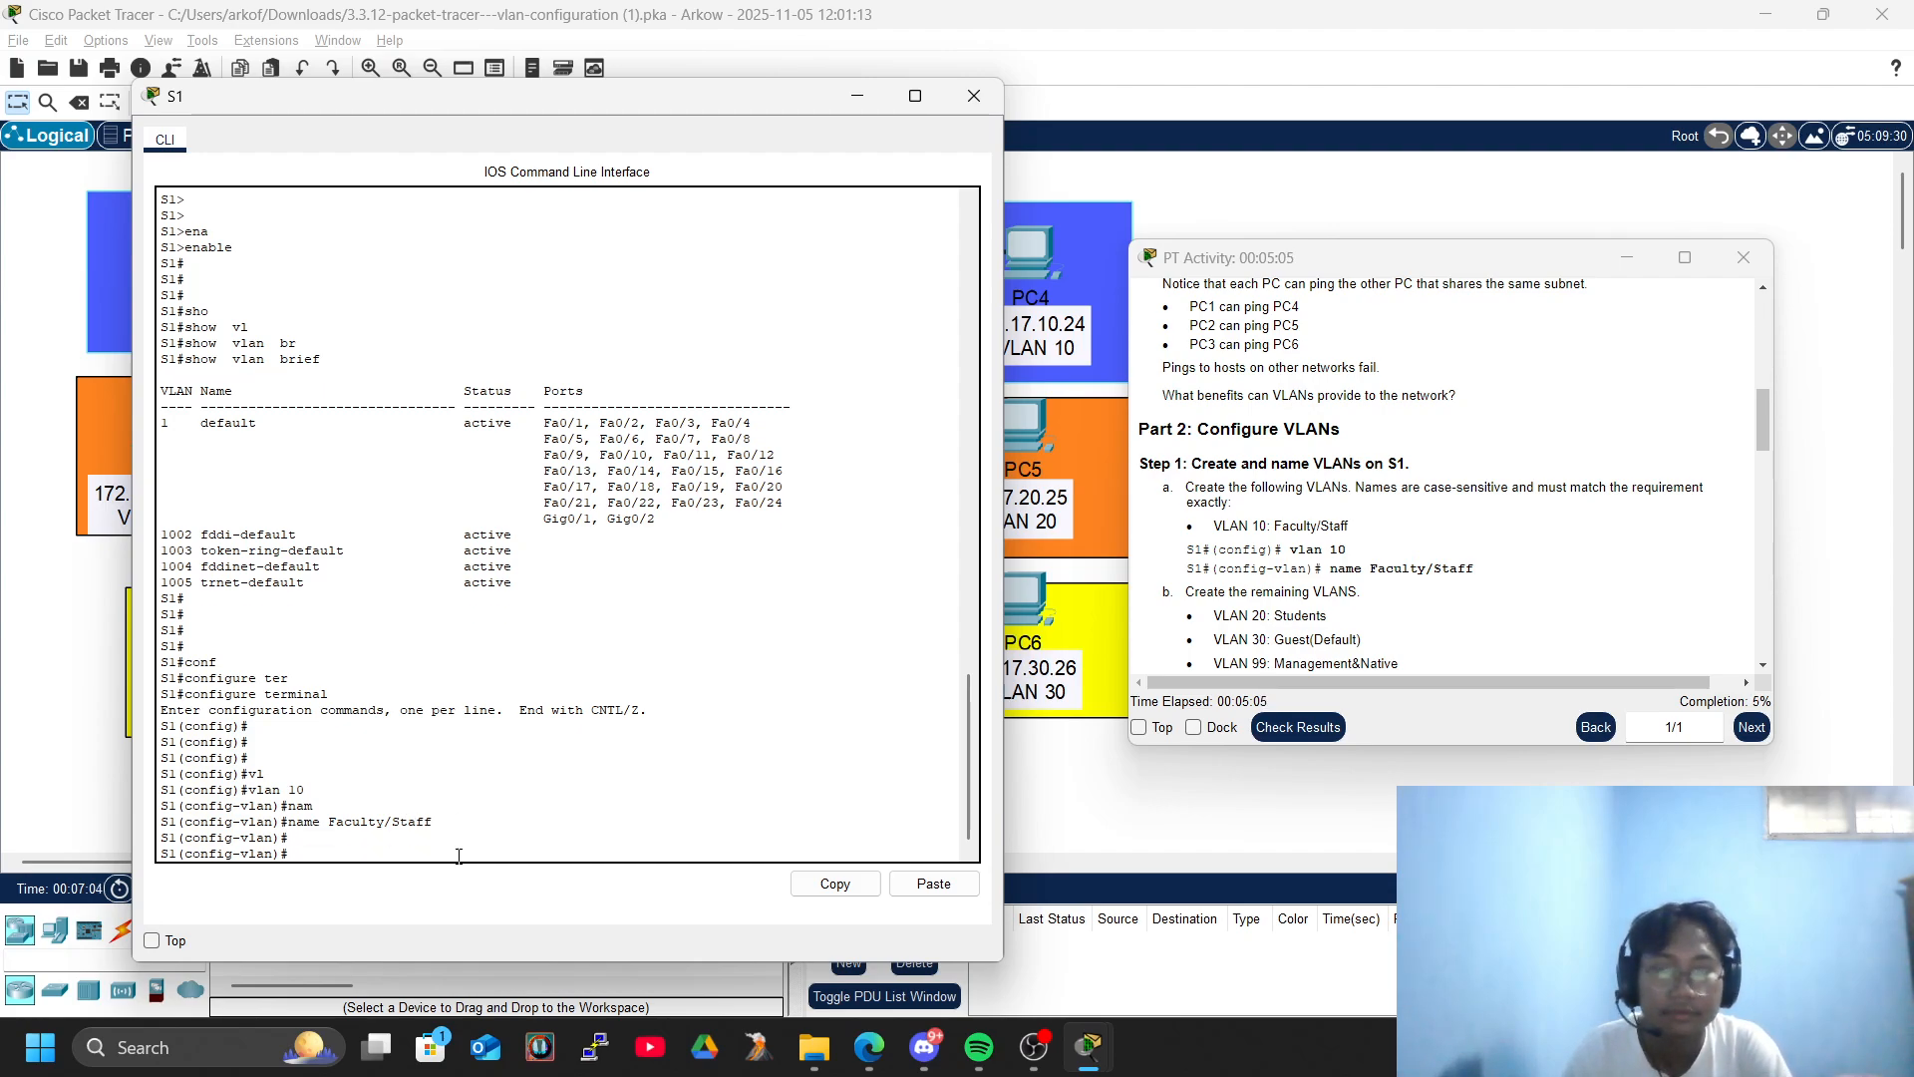
- Create VLAN 20 on S1 and name it Students
type("vla")
key("Tab")
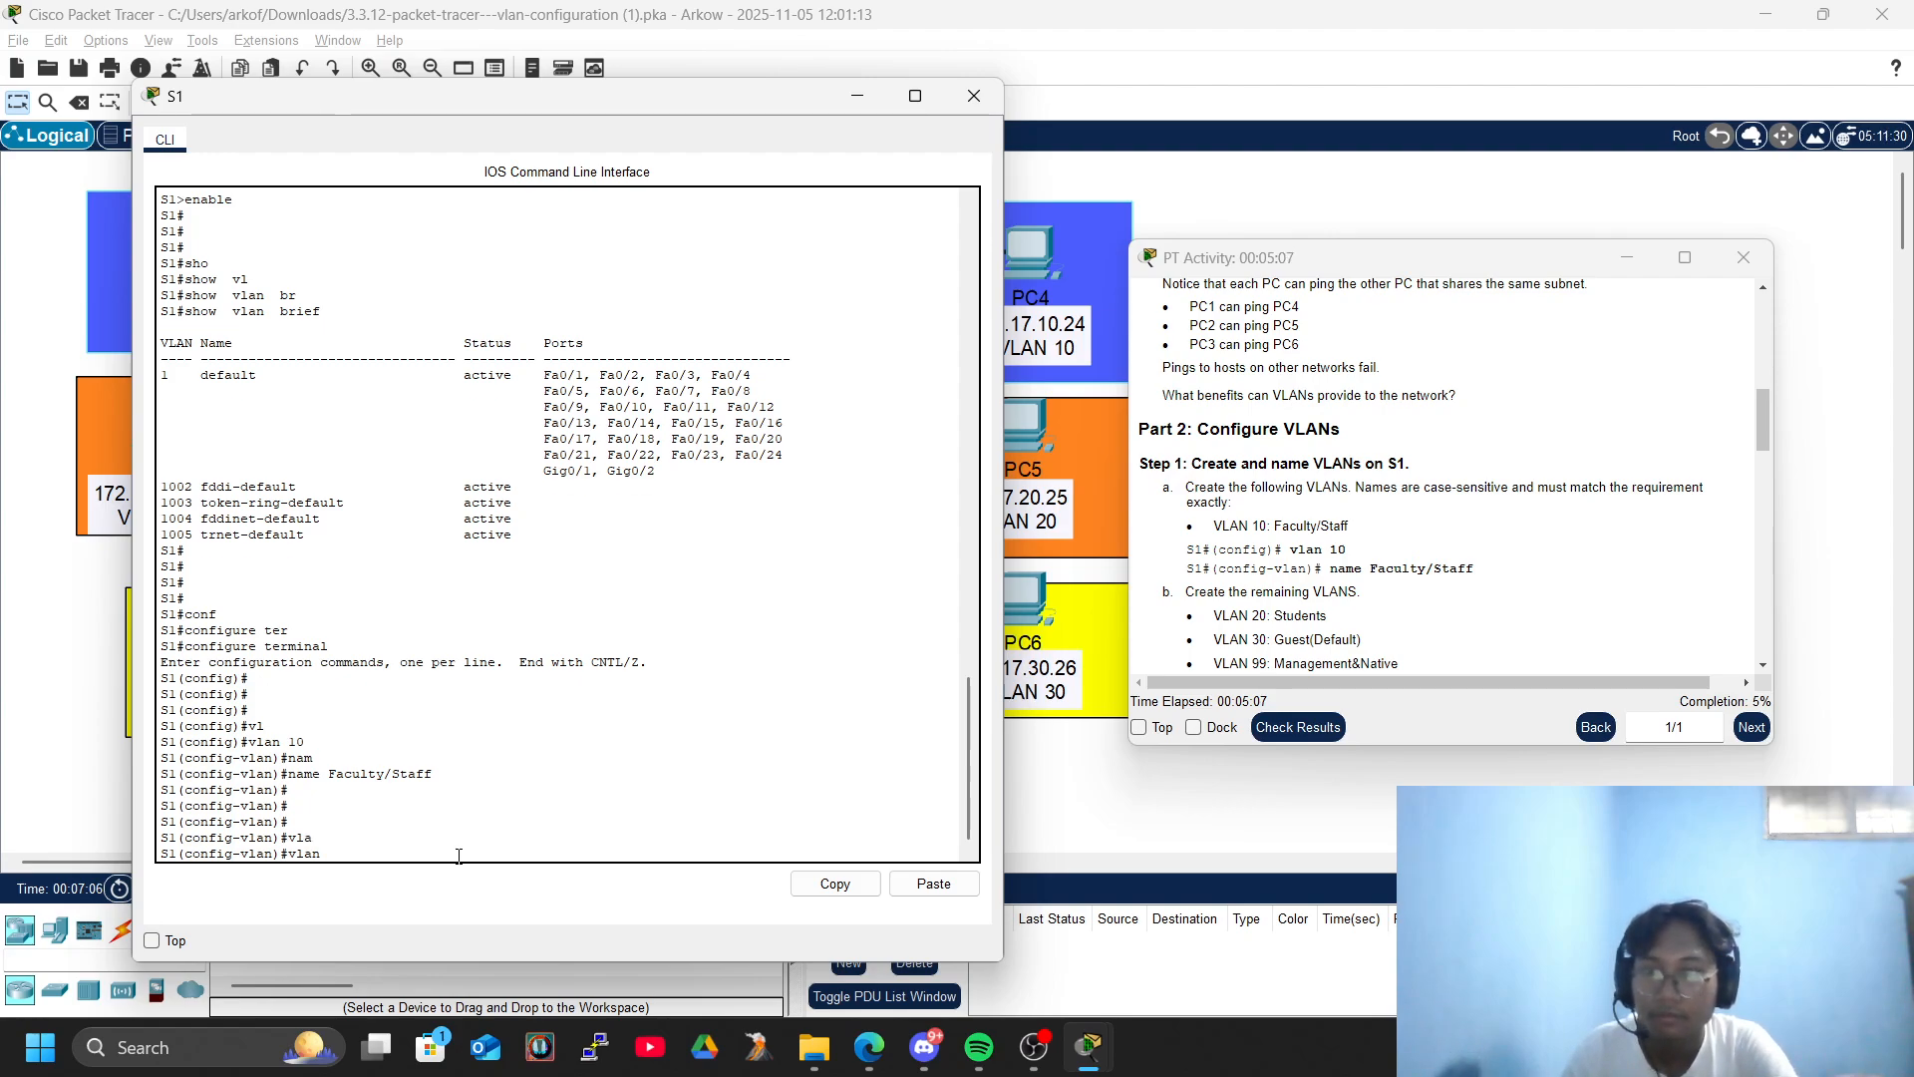
type("20")
key("Return")
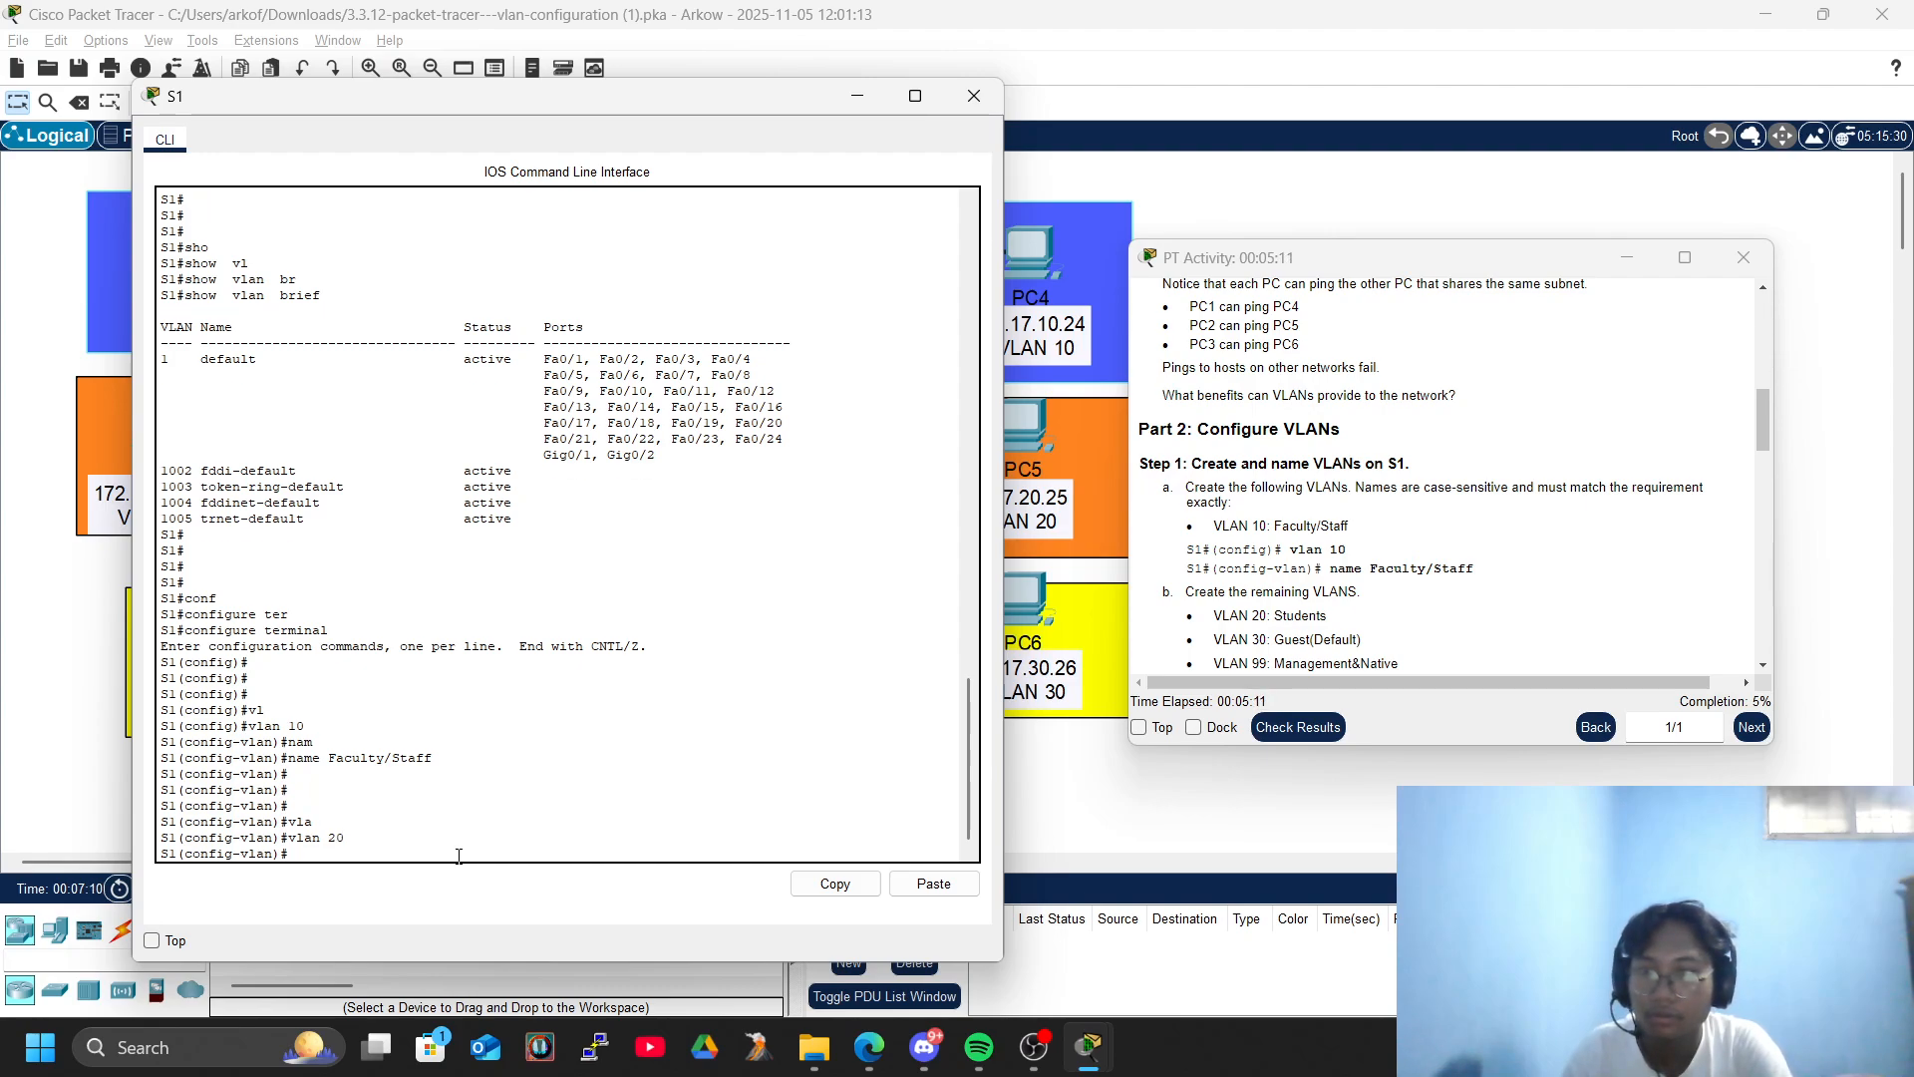
type("na")
key("Return")
type("name Students")
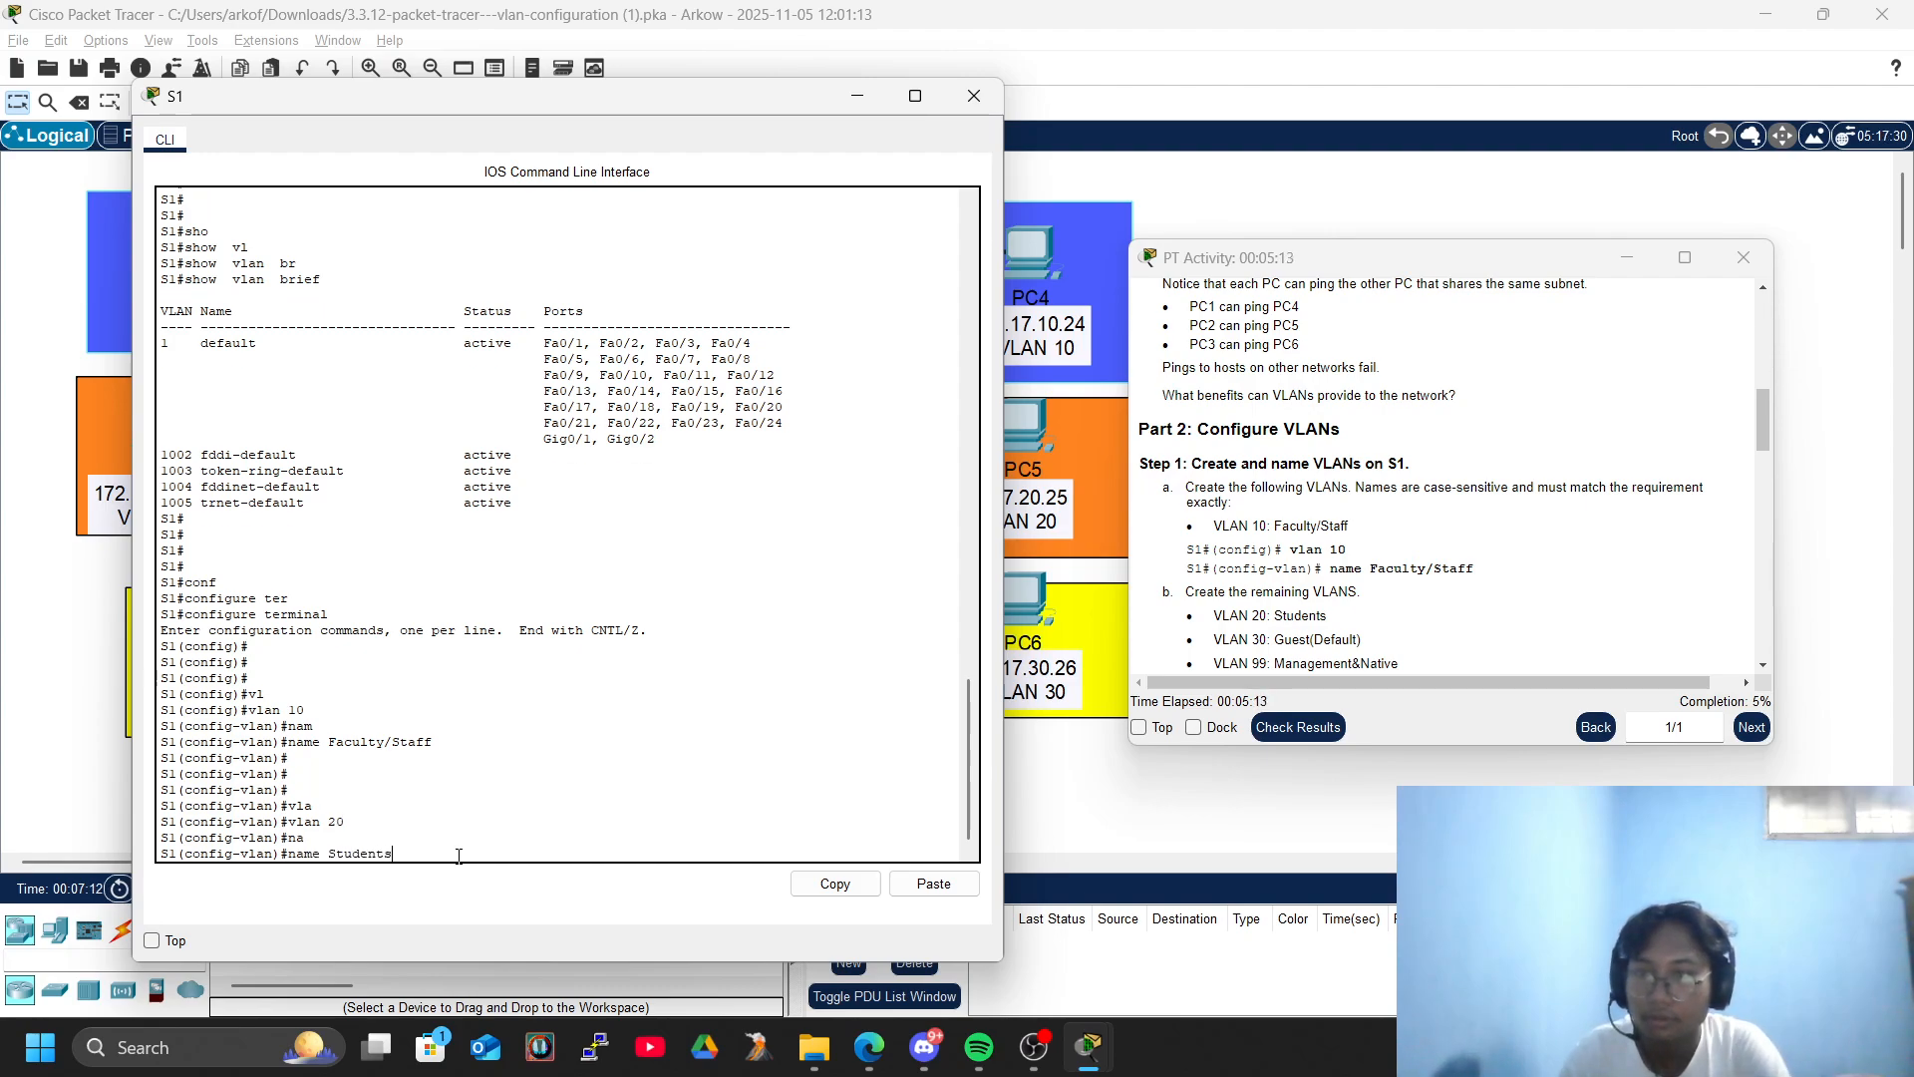
key("Return")
key("Return")
key("Return")
key("Return")
key("Return")
key("Return")
key("Return")
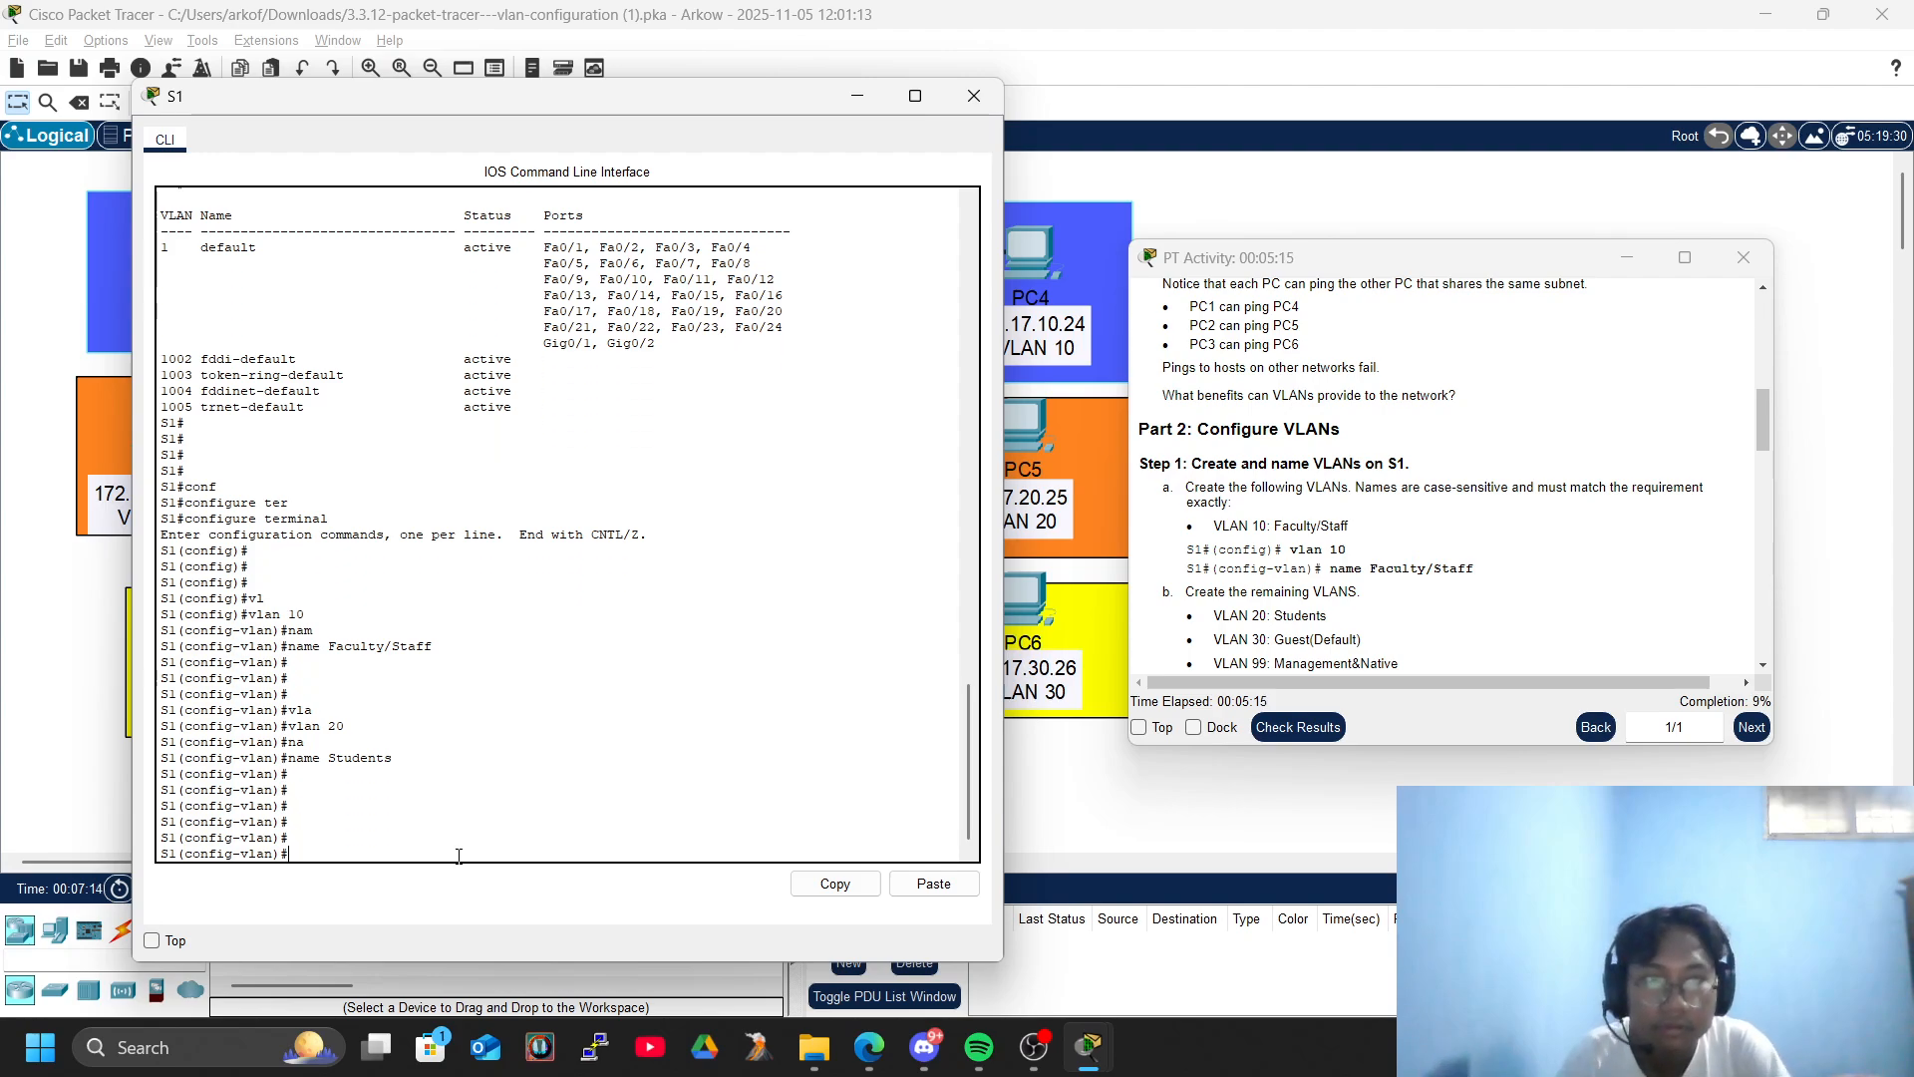
- Create VLAN 30 on S1 and name it Guest(Default)
type("vlan 30")
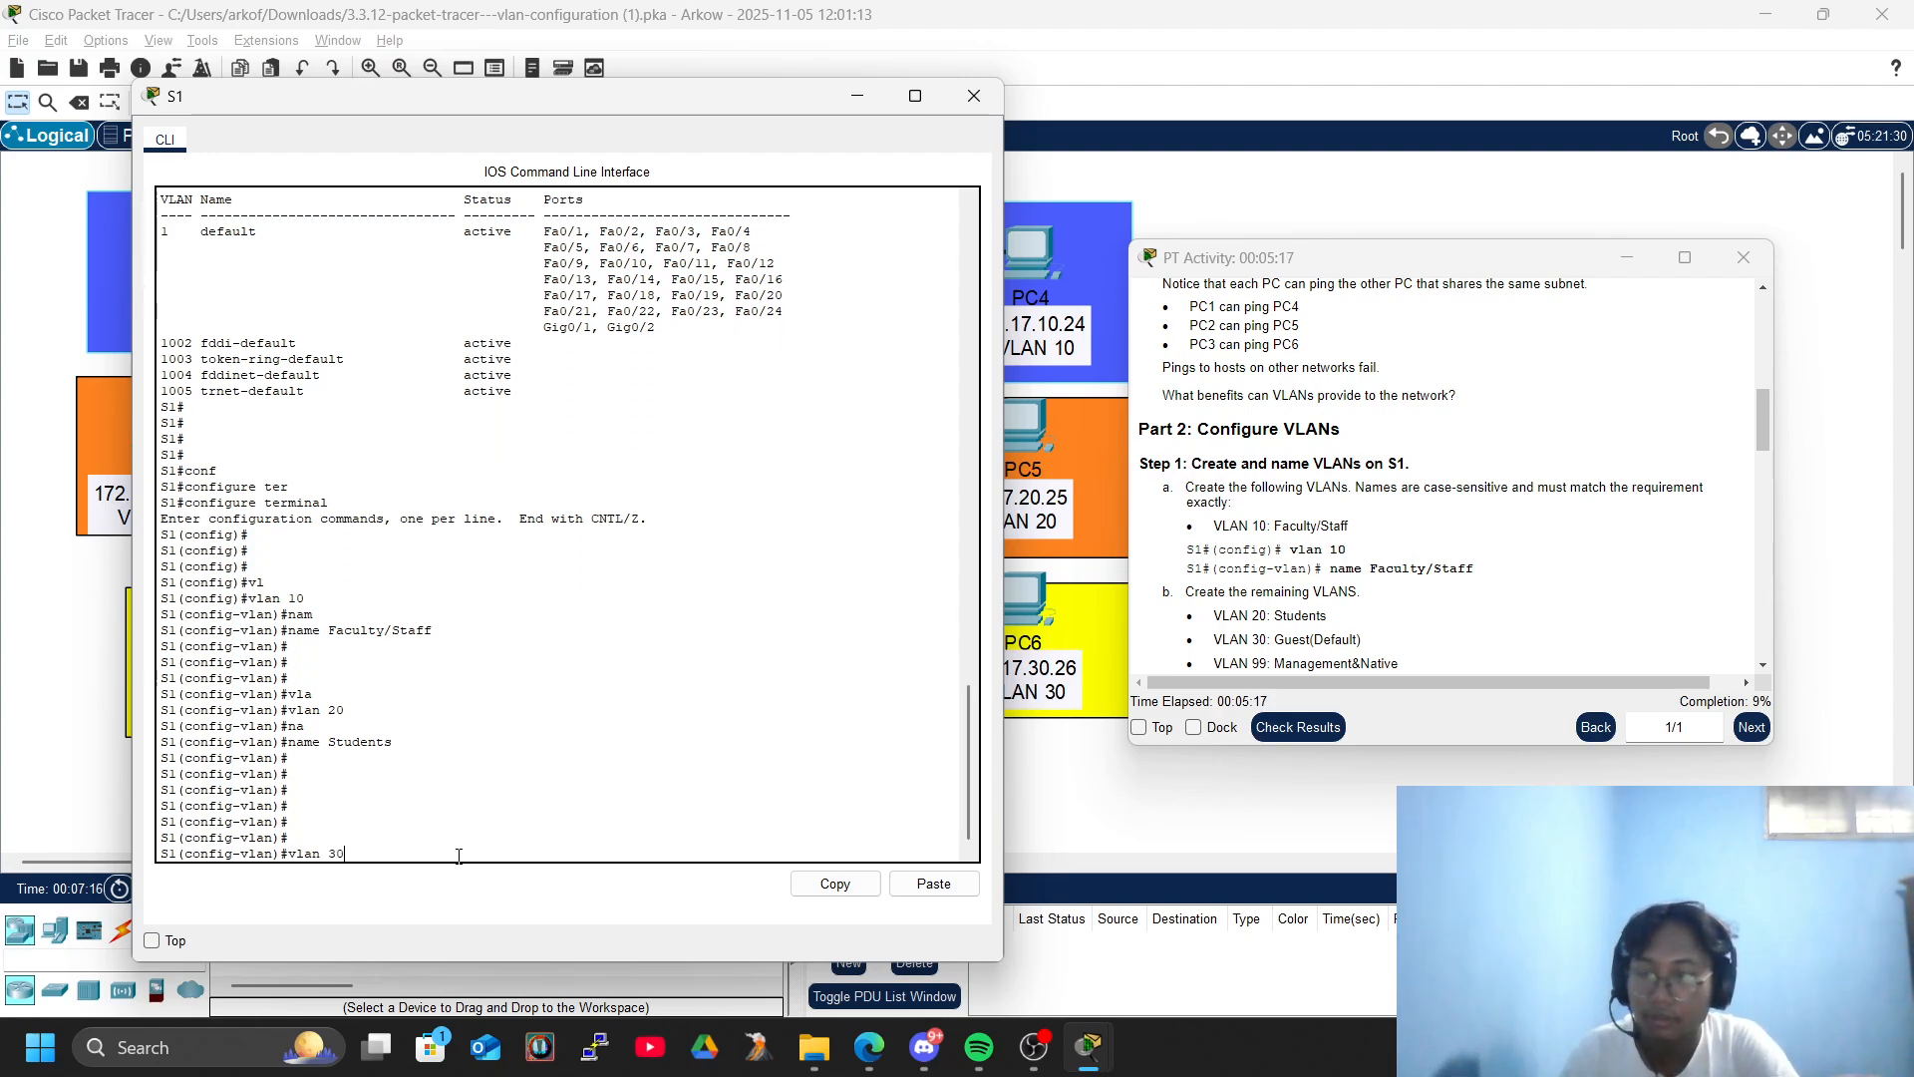
key("Return")
type("name Guest")
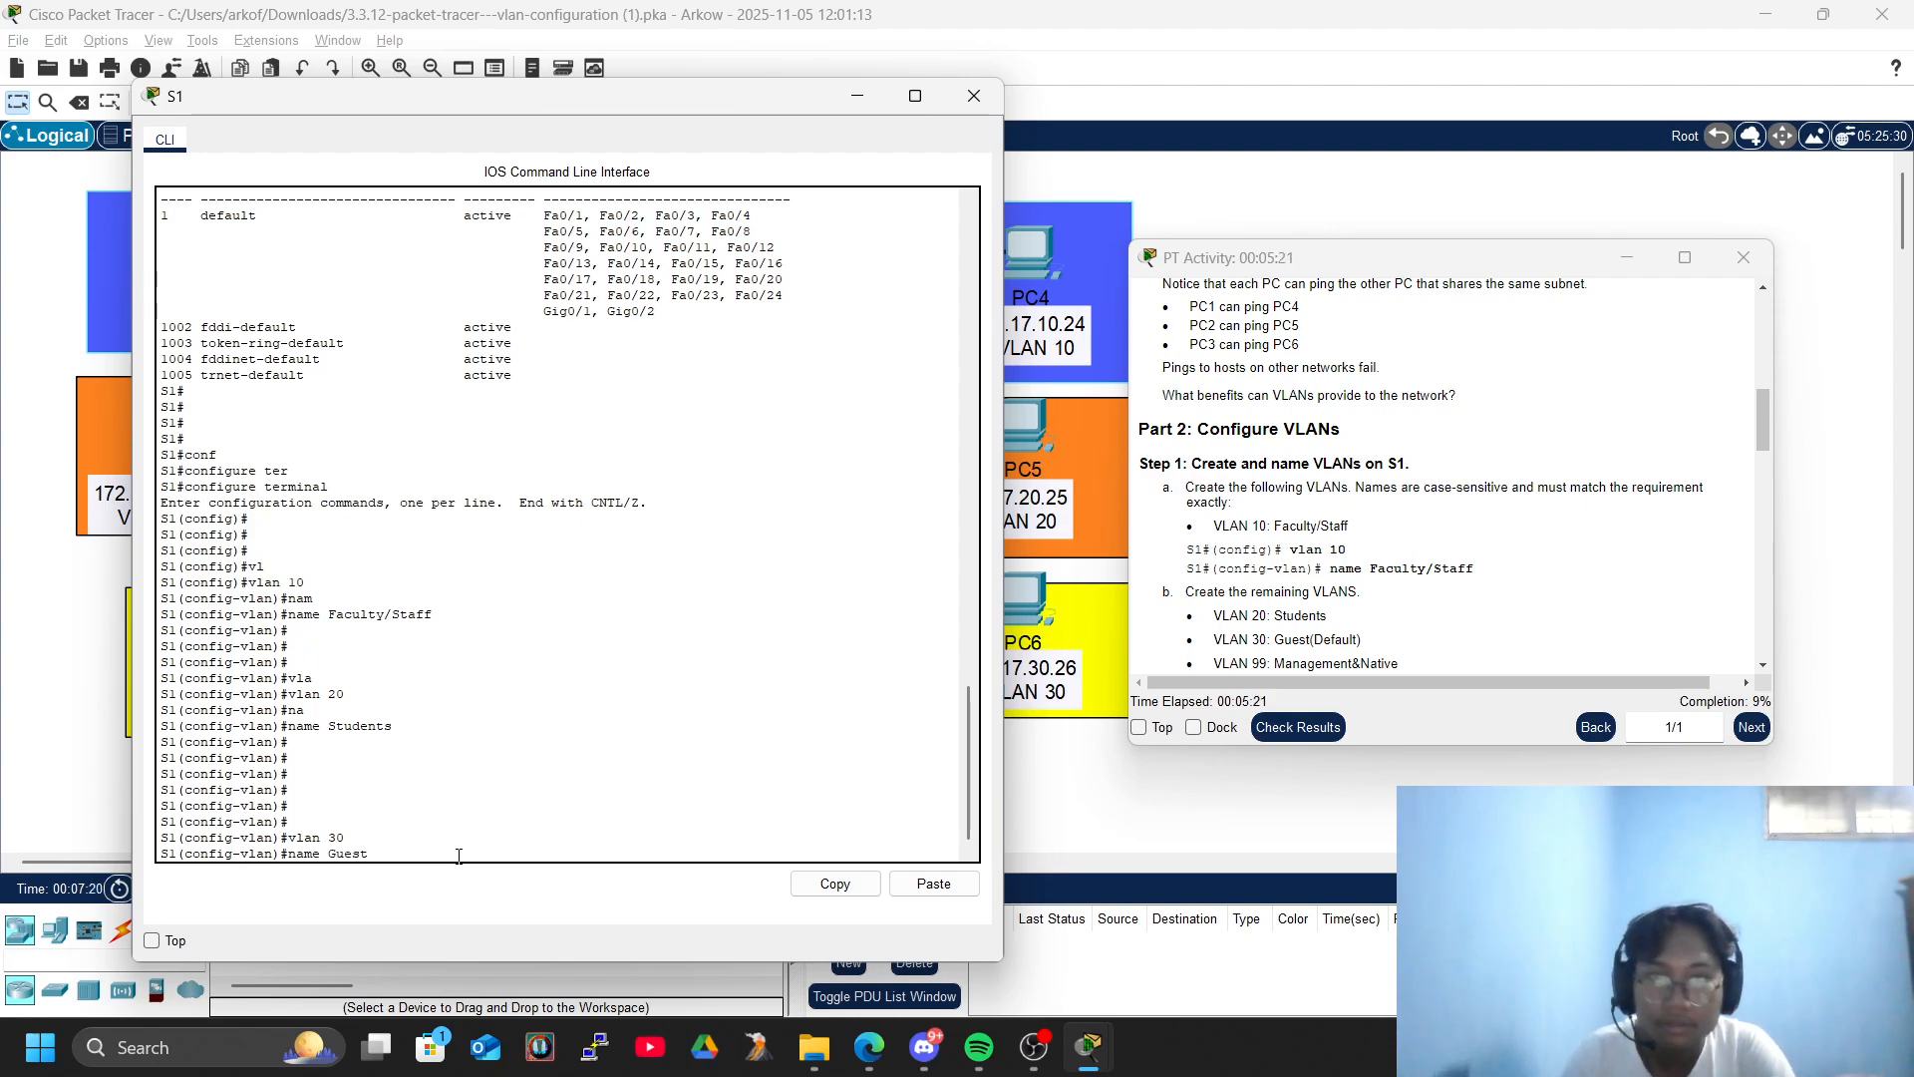
type("(Default")
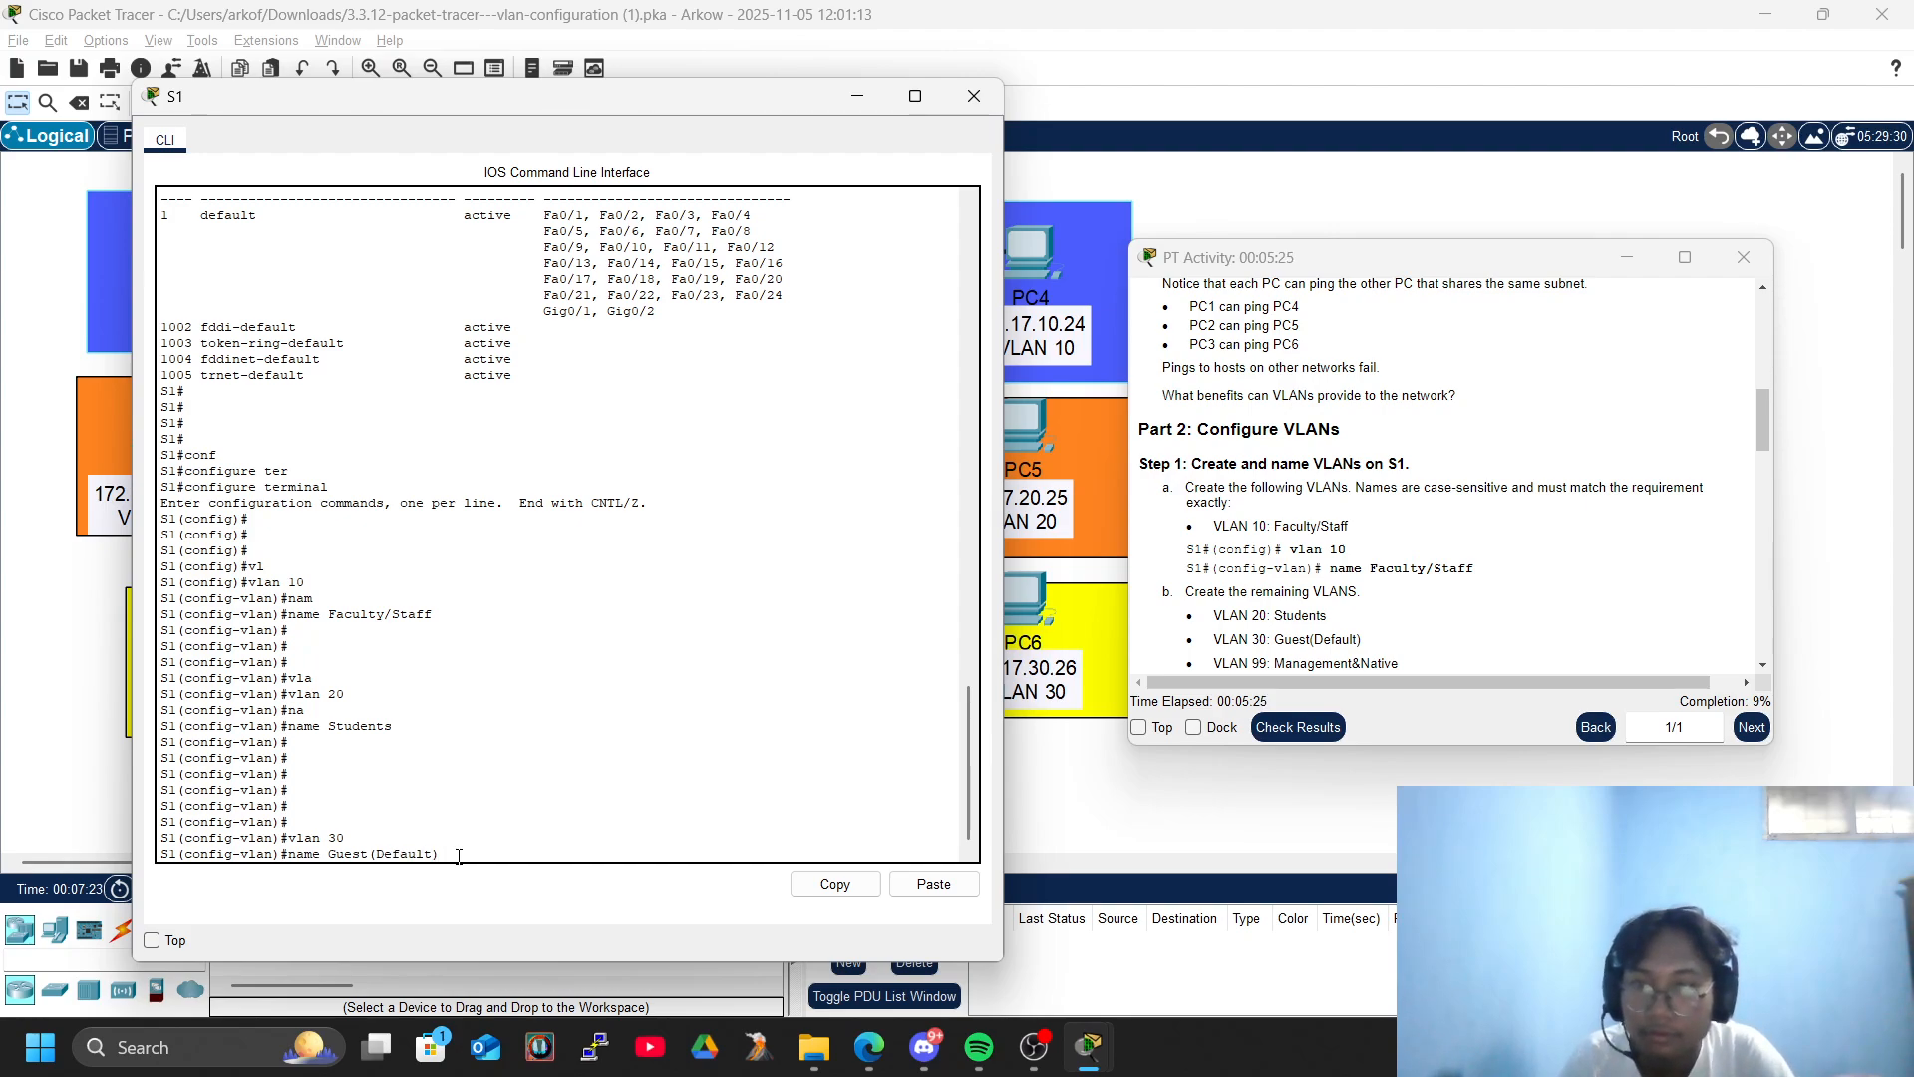
key("Return")
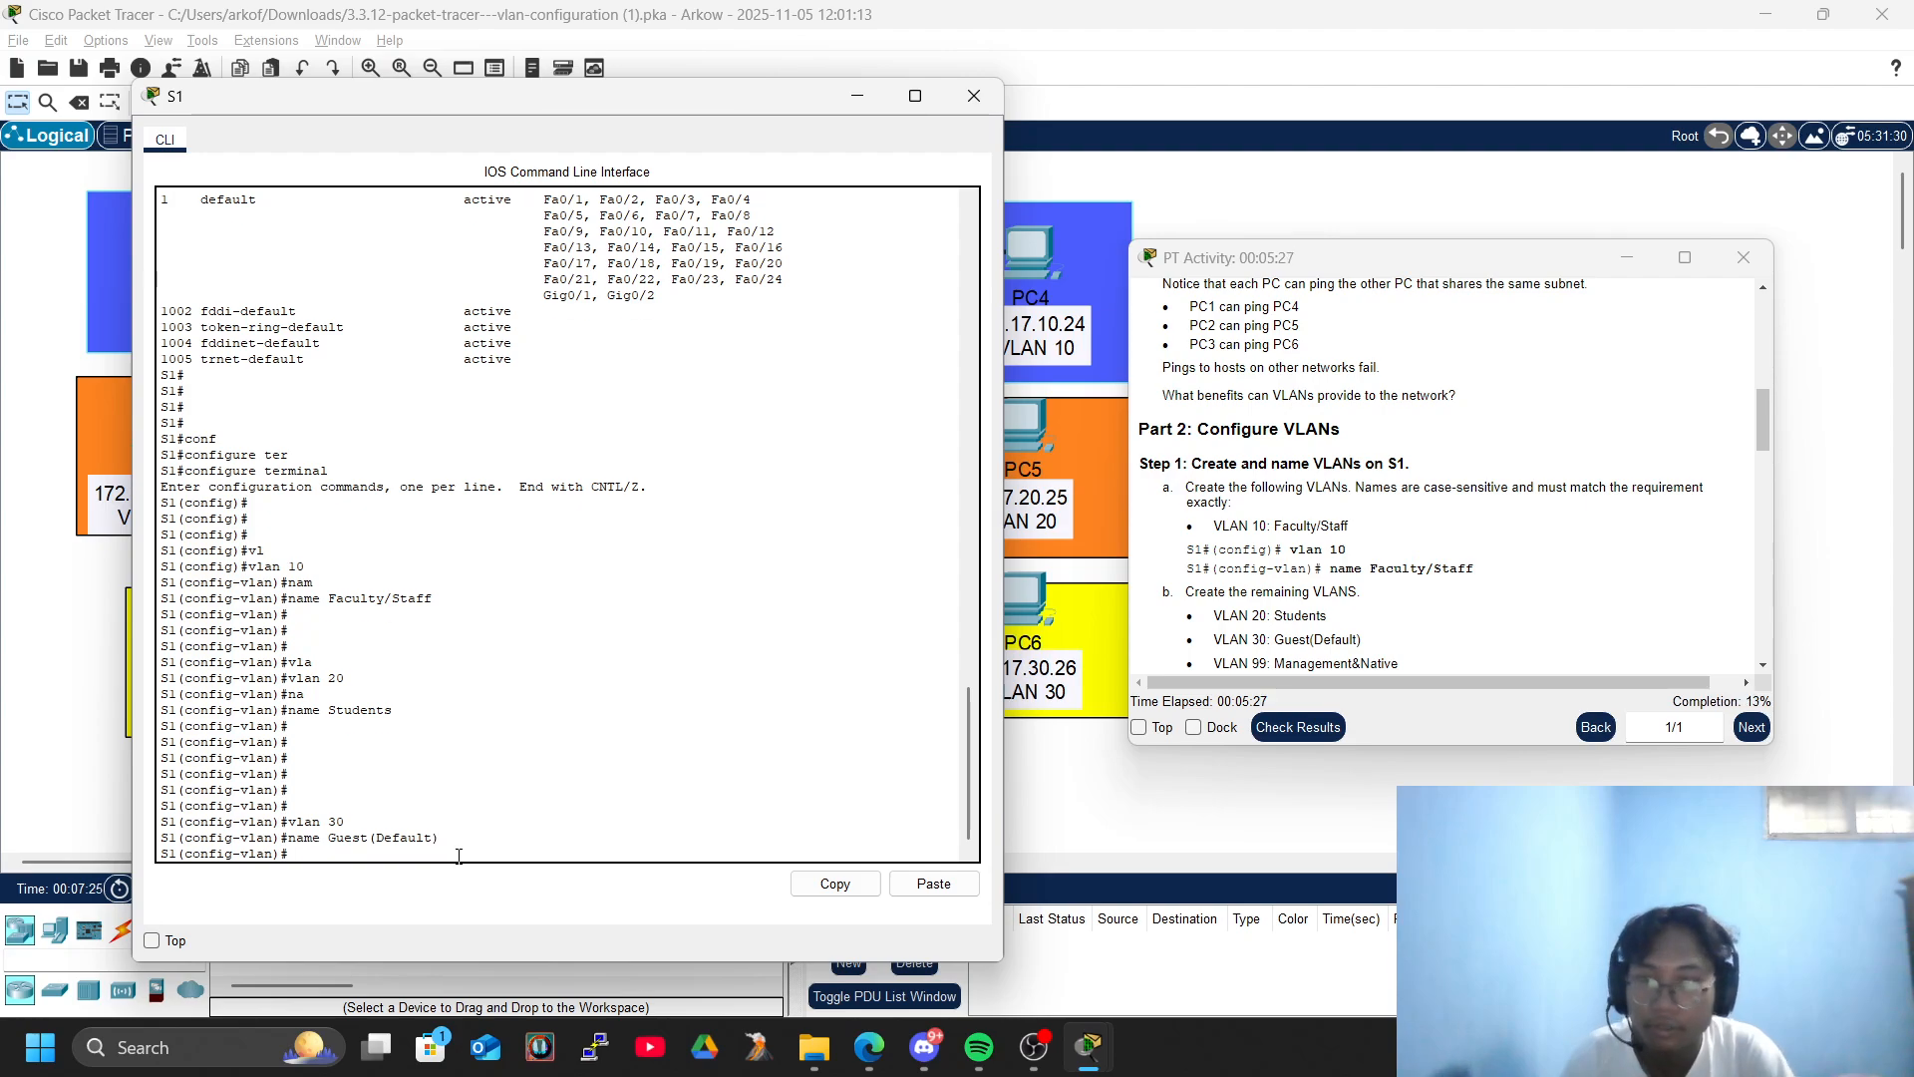
- Create VLAN 99 on S1
type("vlan")
type(" 99")
key("Return")
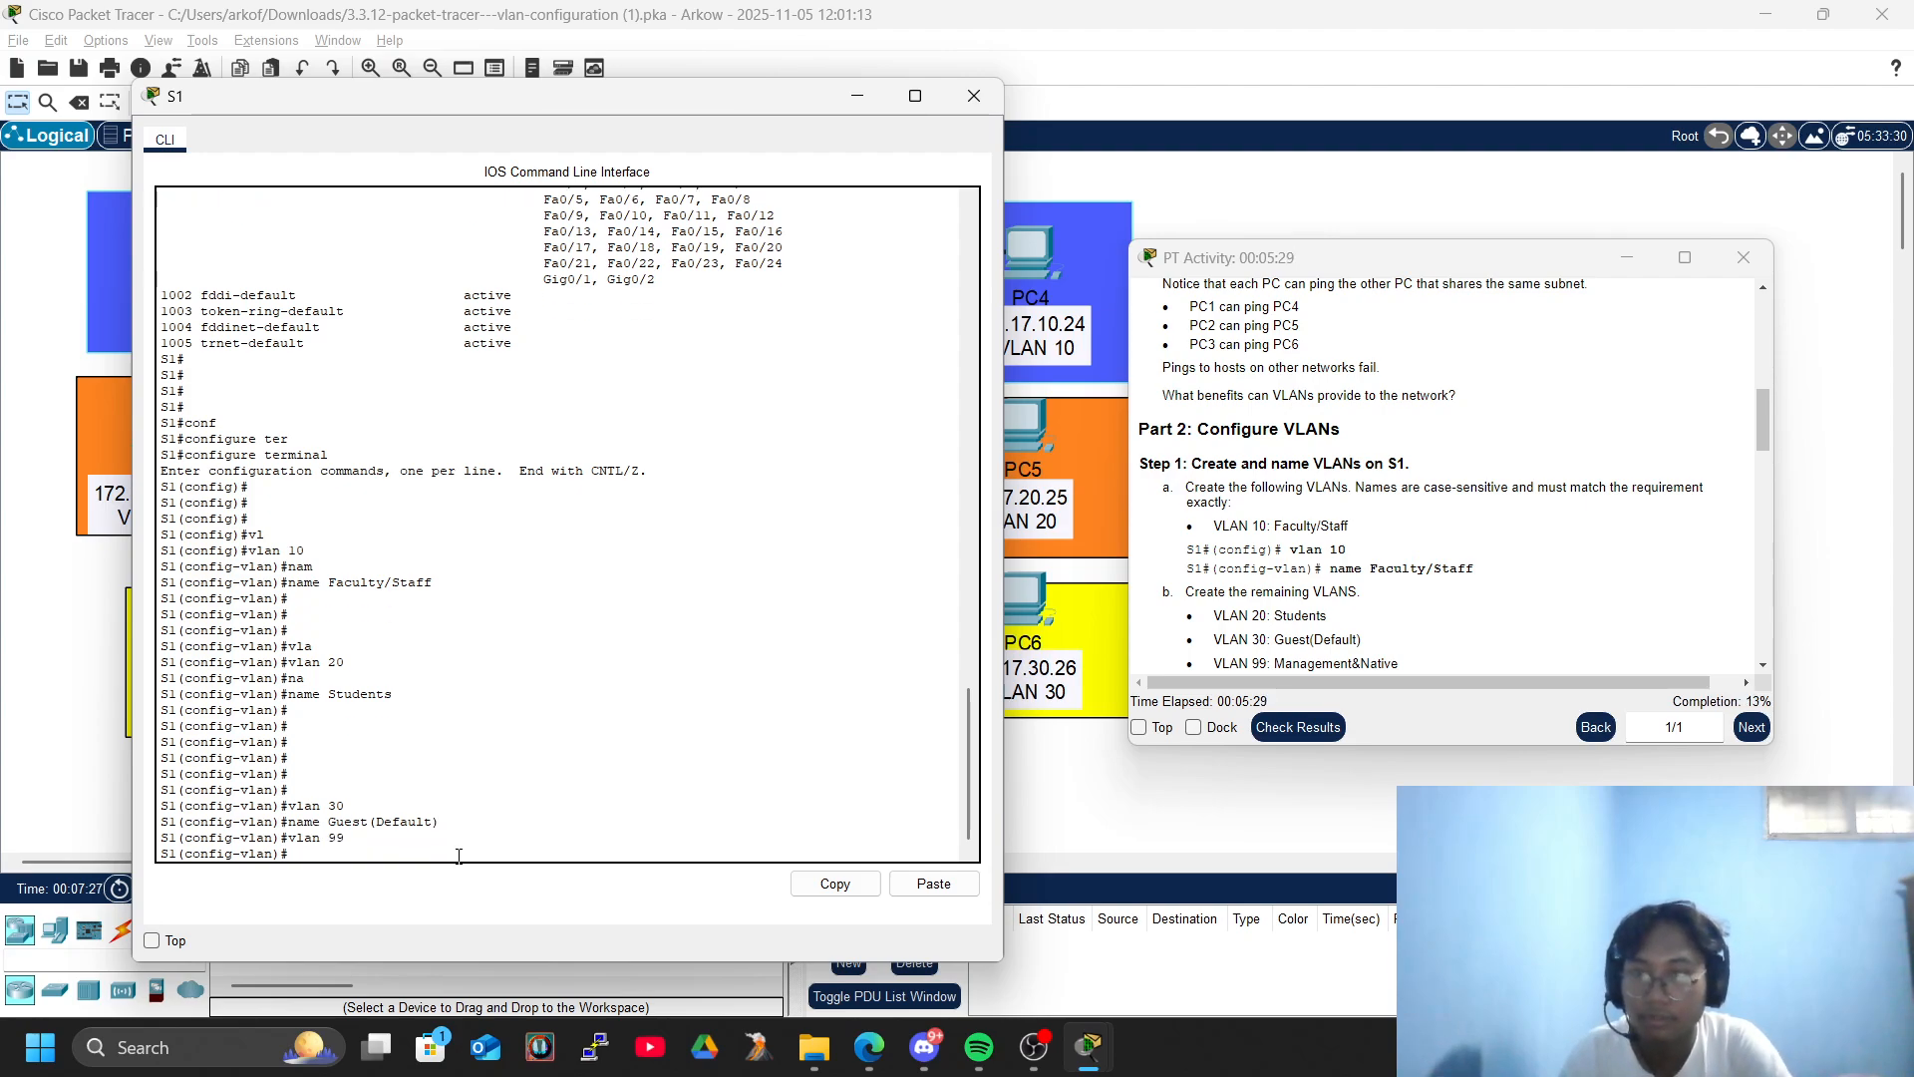
type("N")
key("Tab")
key("BackSpace")
type("n")
key("Tab")
type("s")
key("Tab")
key("Tab")
key("Tab")
key("Tab")
key("Tab")
key("BackSpace")
key("BackSpace")
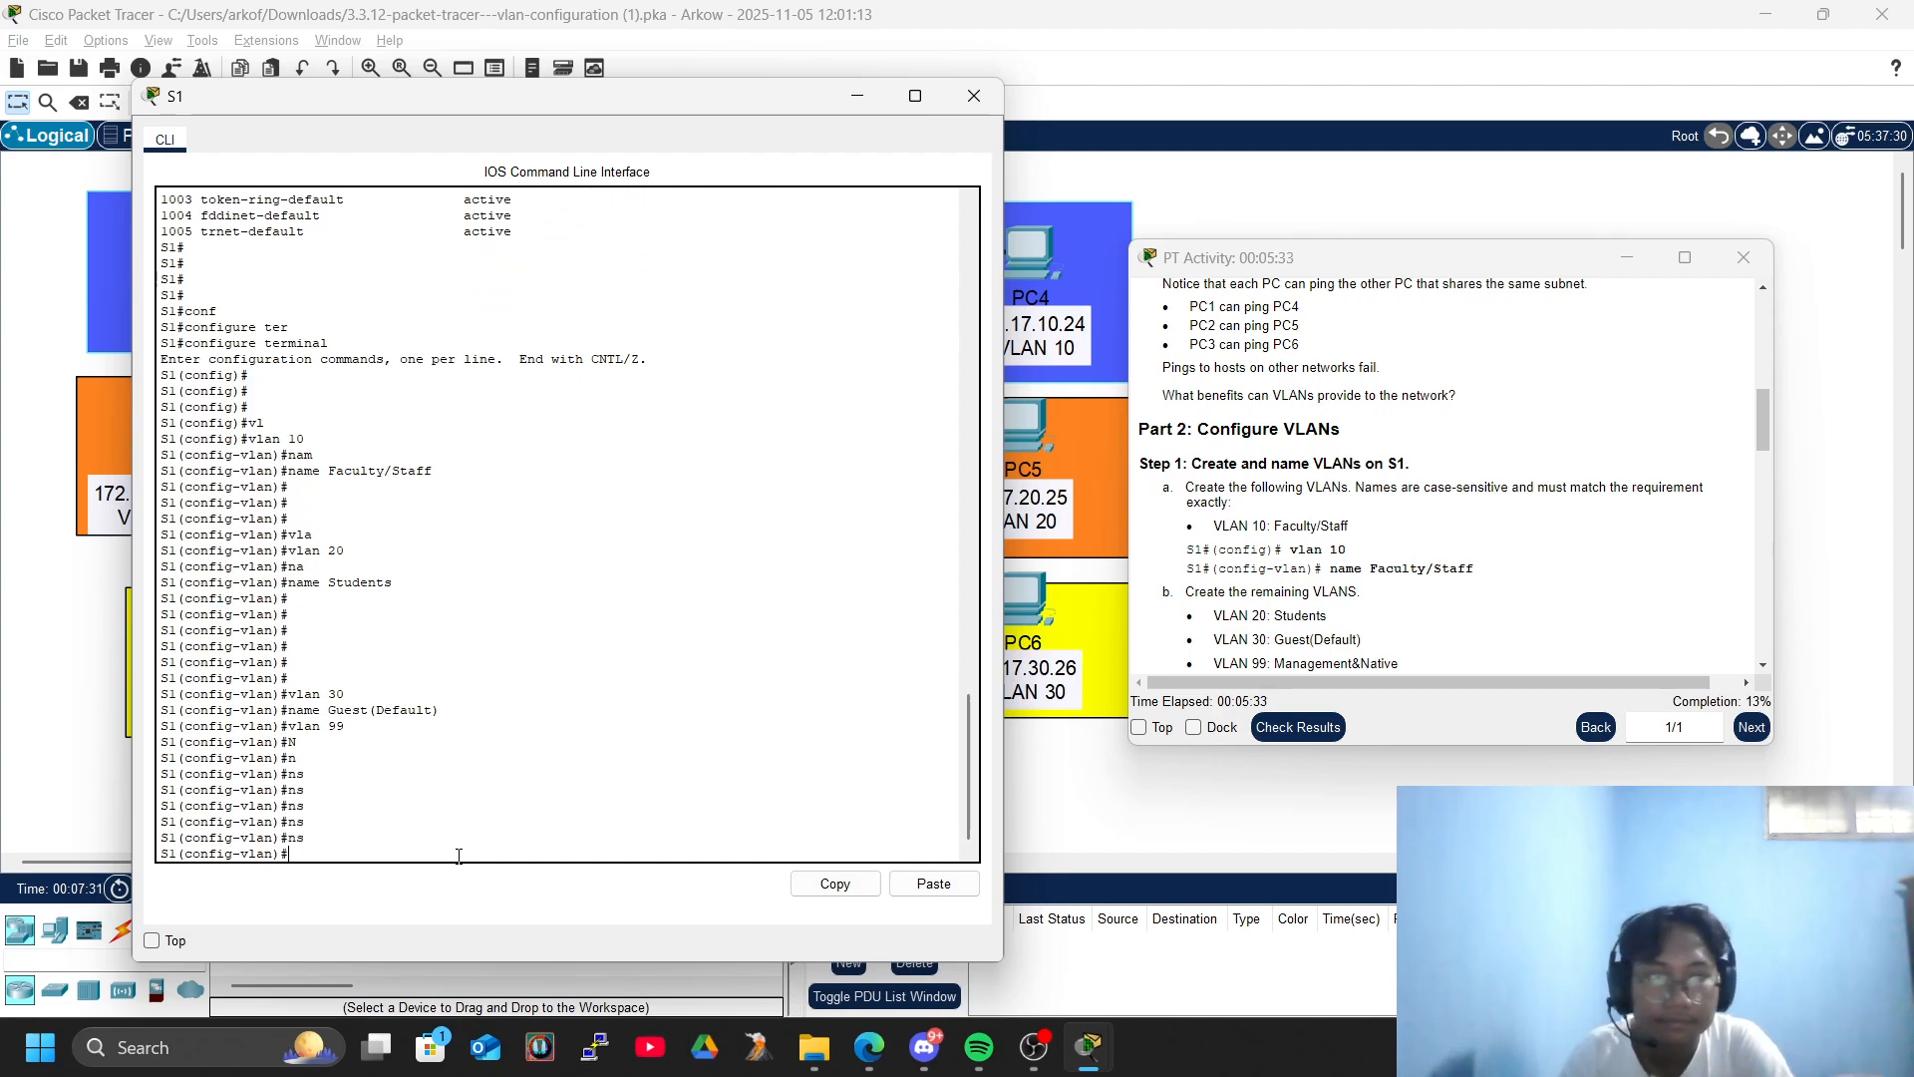
- Name VLAN 99 on S1 Management&Native
type("name")
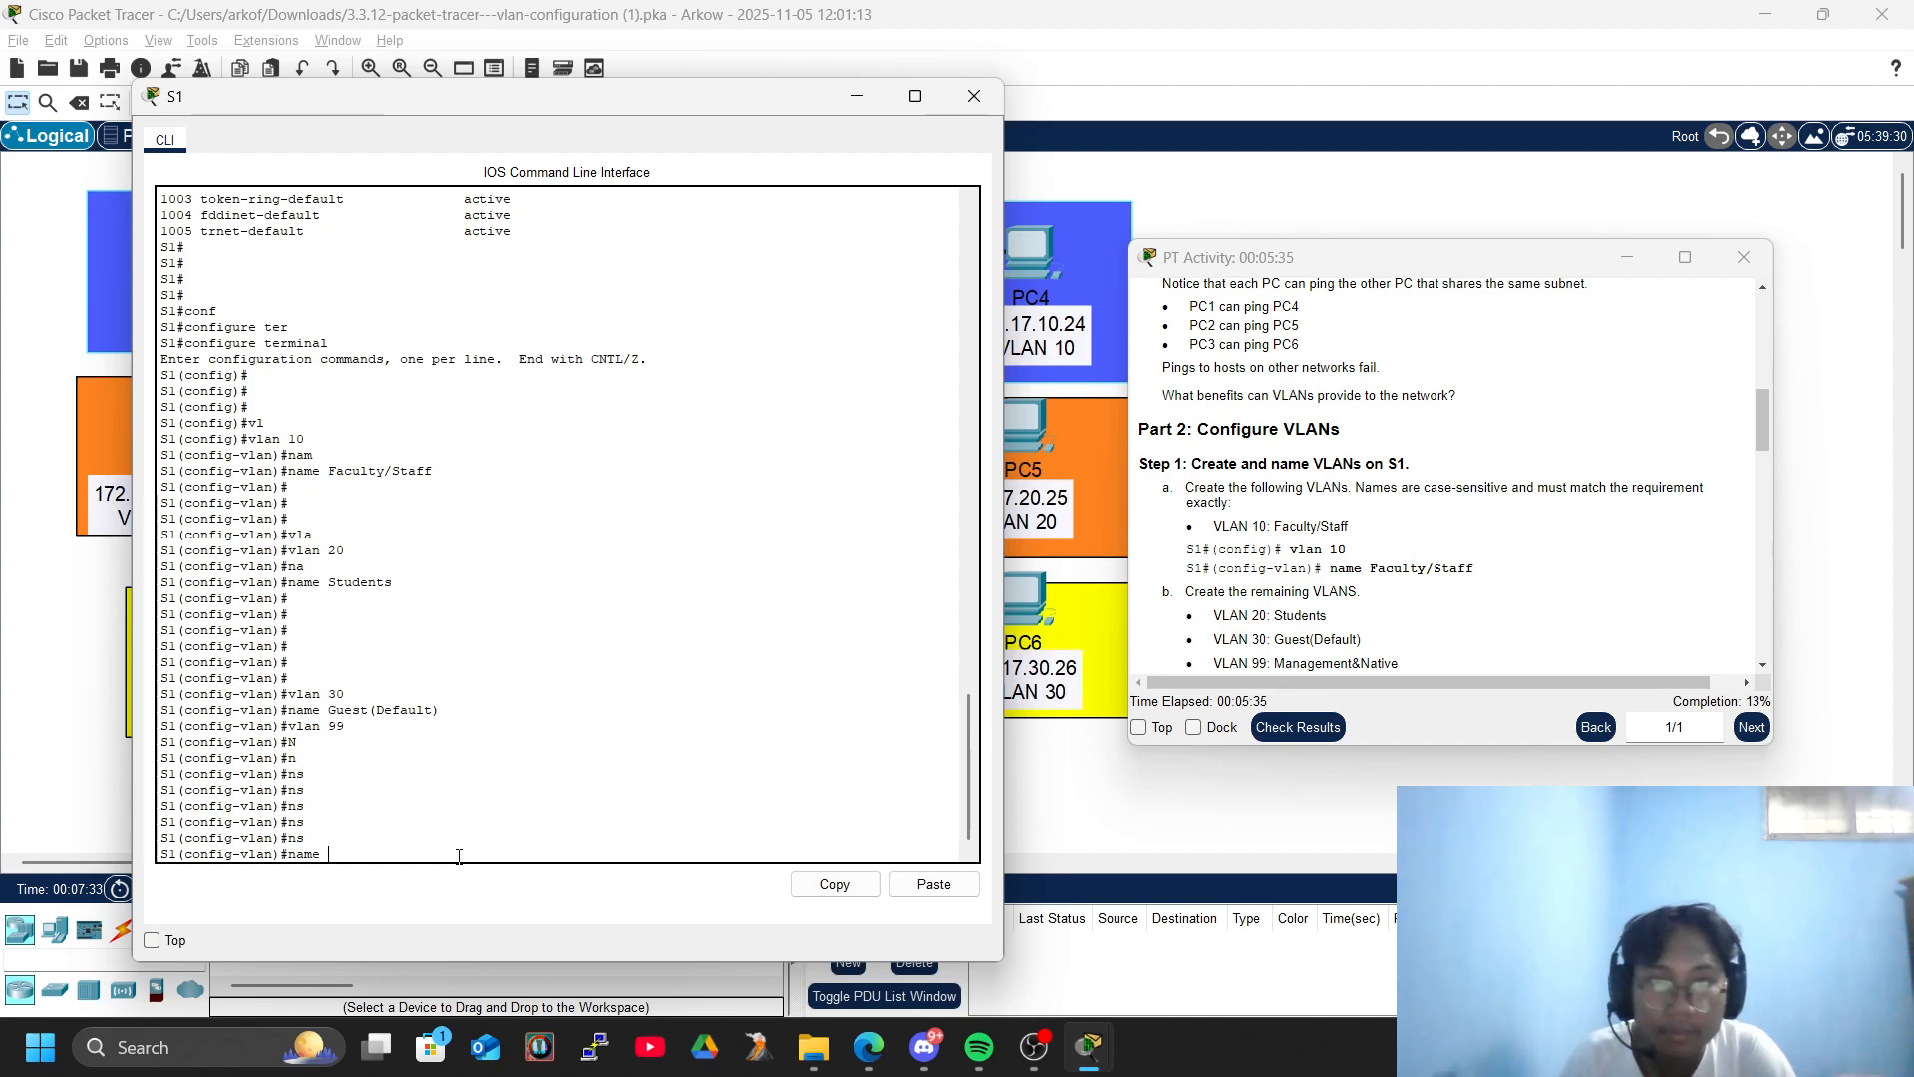
type("Management")
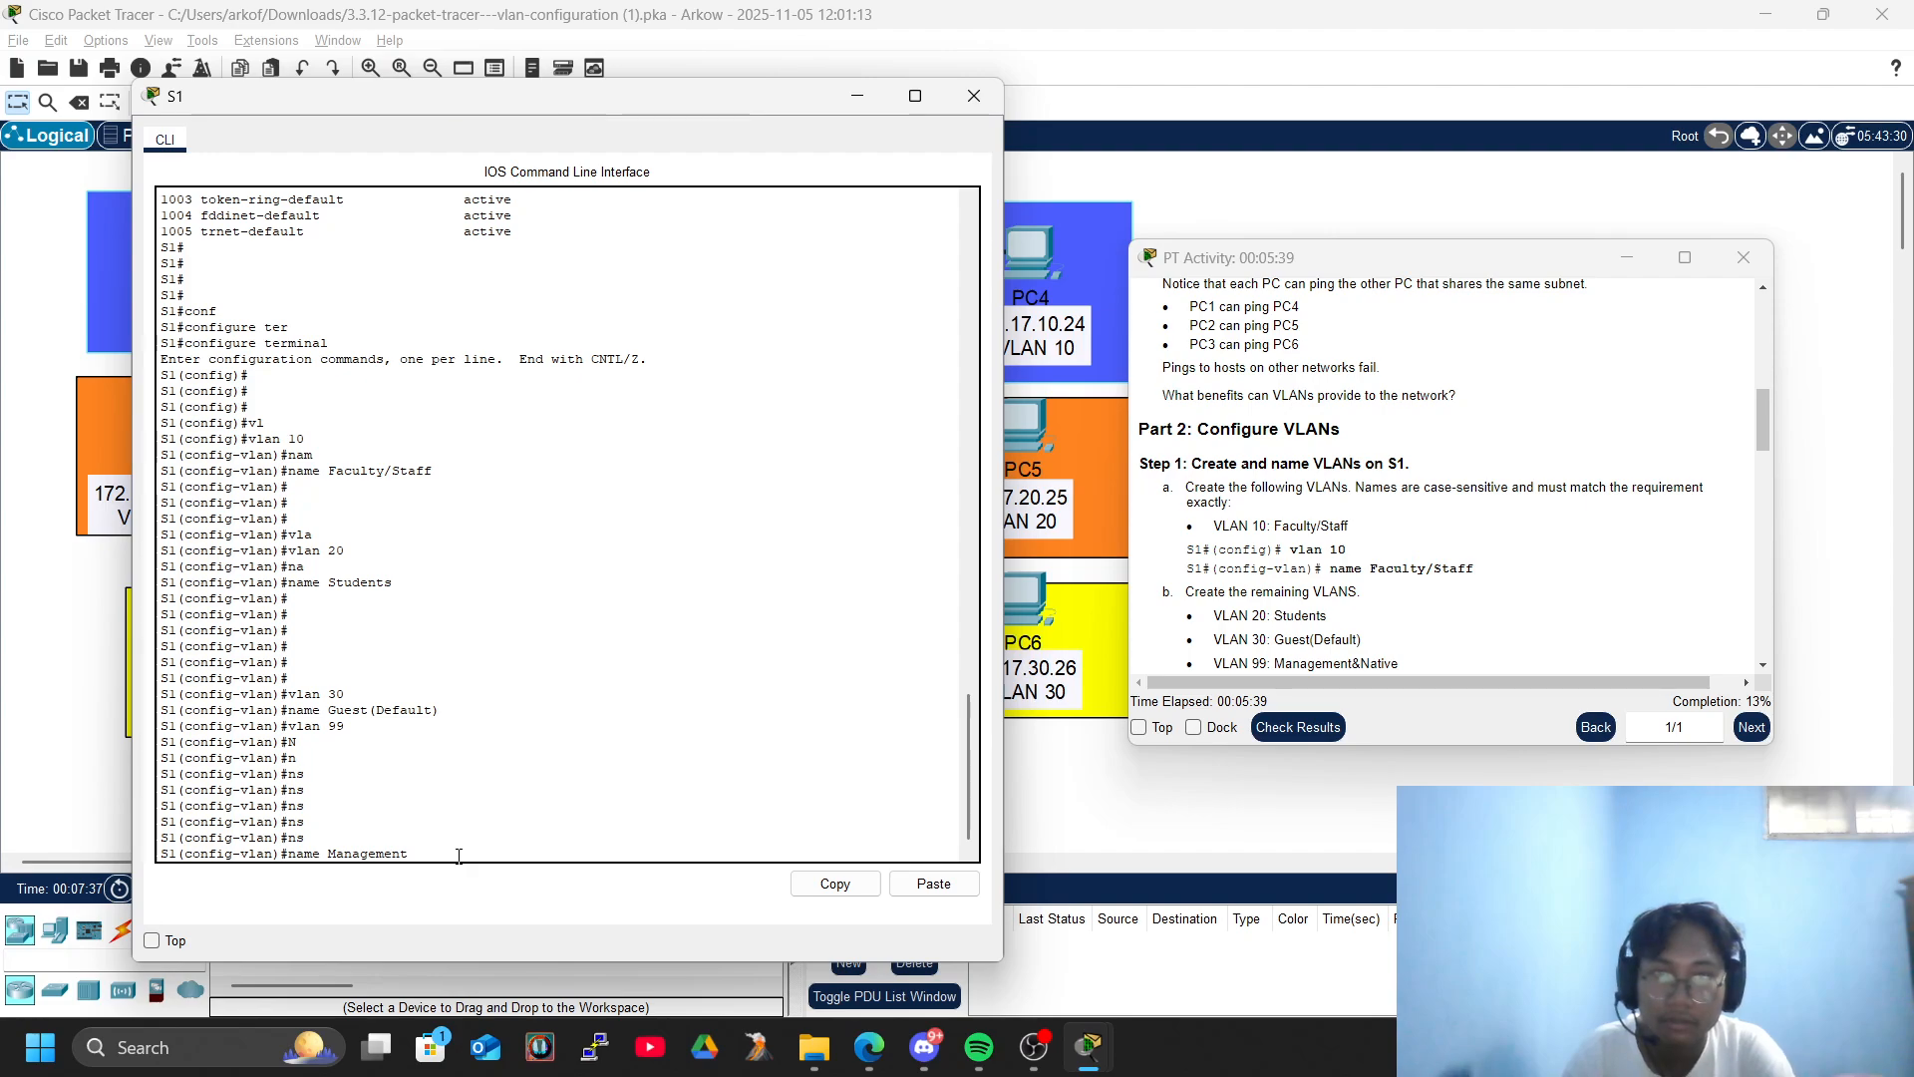
type("*Nat")
key("BackSpace")
key("BackSpace")
key("BackSpace")
key("BackSpace")
key("BackSpace")
key("BackSpace")
key("BackSpace")
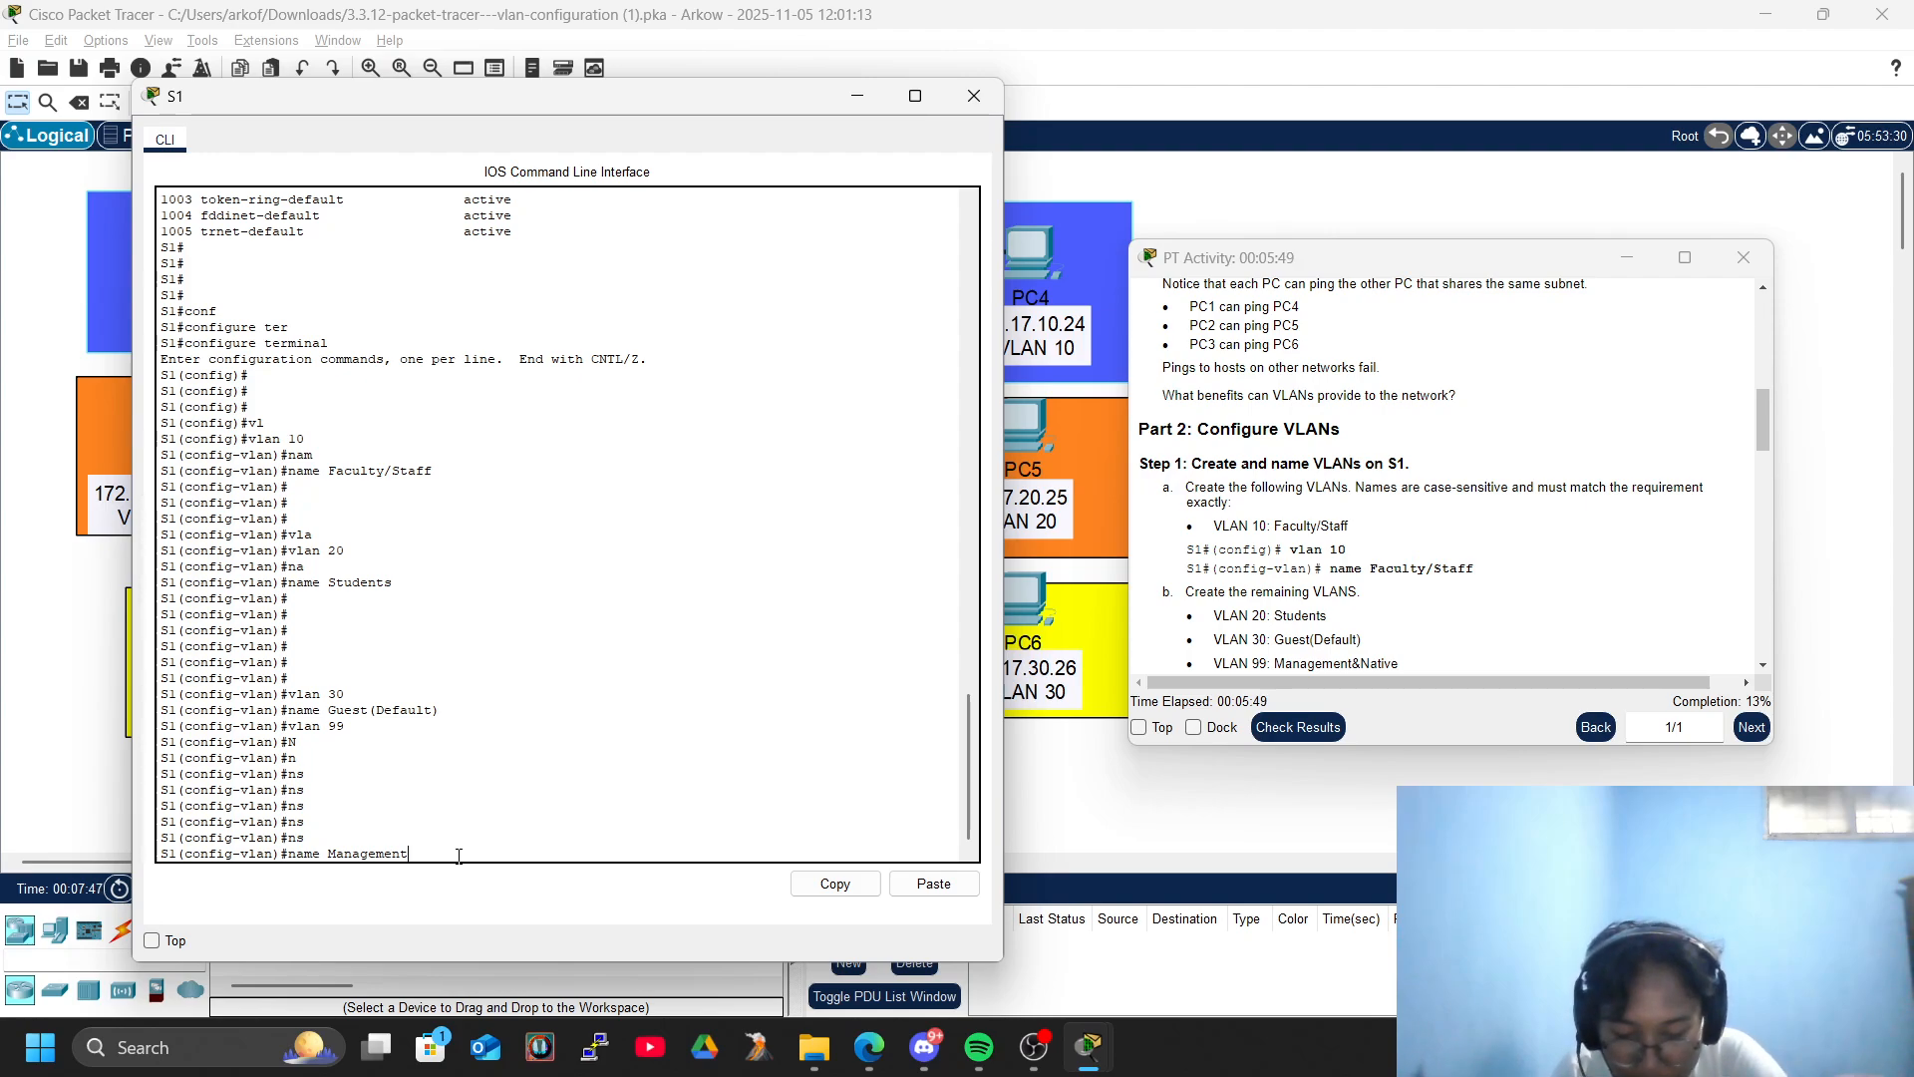
type("Na")
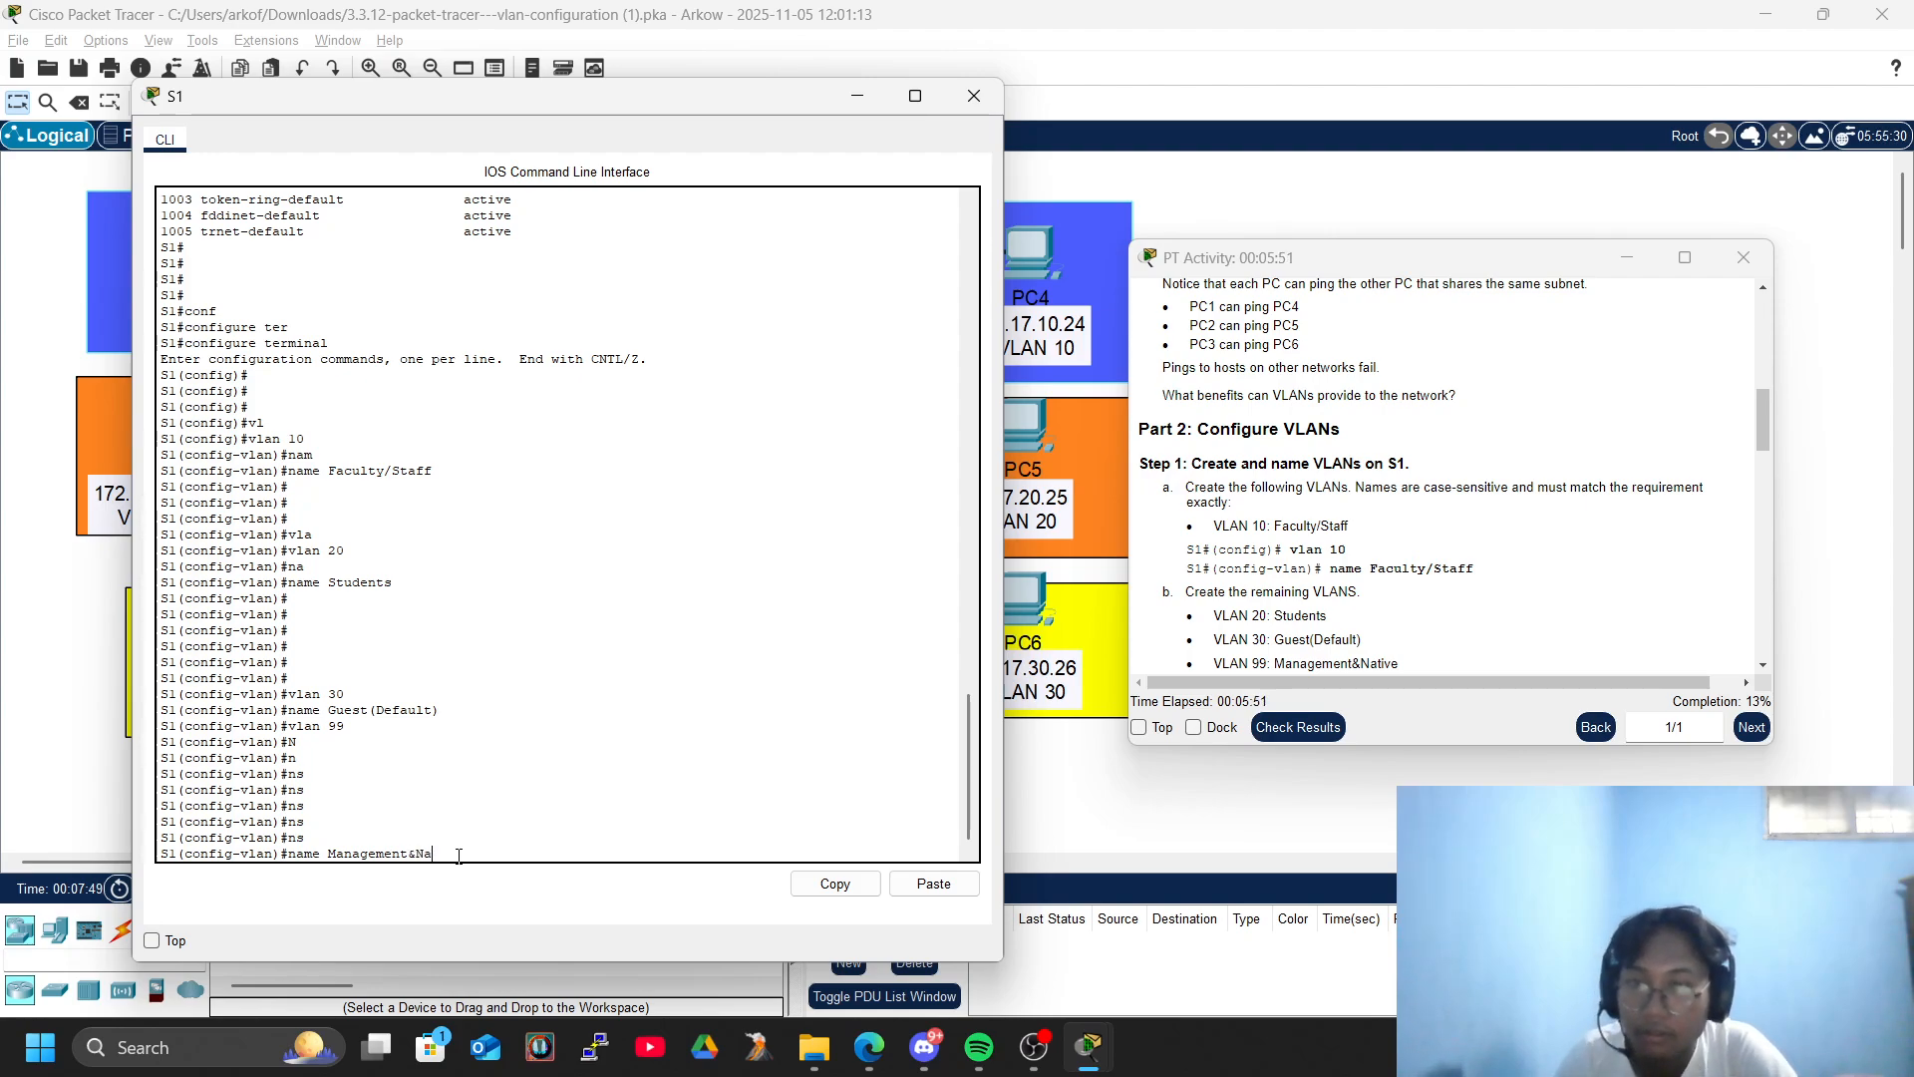
type("tive")
key("Return")
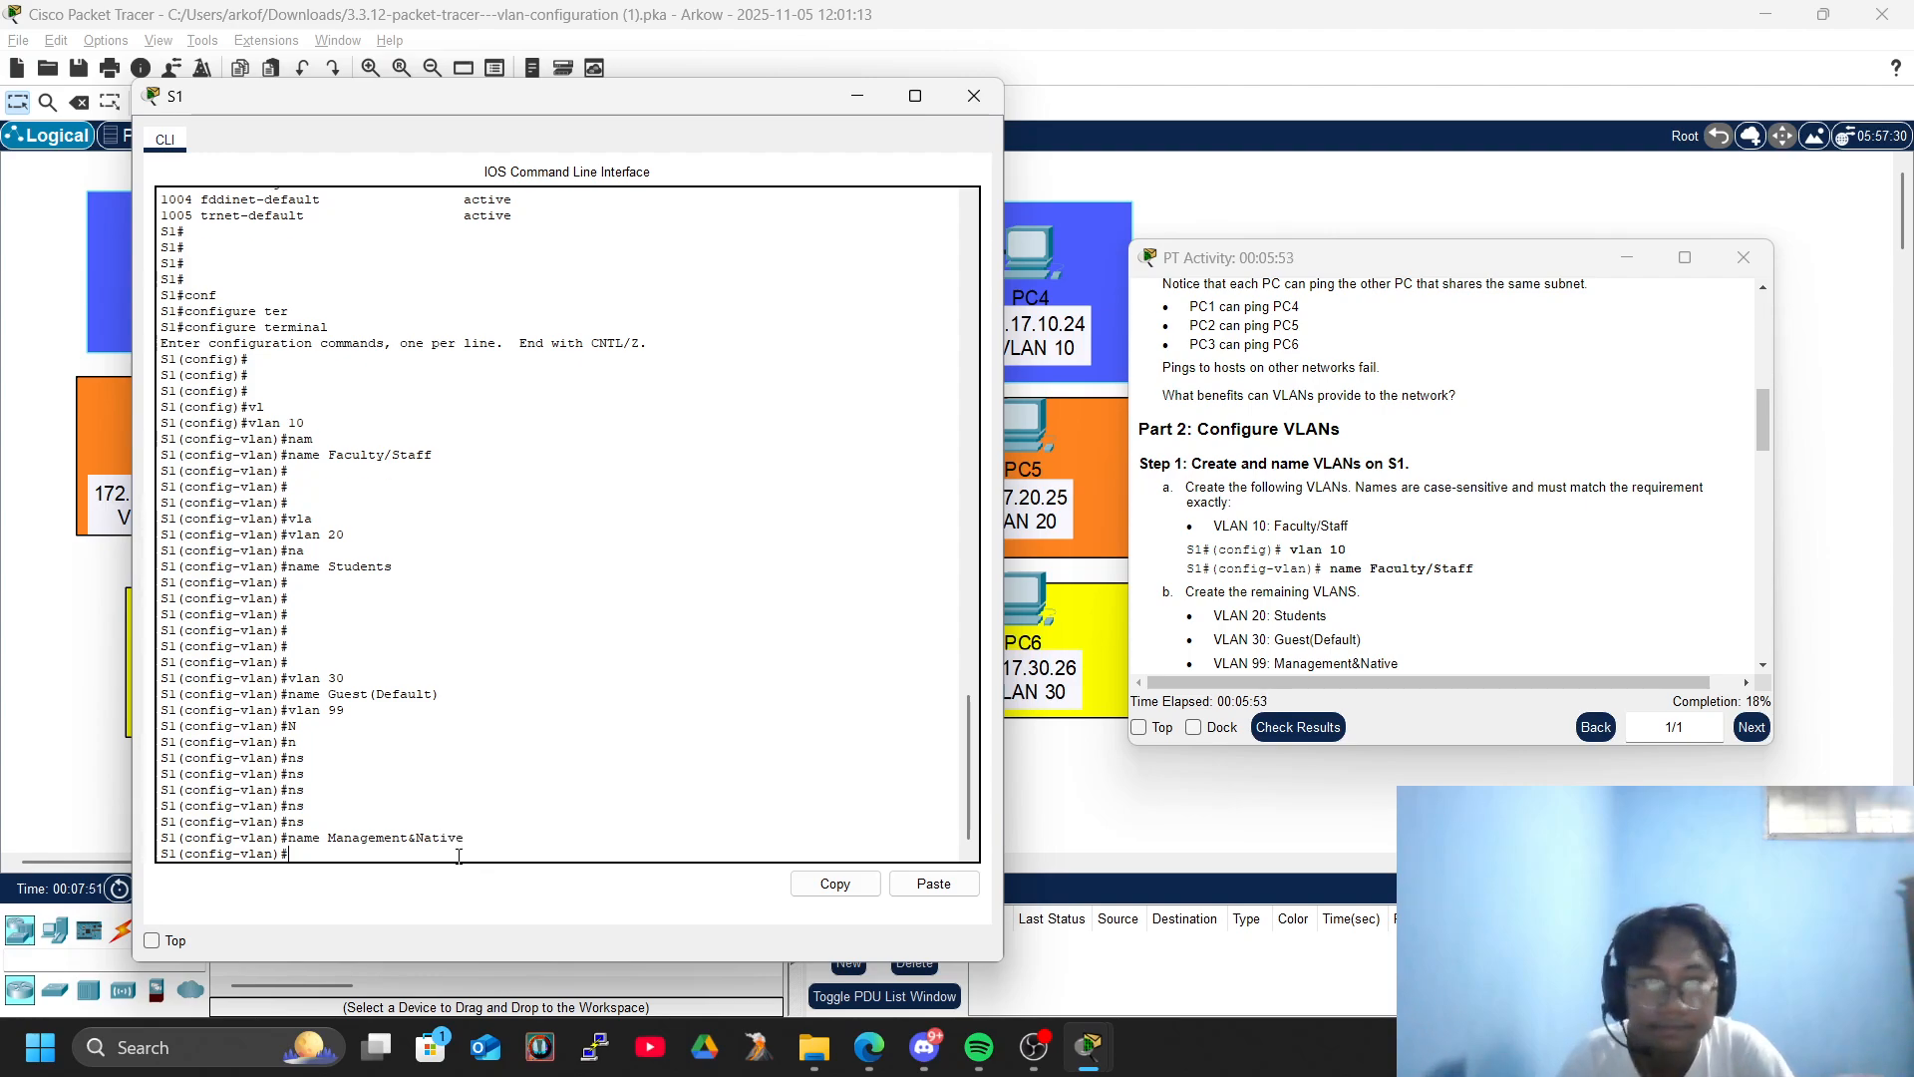
key("Return")
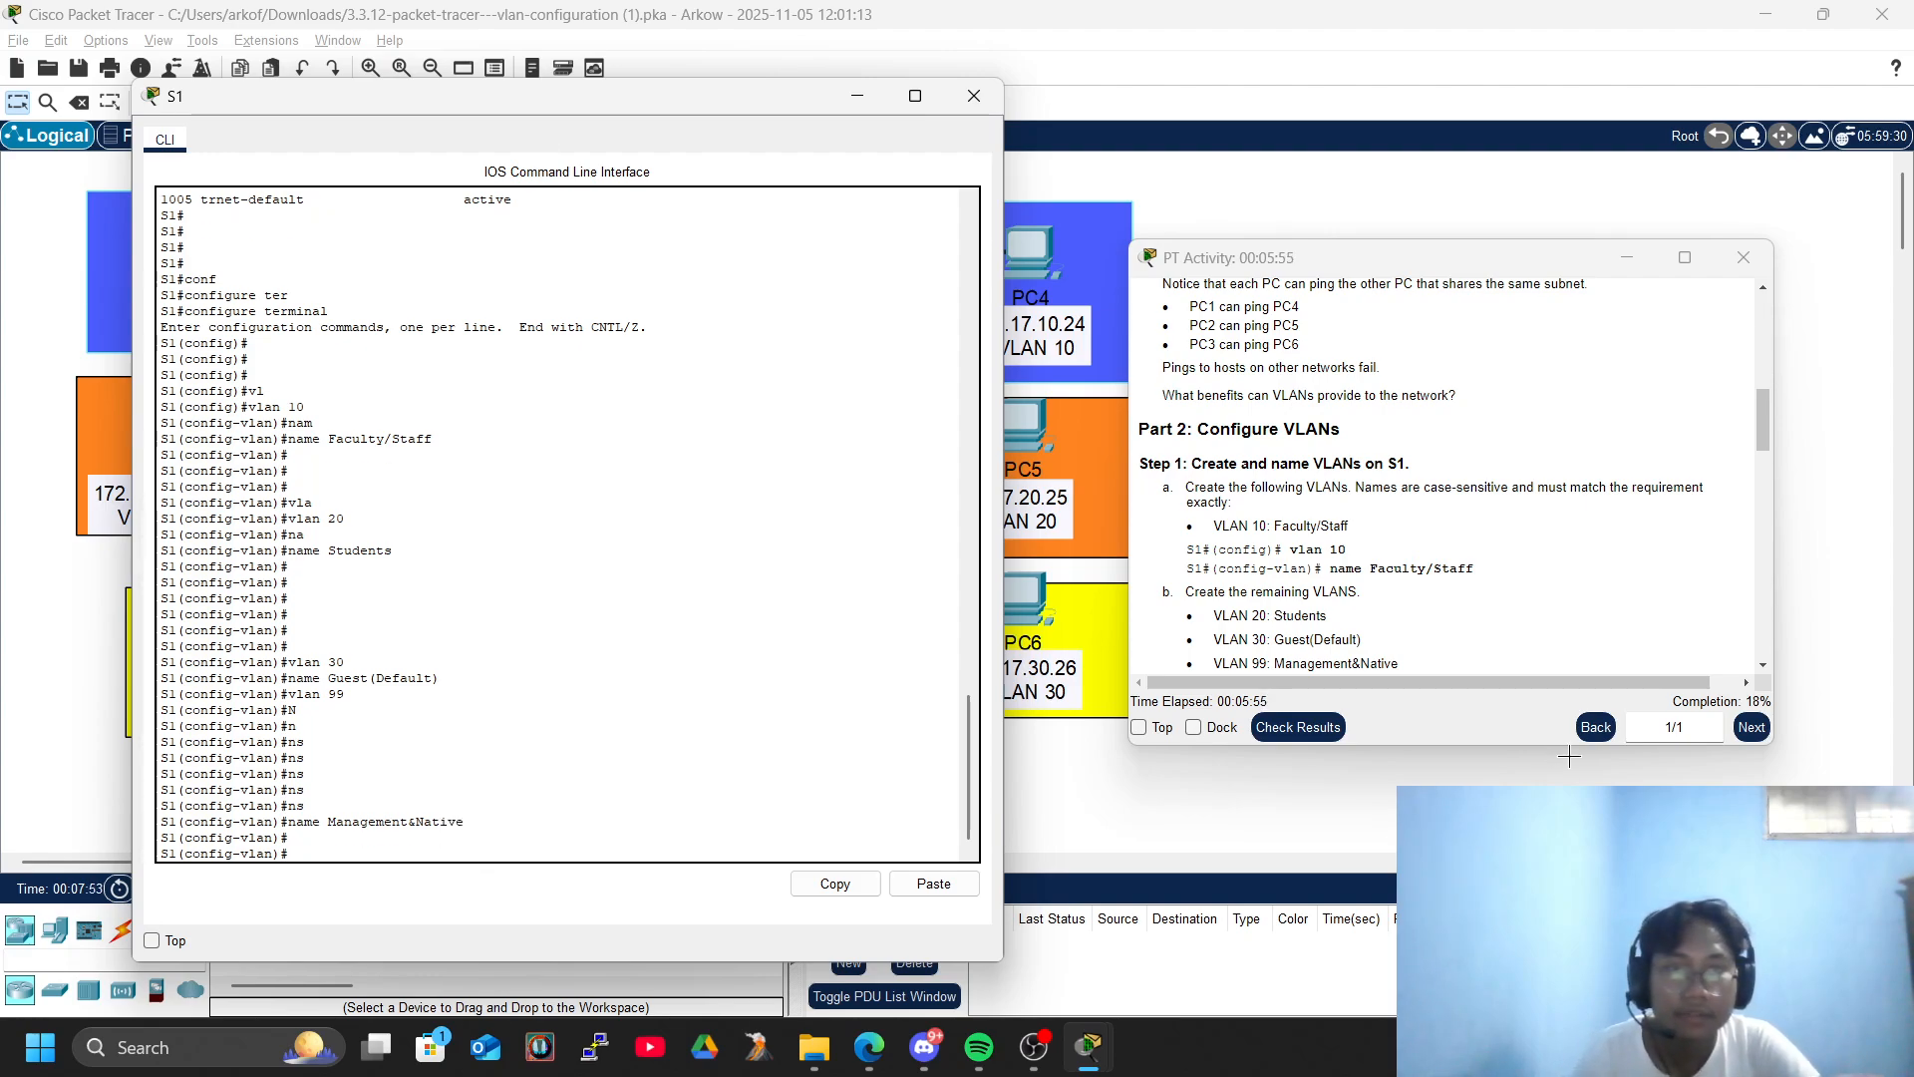
- Check the instructions for the last VLAN, then create VLAN 150 on S1 and name it VOICE
scroll(1376, 628, "down", 3)
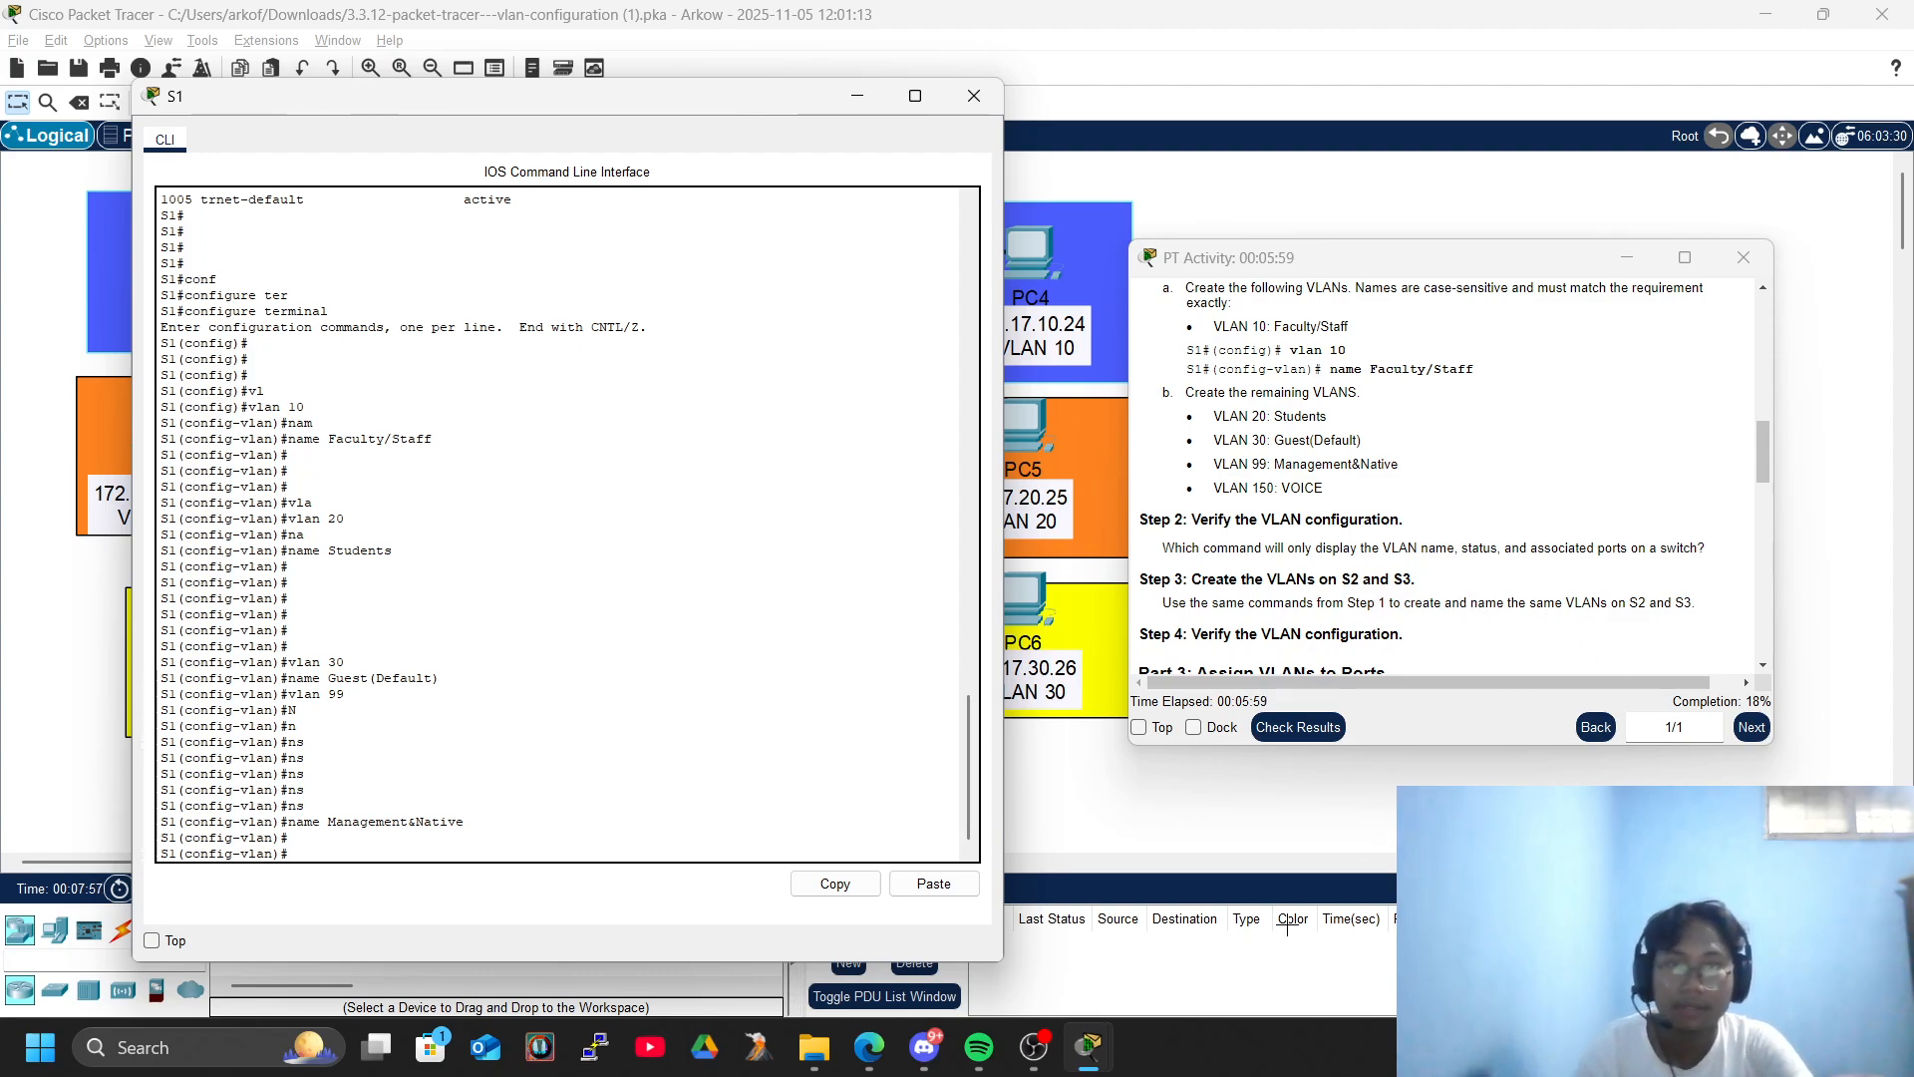
type("vlan 1560")
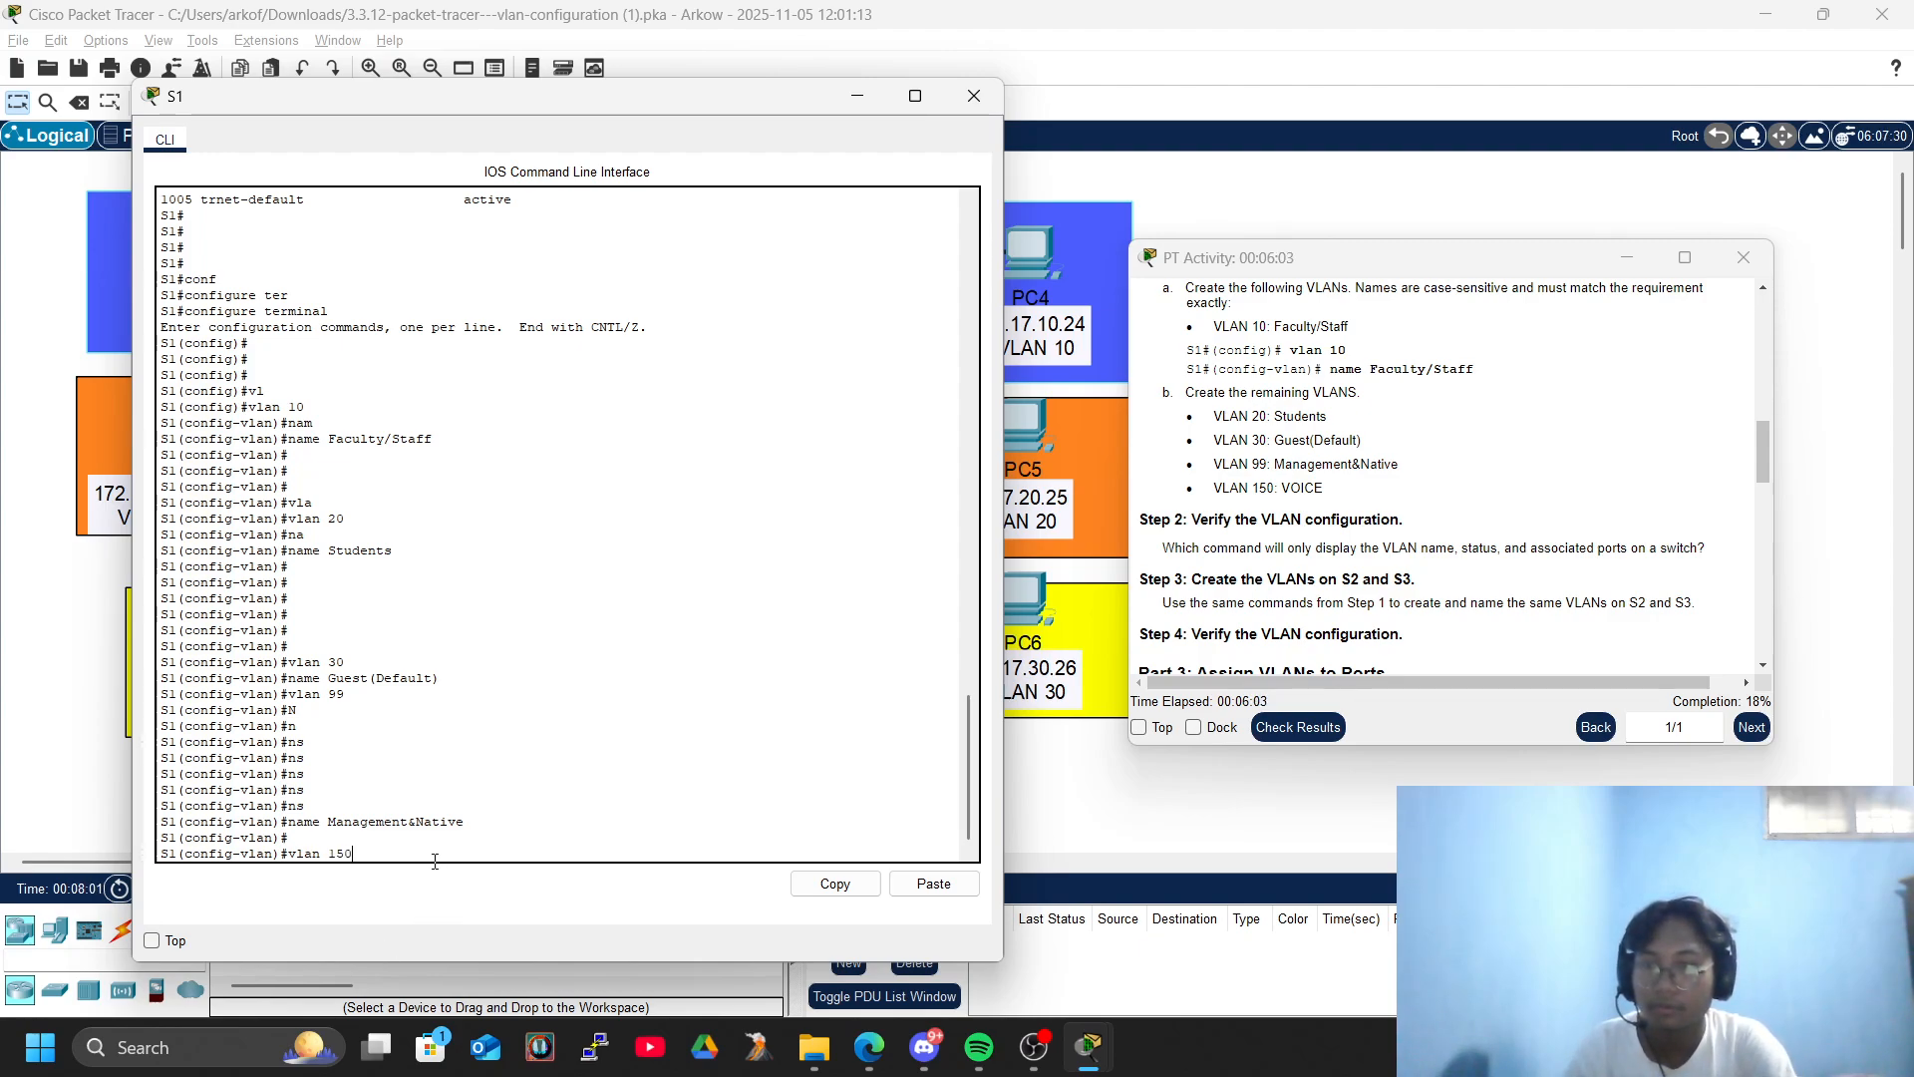
key("Return")
type("name VOICE")
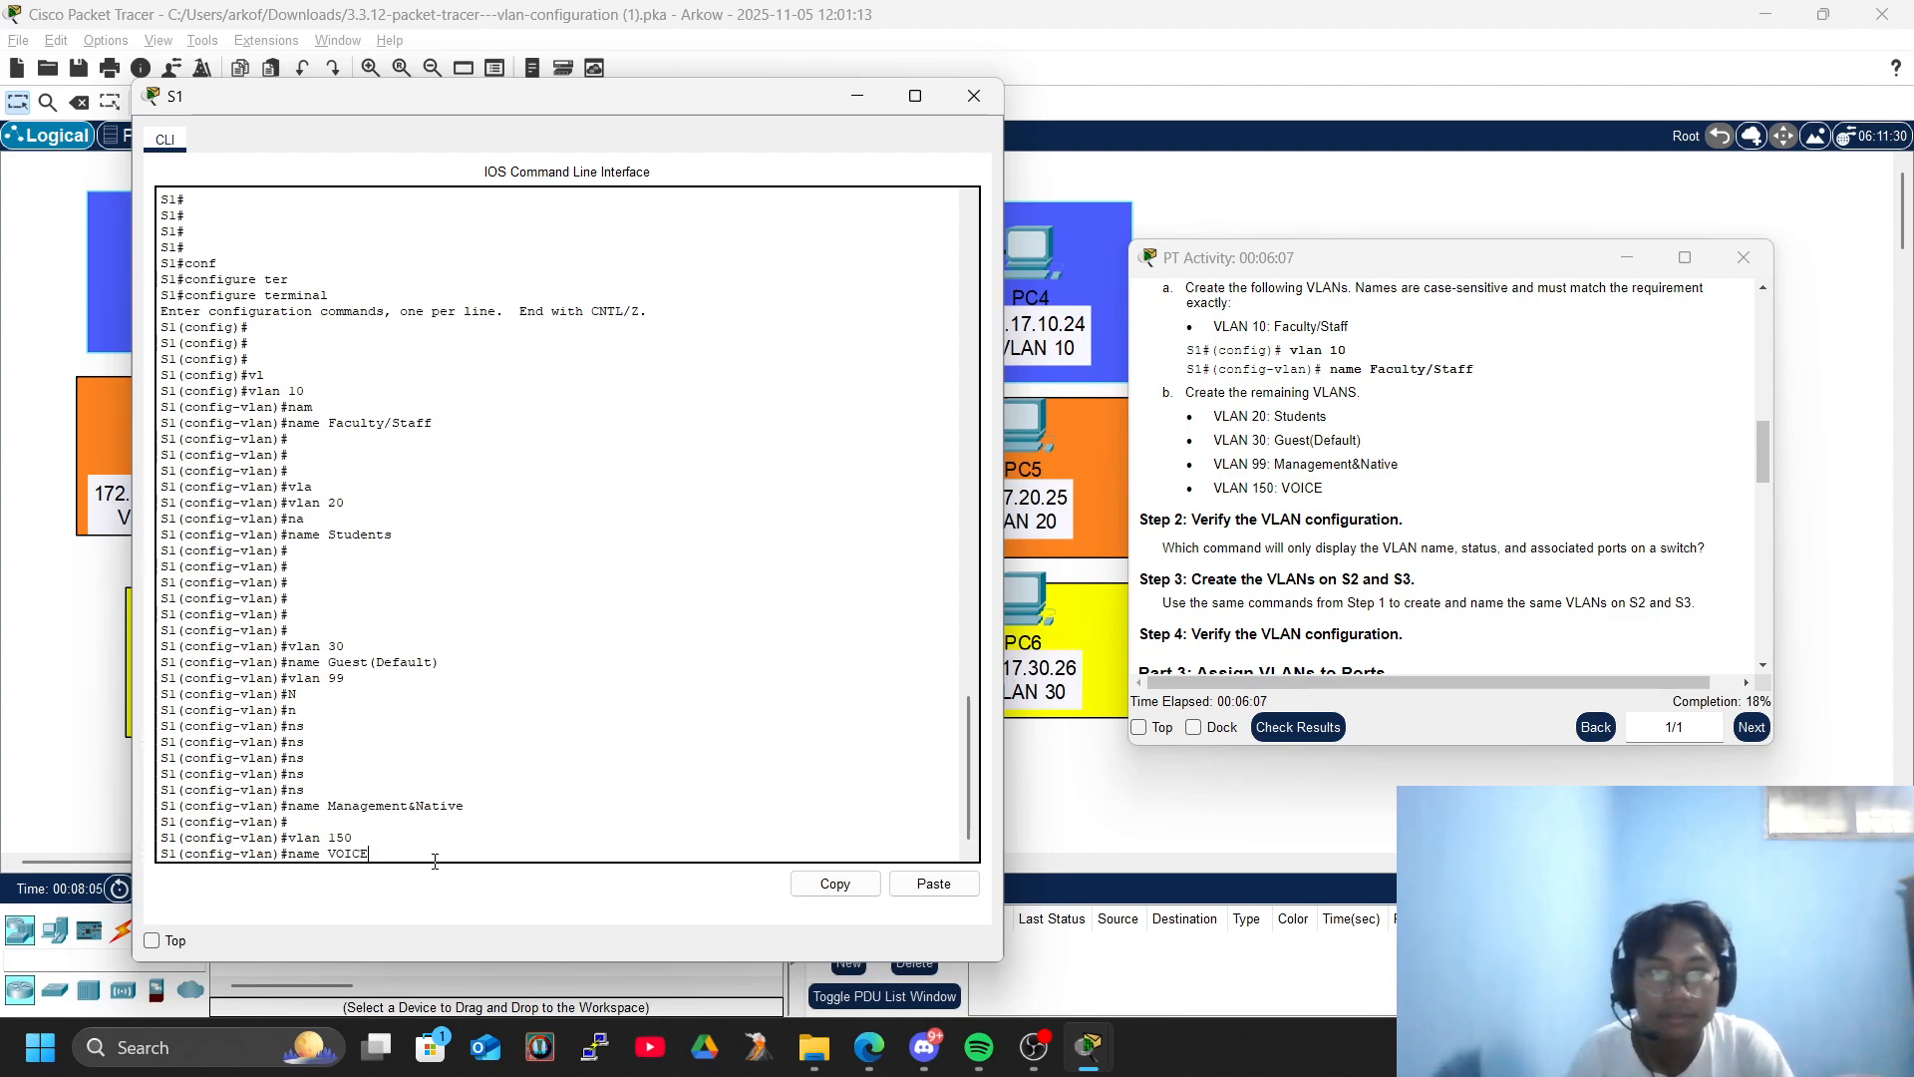
key("Return")
key("Return")
key("Return")
key("Return")
key("Return")
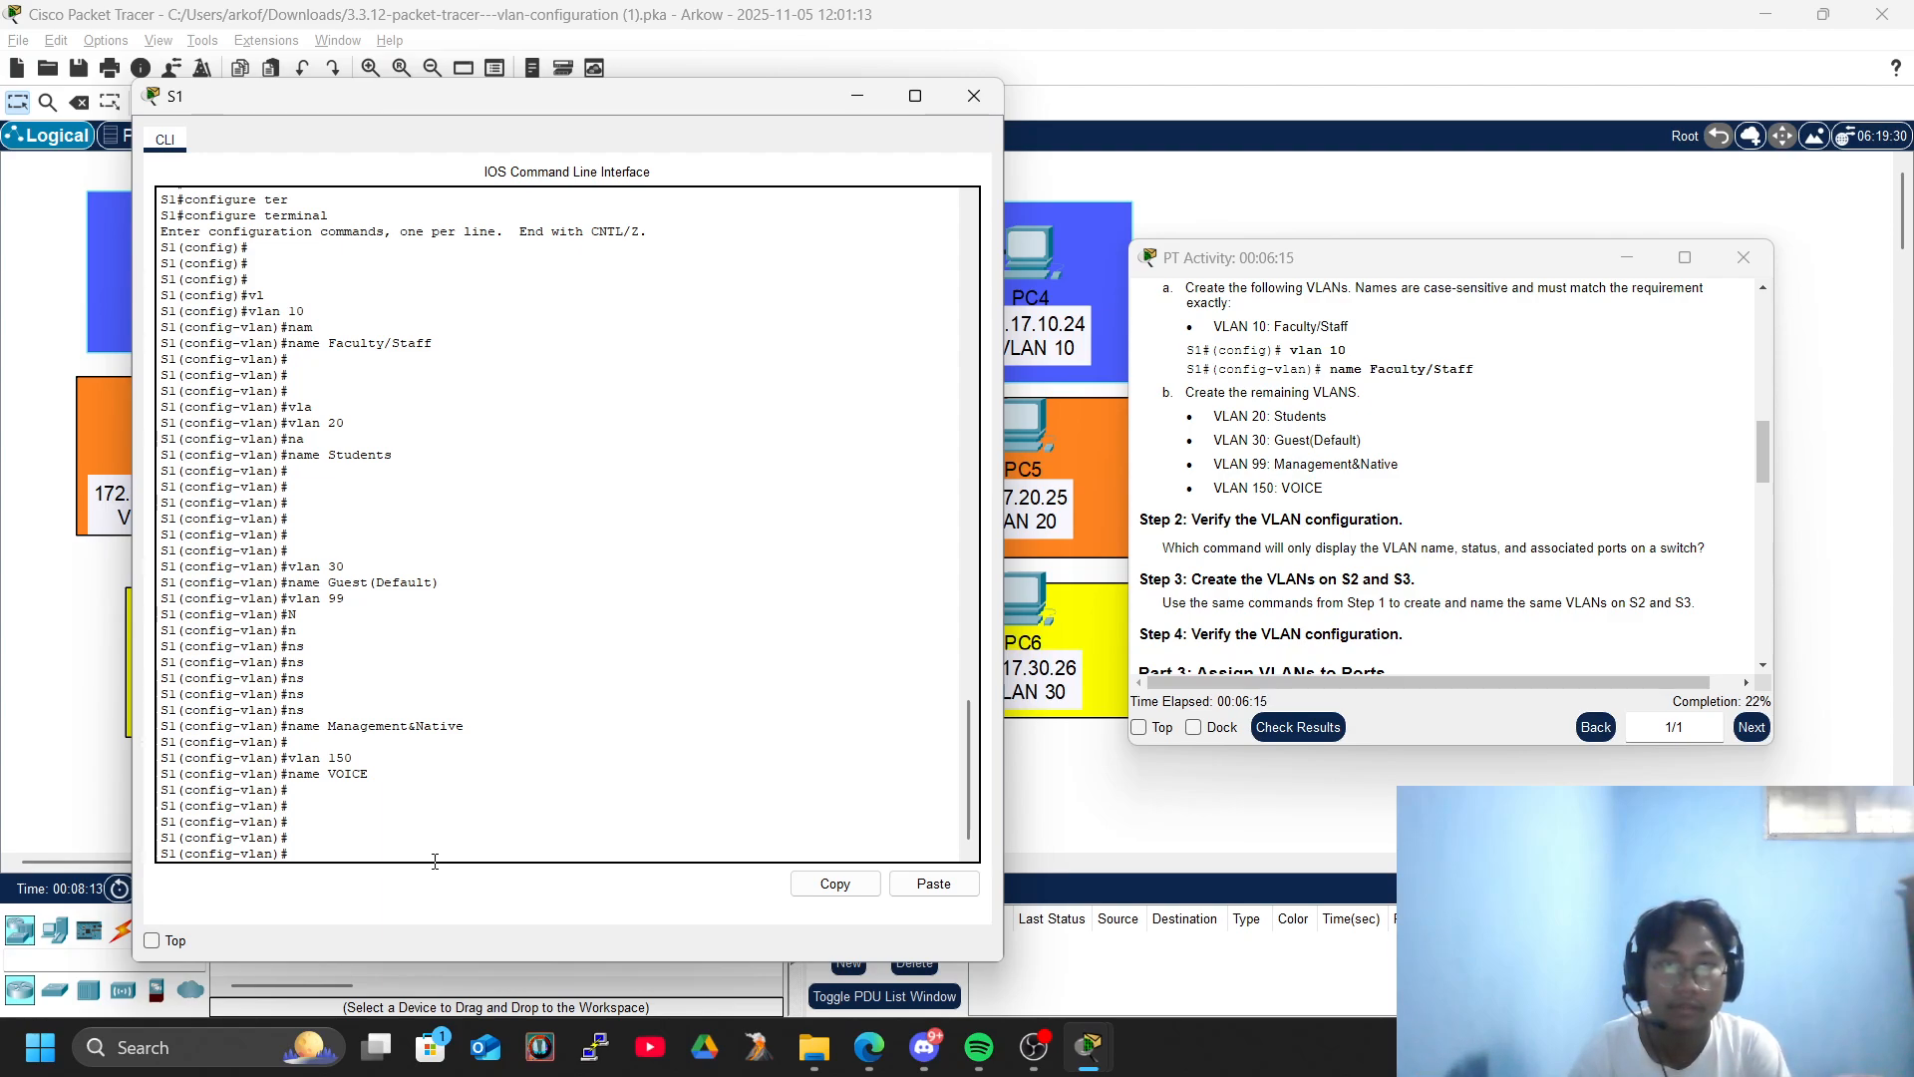
- Exit VLAN and global configuration modes on S1, returning to privileged EXEC mode
type("exo")
key("Tab")
key("BackSpace")
type("i")
key("Tab")
key("Return")
type("exi")
key("Tab")
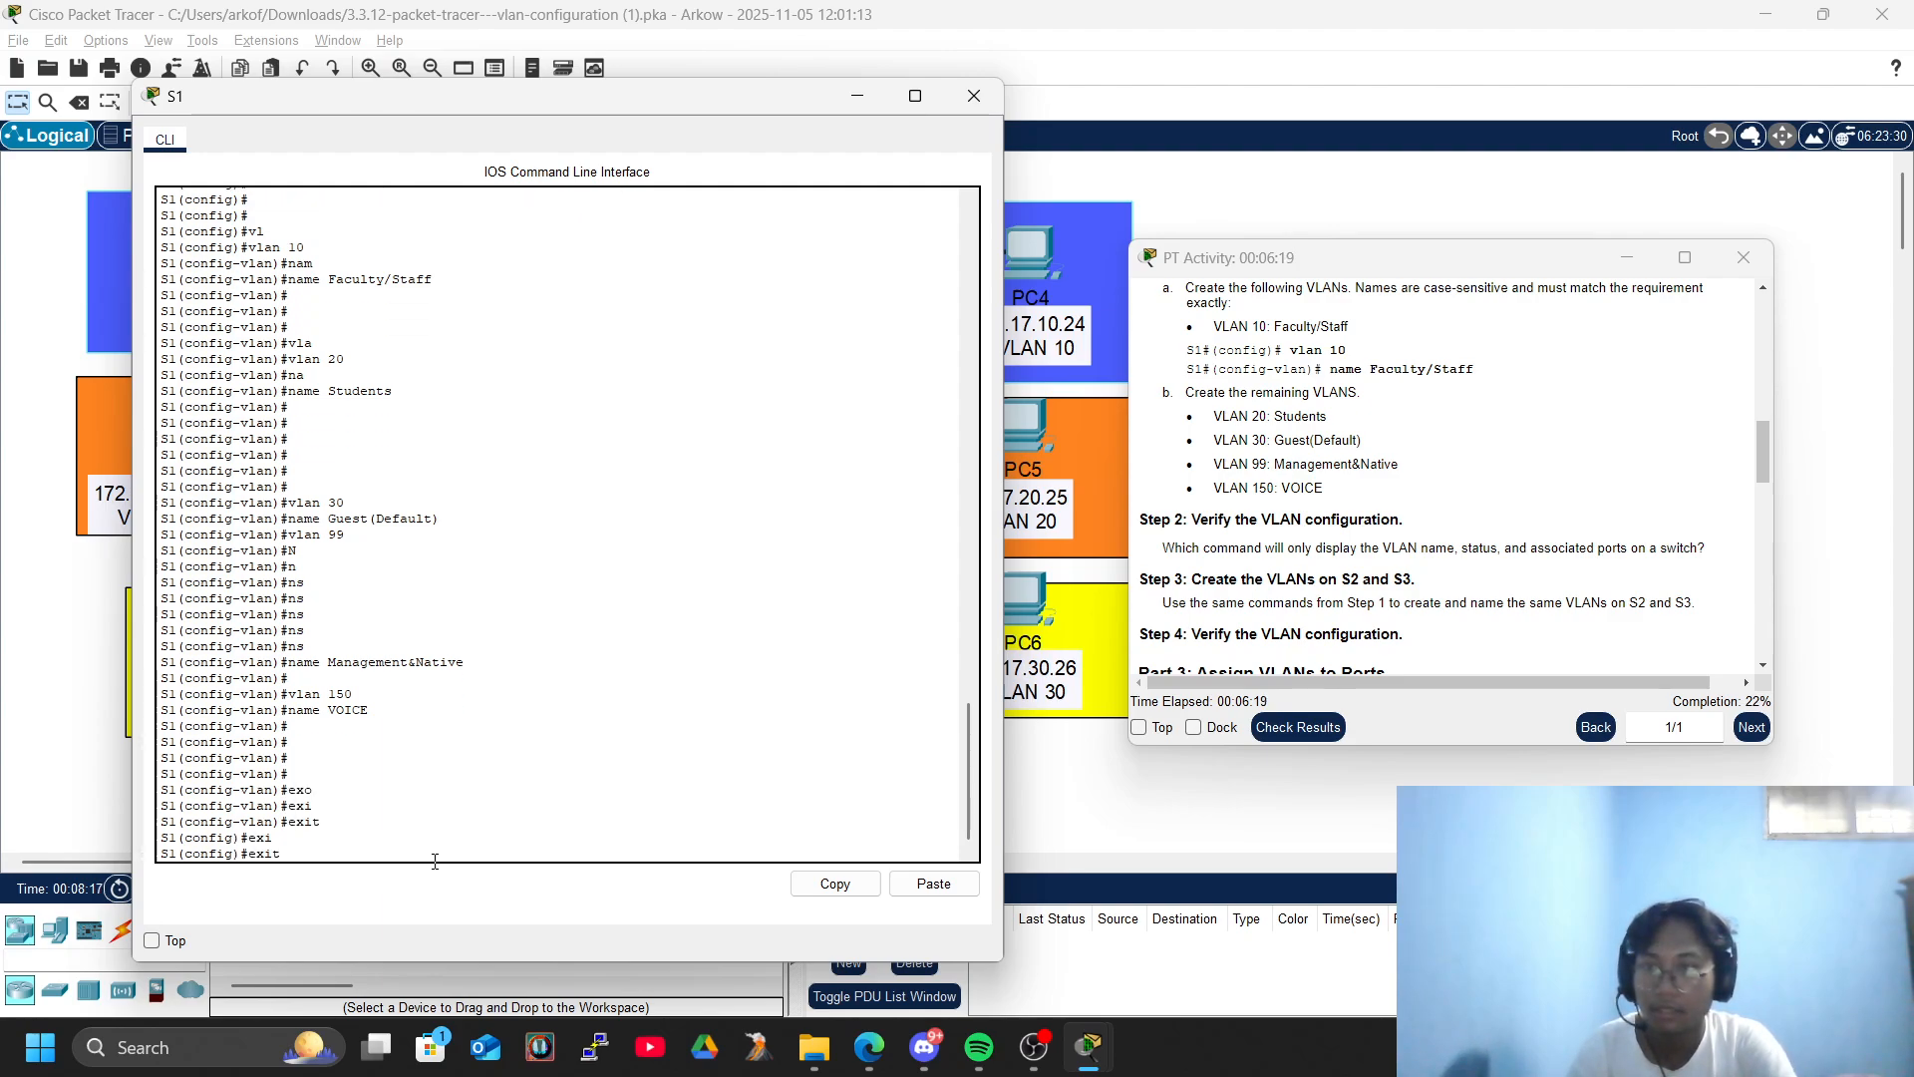
key("Return")
- Display S1's VLAN summary with show vlan brief to verify the VLAN configuration
type("show")
key("Return")
key("Return")
key("Return")
type("sho")
key("Tab")
type("vl")
key("Tab")
type("br")
key("Tab")
key("Return")
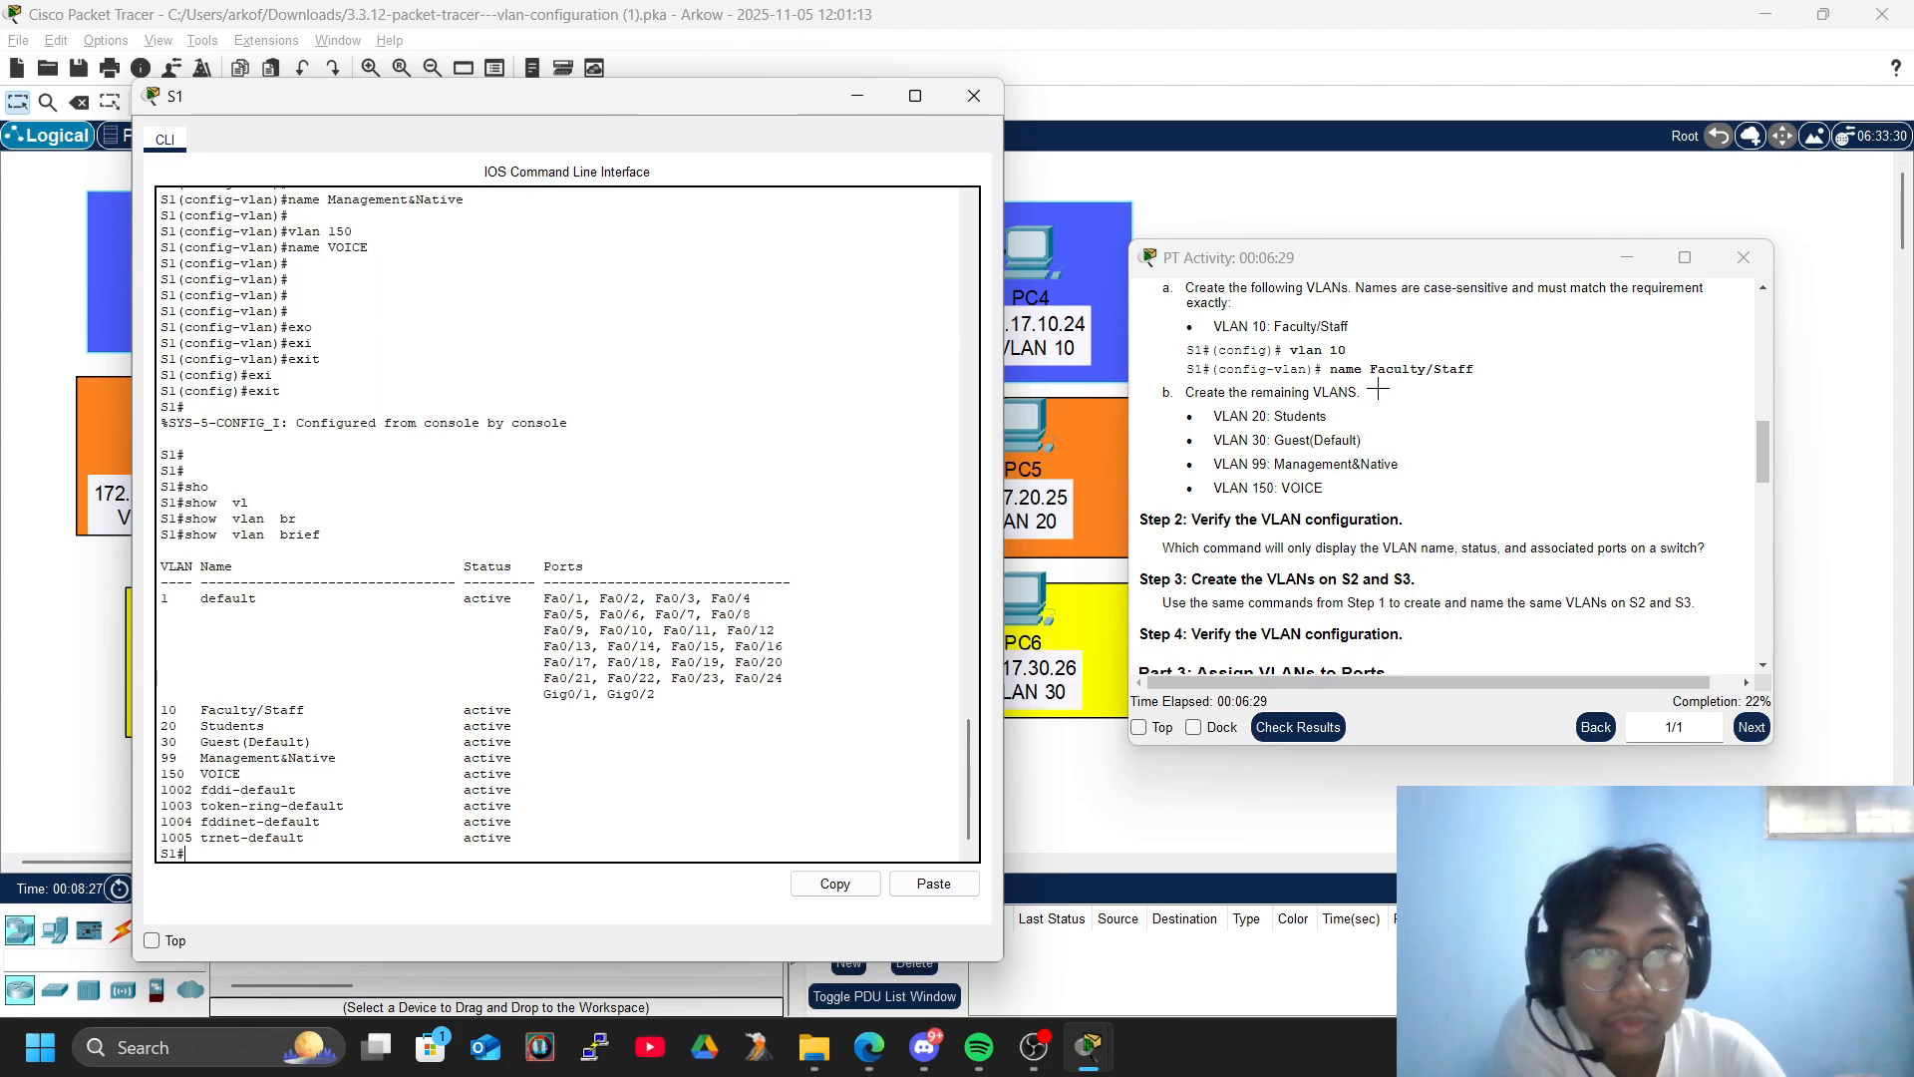
- Review the Part 2 instructions for creating the VLANs on S2 and S3, and close the S1 window
scroll(1379, 387, "up", 3)
scroll(1379, 486, "down", 3)
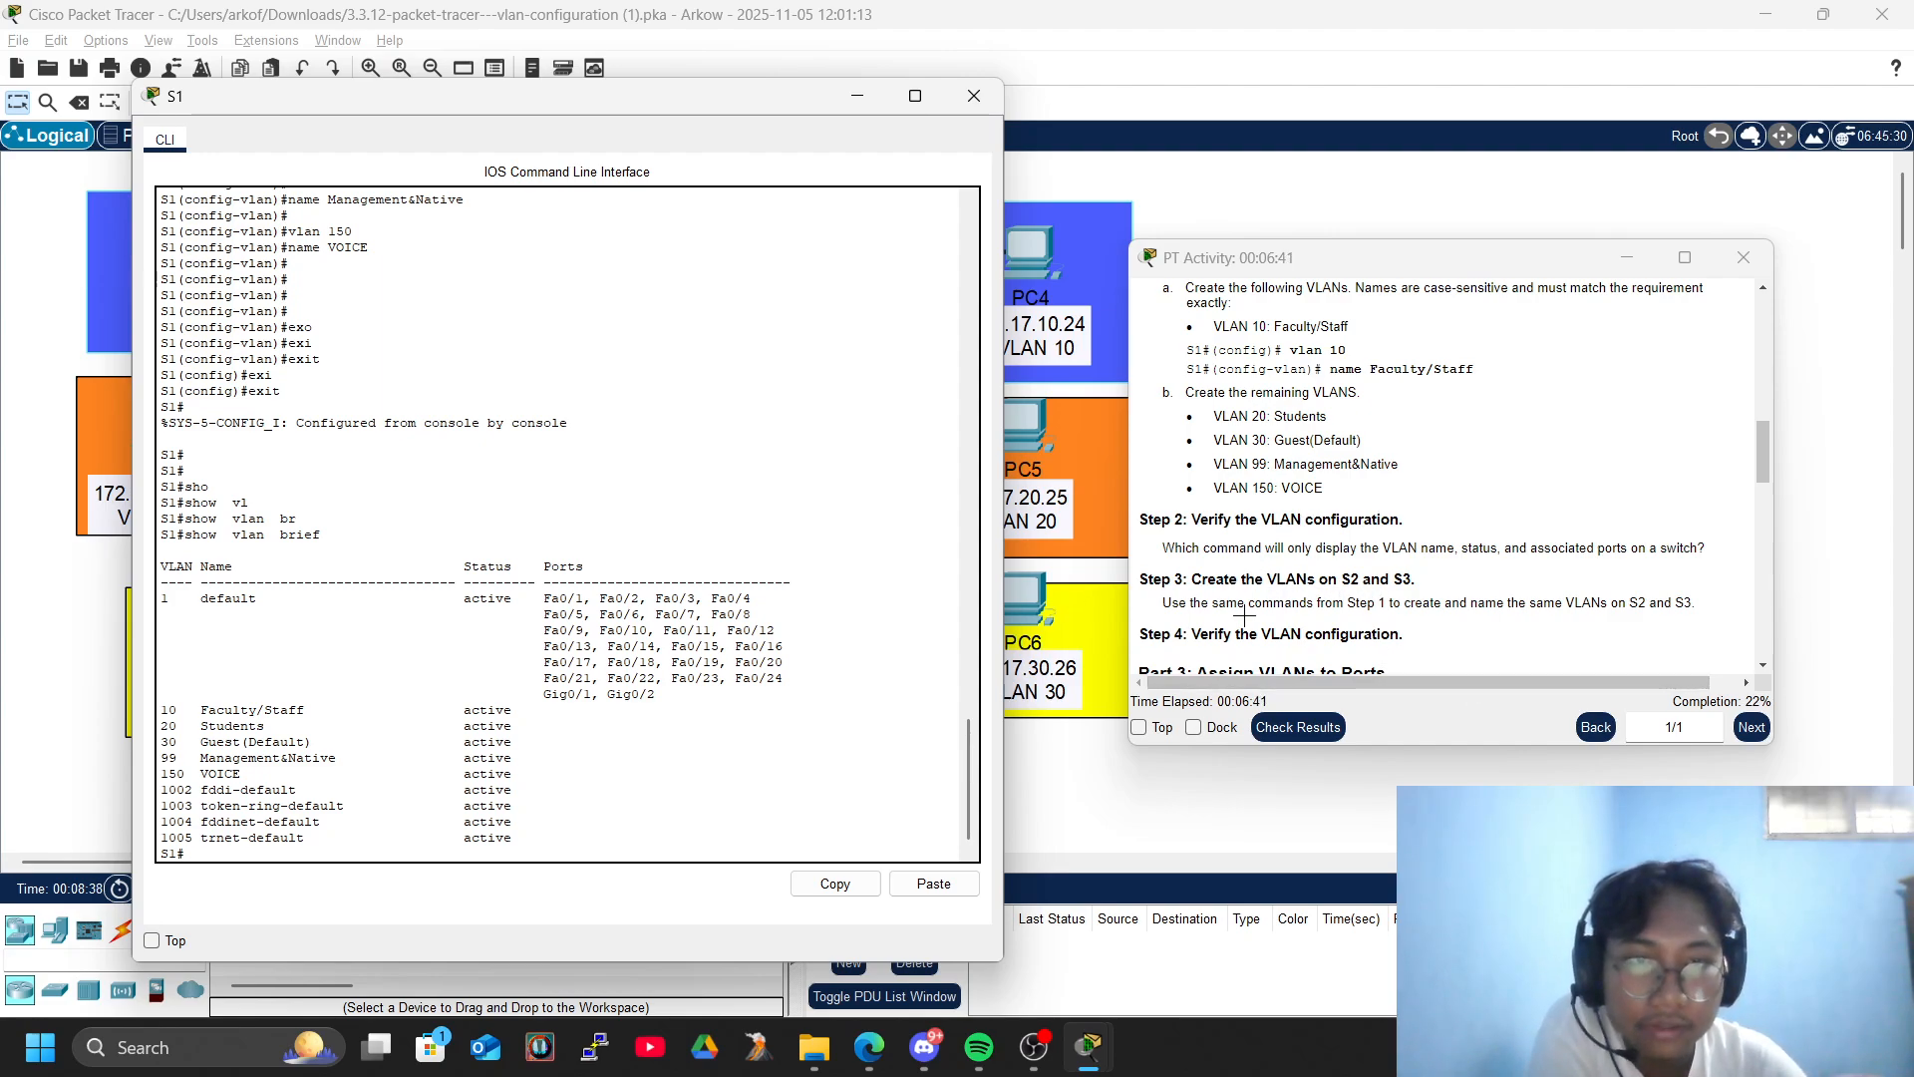
scroll(1400, 468, "up", 3)
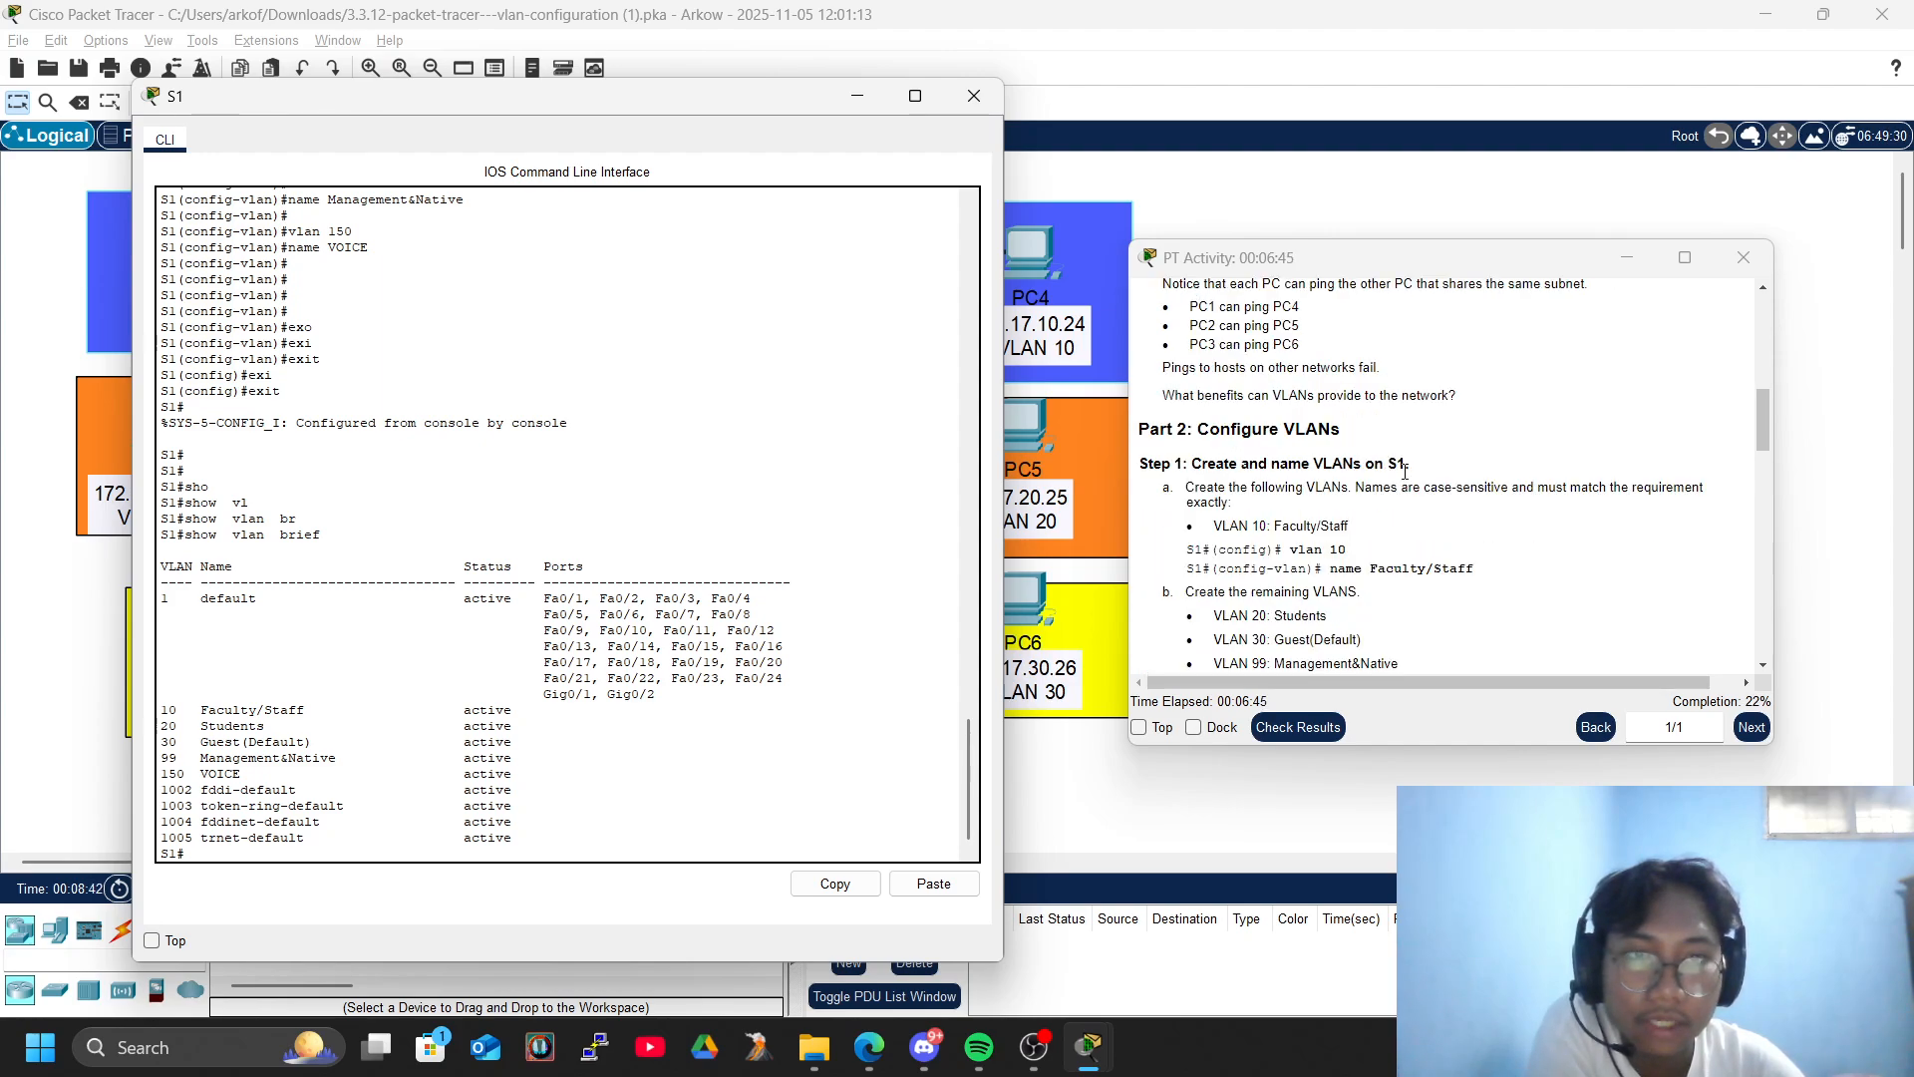
scroll(1330, 533, "down", 3)
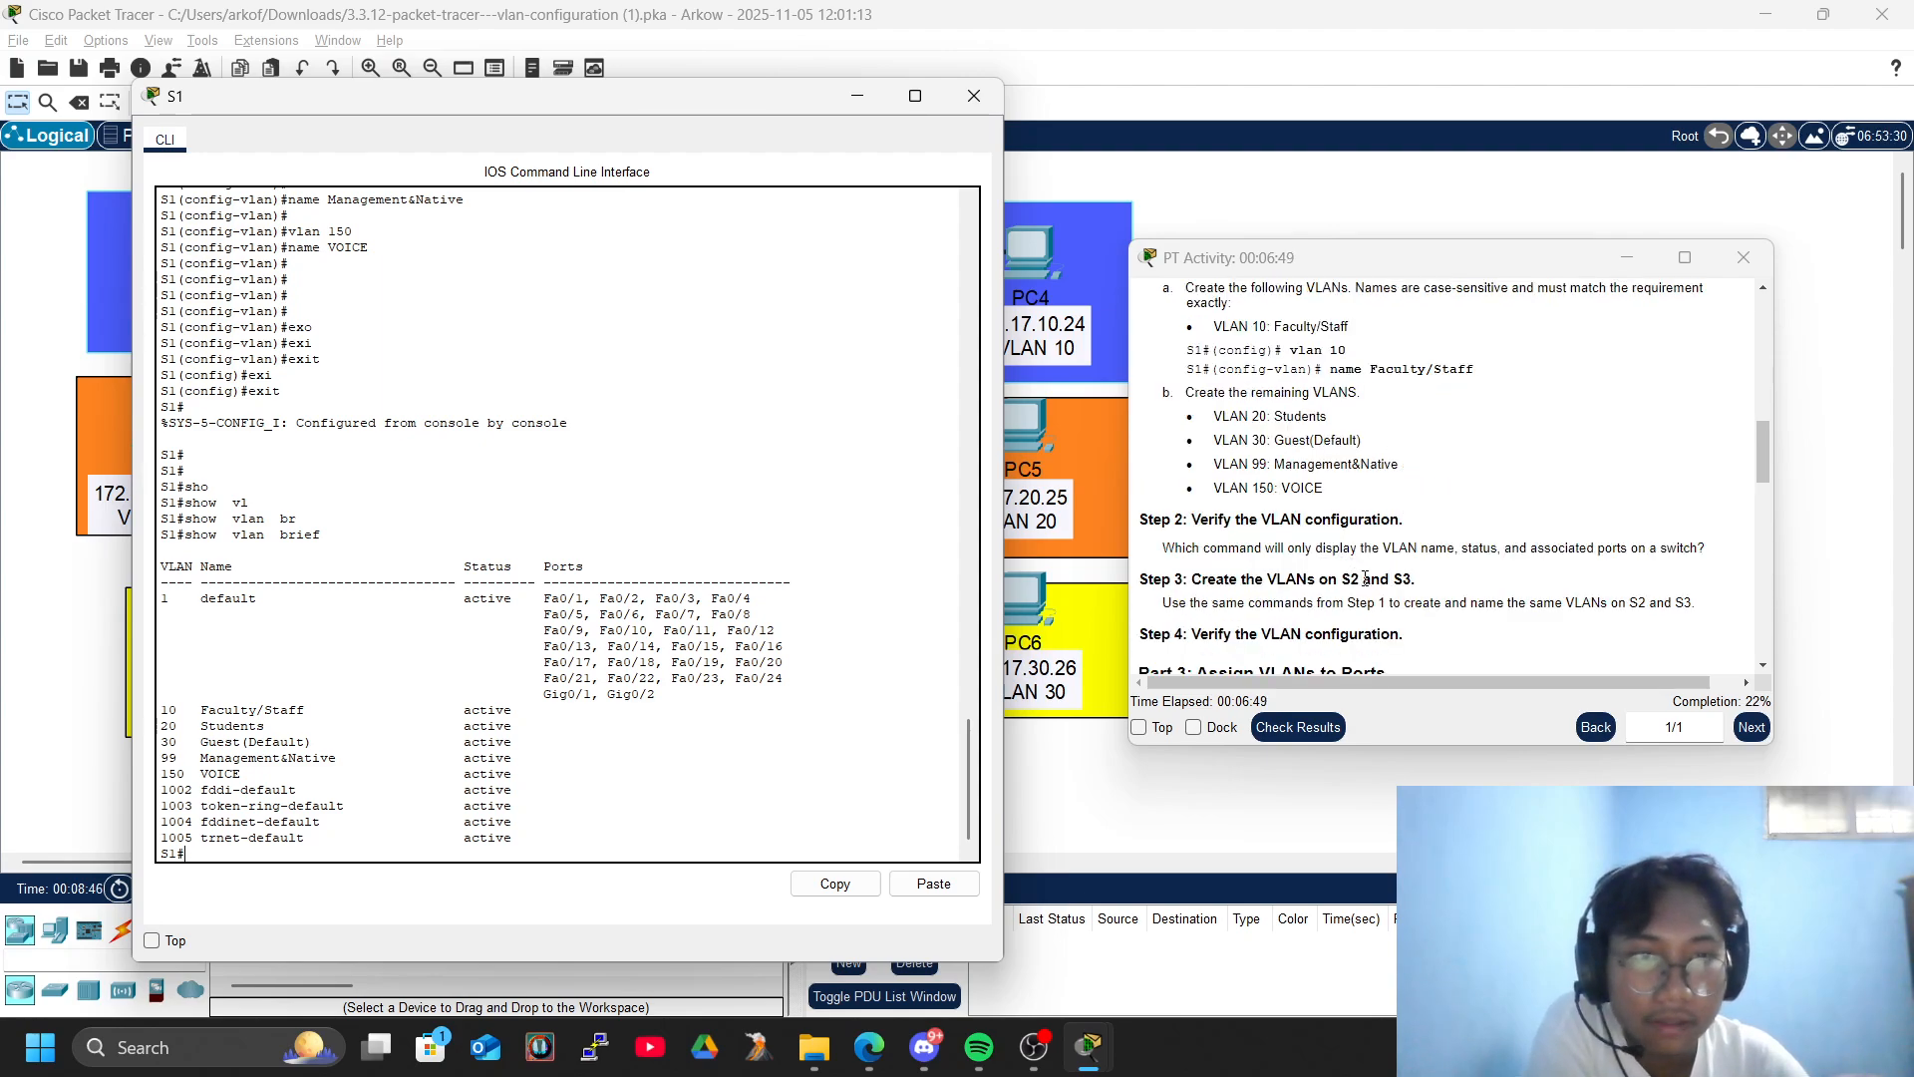
left_click(974, 95)
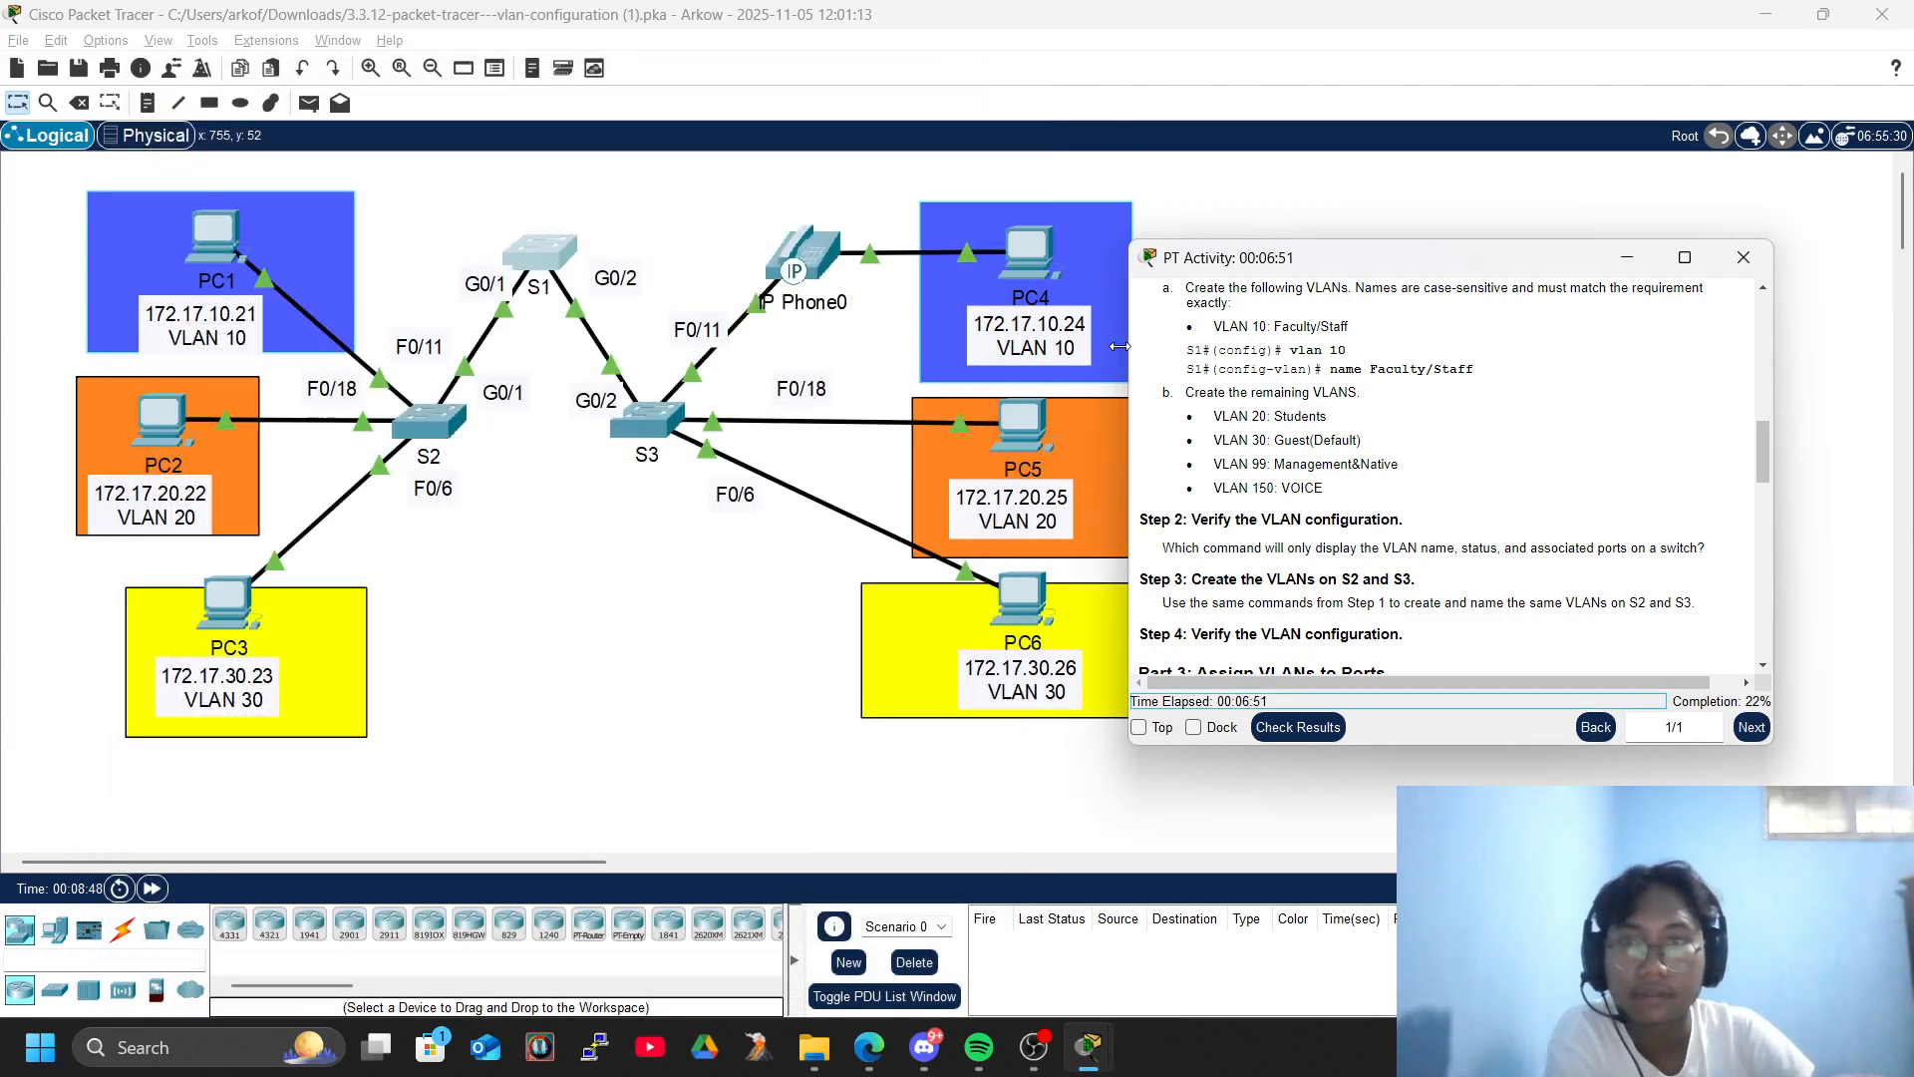
- Open the command line of switch S2 and enter privileged EXEC mode
left_click(598, 641)
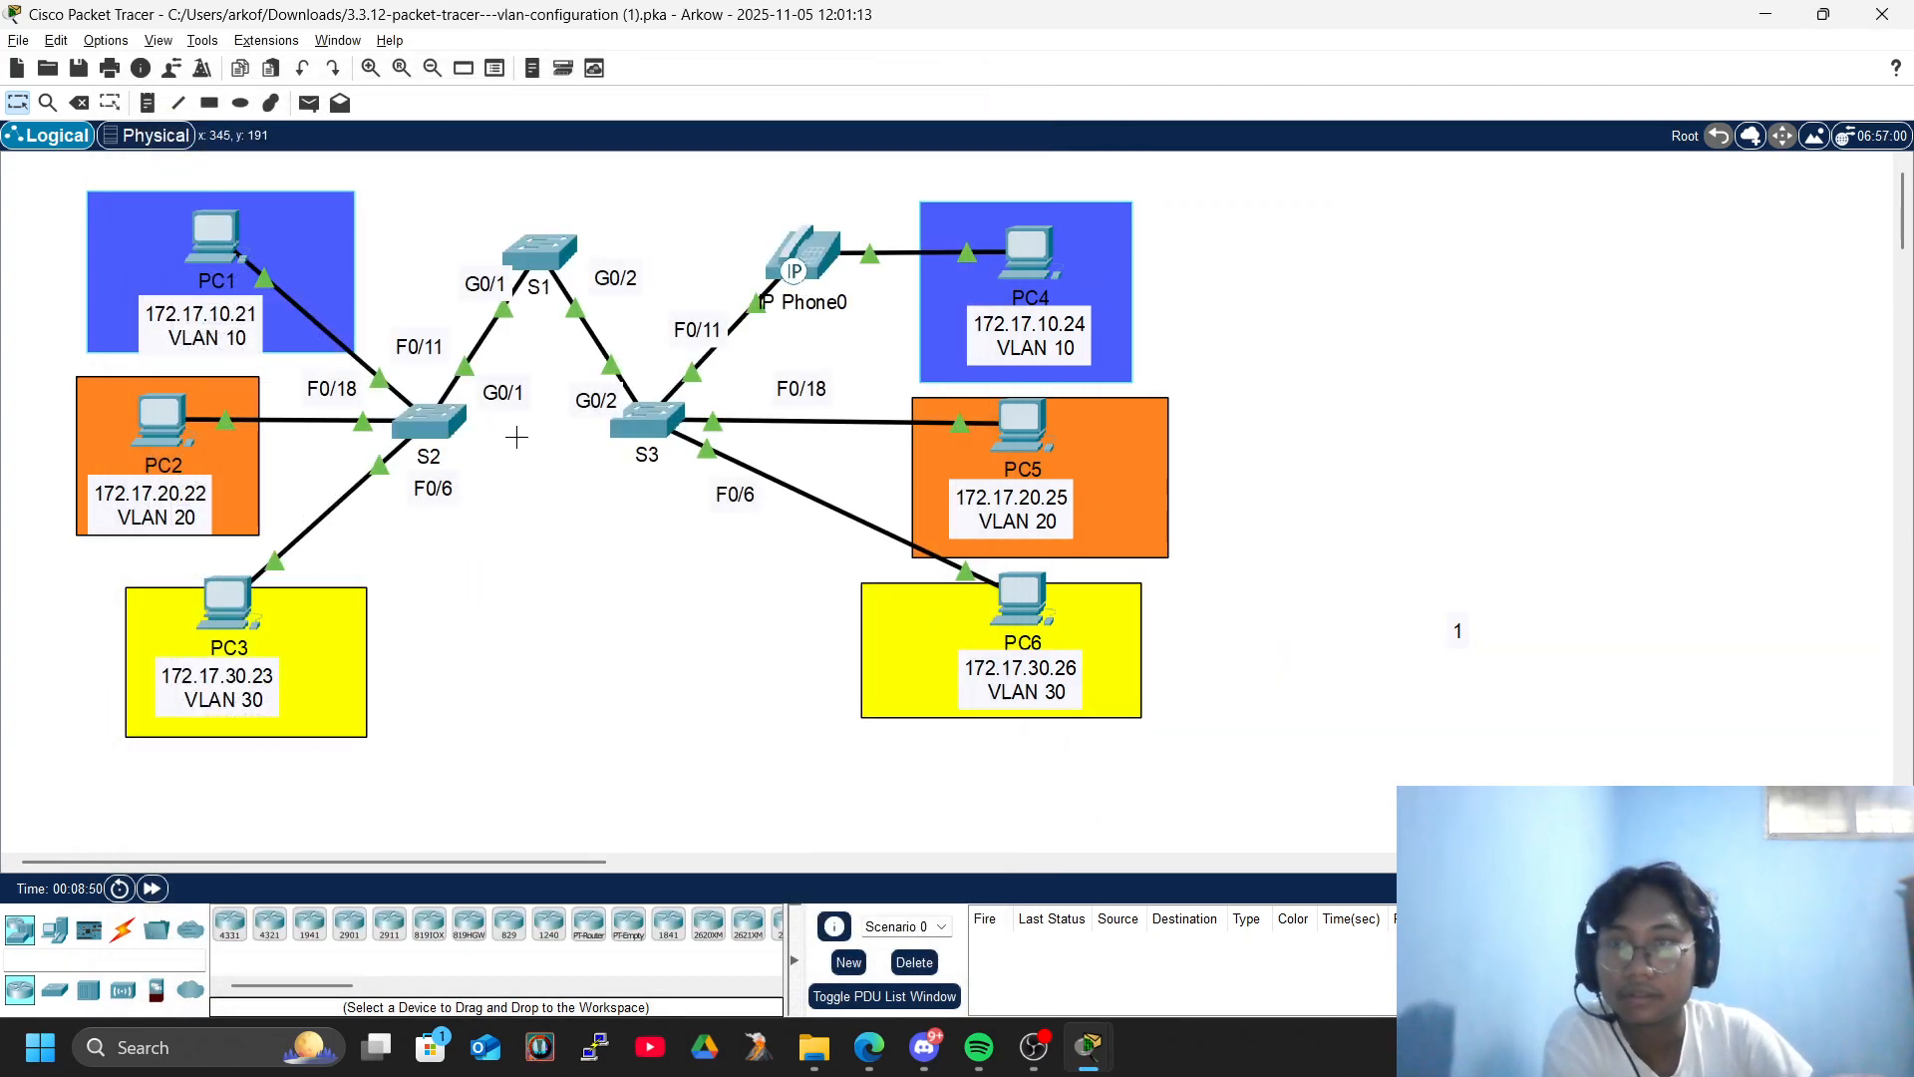
left_click(429, 409)
key("Return")
key("Return")
key("Return")
type("en")
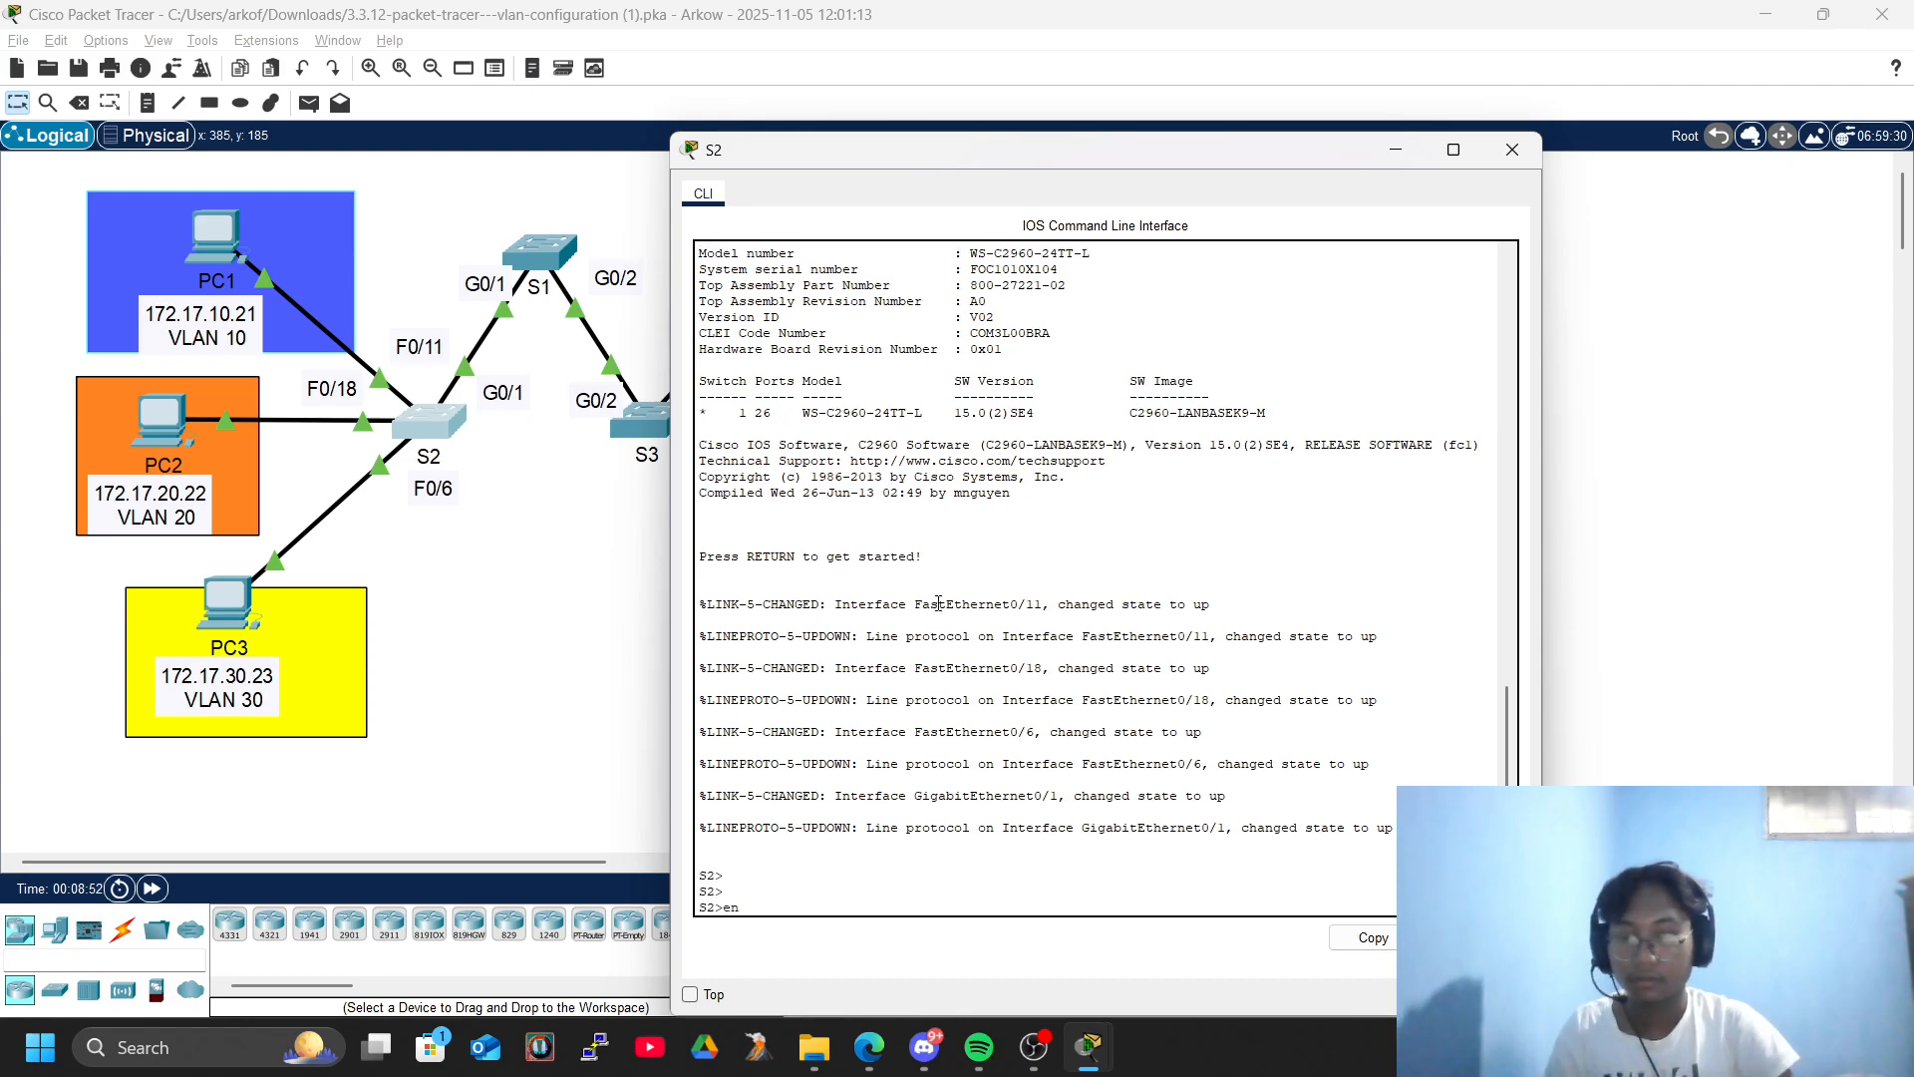
type("a")
key("Tab")
key("Return")
key("Return")
- Enter global configuration mode on S2 with configure terminal
type("conf")
key("Tab")
type("te")
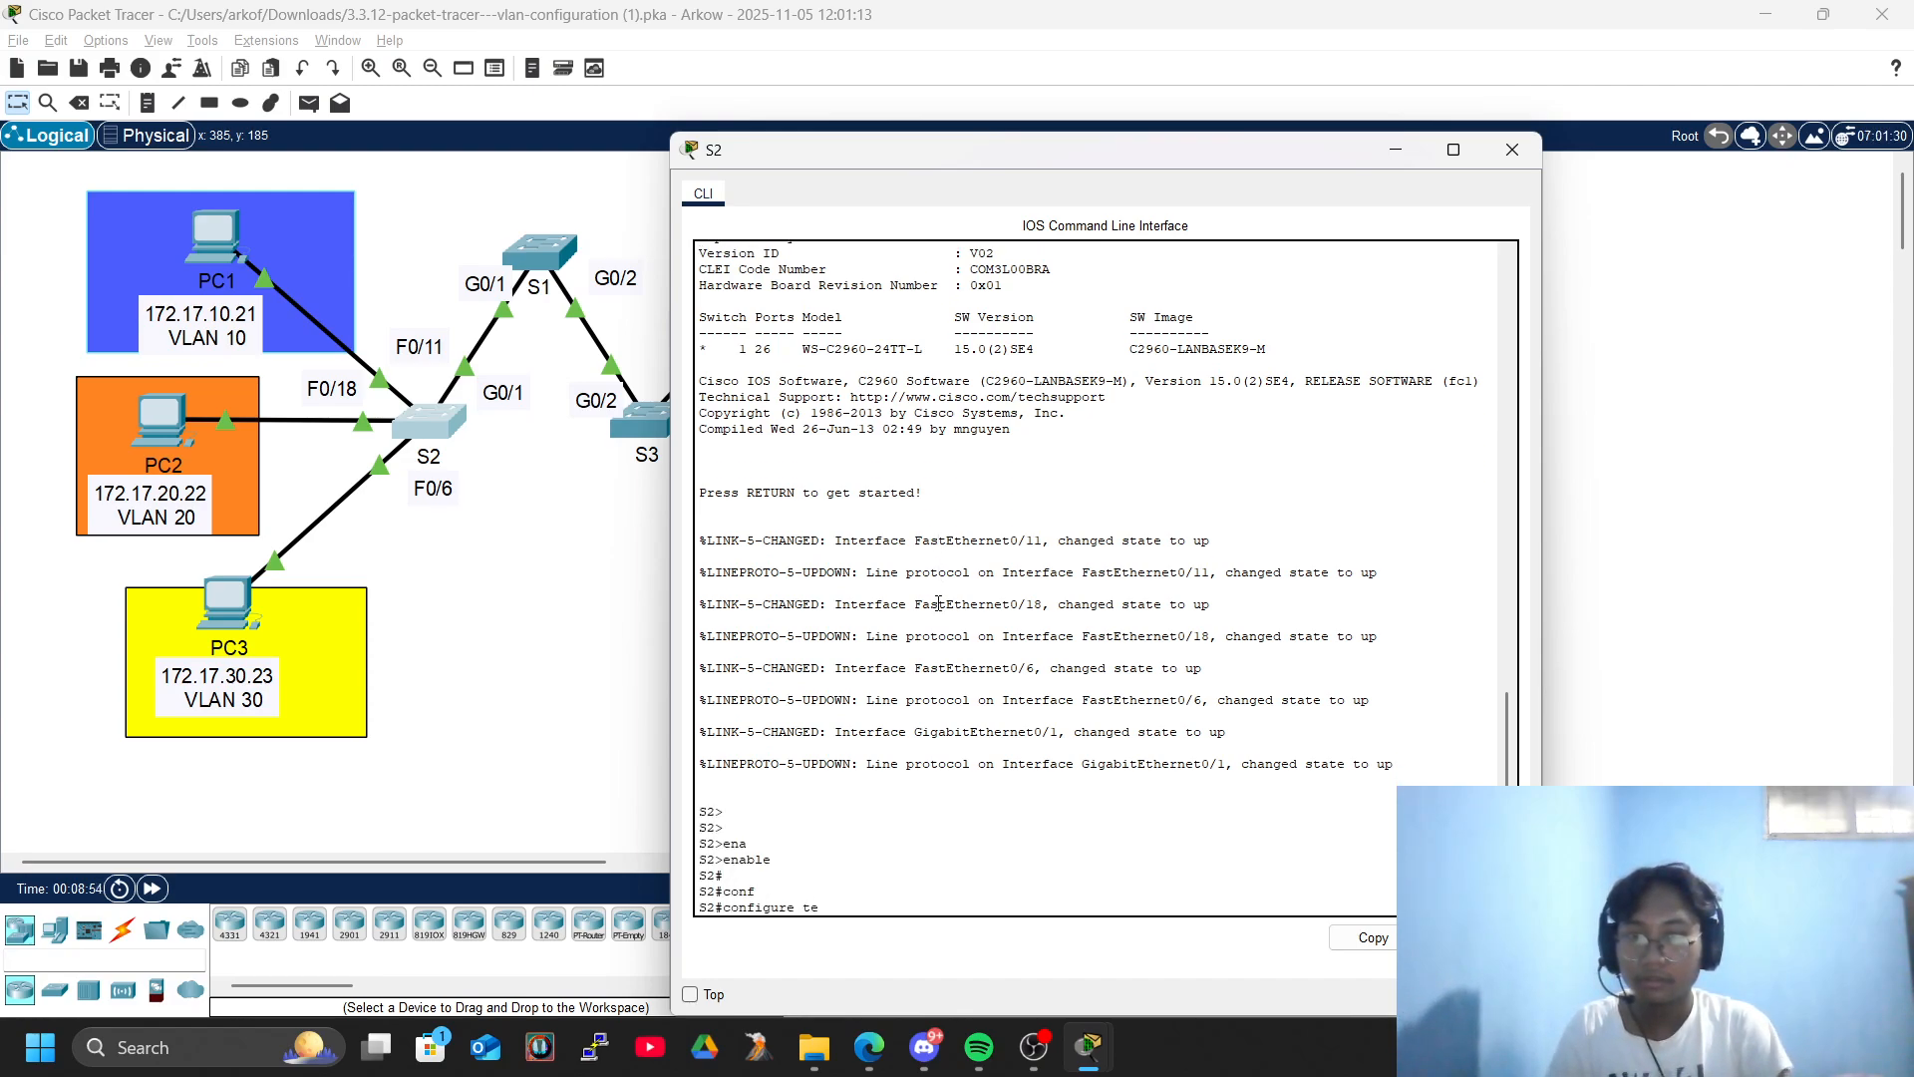
type("r")
key("Tab")
key("Return")
key("Return")
key("Return")
key("Return")
key("Return")
key("Return")
- Create VLAN 10 on S2 and name it Faculty/Staff
type("vla")
key("Tab")
type("10")
key("Return")
type("nam")
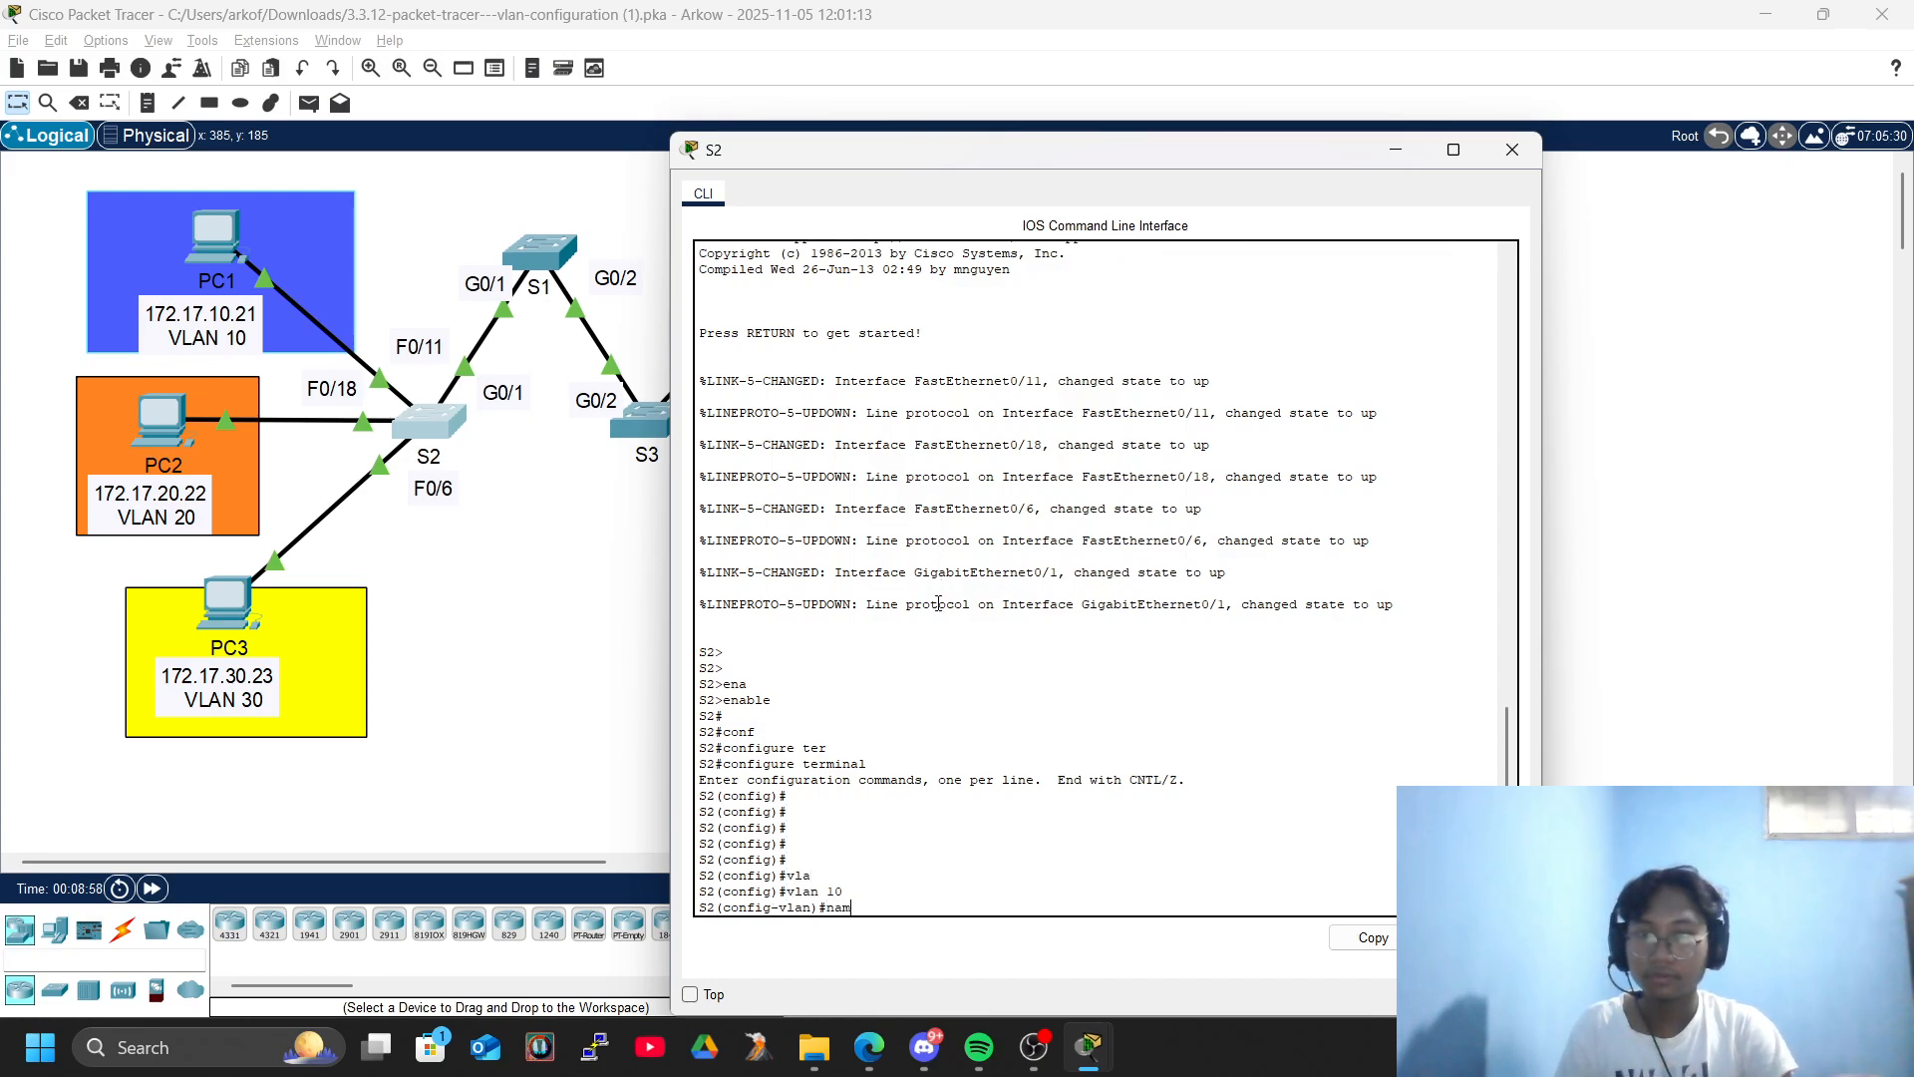
type("e Faculty/Staff")
key("Return")
key("Return")
key("Return")
key("Return")
- Create VLAN 20 on S2 and name it Students
type("vlan 20")
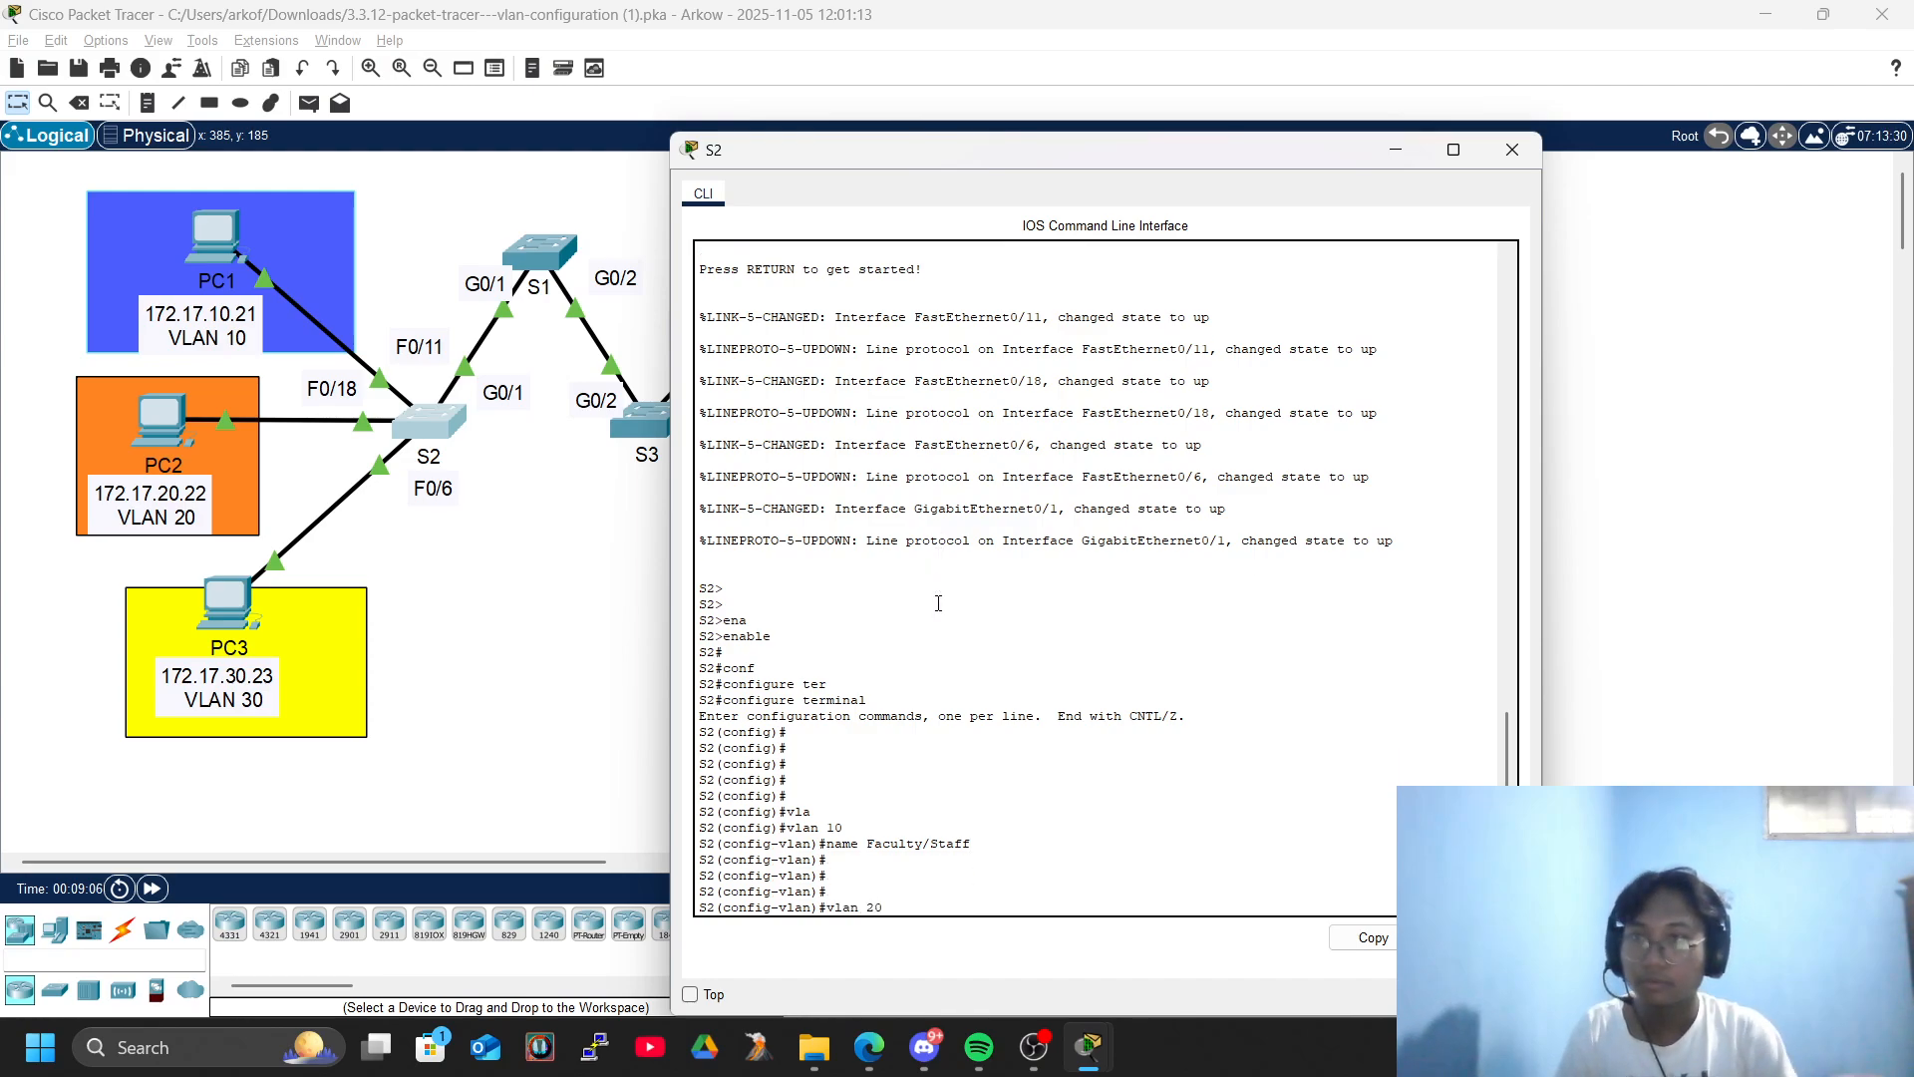
key("Return")
key("Return")
key("Return")
key("Return")
type("name students")
key("Return")
- Create VLAN 30 on S2 and name it Guest(Default), placing the S2 window beside the activity instructions
type("vlan 30")
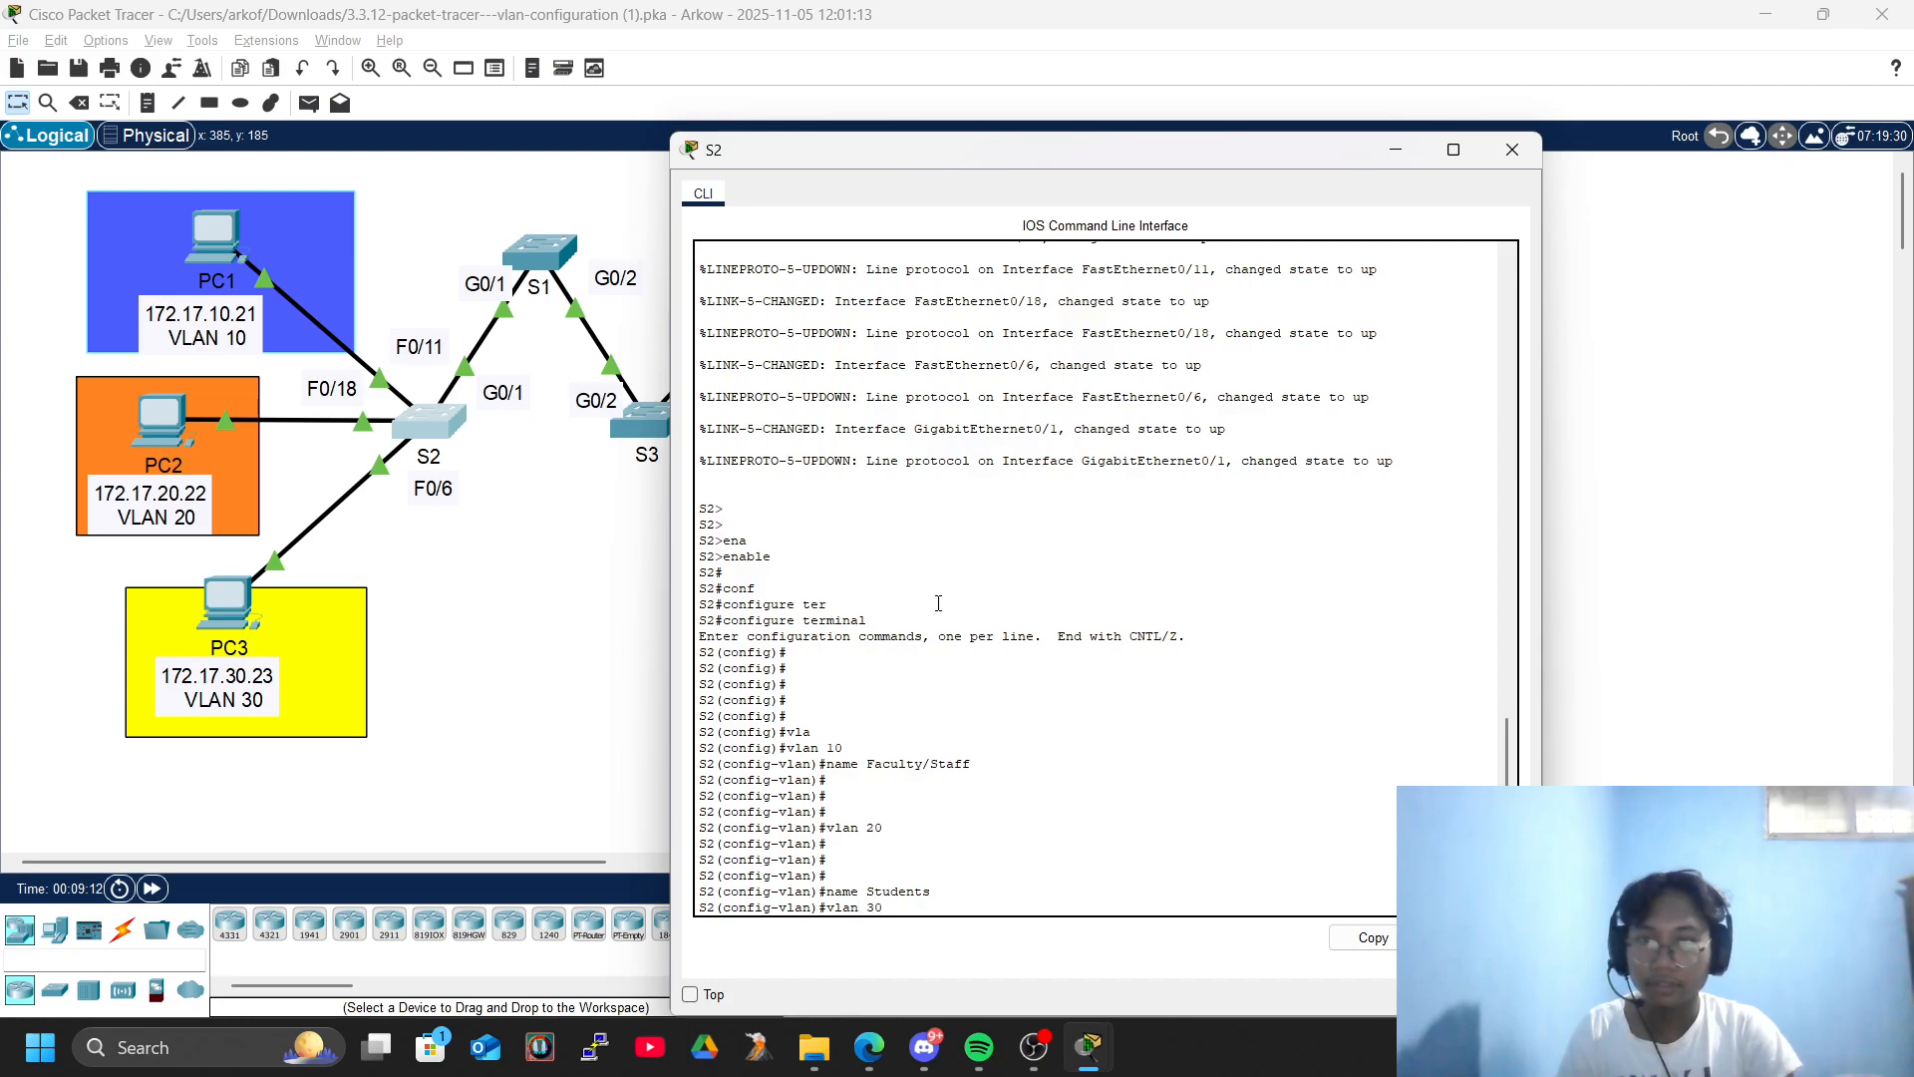
key("Return")
key("alt+Tab")
key("alt+Tab")
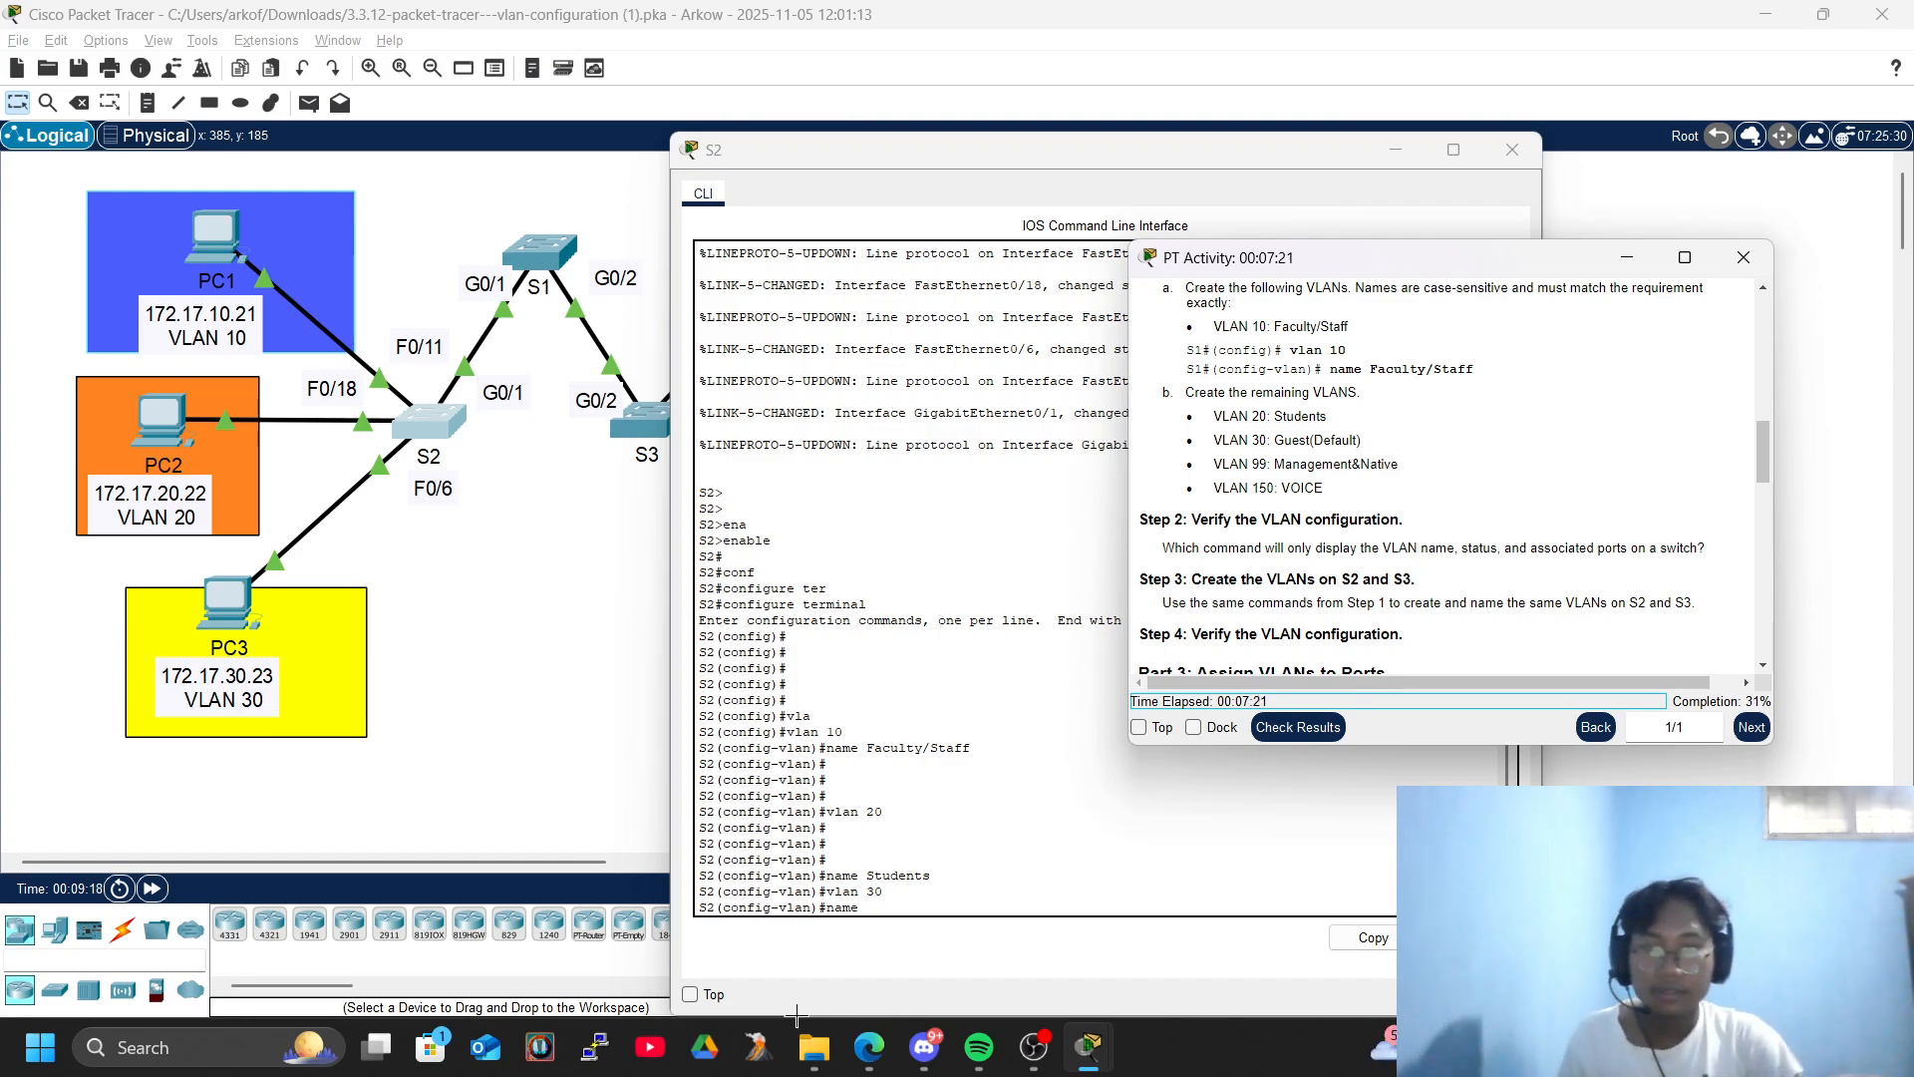
left_click(1059, 330)
left_click_drag(1058, 150, 605, 110)
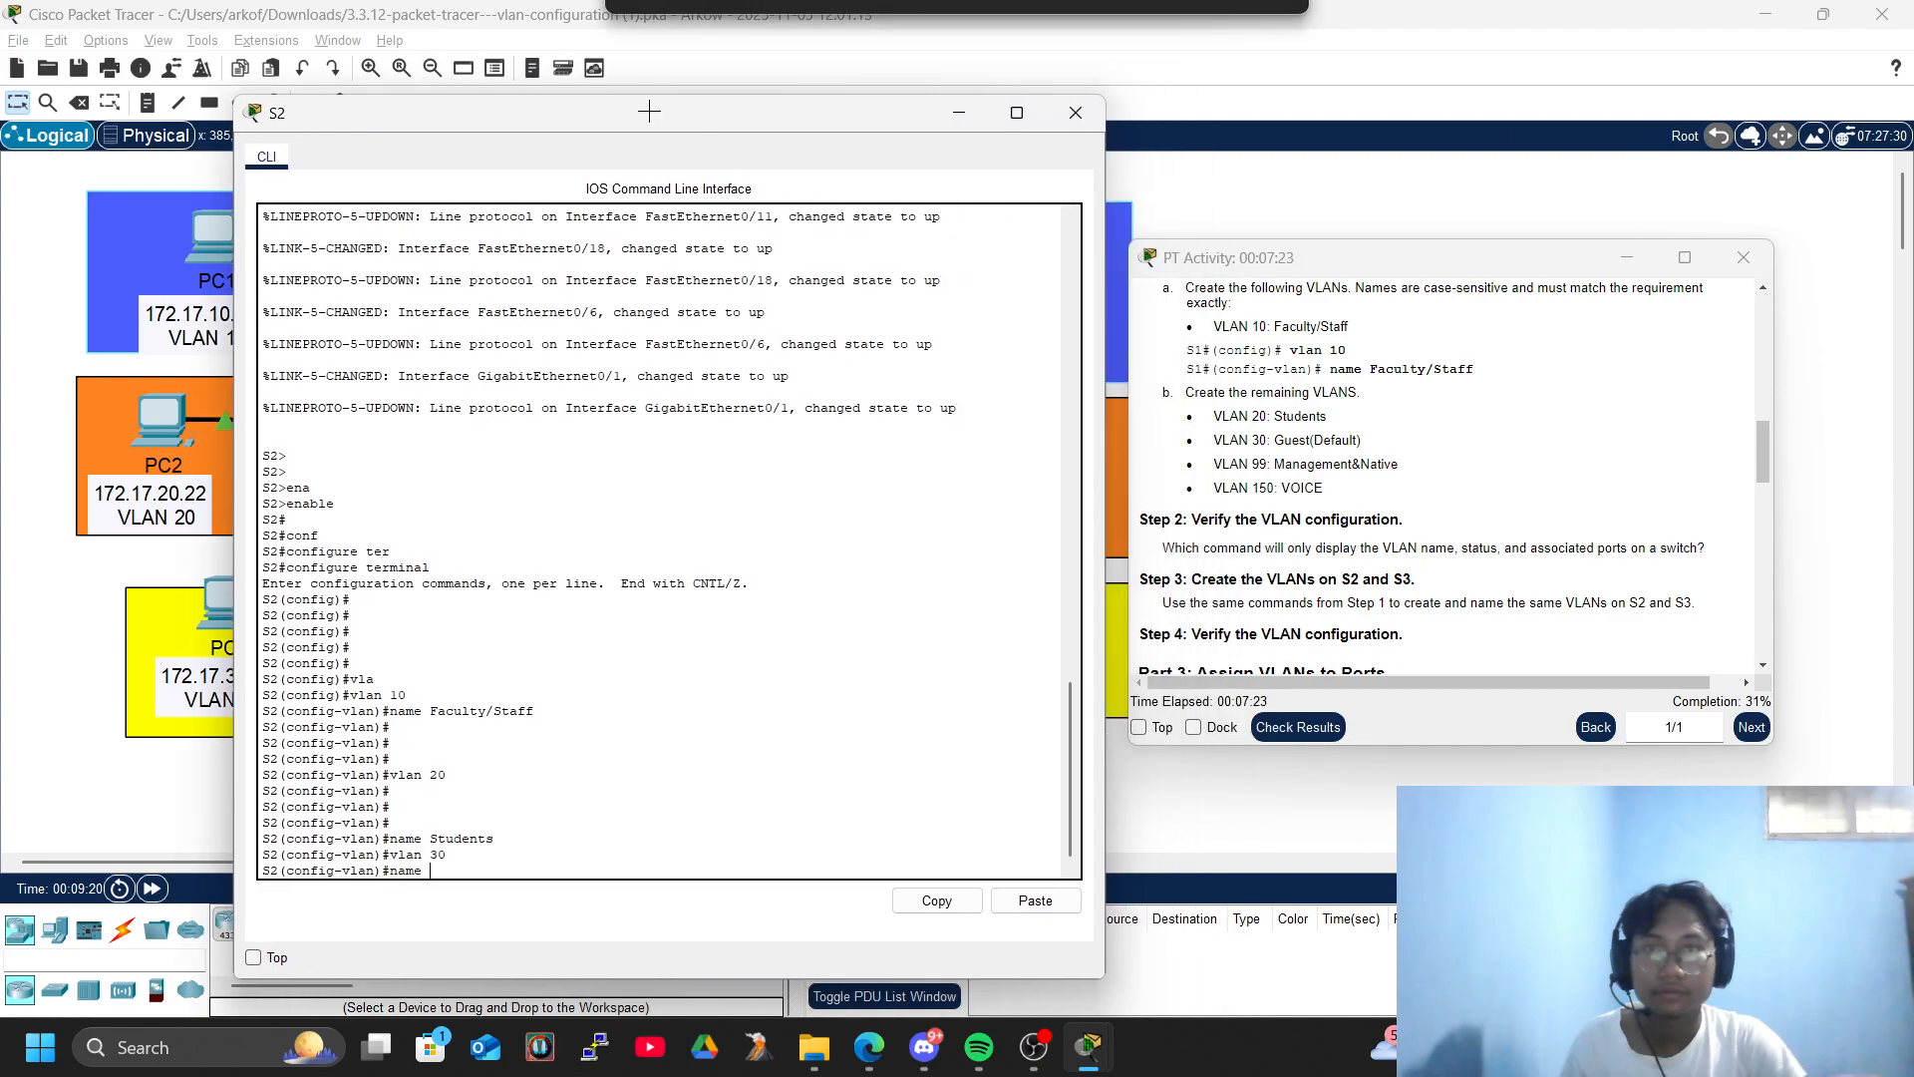
type("Guest")
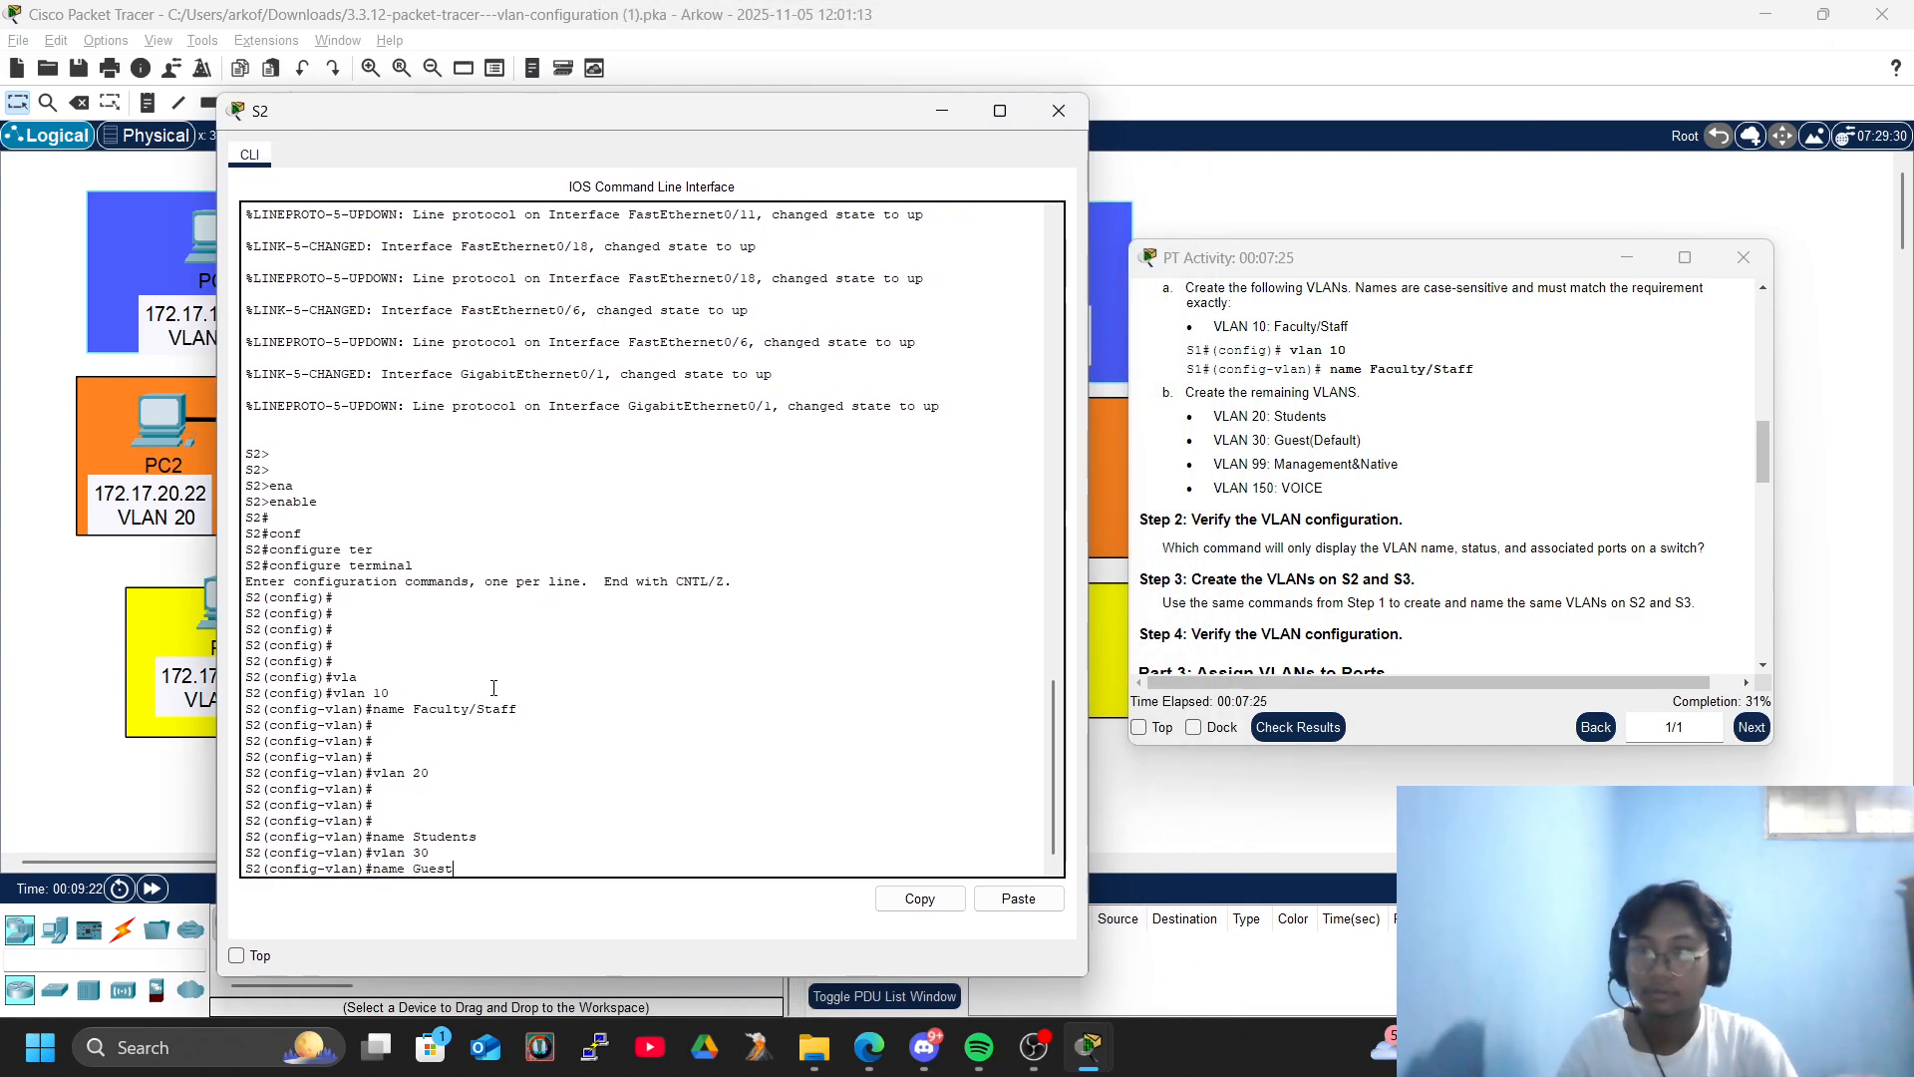
type("(Default")
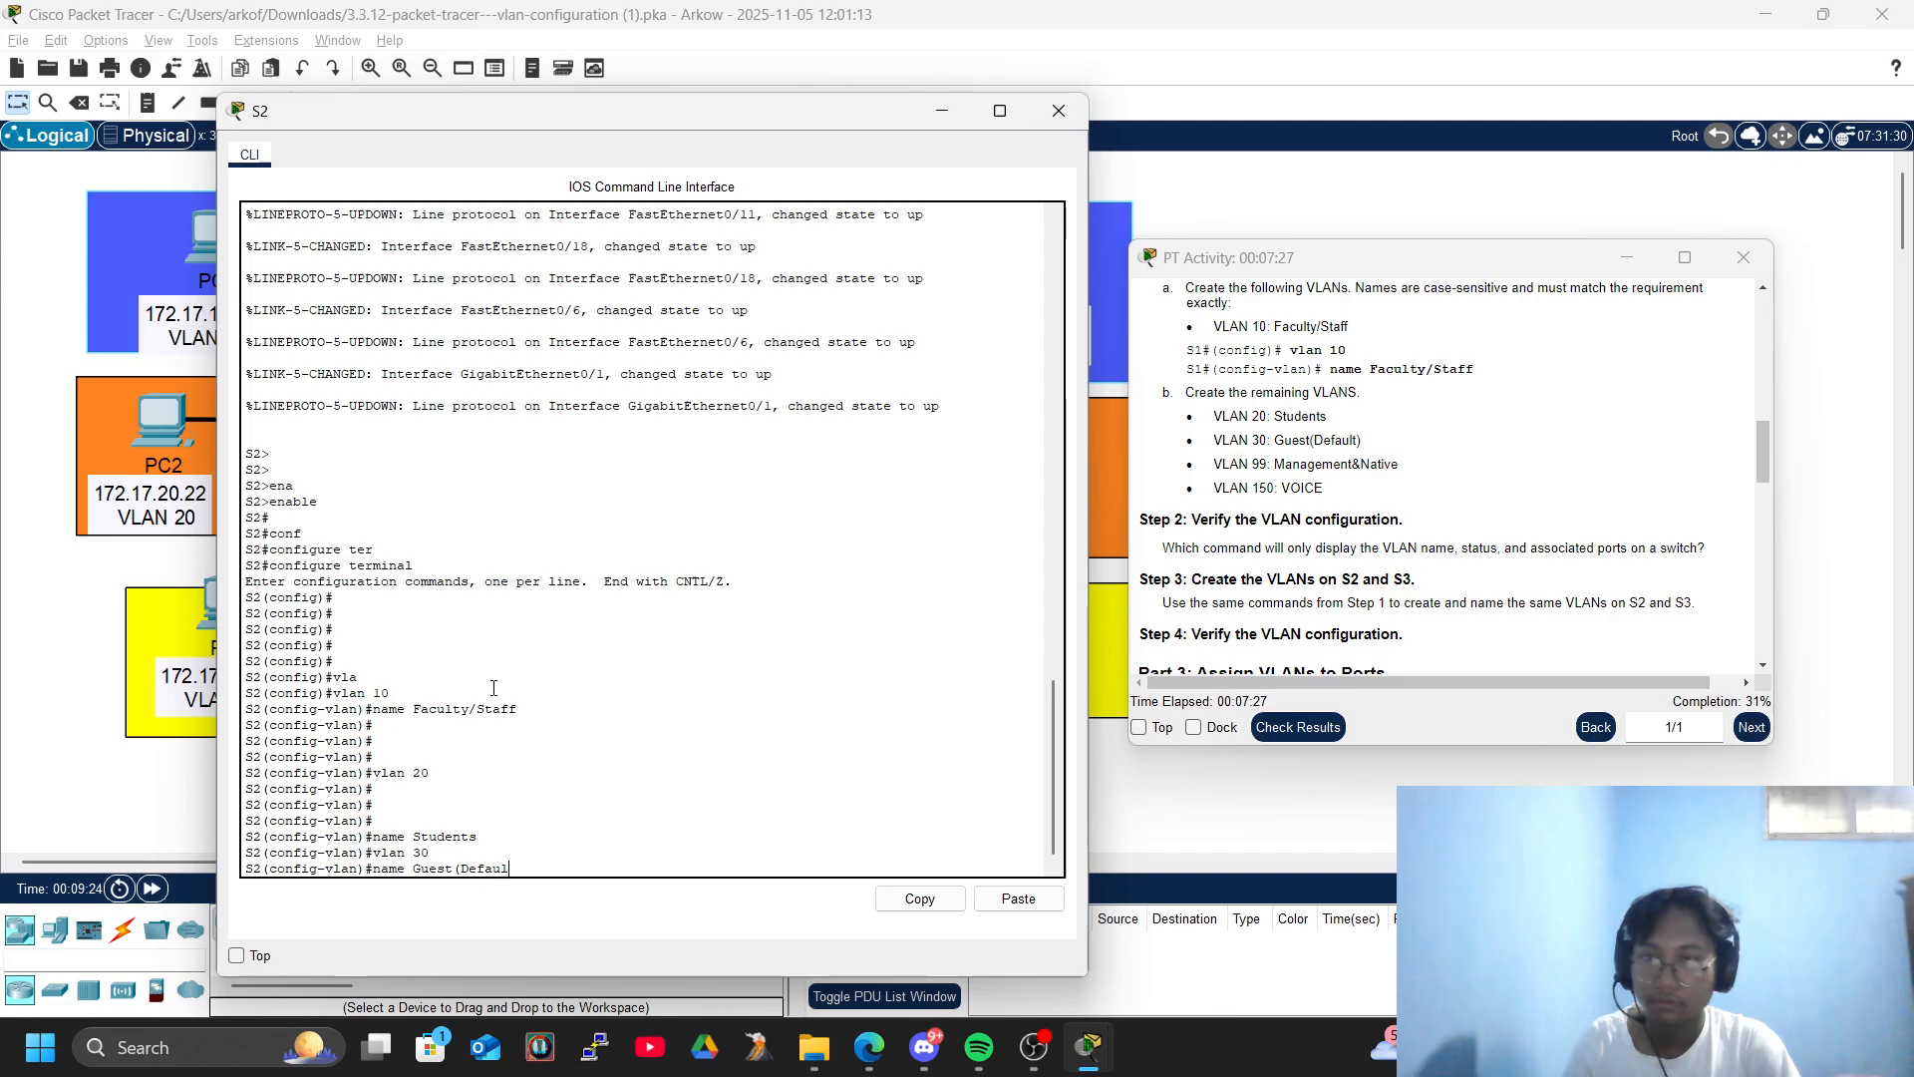
key("Return")
key("Return")
key("Return")
key("Return")
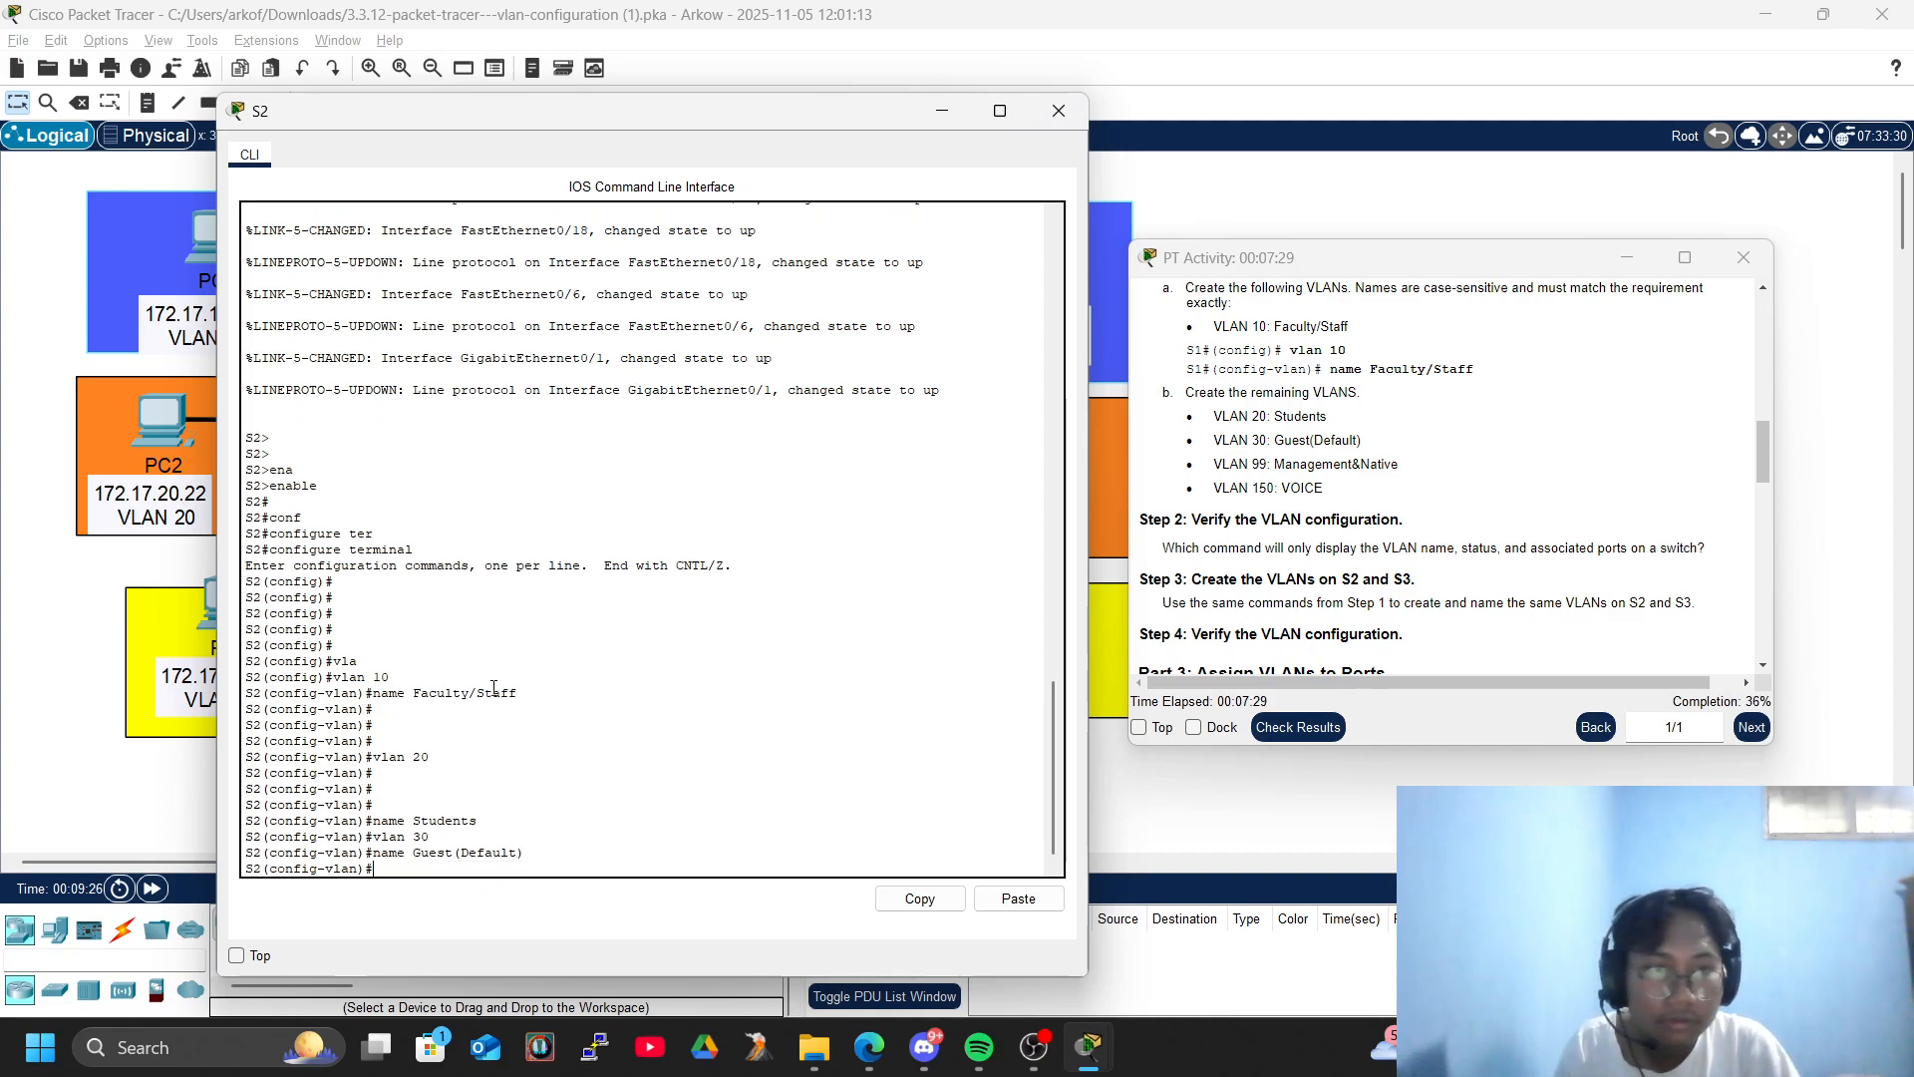
- Create VLAN 99 on S2 and name it Management&Native
type("vlan ")
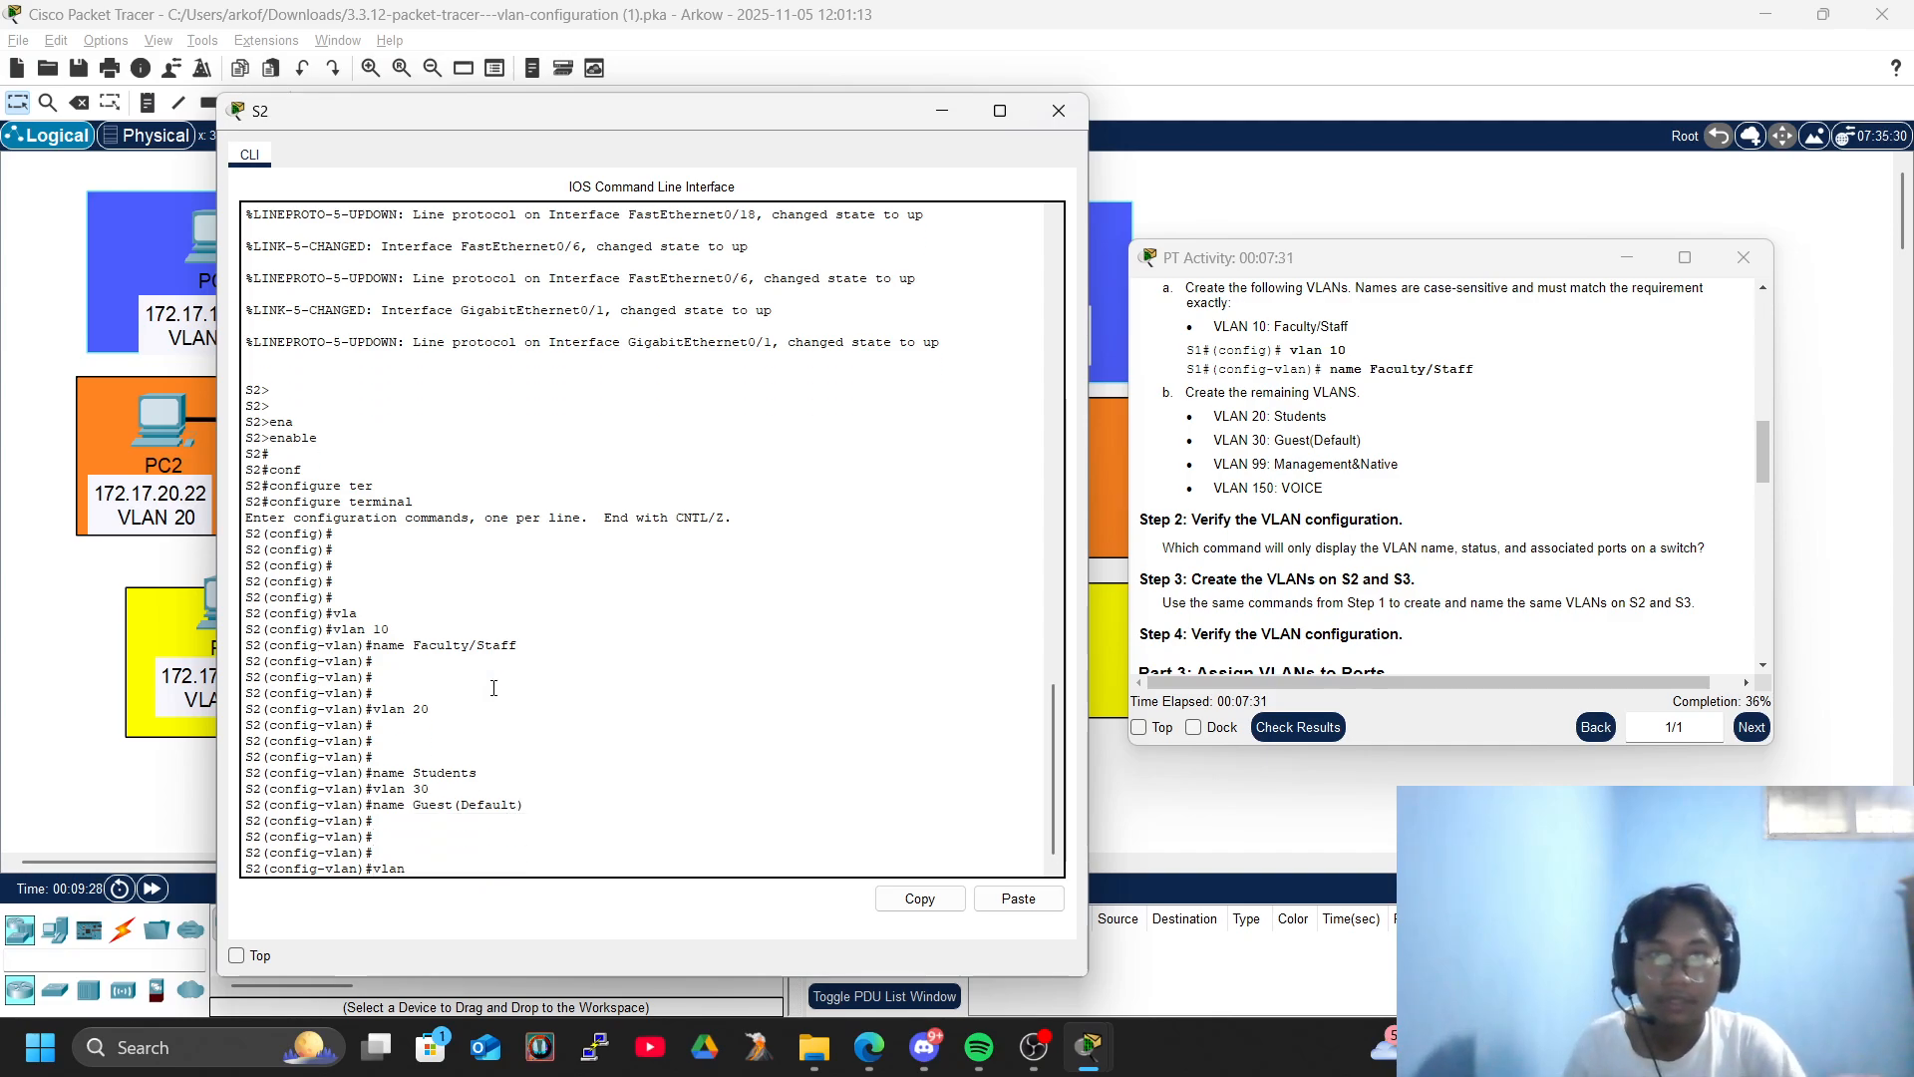
type("99")
key("Return")
type("name Management&Native")
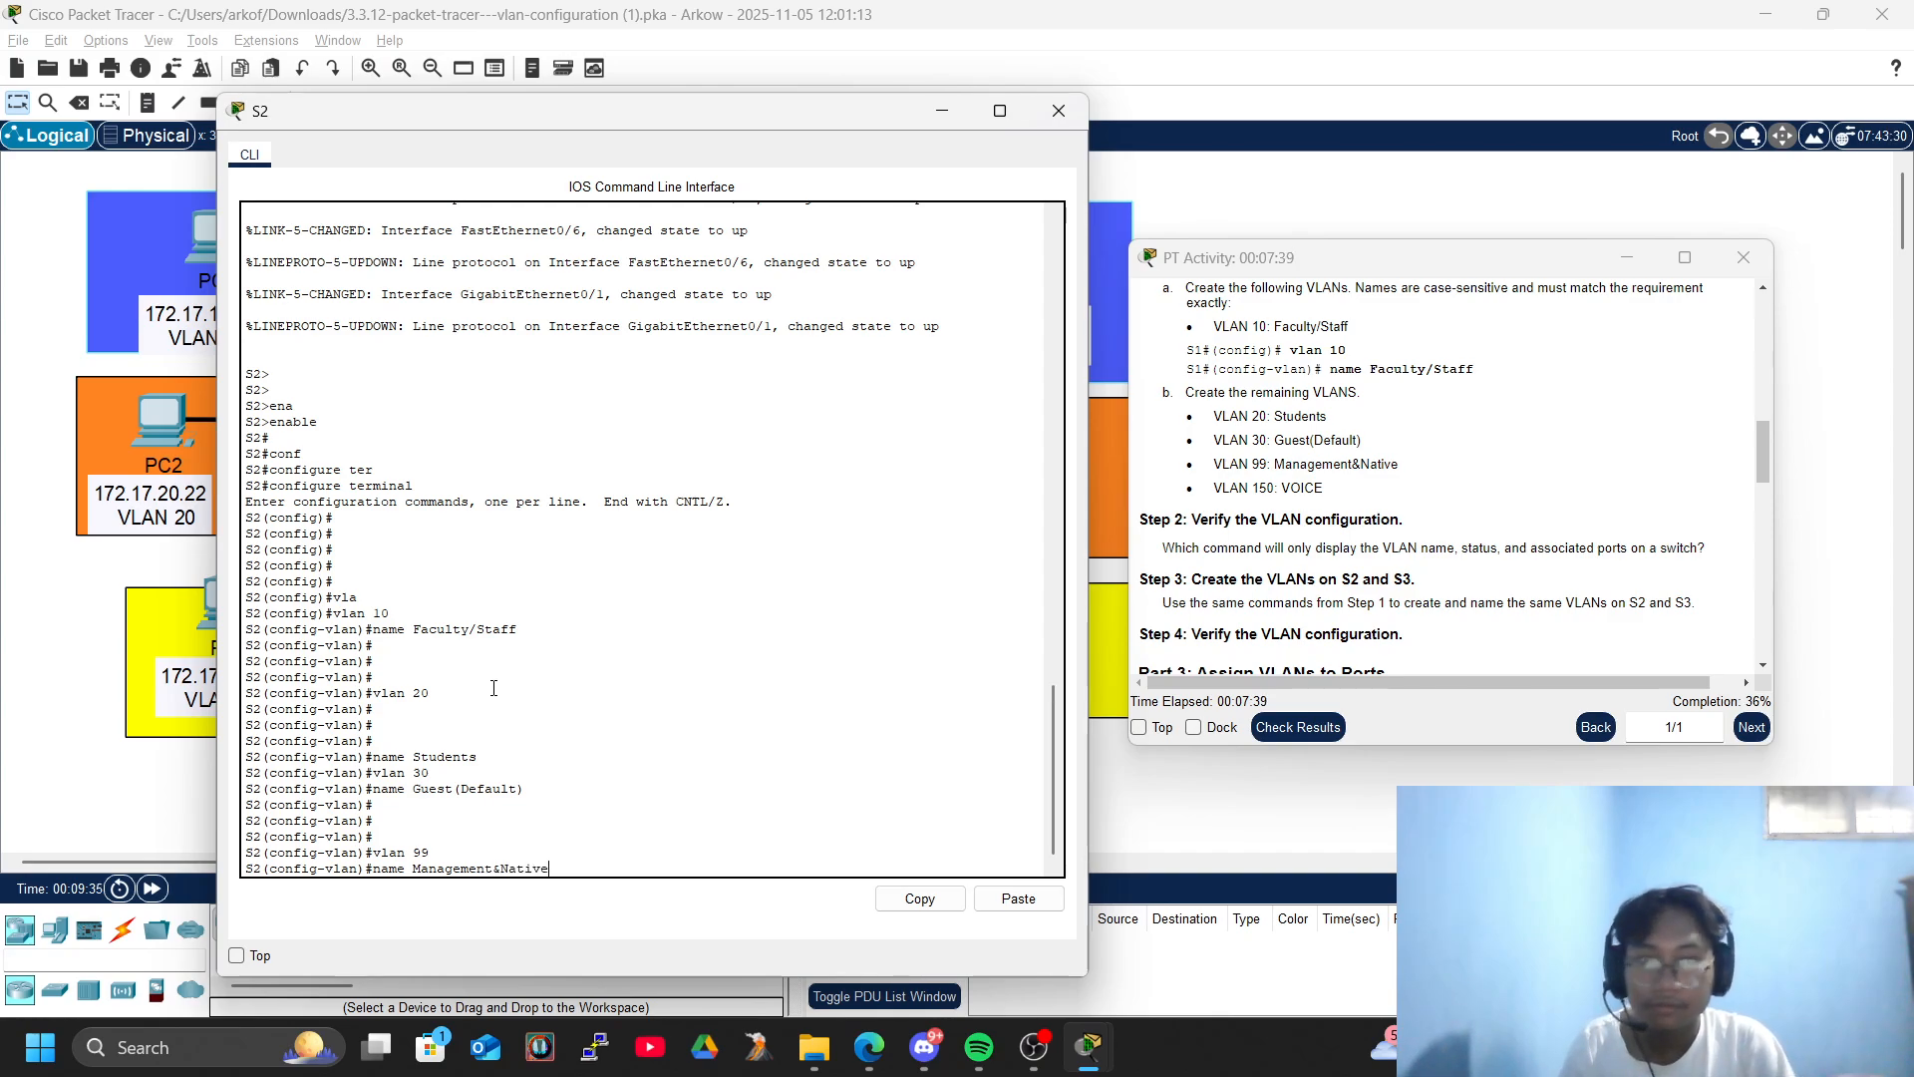
key("Return")
key("Return")
key("Return")
key("Return")
key("Return")
- Create VLAN 150 on S2 and name it VOICE
type("vlan ")
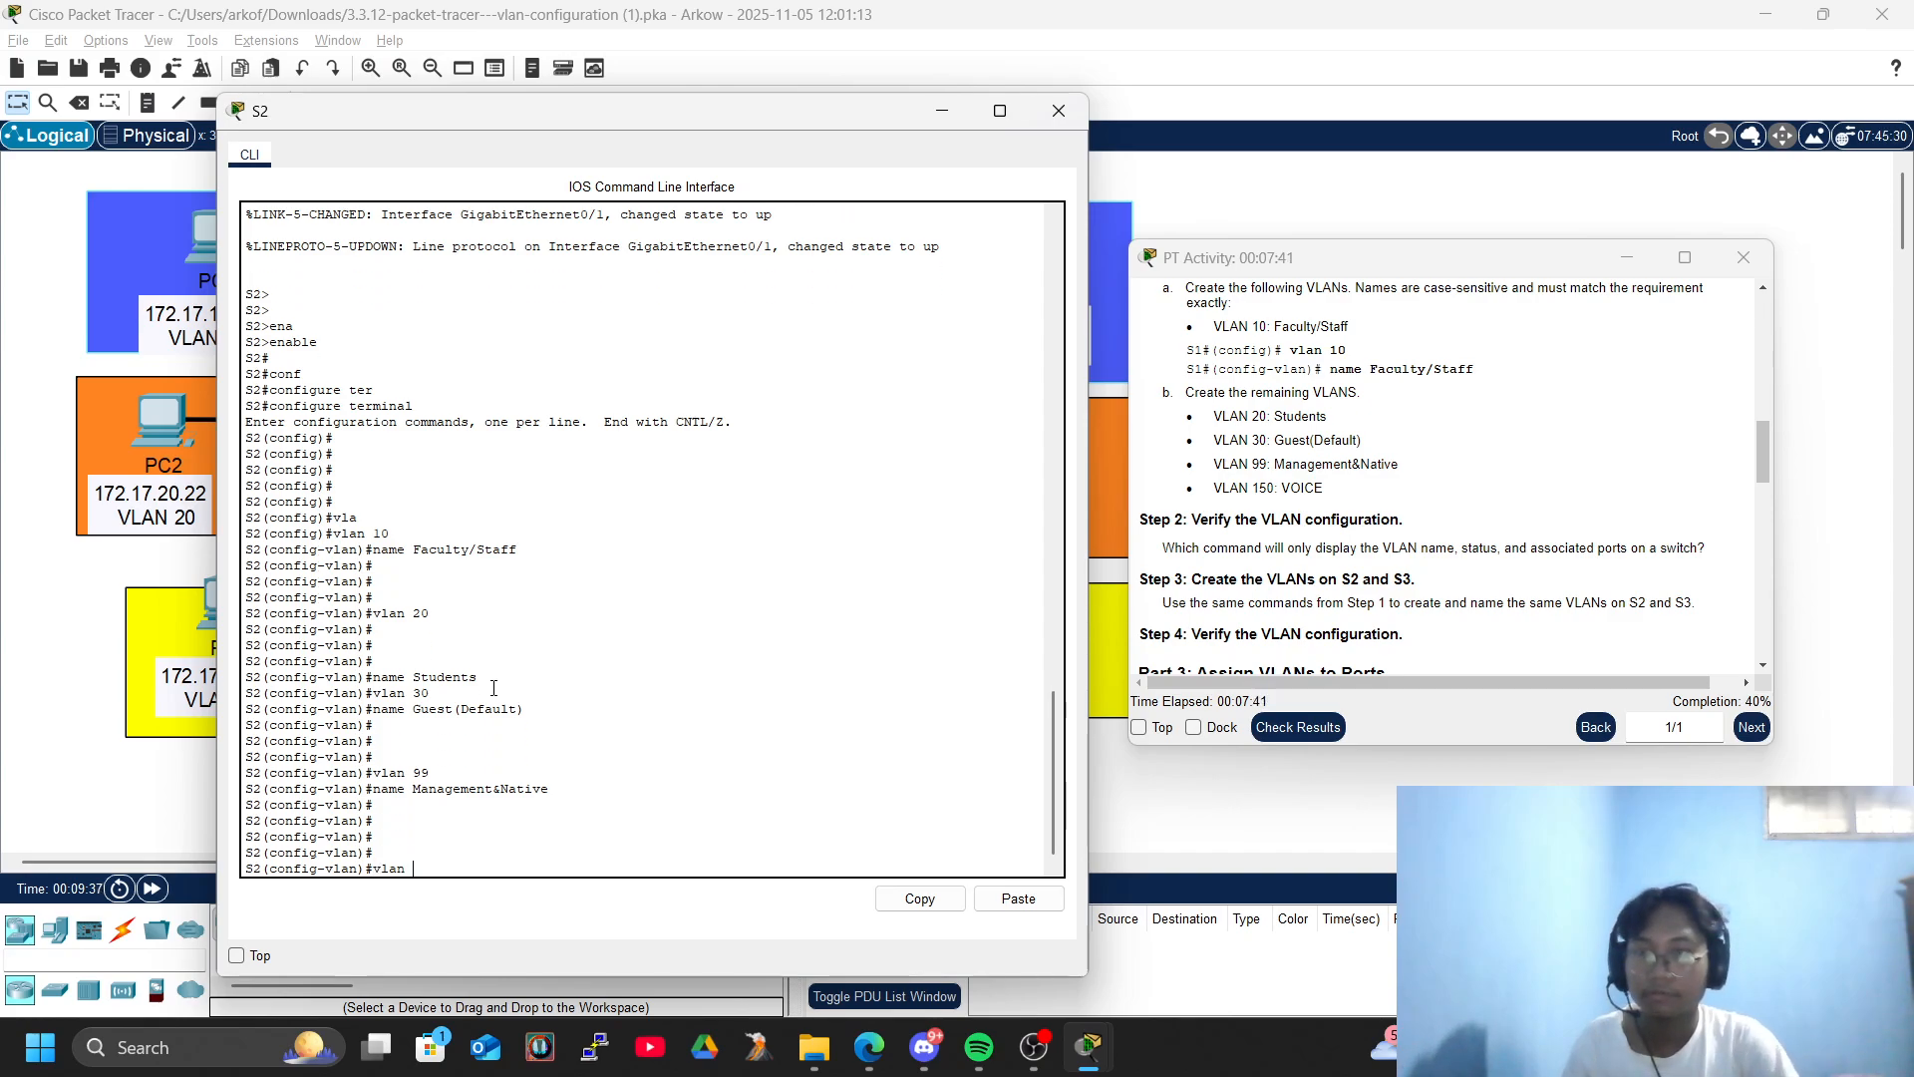
type("150")
key("Return")
type("name VOICE")
key("Return")
key("Return")
- Exit VLAN and global configuration modes on S2, returning to privileged EXEC mode
key("Return")
key("Return")
key("Return")
type("exi")
key("Tab")
key("Return")
type("exi")
key("Tab")
key("Return")
- Verify the VLANs on S2 with show vlan brief, and close the S2 window
type("shop")
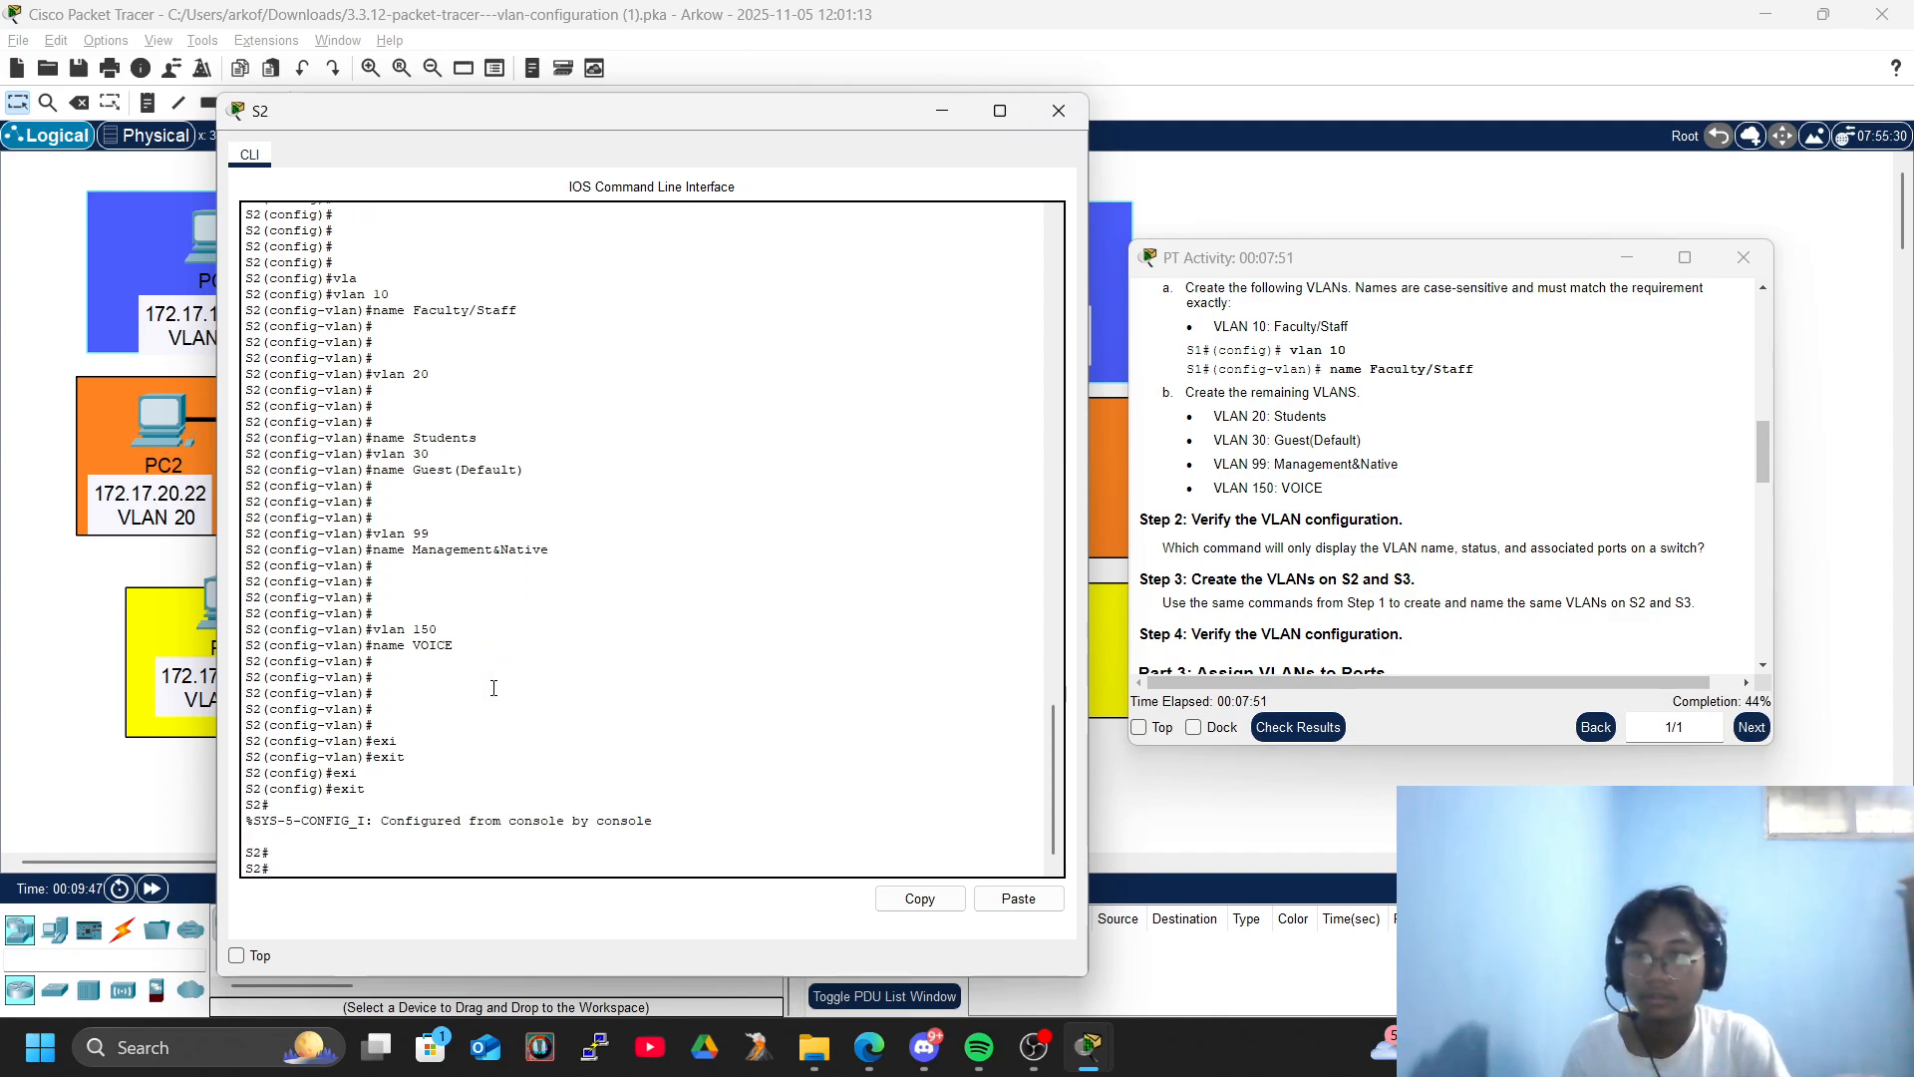
key("Tab")
key("Tab")
type("vl")
key("Tab")
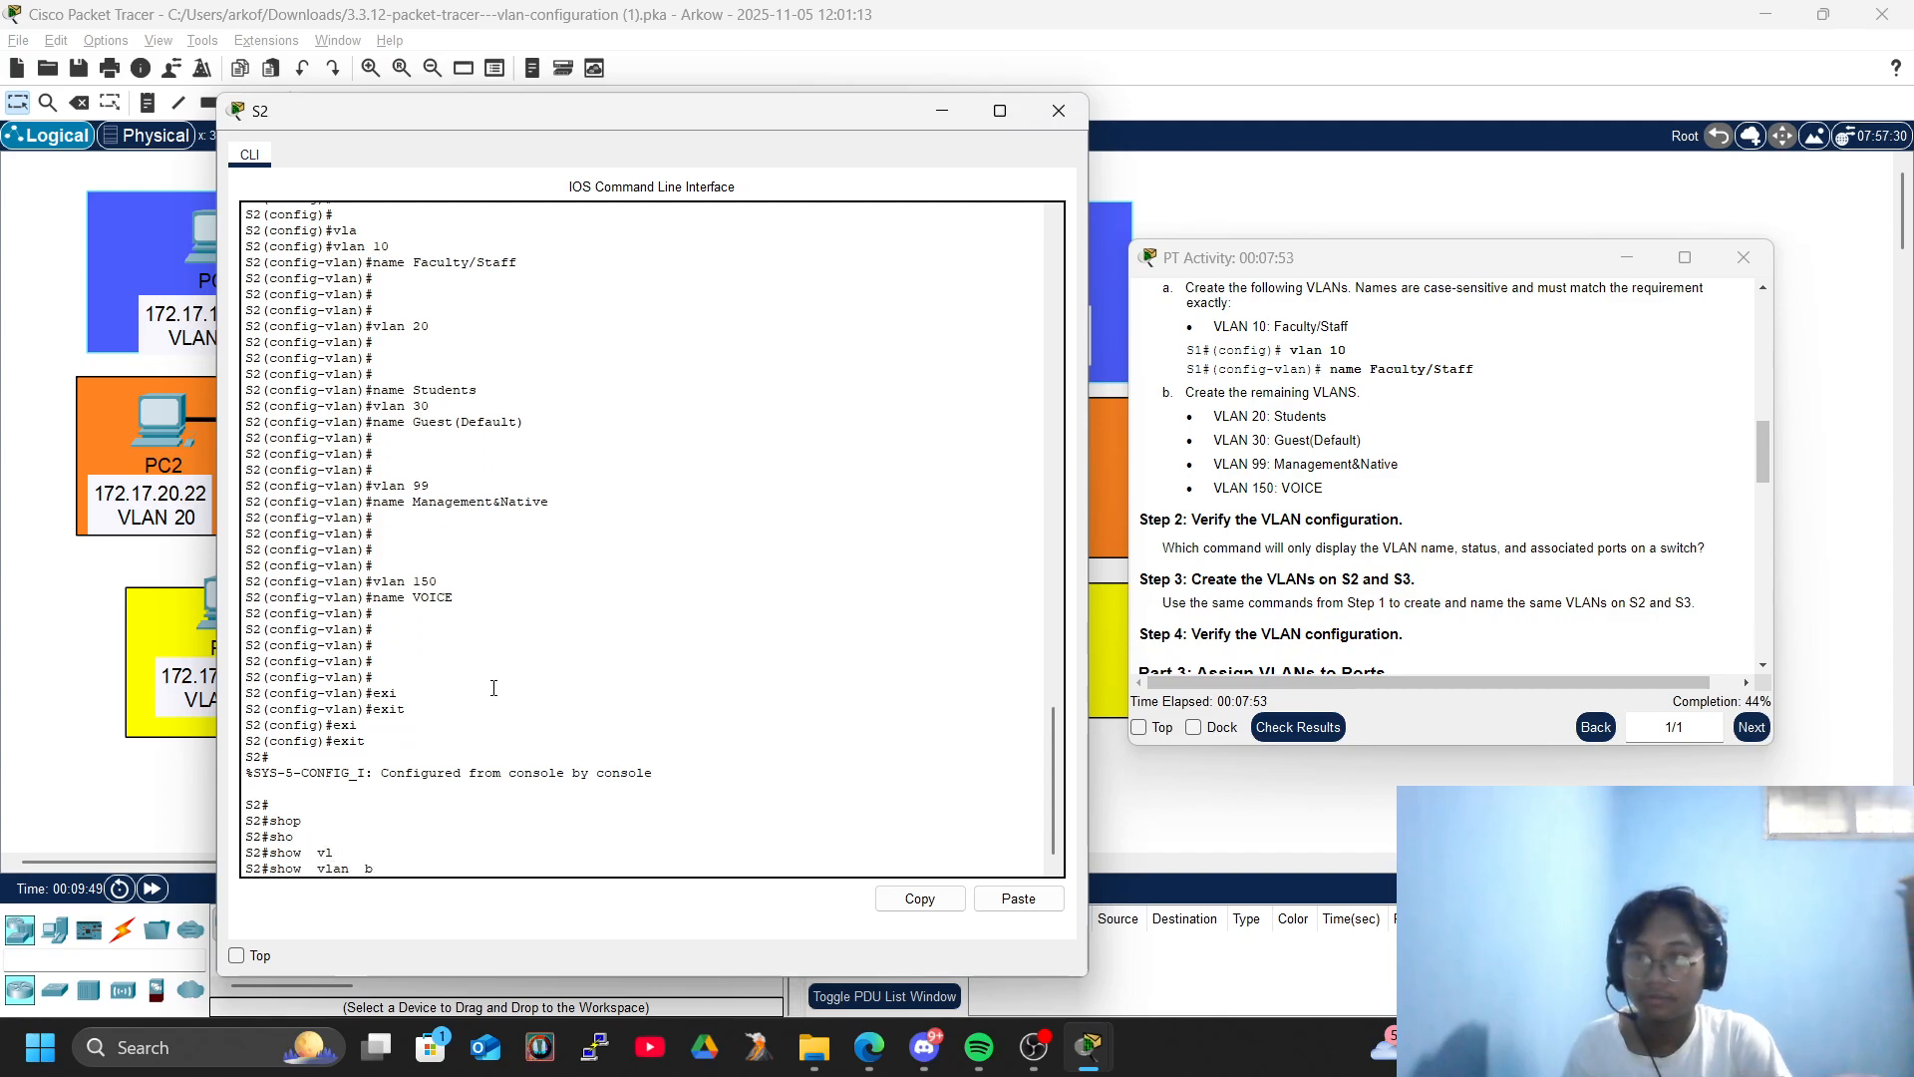
type("br")
key("Tab")
key("Tab")
key("Return")
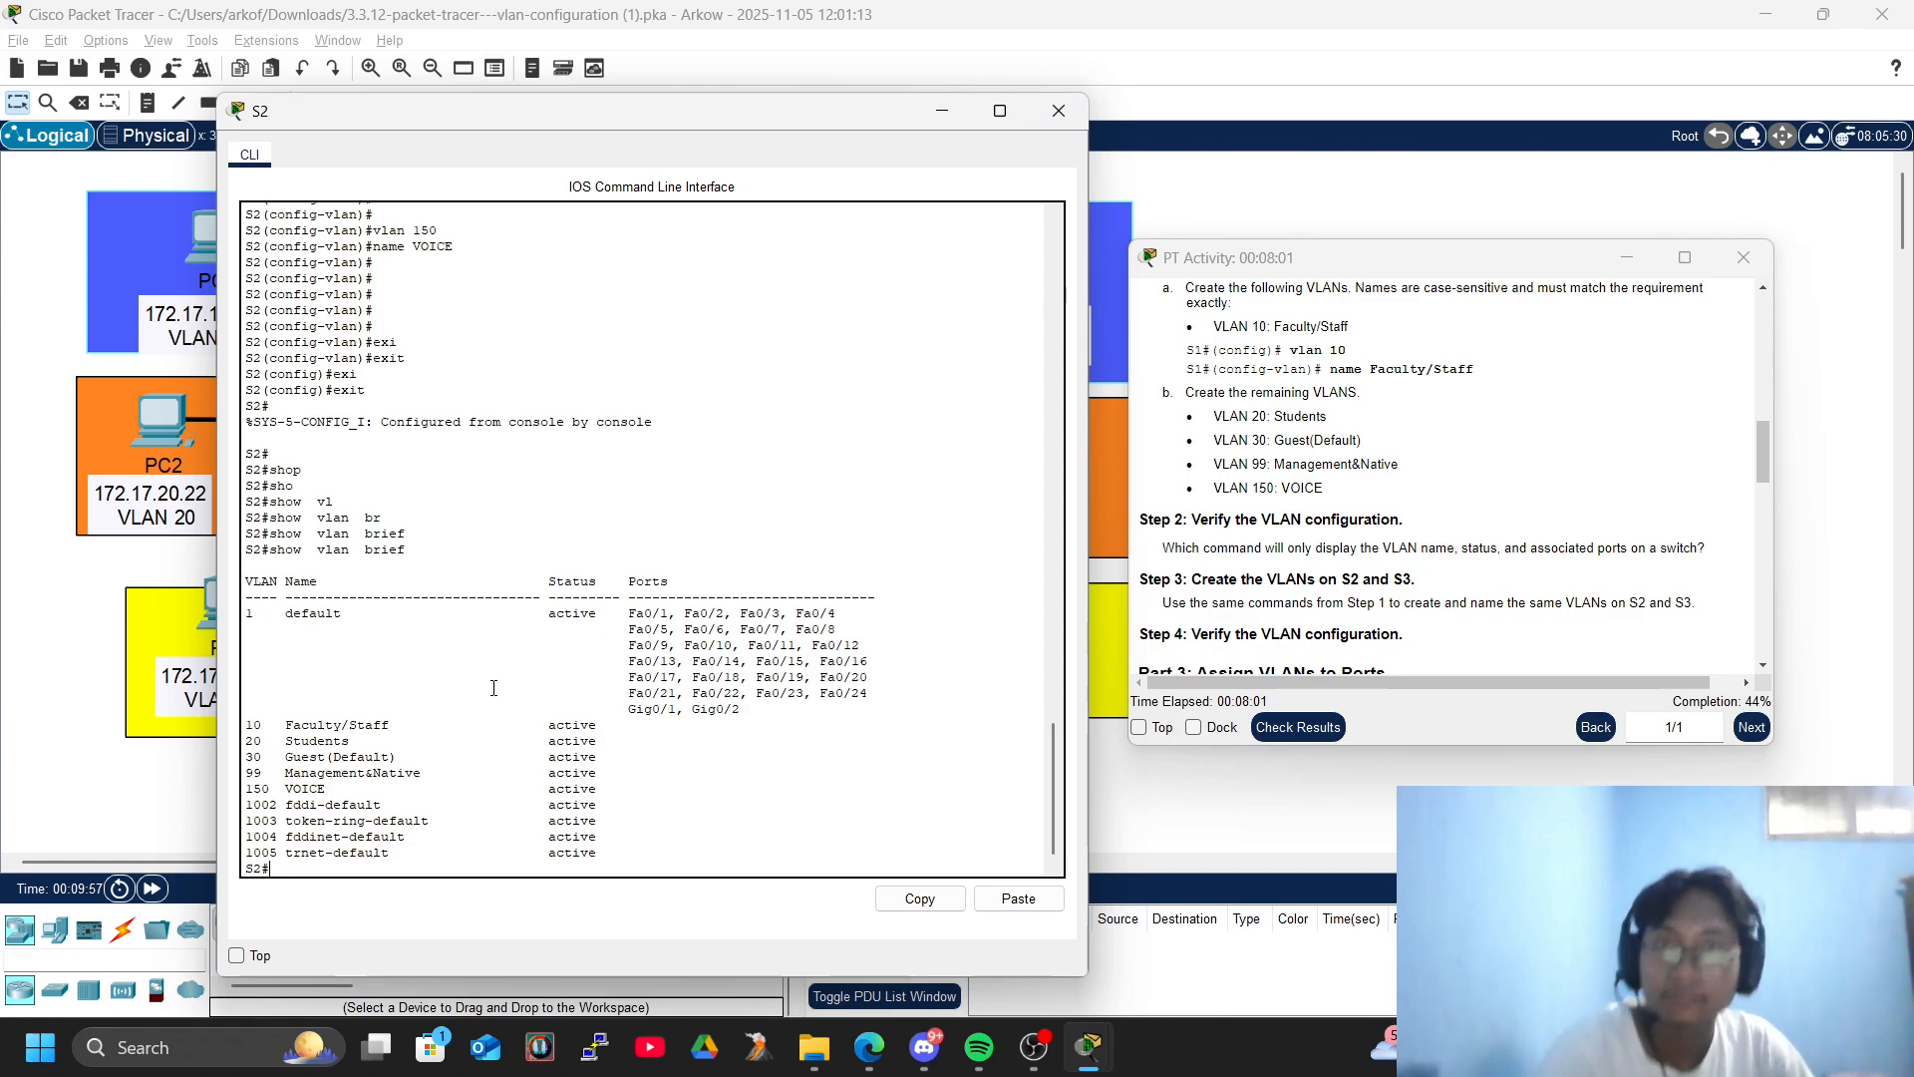
left_click(1058, 110)
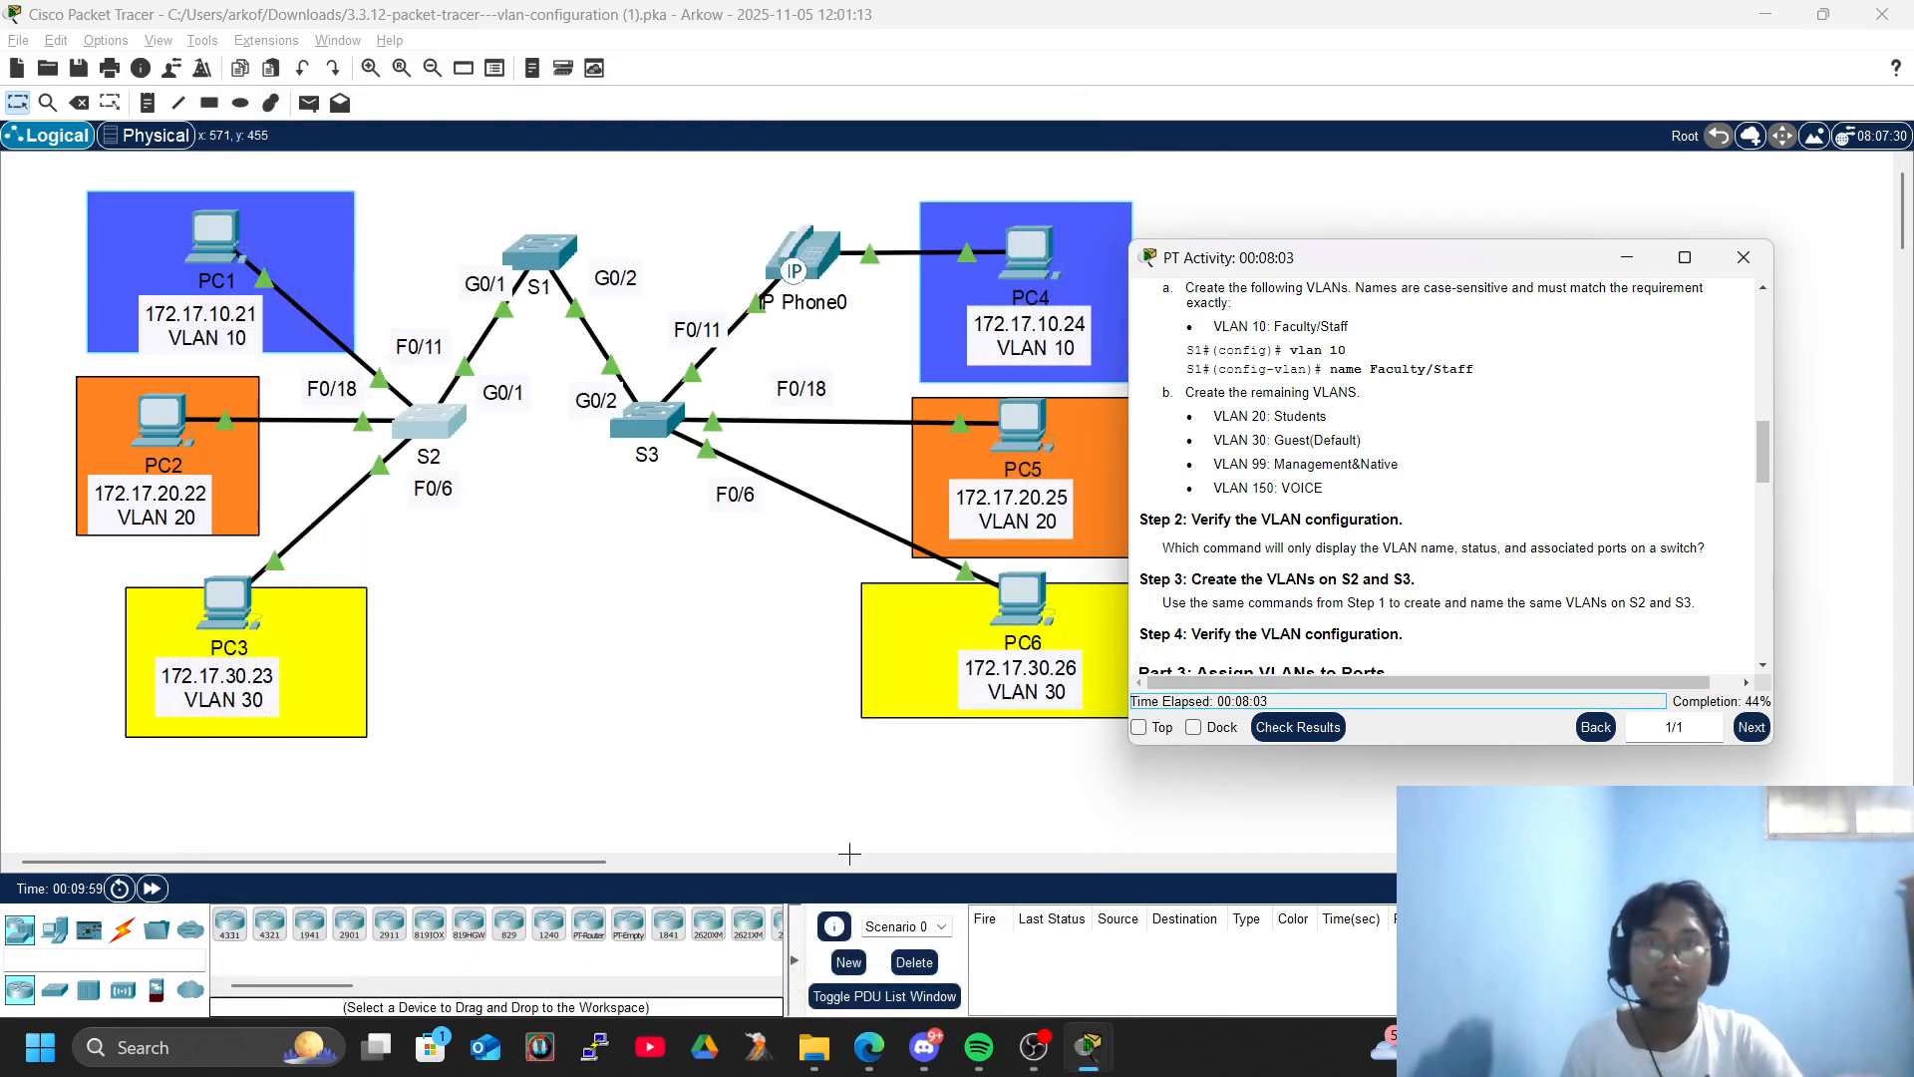
- Open the command line of switch S3 and enter privileged EXEC mode
left_click(661, 413)
left_click_drag(1063, 377, 1056, 393)
key("Return")
key("Return")
key("Return")
key("Return")
type("ena")
key("Tab")
key("Return")
- Enter global configuration mode on S3 with configure terminal
key("Return")
type("conf")
key("Tab")
type("ter")
key("Tab")
key("Return")
key("Return")
key("Return")
key("Return")
key("Return")
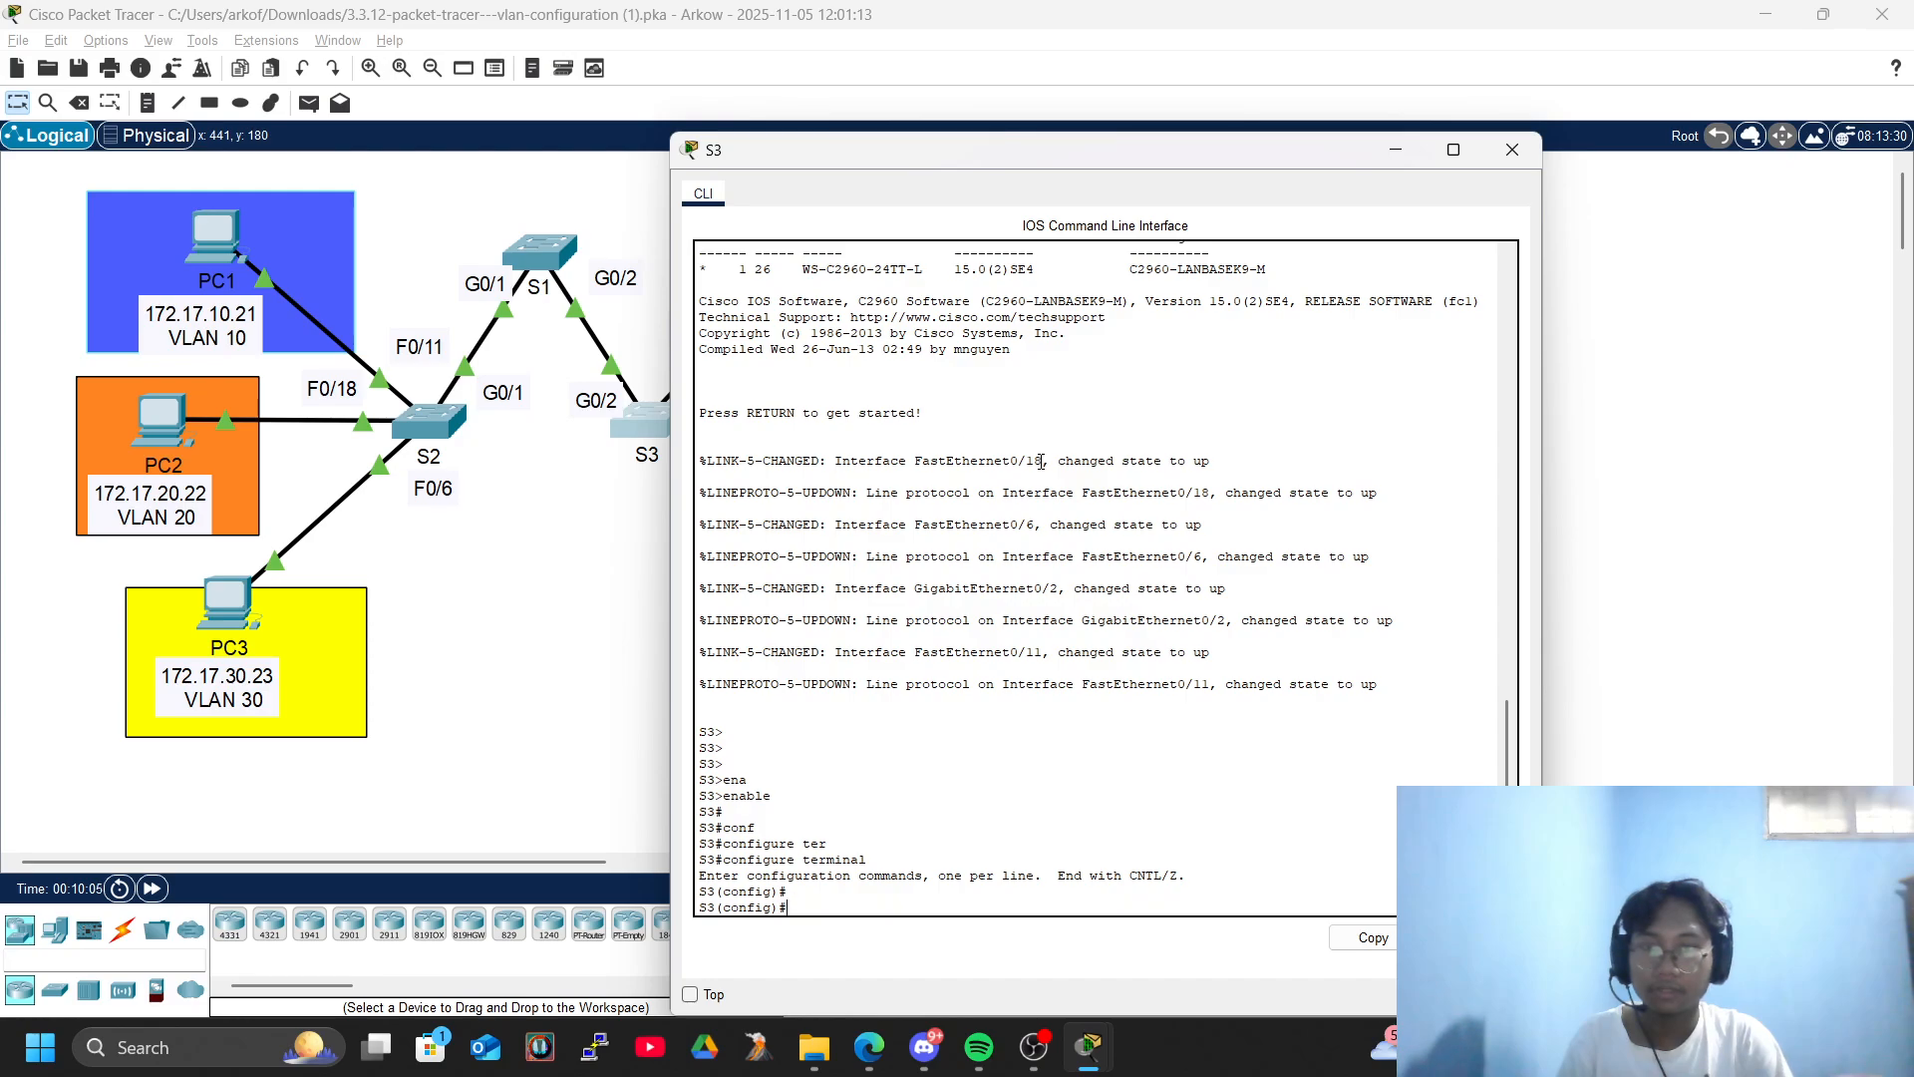
- Create VLAN 10 on S3 and name it Faculty/Staff
type("vlan 10")
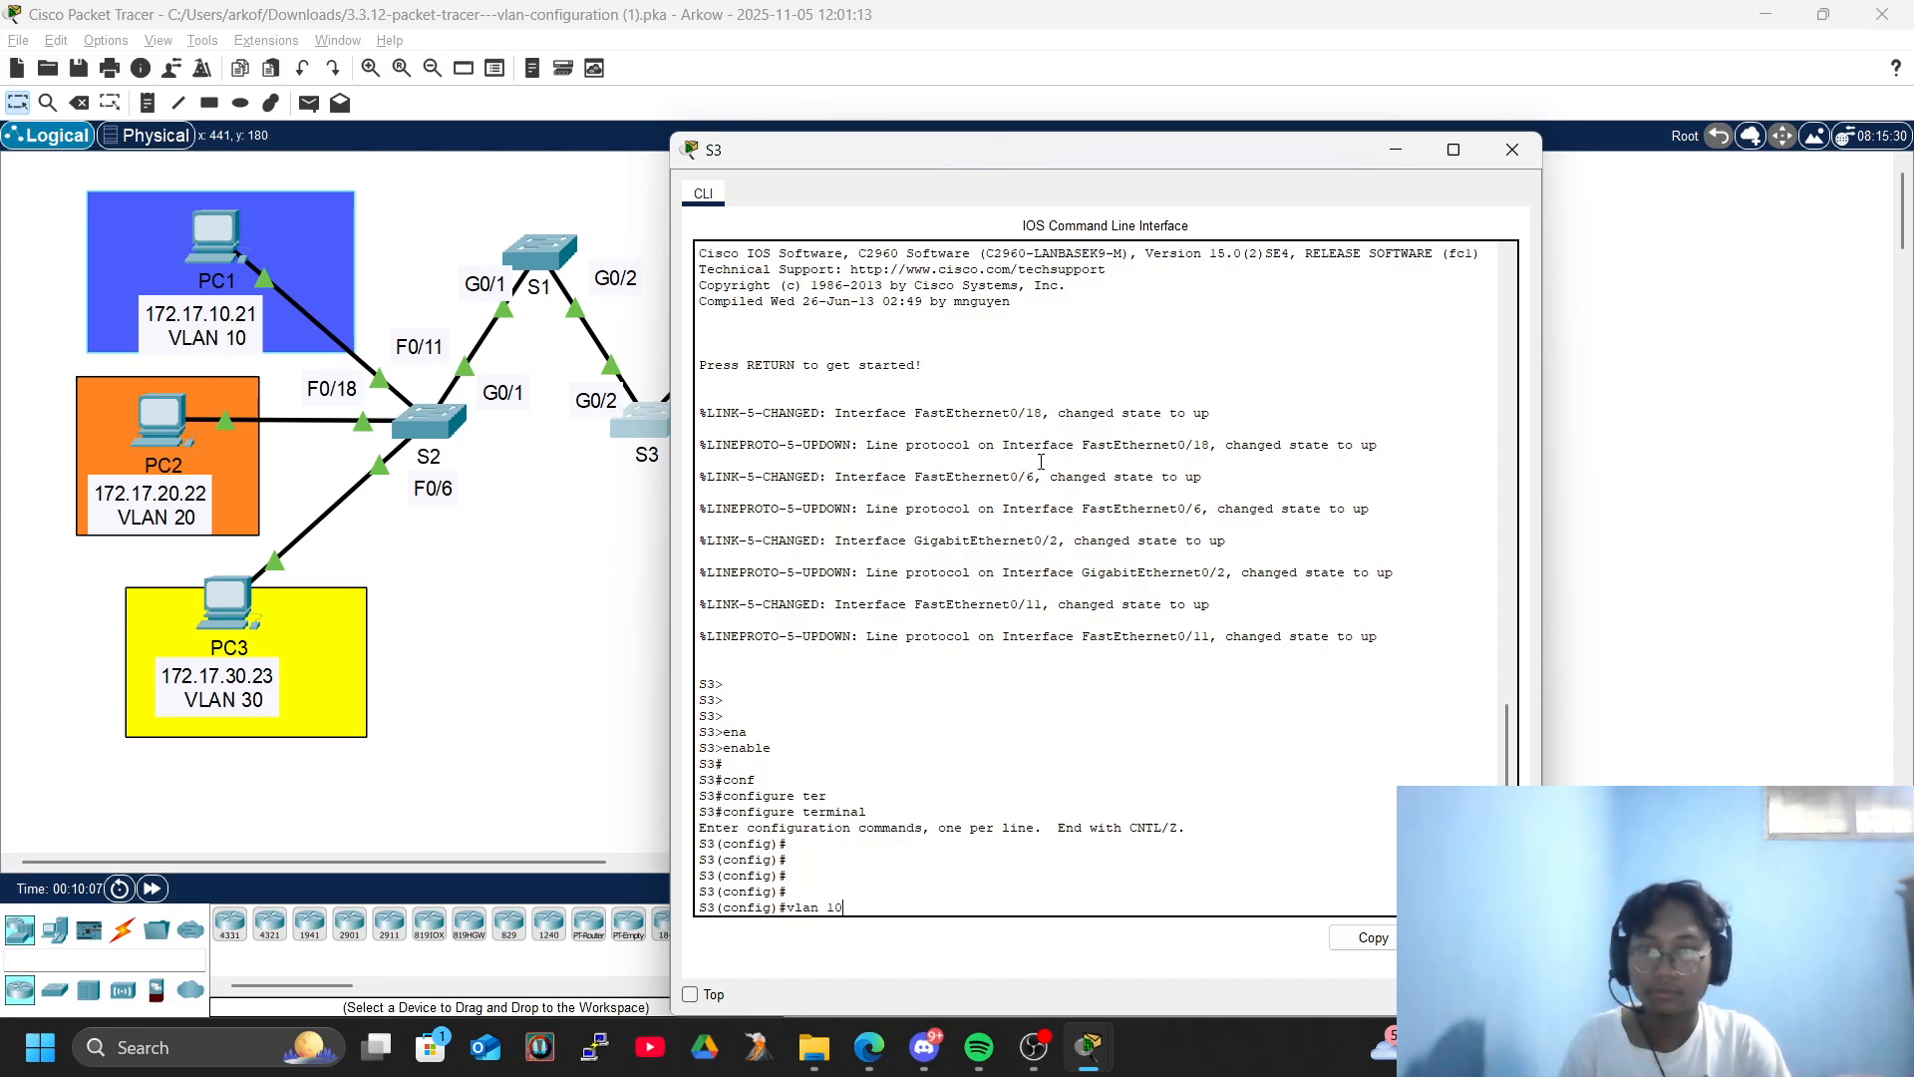
key("Return")
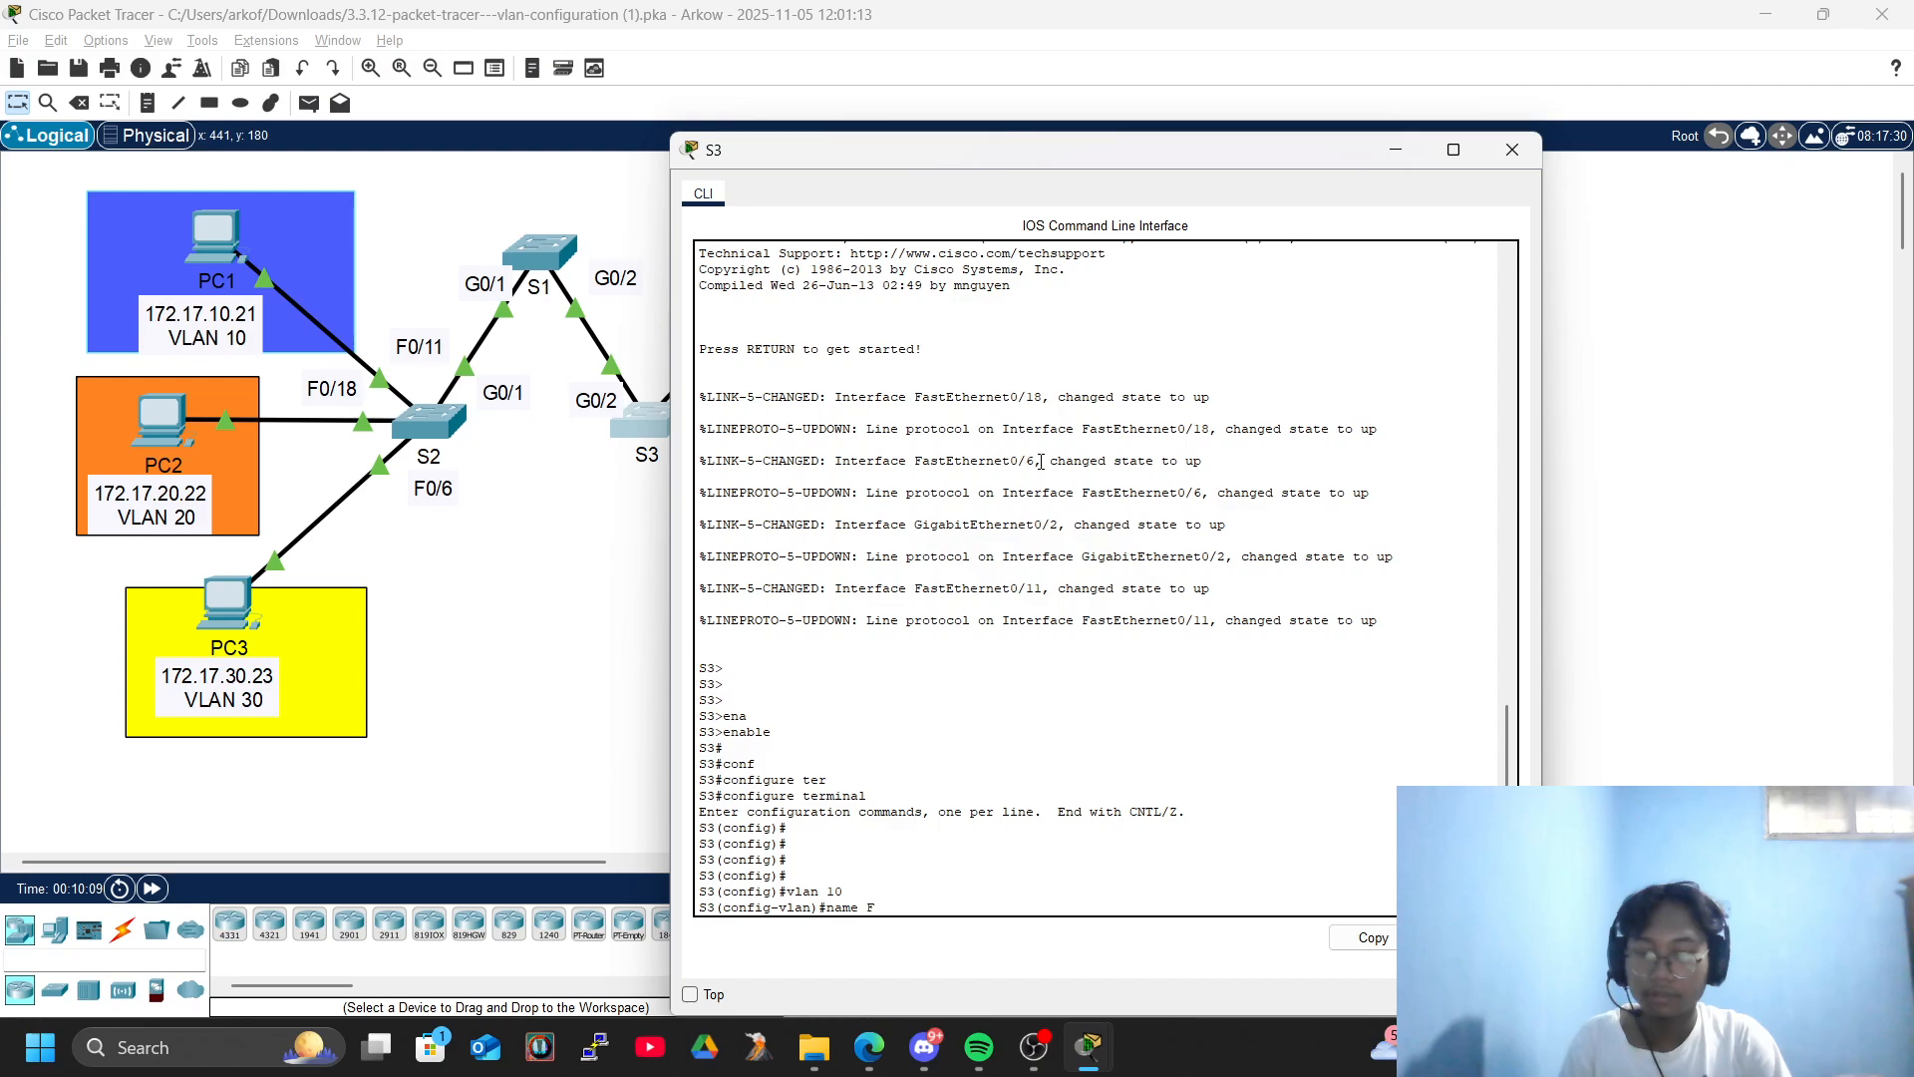
key("BackSpace")
key("BackSpace")
key("BackSpace")
key("BackSpace")
key("BackSpace")
key("BackSpace")
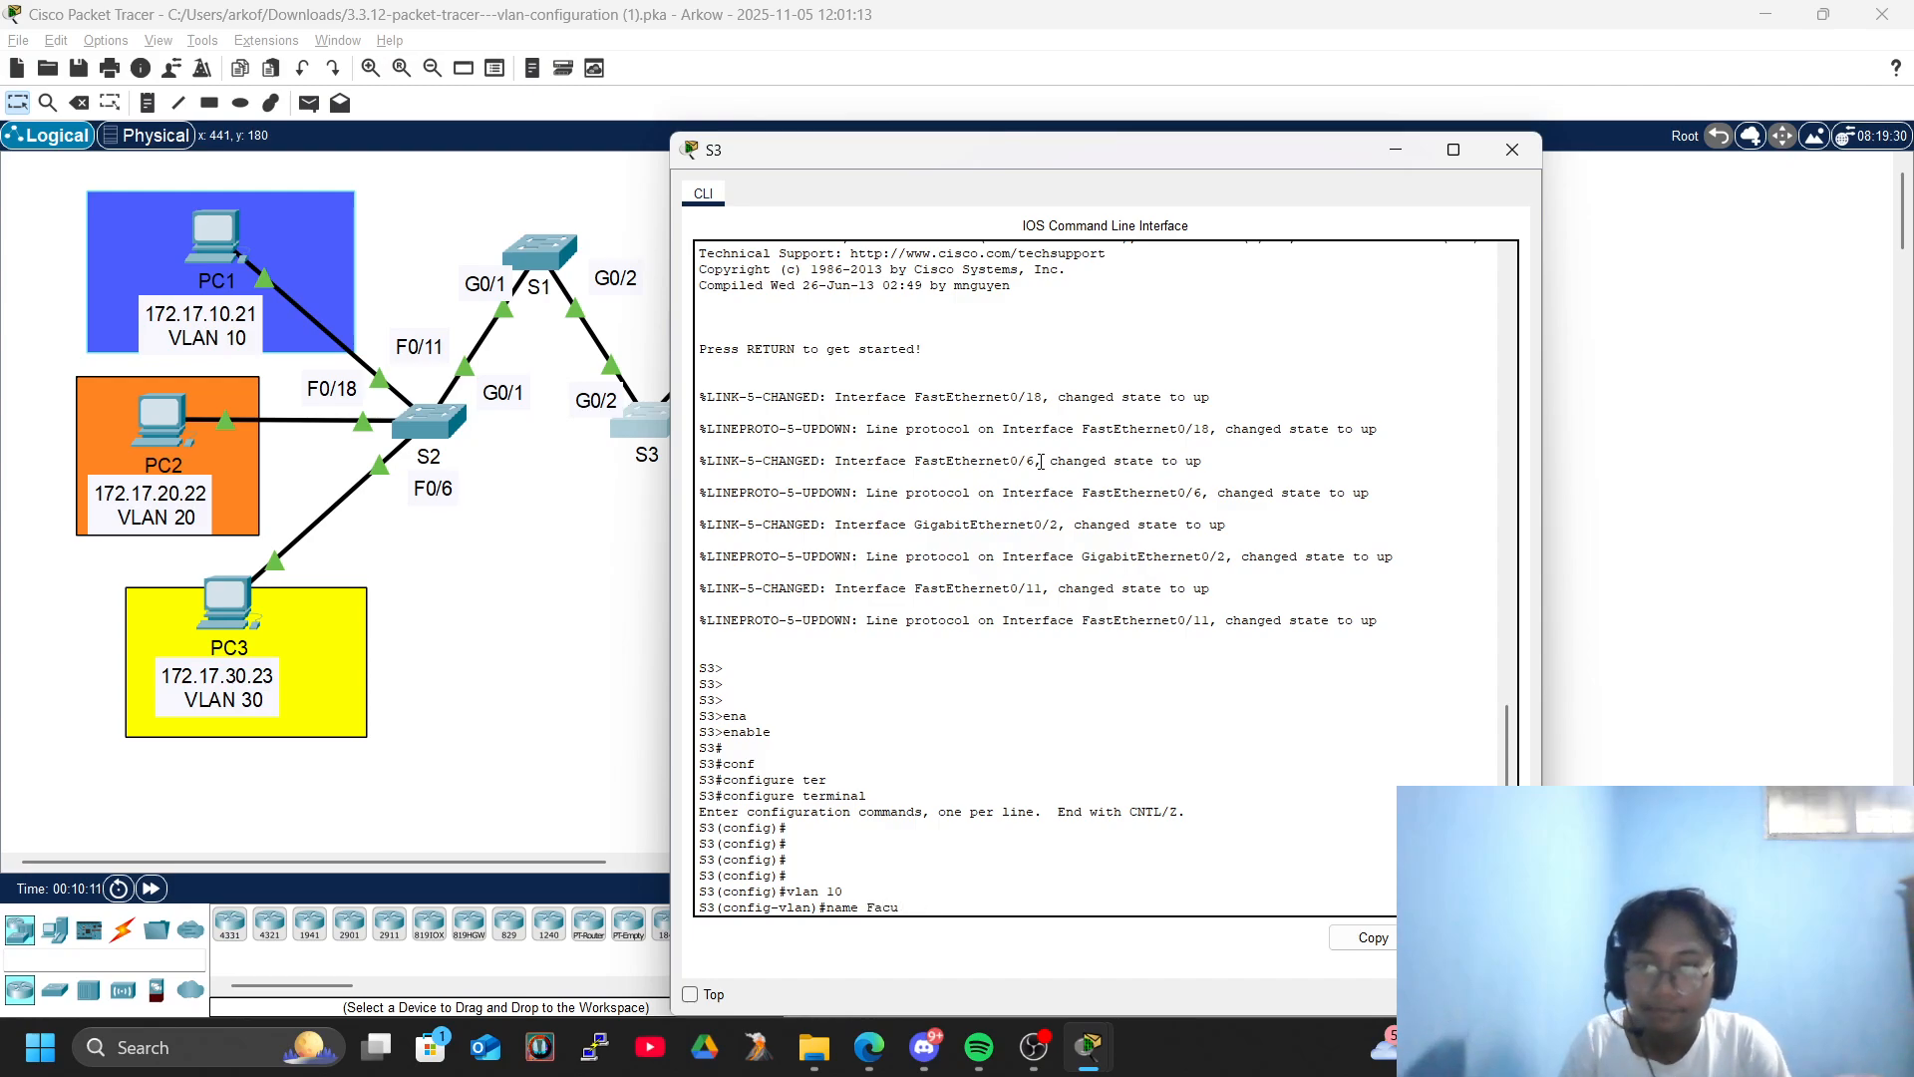
type("cu")
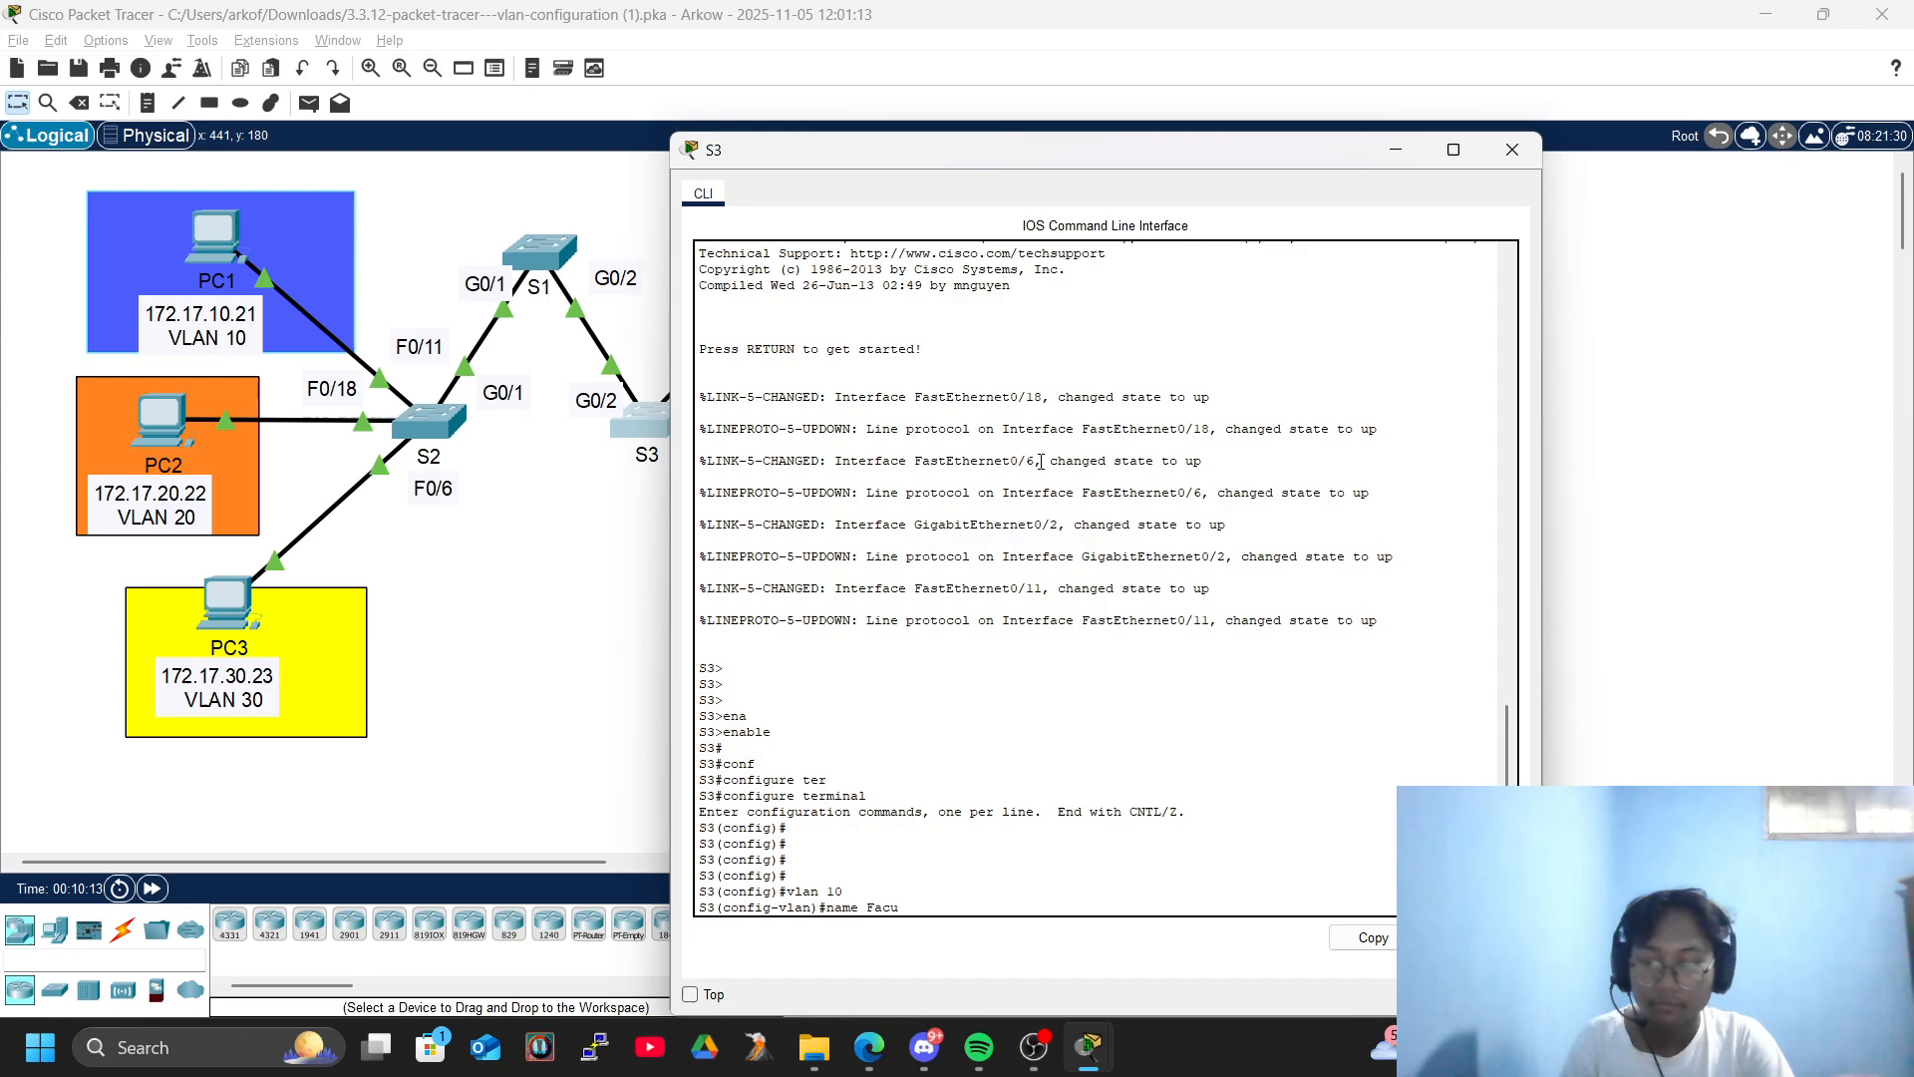
type("lty/Staff")
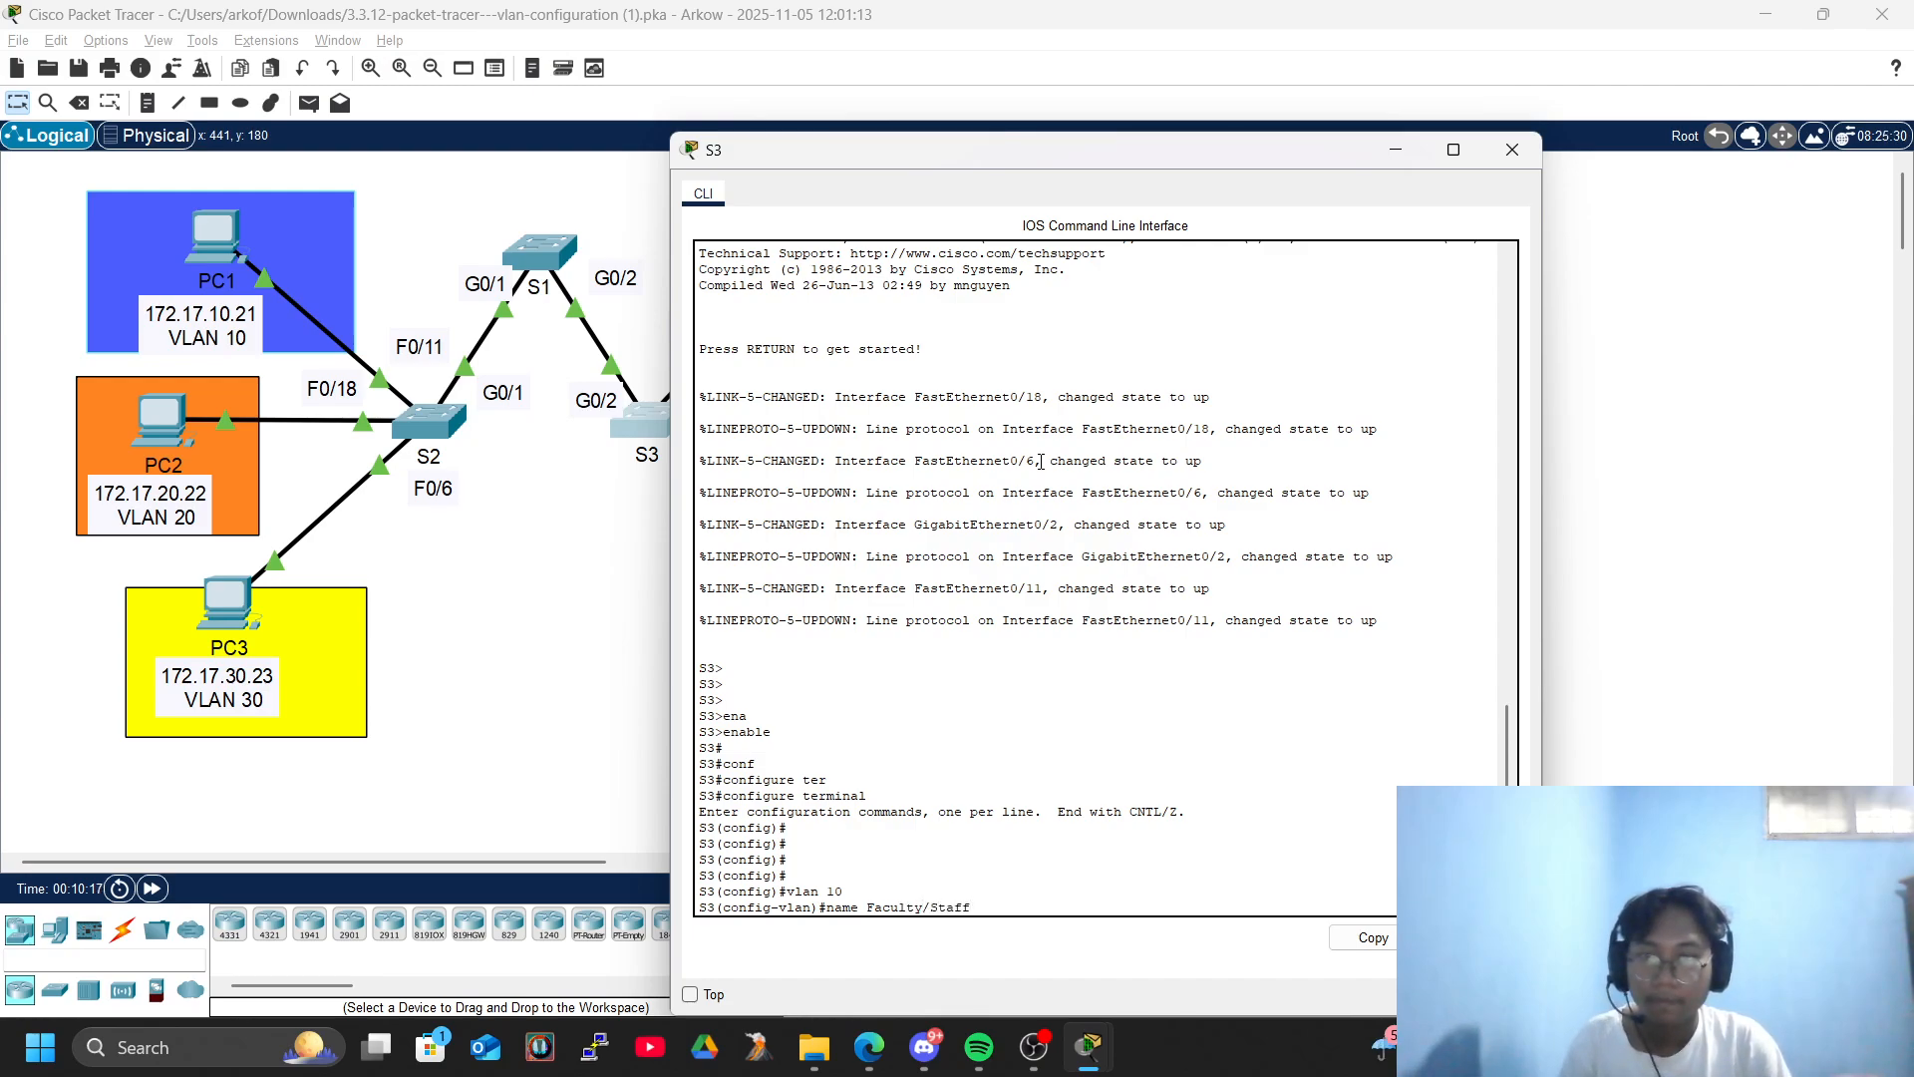
key("Return")
- Create VLAN 20 on S3 and name it Students
type("vlan 20")
key("Return")
type("Students")
key("BackSpace")
key("BackSpace")
key("BackSpace")
key("BackSpace")
key("BackSpace")
key("BackSpace")
key("BackSpace")
type("name Students")
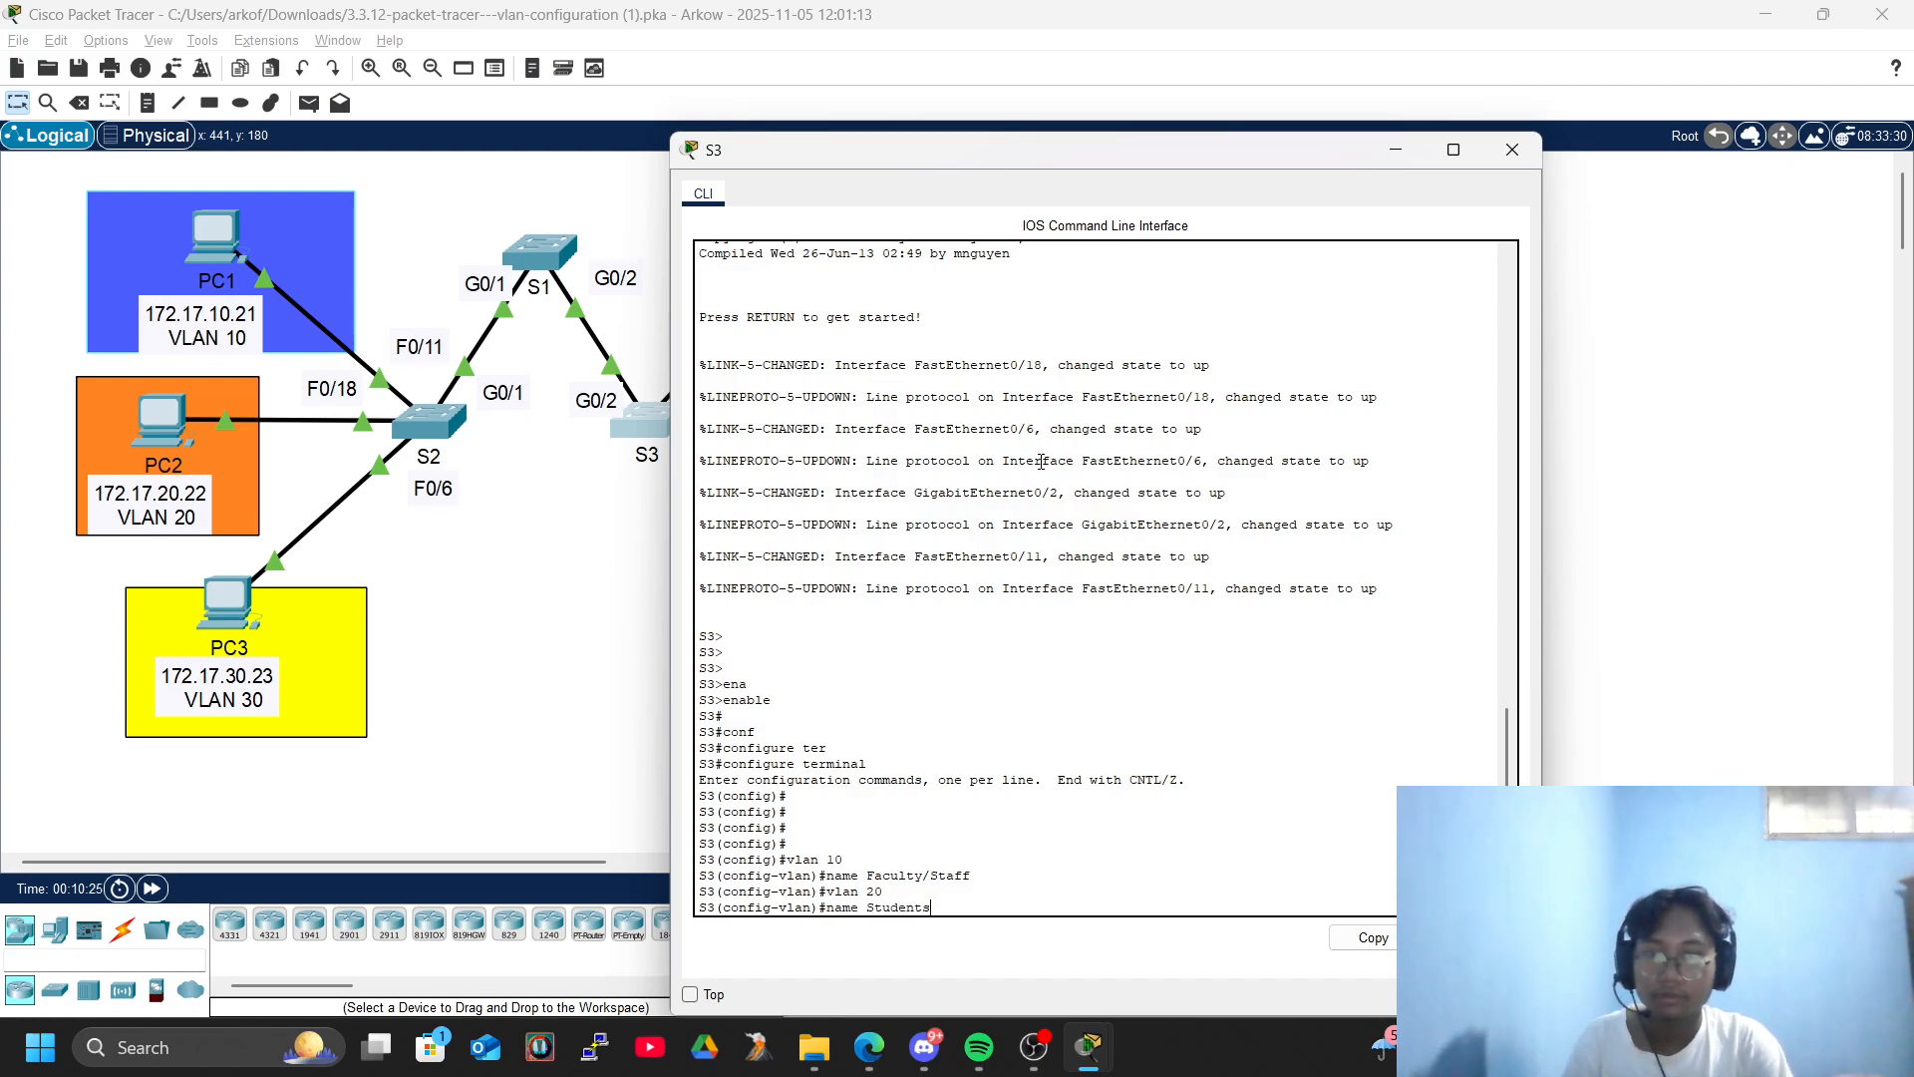
key("Return")
key("Return")
key("Return")
key("Return")
- Create VLAN 30 on S3 and, checking the activity instructions for its name, name it Guest(Default)
type("vlan 30")
key("Return")
type("Name")
key("BackSpace")
key("BackSpace")
key("BackSpace")
key("BackSpace")
type("name")
key("alt+Tab")
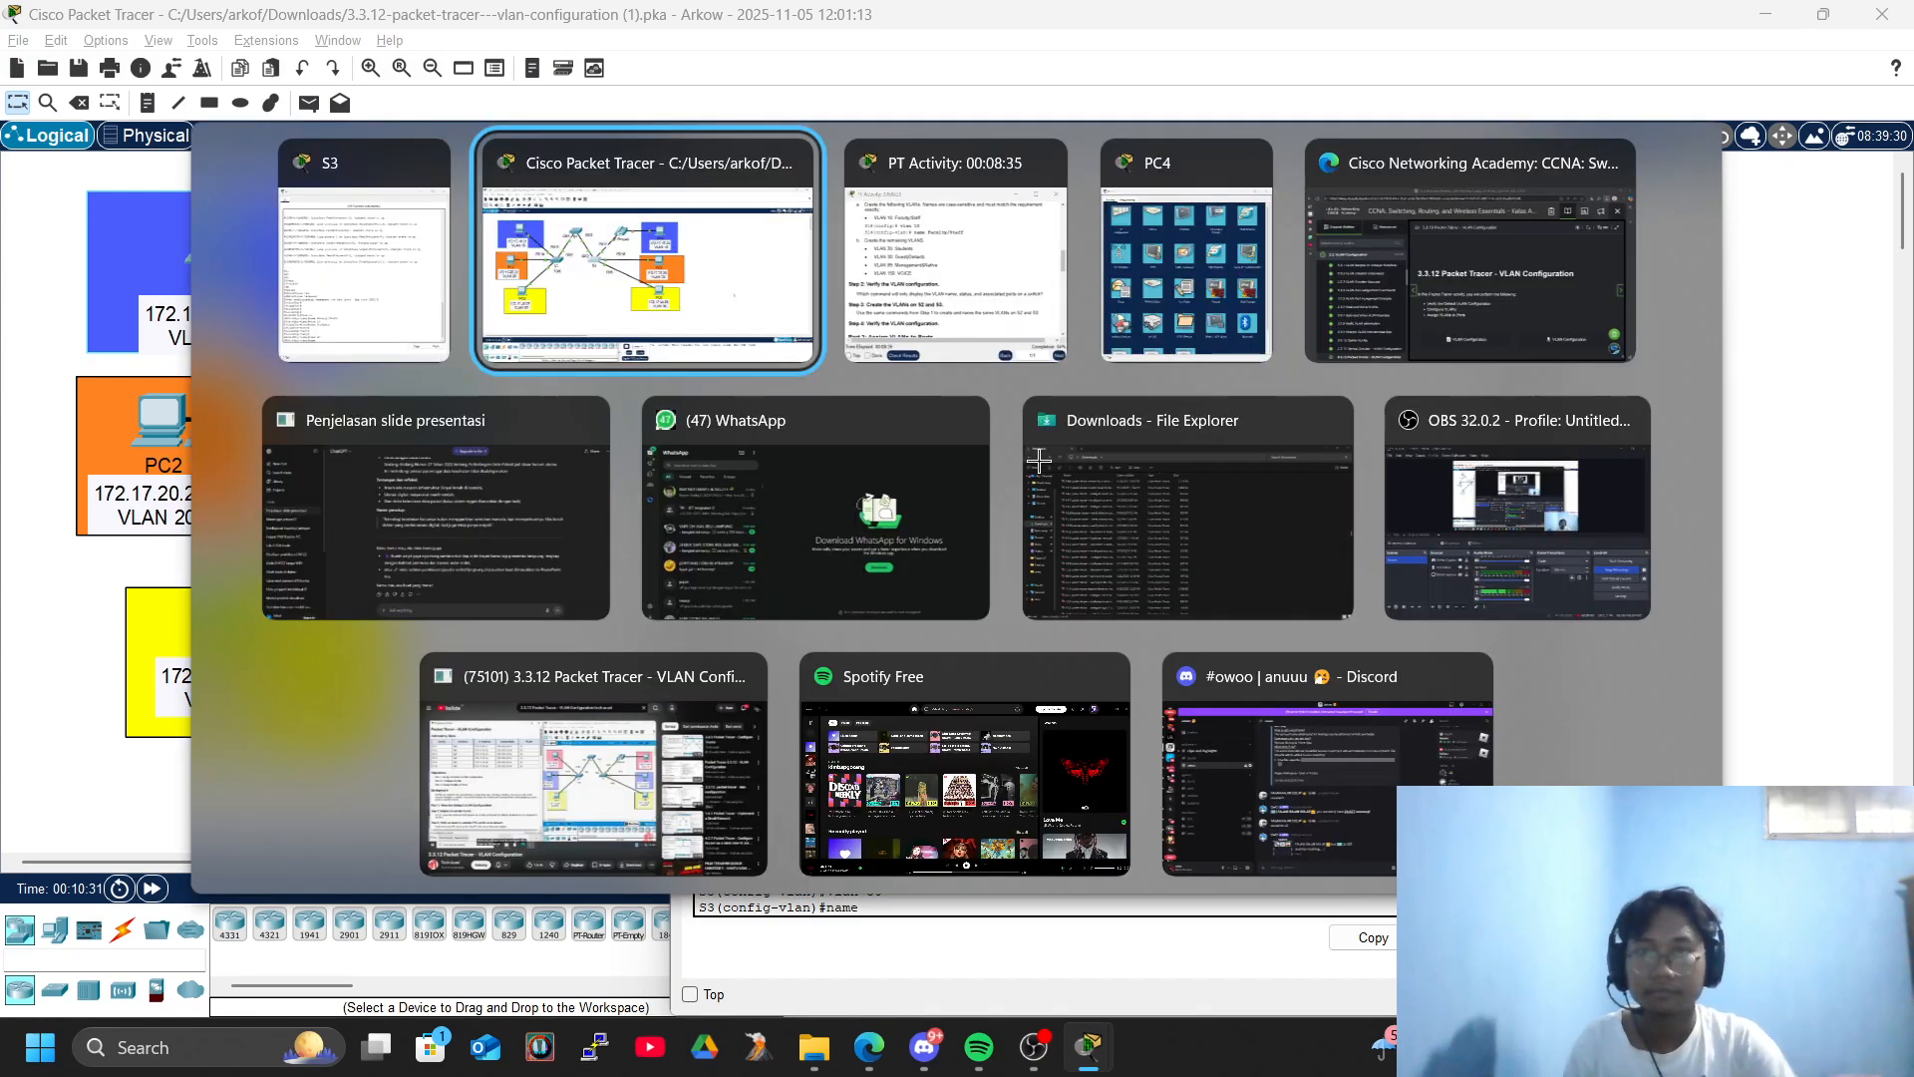
key("alt+Tab")
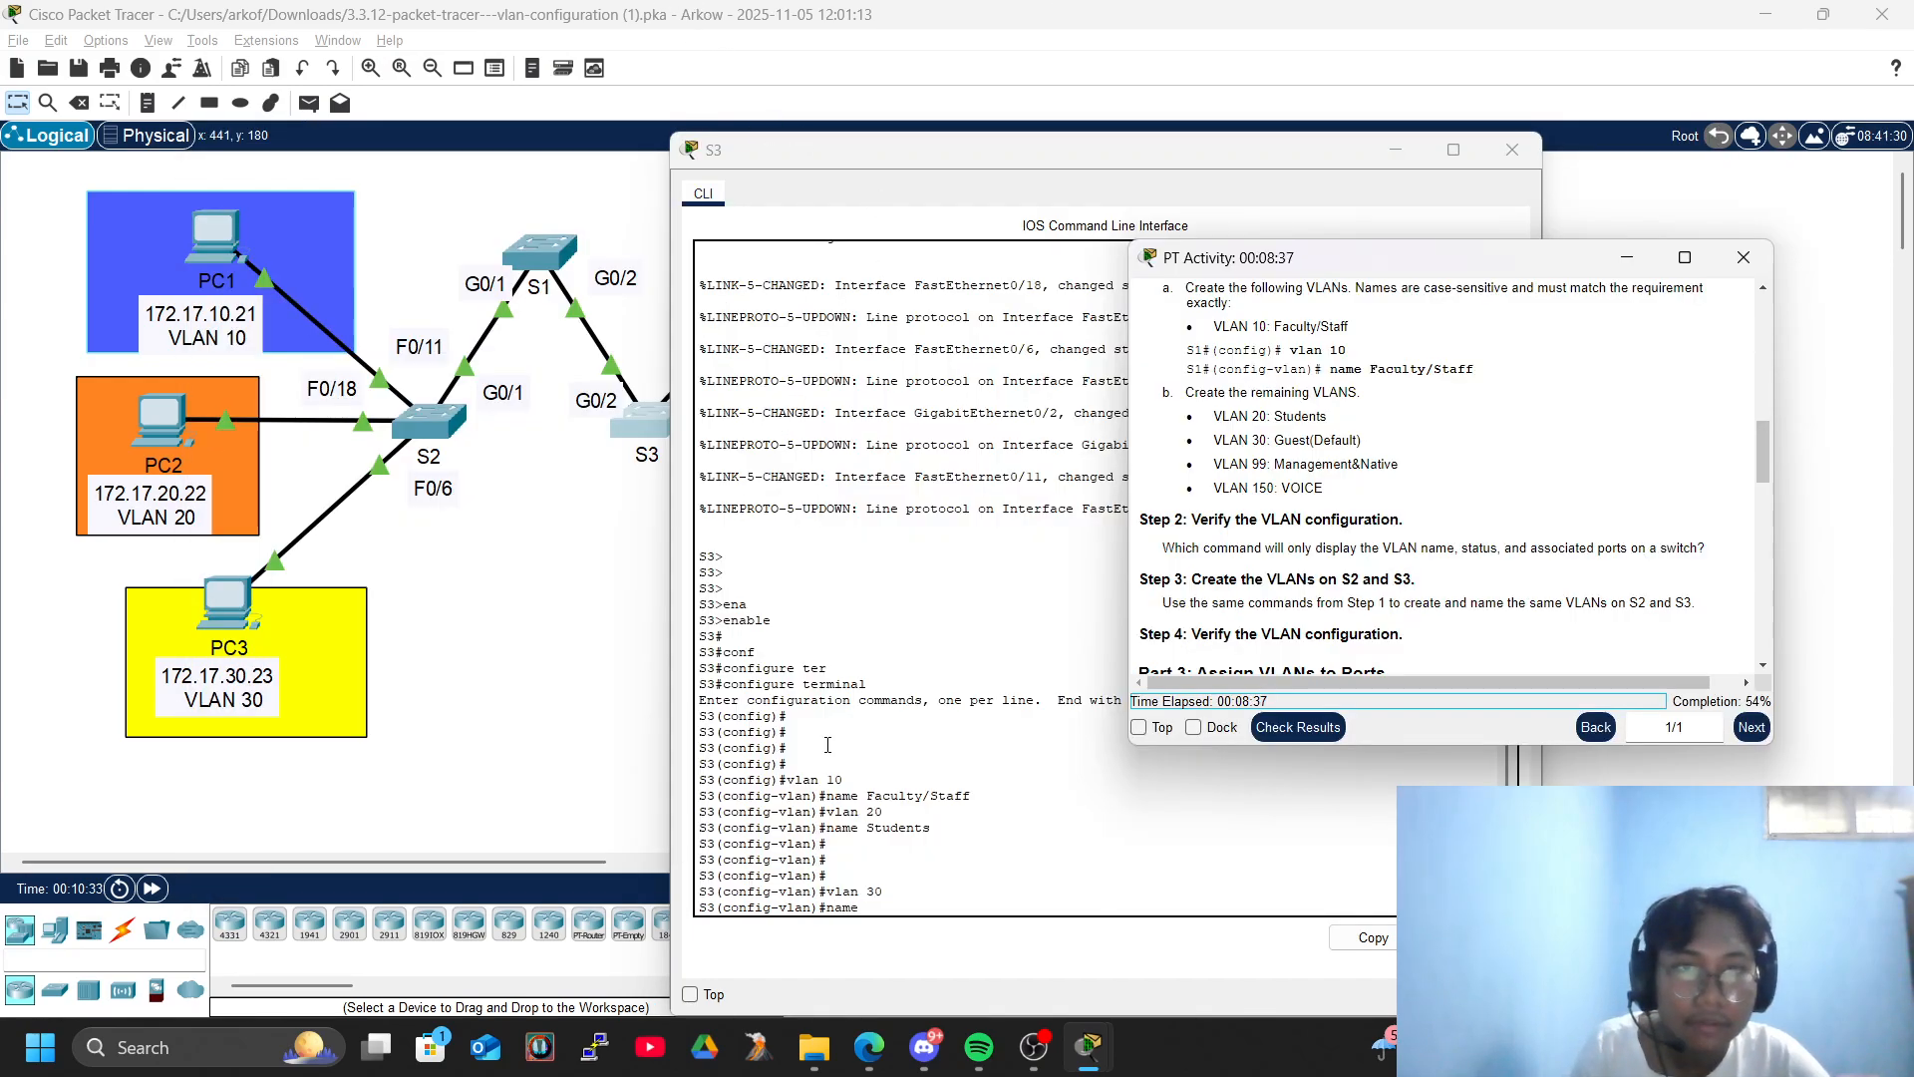
left_click(863, 887)
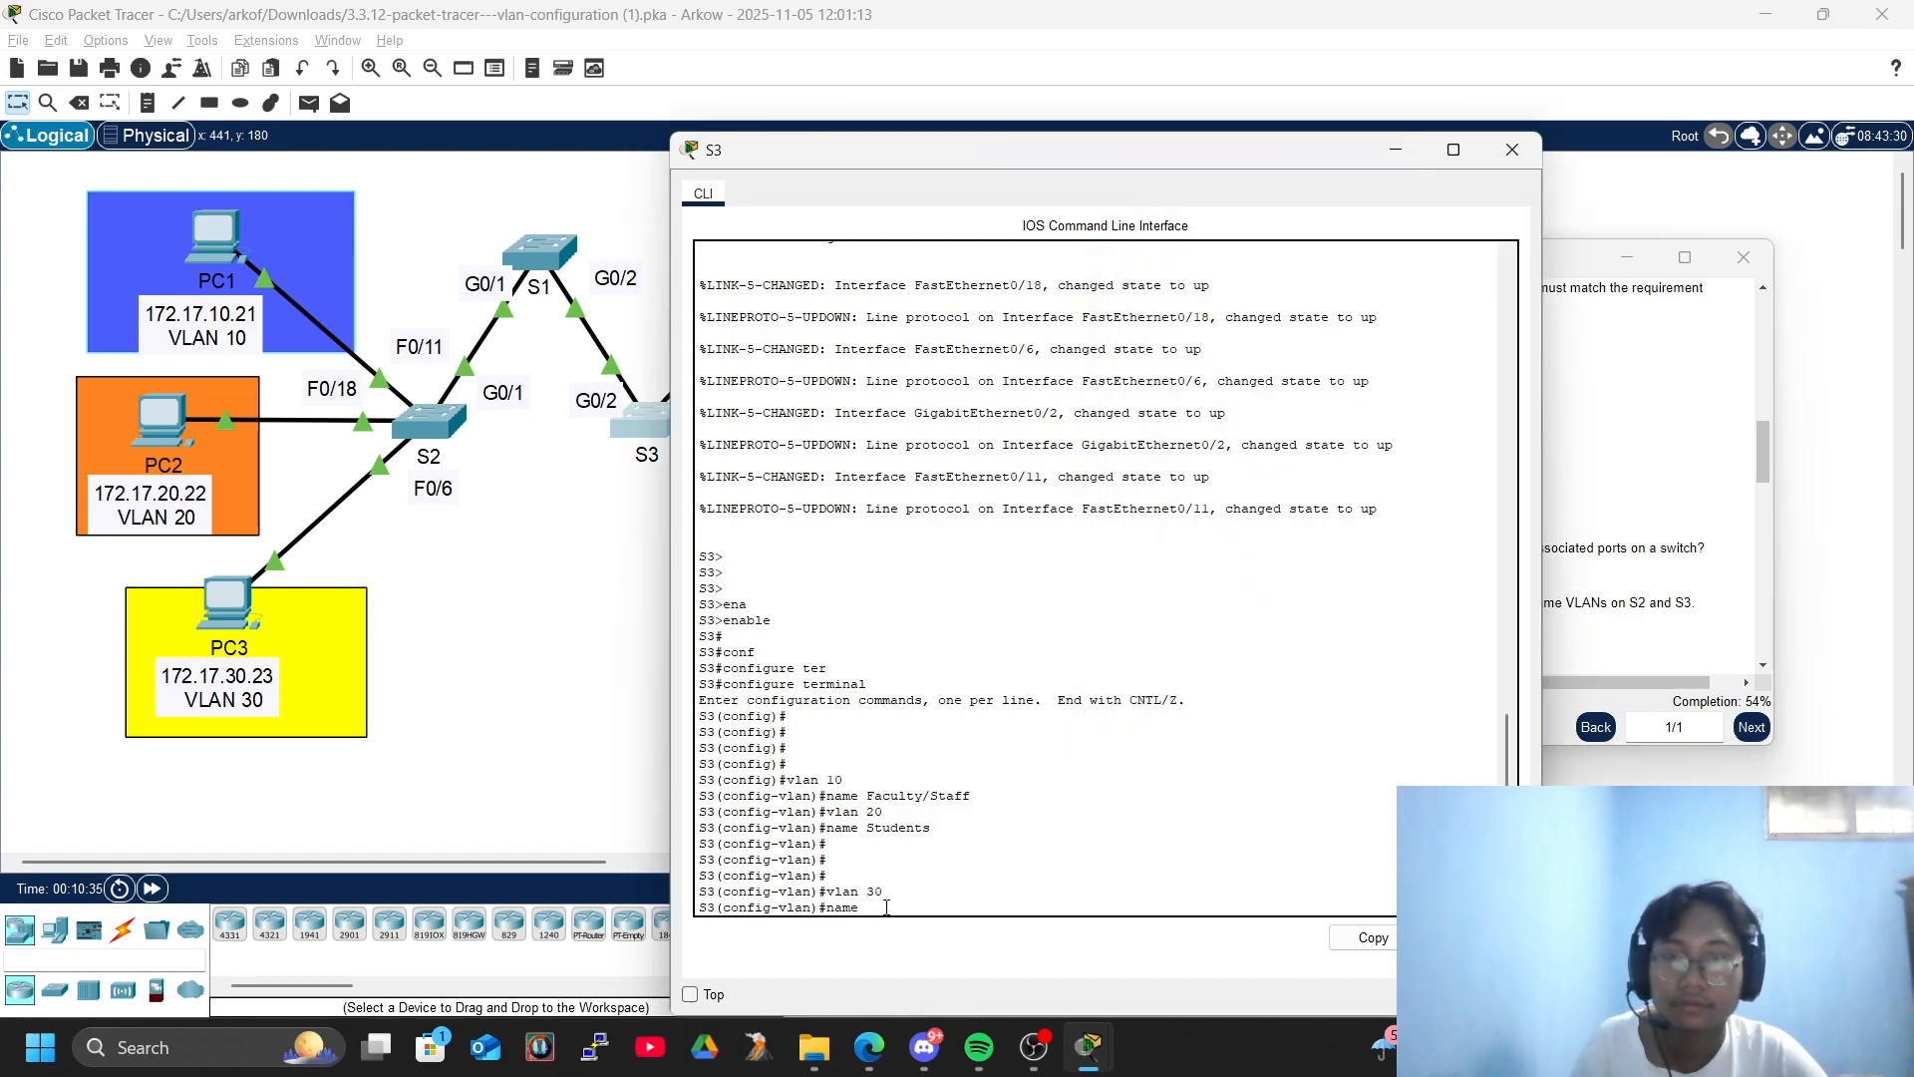
type("Guest")
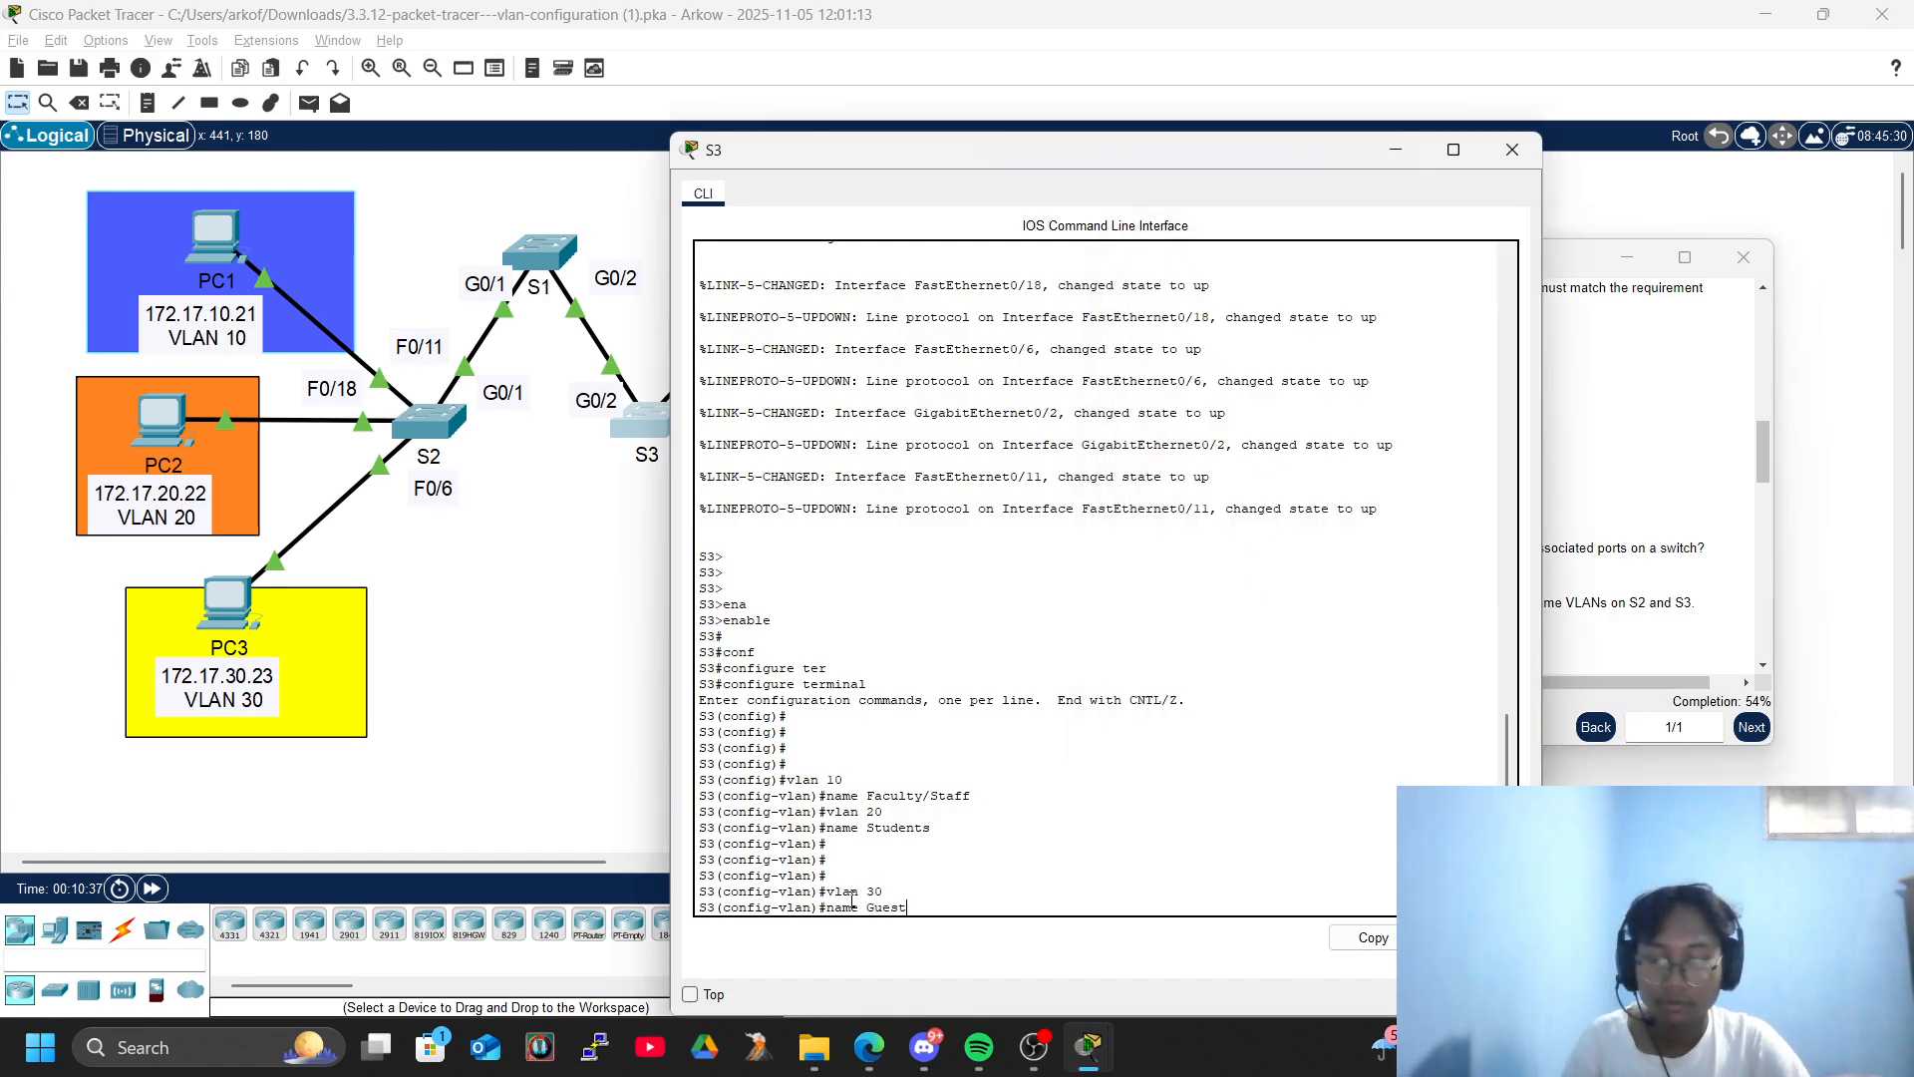
type("(Default")
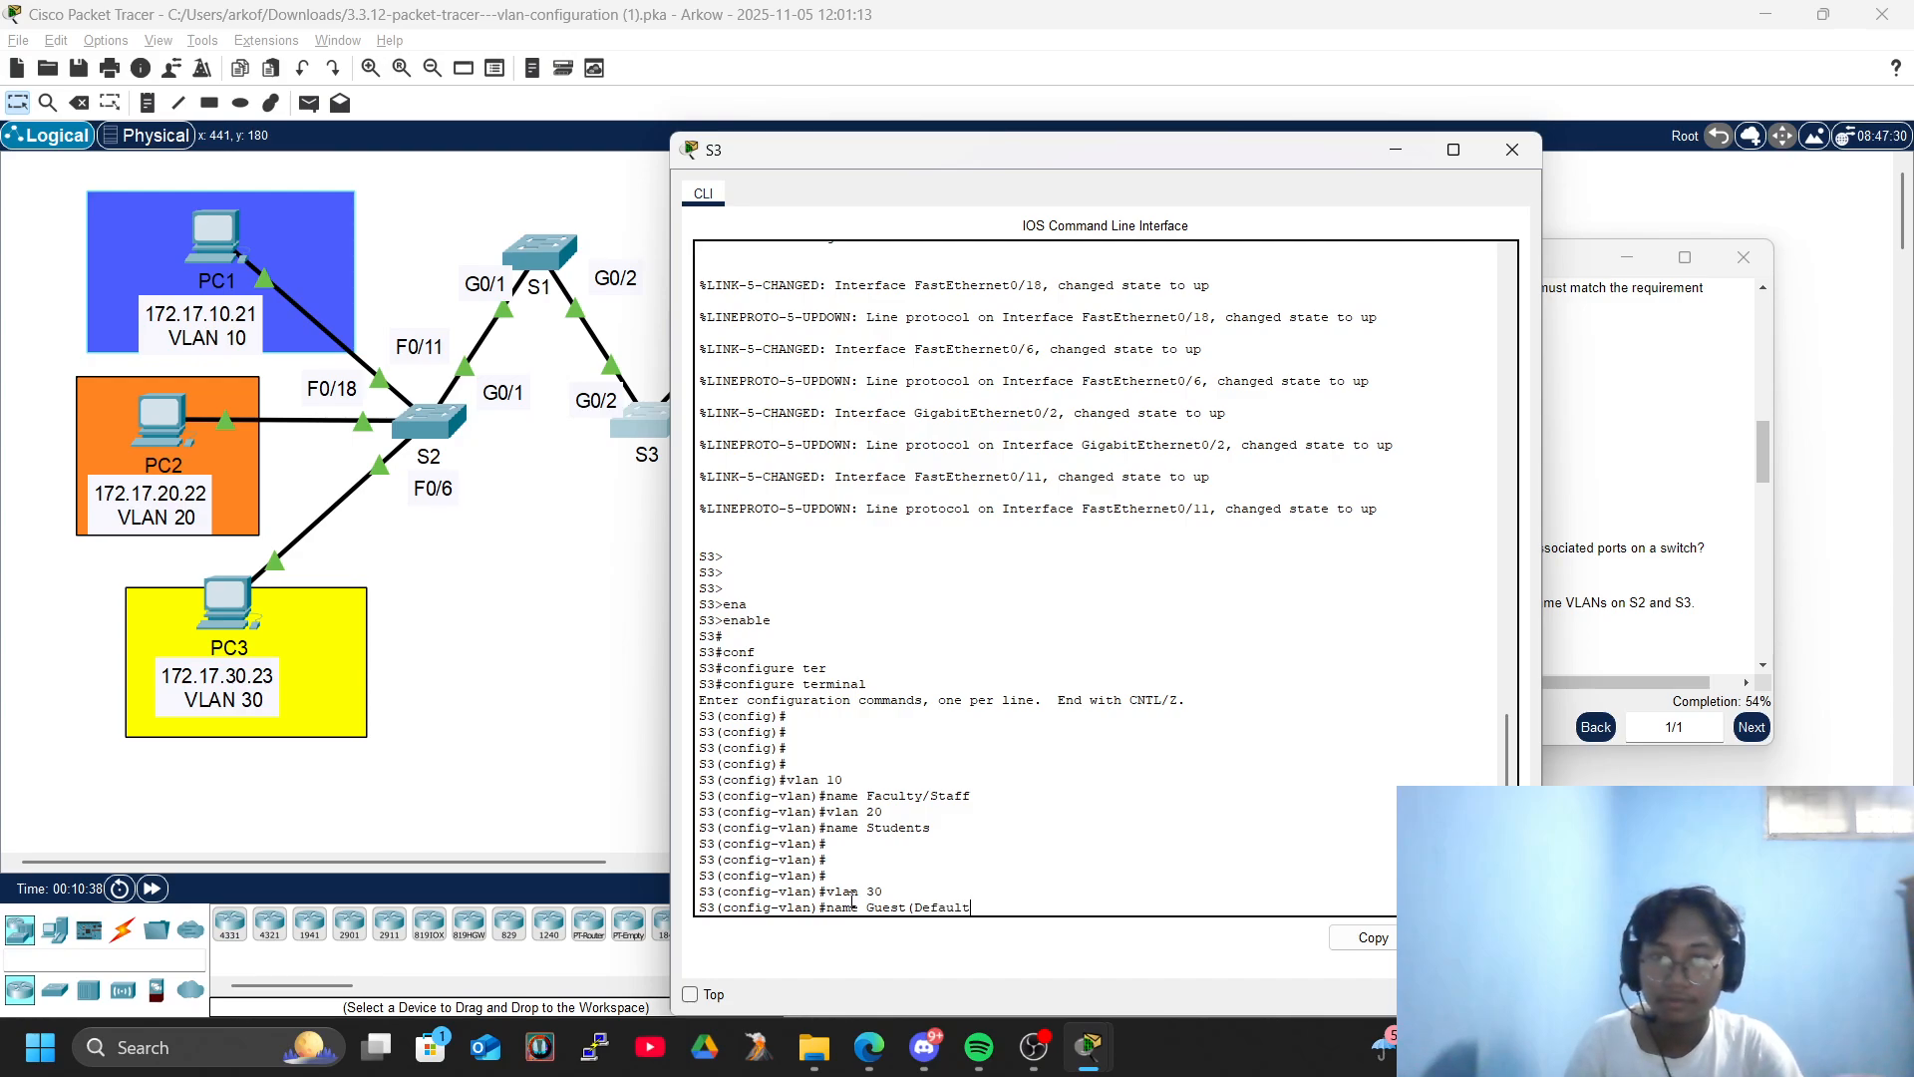
type(")")
key("Return")
key("Return")
key("Return")
- Create VLAN 99 on S3 and name it Management&Native, placing the S3 window beside the activity instructions
type("vlan 99")
key("Return")
type("name")
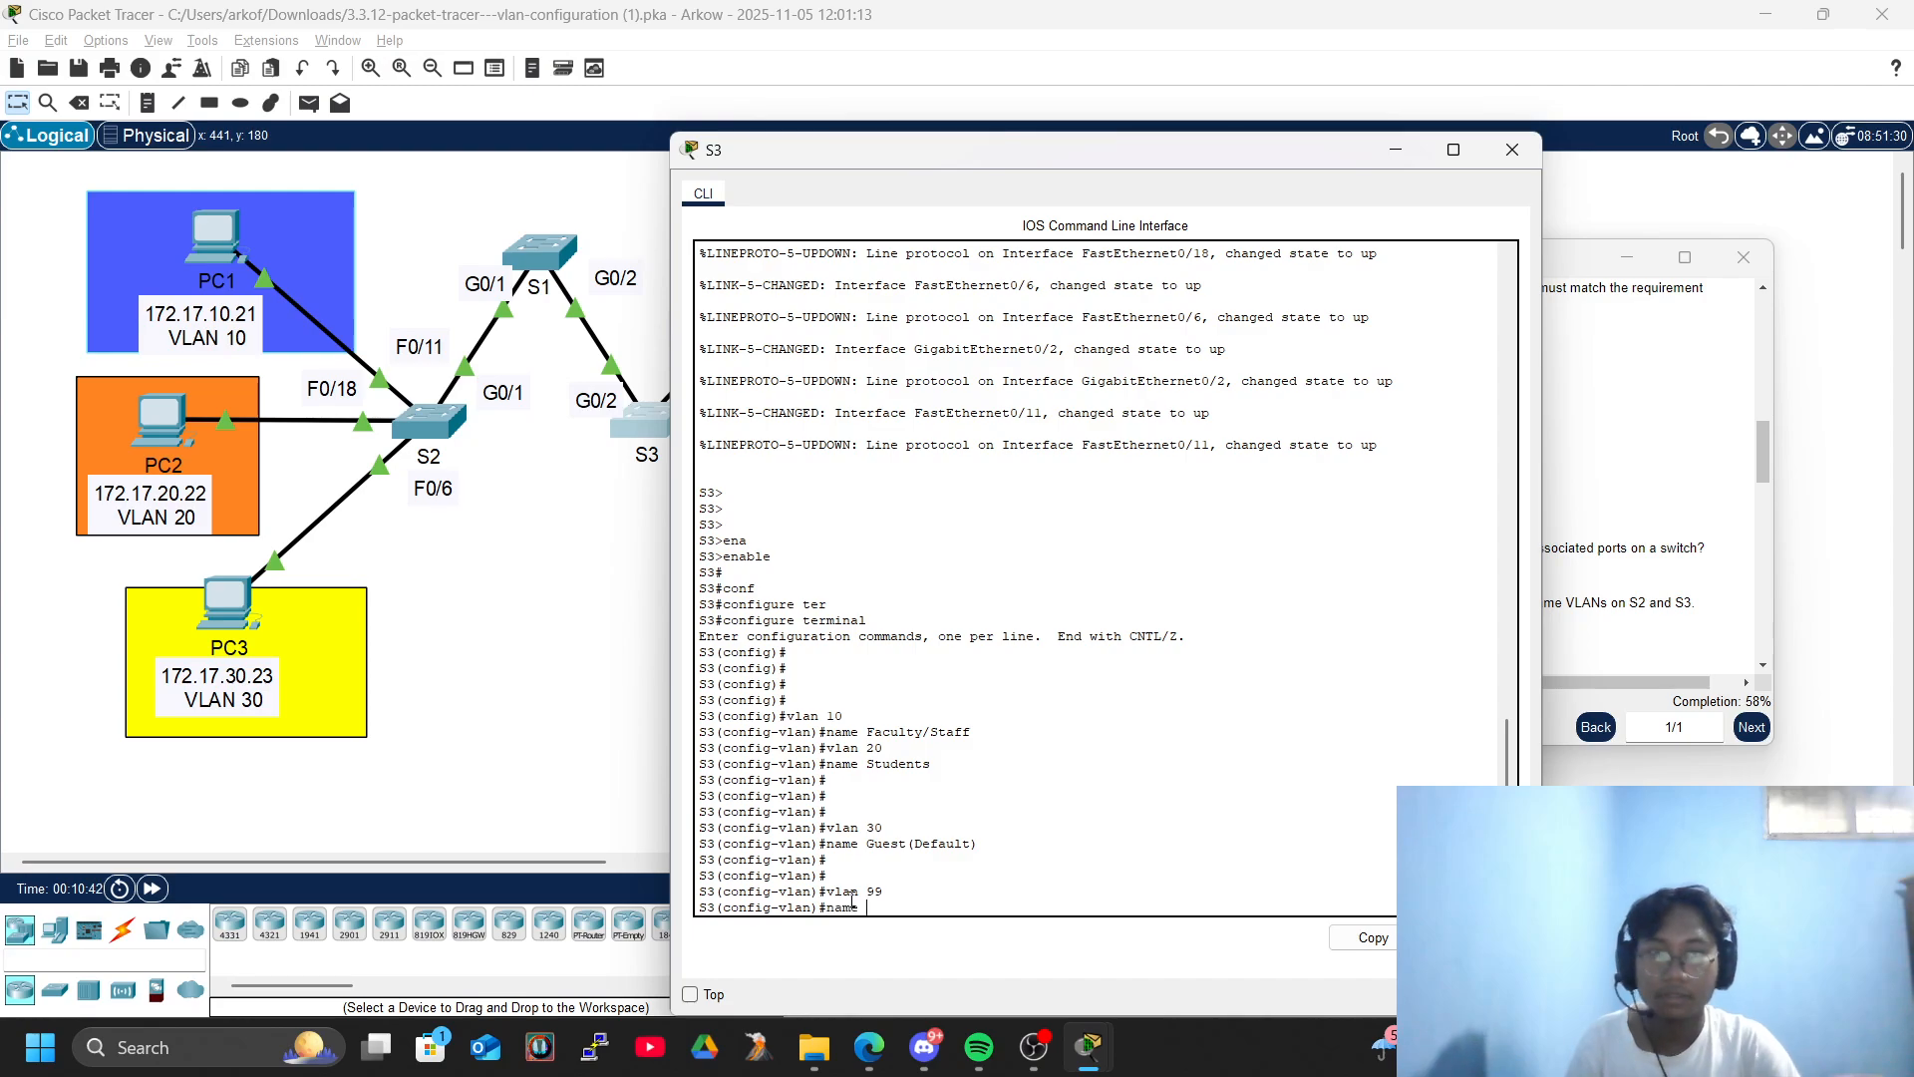
left_click_drag(1126, 148, 646, 102)
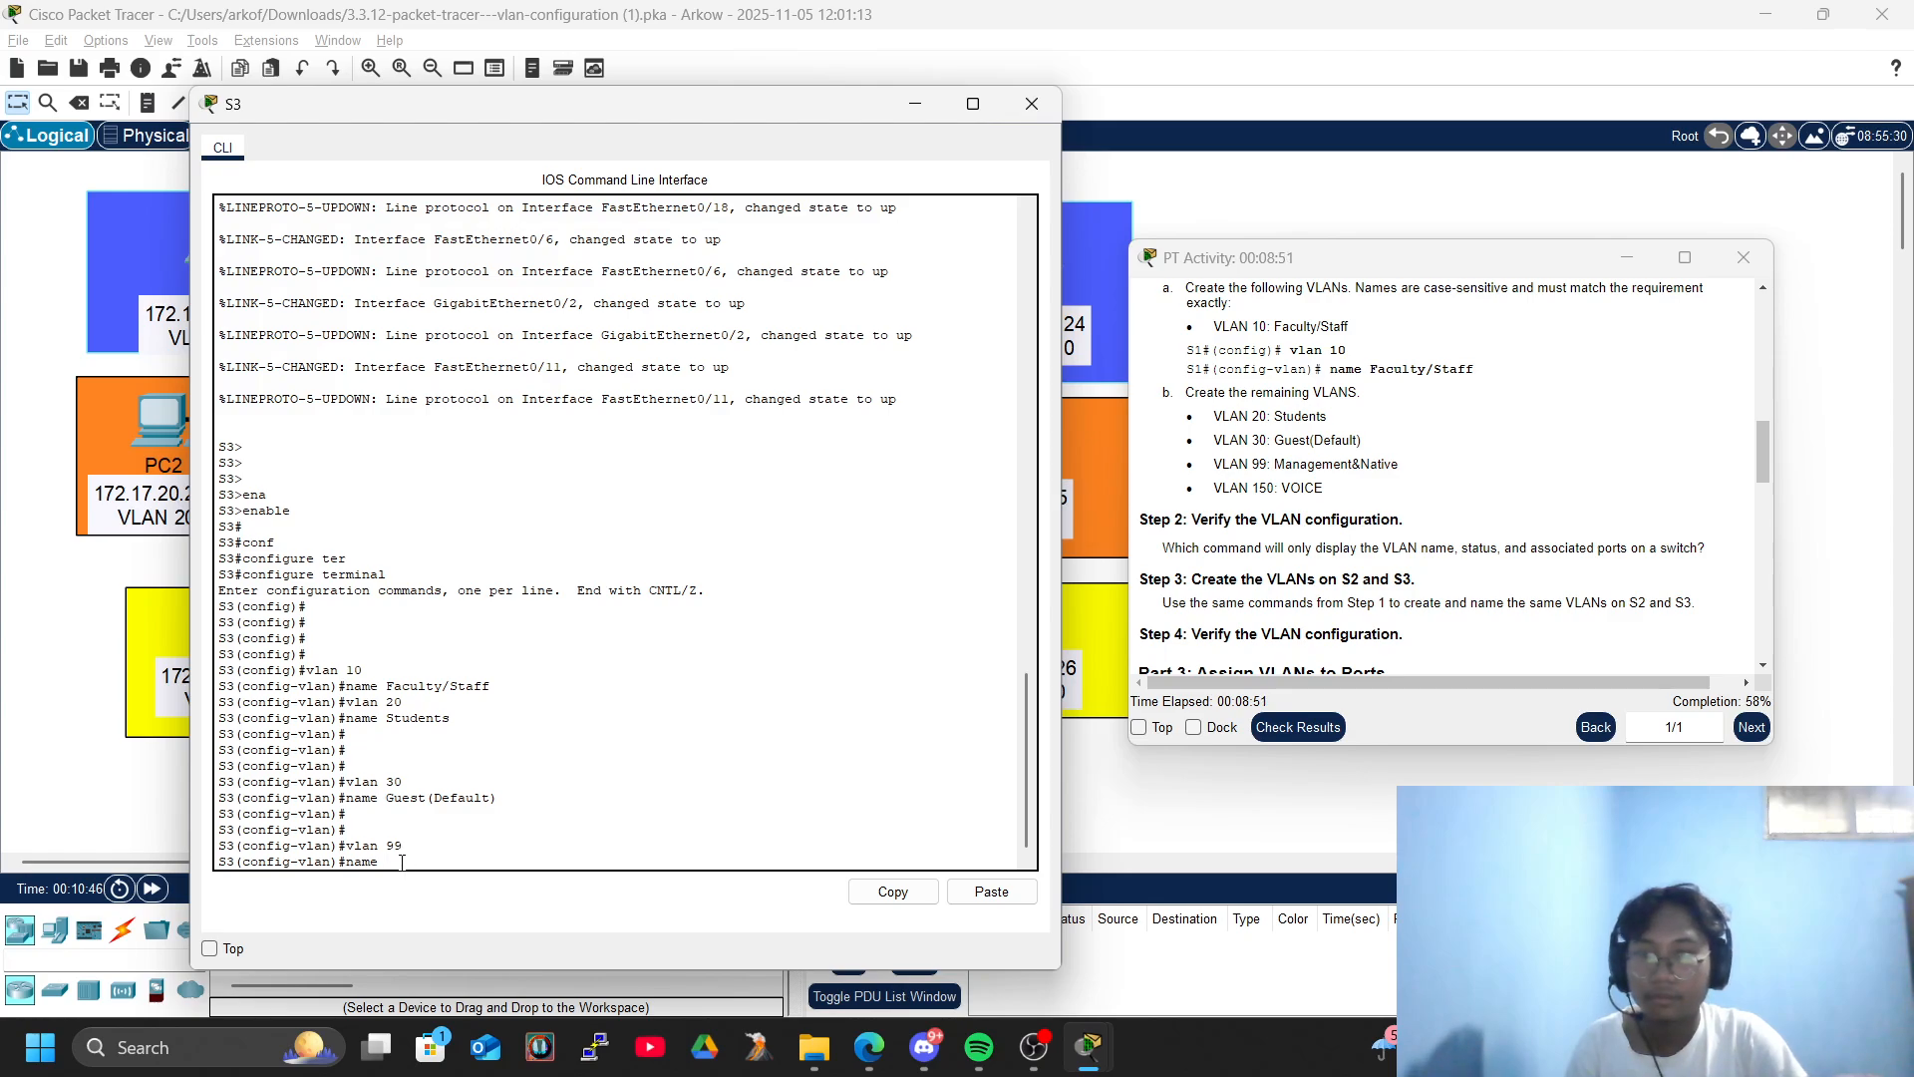
type("Management&N")
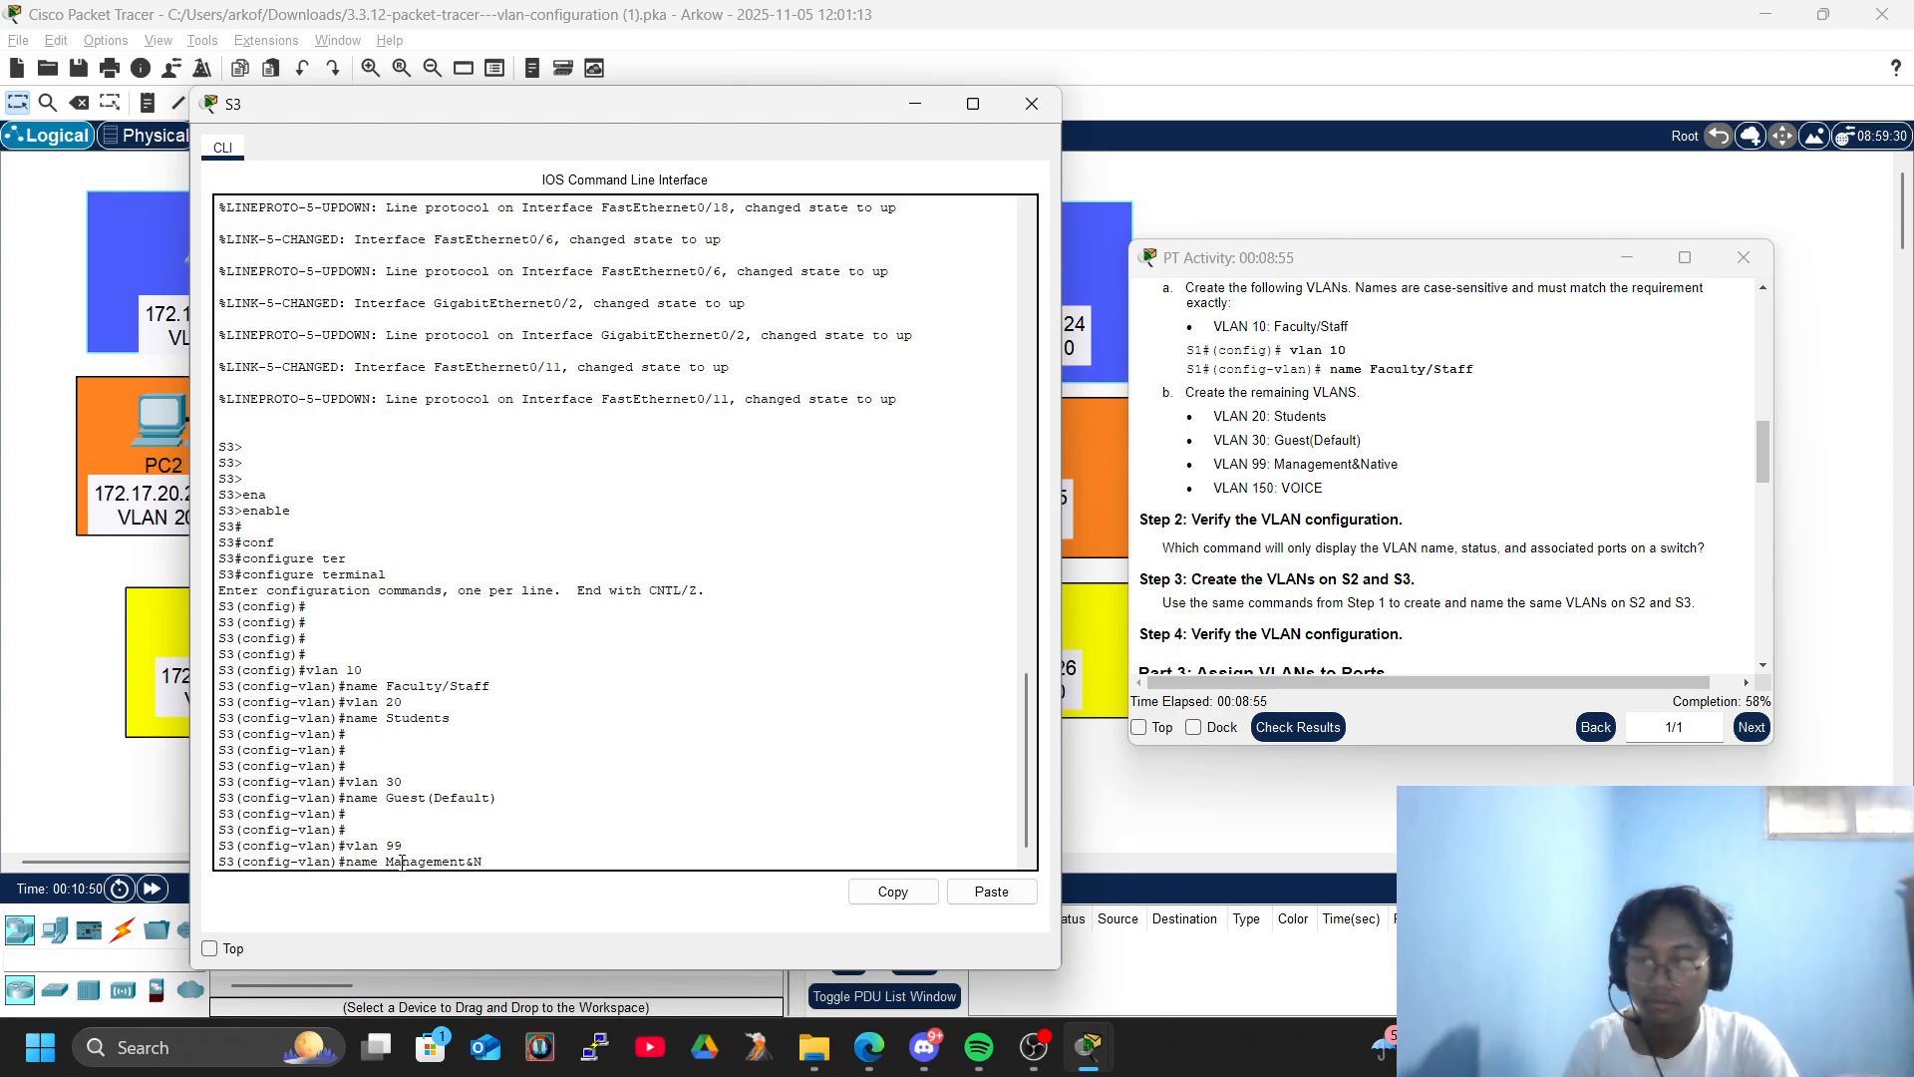
type("ive")
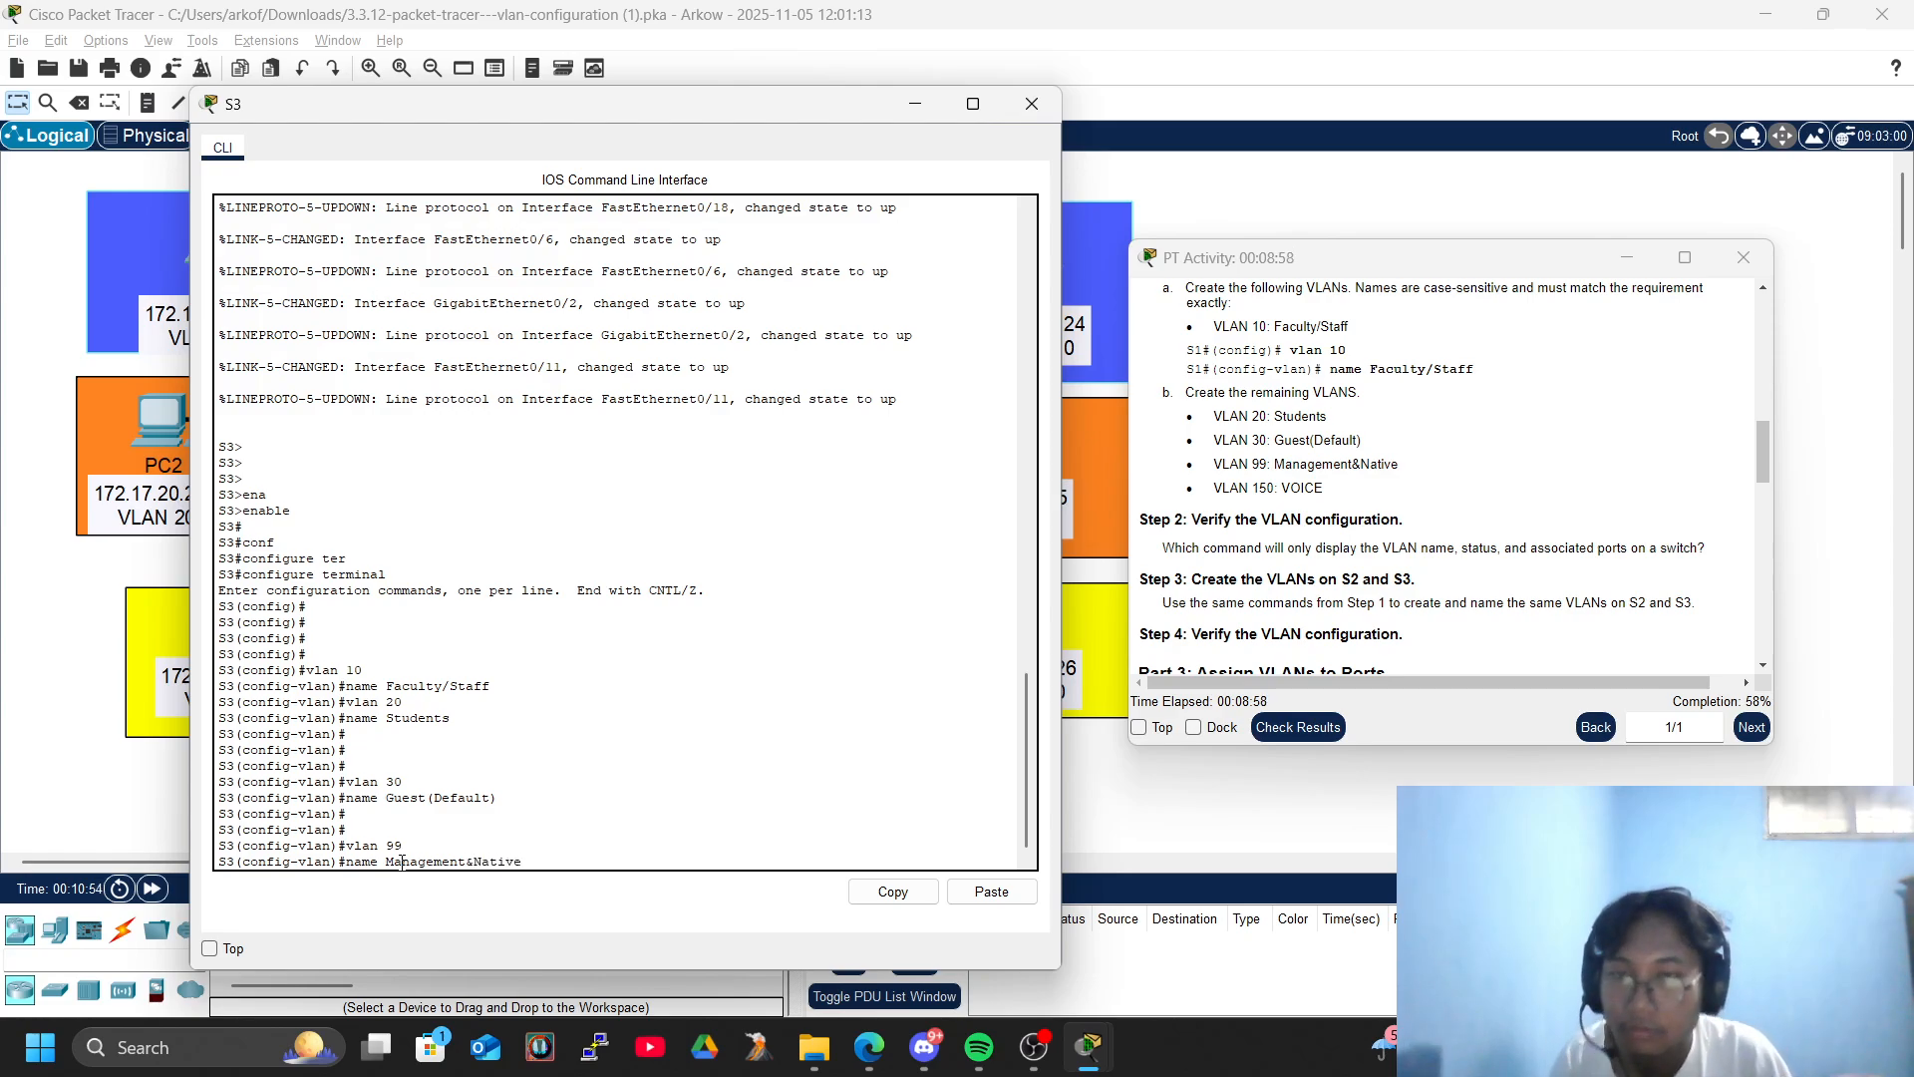
key("Return")
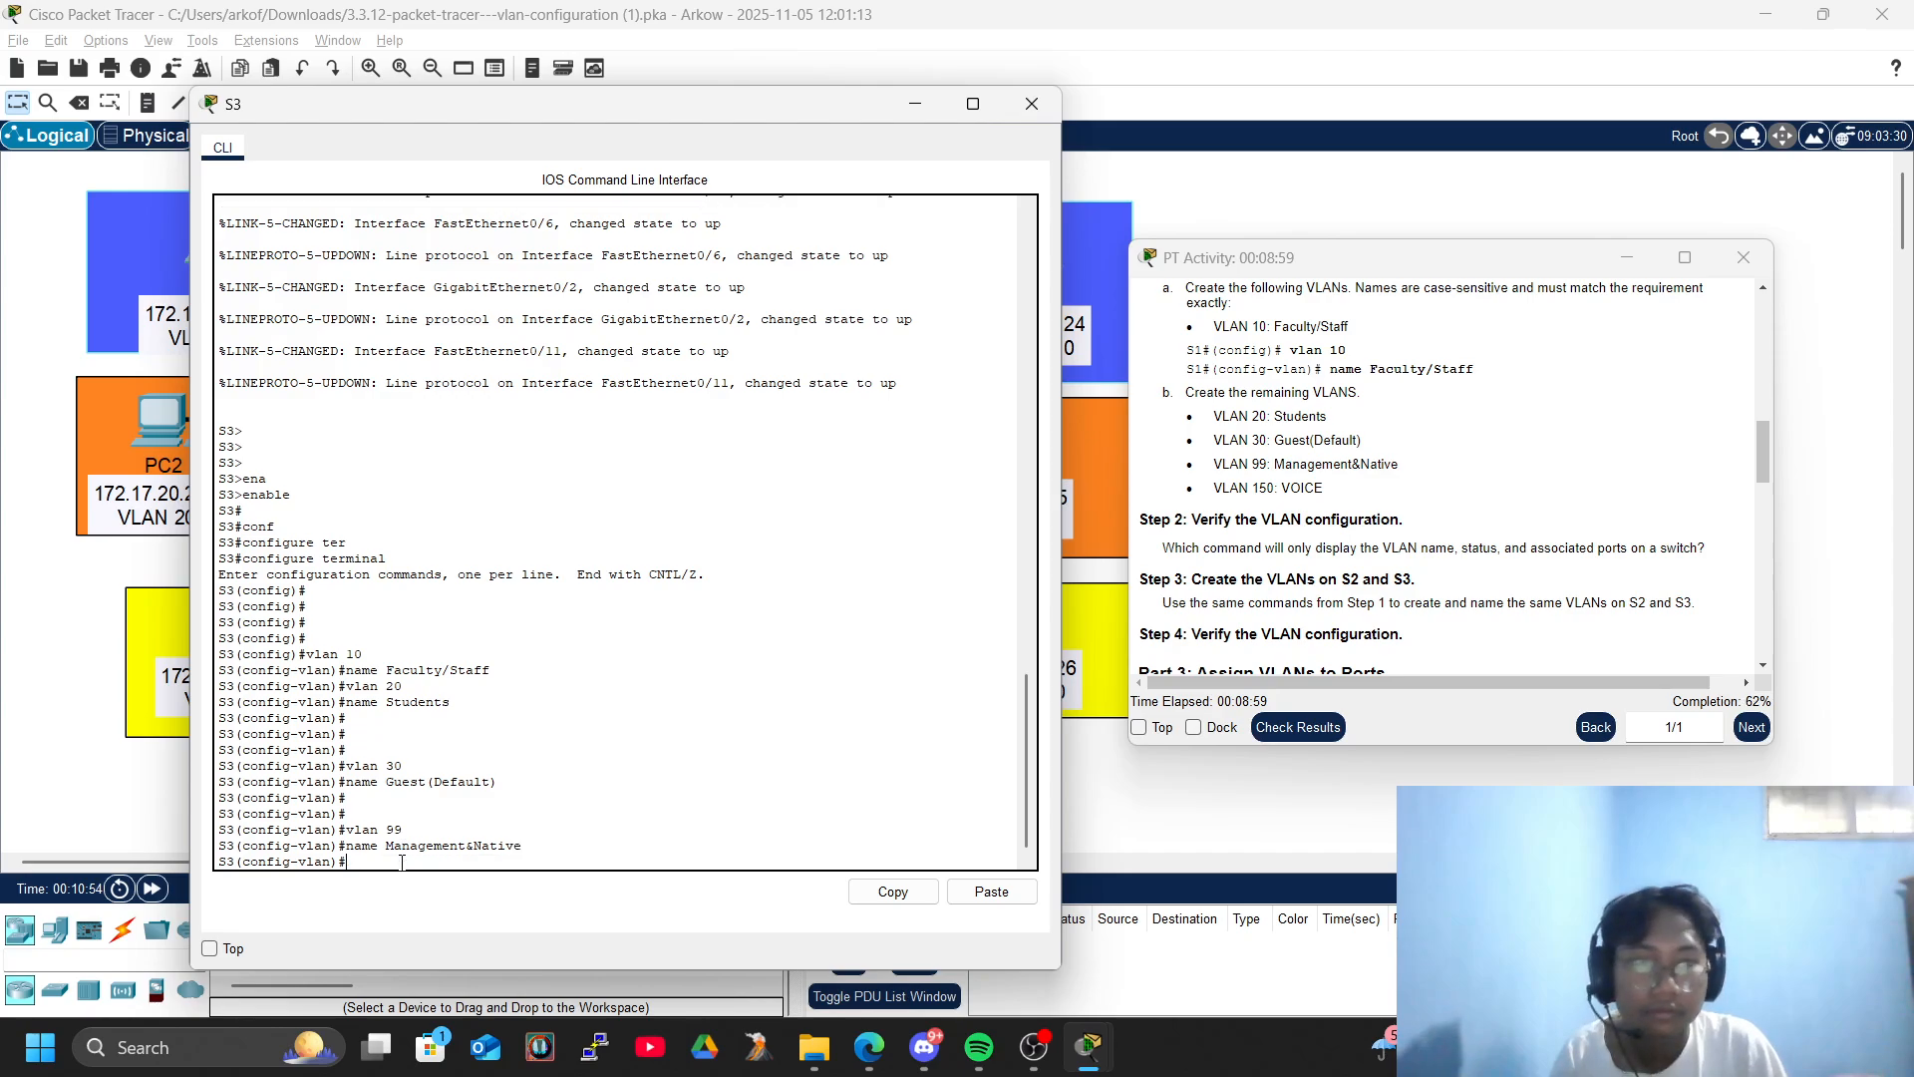
- Create VLAN 150 on S3 and name it VOICE
key("Return")
type("vlan")
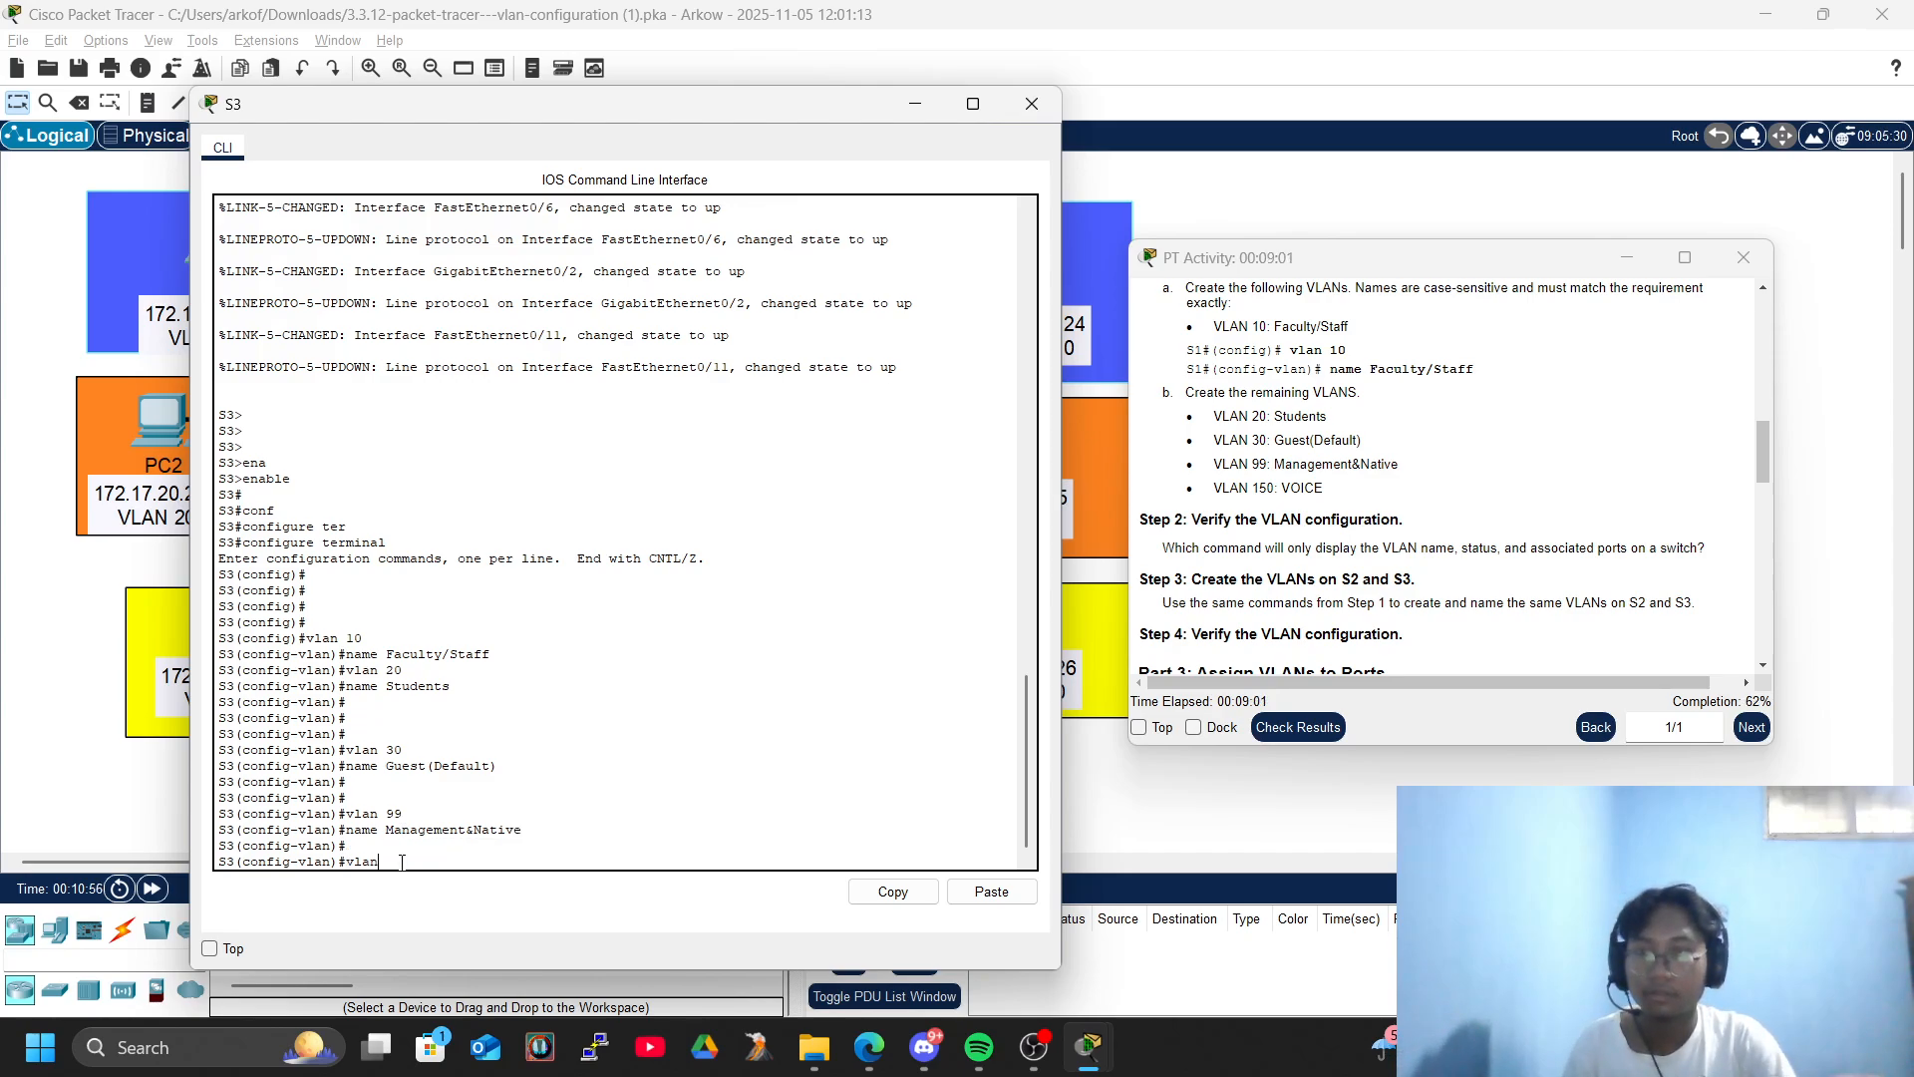
type(" 150")
key("Return")
key("BackSpace")
key("BackSpace")
type("name VOICE")
key("Return")
key("Return")
key("Return")
key("Return")
key("Return")
- Exit configuration mode on S3 and run show vlan brief to verify its VLANs
type("exi")
key("Tab")
key("Return")
type("exi")
key("Tab")
key("Return")
type("sh")
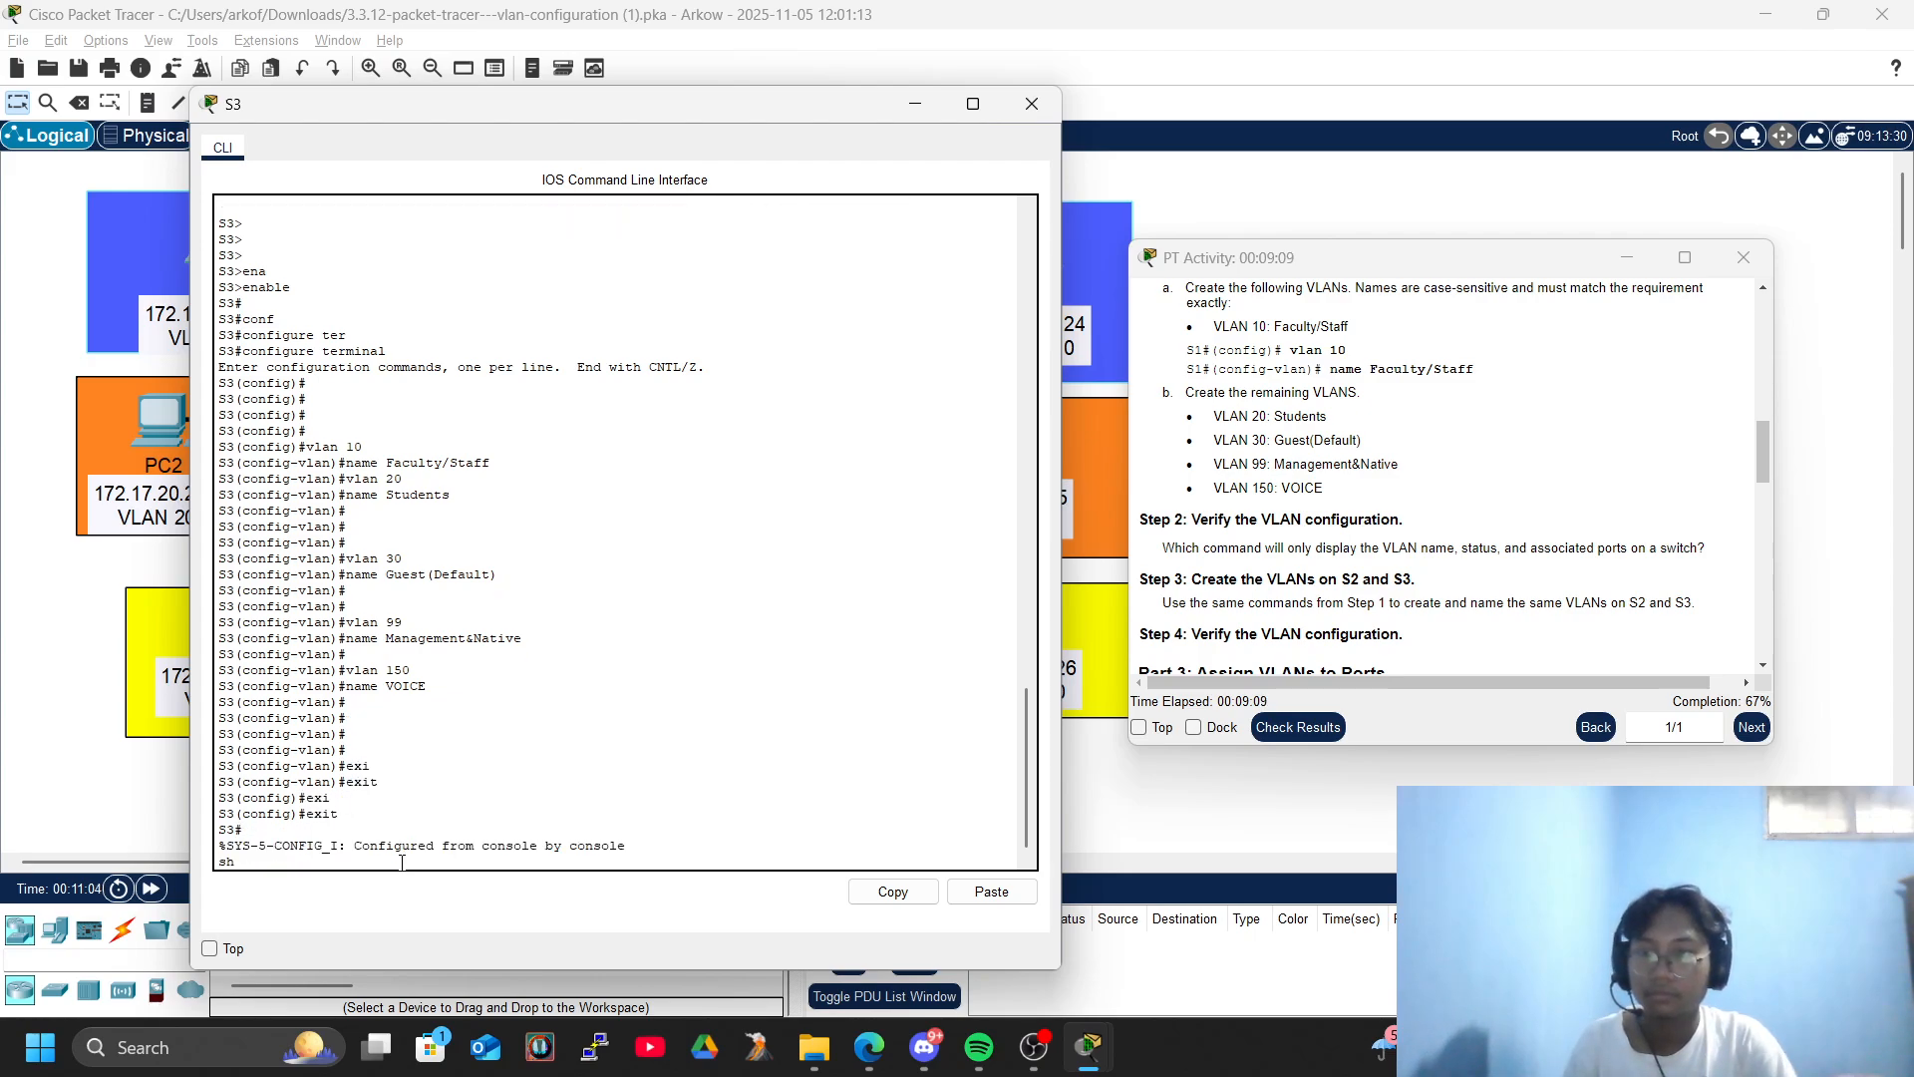
key("Return")
type("sho")
key("Tab")
type("vl")
key("Tab")
type("br")
key("Tab")
key("Return")
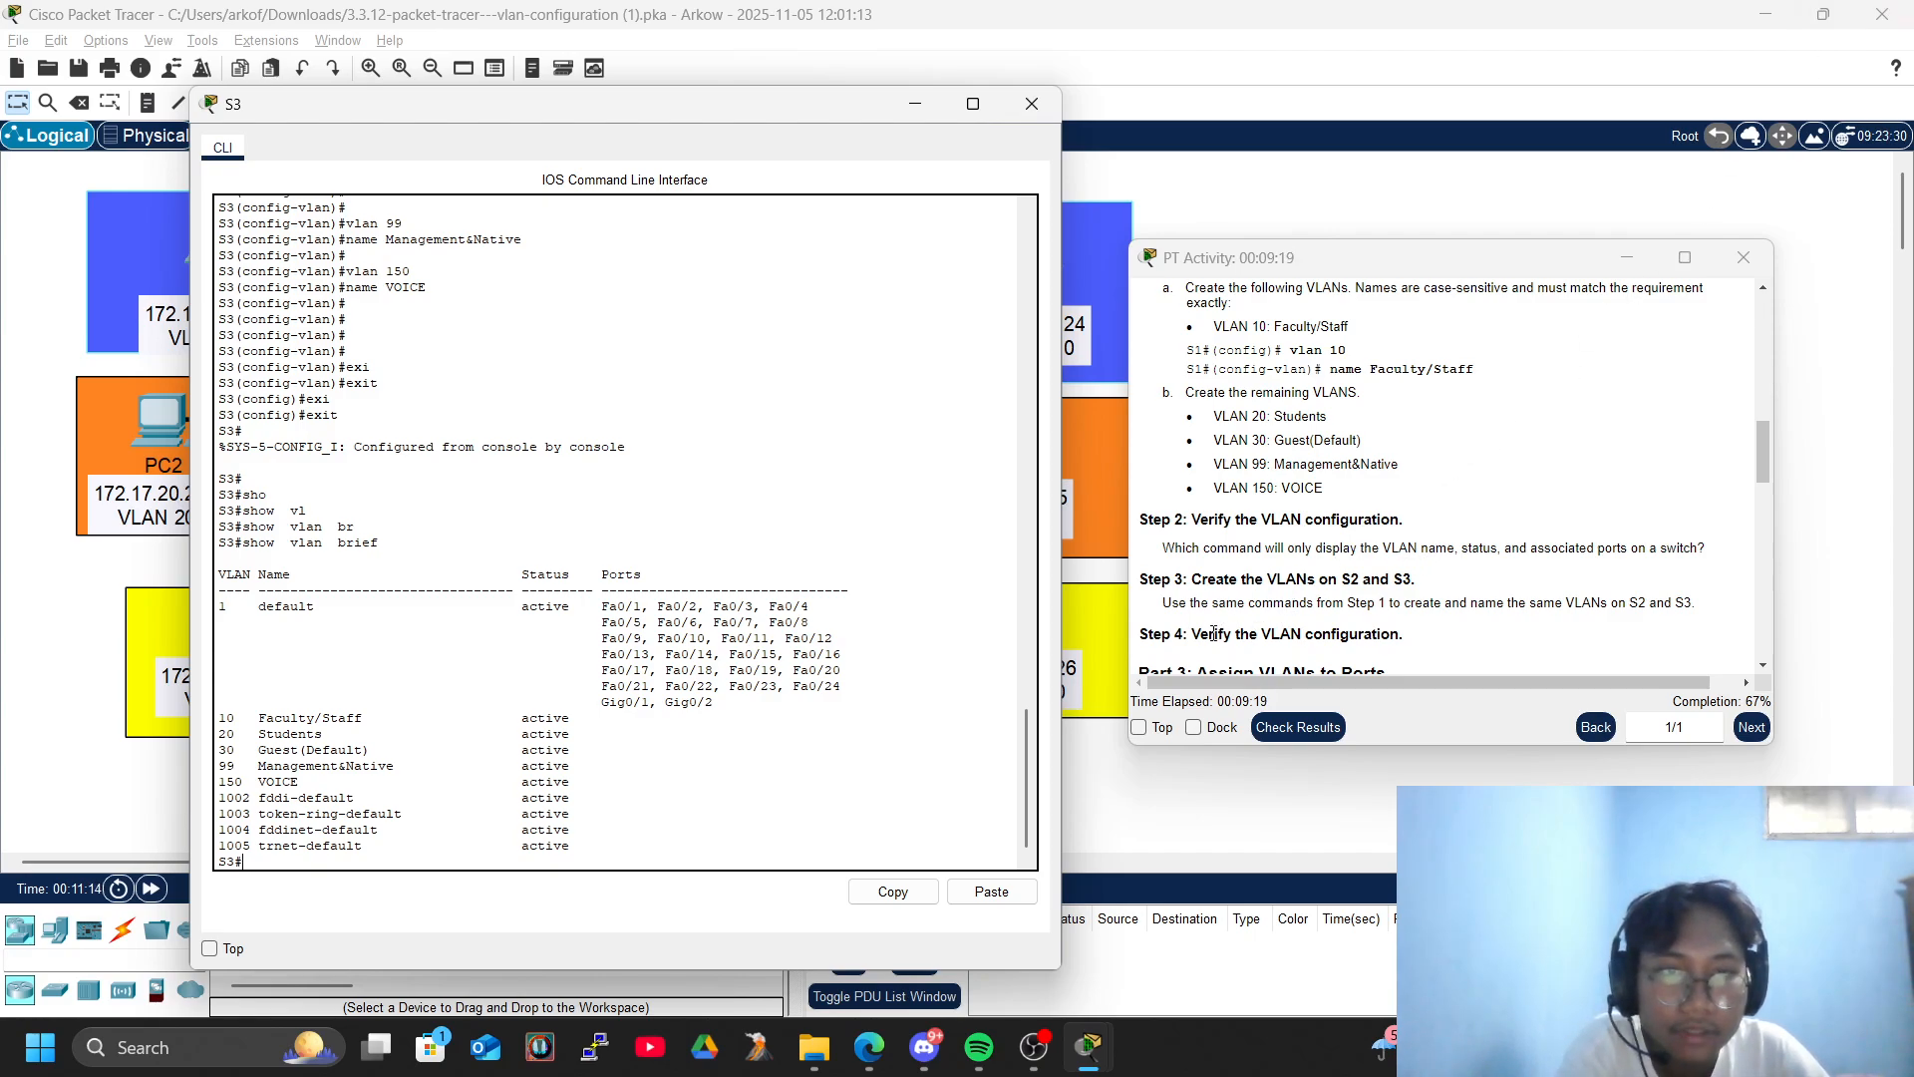
- Close the S3 window and arrange the Part 3 activity instructions side by side with the whole network topology
scroll(1215, 633, "down", 3)
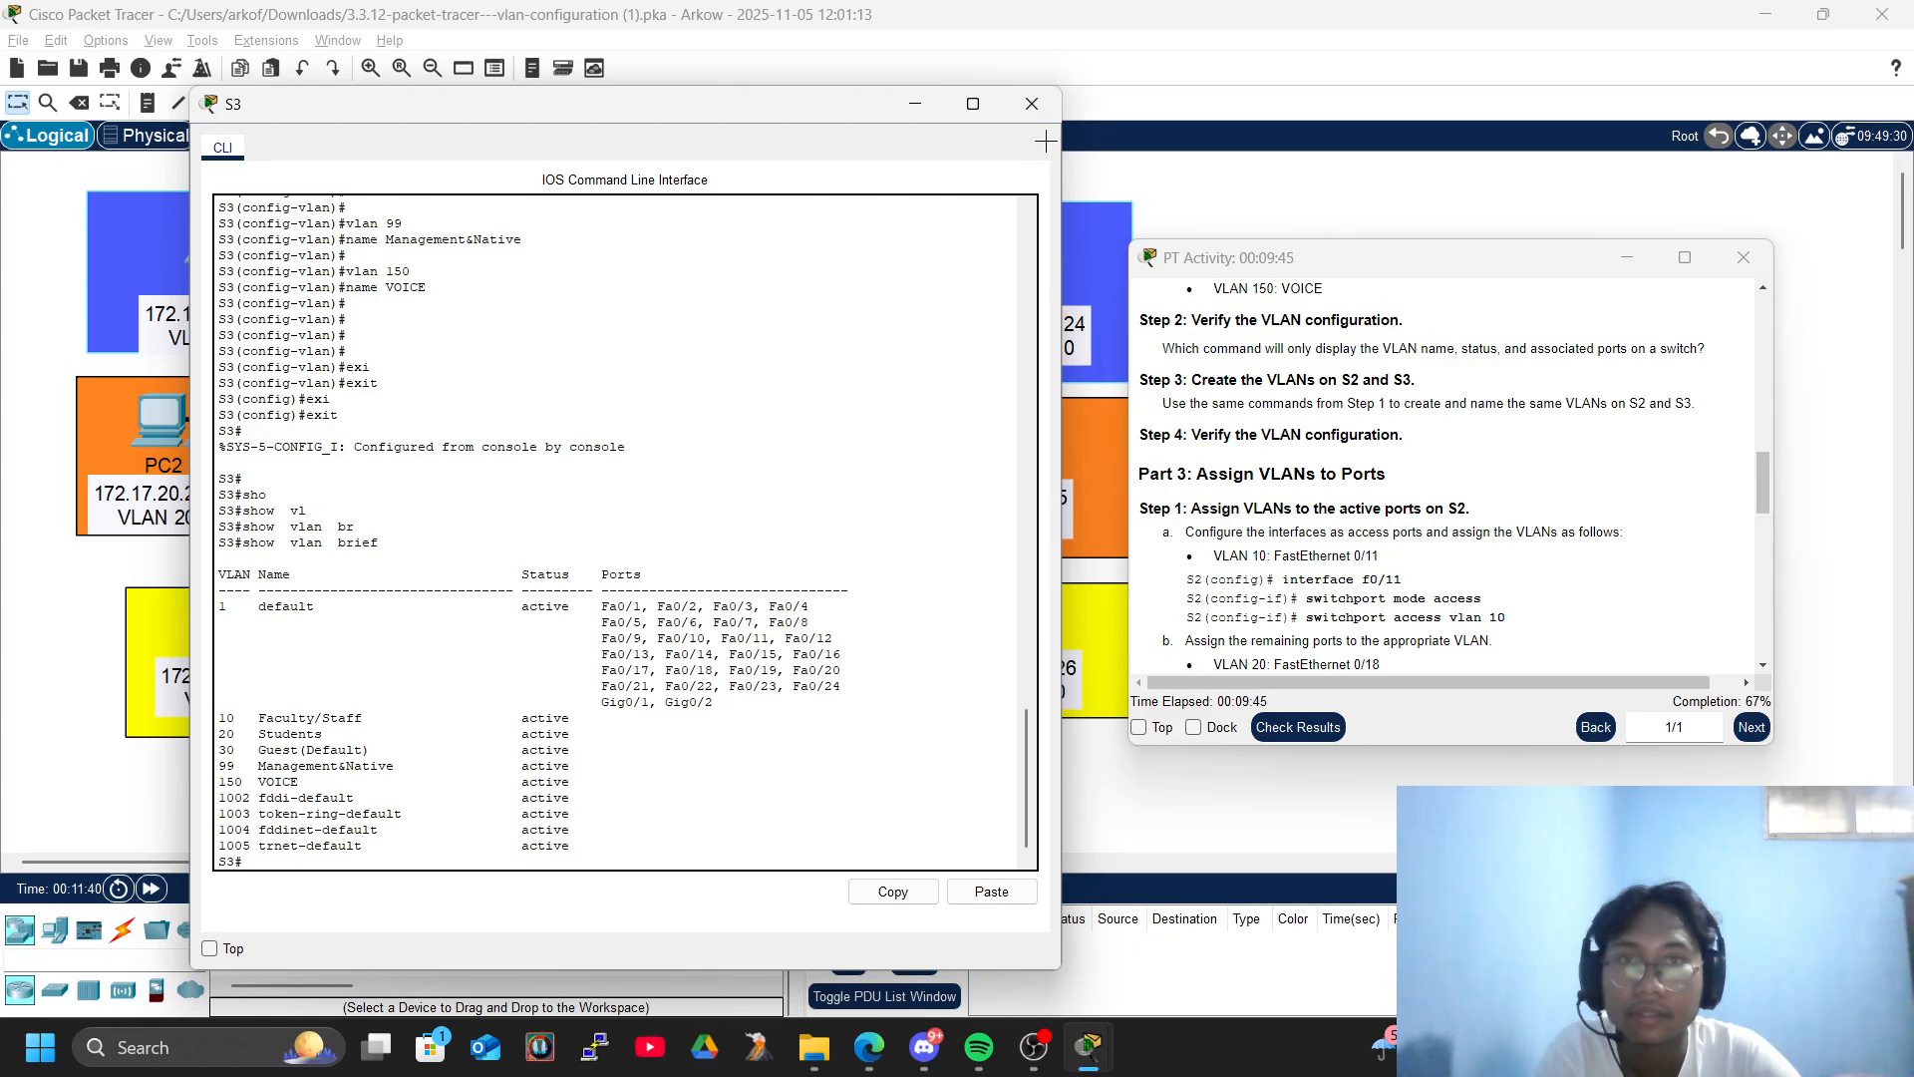
left_click(1032, 104)
left_click_drag(1296, 257, 1909, 299)
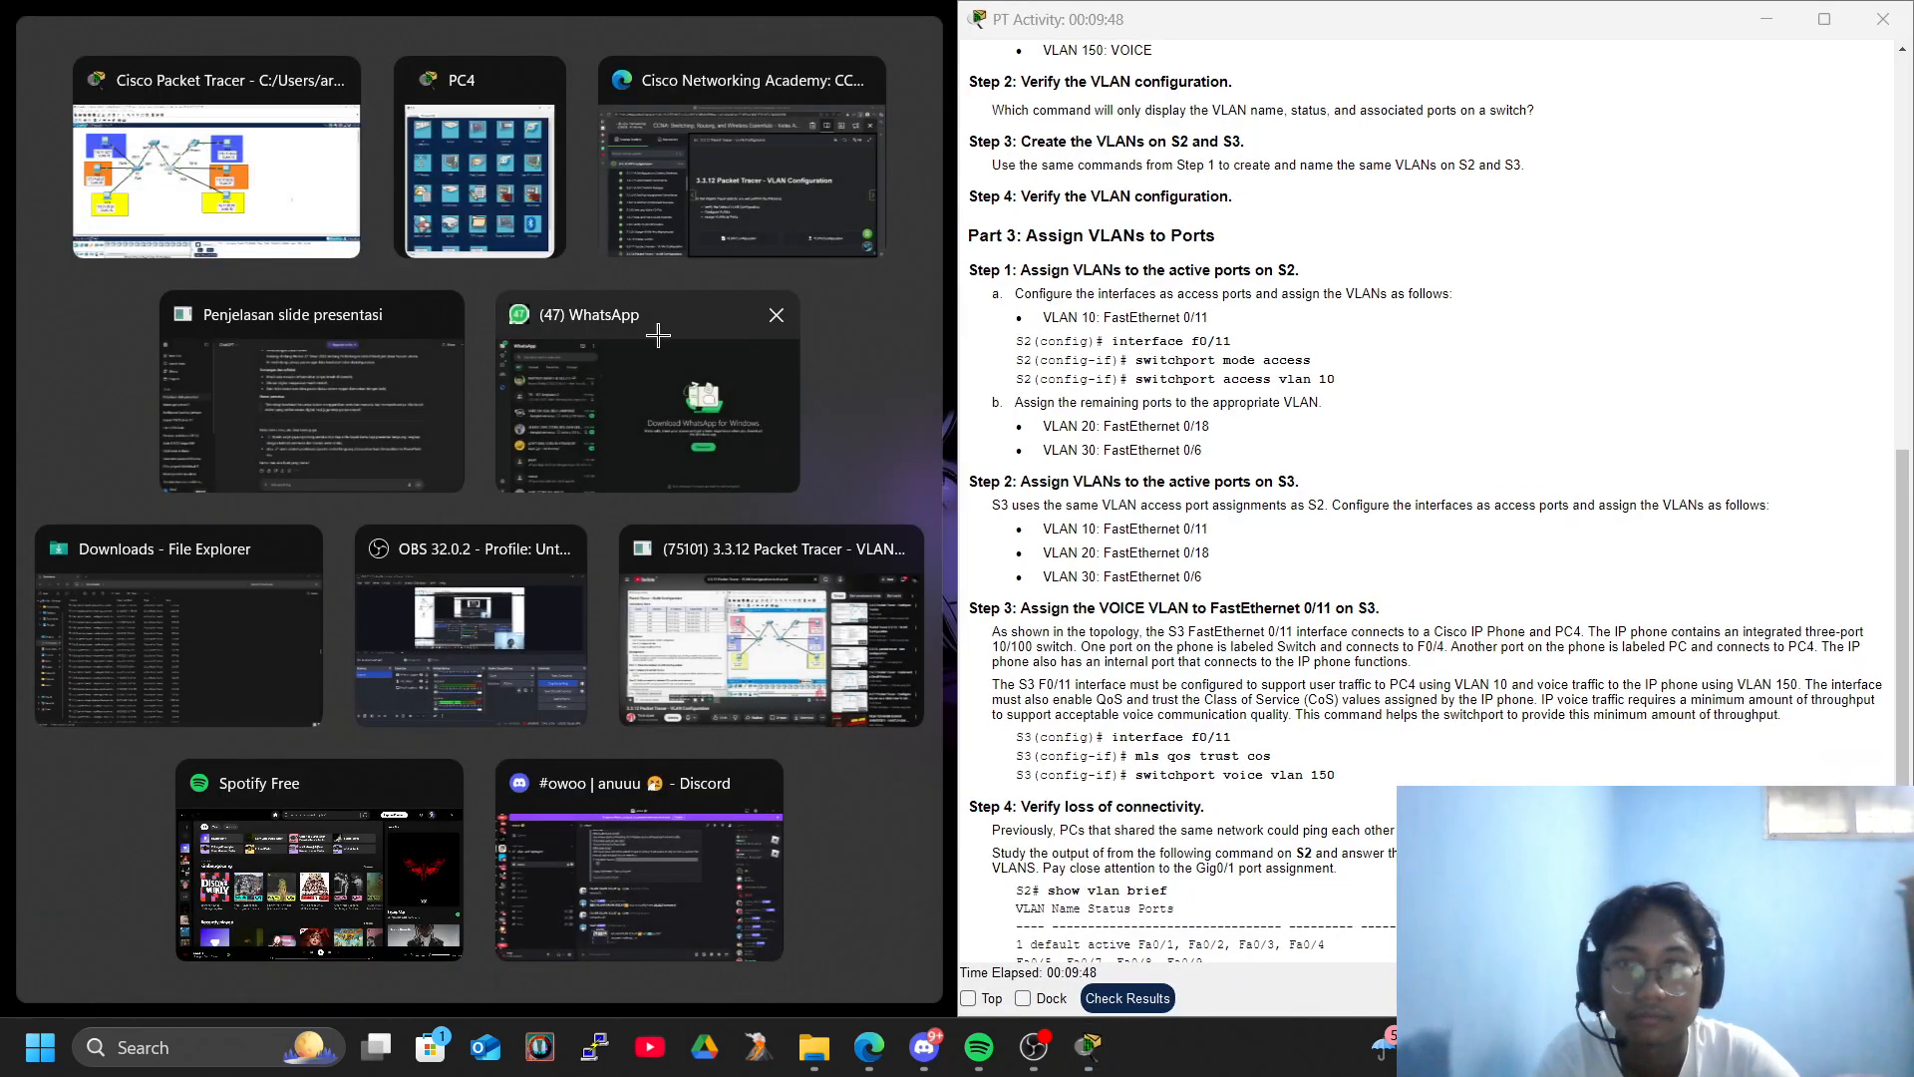
left_click(342, 251)
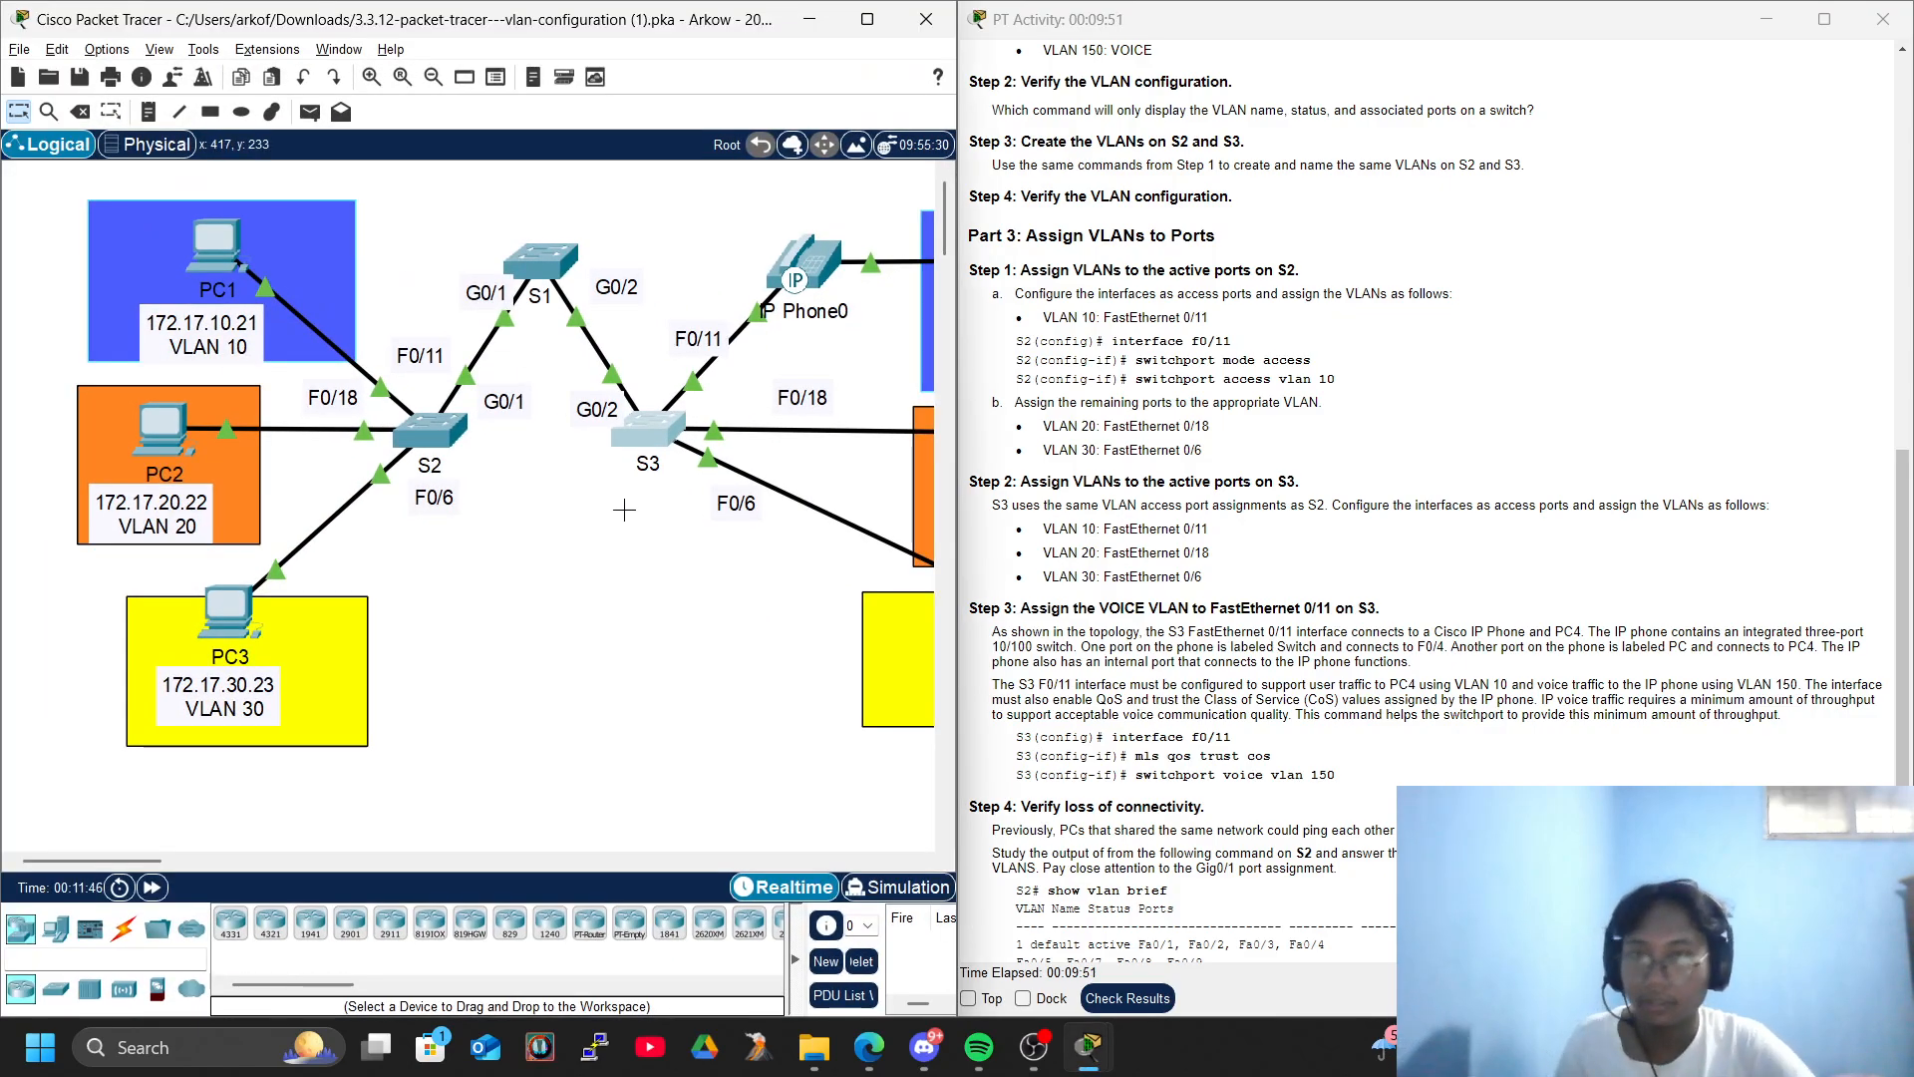
scroll(623, 510, "down", 1)
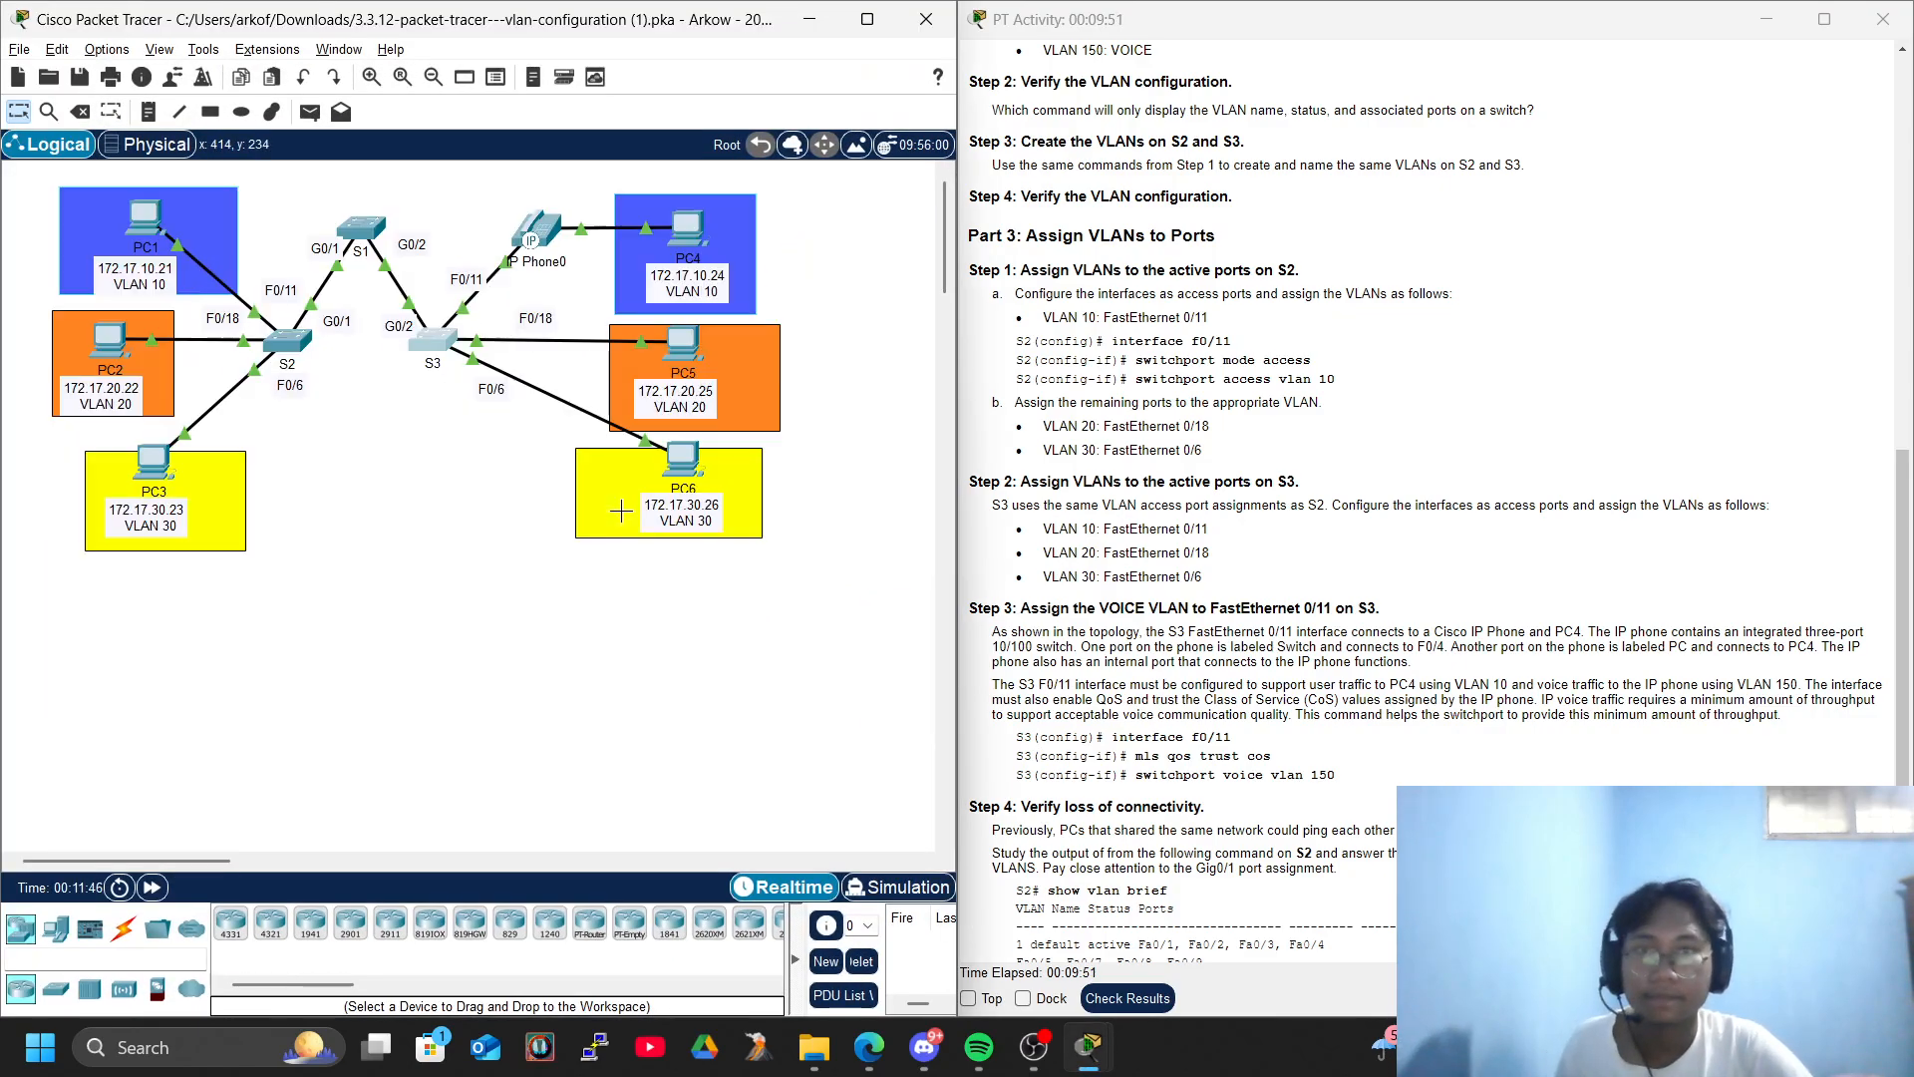
- Open the command line of S2, place its window beside the instructions, and enter global configuration mode
left_click(289, 344)
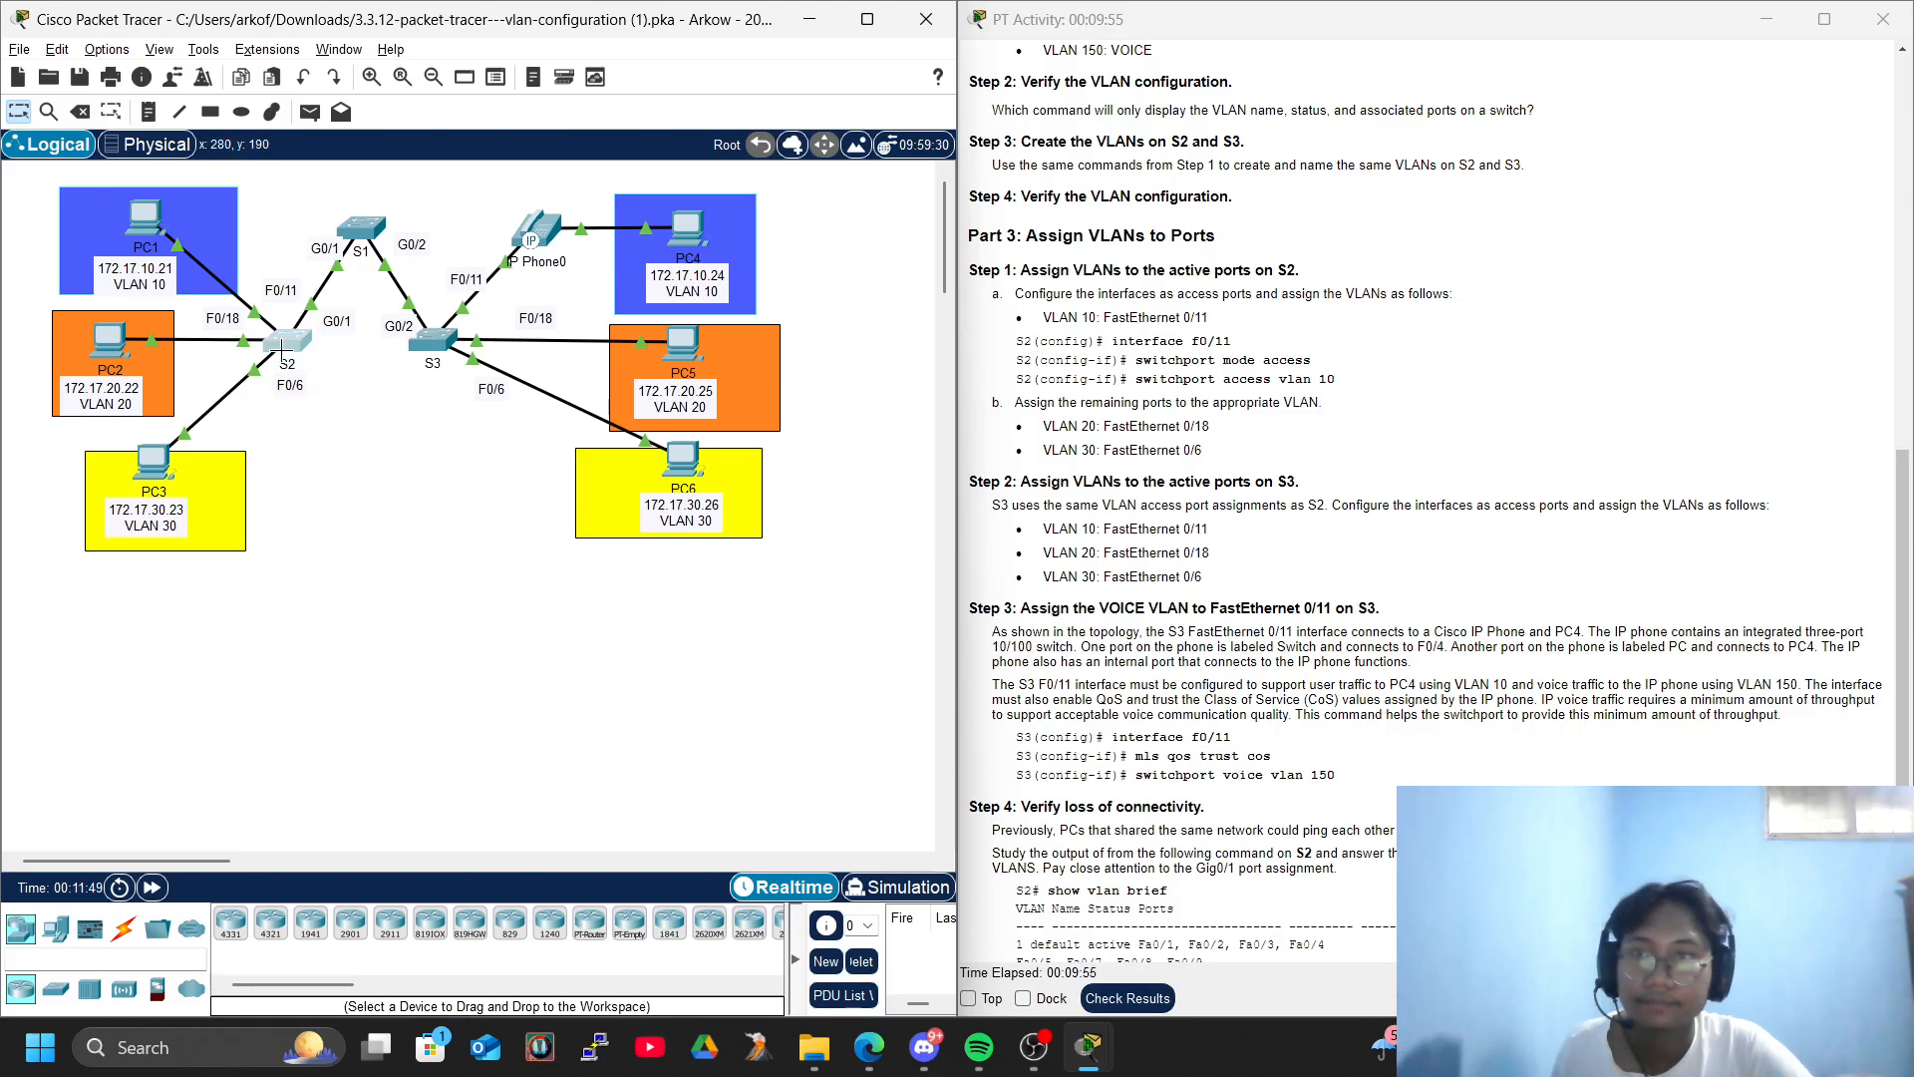
left_click_drag(998, 131, 378, 90)
key("Return")
key("Return")
key("Return")
key("Return")
type("conf")
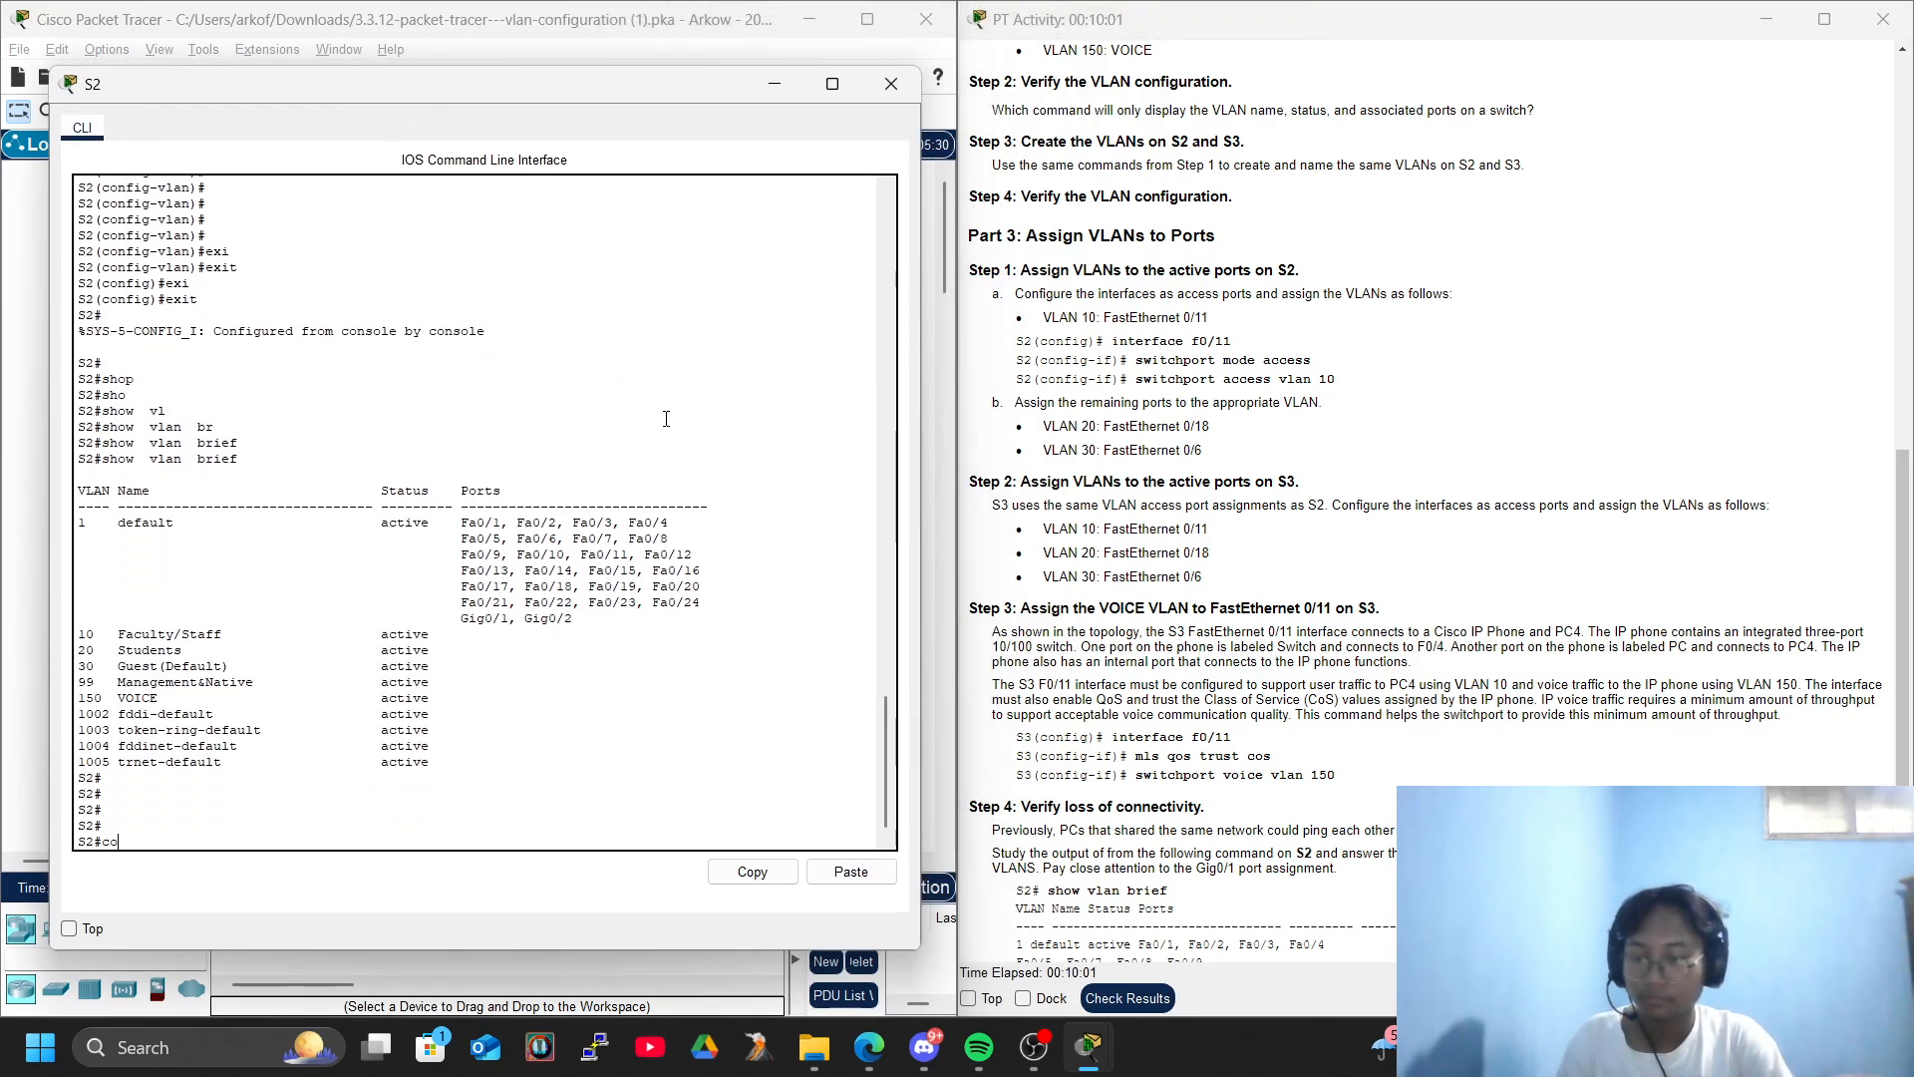
key("Tab")
type("ter")
key("Tab")
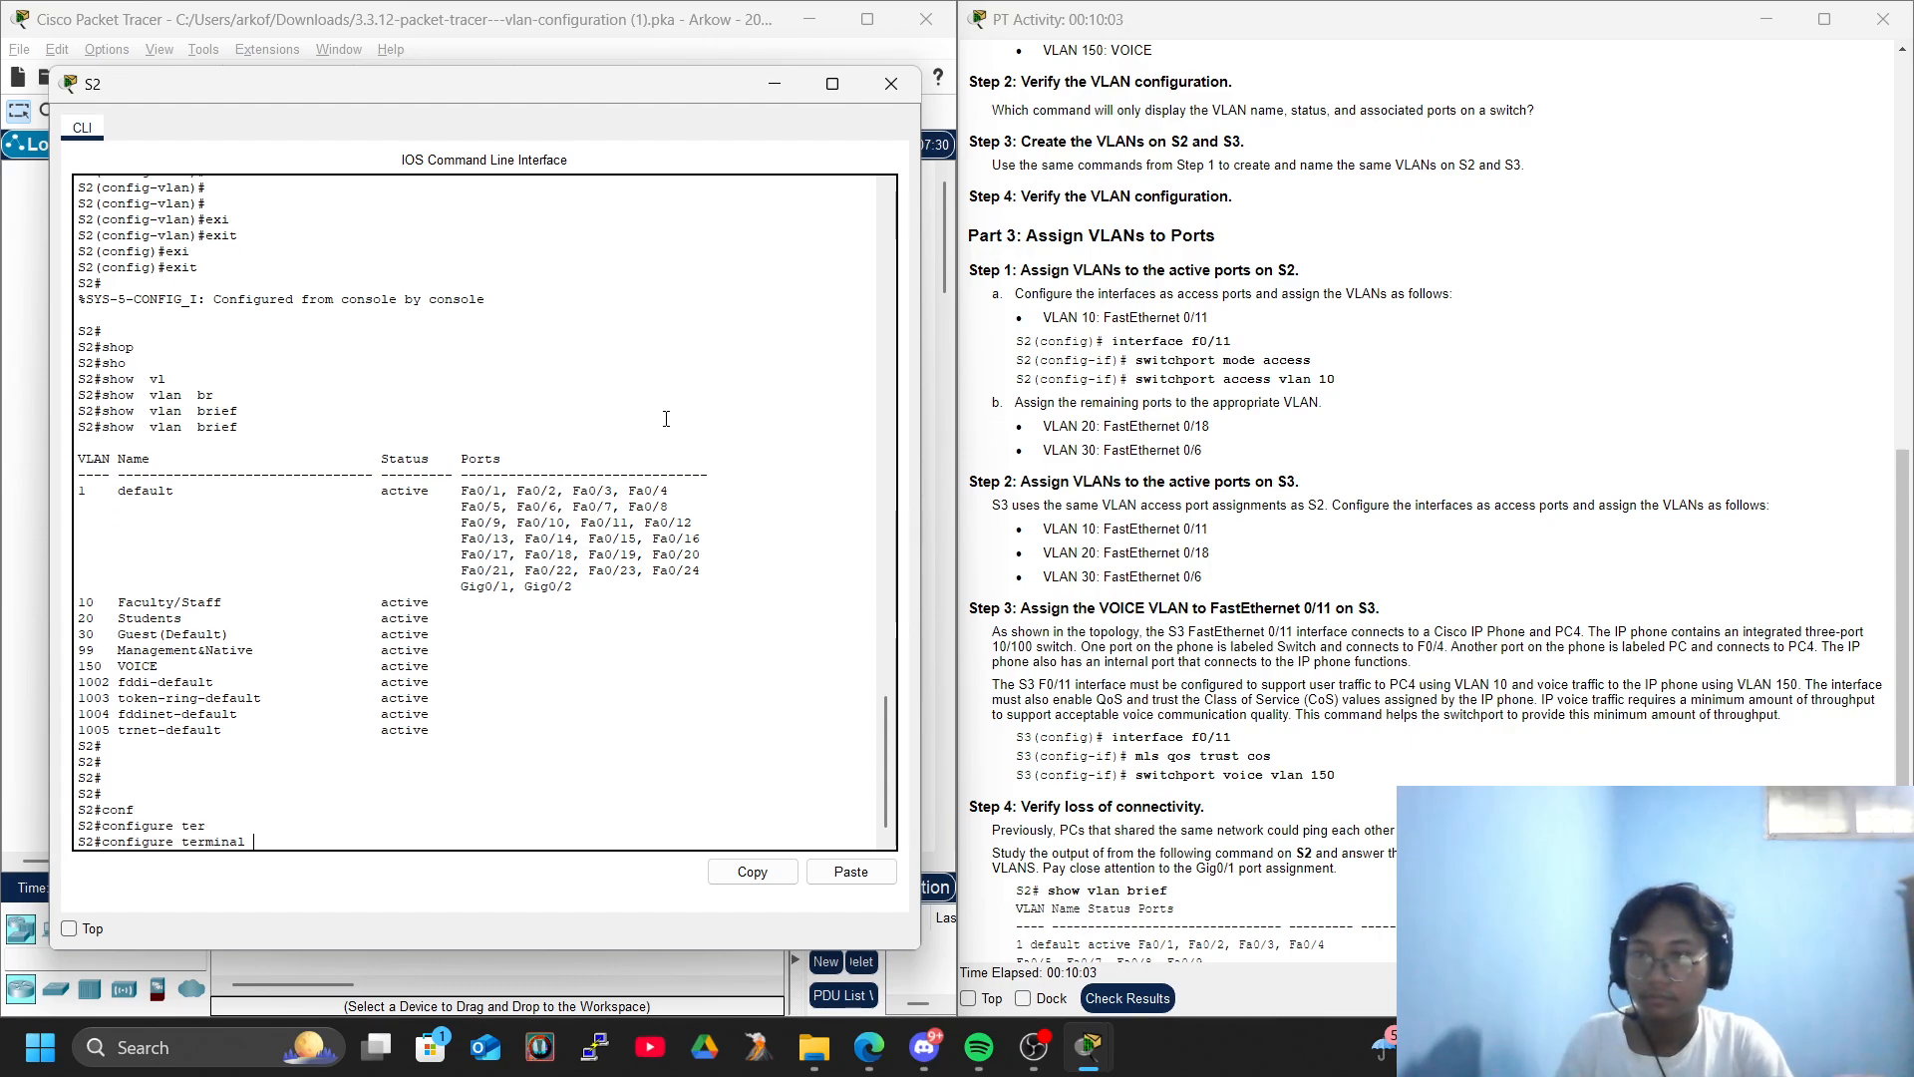
key("Return")
key("Return")
key("Return")
key("Return")
key("Return")
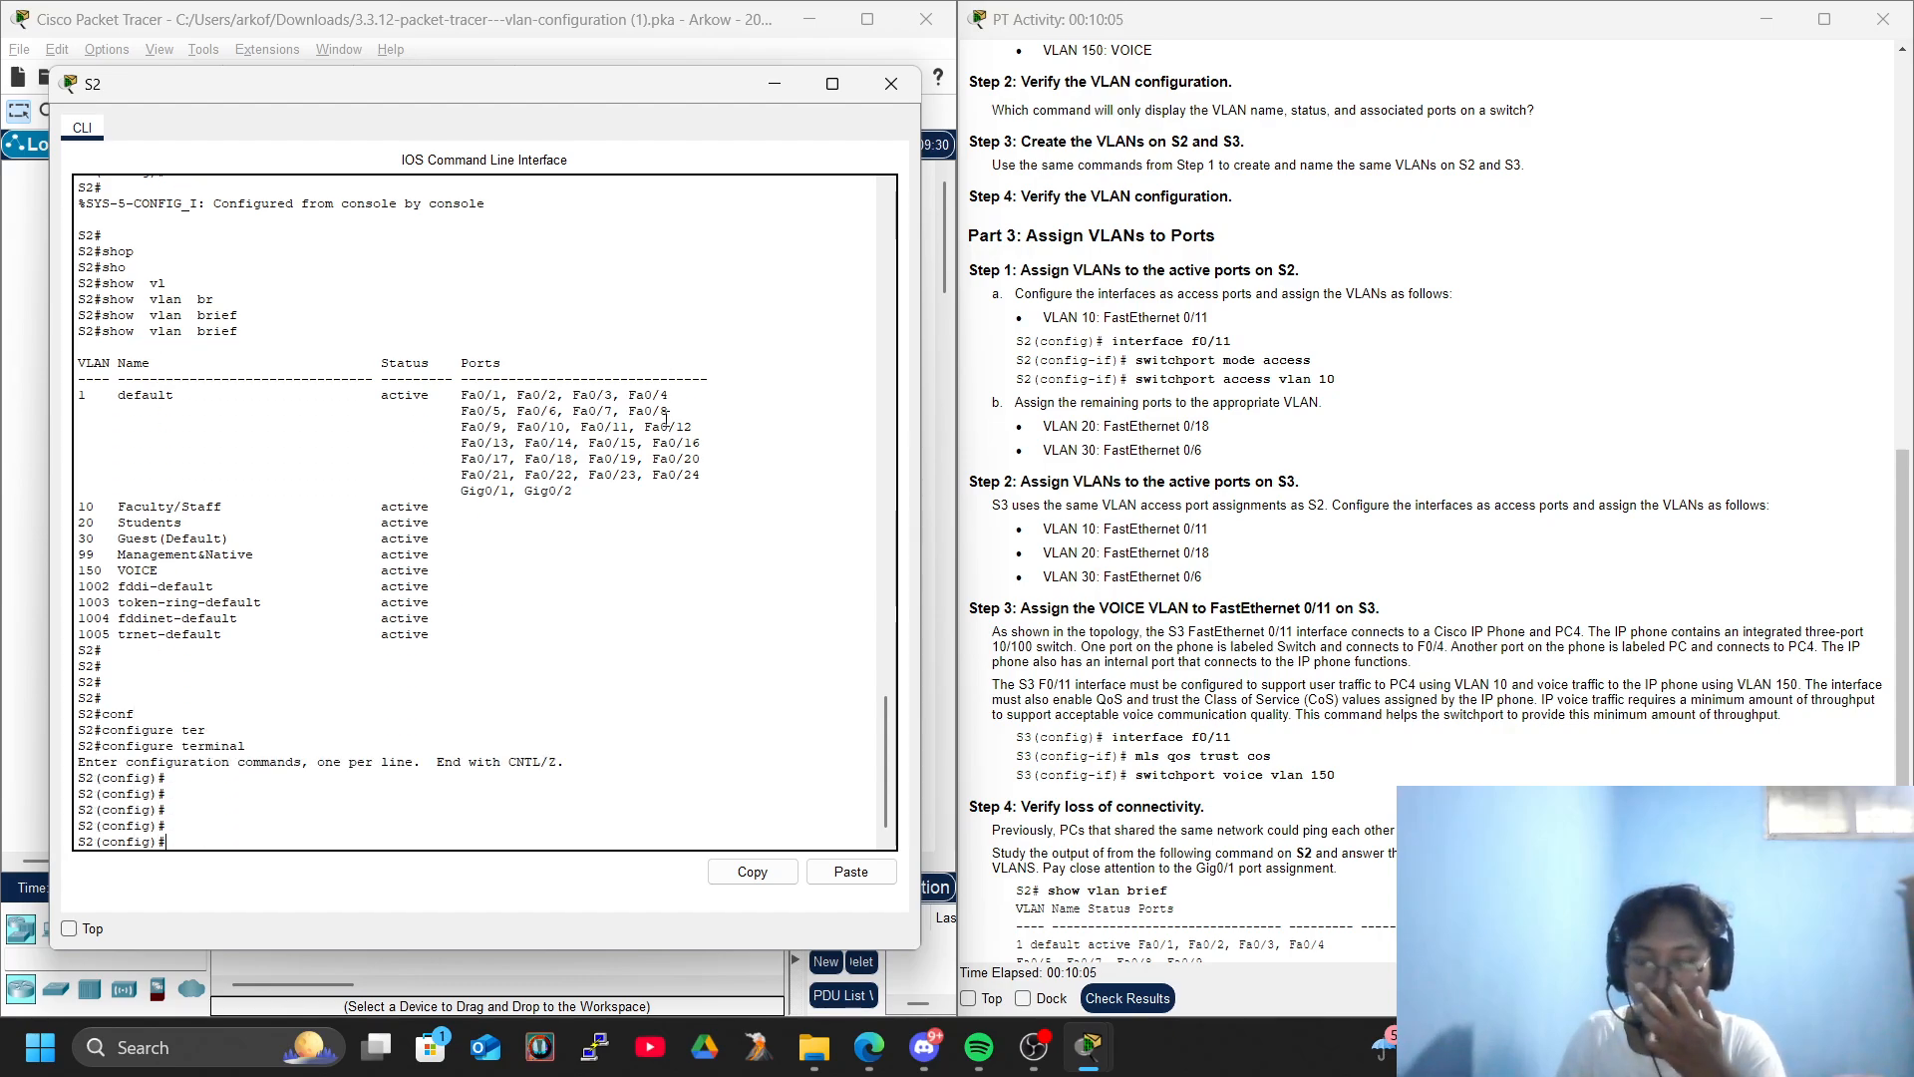
- Enter interface FastEthernet 0/11 on S2 and set it to switchport mode access
type("inter")
key("Tab")
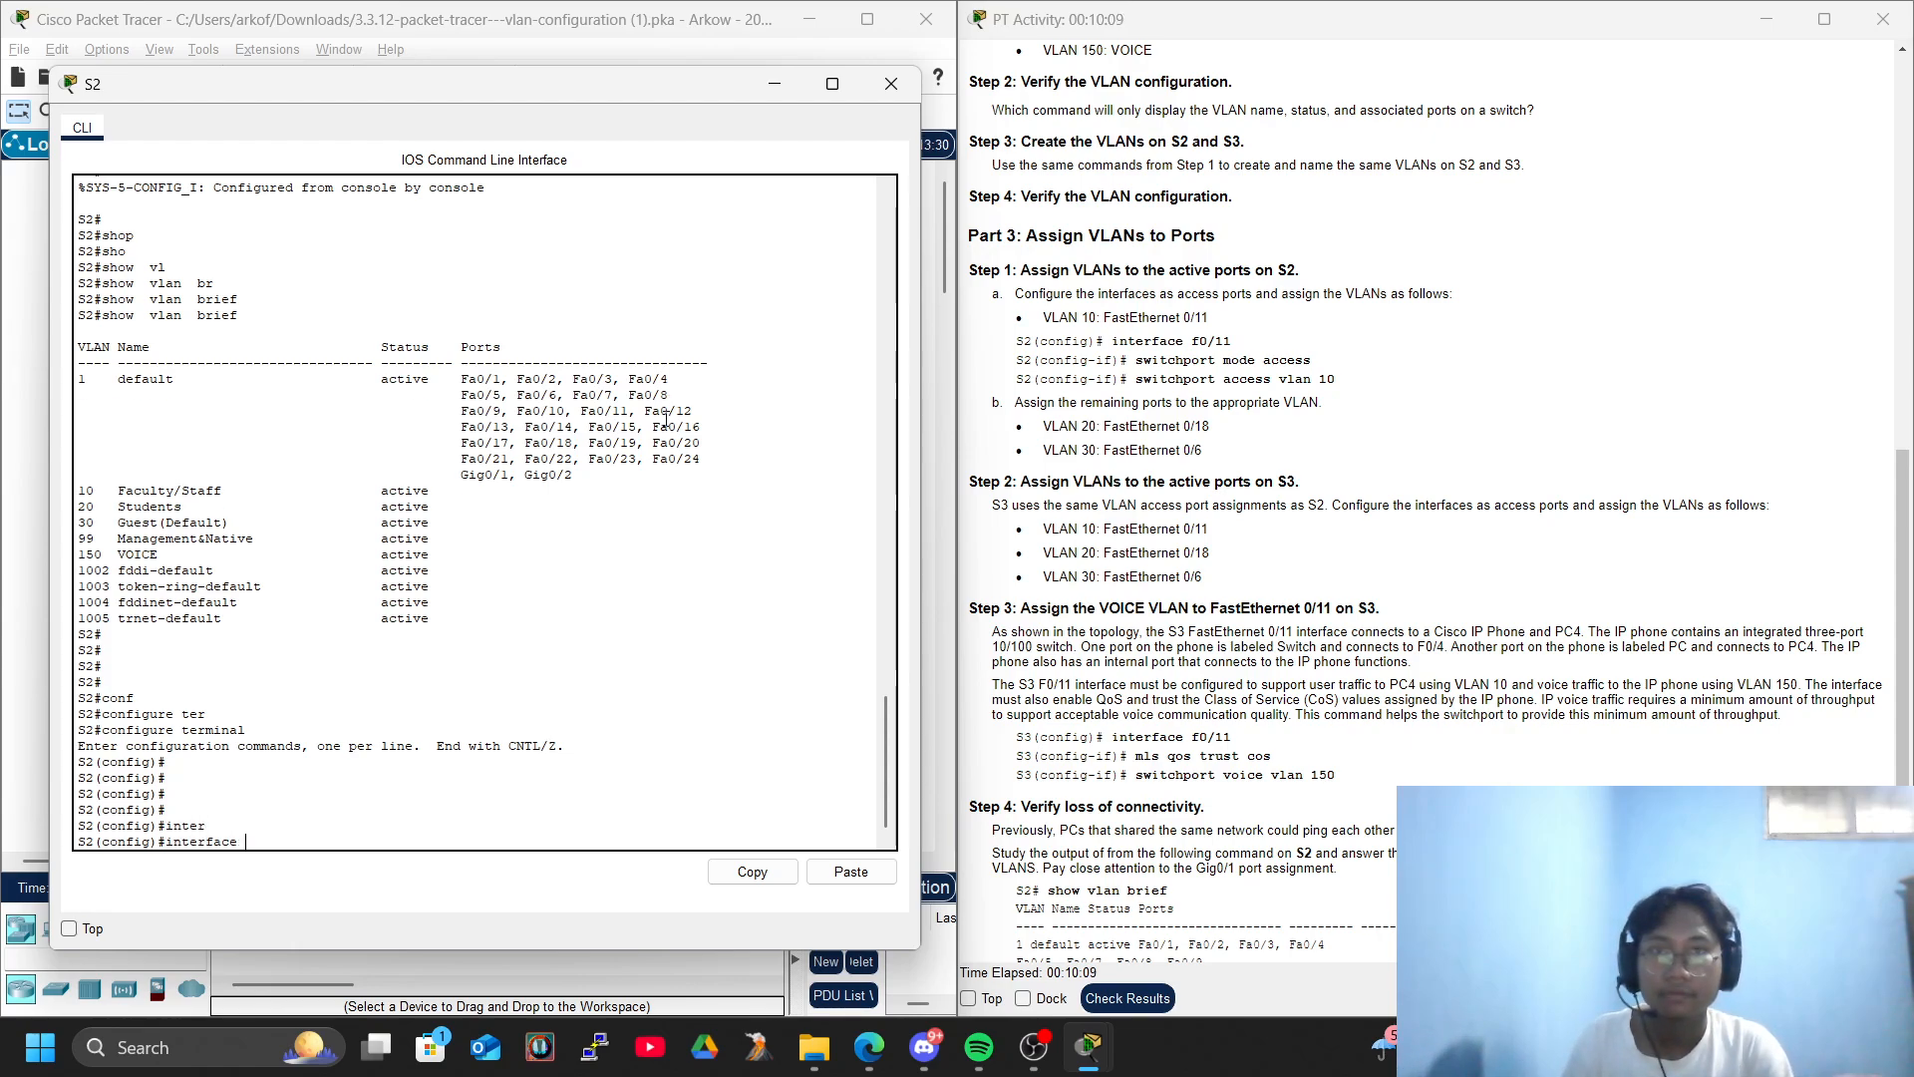
type("f")
key("Tab")
type("0/11")
key("Return")
key("Return")
type("swi")
key("Tab")
type("mod")
key("Tab")
type("acc")
key("Tab")
key("Return")
- Assign access VLAN 10 to FastEthernet 0/11 on S2 and return to global configuration mode
type("swi")
key("Tab")
type("ac")
key("Tab")
type("vl")
key("Tab")
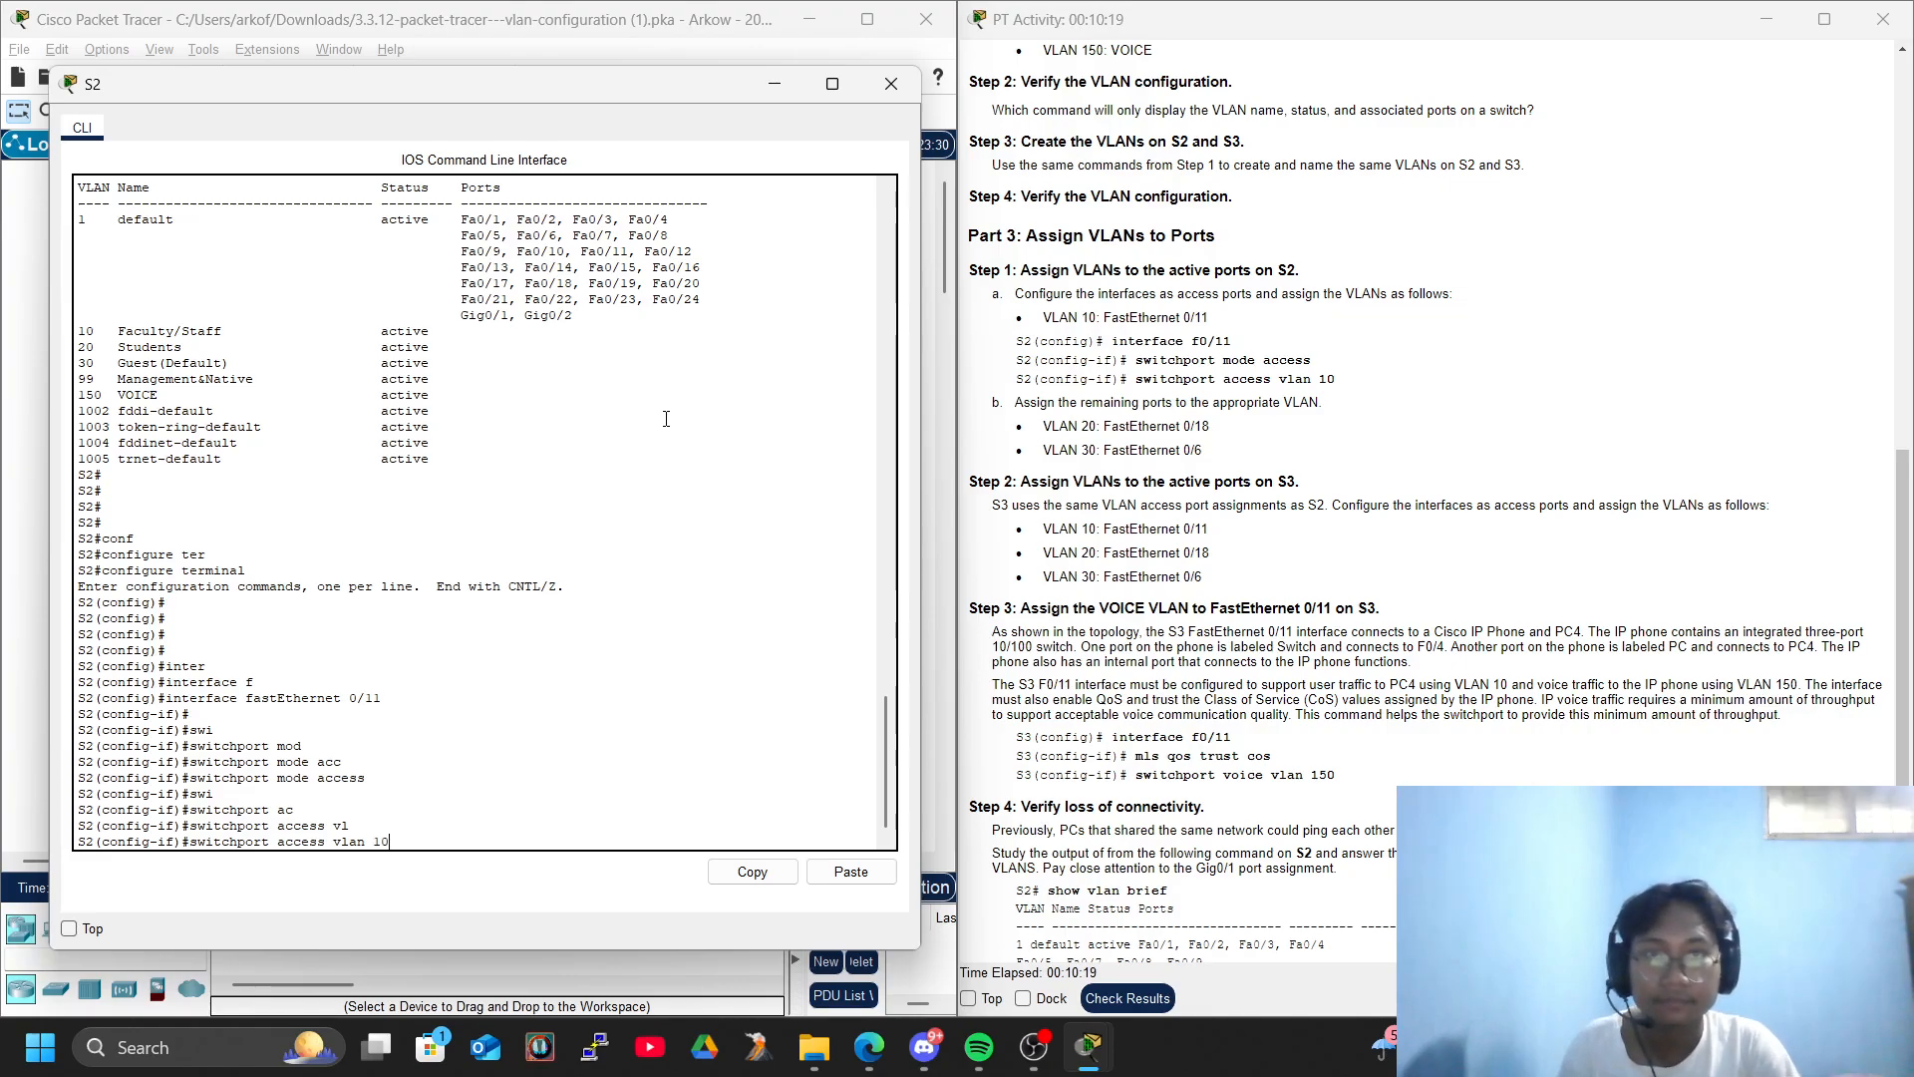
type("10")
key("Return")
key("Return")
key("Return")
key("Return")
key("Return")
key("Return")
key("Return")
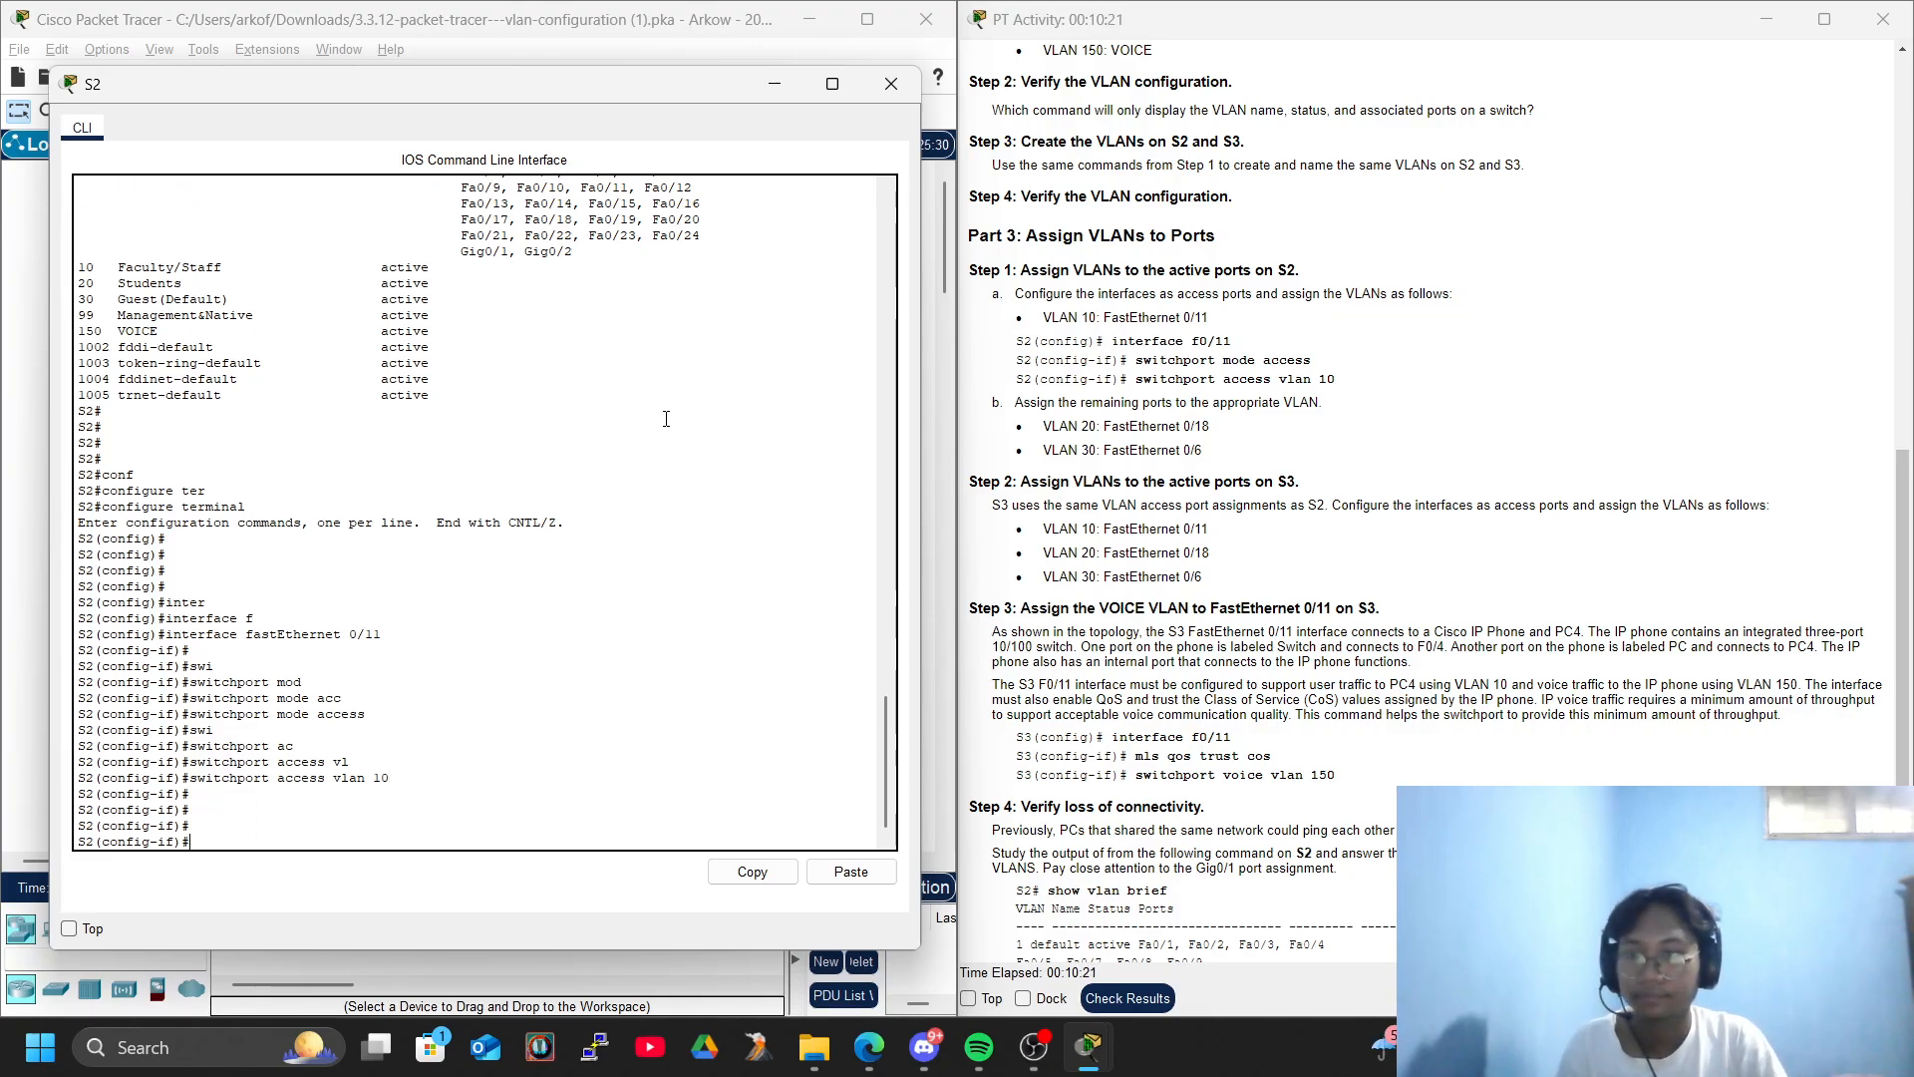
type("exi")
key("Tab")
key("Return")
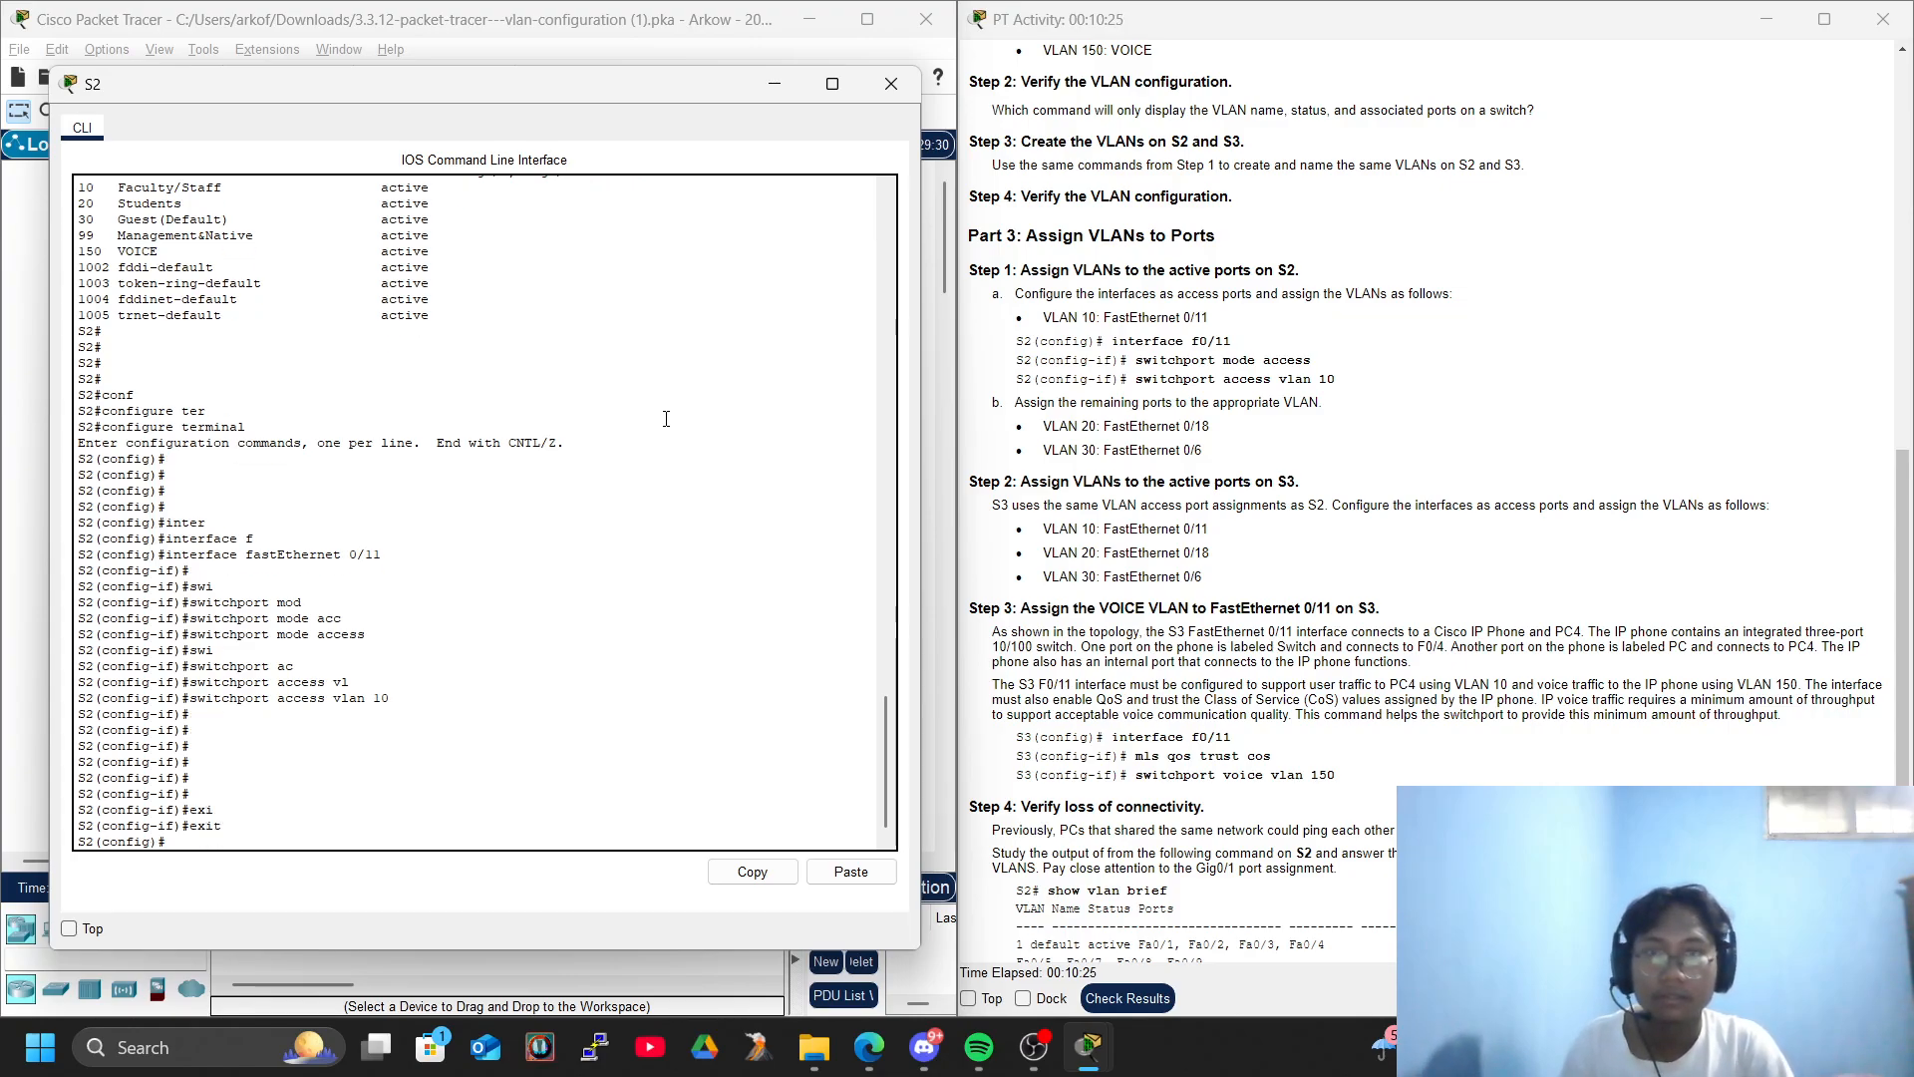
key("Return")
key("Return")
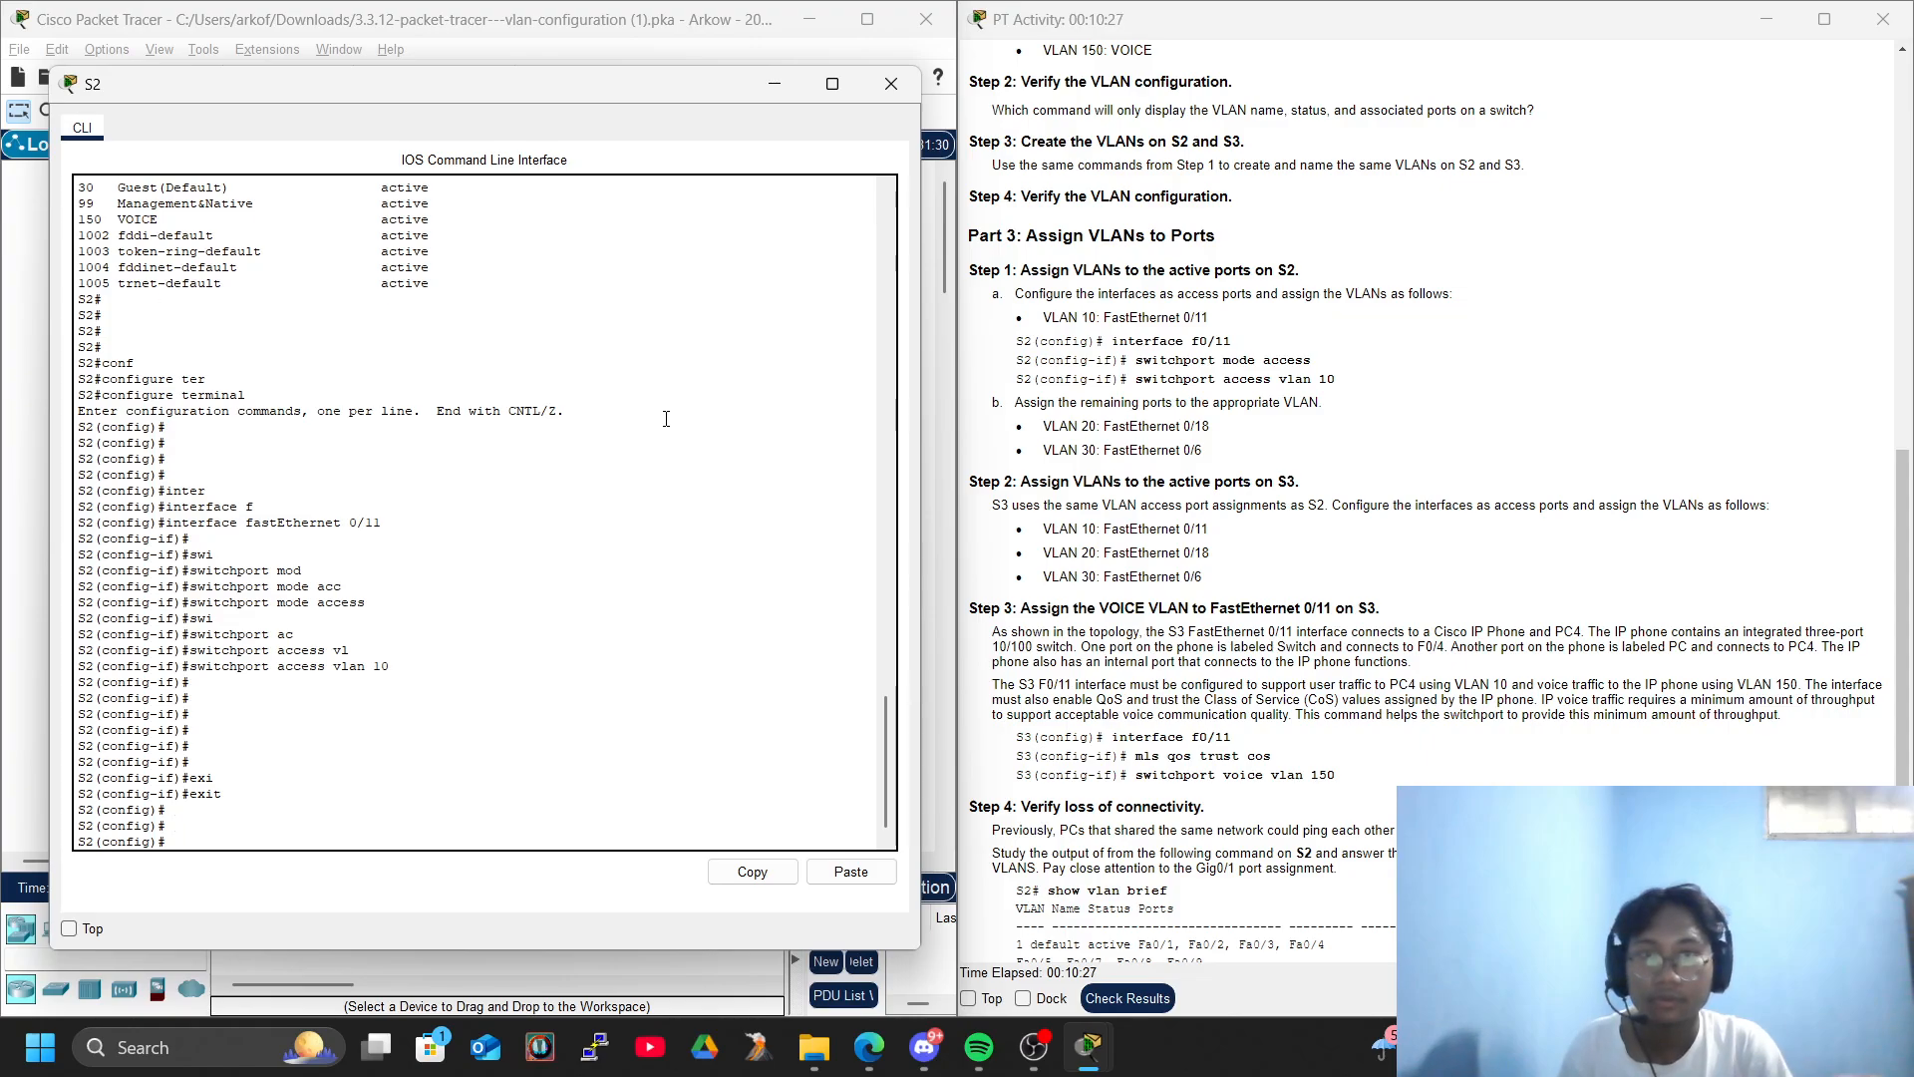
- Enter interface FastEthernet 0/18 on S2 and set it to switchport mode access
type("inter")
key("Tab")
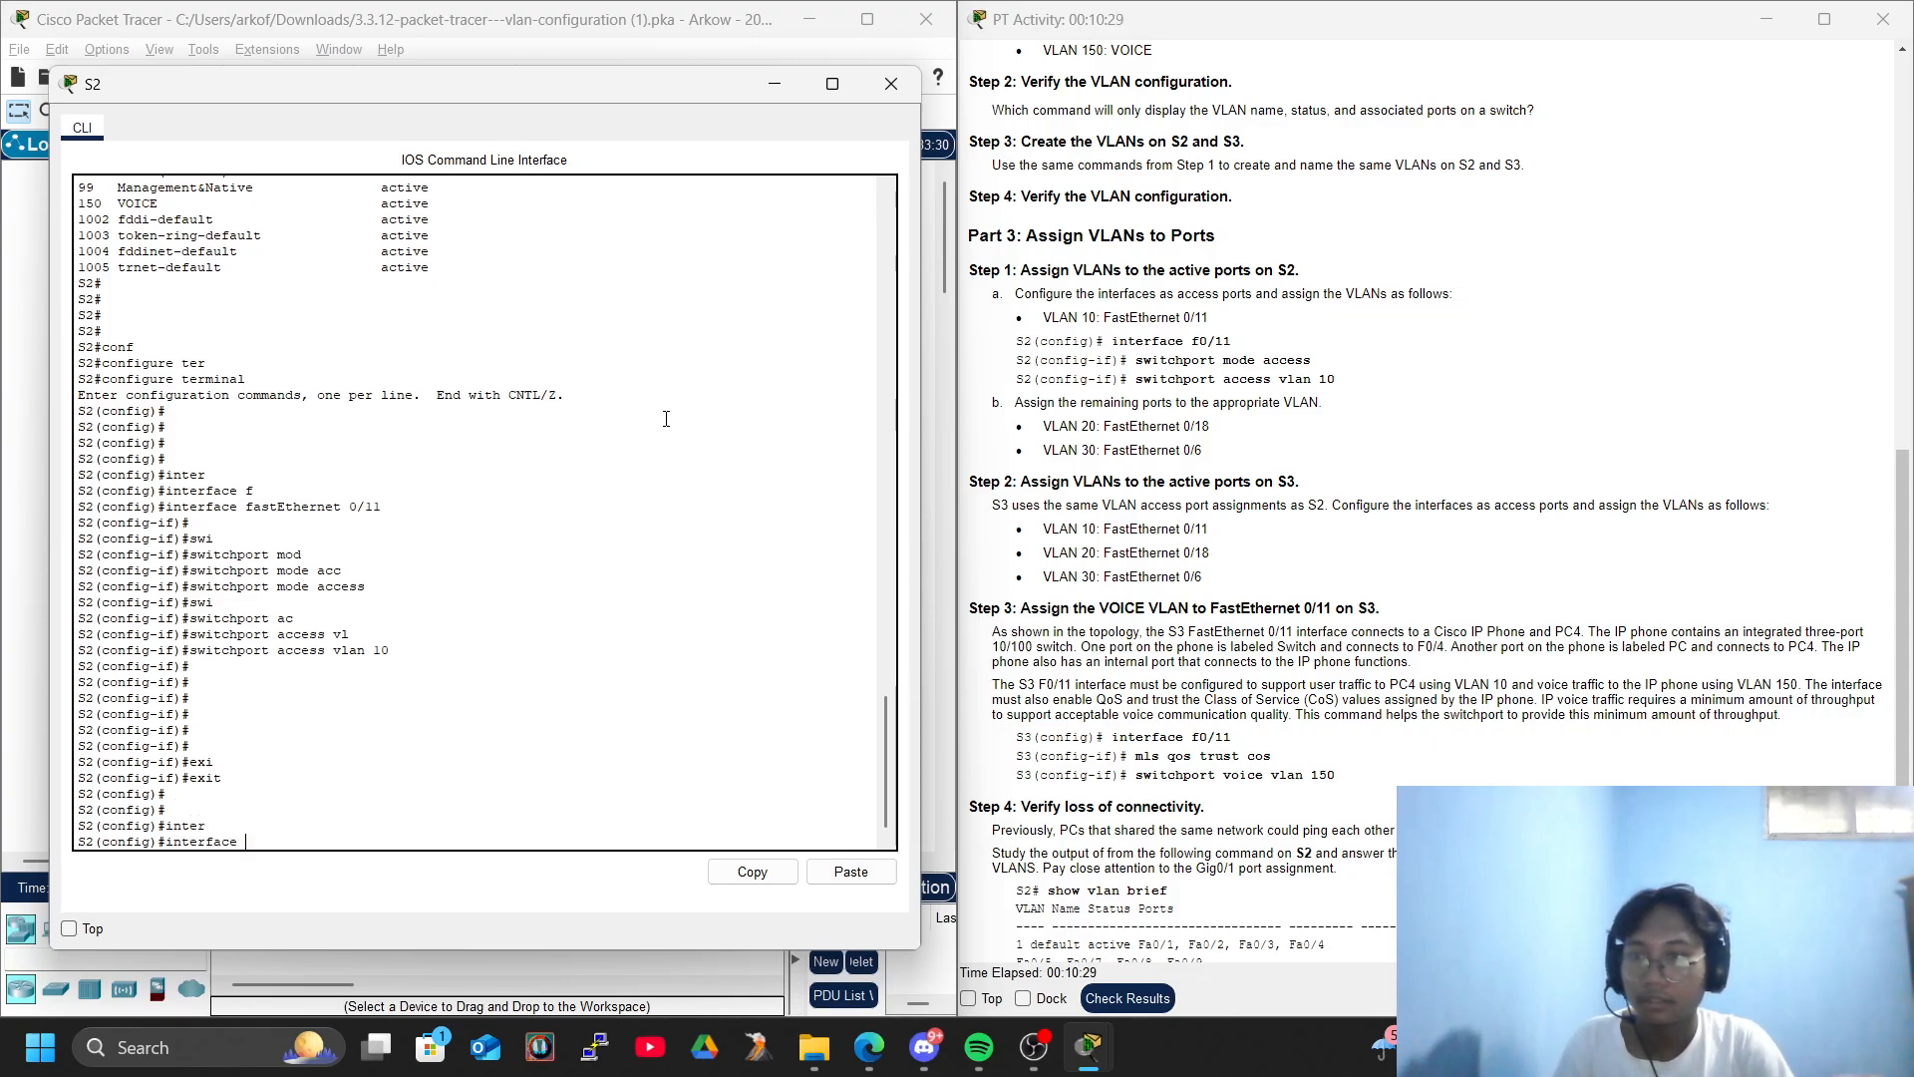
type("fa")
key("Tab")
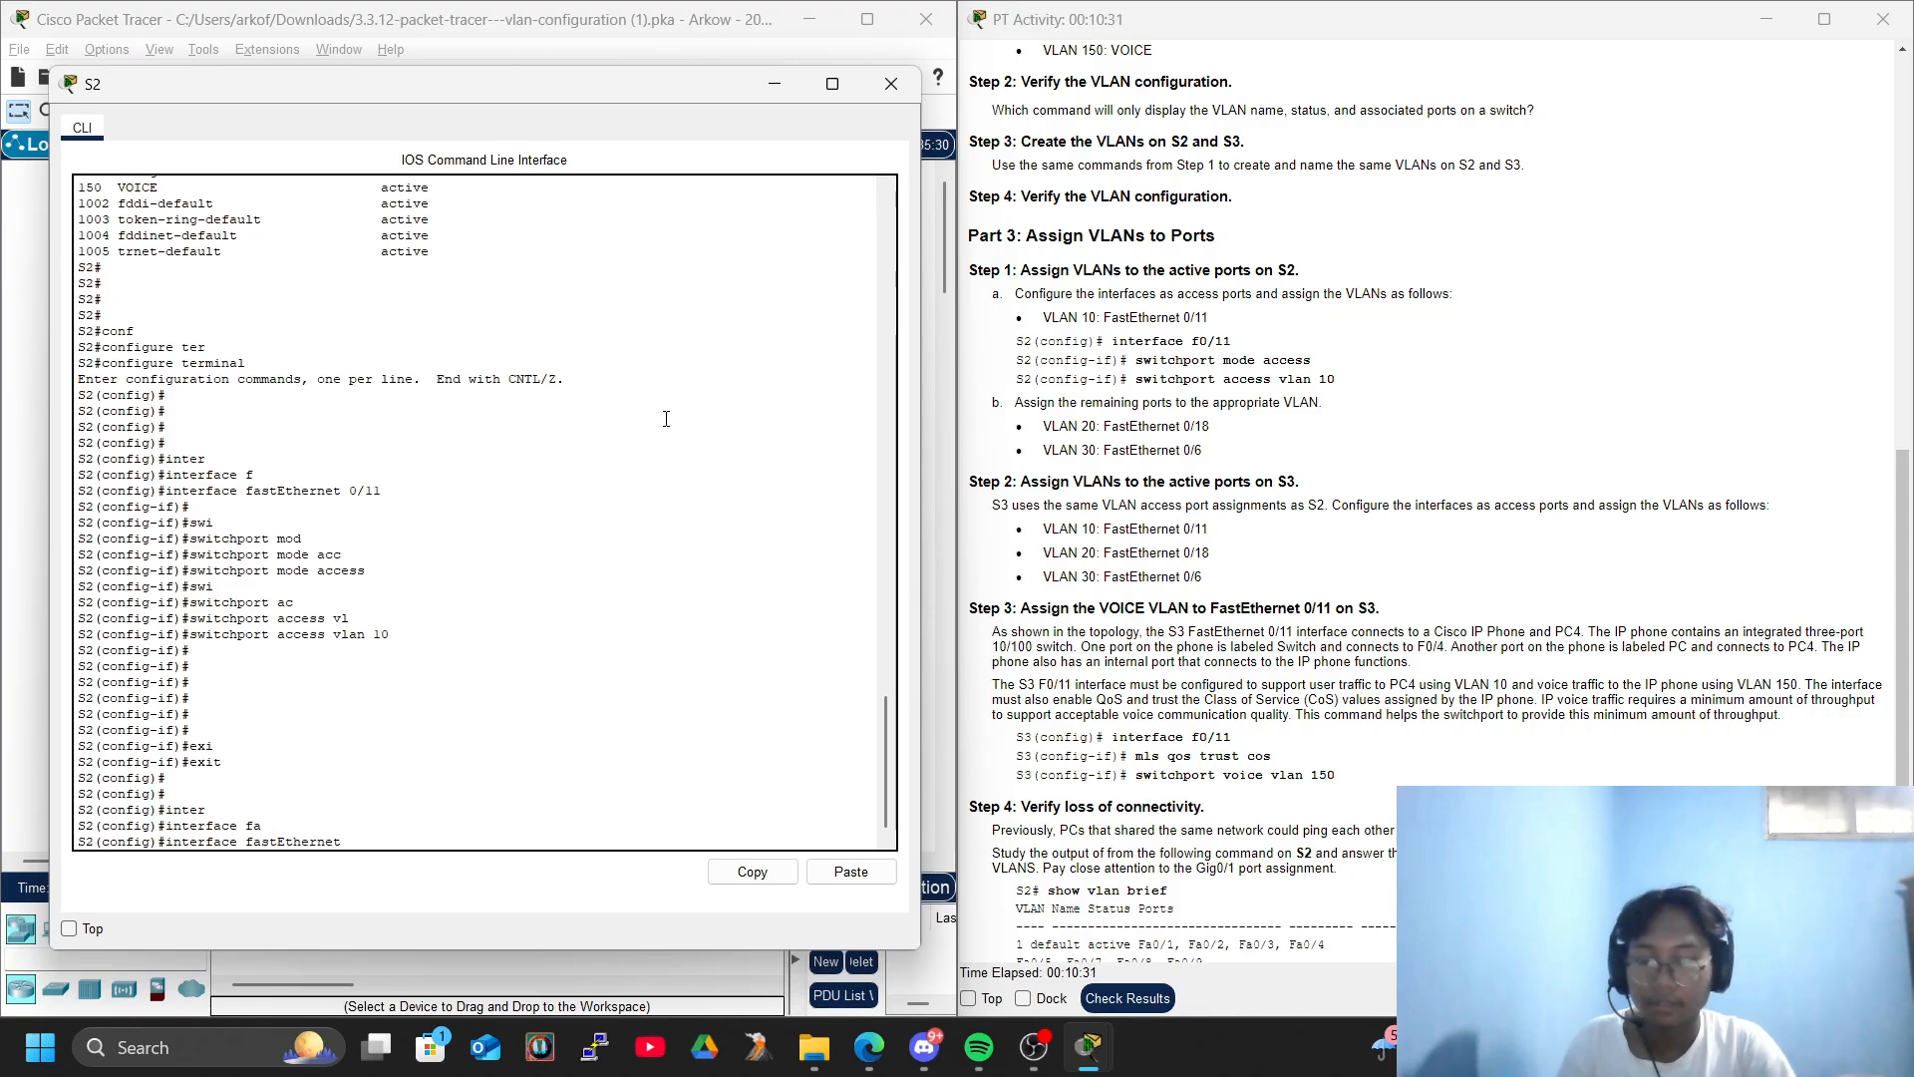
type("0/18")
key("Return")
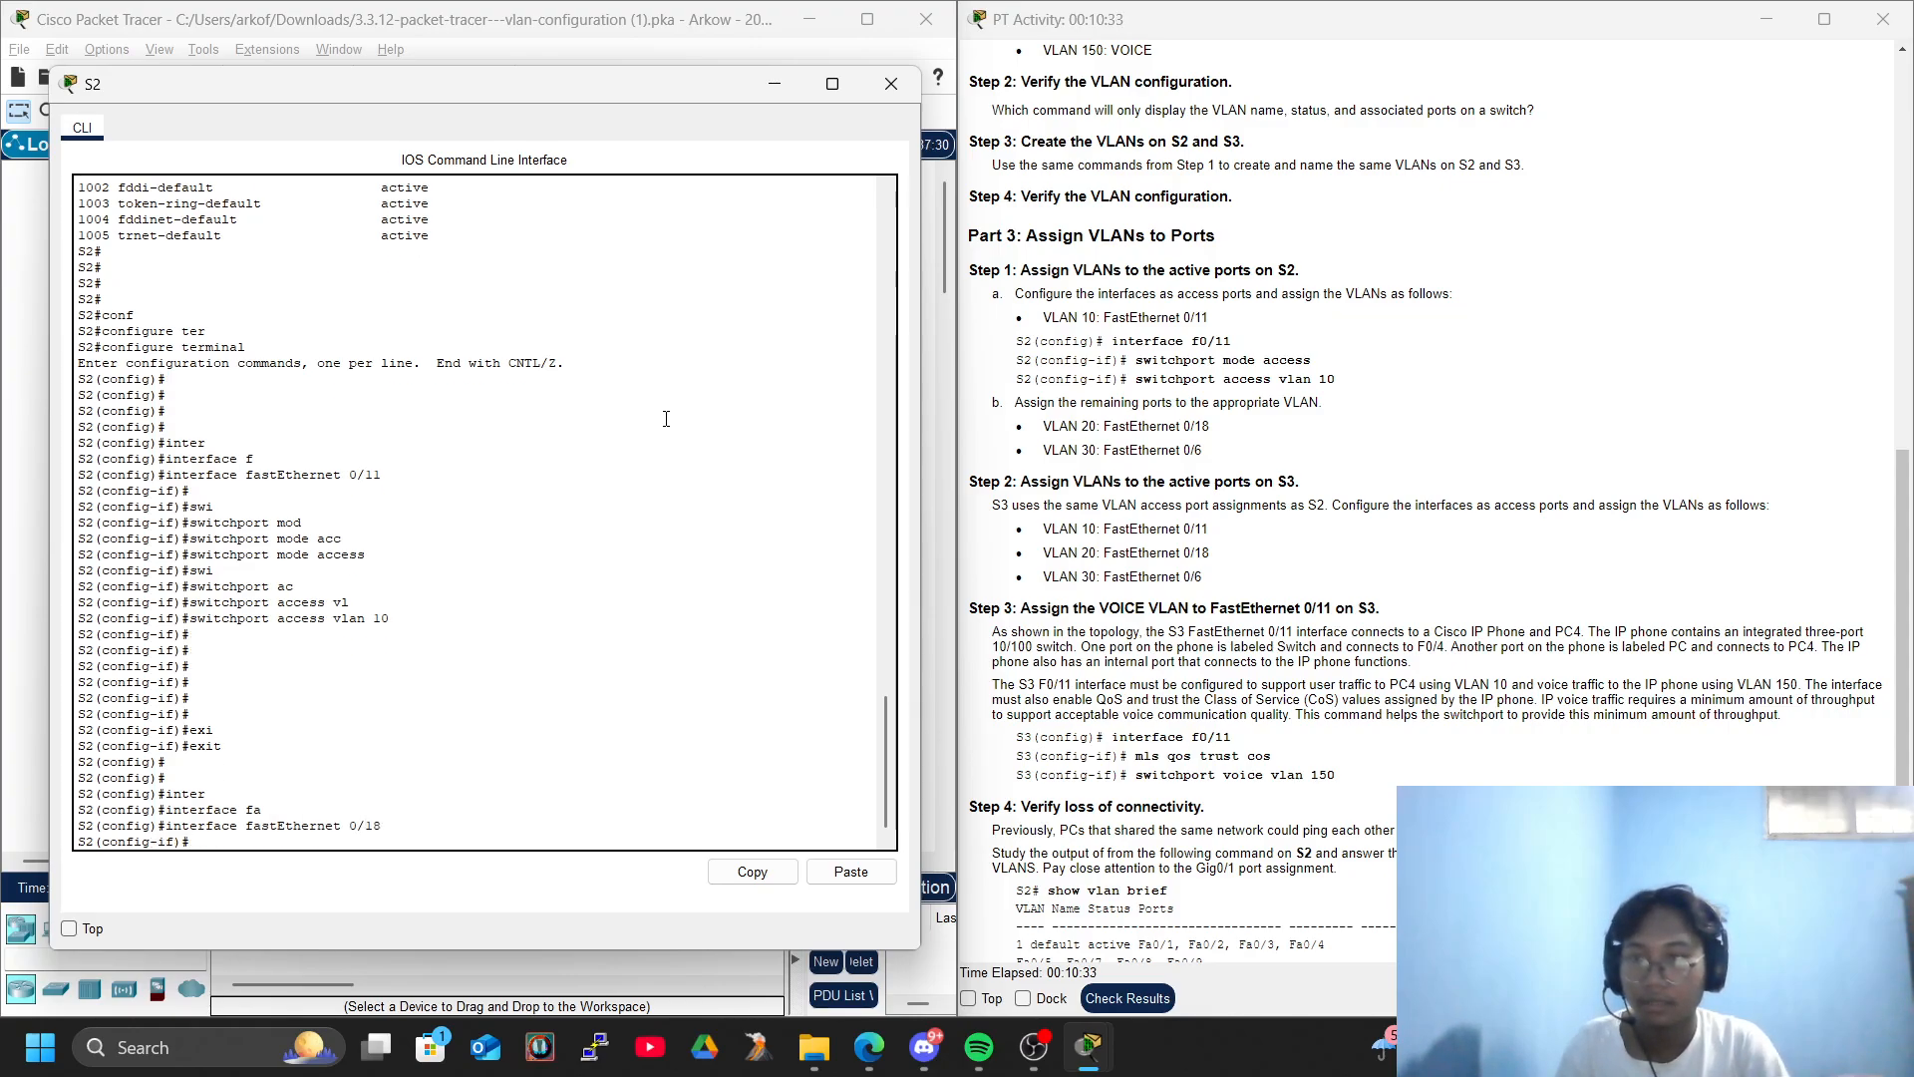
type("swi")
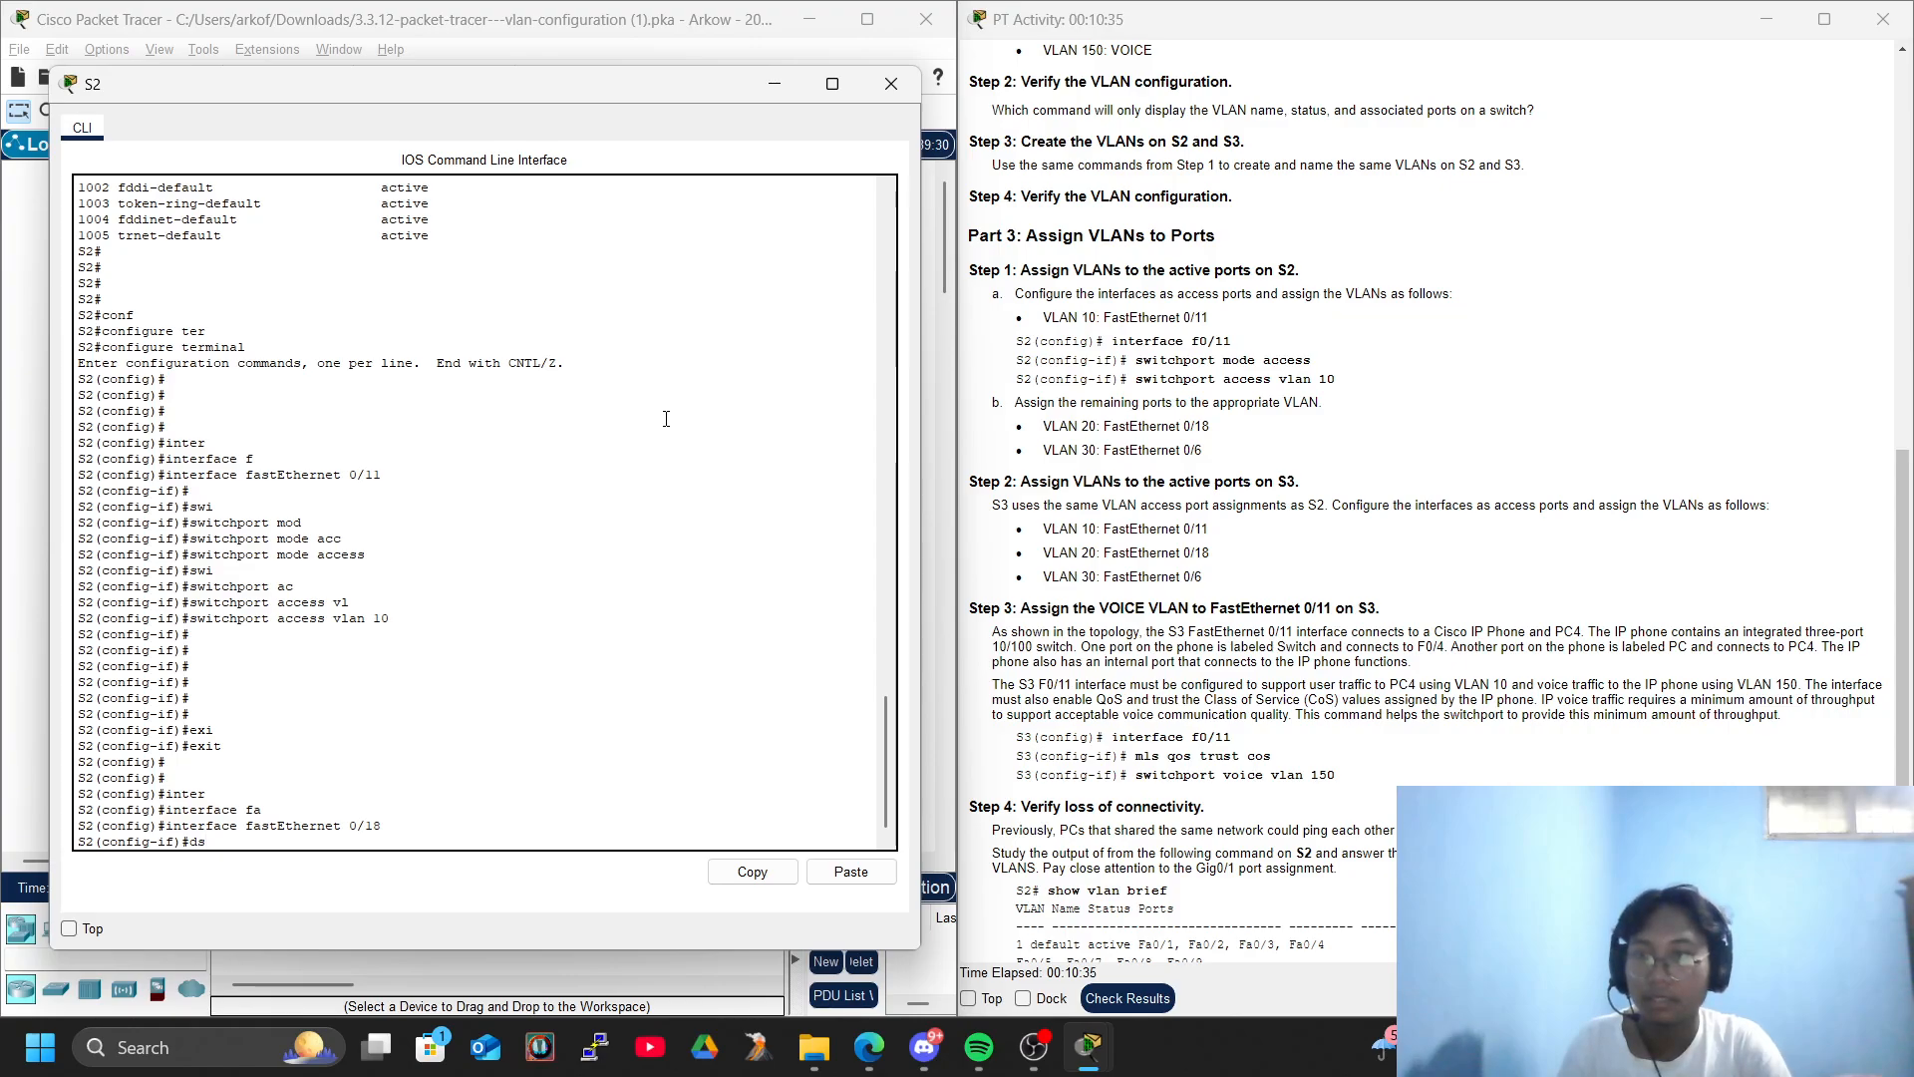
key("Tab")
type("mod")
key("Tab")
type("acc")
key("Tab")
key("Return")
- Assign access VLAN 20 to FastEthernet 0/18 on S2 and return to global configuration mode
type("swi")
key("Tab")
type("acc")
key("Tab")
type("vl")
key("Tab")
type("20")
key("Return")
key("Return")
key("Return")
type("exi")
key("Tab")
key("Return")
key("Return")
key("Return")
key("Return")
key("Return")
key("Return")
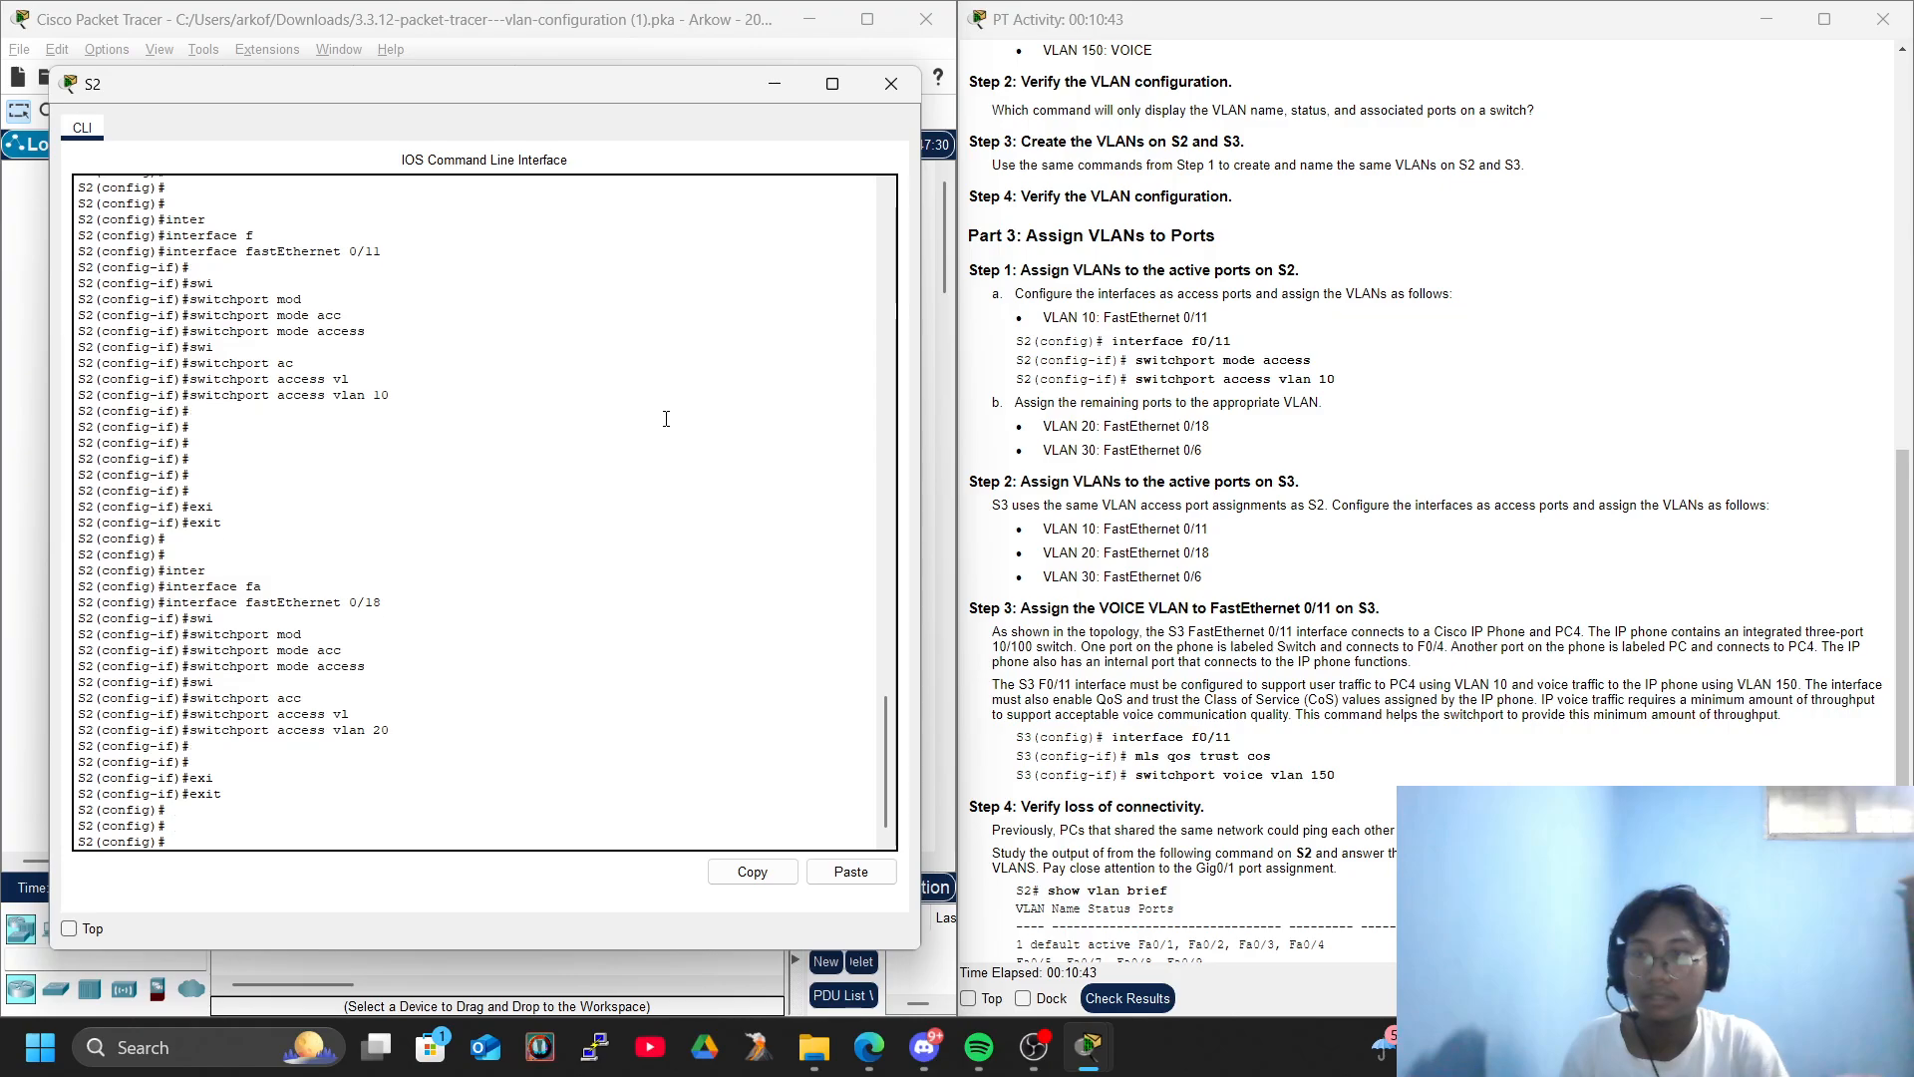
- Enter interface FastEthernet 0/6 on S2 and set it to switchport mode access
type("swi")
key("Tab")
key("BackSpace")
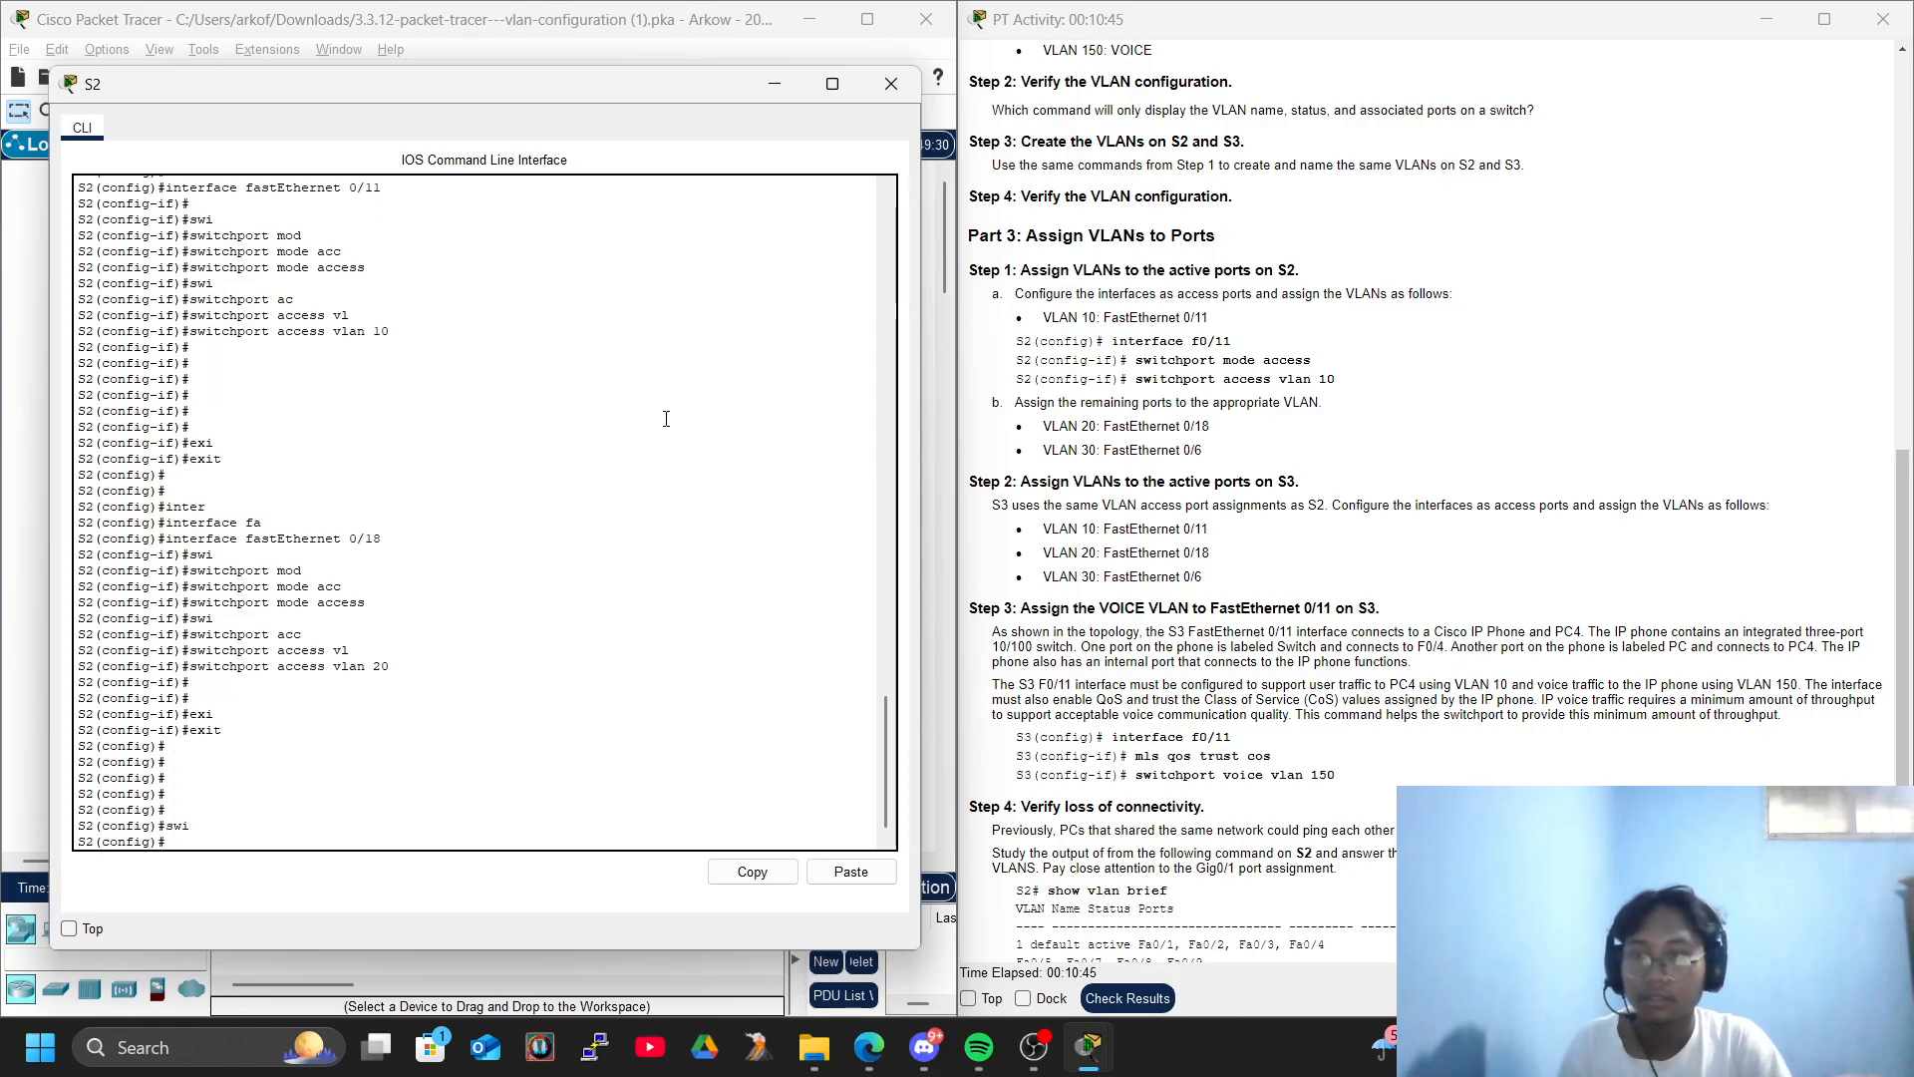
type("ter")
key("Tab")
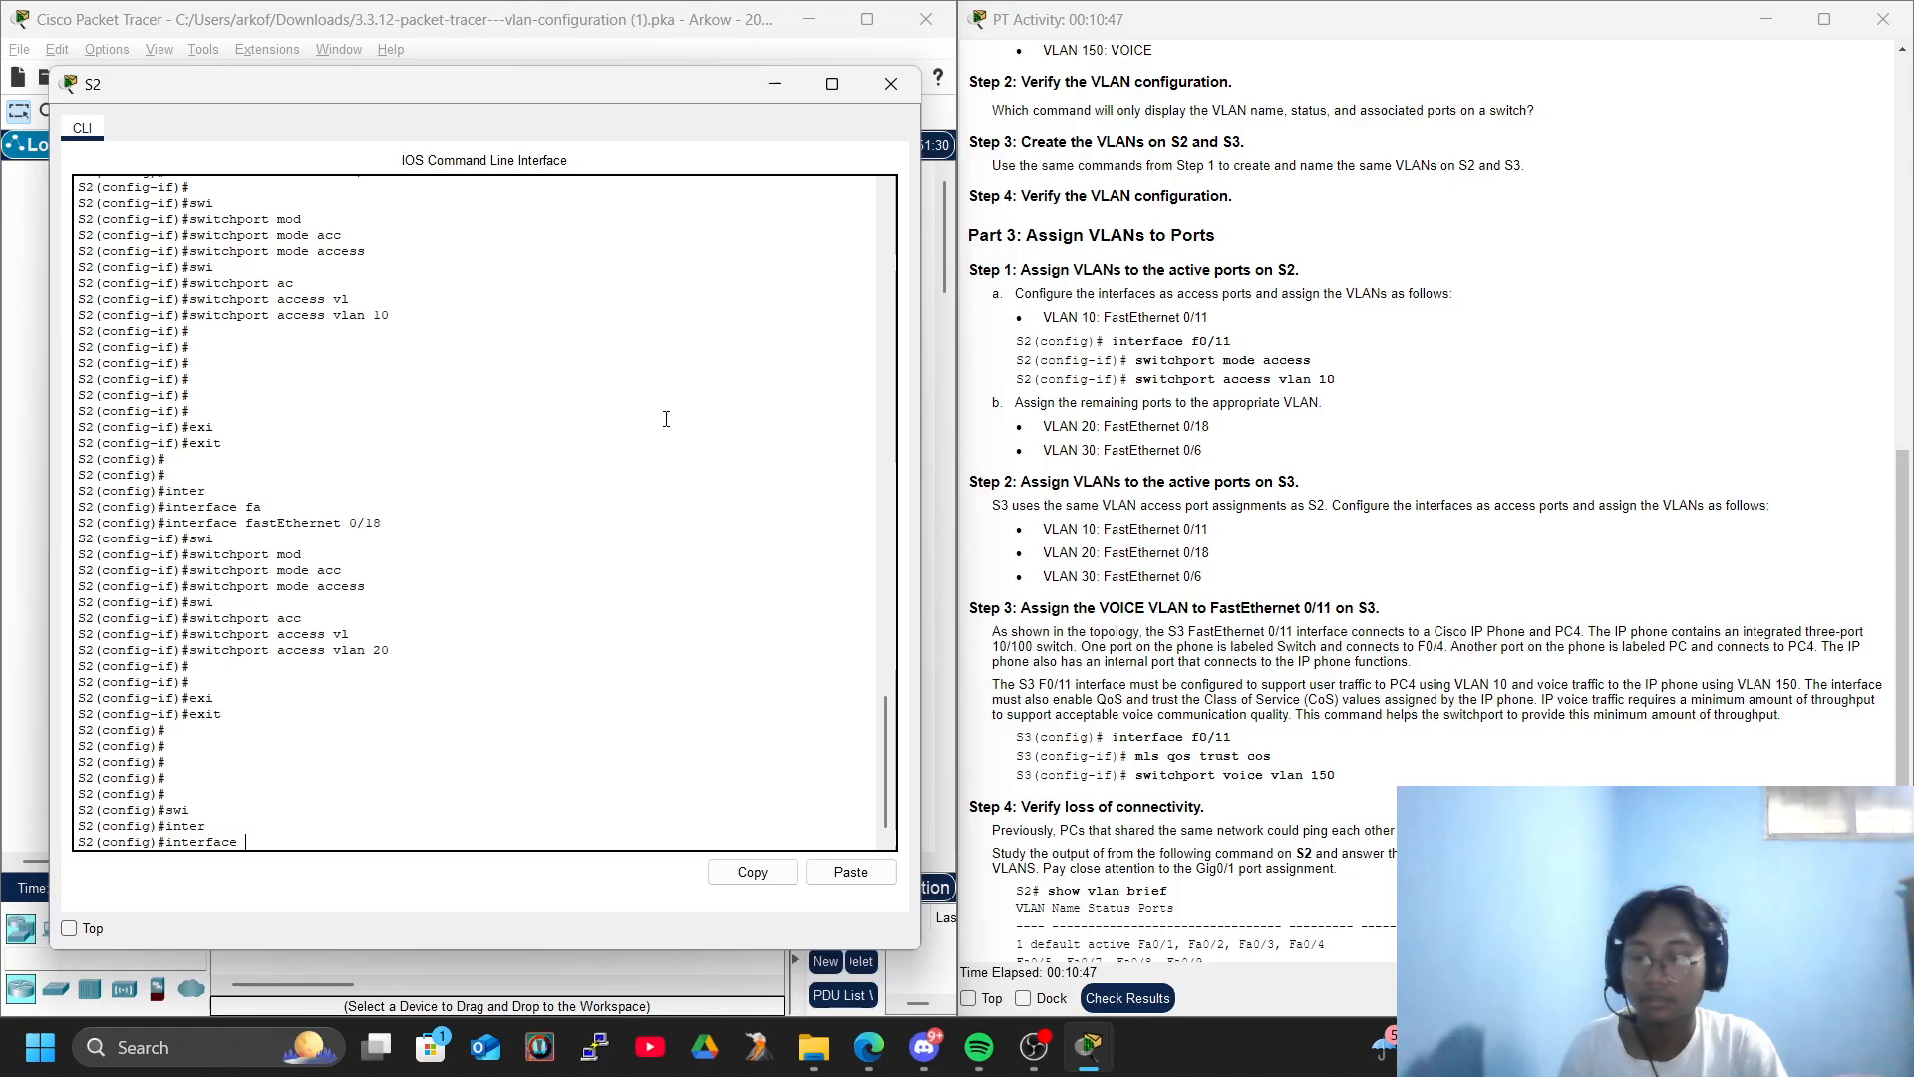
type("f")
key("Tab")
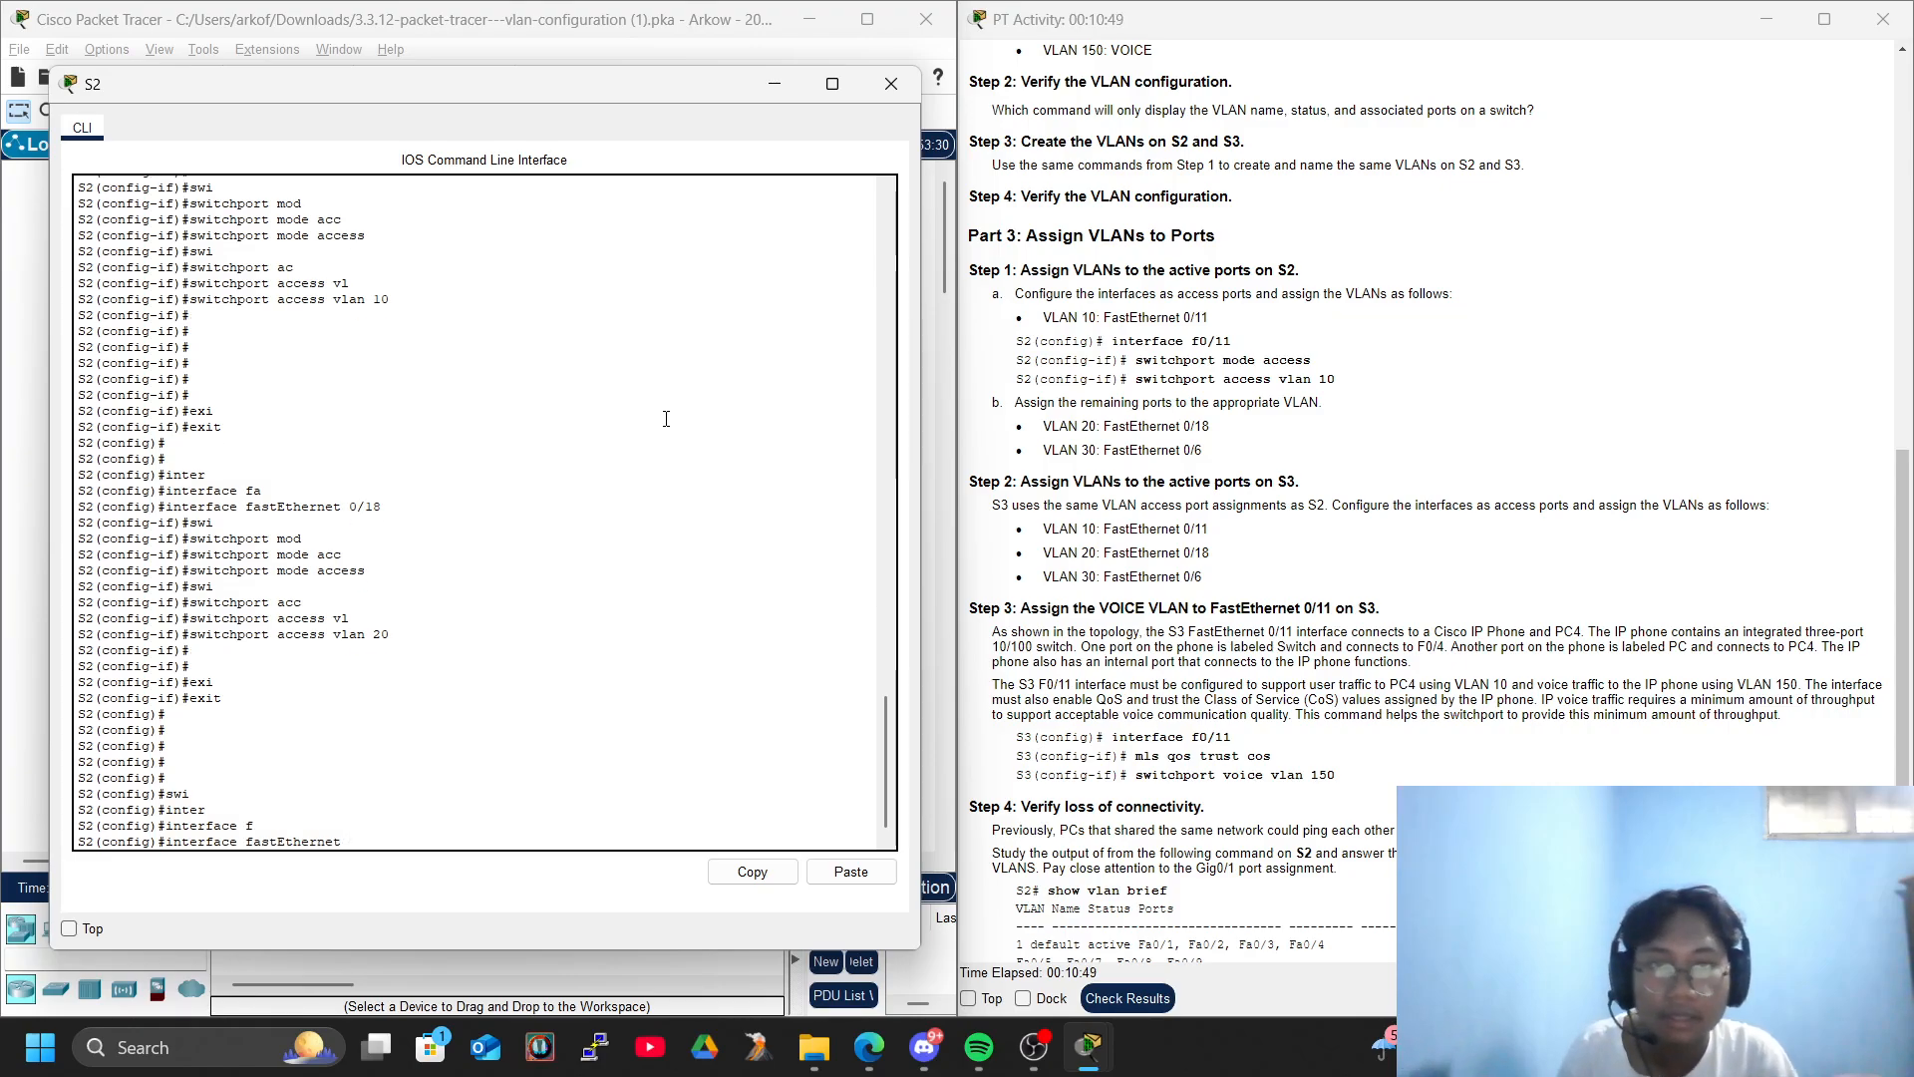
type("0/6")
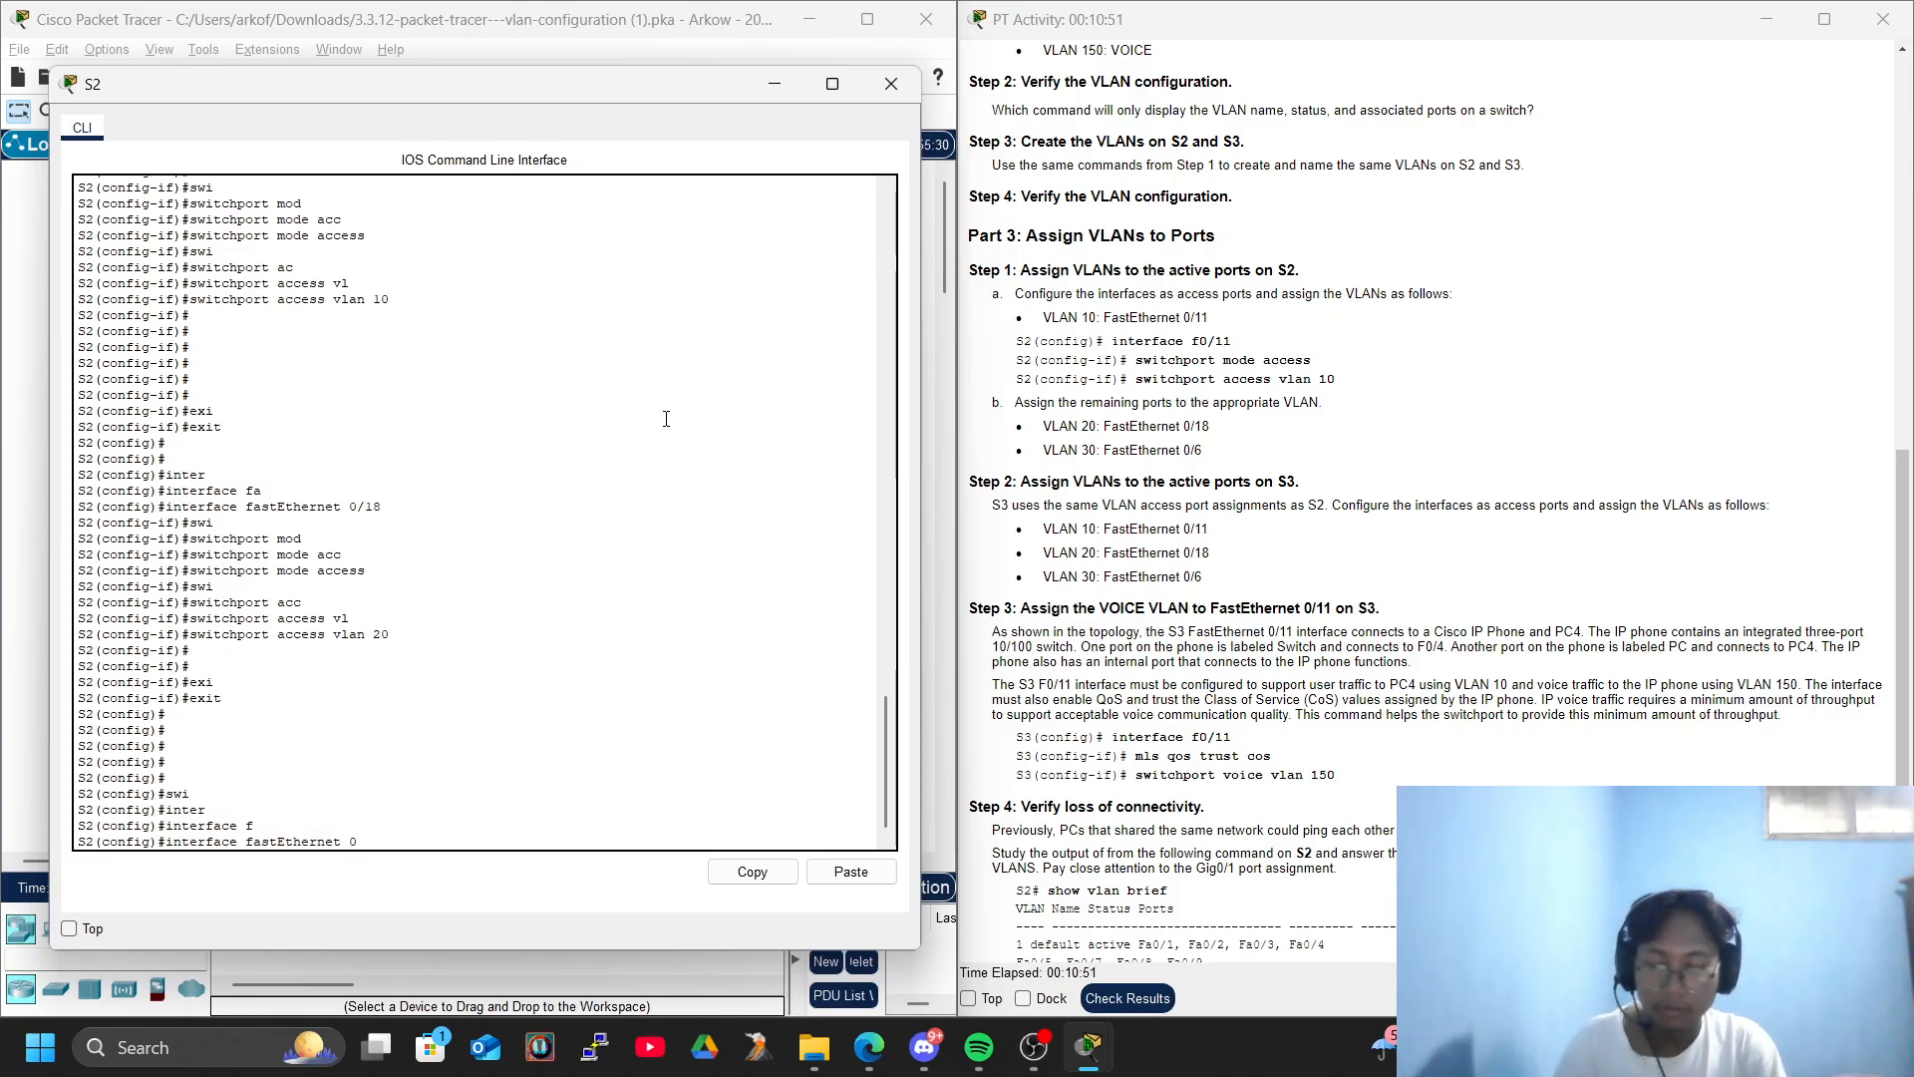
key("Return")
key("Return")
key("Return")
type("swi")
key("Tab")
type("mopd")
key("Tab")
key("Tab")
key("BackSpace")
key("BackSpace")
type("d")
key("Tab")
type("acc")
- Assign access VLAN 30 to FastEthernet 0/6 on S2
key("Tab")
key("Return")
type("swi")
key("Tab")
type("acc")
key("Tab")
type("vl")
key("Tab")
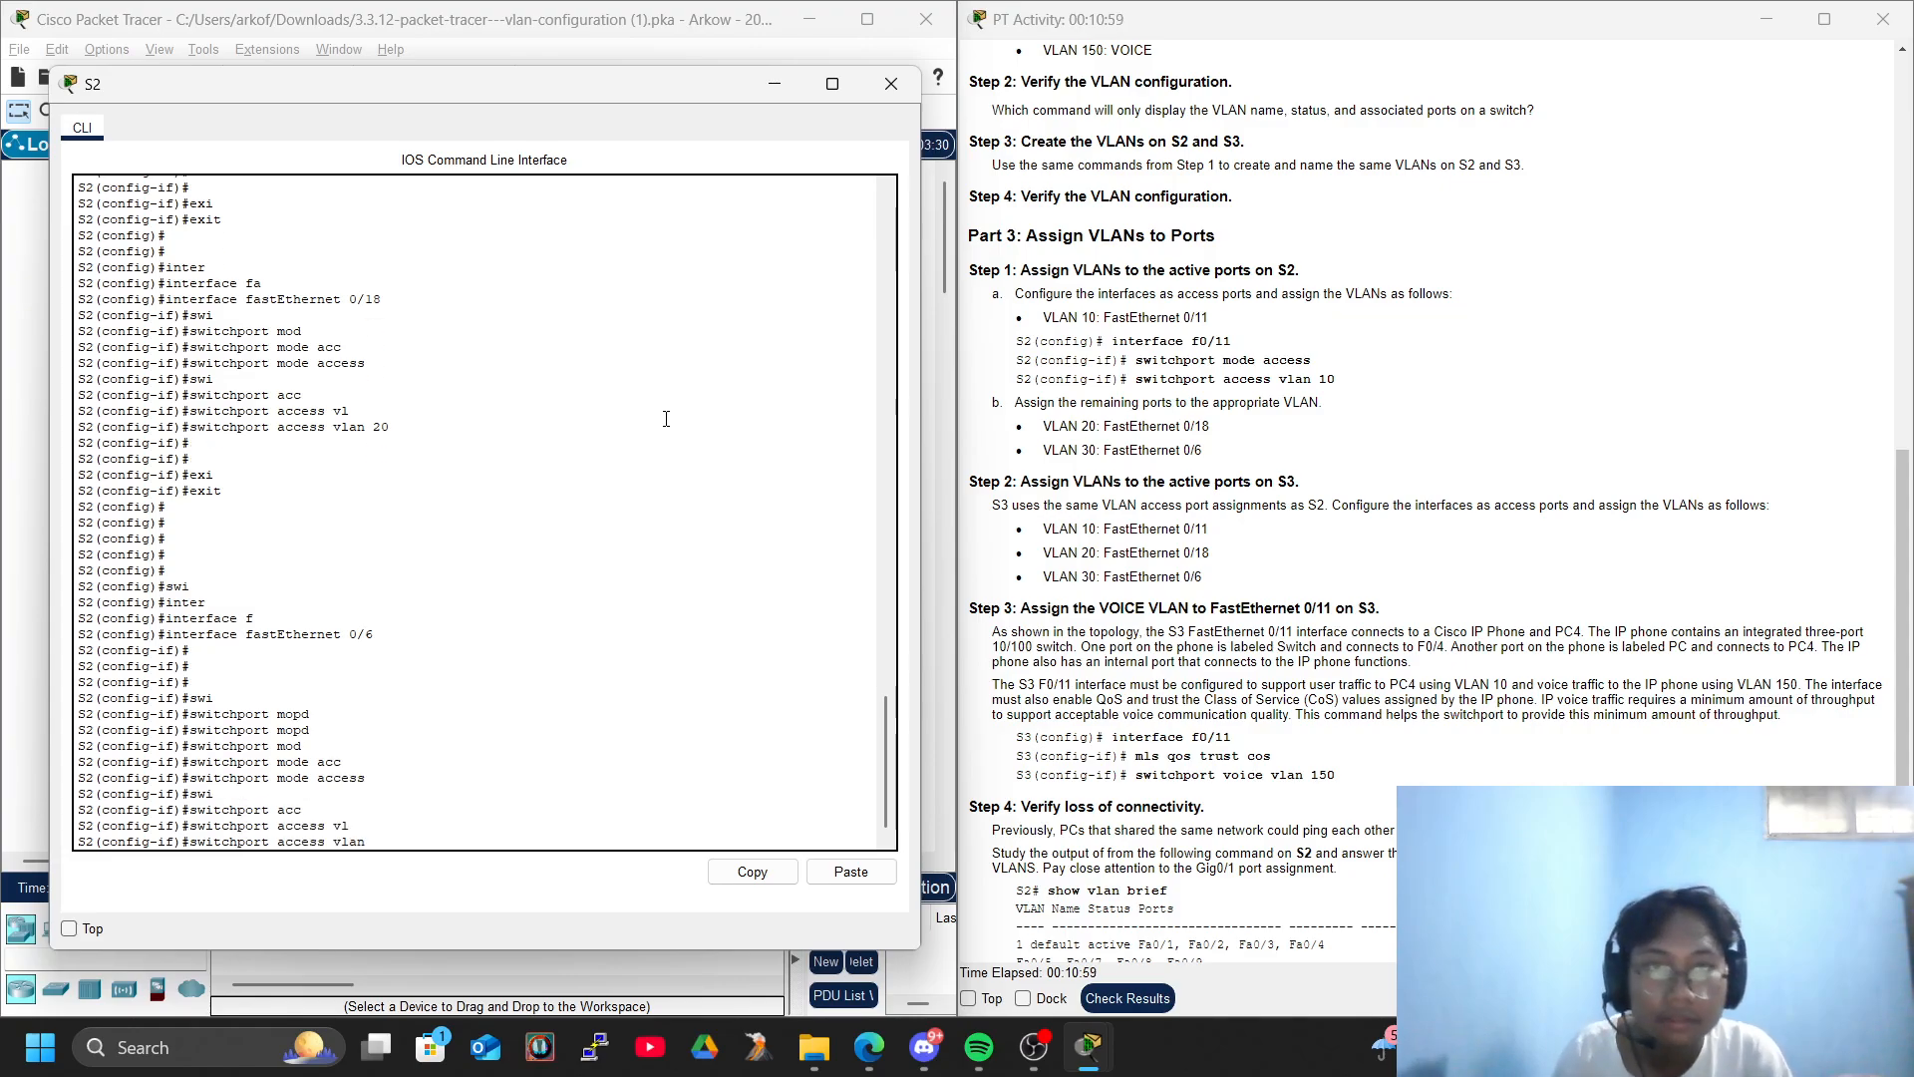
type("30")
key("Return")
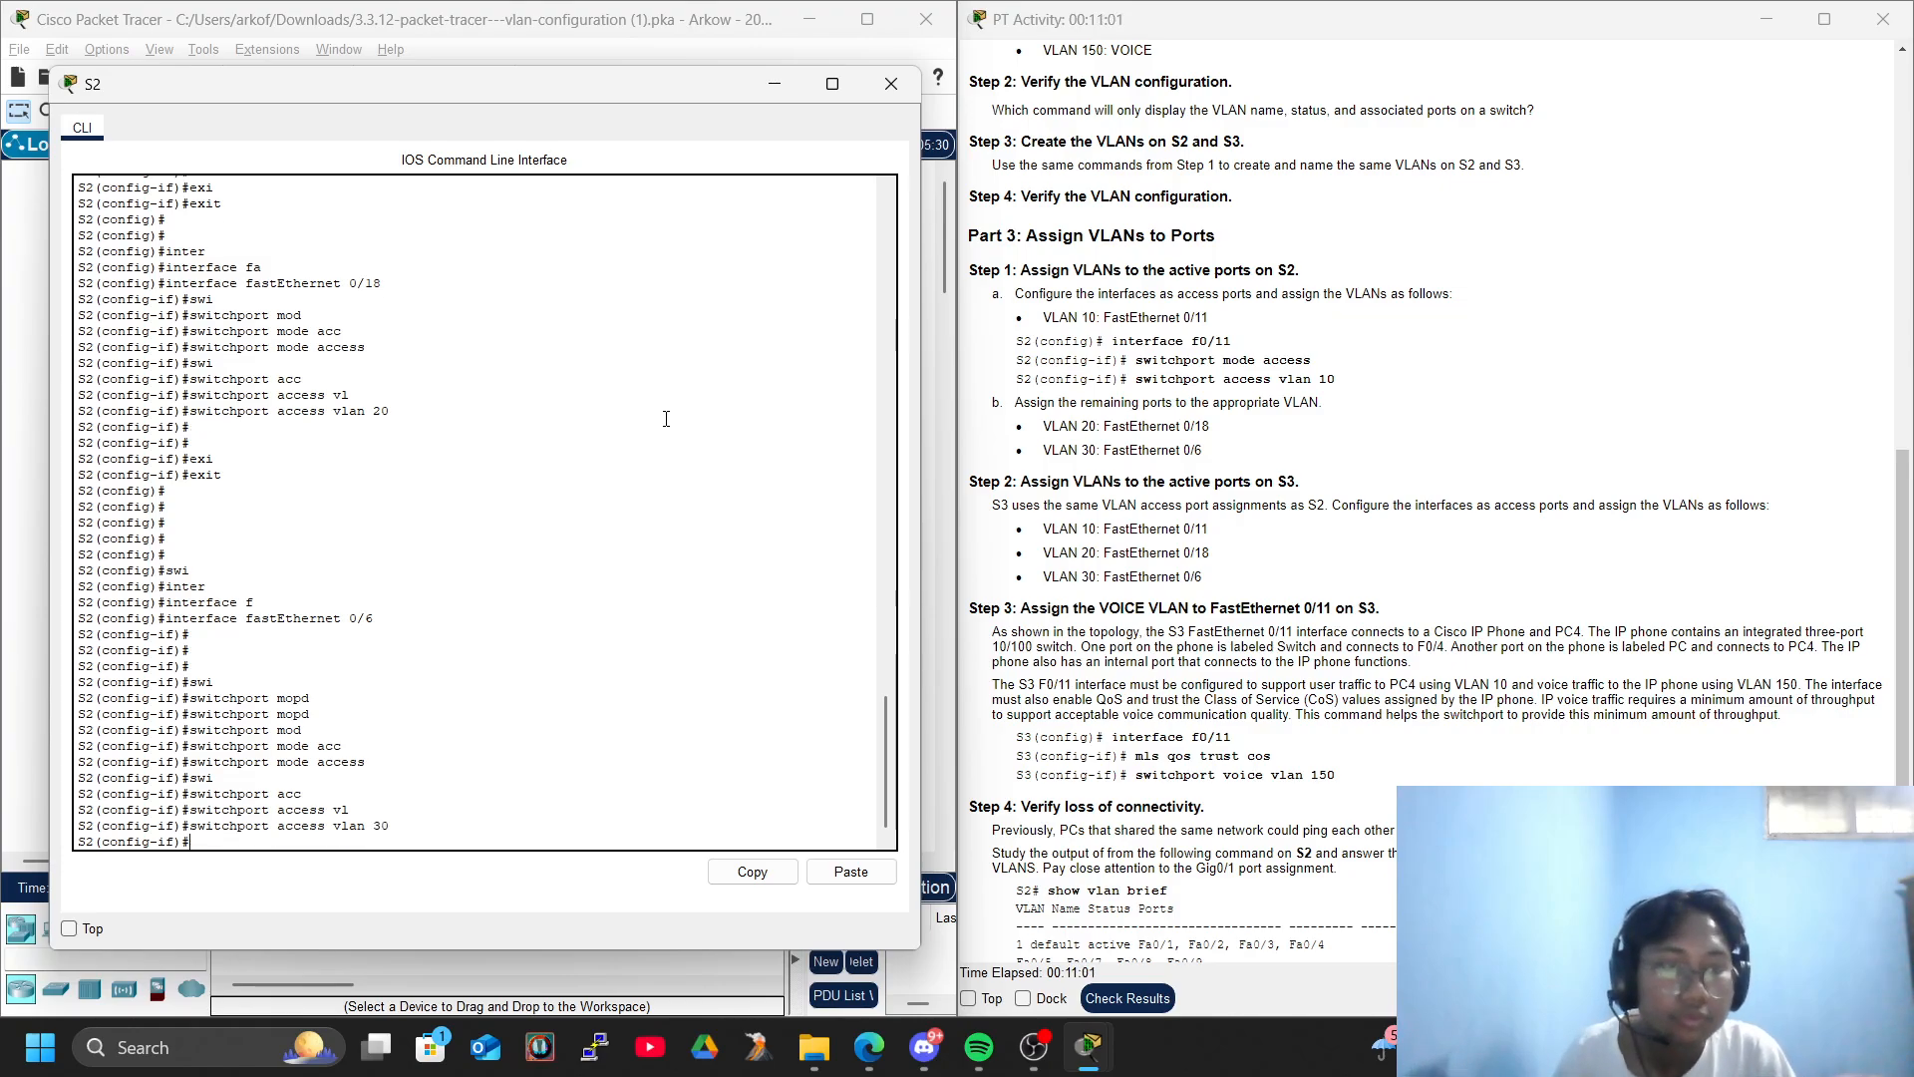
key("Return")
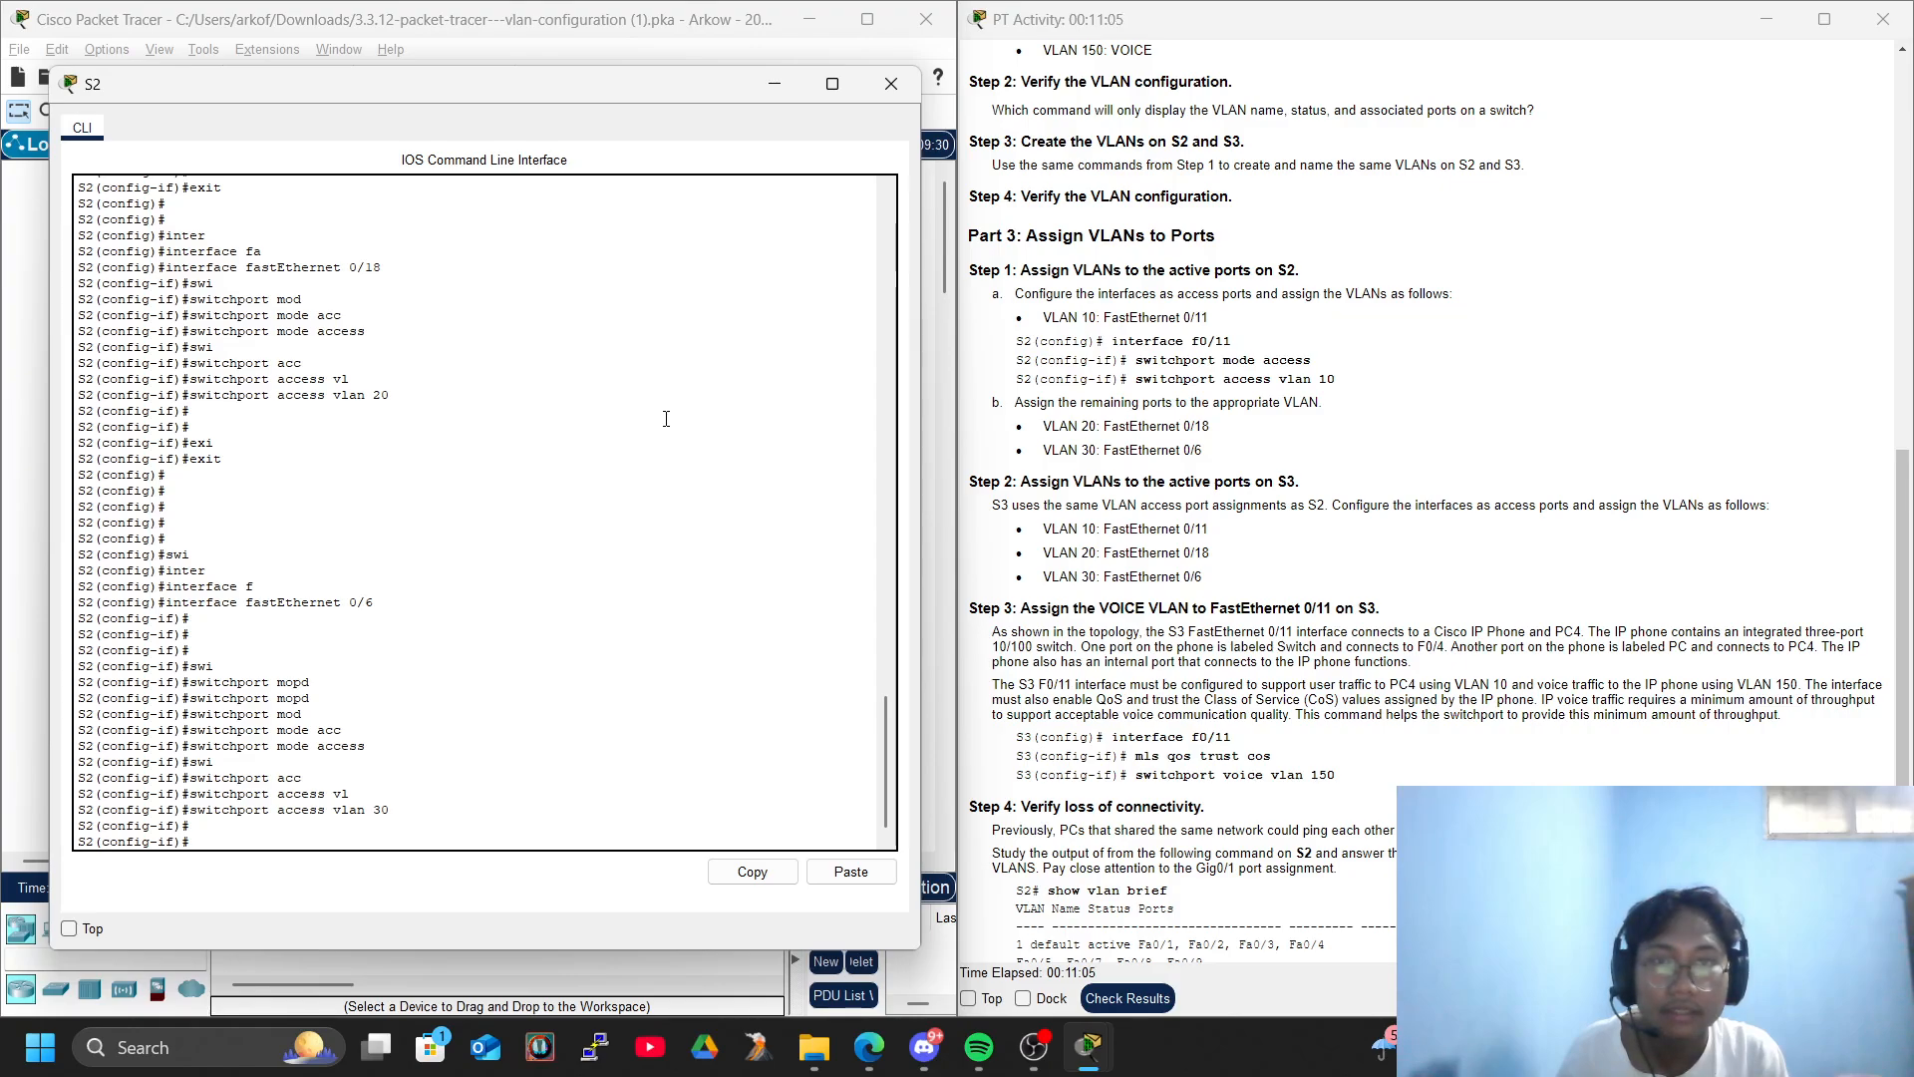
key("Return")
key("Return")
key("Return")
- Exit configuration mode on S2 and run show vlan brief to verify the port assignments
type("exi")
key("Tab")
key("Return")
type("exi")
key("Tab")
key("Return")
type("sho")
key("Tab")
type("vl")
key("Tab")
type("br")
key("Tab")
key("Return")
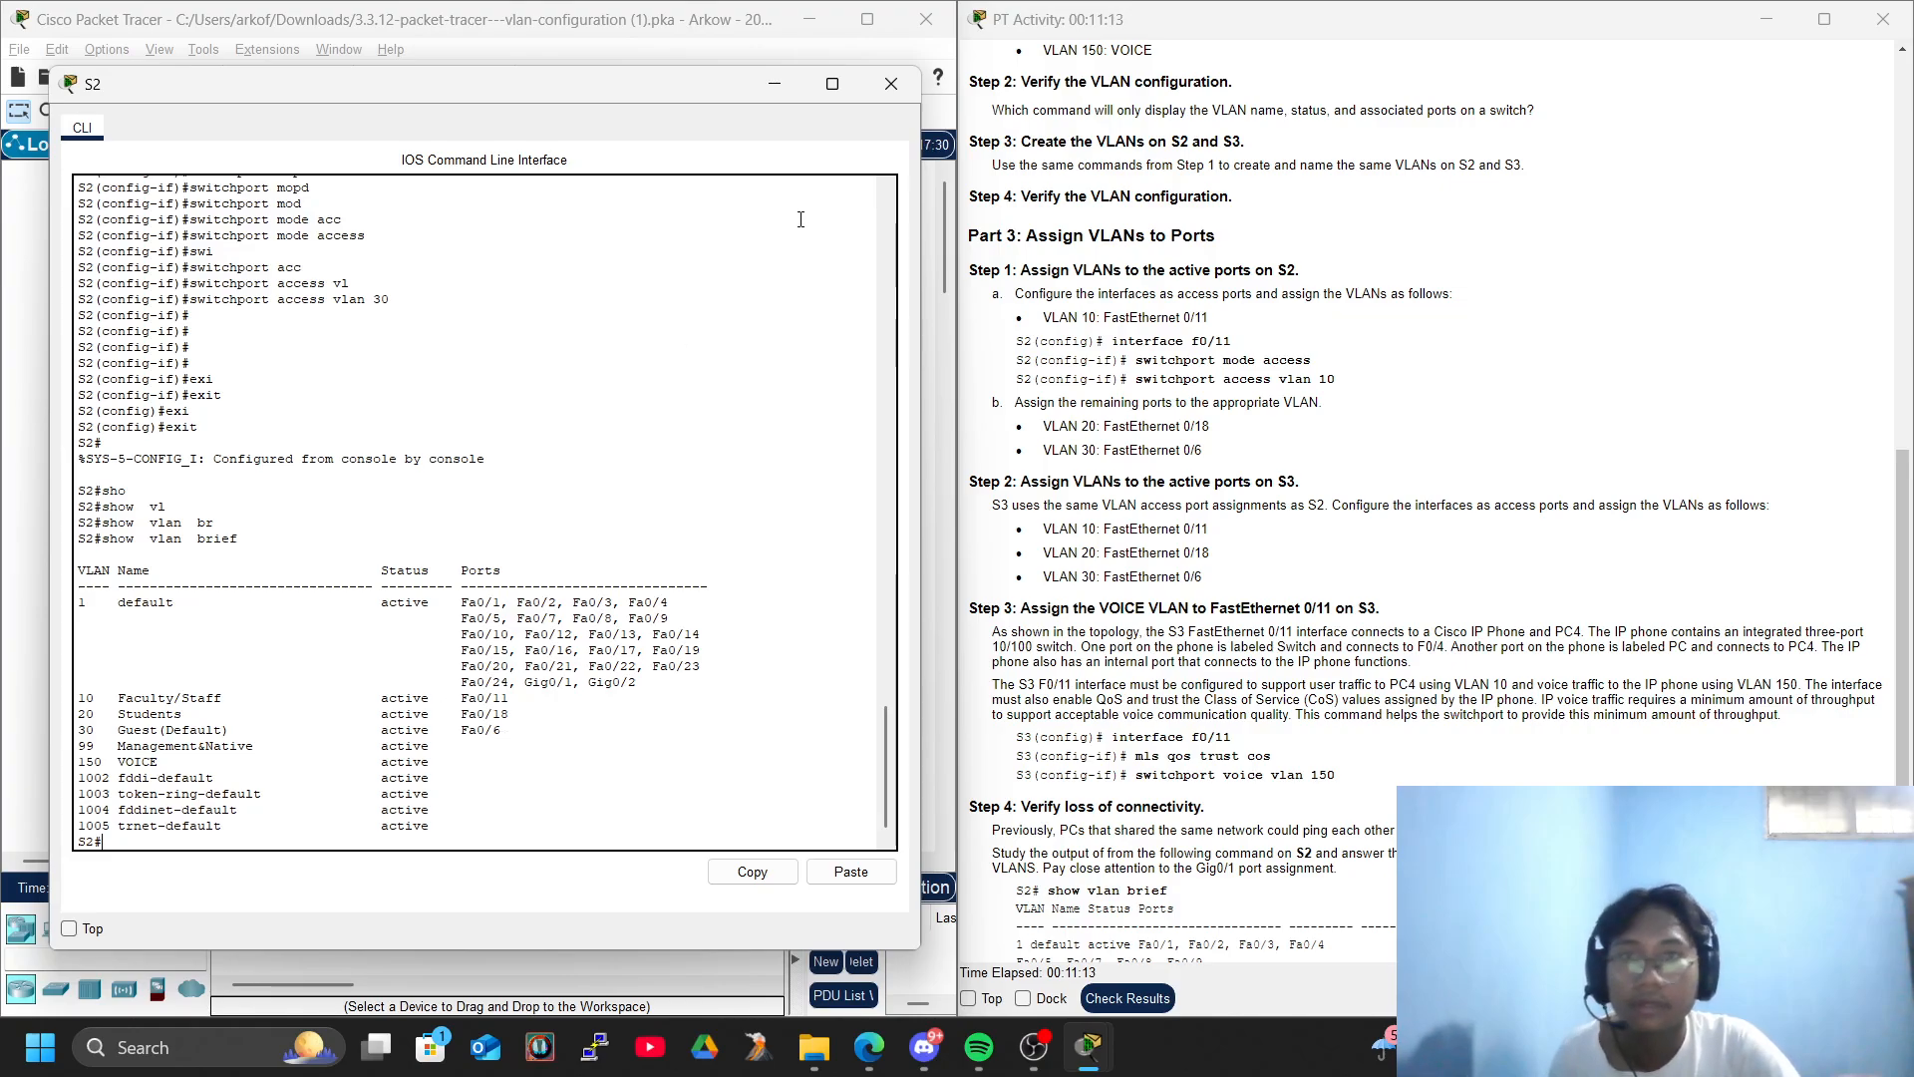
- Close the S2 window, open the command line of S3, and enter global configuration mode
left_click(893, 83)
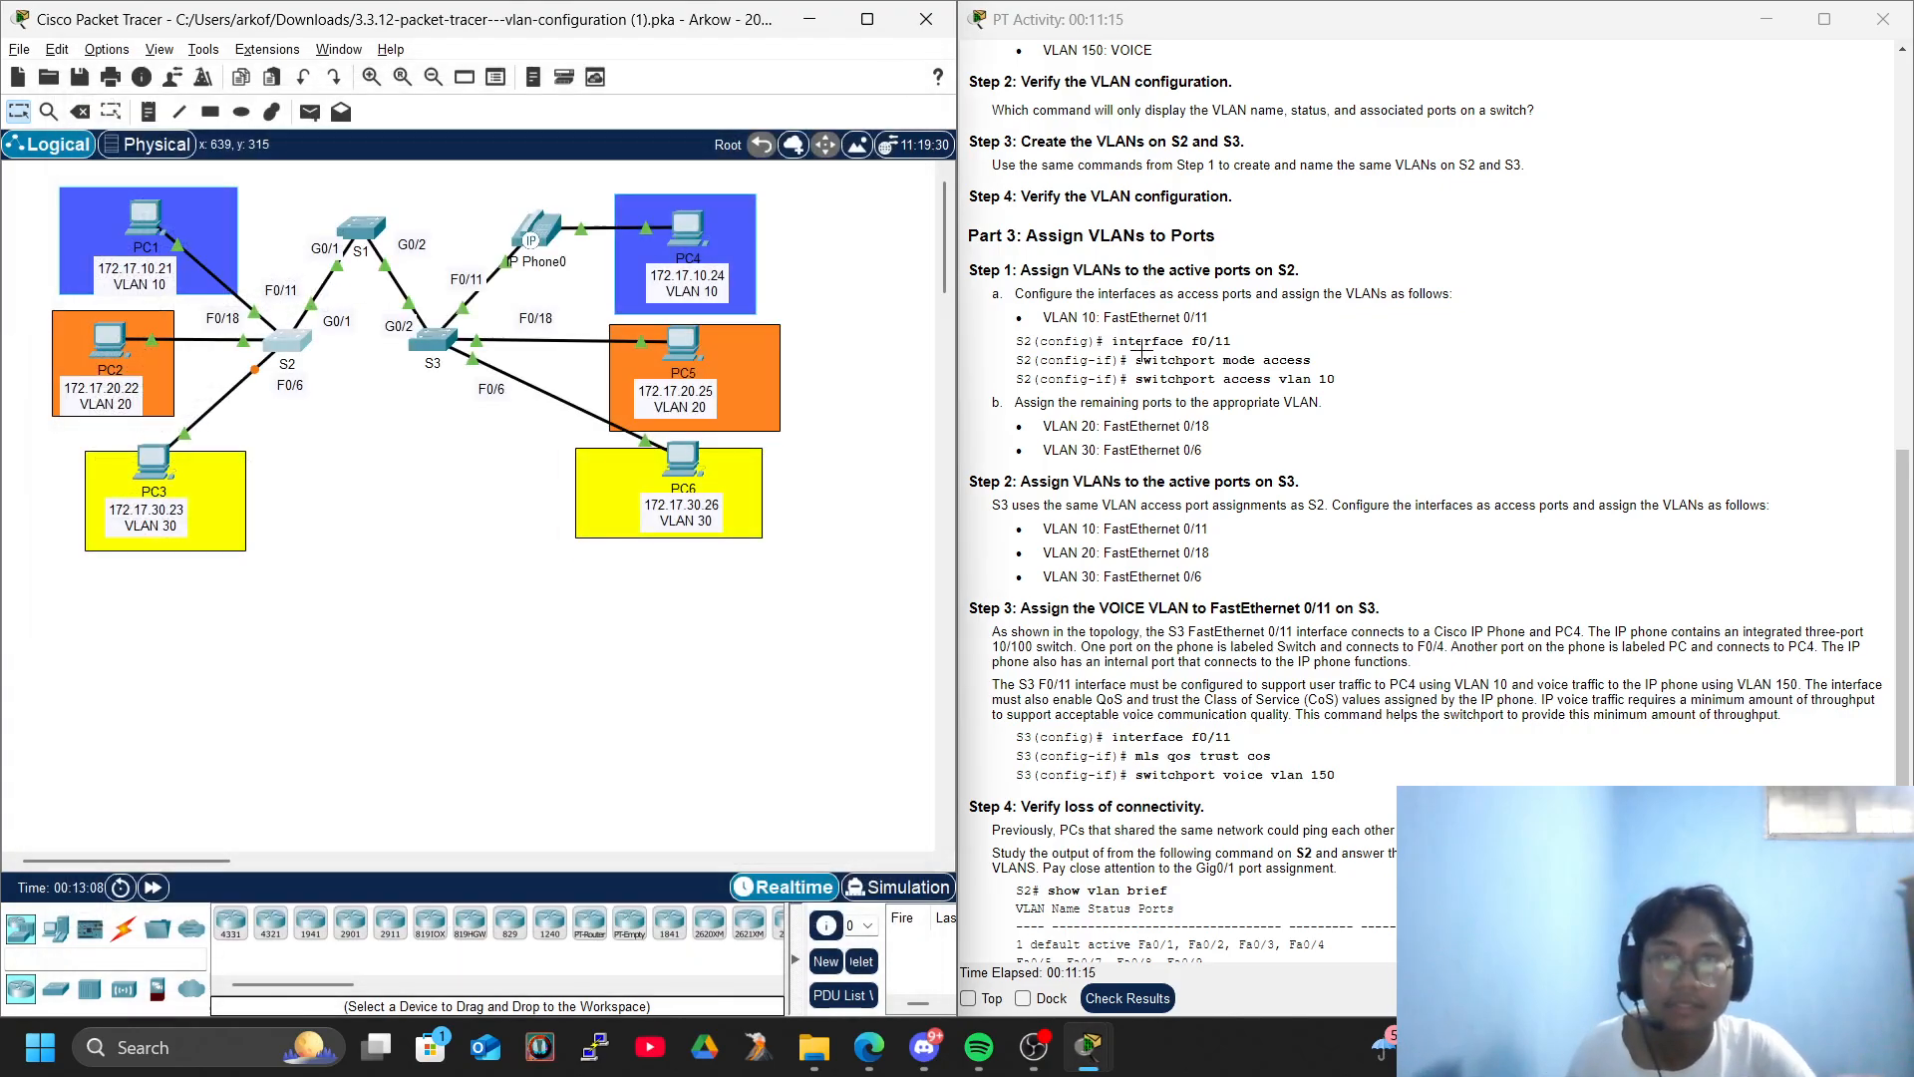
left_click(432, 340)
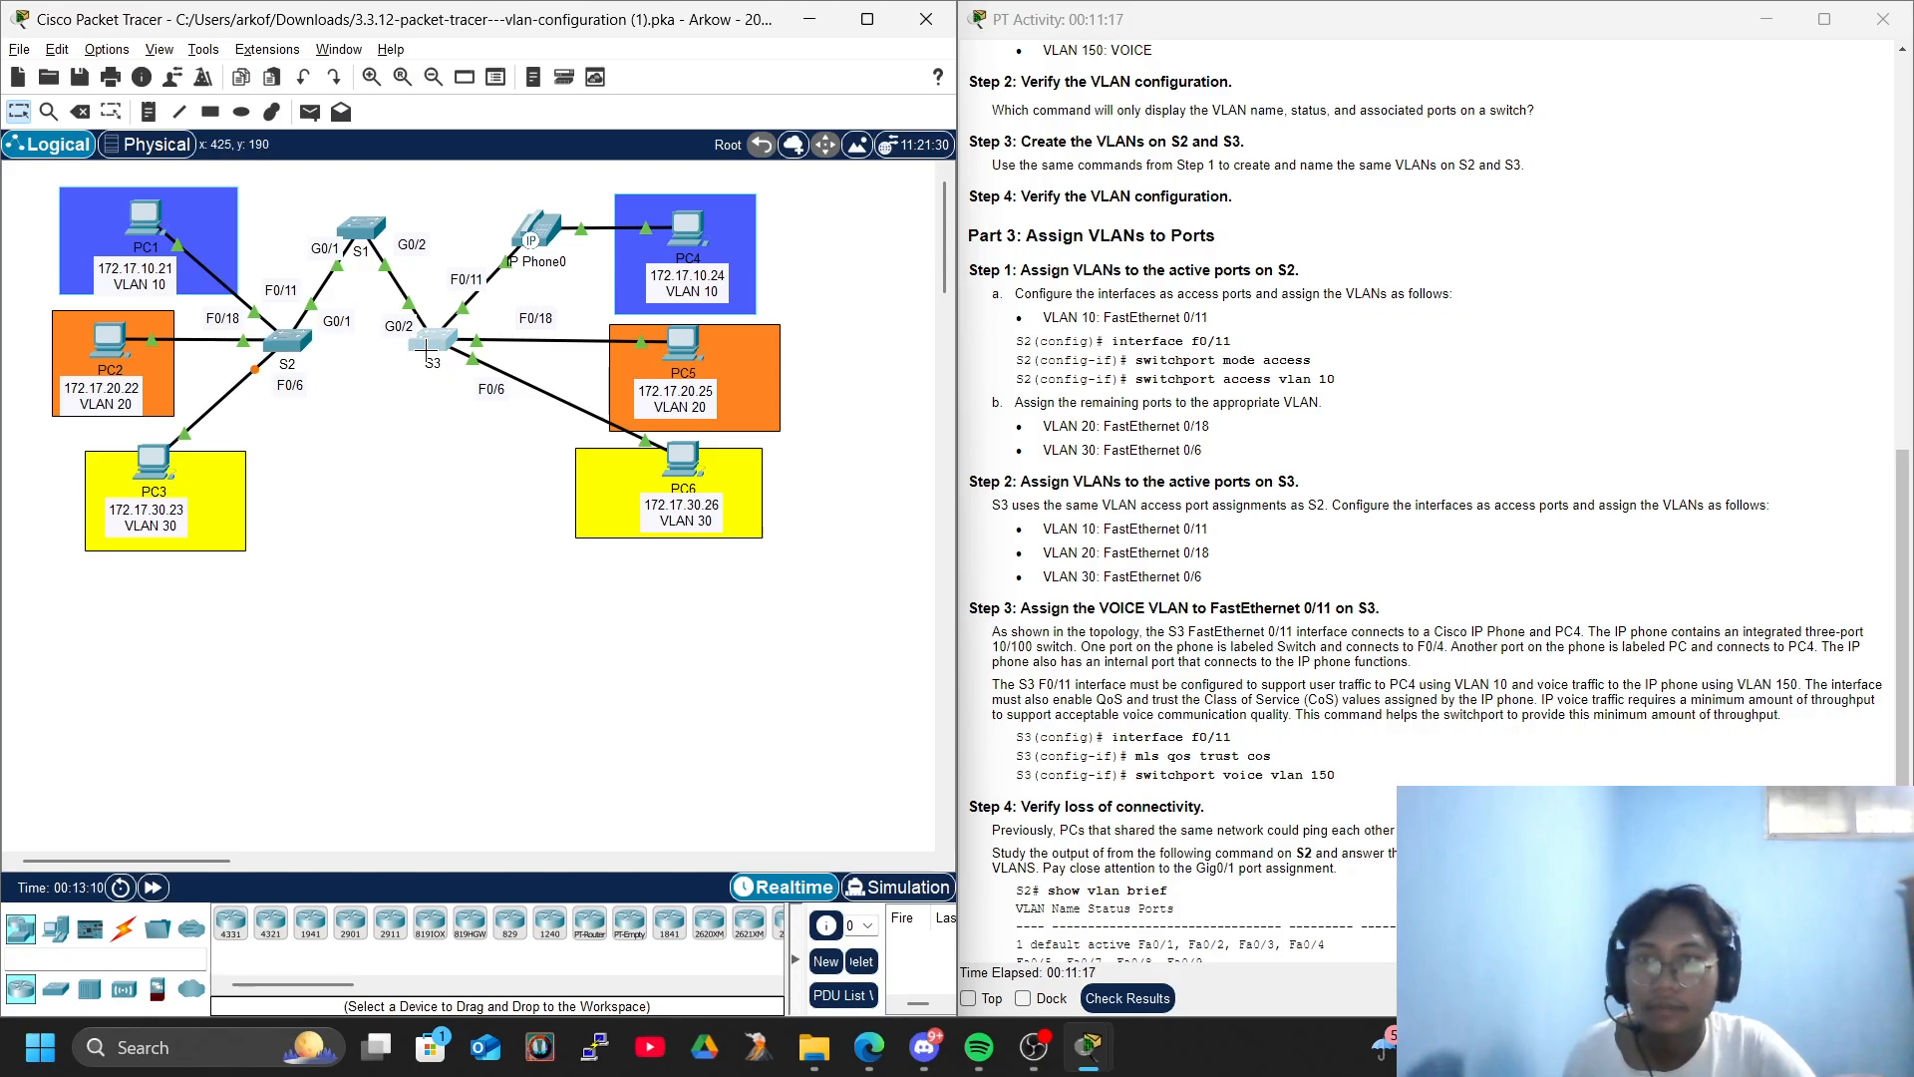
key("Return")
key("Return")
key("Return")
key("Return")
type("conf")
key("Tab")
type("ter")
key("Tab")
key("Return")
key("Return")
key("Return")
key("Return")
key("Return")
key("Return")
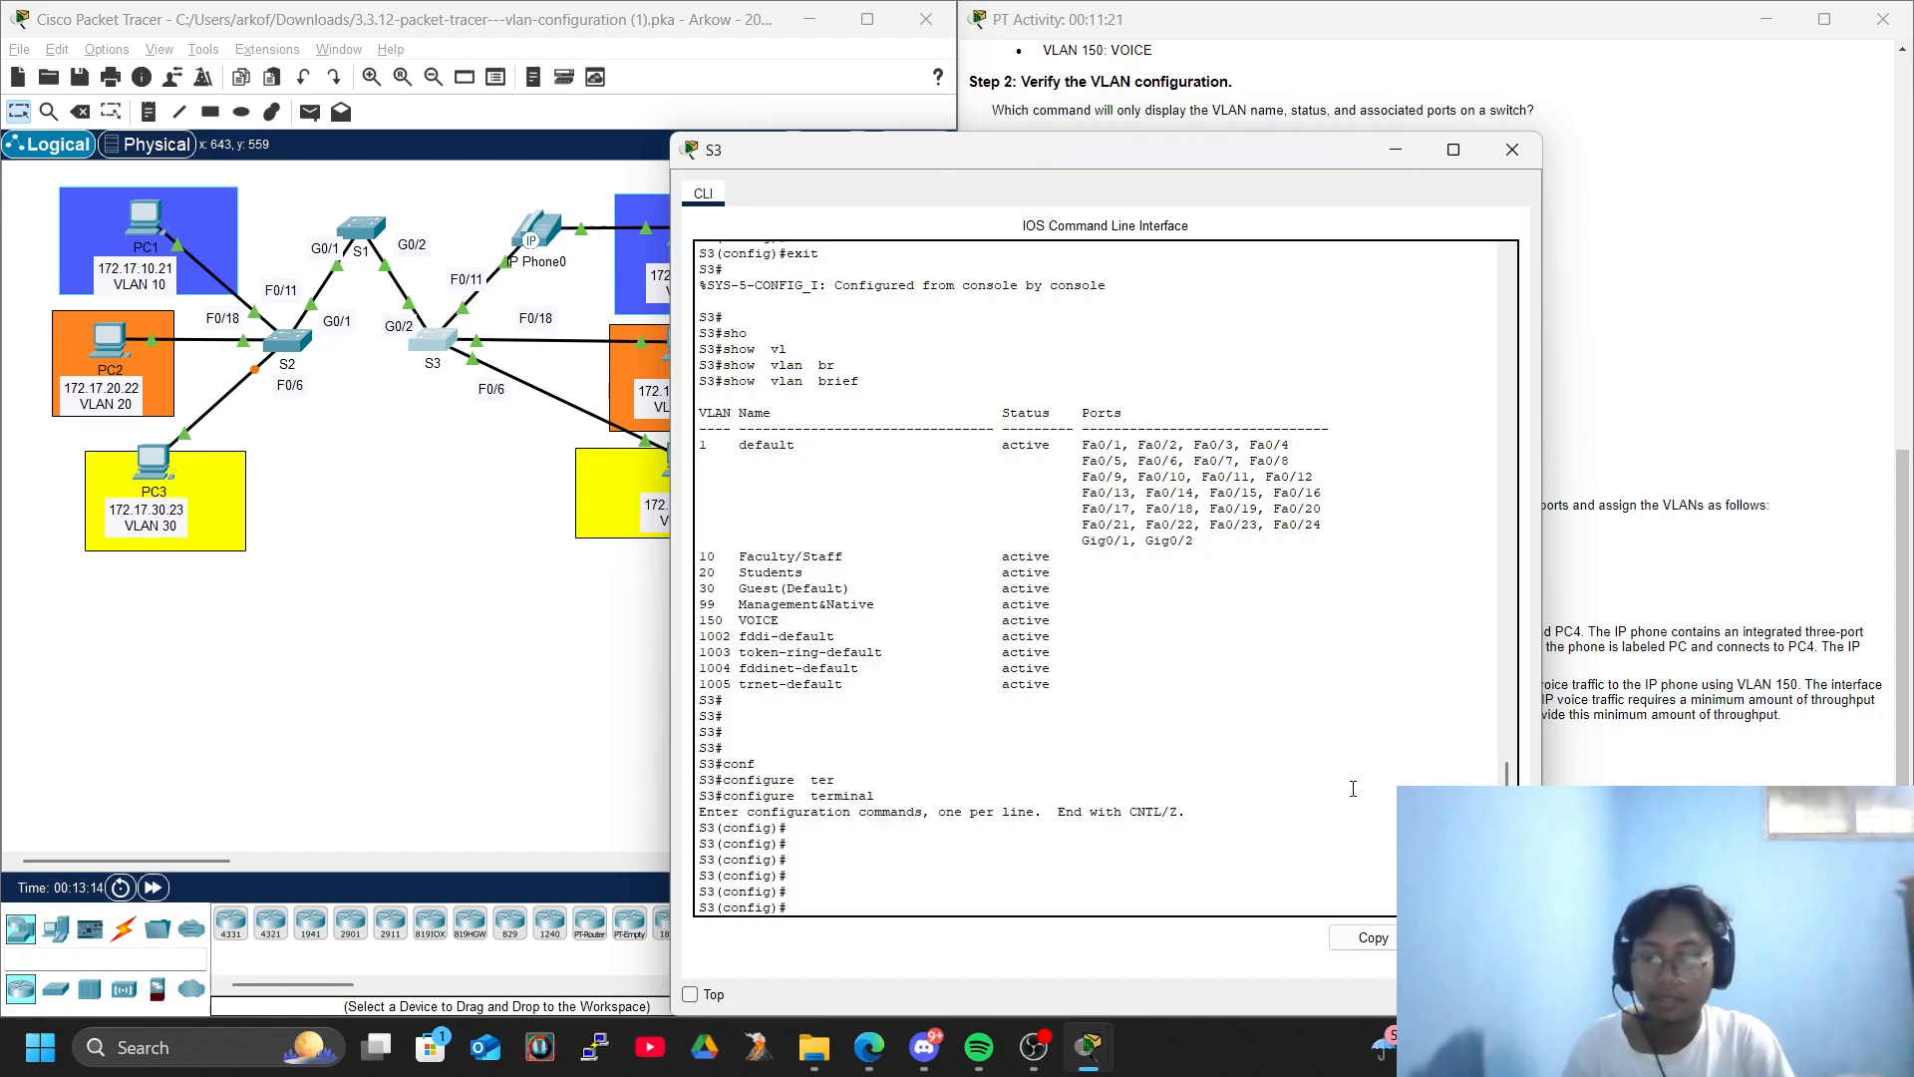
- Enter interface configuration for FastEthernet 0/11 on S3, keeping the activity instructions uncovered by the S3 window
type("inter")
key("Tab")
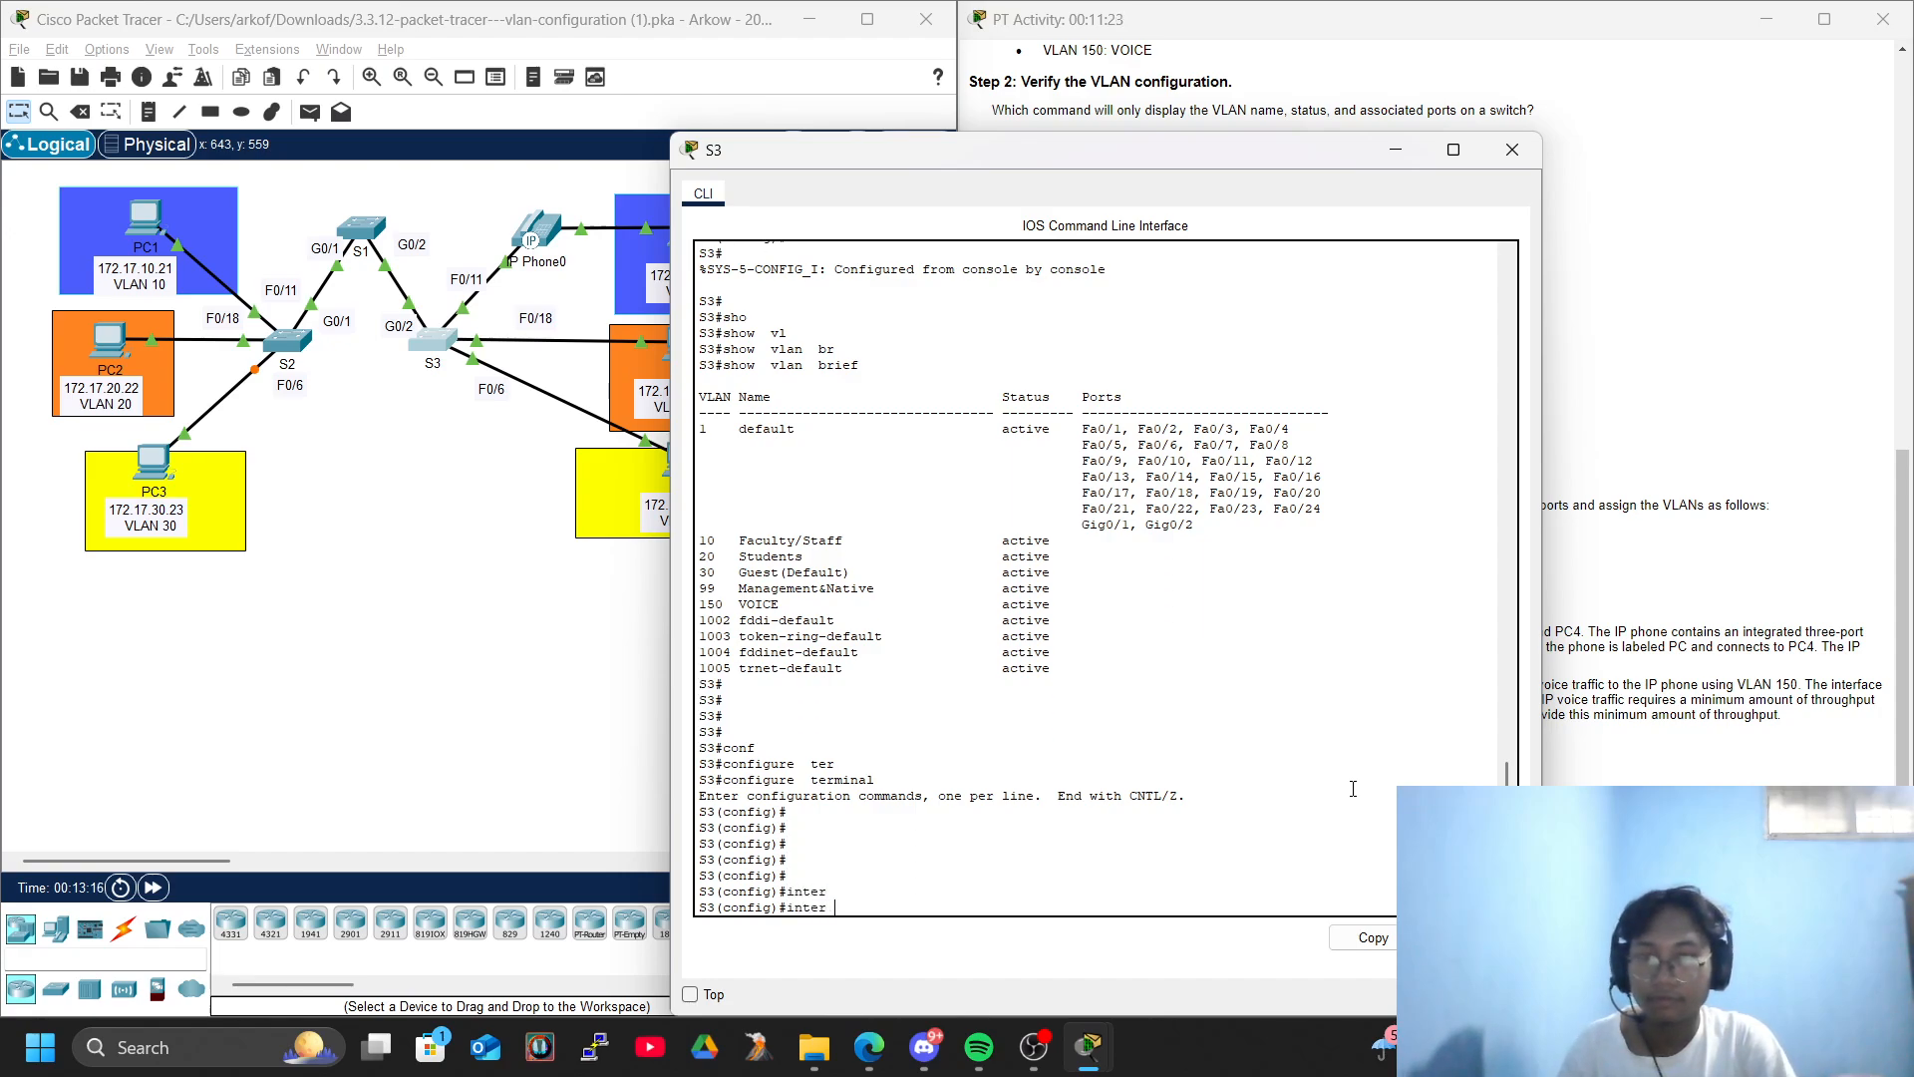
key("Tab")
type("f")
key("Tab")
left_click_drag(987, 151, 364, 92)
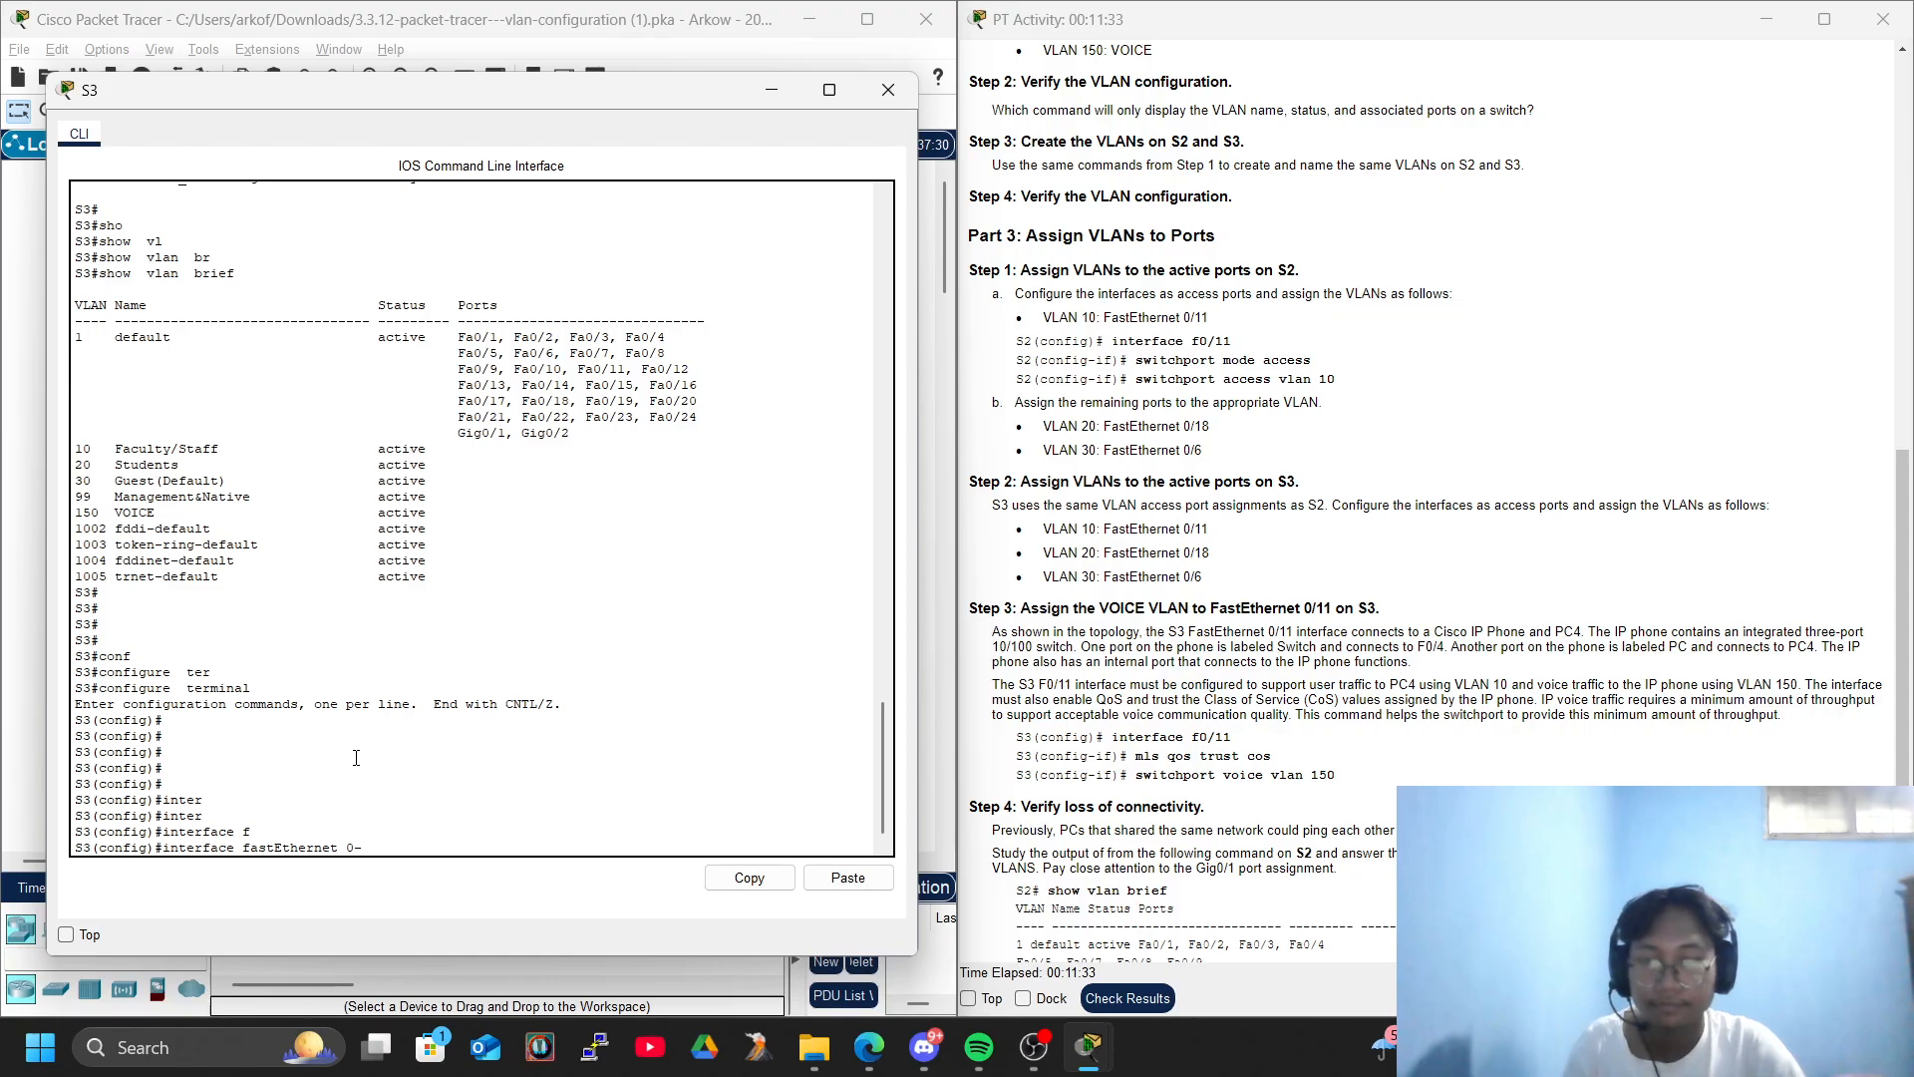
key("Return")
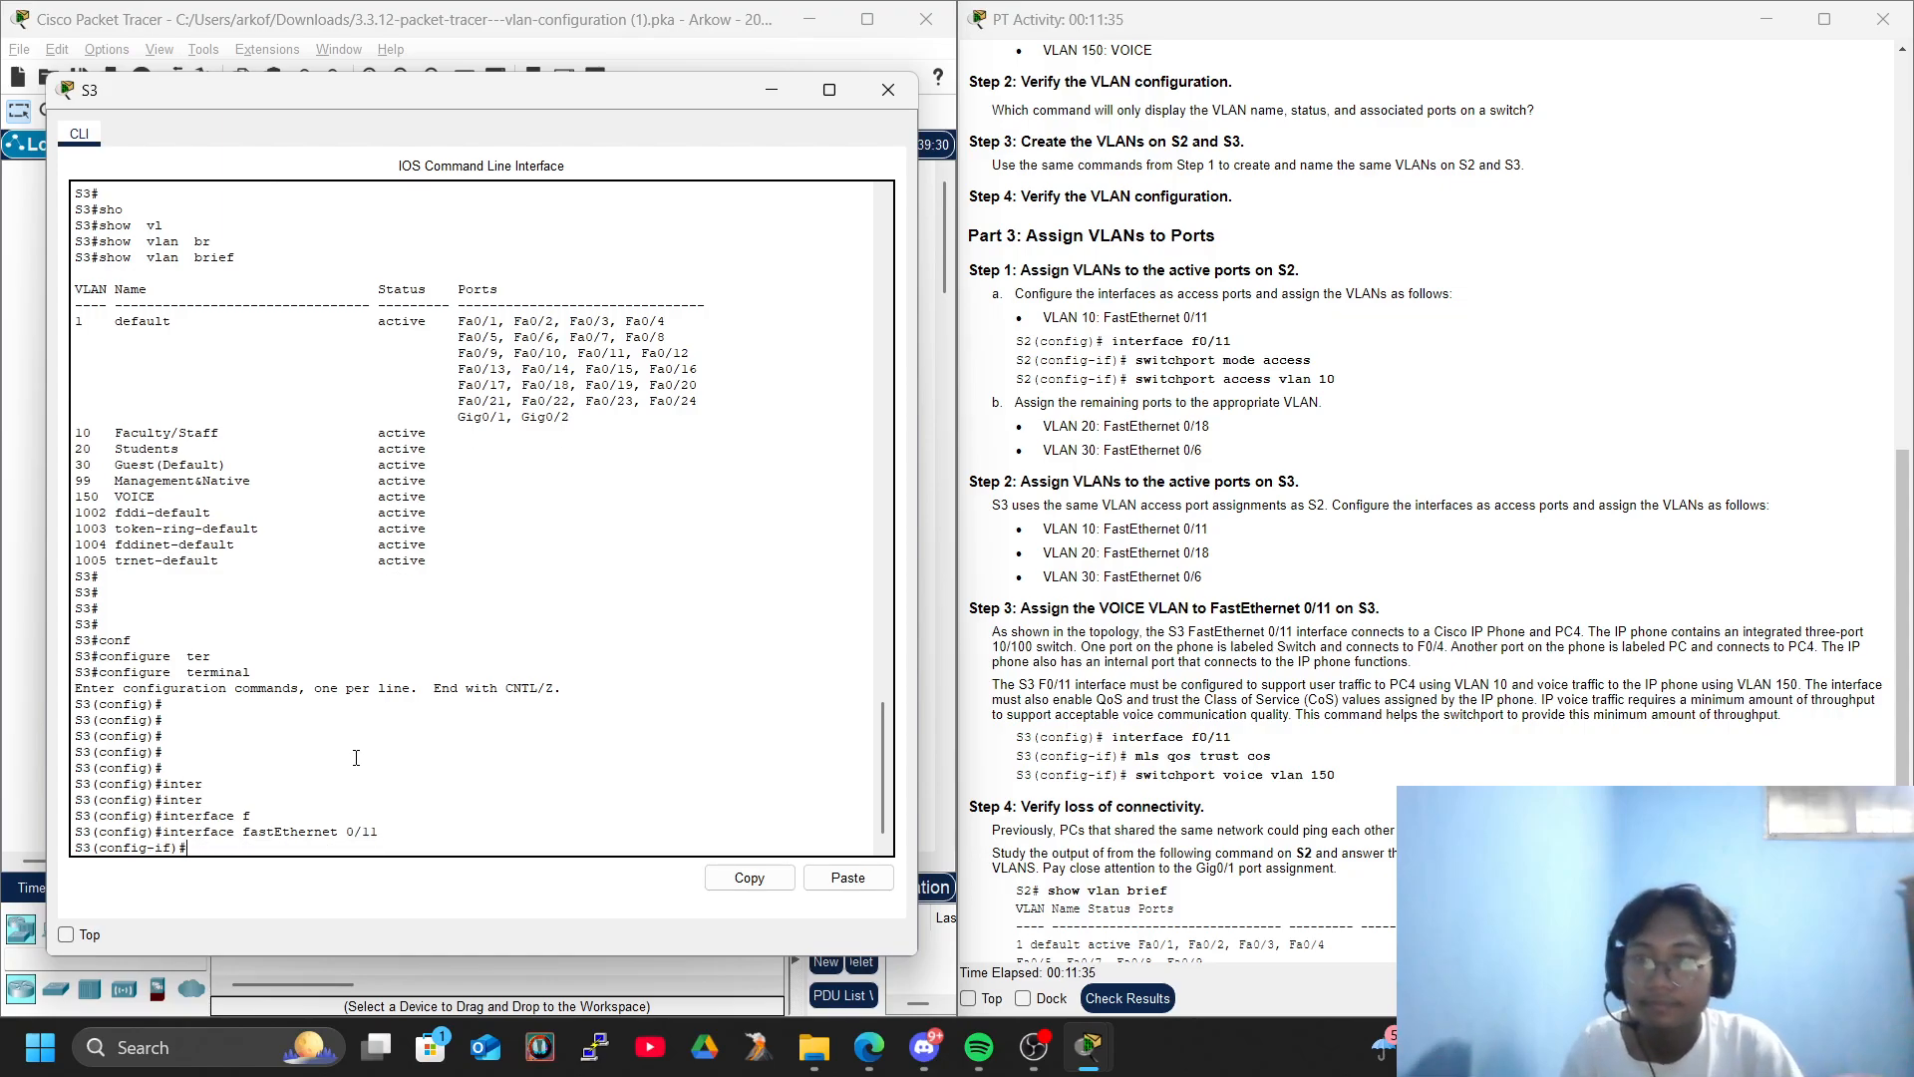
key("Return")
- Set FastEthernet 0/11 on S3 to switchport mode access
type("swi")
key("Tab")
type("mod")
key("Tab")
type("acc")
key("Tab")
key("Return")
- Assign access VLAN 10 to FastEthernet 0/11 on S3
type("swi")
key("Tab")
type("acc")
key("Tab")
type("vl")
key("Tab")
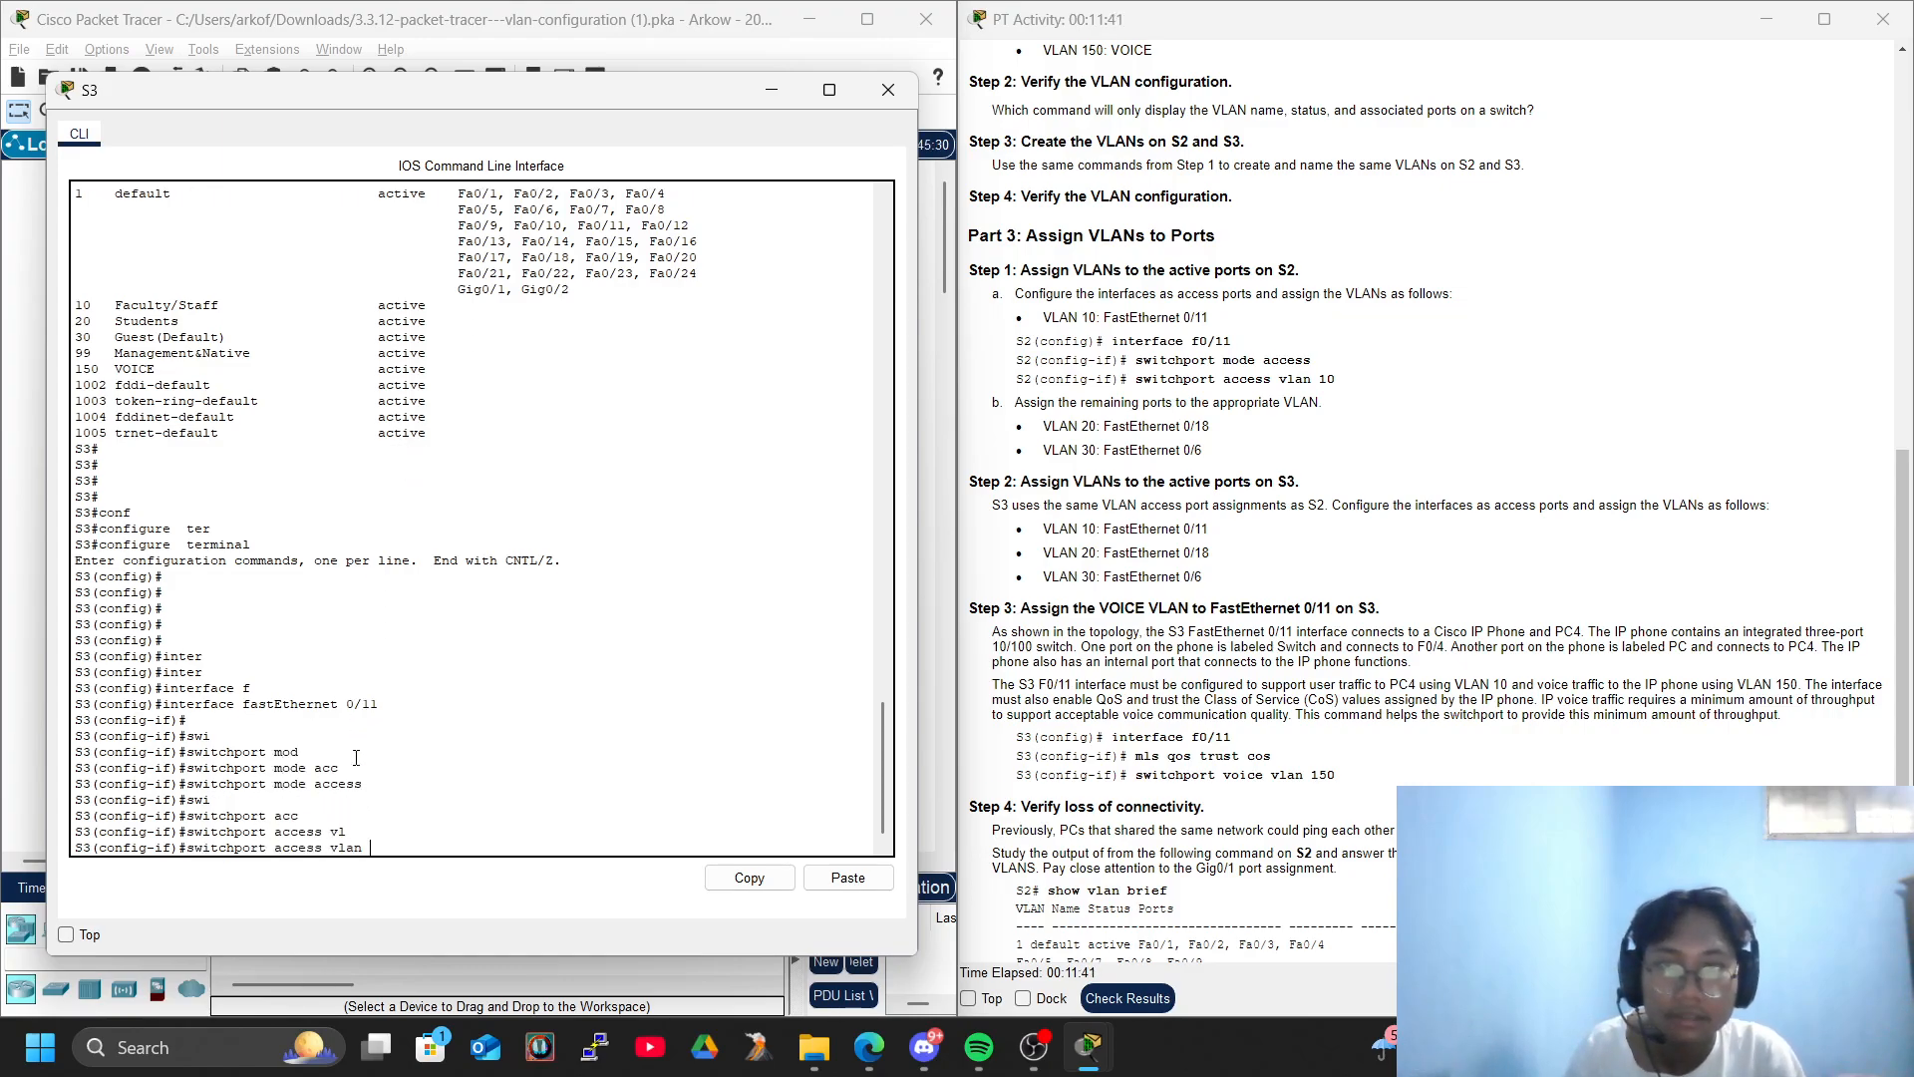
type("10")
key("Return")
key("Return")
key("Return")
key("Return")
- Exit the FastEthernet 0/11 configuration on S3 and enter interface FastEthernet 0/18
type("exi")
key("Tab")
key("Return")
key("Return")
key("Return")
key("Return")
key("Return")
key("Return")
type("inter")
key("Tab")
type("fg")
key("Tab")
key("BackSpace")
key("Tab")
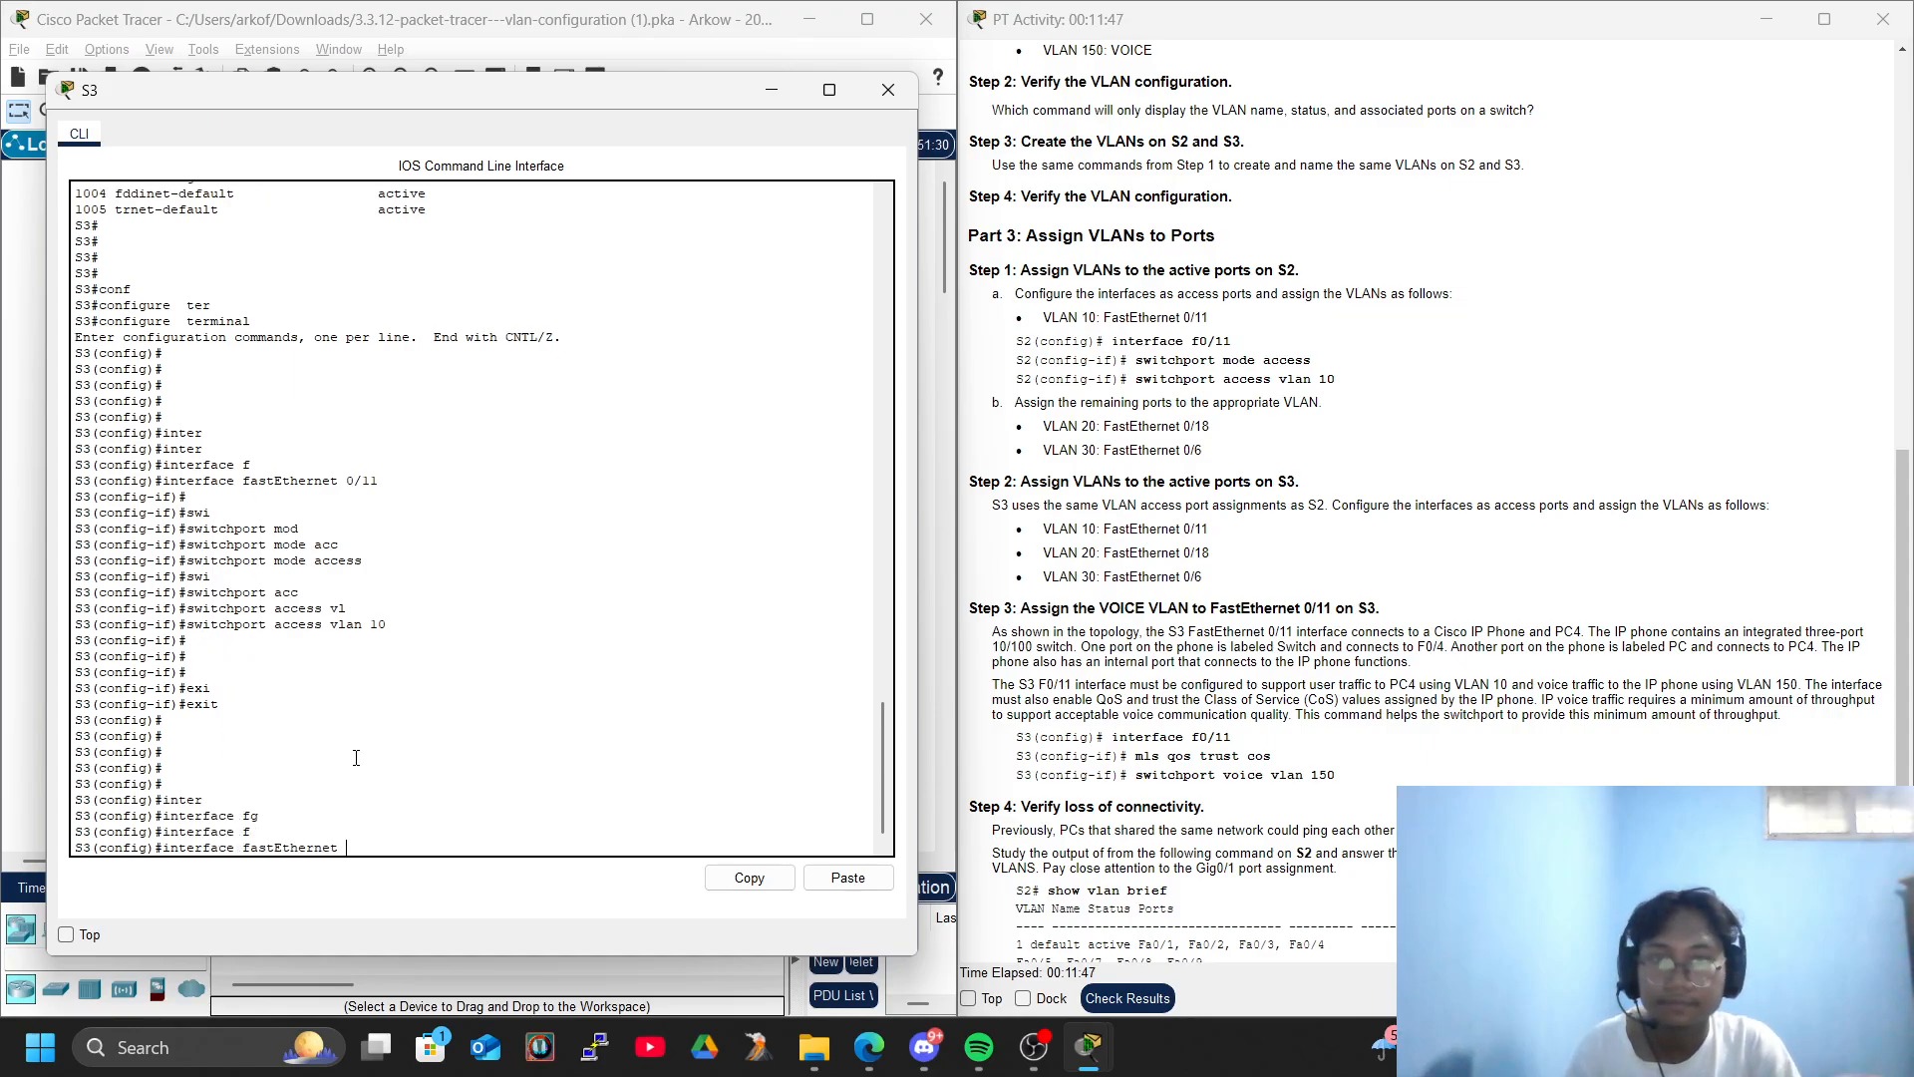
type("0/18")
key("Return")
- Set FastEthernet 0/18 on S3 to switchport mode access
type("swi")
key("Tab")
type("ac")
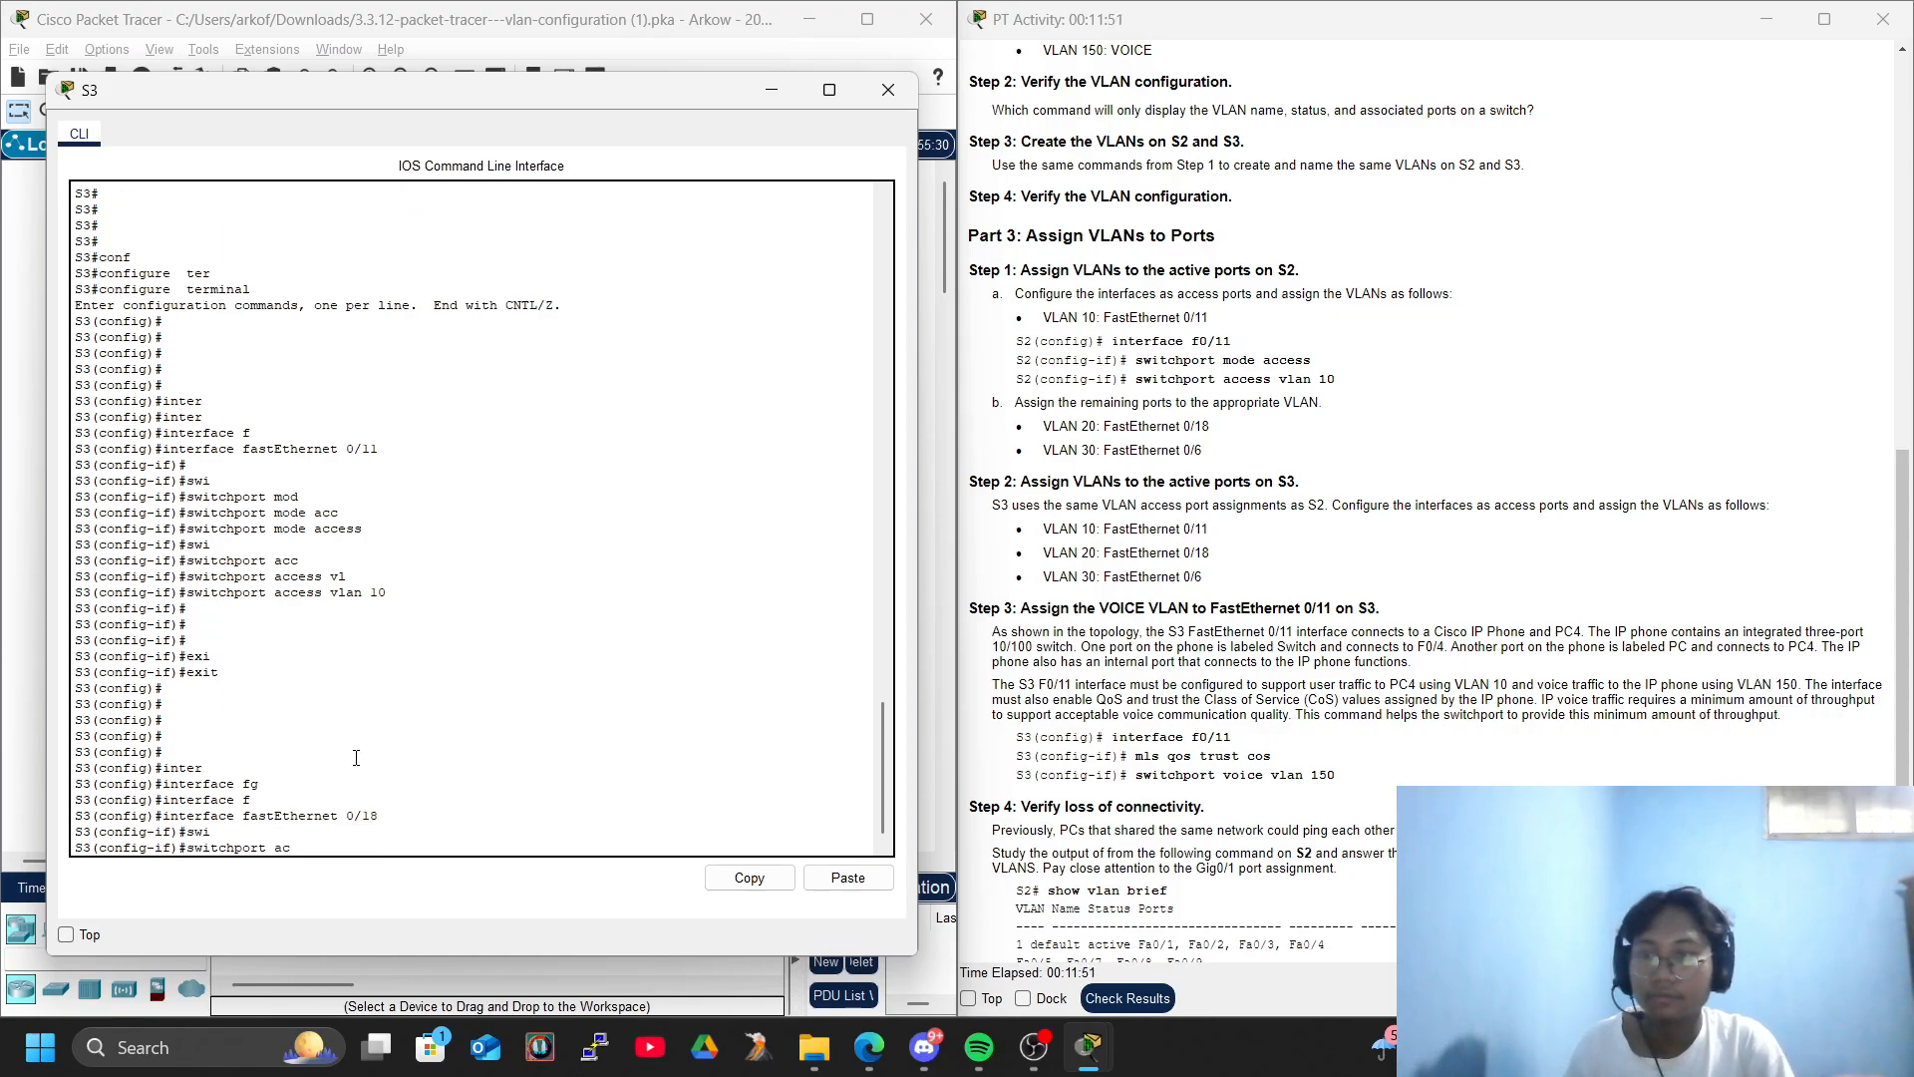
type("mo")
key("Tab")
type("ac")
key("Tab")
key("Return")
- Assign access VLAN 20 to FastEthernet 0/18 on S3
type("swi")
key("Tab")
type("ac")
key("Tab")
type("vl")
key("Tab")
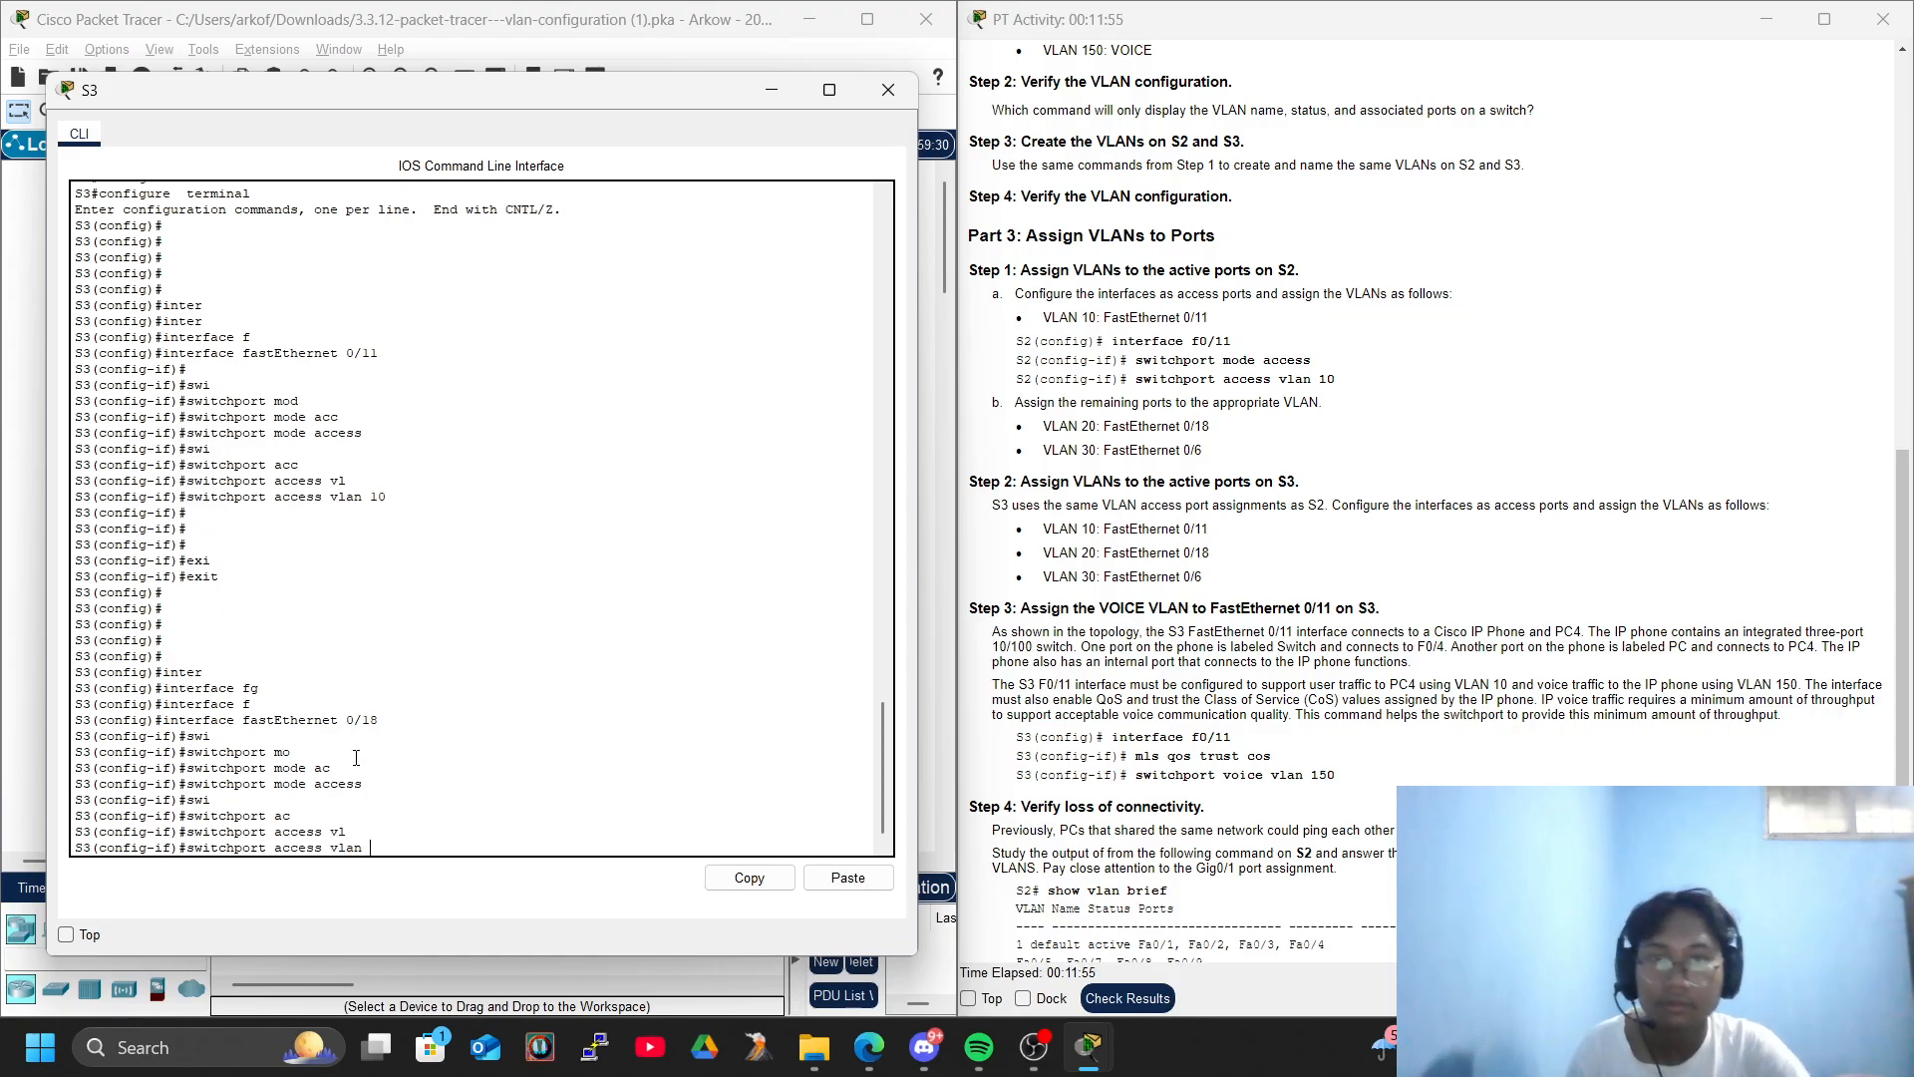
type("20")
key("Return")
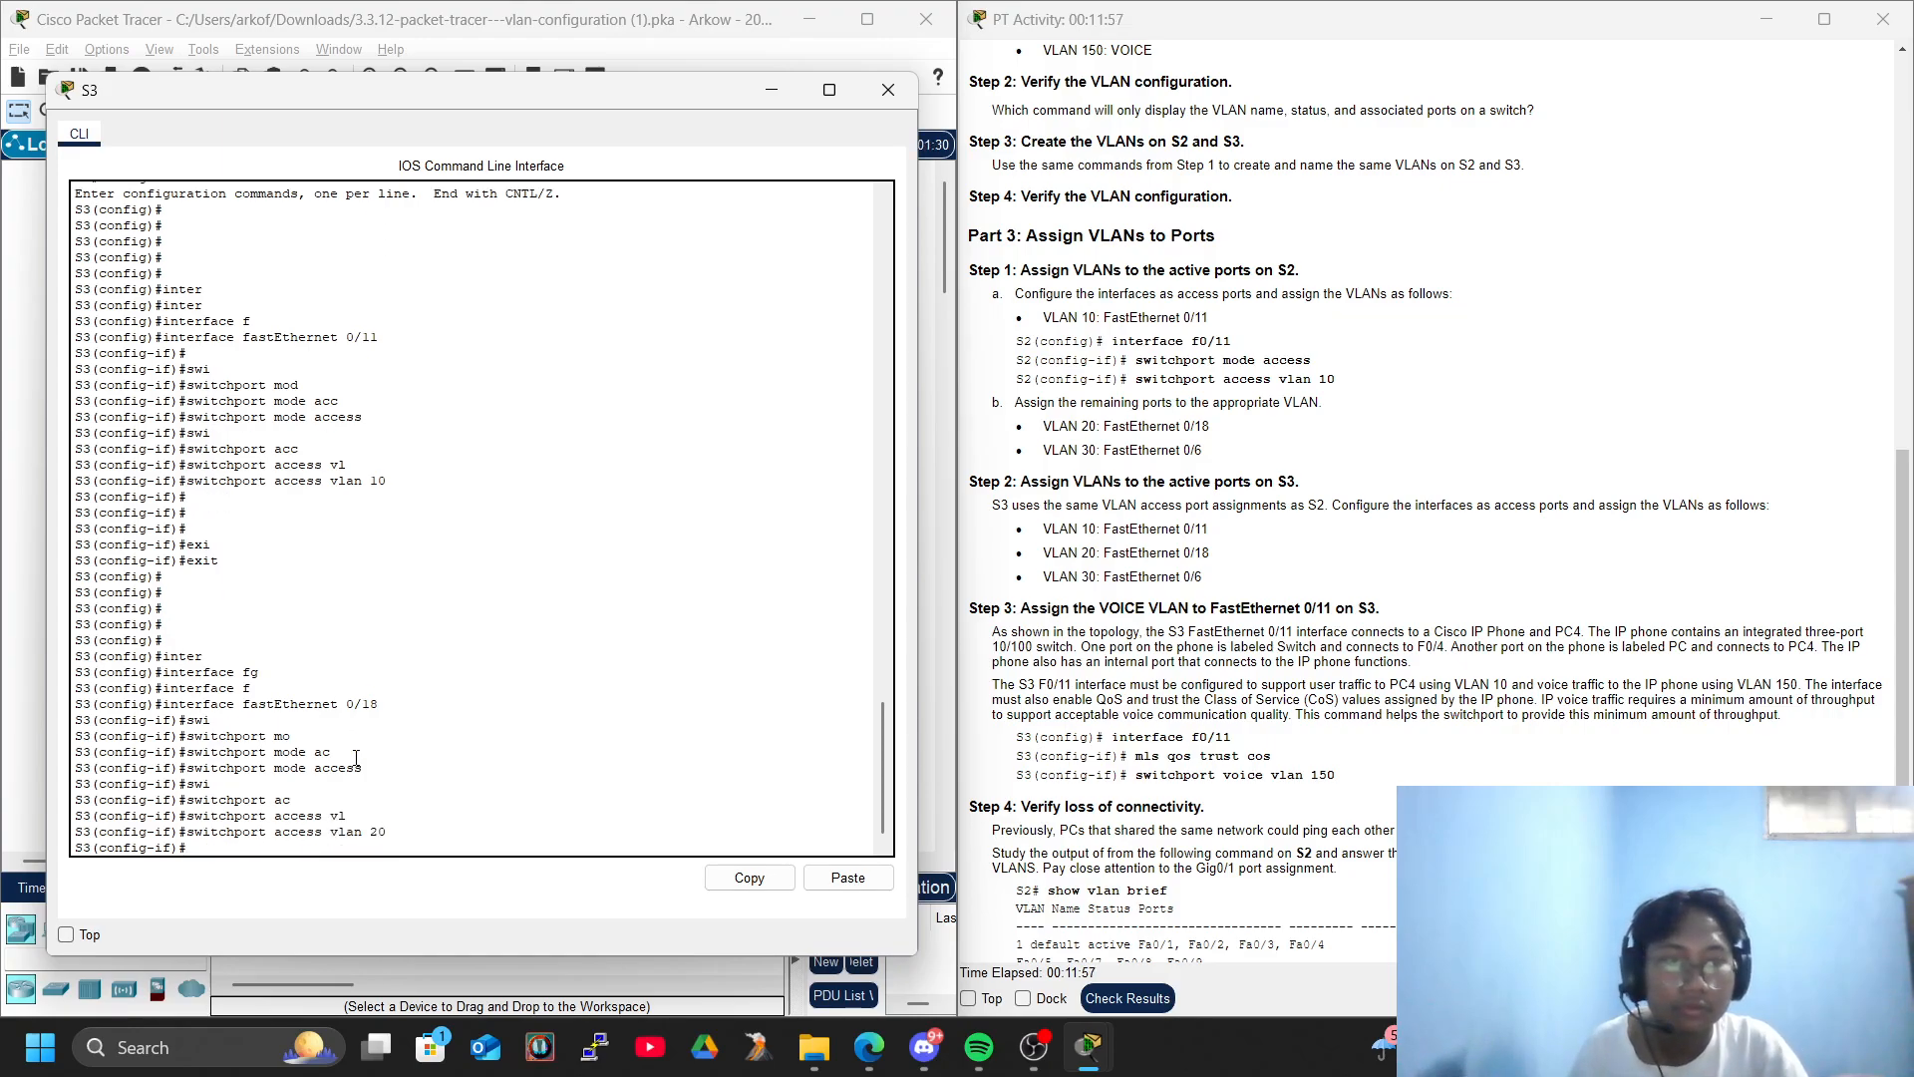
key("Return")
key("Return")
key("Return")
- Exit the FastEthernet 0/18 configuration on S3 and enter interface FastEthernet 0/6
type("ex")
key("Tab")
key("Return")
key("Return")
key("Return")
type("inter")
key("Tab")
type("f")
key("Tab")
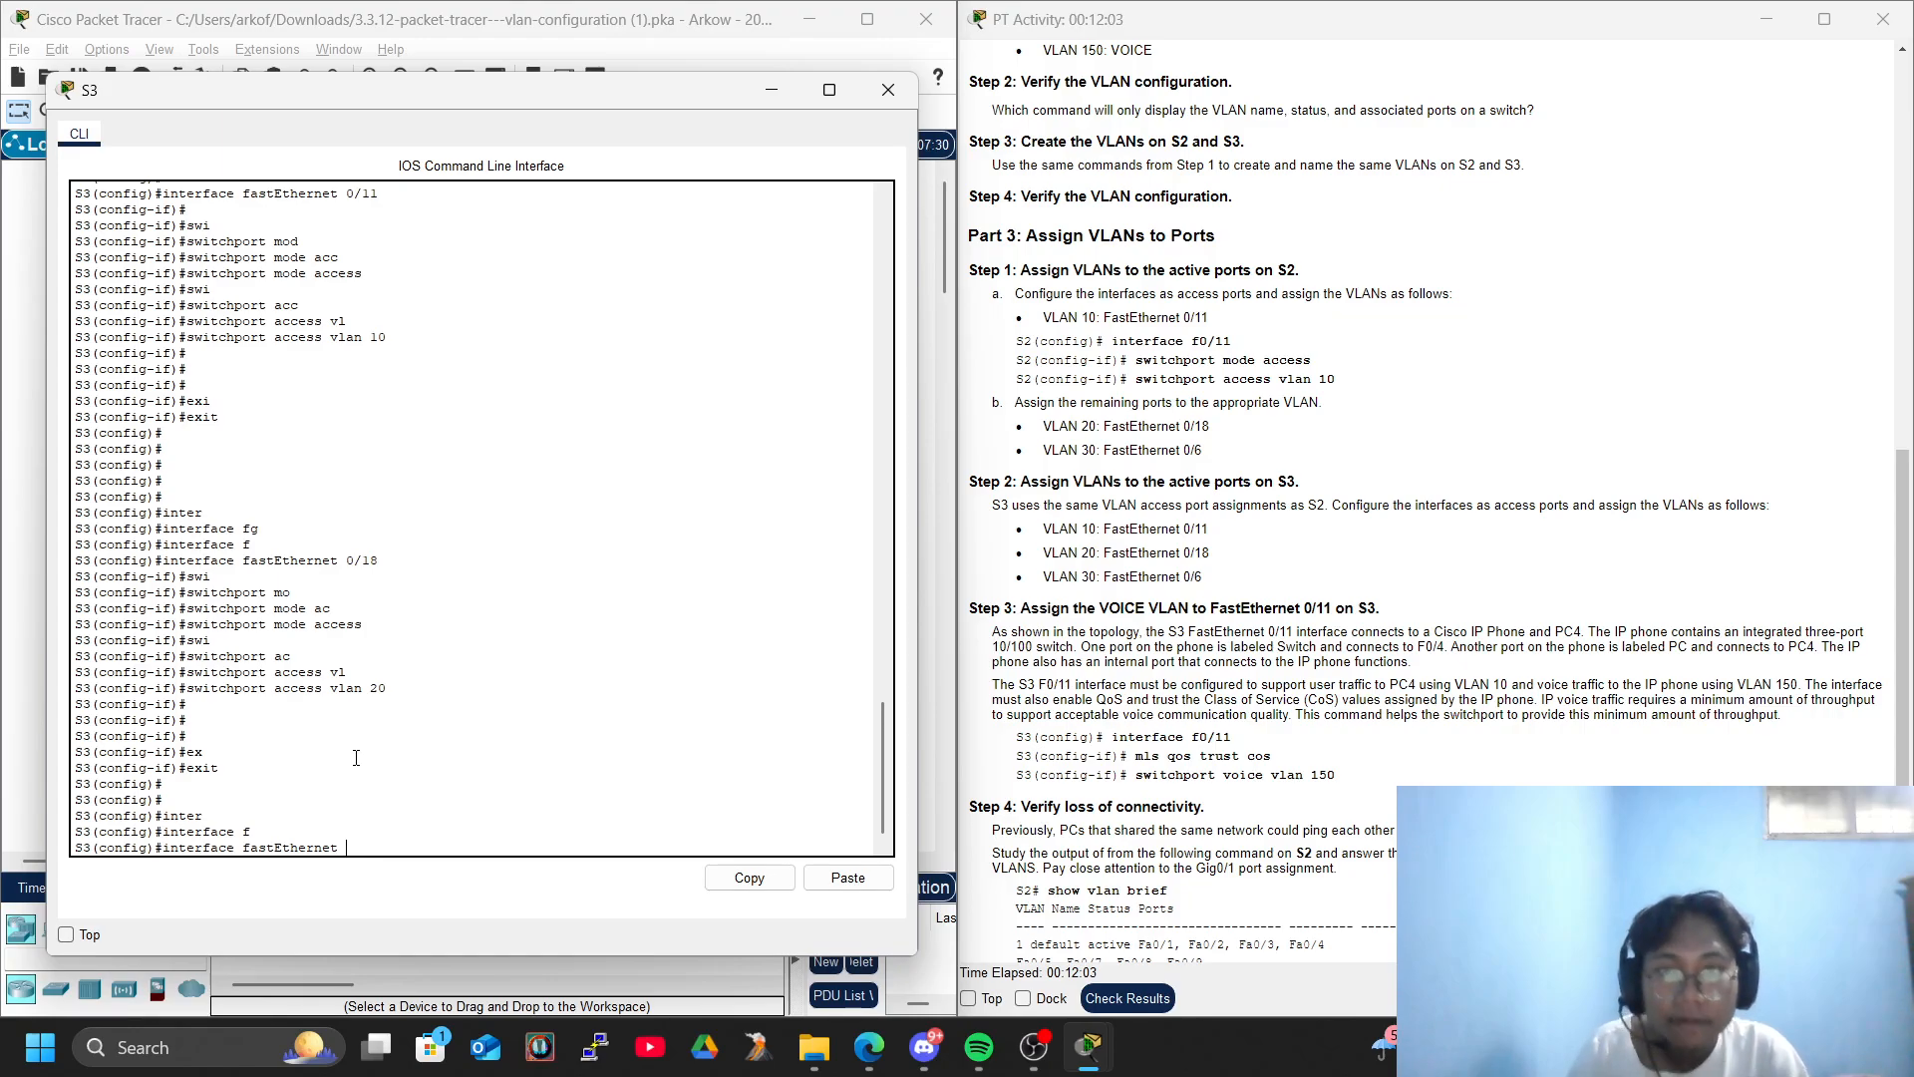
type("0/6")
key("Return")
key("Return")
key("Return")
key("Return")
key("Return")
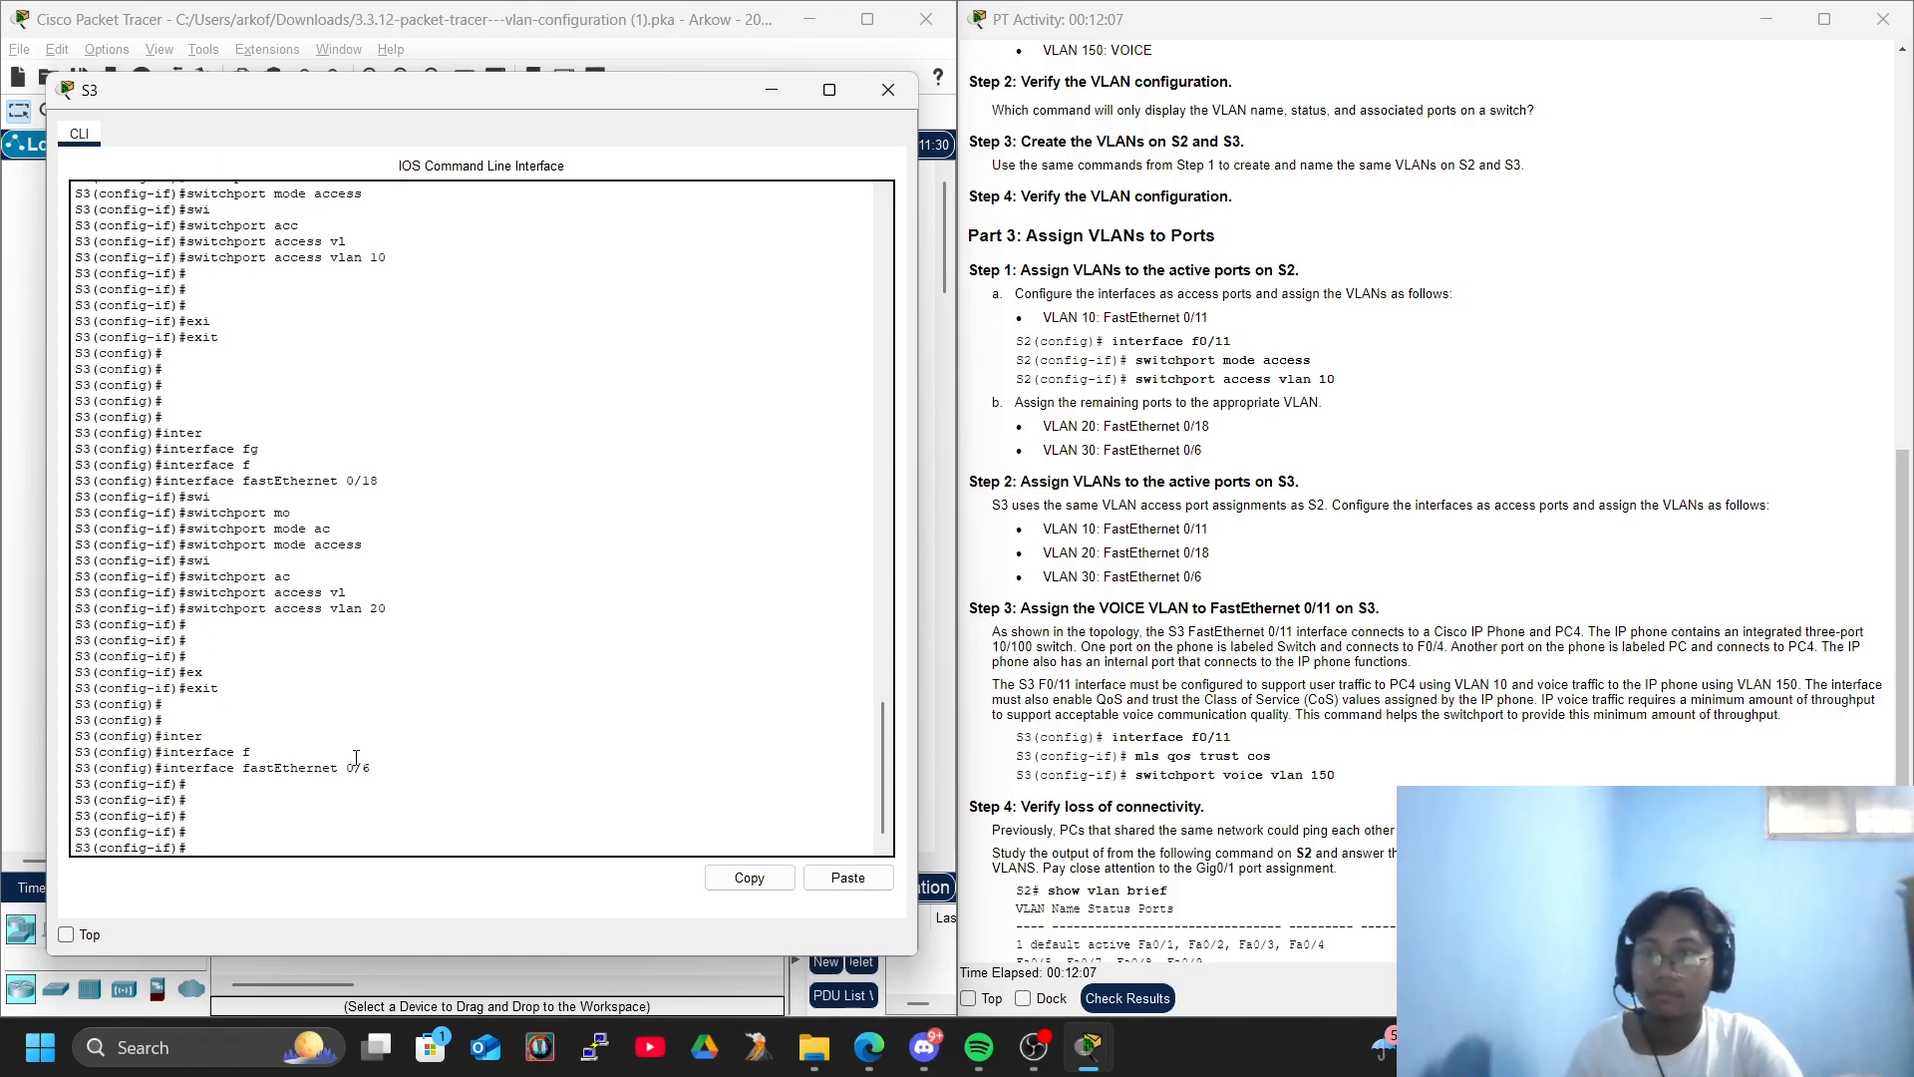
- Set FastEthernet 0/6 on S3 to switchport mode access
type("si")
key("Tab")
key("Tab")
type("mod")
key("Tab")
type("ac")
- Assign access VLAN 30 to FastEthernet 0/6 on S3
key("Tab")
key("Return")
type("swi")
key("Tab")
type("acc")
key("Tab")
type("vl")
key("Tab")
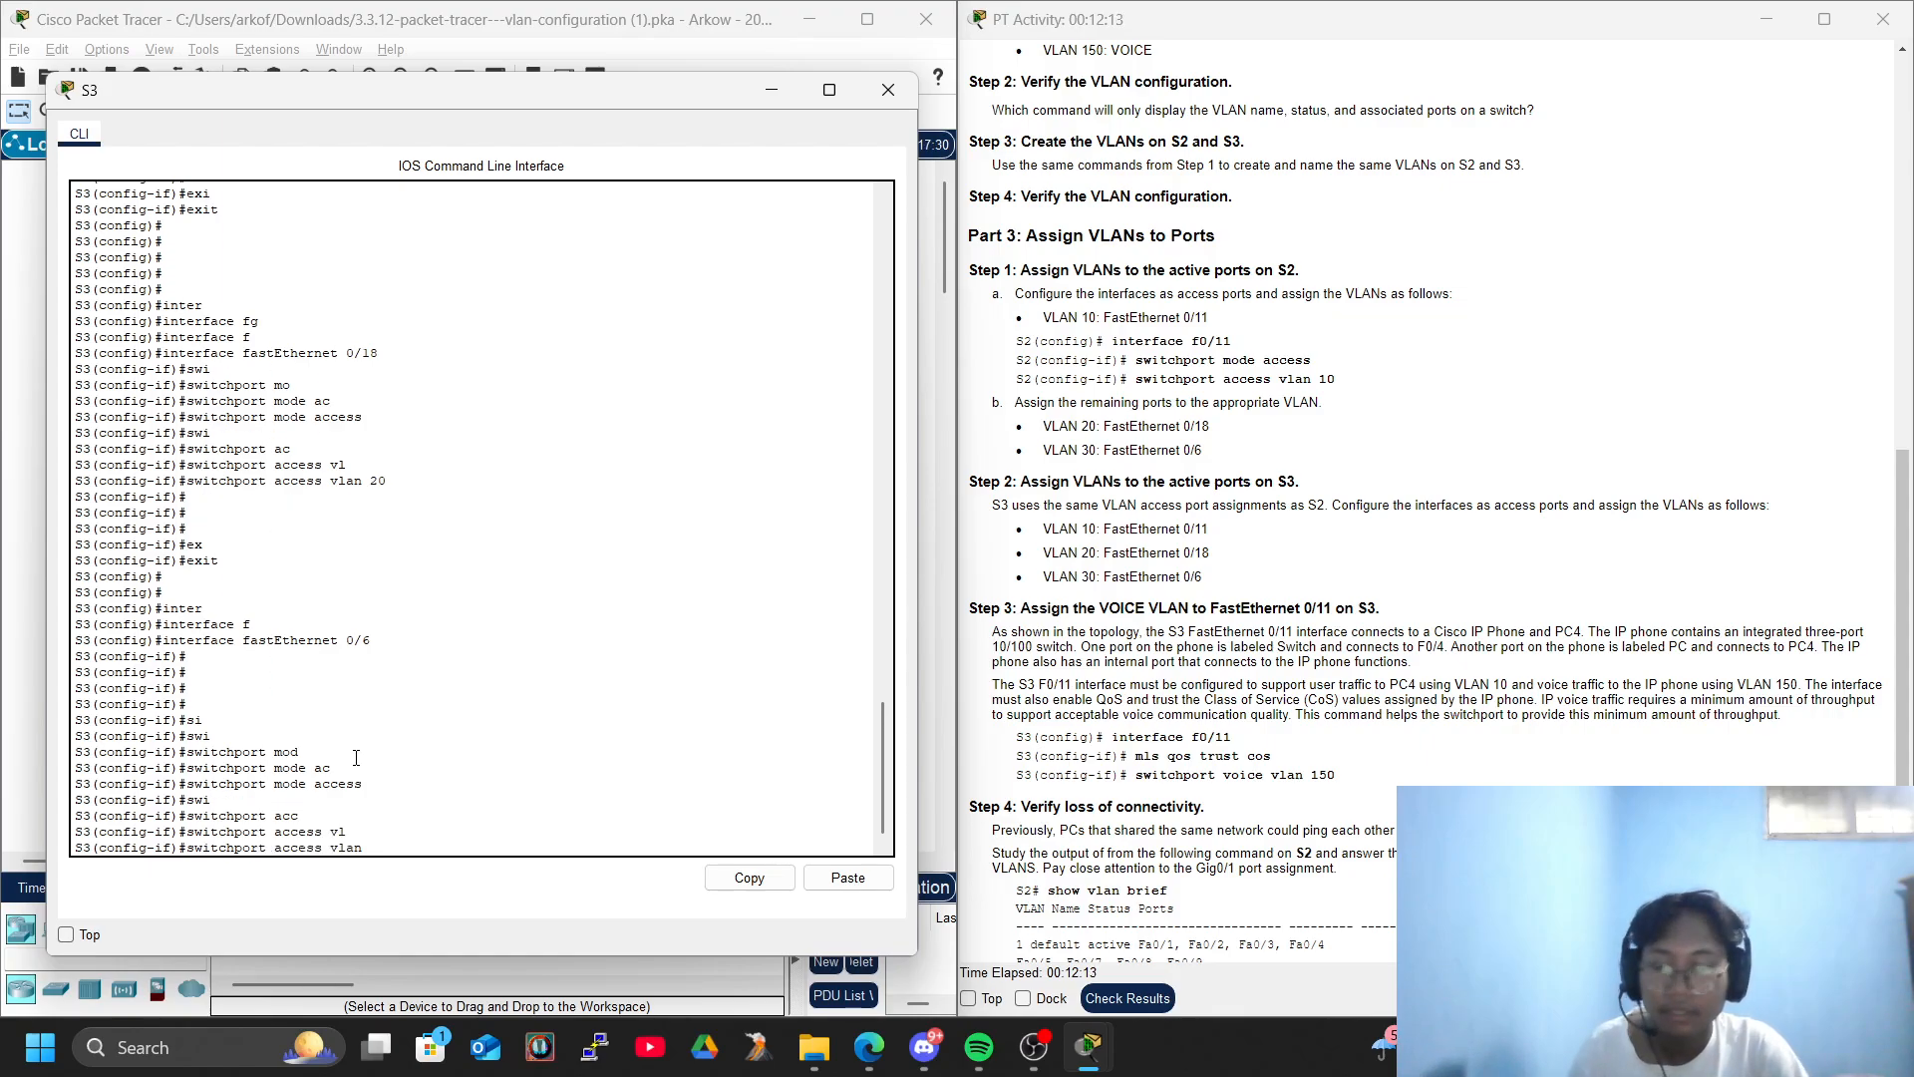
key("Return")
- Exit interface and global configuration mode on S3 to return to the privileged prompt
key("Return")
key("Return")
type("exi")
key("Tab")
key("Return")
type("exi")
key("Tab")
key("Return")
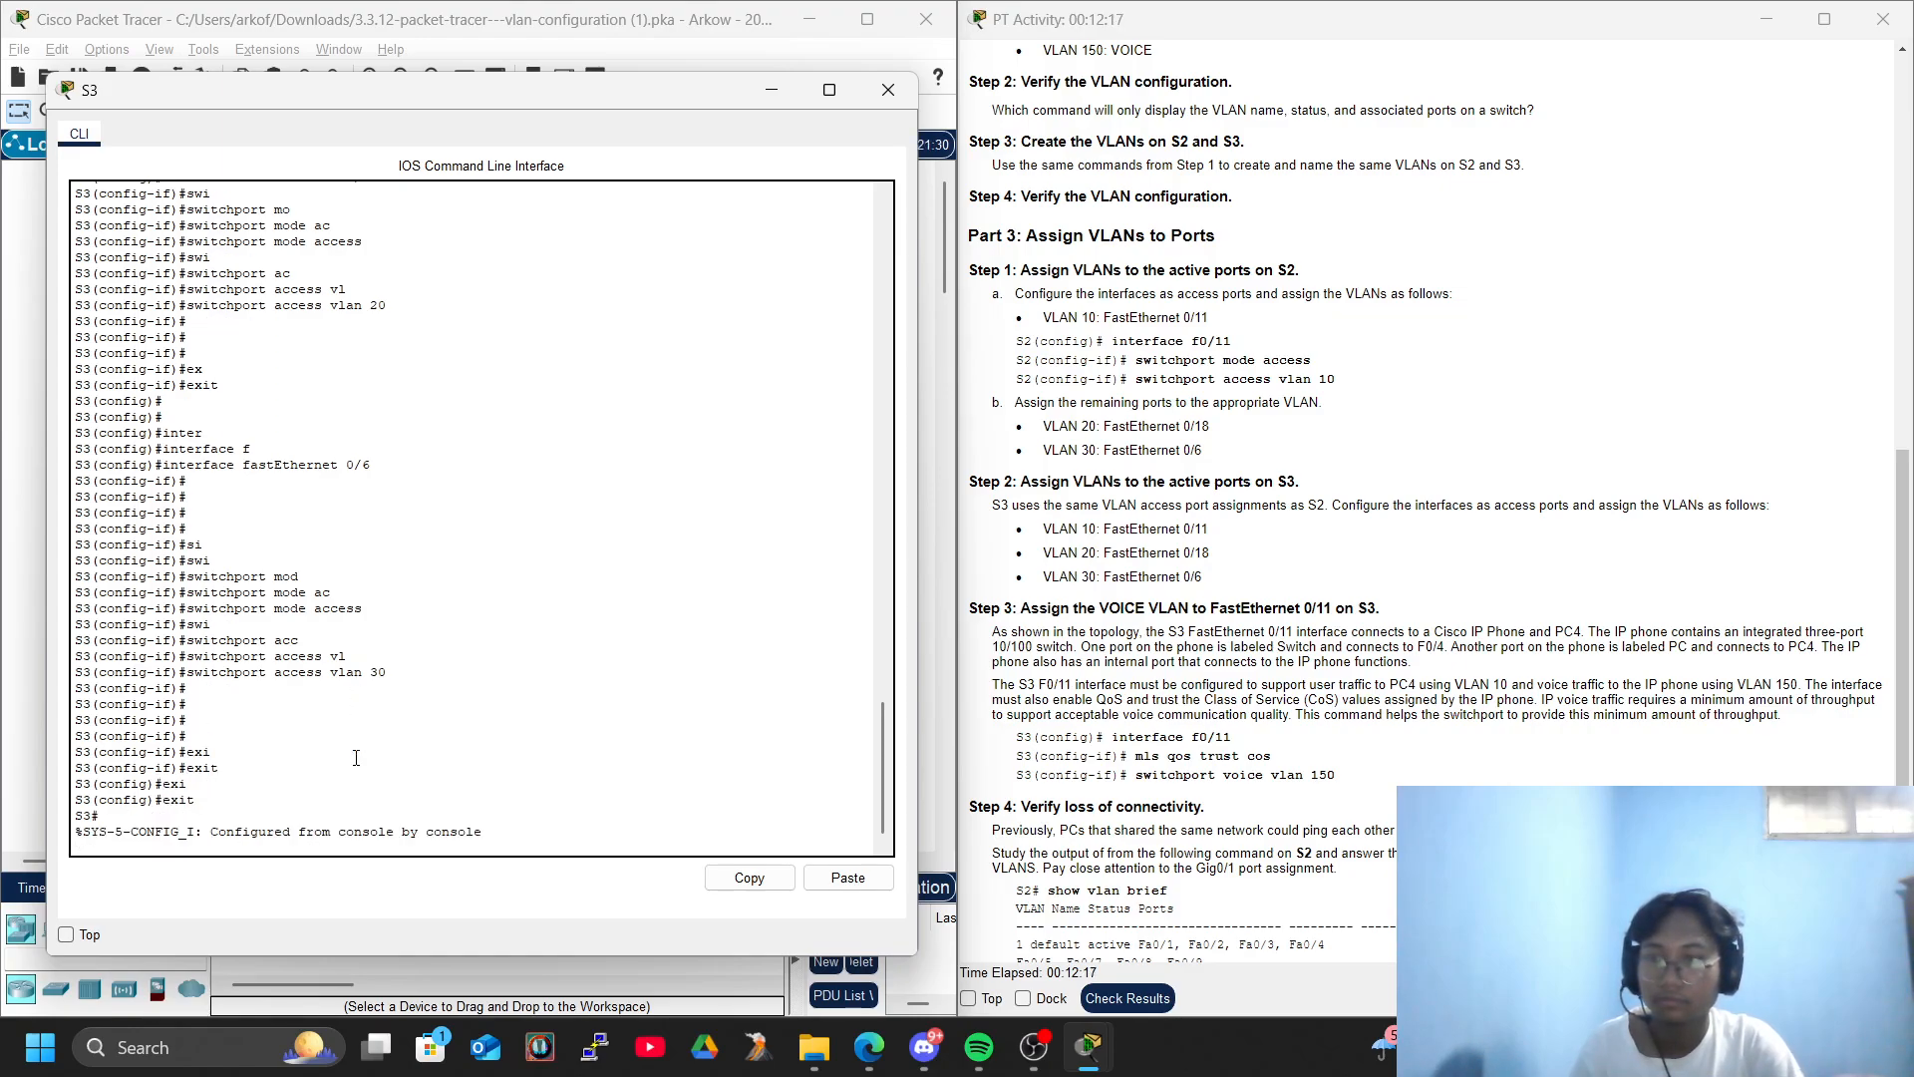
- Run show vlan brief on S3 to verify the VLAN port assignments
key("Return")
key("Return")
type("sho")
key("Tab")
type("vl")
key("Tab")
type("br")
key("Tab")
key("Return")
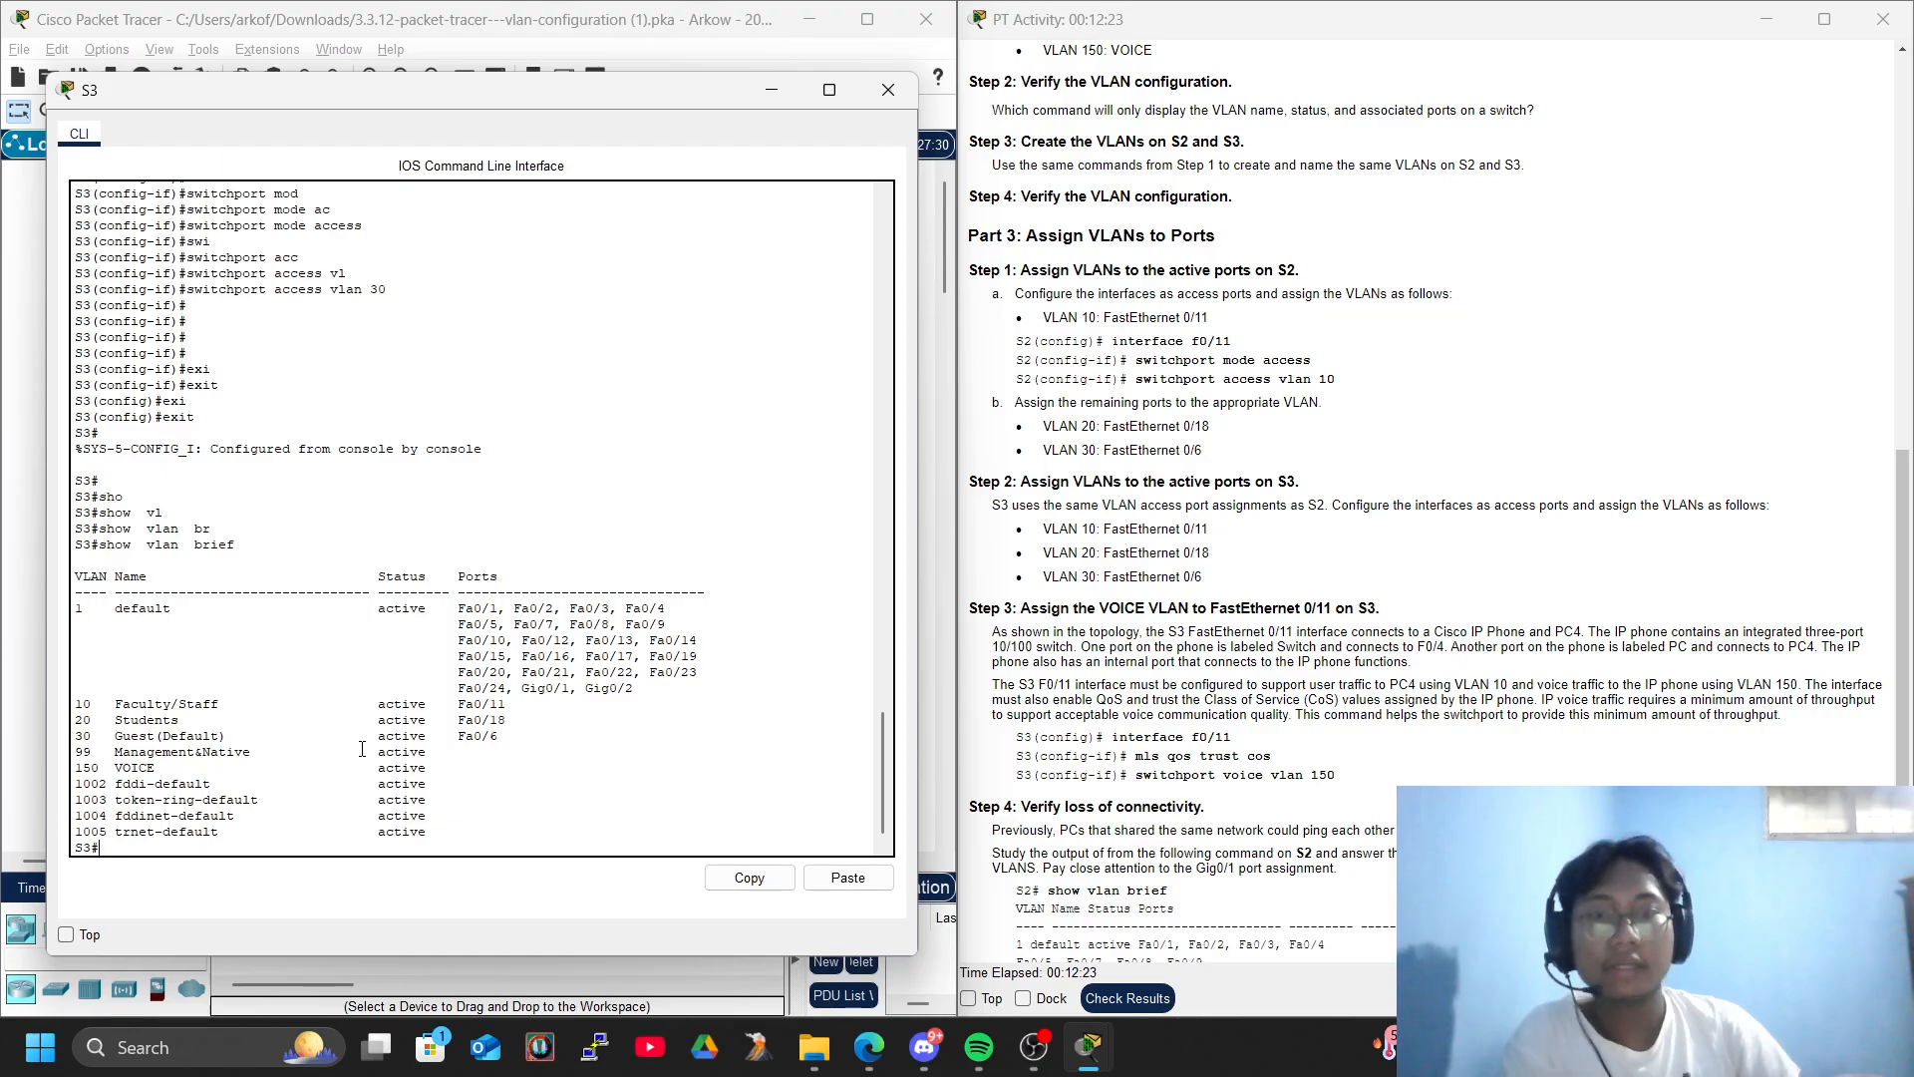
- Close the S3 window and fast-forward the simulation time
left_click(888, 89)
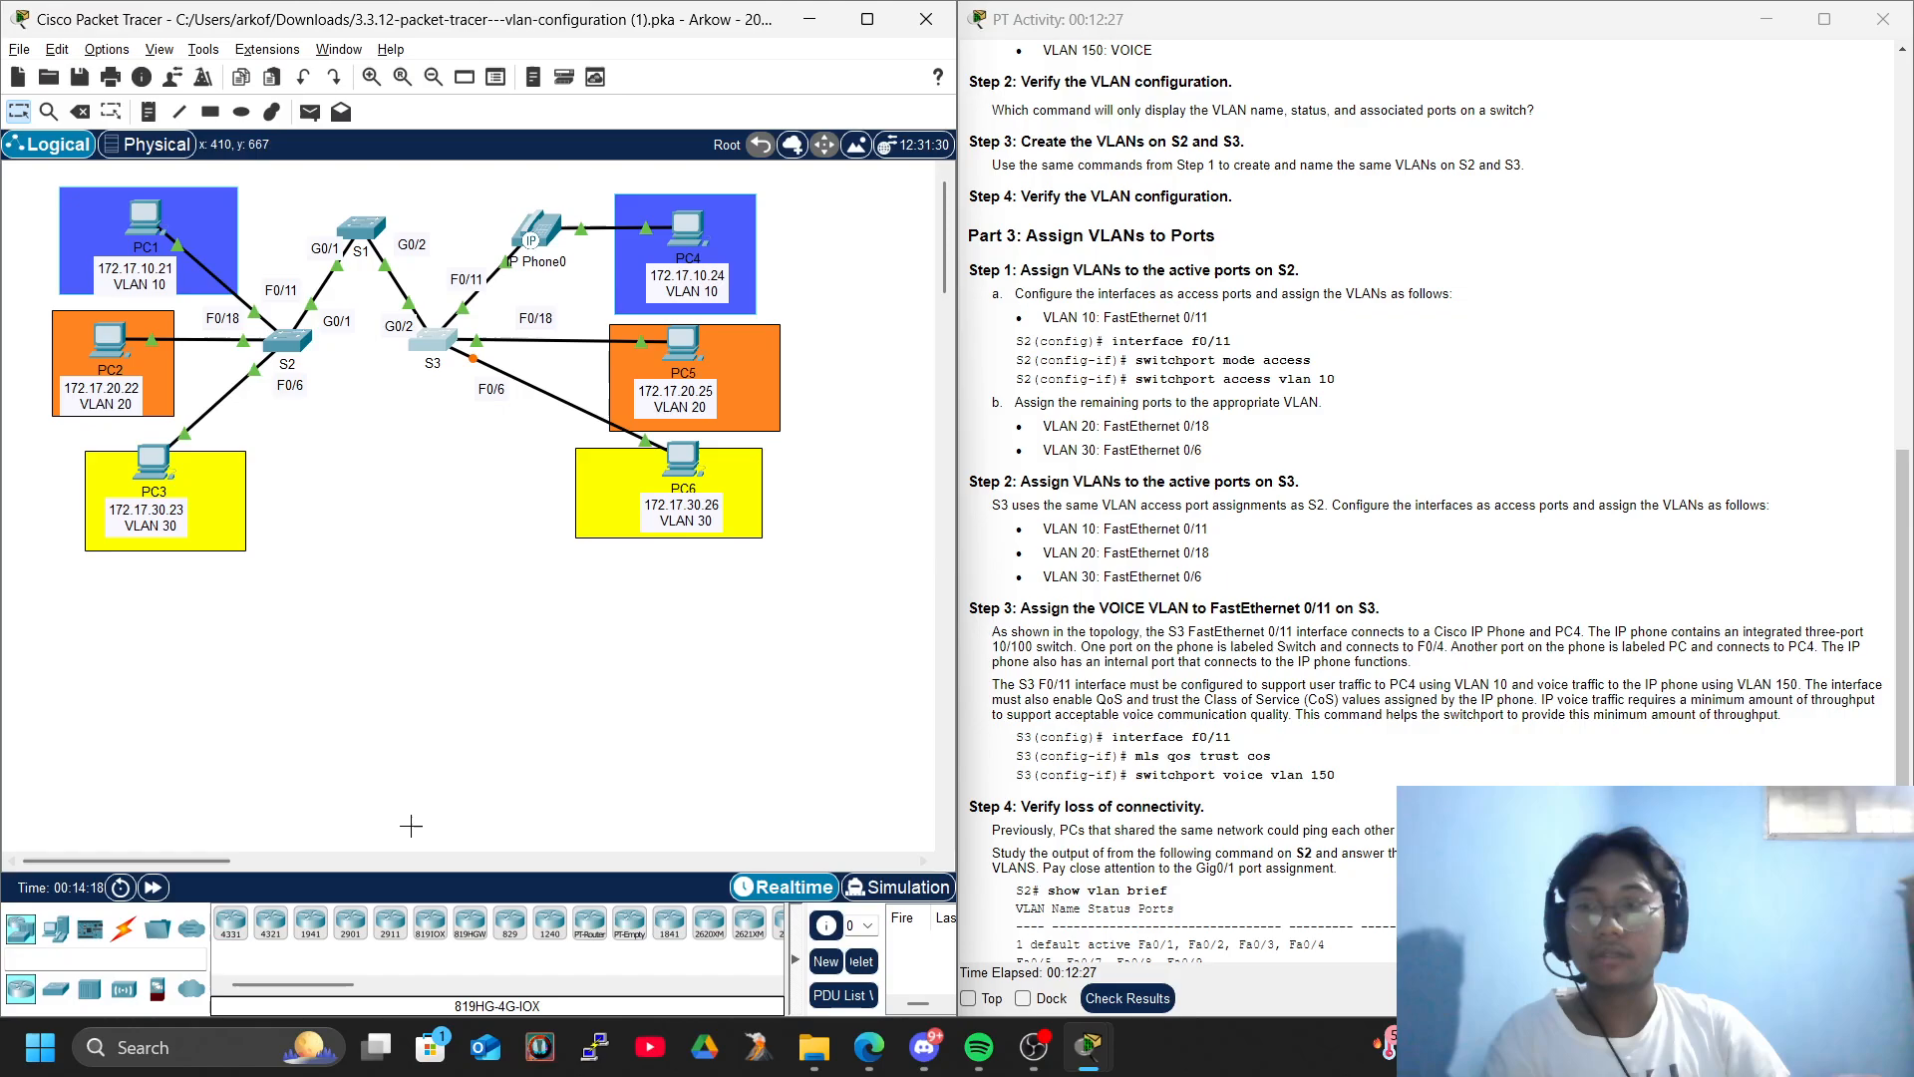
left_click(153, 888)
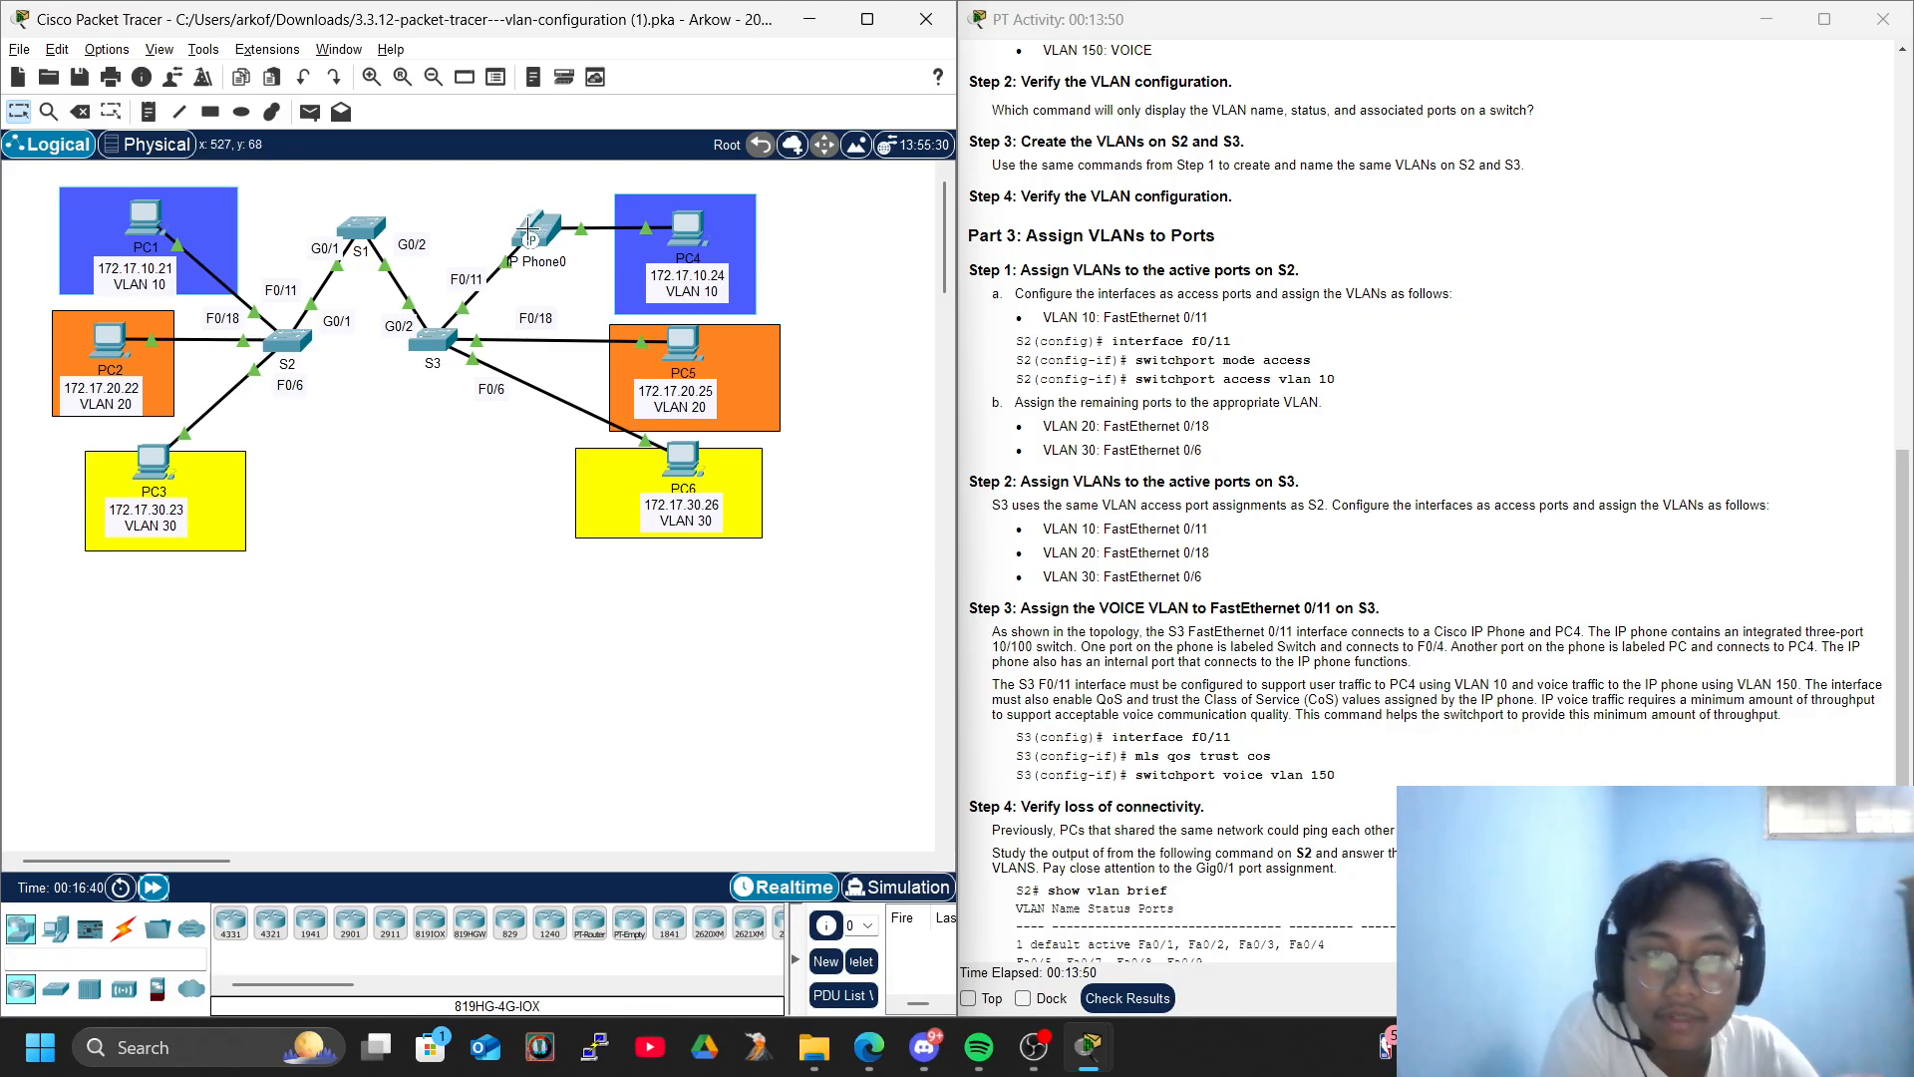
- Reopen the command line of S3 and enter global configuration mode with configure terminal
mouse_move(531, 232)
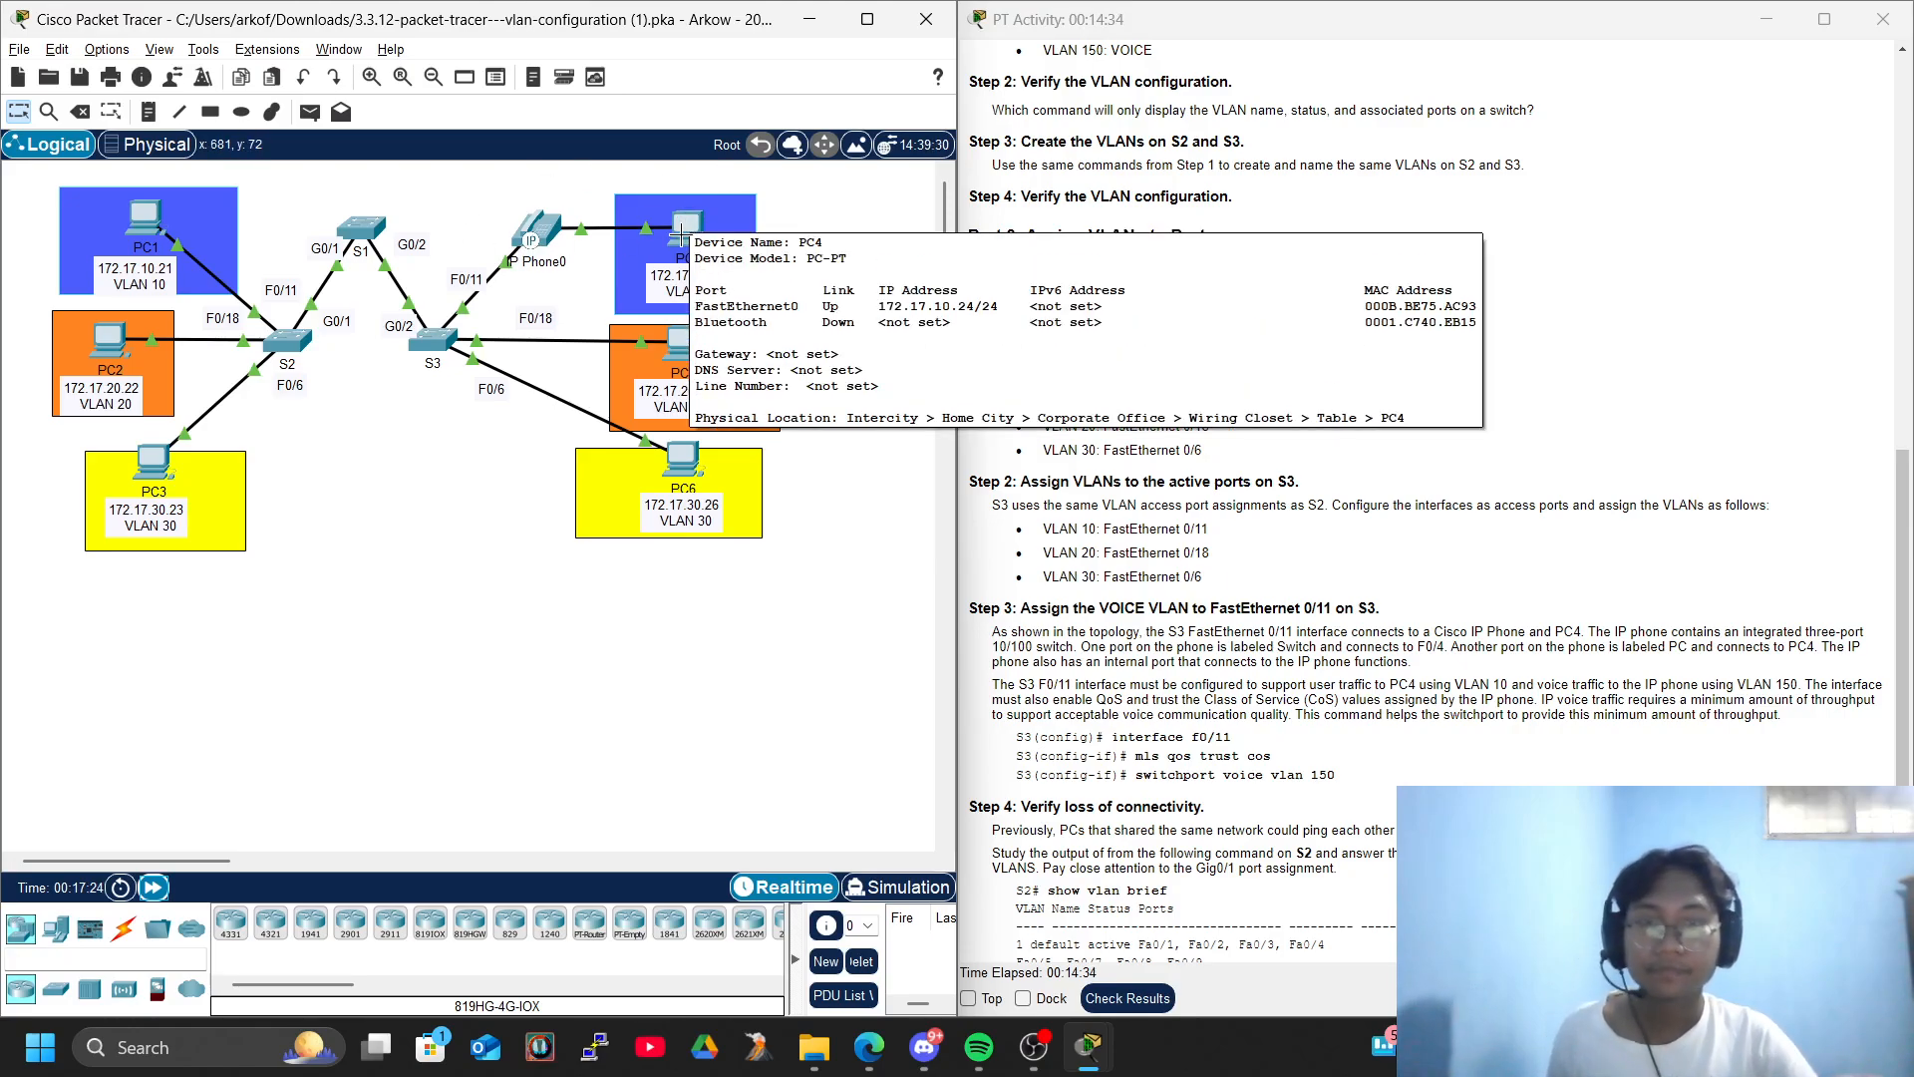
left_click(428, 342)
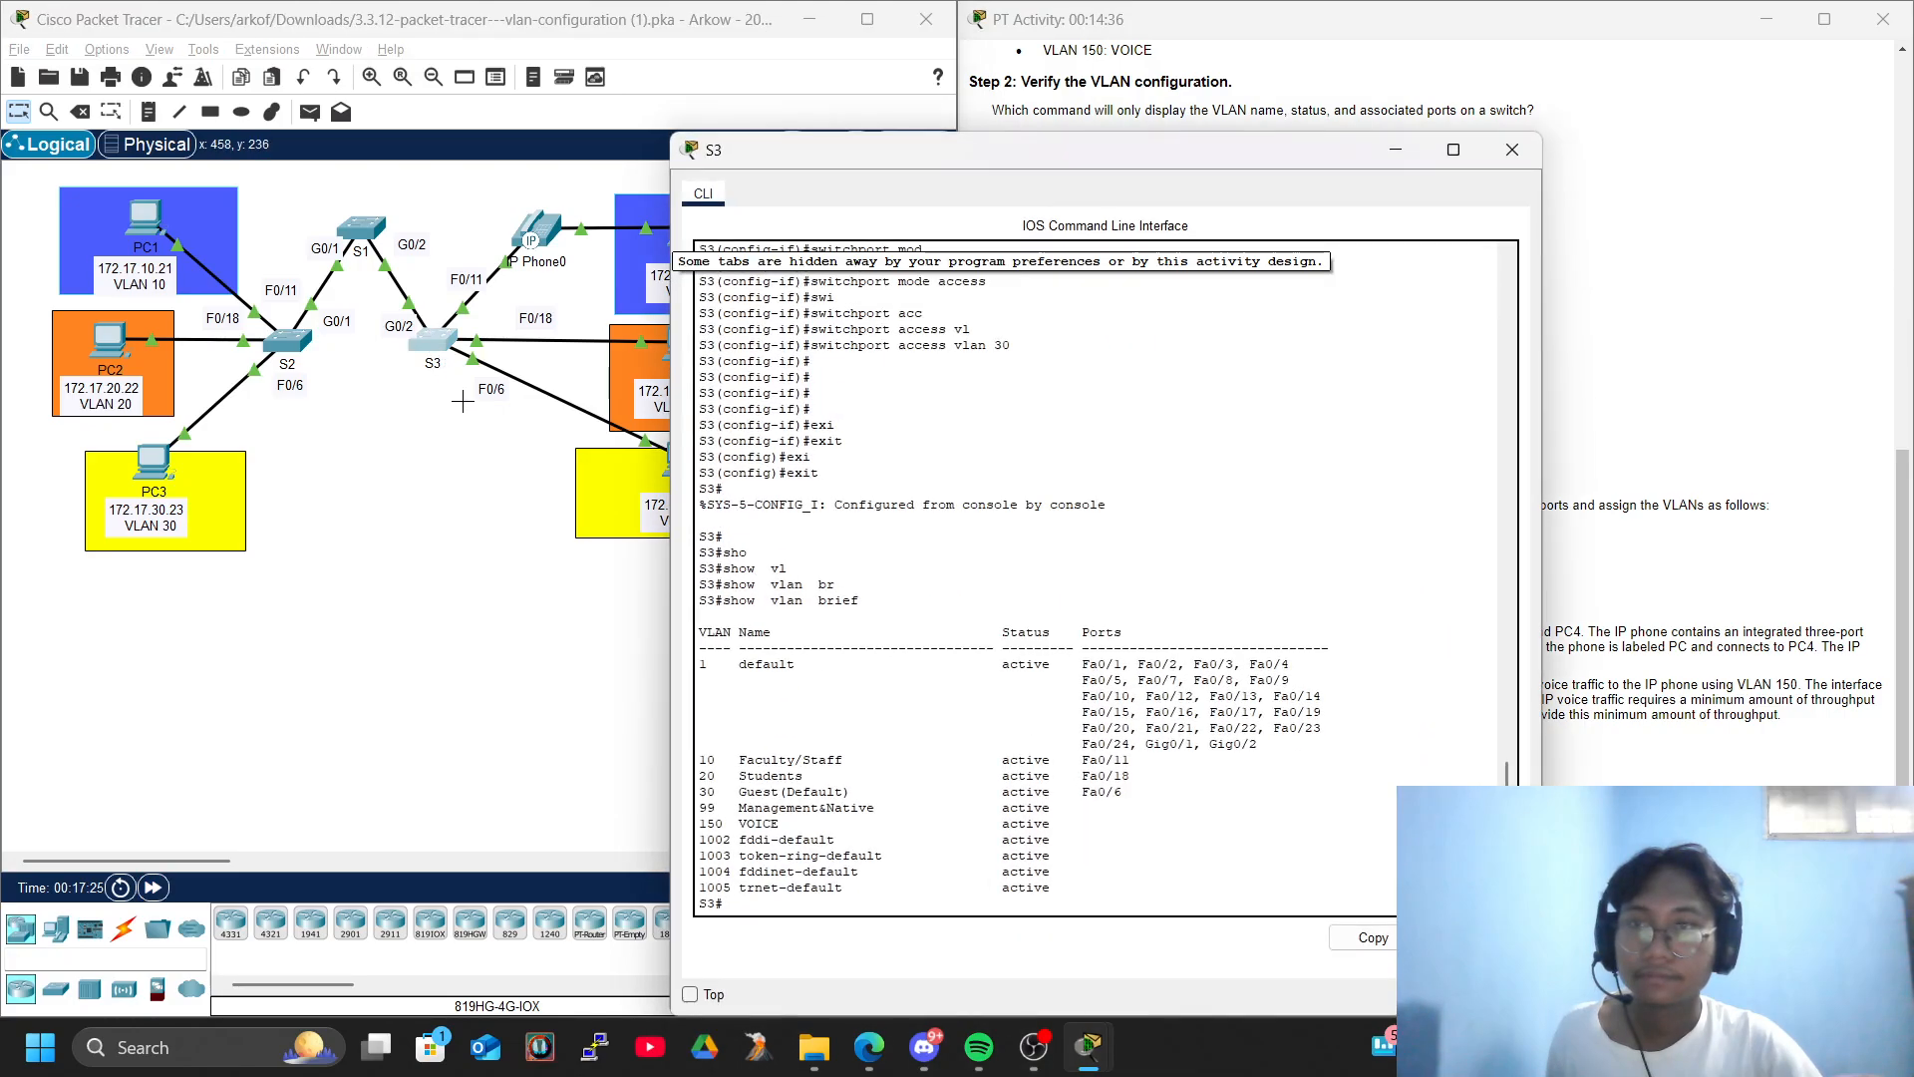
key("Return")
key("Return")
key("Return")
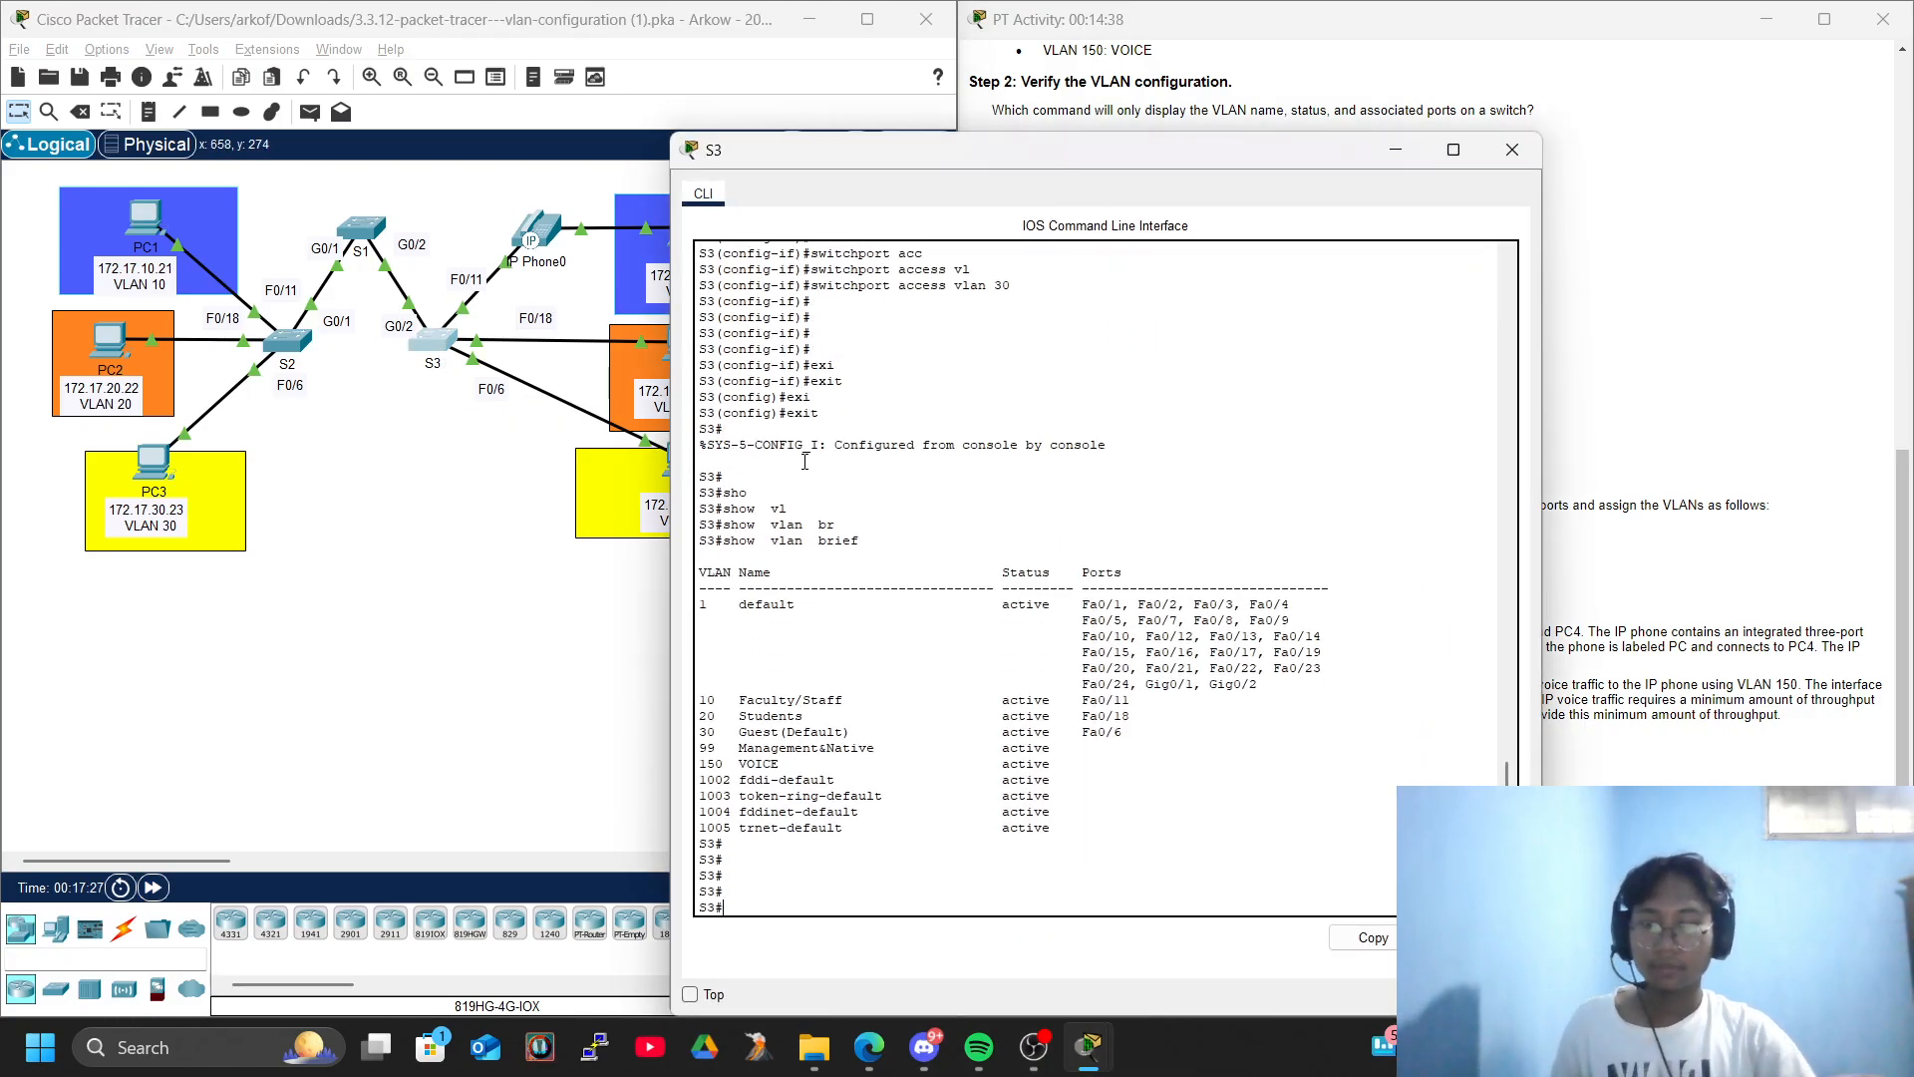
type("conf")
key("Tab")
type("ter")
key("Tab")
key("Return")
key("Return")
key("Return")
key("Return")
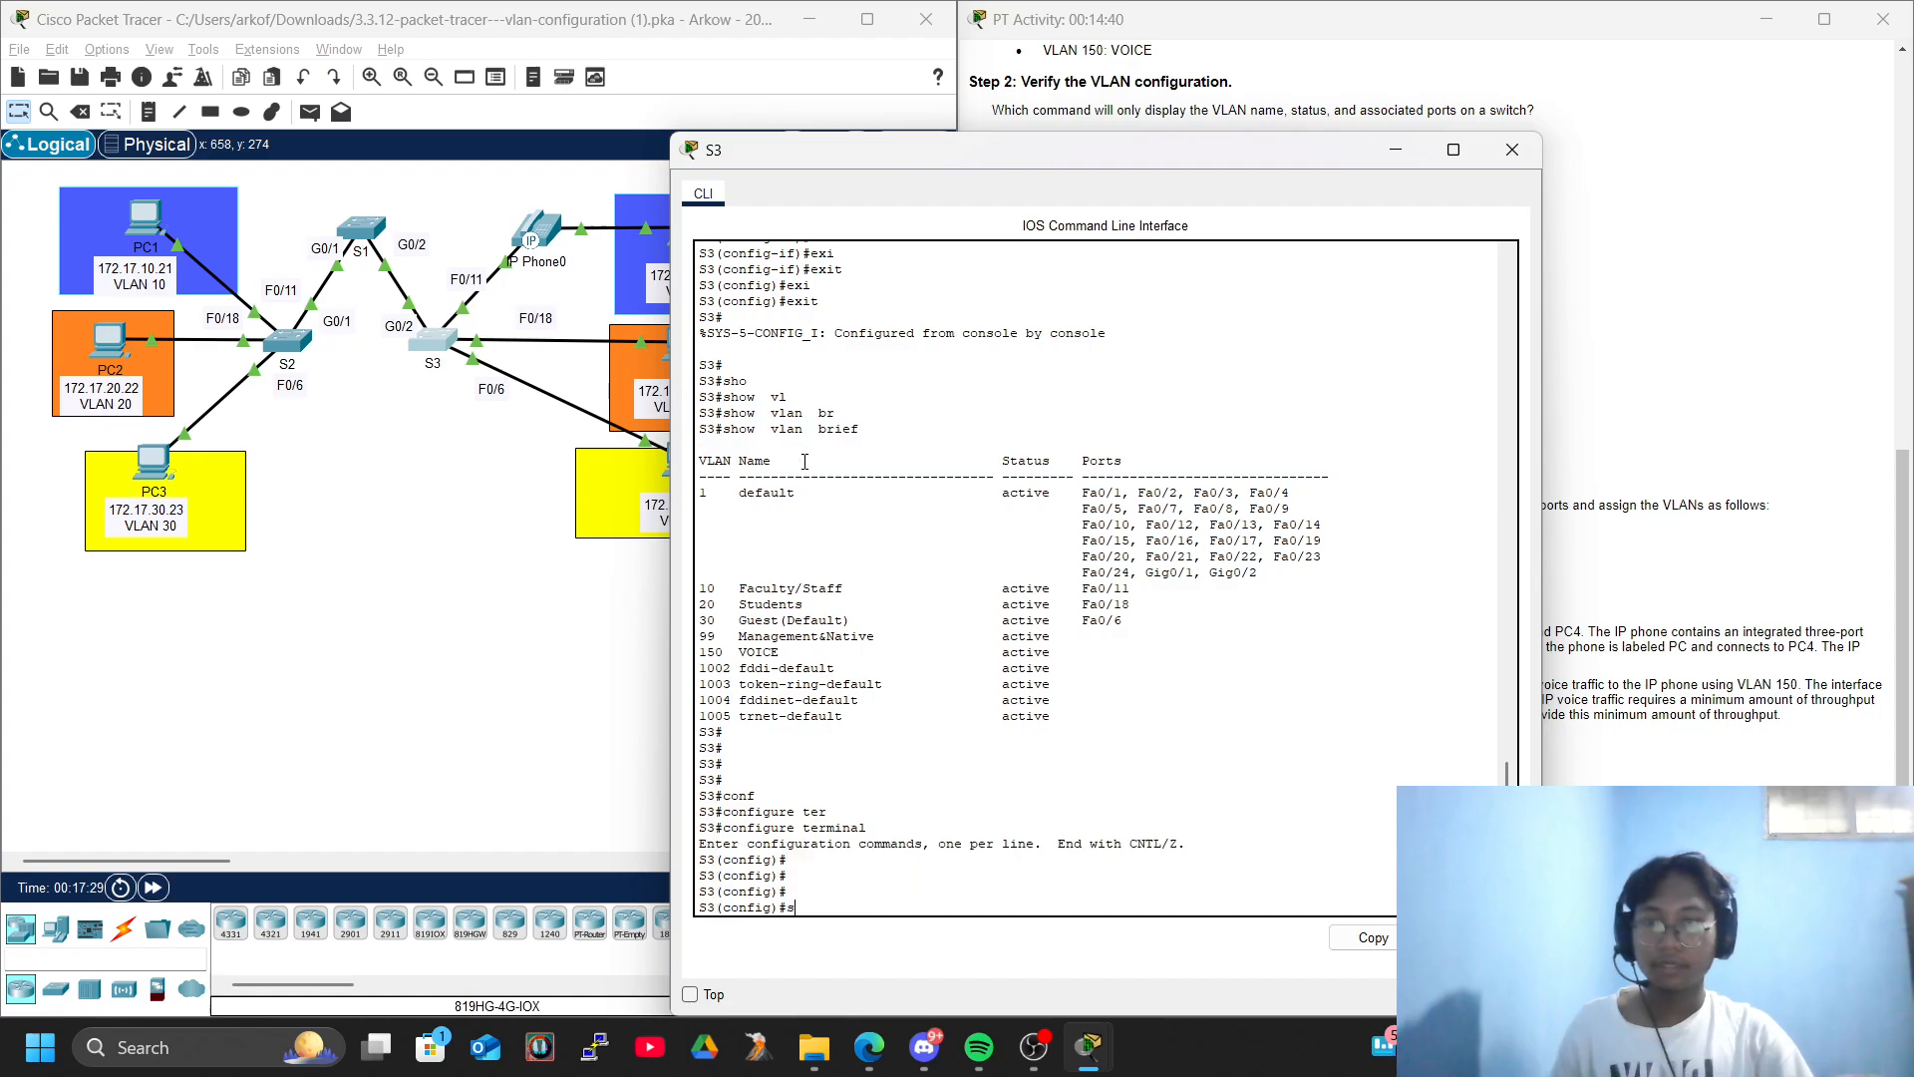
- Enter interface FastEthernet 0/11 on S3 for the voice VLAN configuration
type("inter")
key("Tab")
type("gf")
key("Tab")
key("BackSpace")
key("Tab")
key("BackSpace")
key("BackSpace")
key("BackSpace")
key("BackSpace")
key("BackSpace")
key("BackSpace")
key("BackSpace")
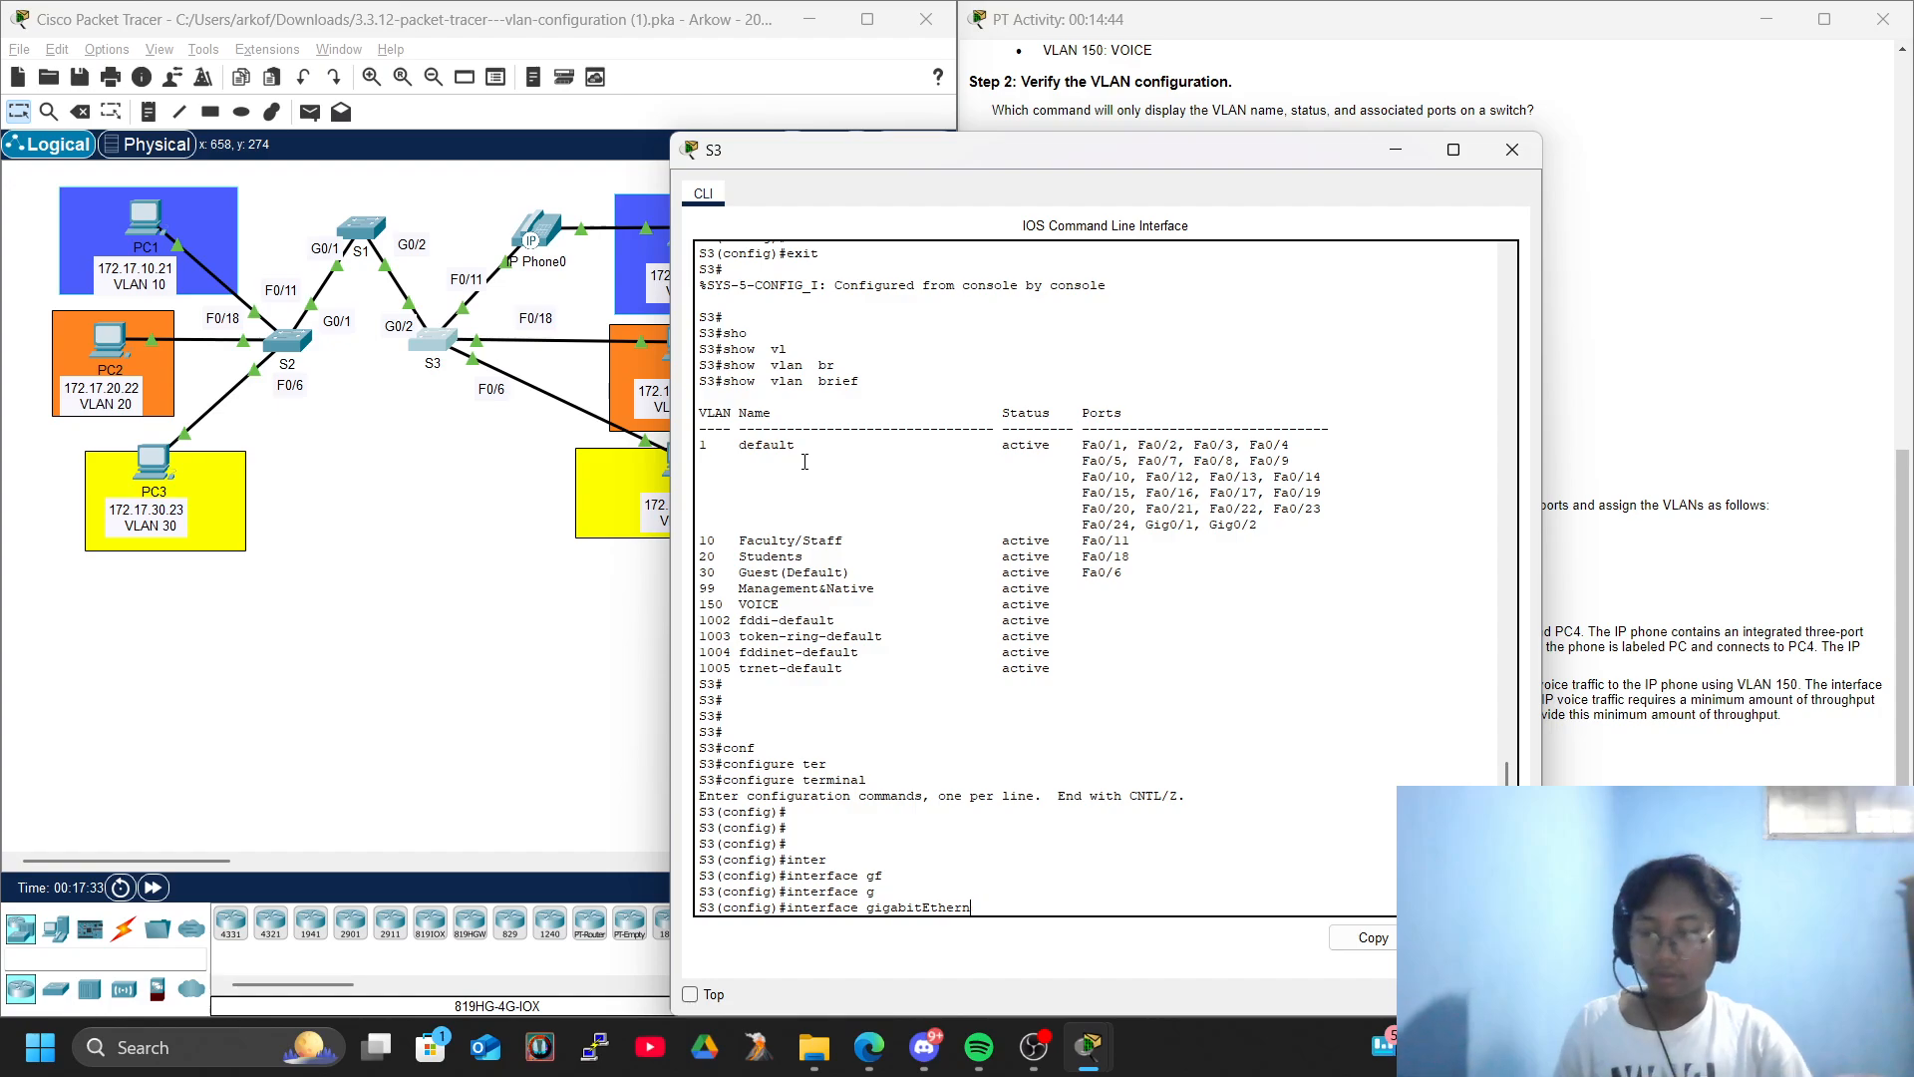
key("BackSpace")
key("BackSpace")
type("f")
key("Tab")
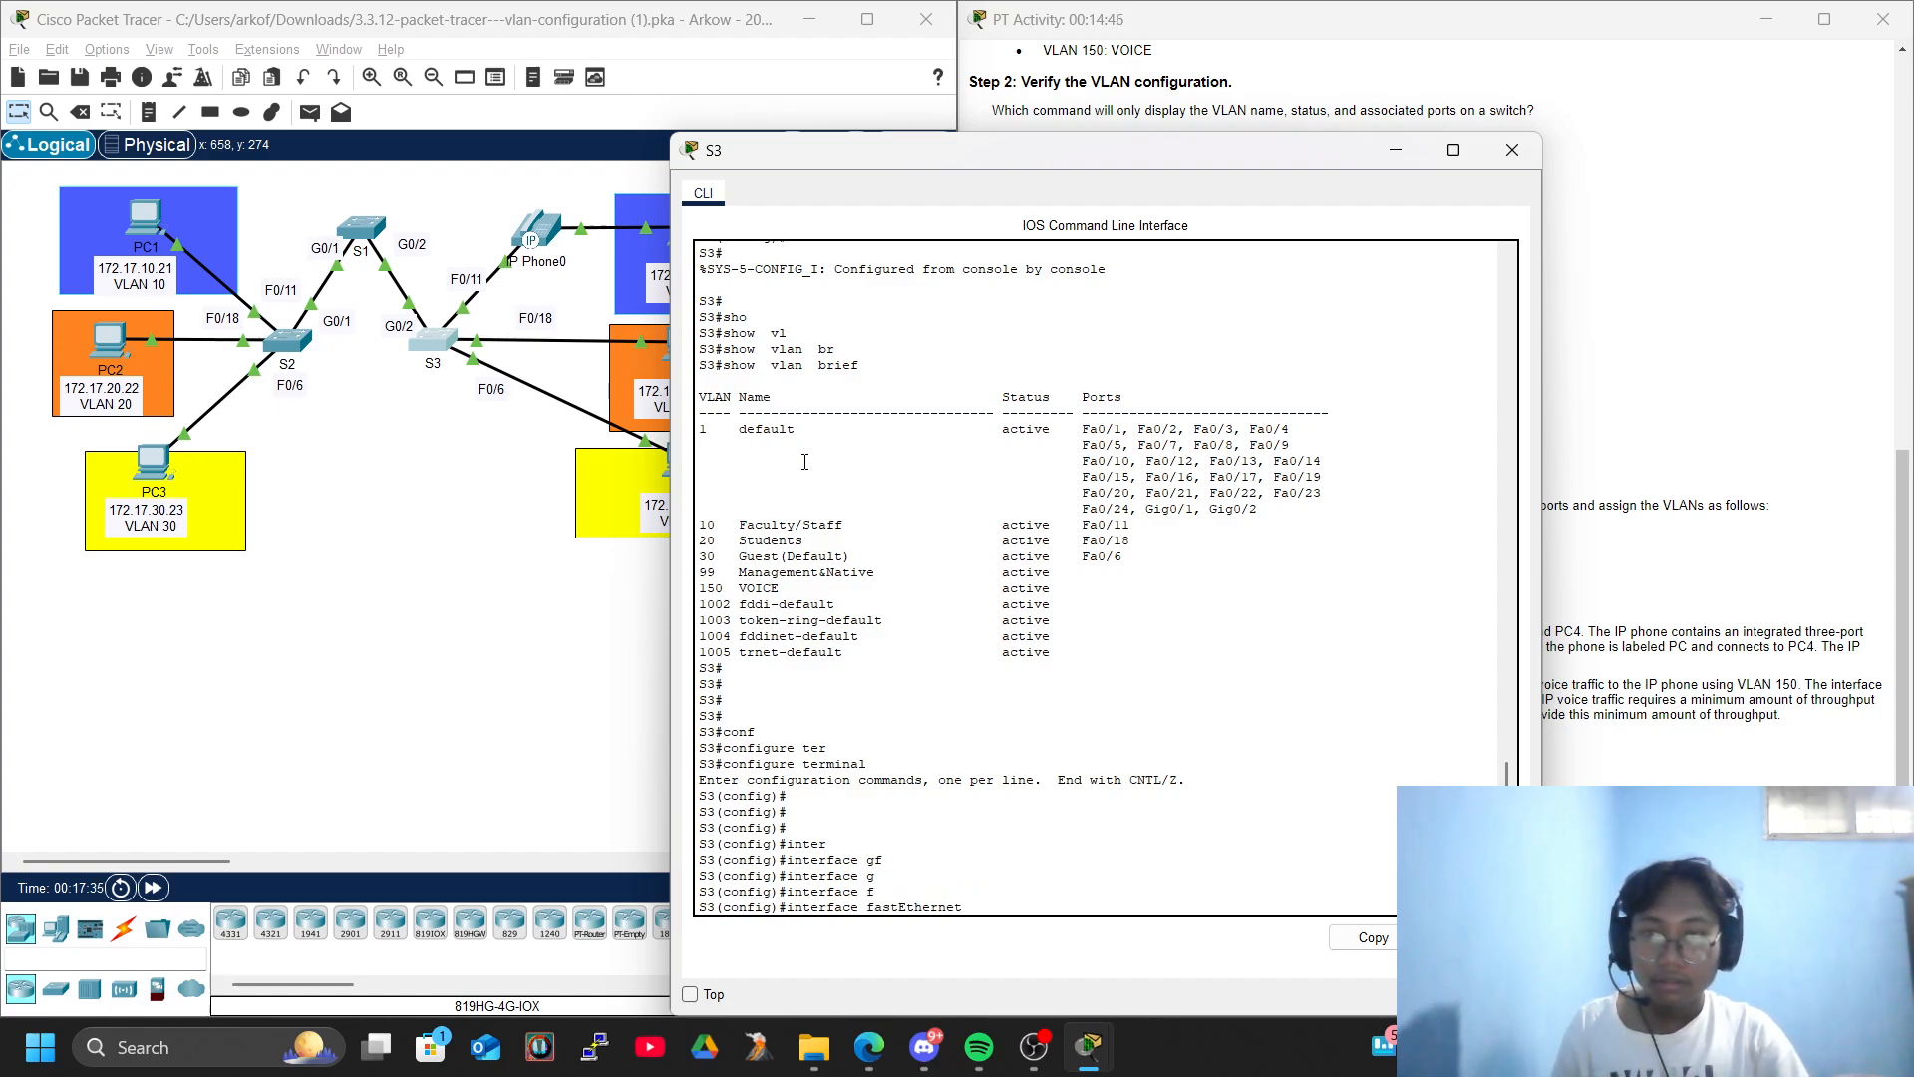
type("0/11")
key("Return")
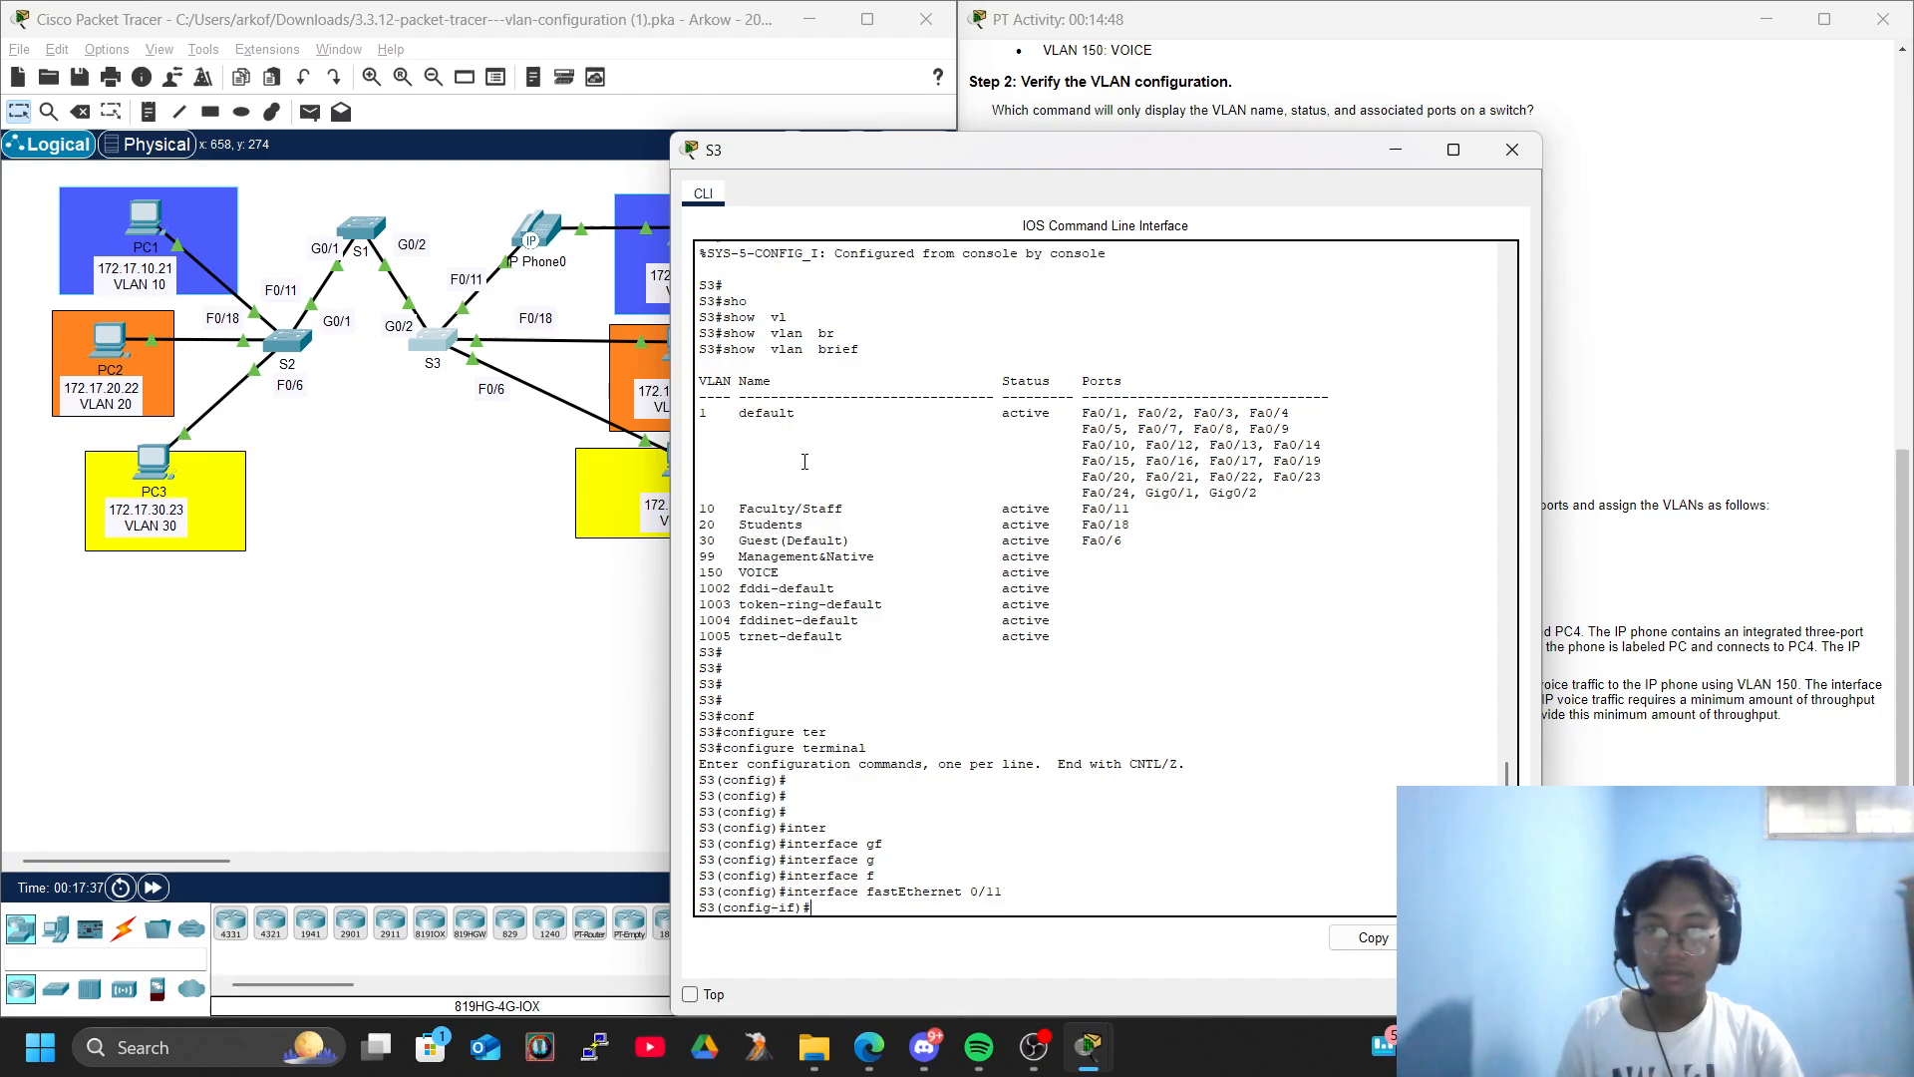
- Enable CoS trust on S3's FastEthernet 0/11 with mls qos trust cos, keeping the activity instructions in view
left_click_drag(1186, 149, 567, 79)
type("ml")
key("Tab")
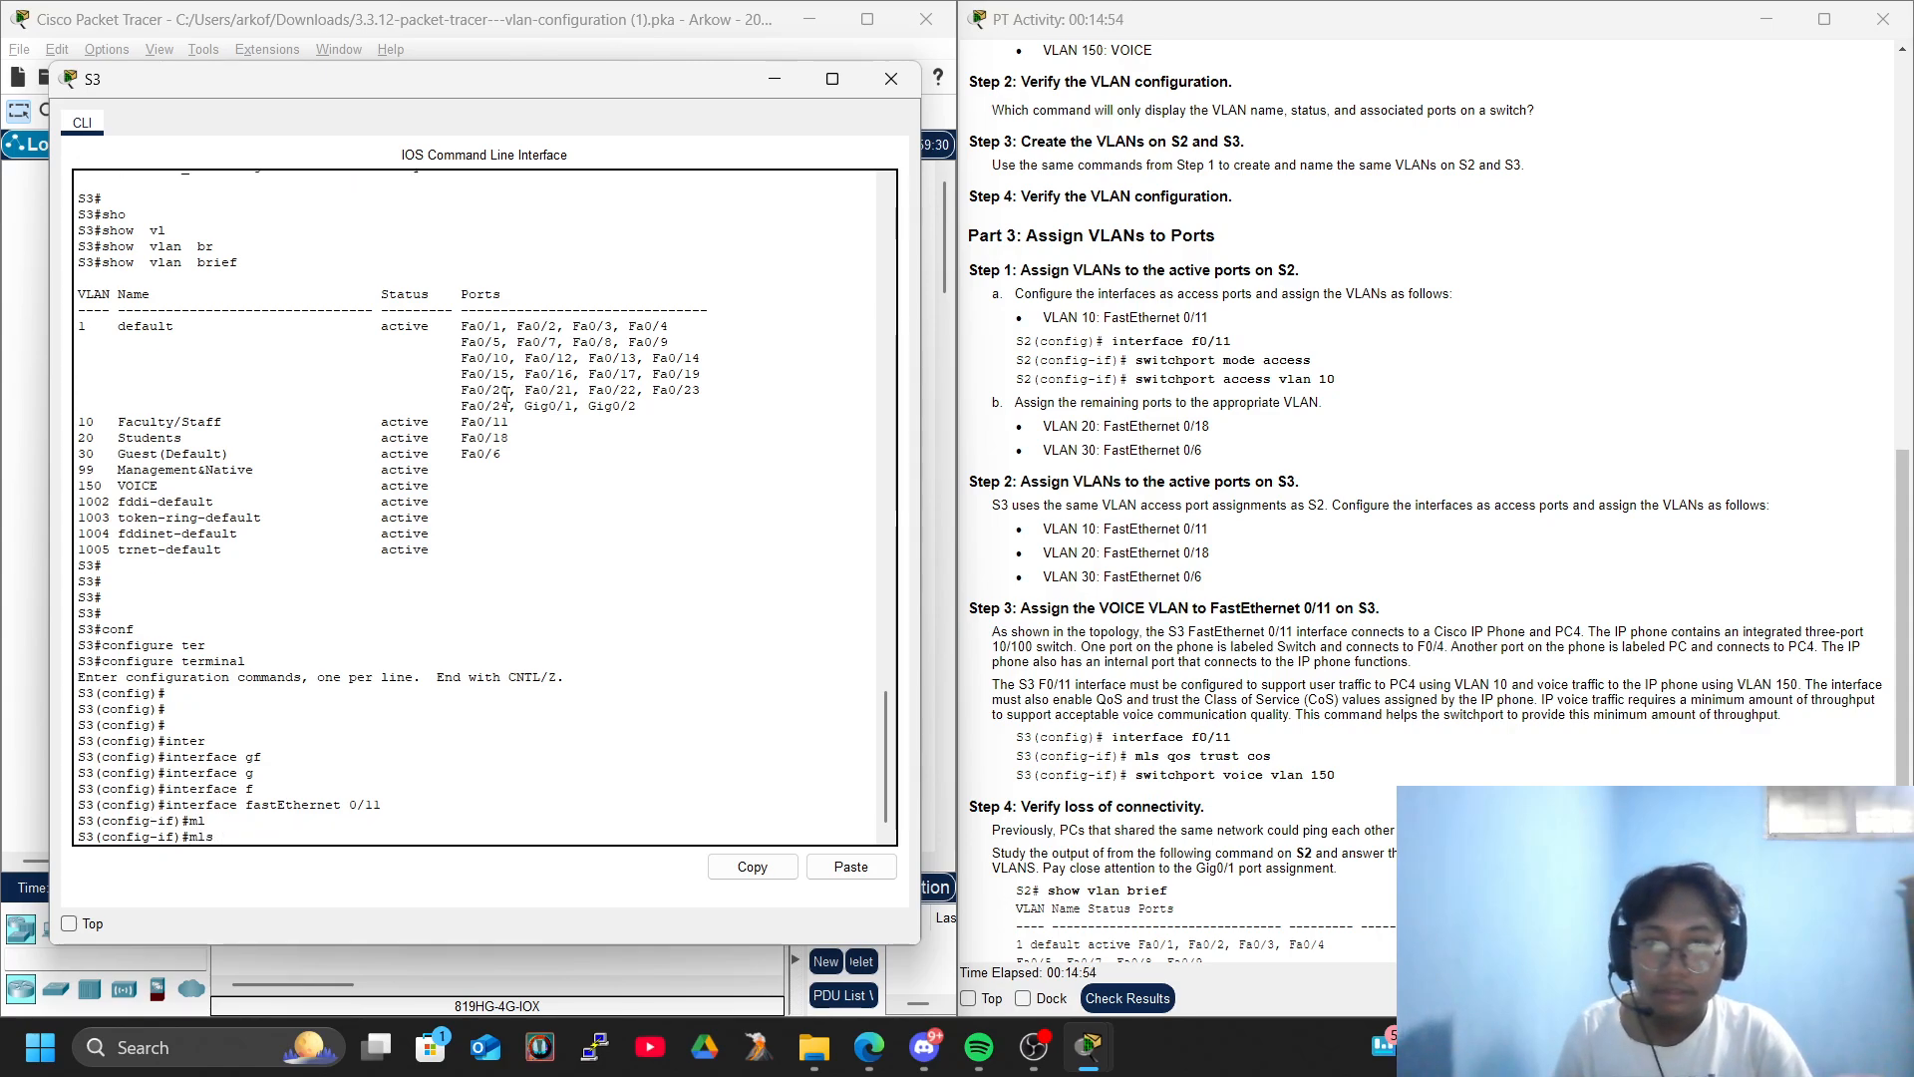
type("qos t")
key("Tab")
type("tr")
key("Tab")
type("co")
key("Tab")
key("Return")
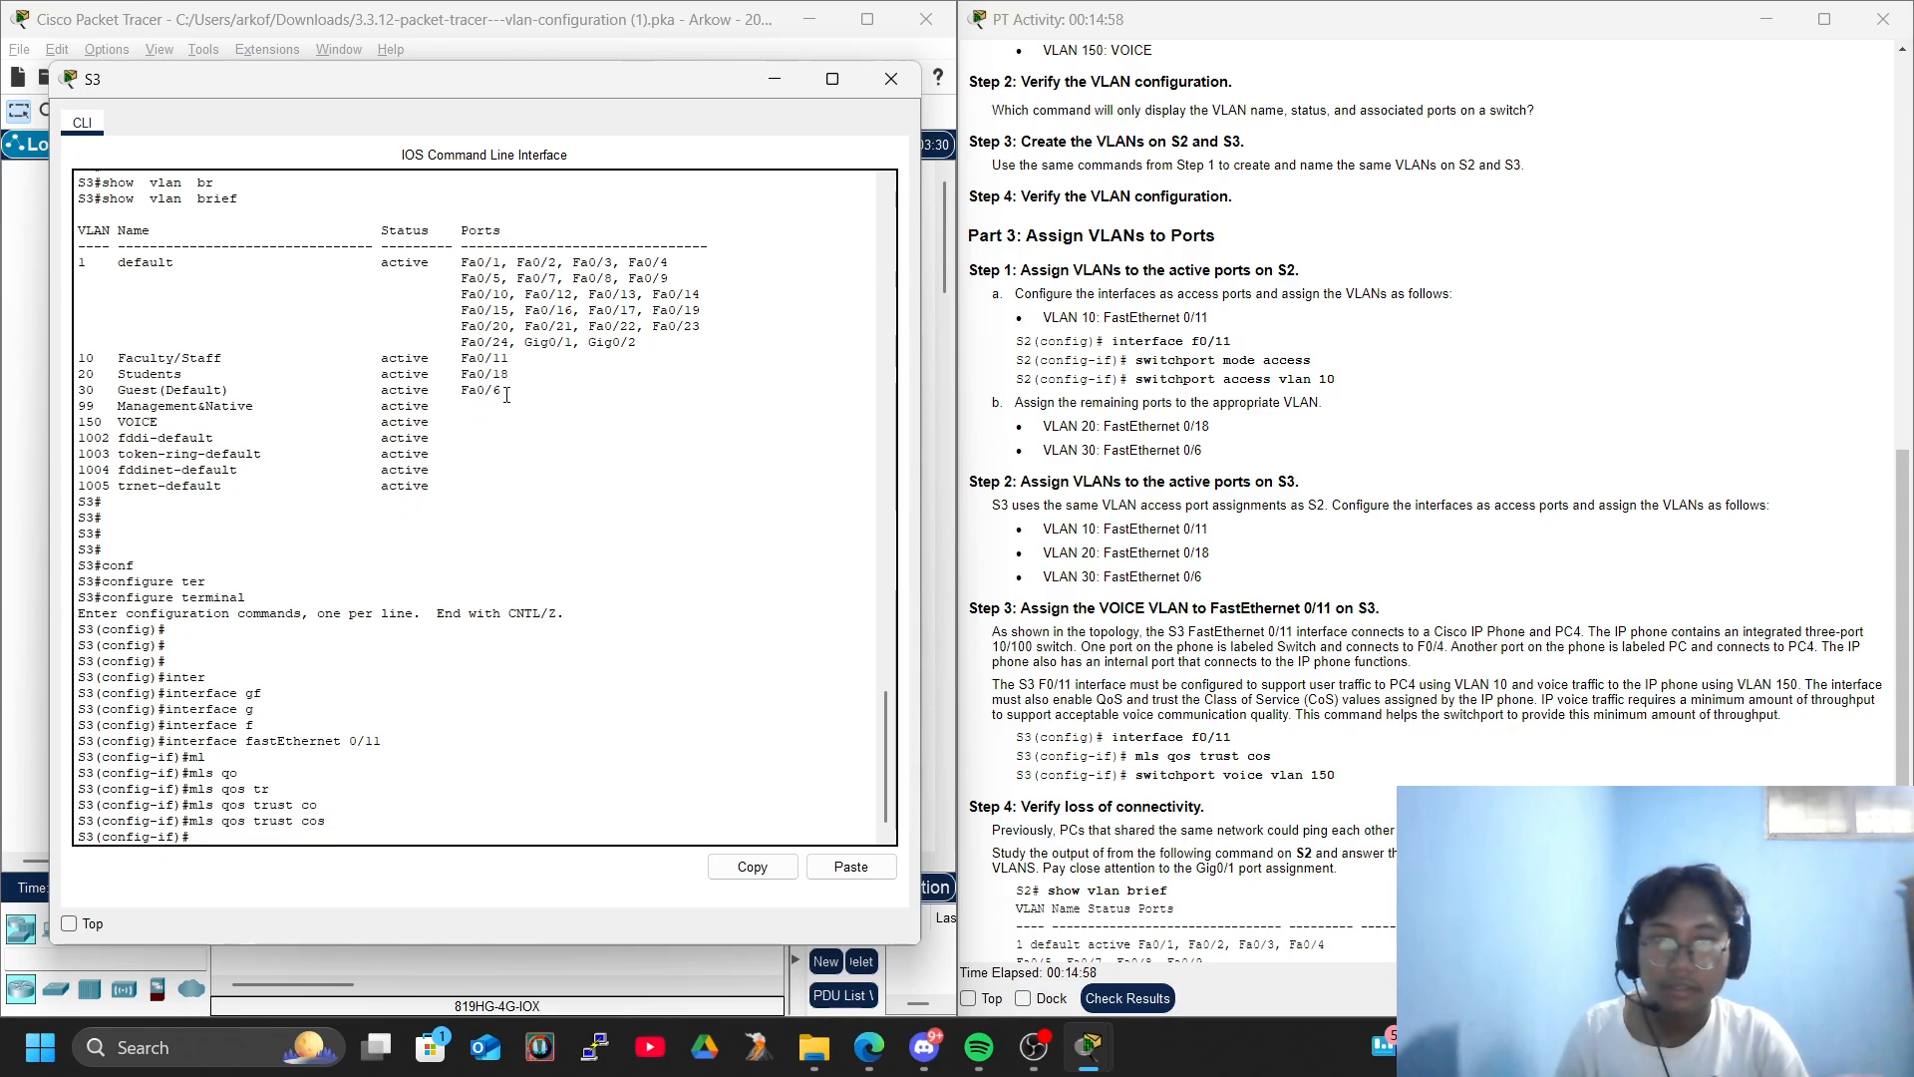
key("Return")
key("Return")
- Assign voice VLAN 150 to FastEthernet 0/11 on S3
type("swi")
key("Tab")
type("vo")
key("Tab")
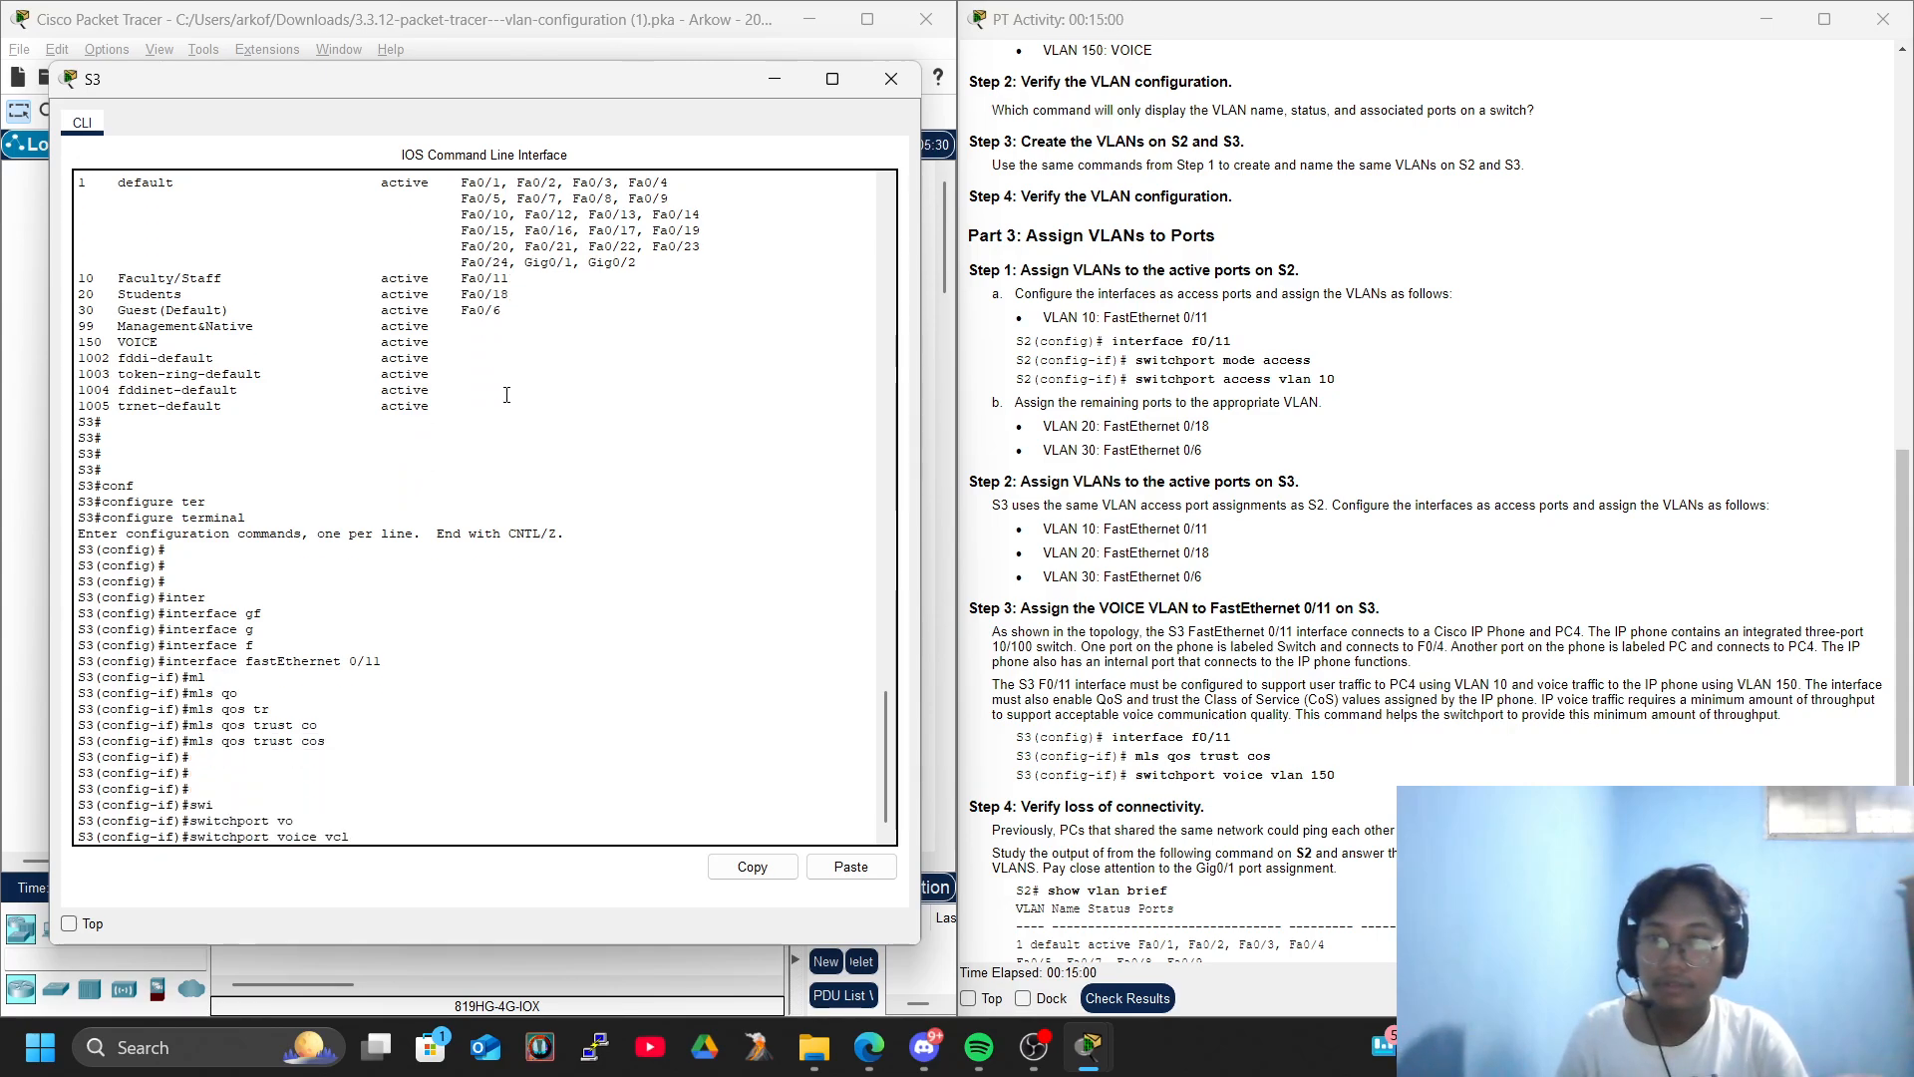
type("vl")
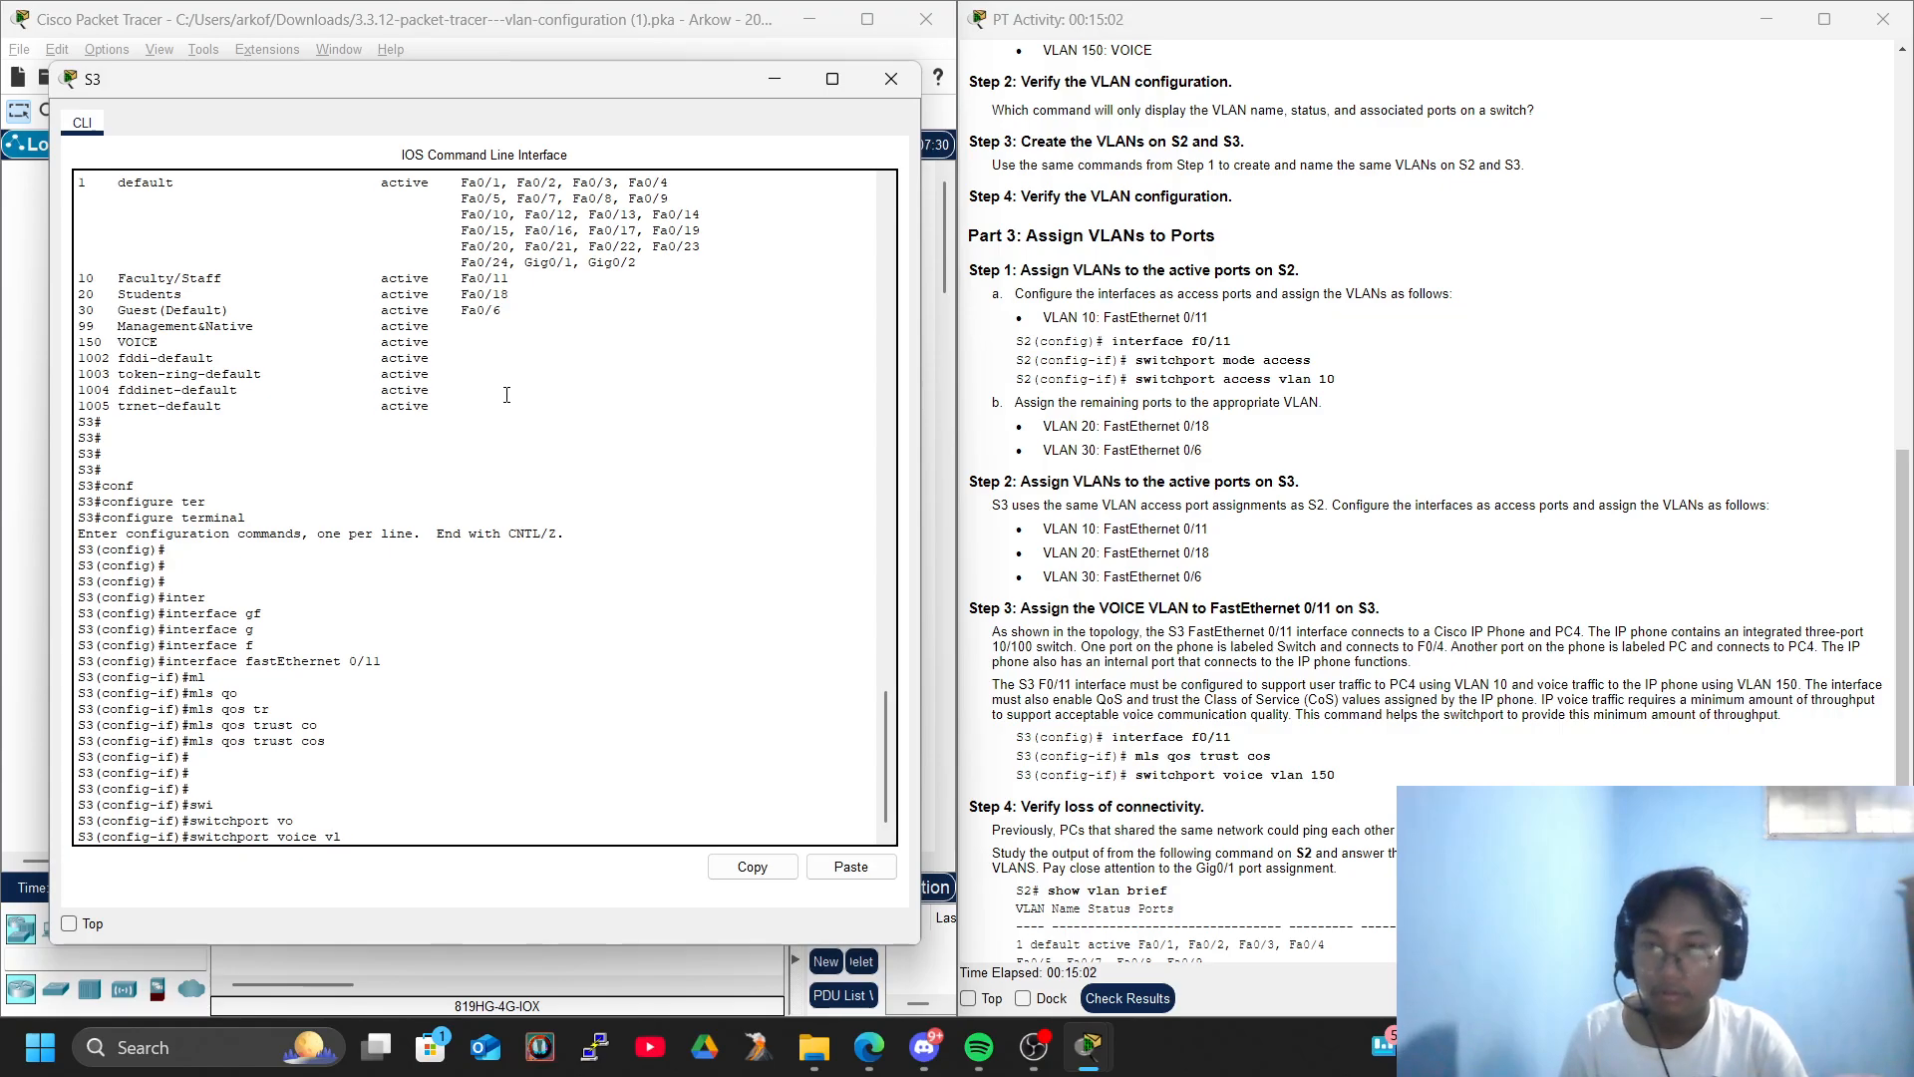
key("Tab")
type("150")
key("Return")
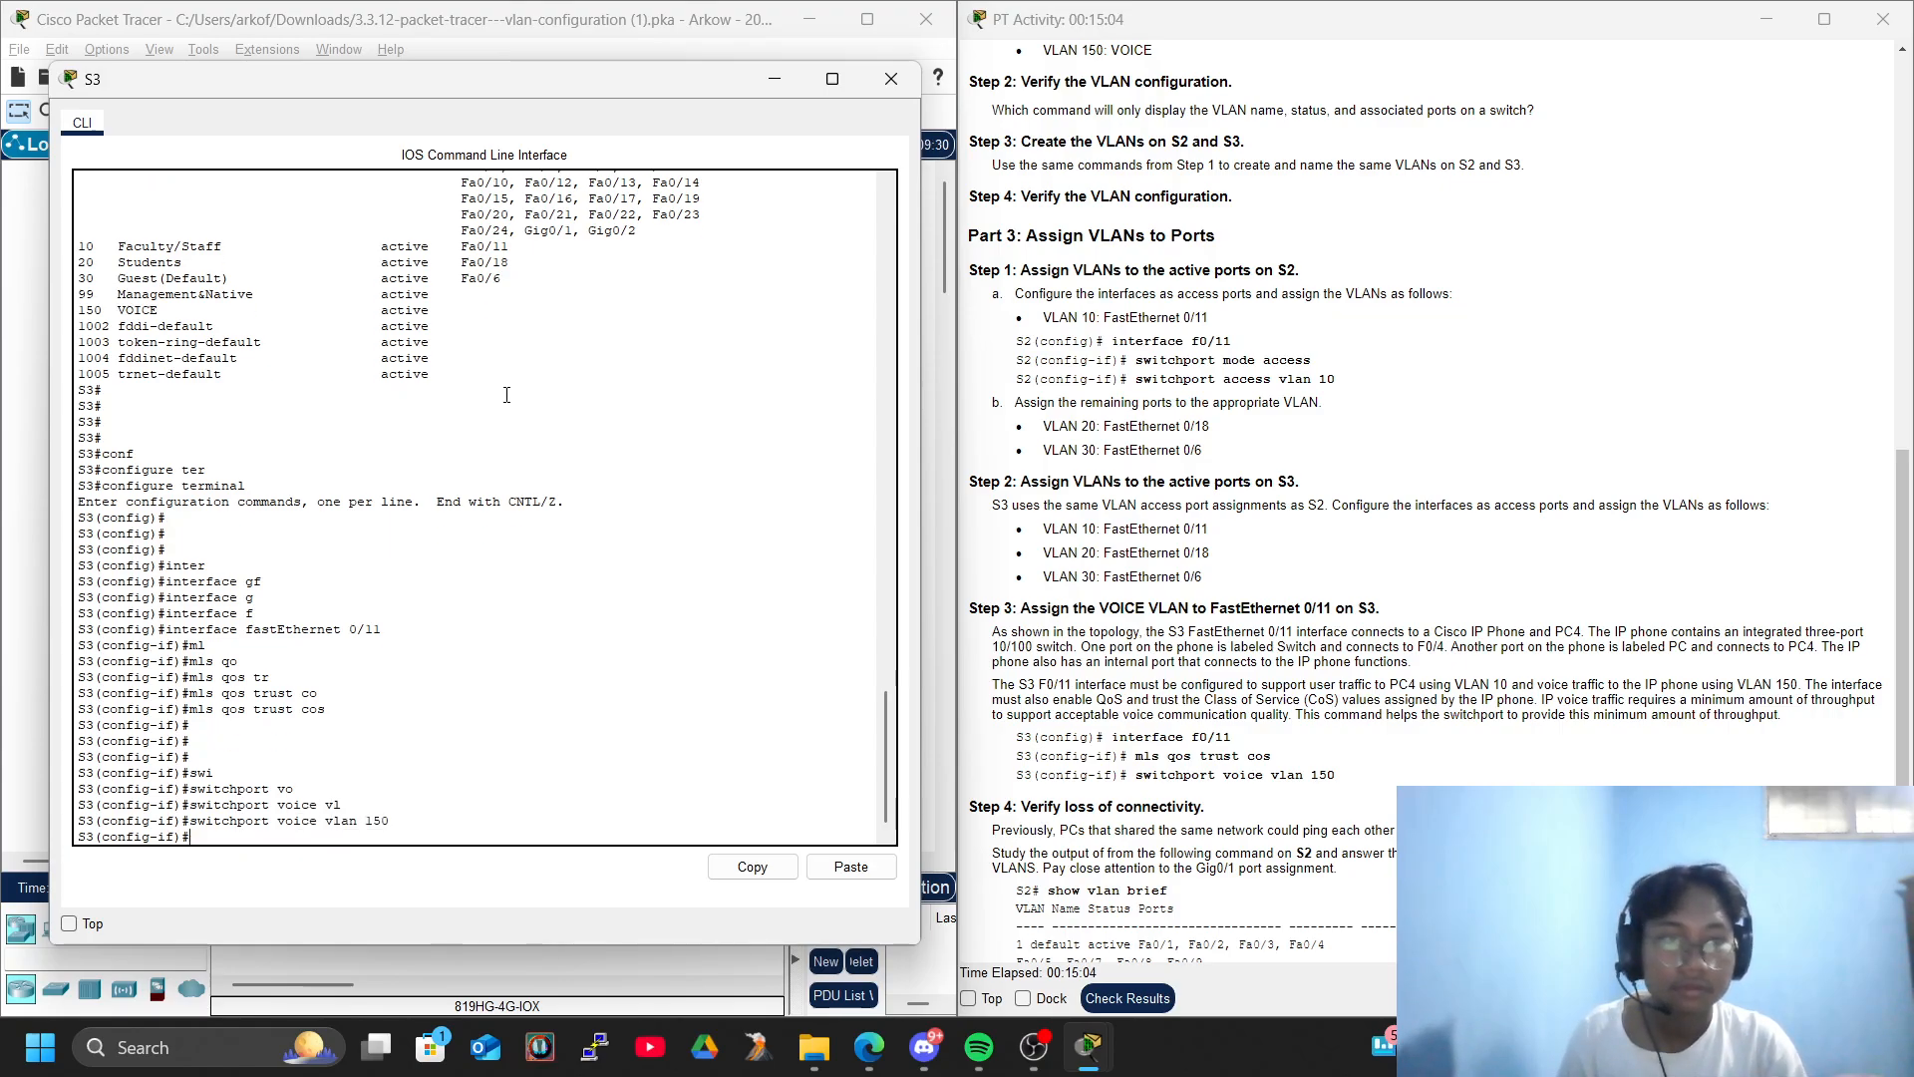
key("Return")
key("Return")
key("Return")
key("Return")
key("Return")
key("Return")
key("Return")
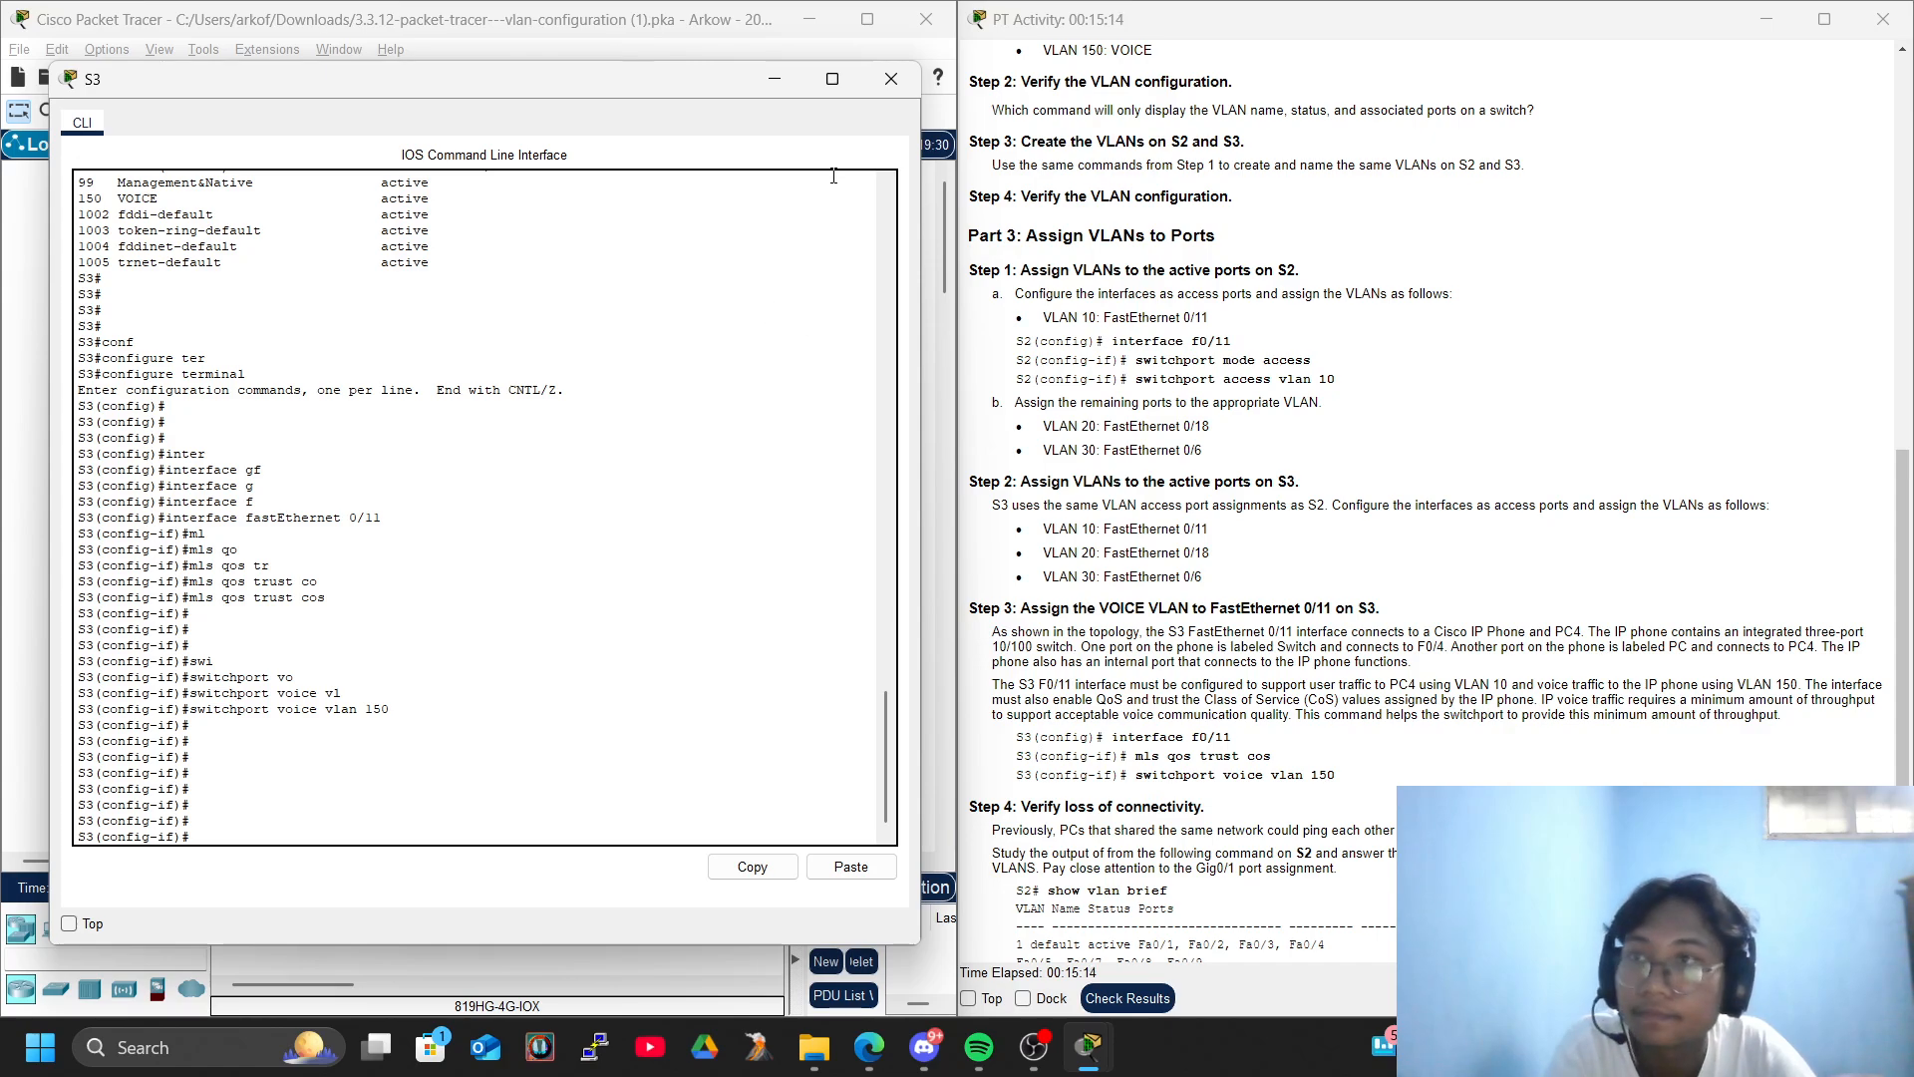
- Close the S3 window and fast-forward the simulation time in the topology workspace
left_click(891, 79)
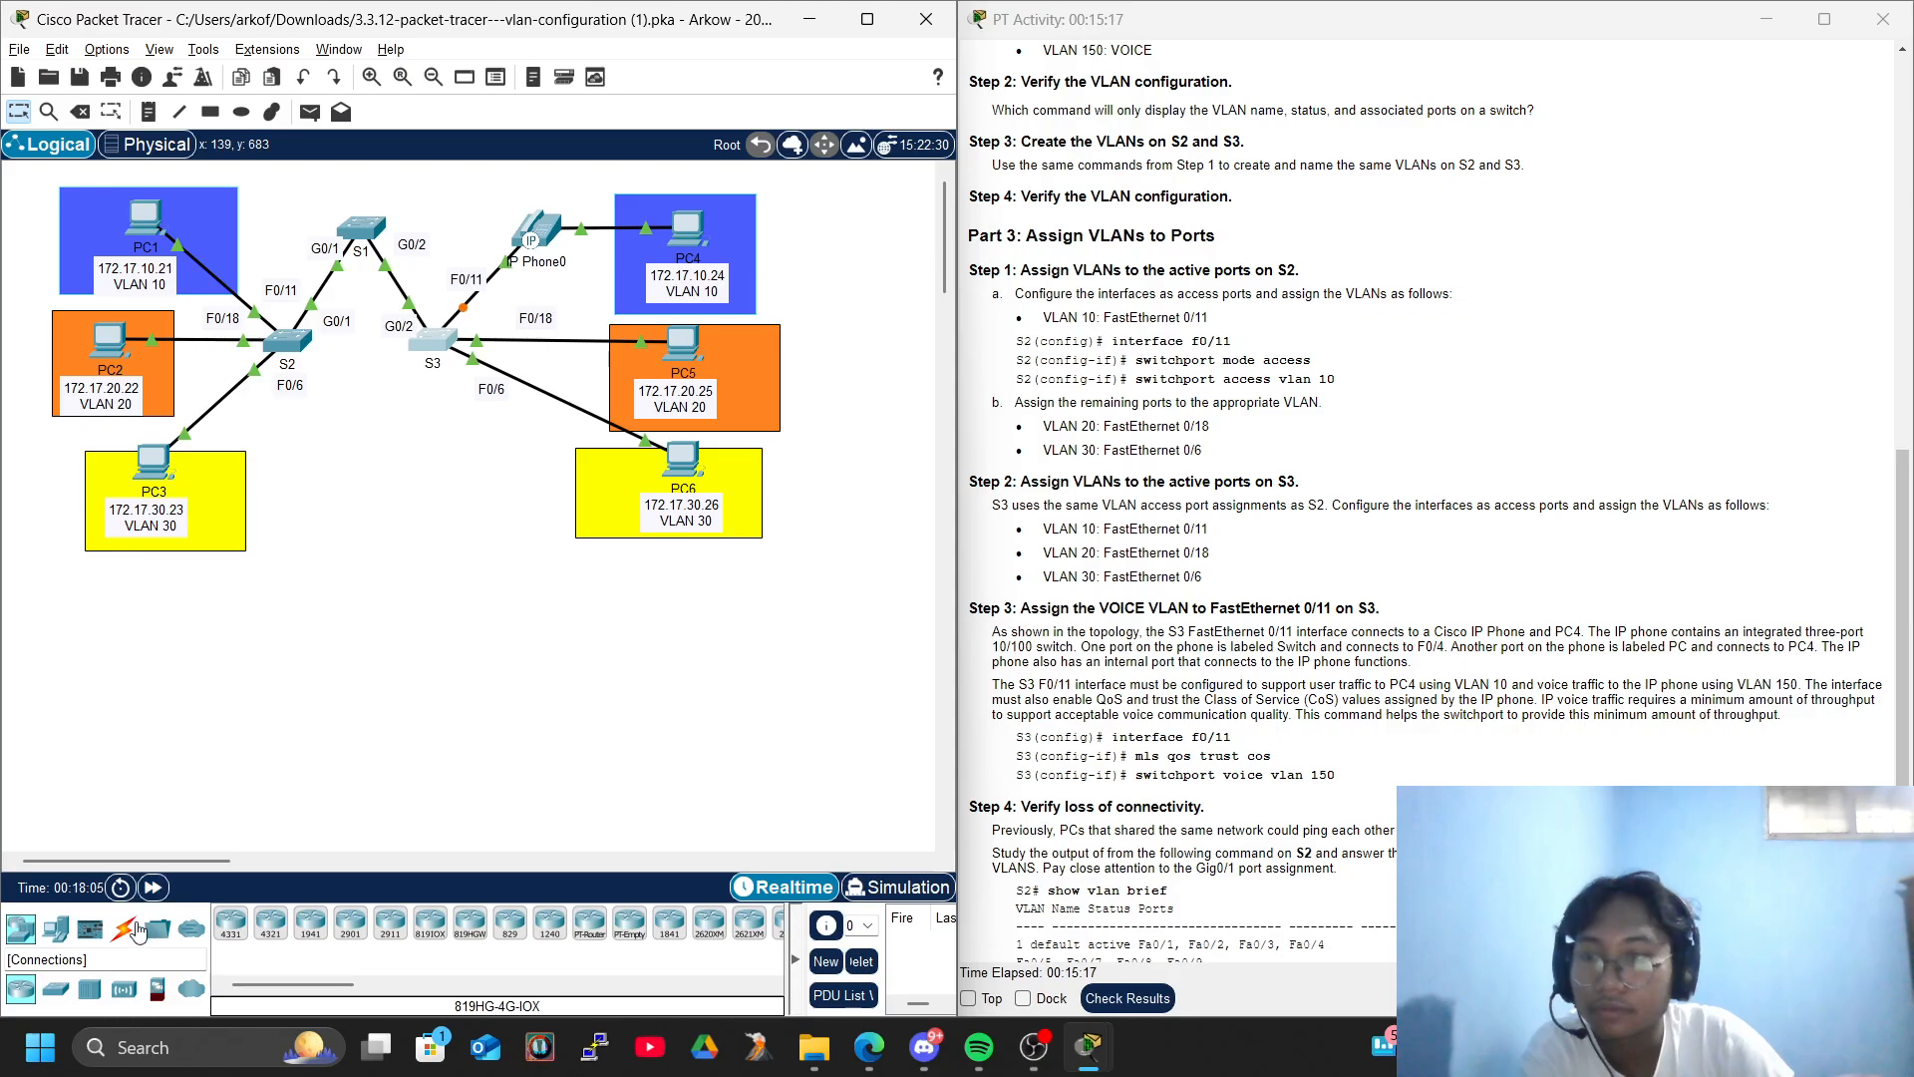
left_click(153, 887)
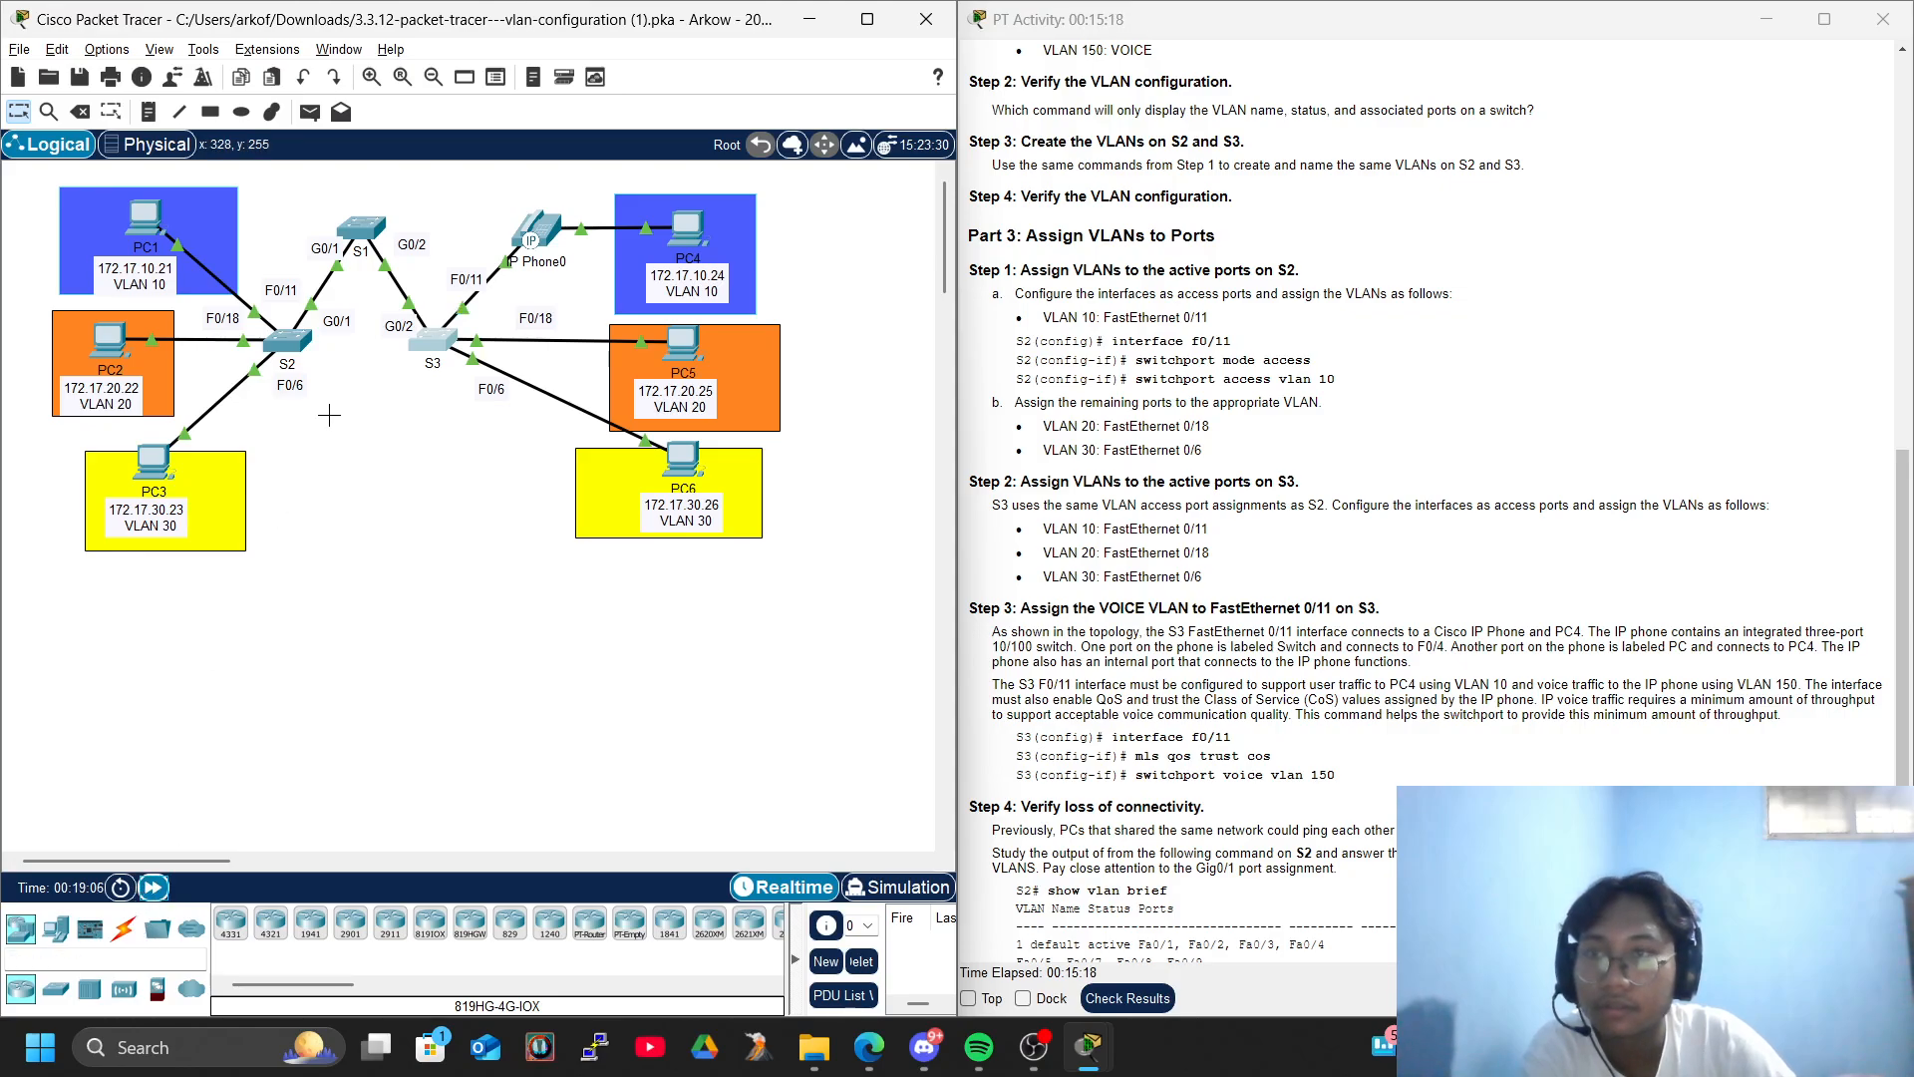
- List the VLANs and their port assignments on S2 with show vlan brief, alongside the Step 4 instructions, and close its window
left_click(288, 339)
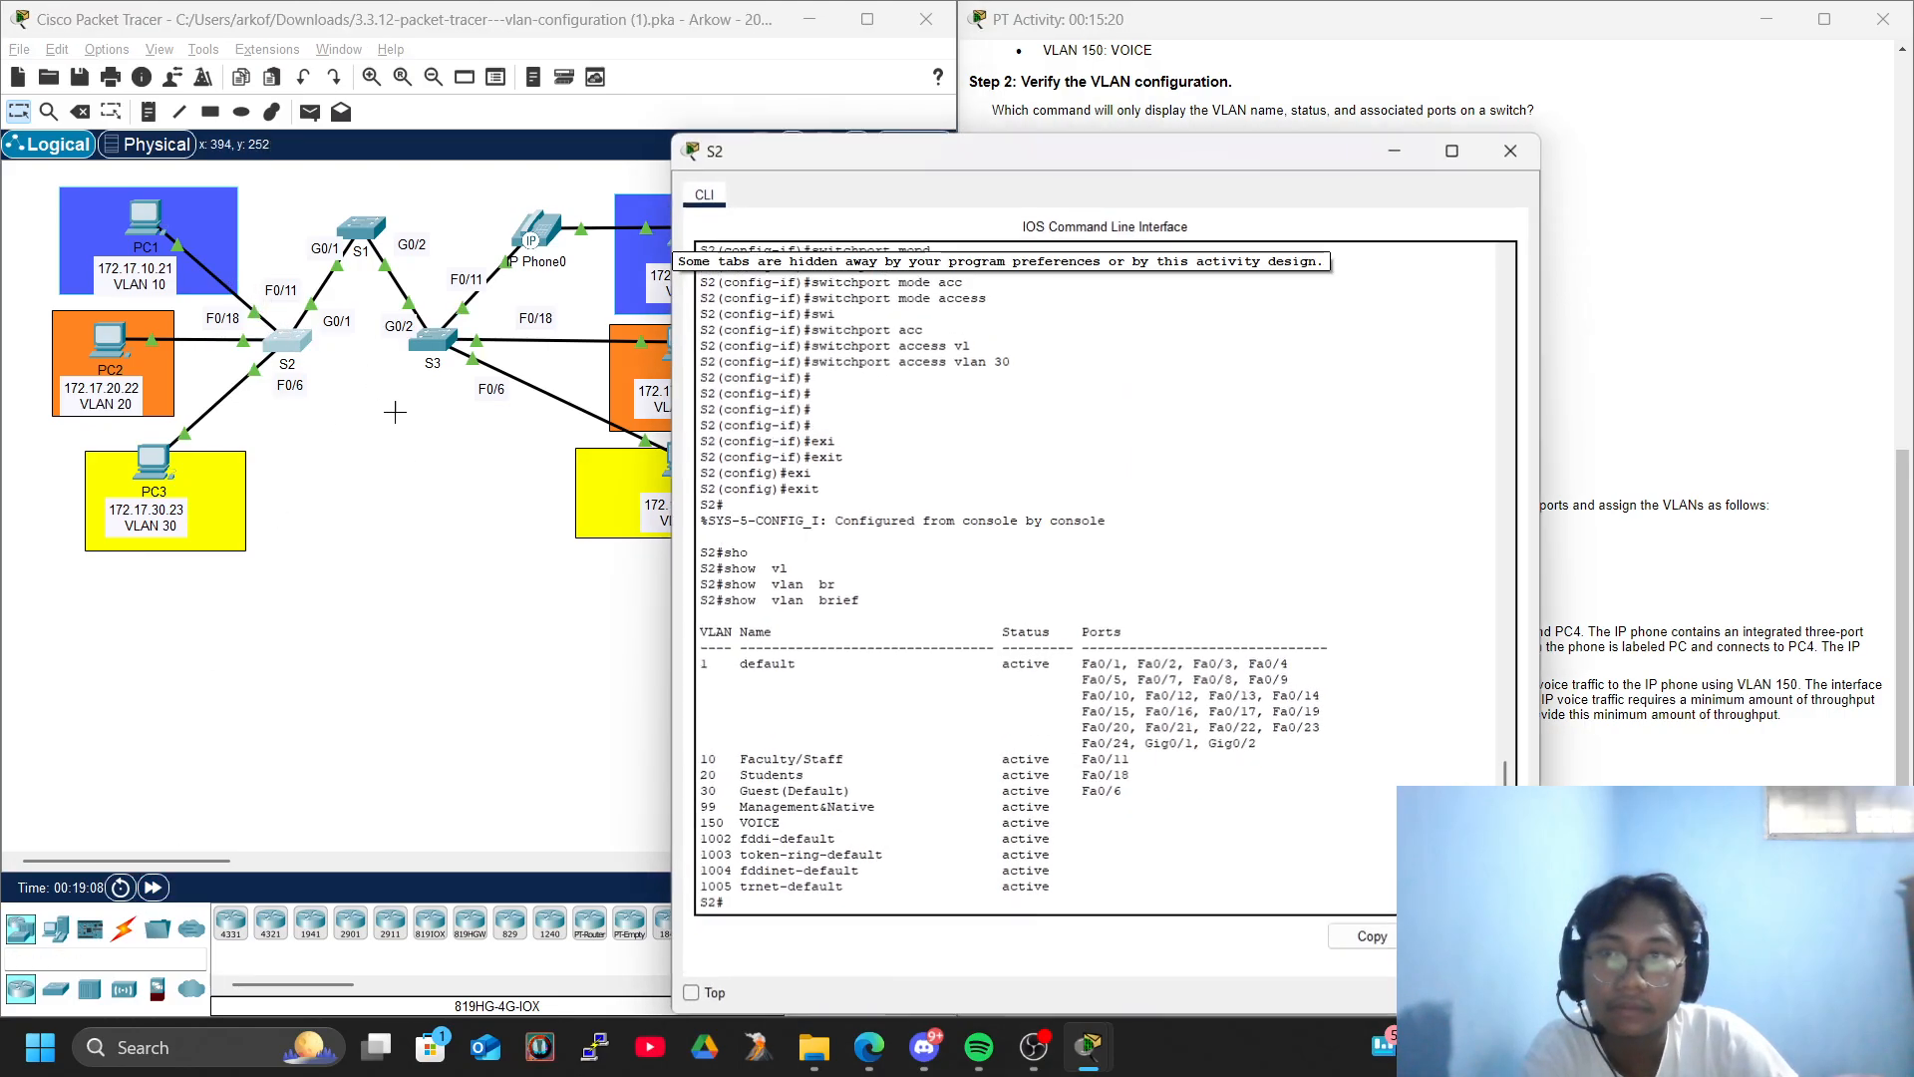
key("Return")
key("Return")
key("Return")
key("Return")
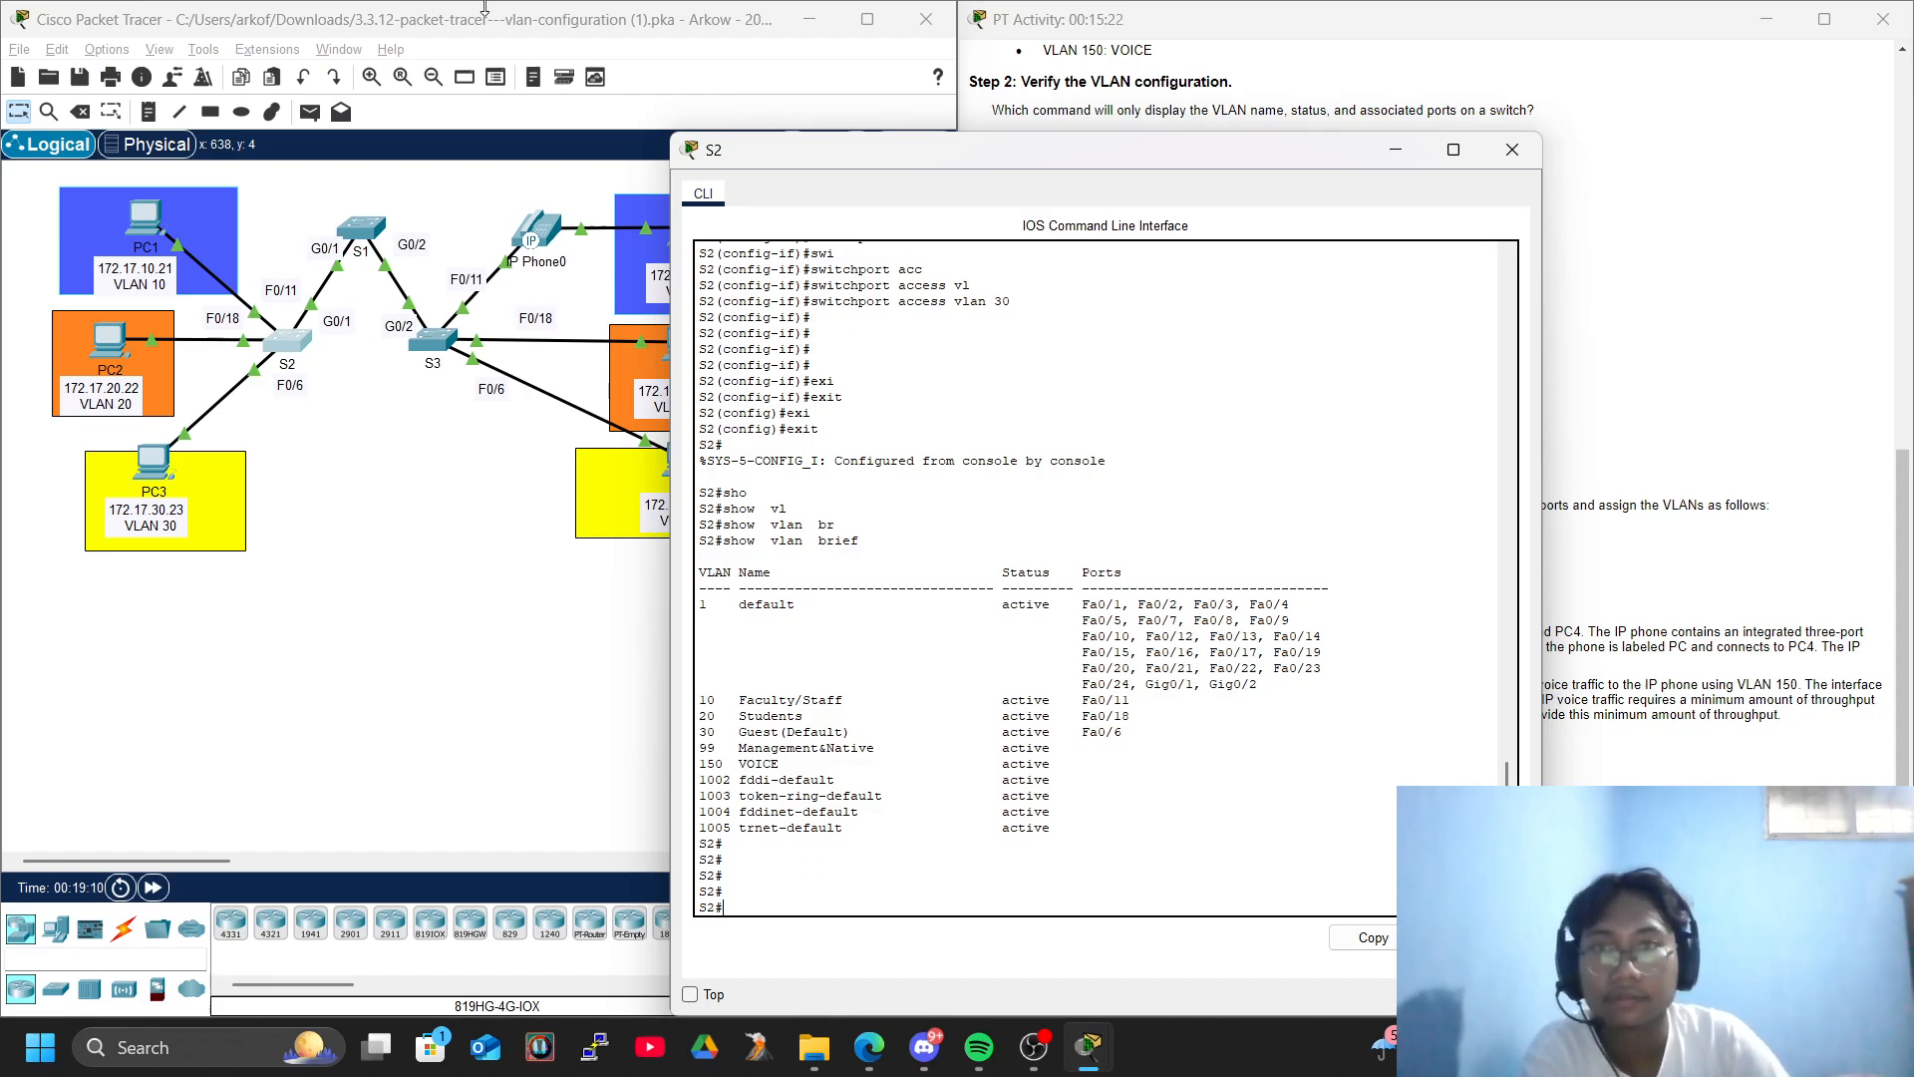
left_click_drag(970, 163, 312, 103)
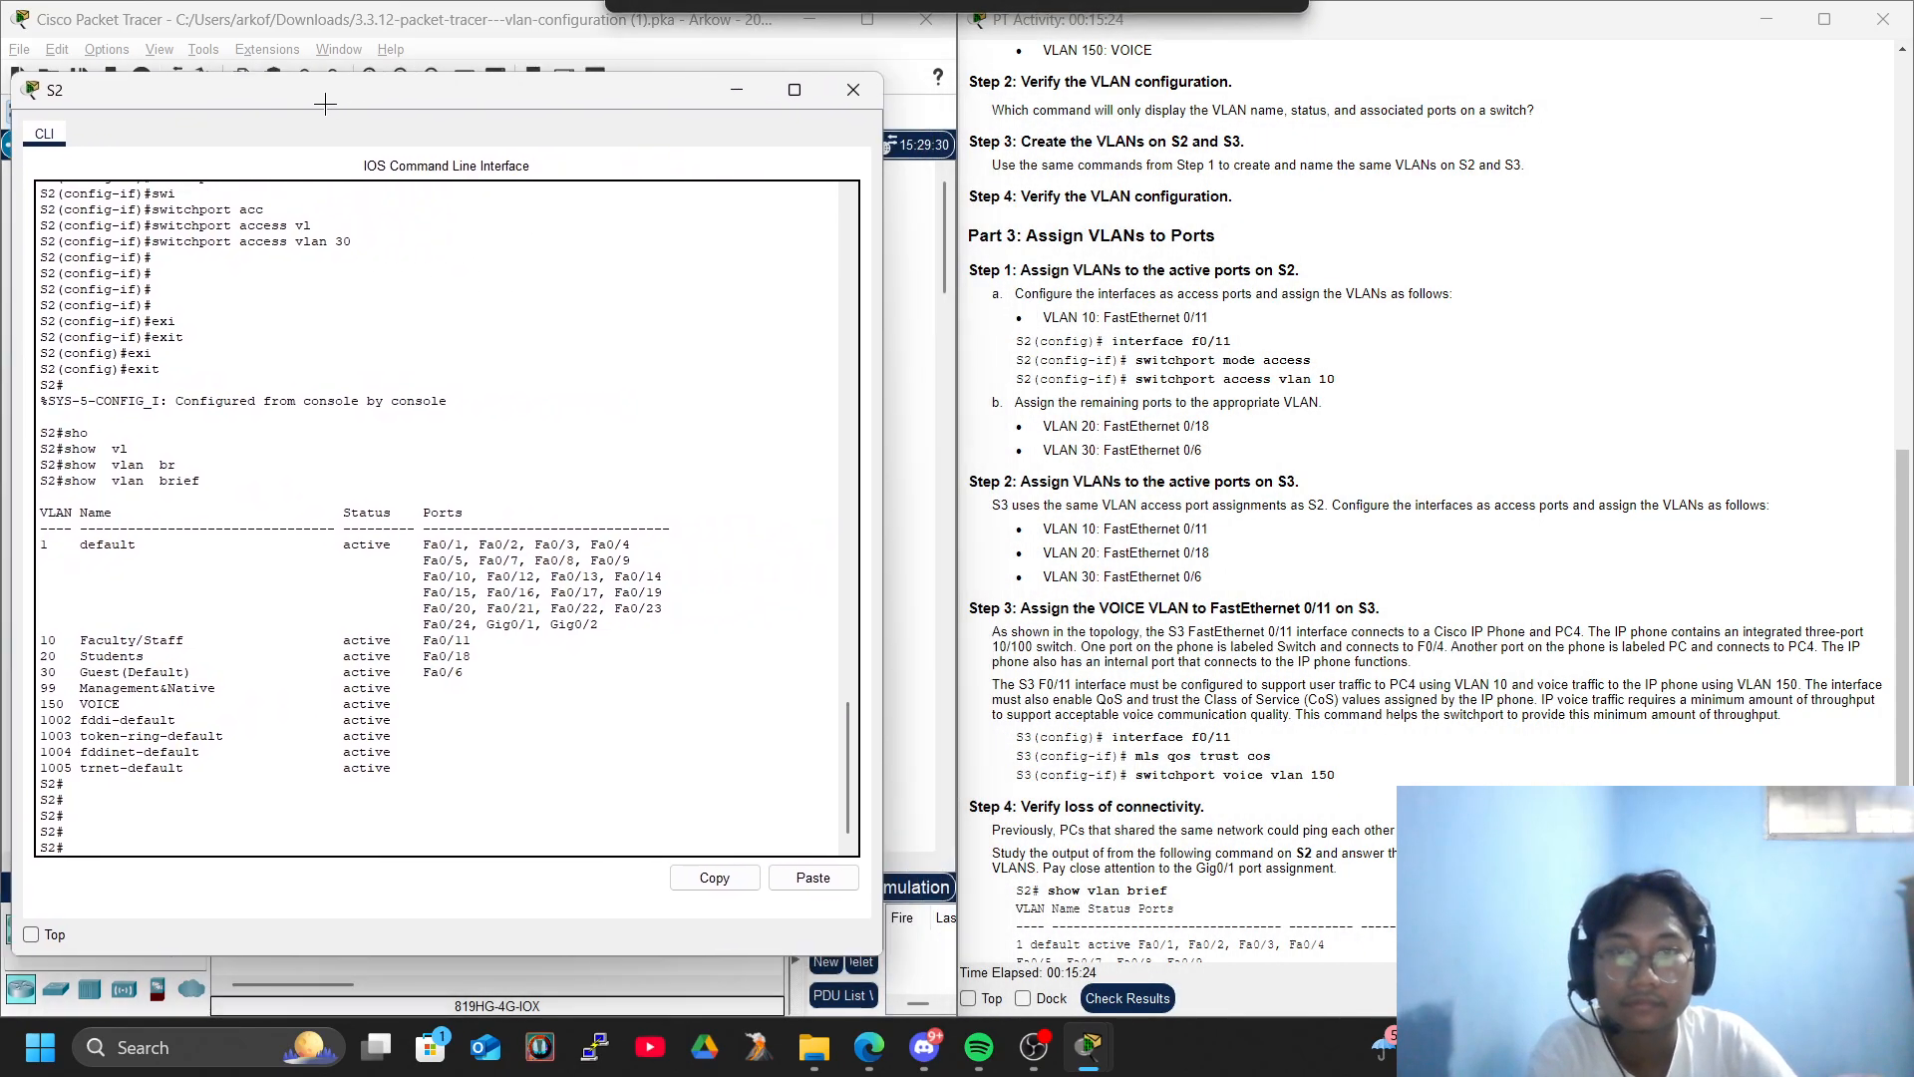
scroll(1083, 426, "down", 3)
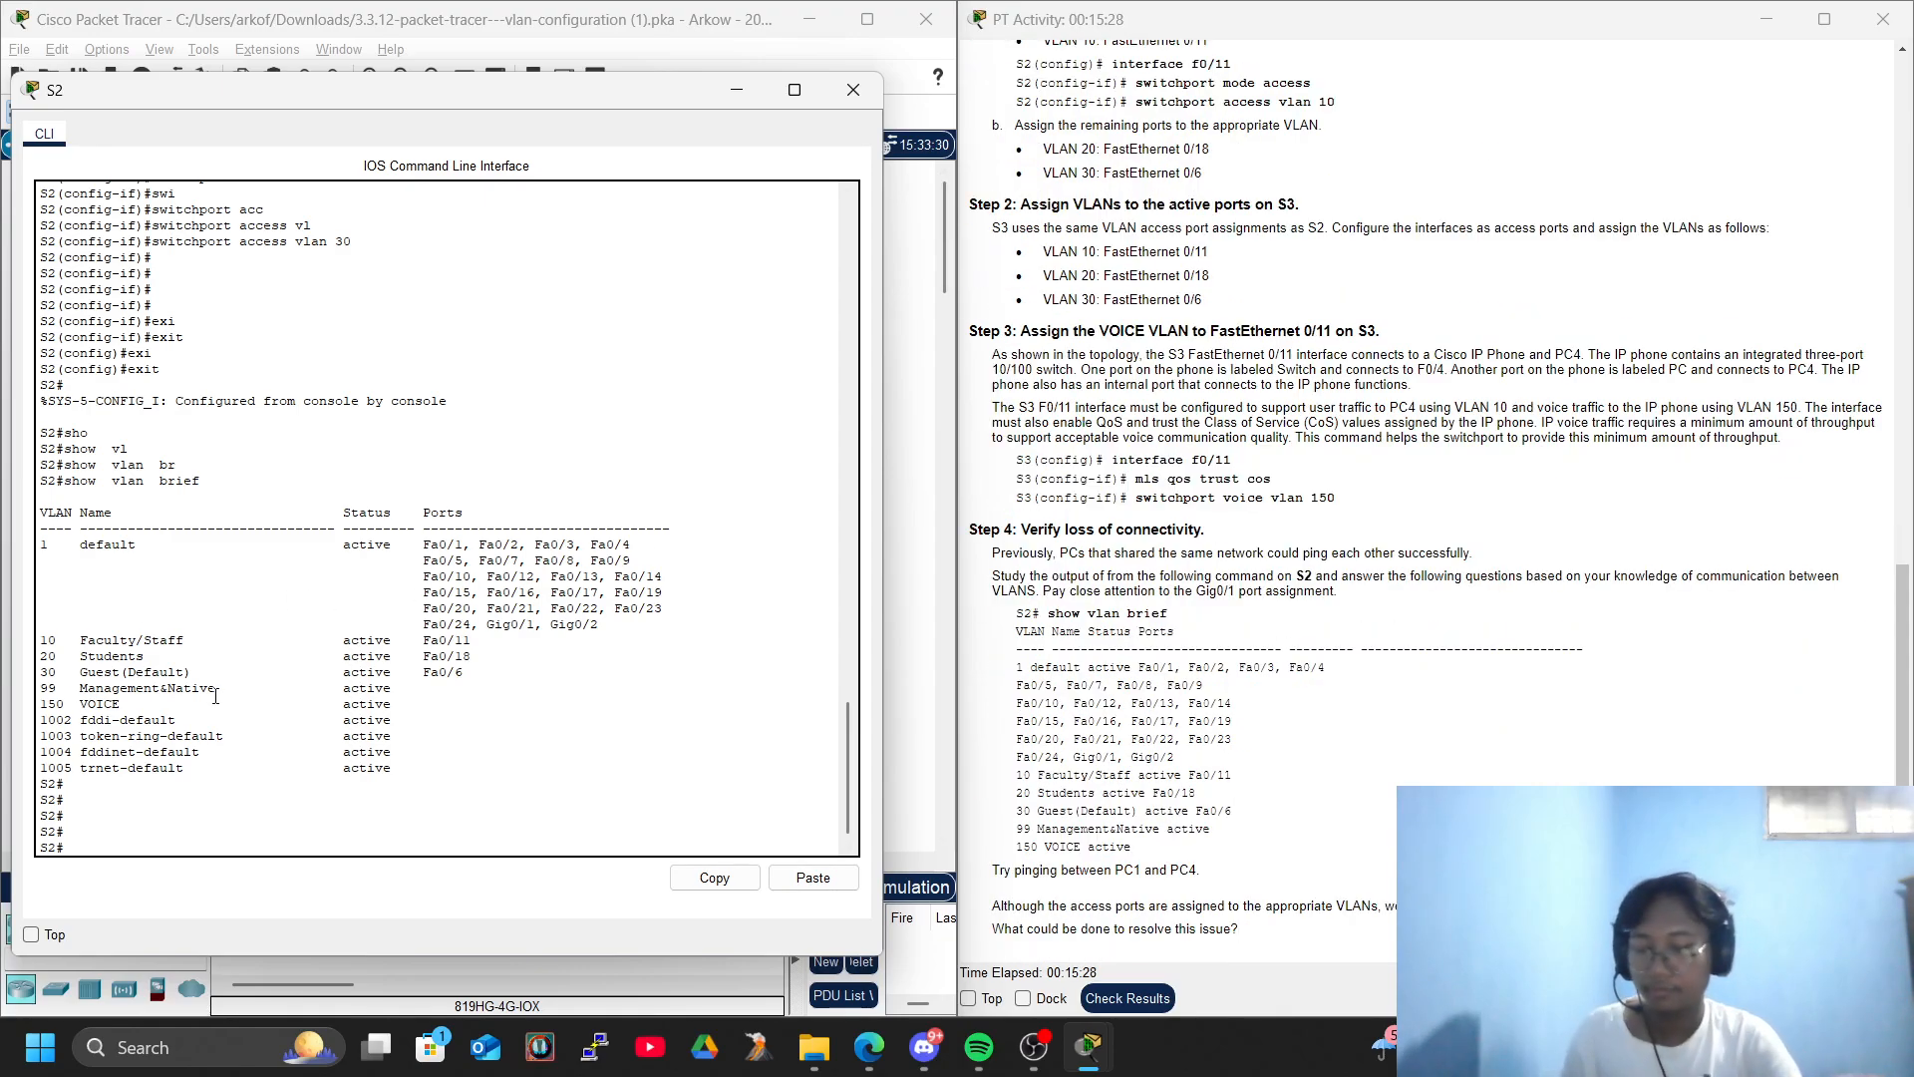
type("sho")
key("Tab")
type("vl")
key("Tab")
type("br")
key("Tab")
key("Return")
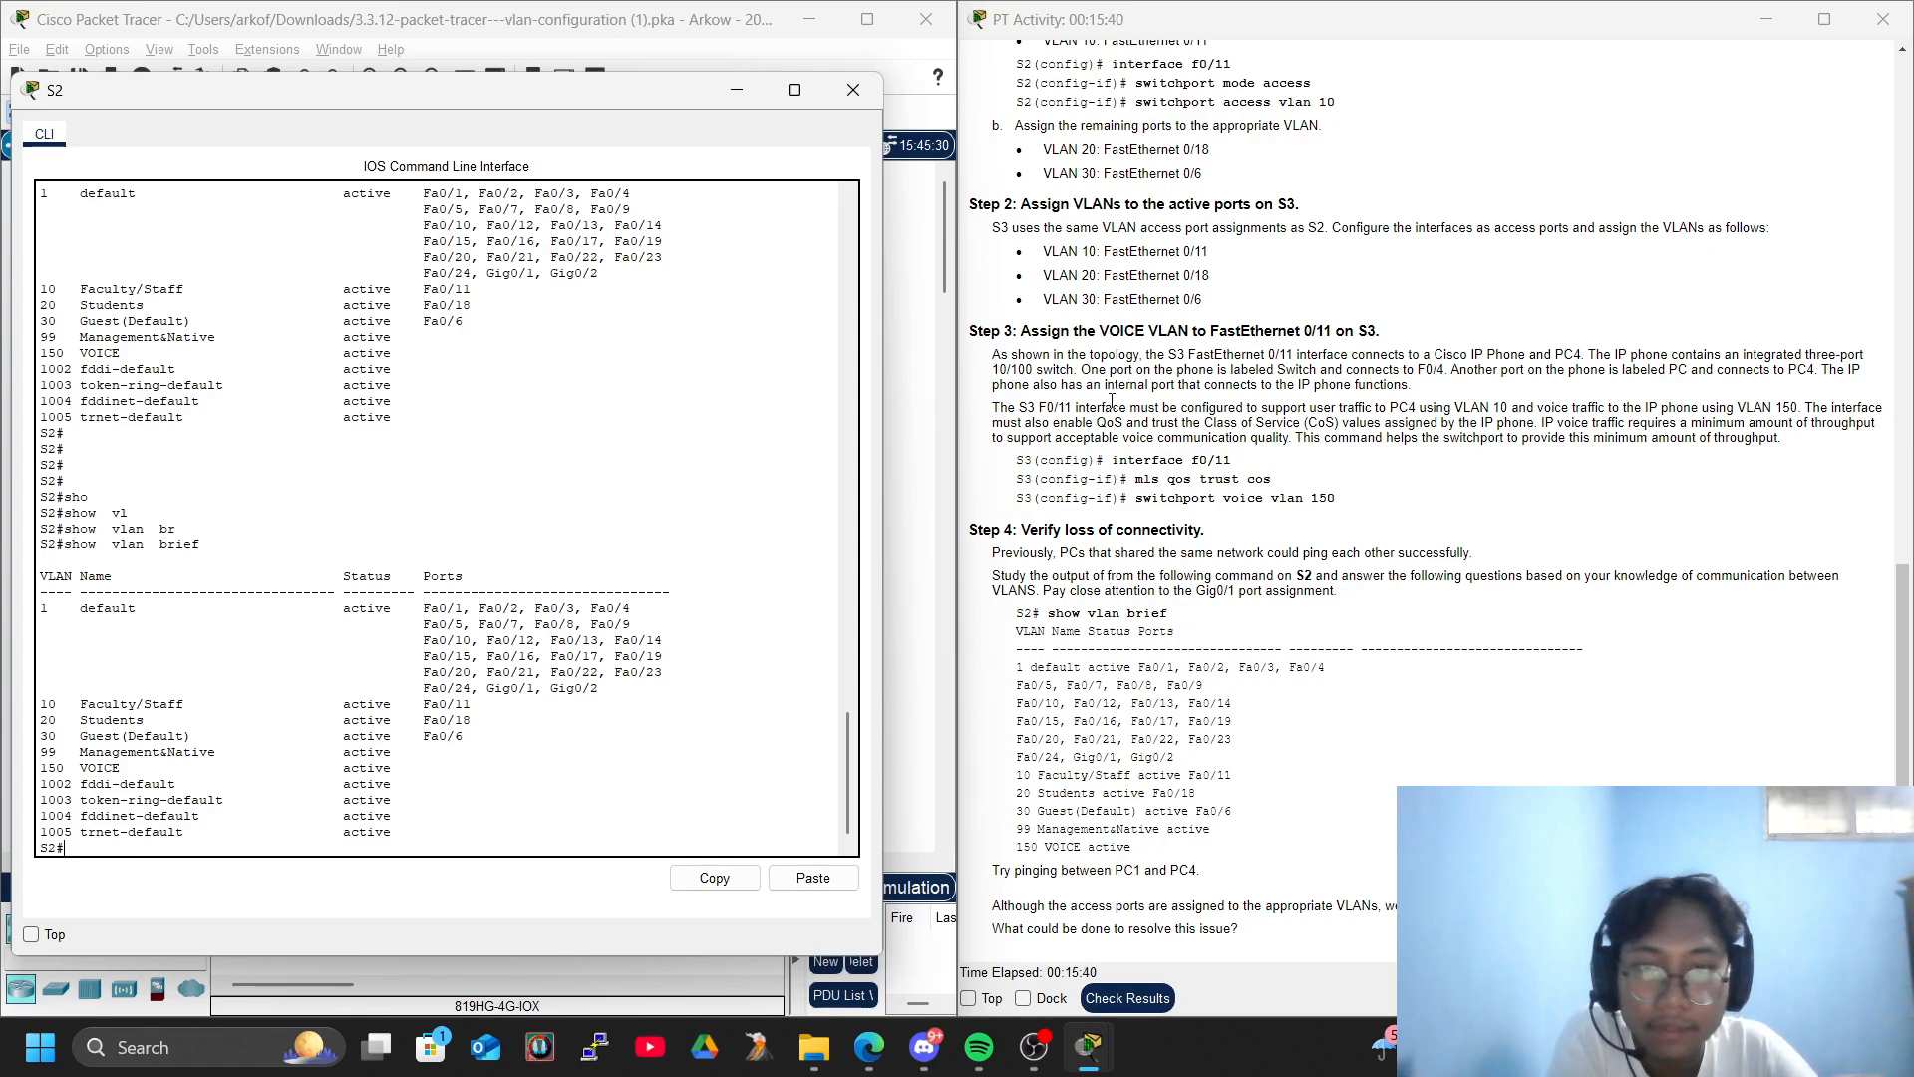
left_click(854, 99)
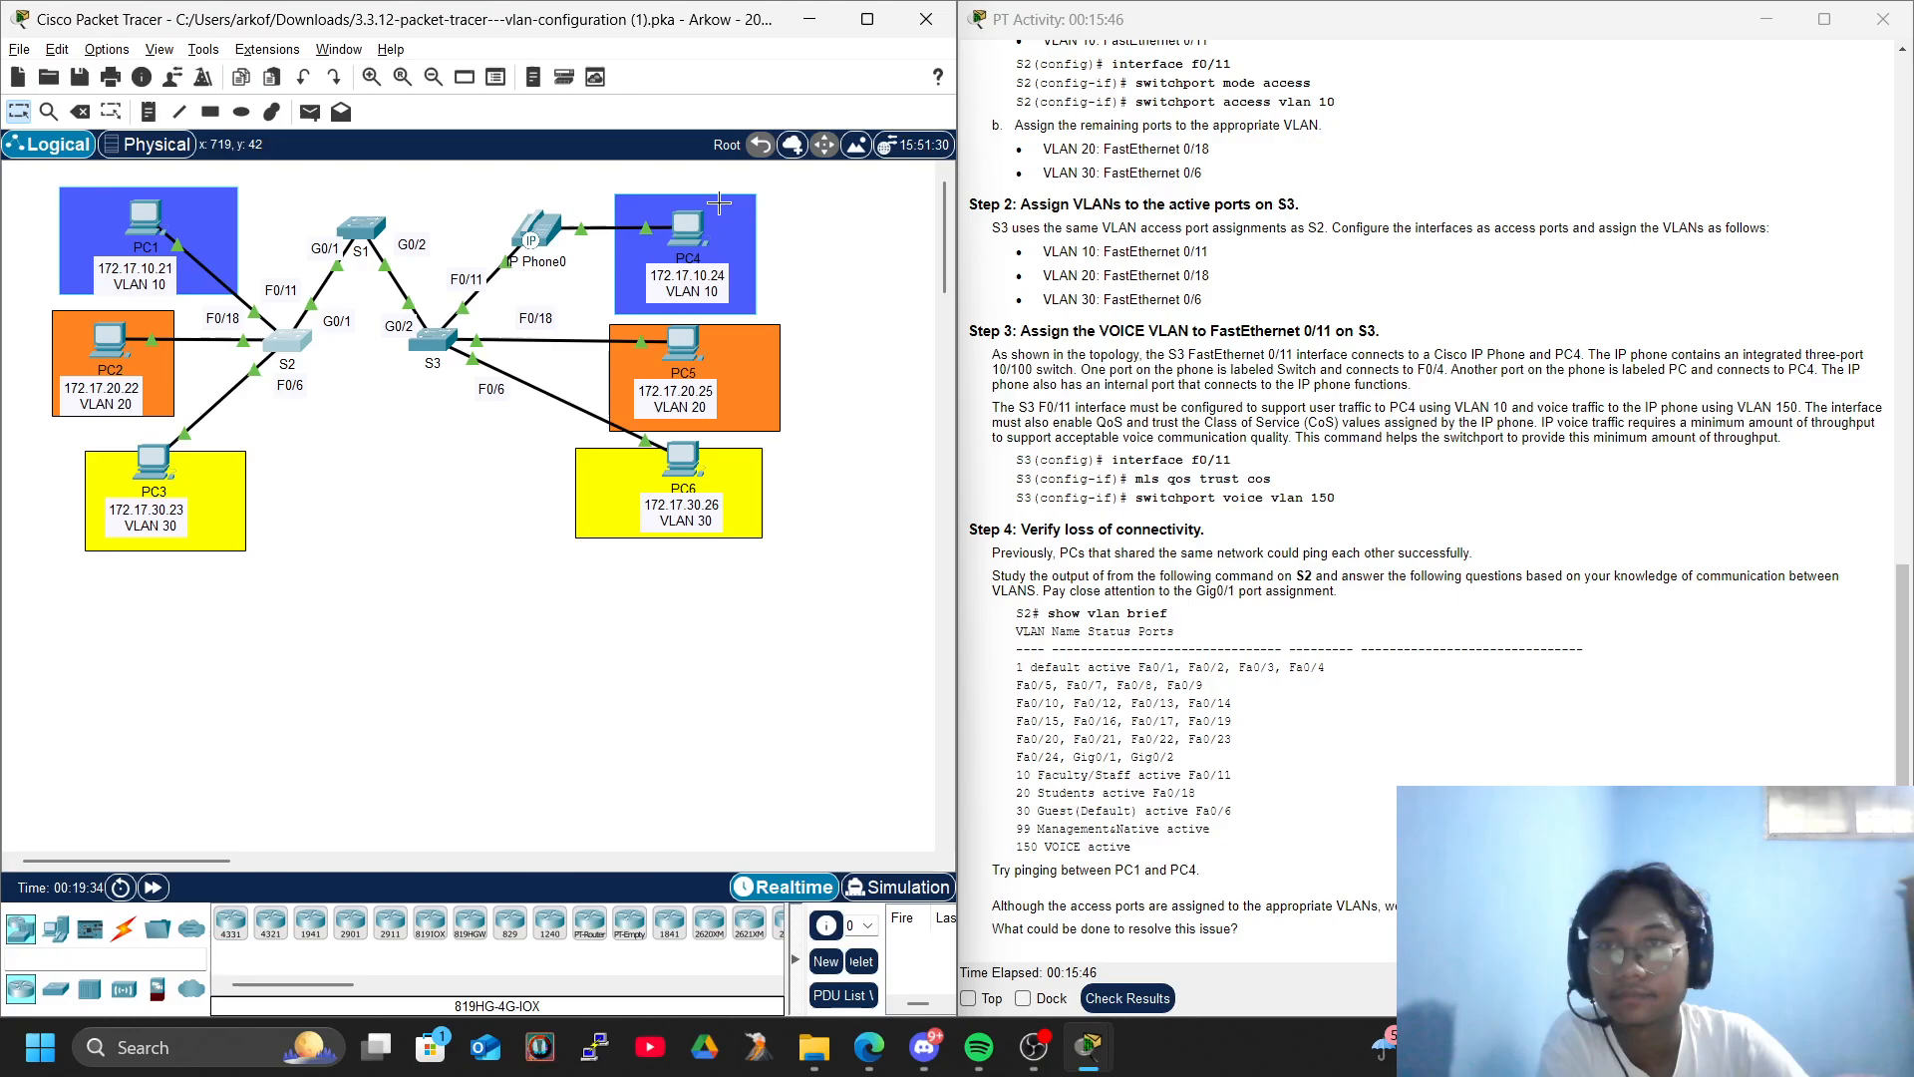
- Test connectivity from PC1 to PC4 by repeating the ping to 172.17.10.24 in PC1's Command Prompt, and close the PC1 window
left_click(124, 221)
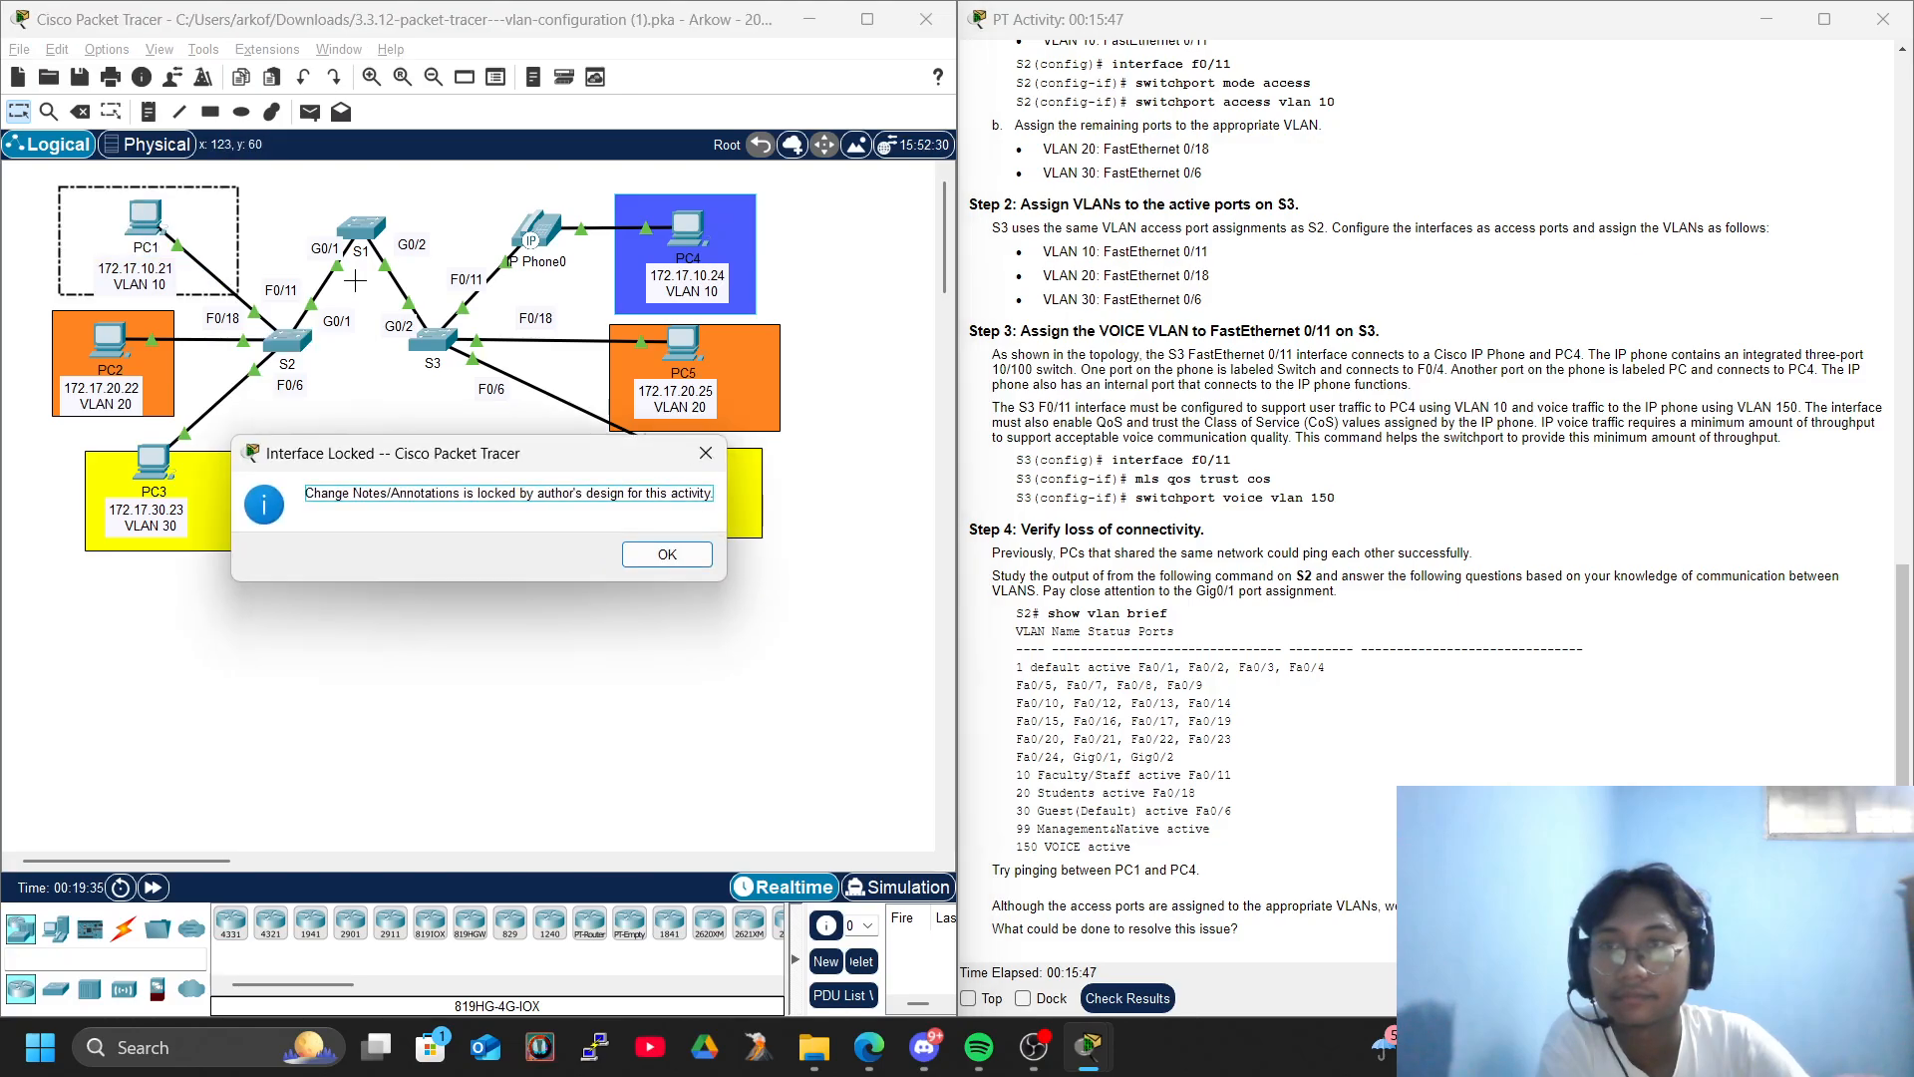
left_click(667, 554)
left_click(147, 230)
left_click(1261, 299)
key("Return")
key("Return")
key("Up")
key("Return")
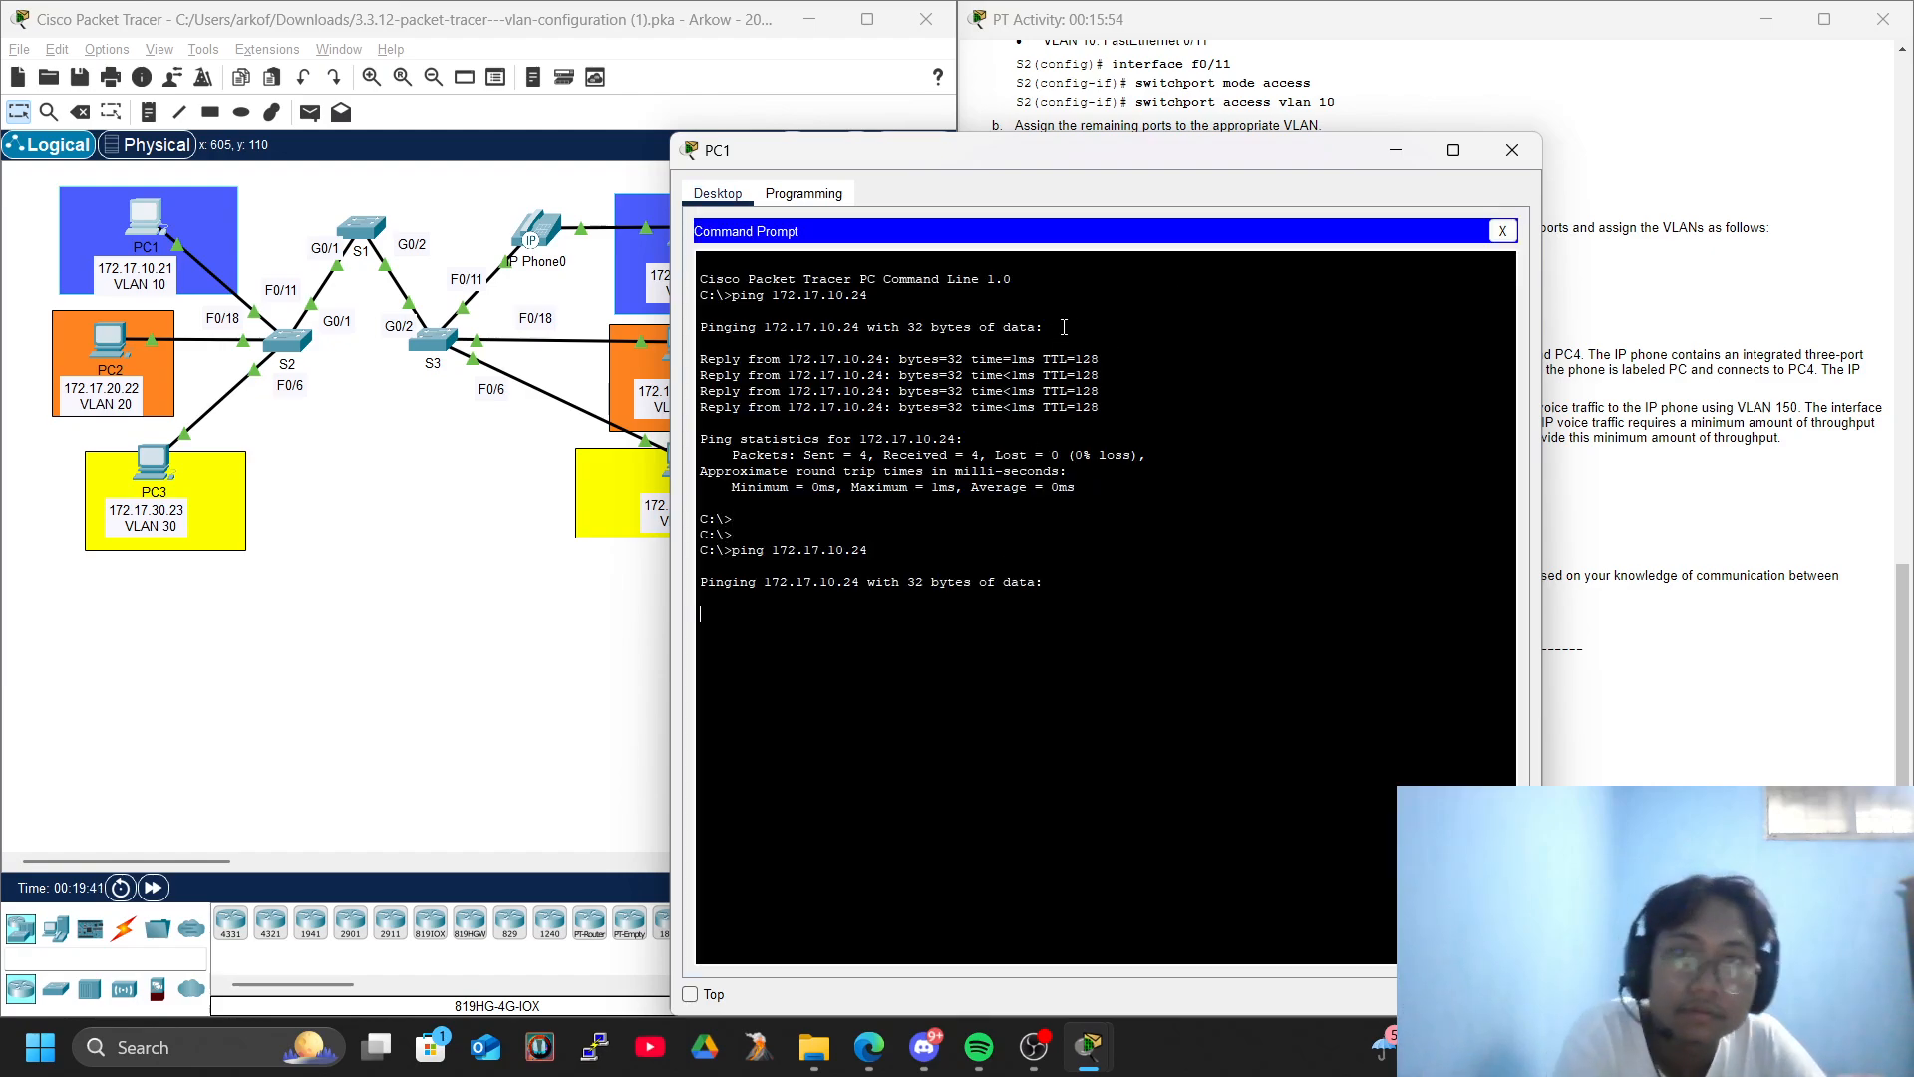
left_click_drag(1130, 148, 505, 135)
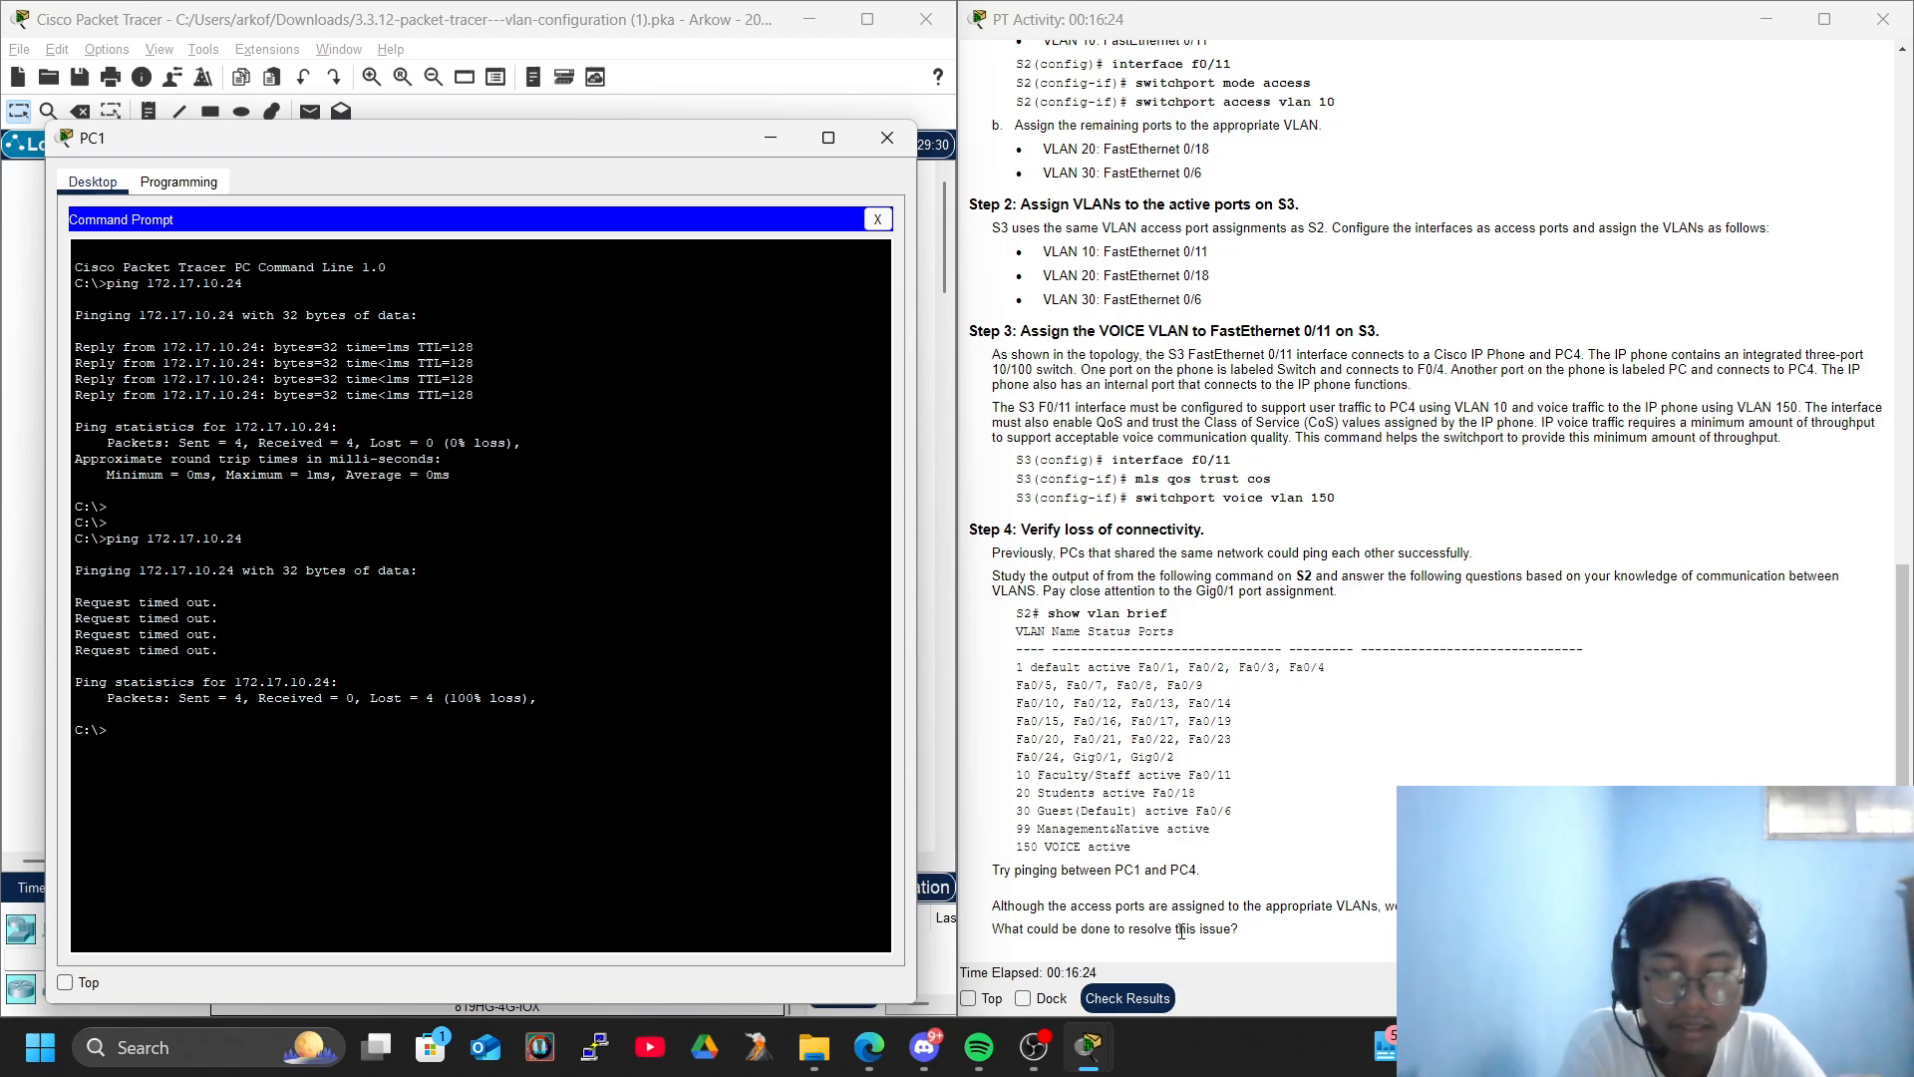
left_click(886, 136)
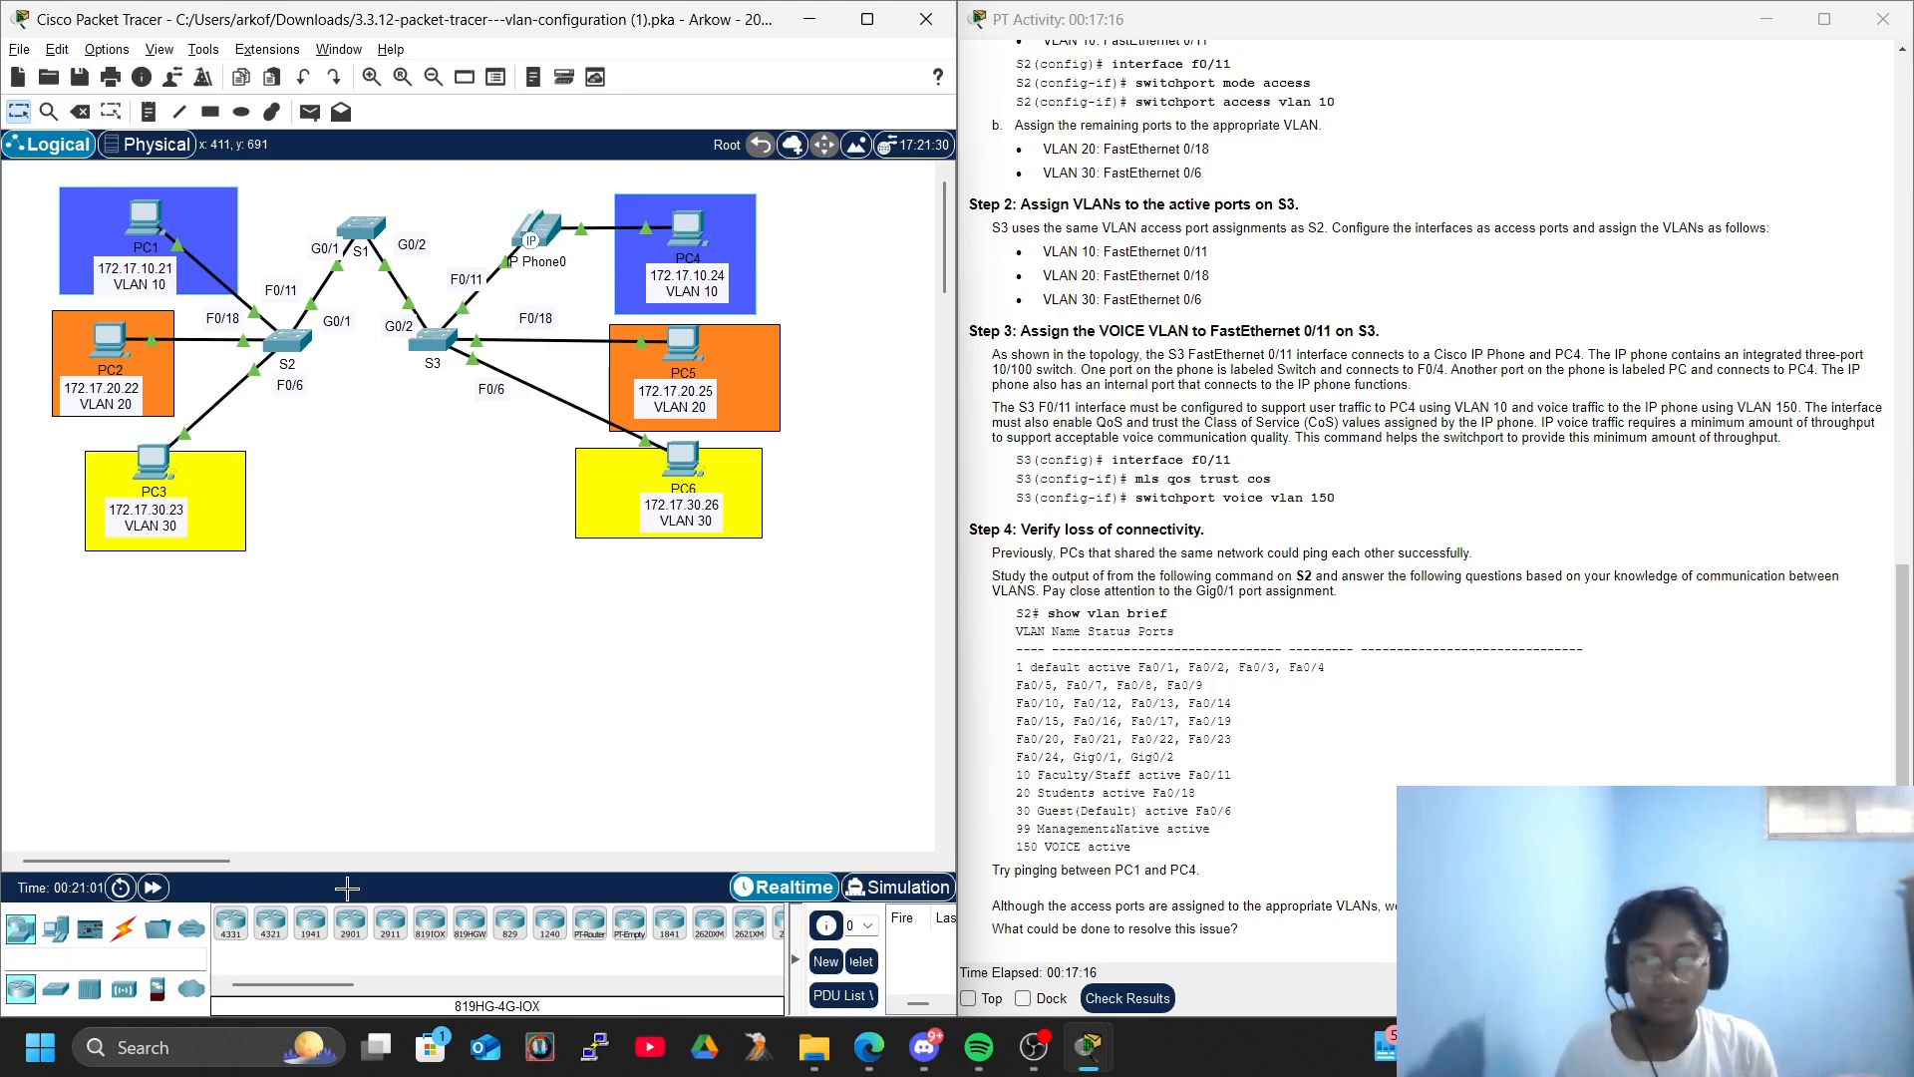
key("alt+Tab")
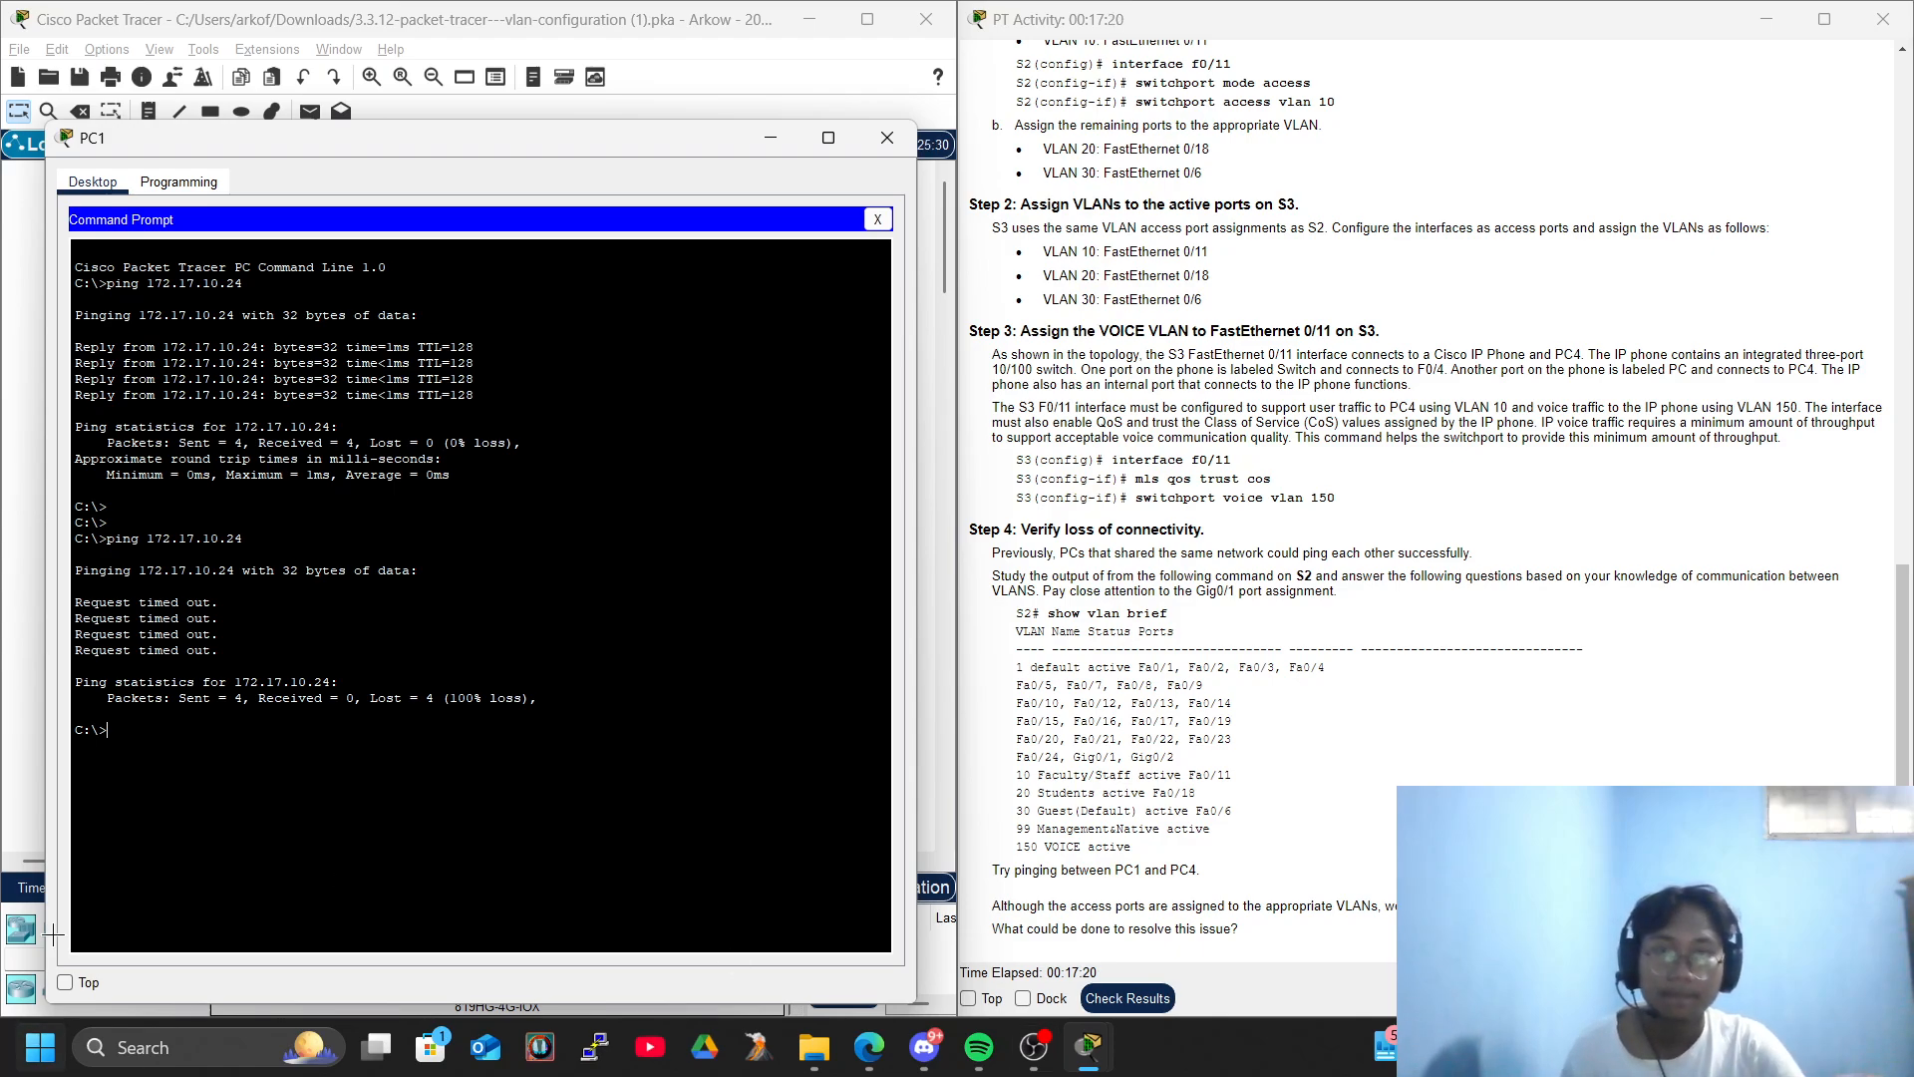
left_click(886, 138)
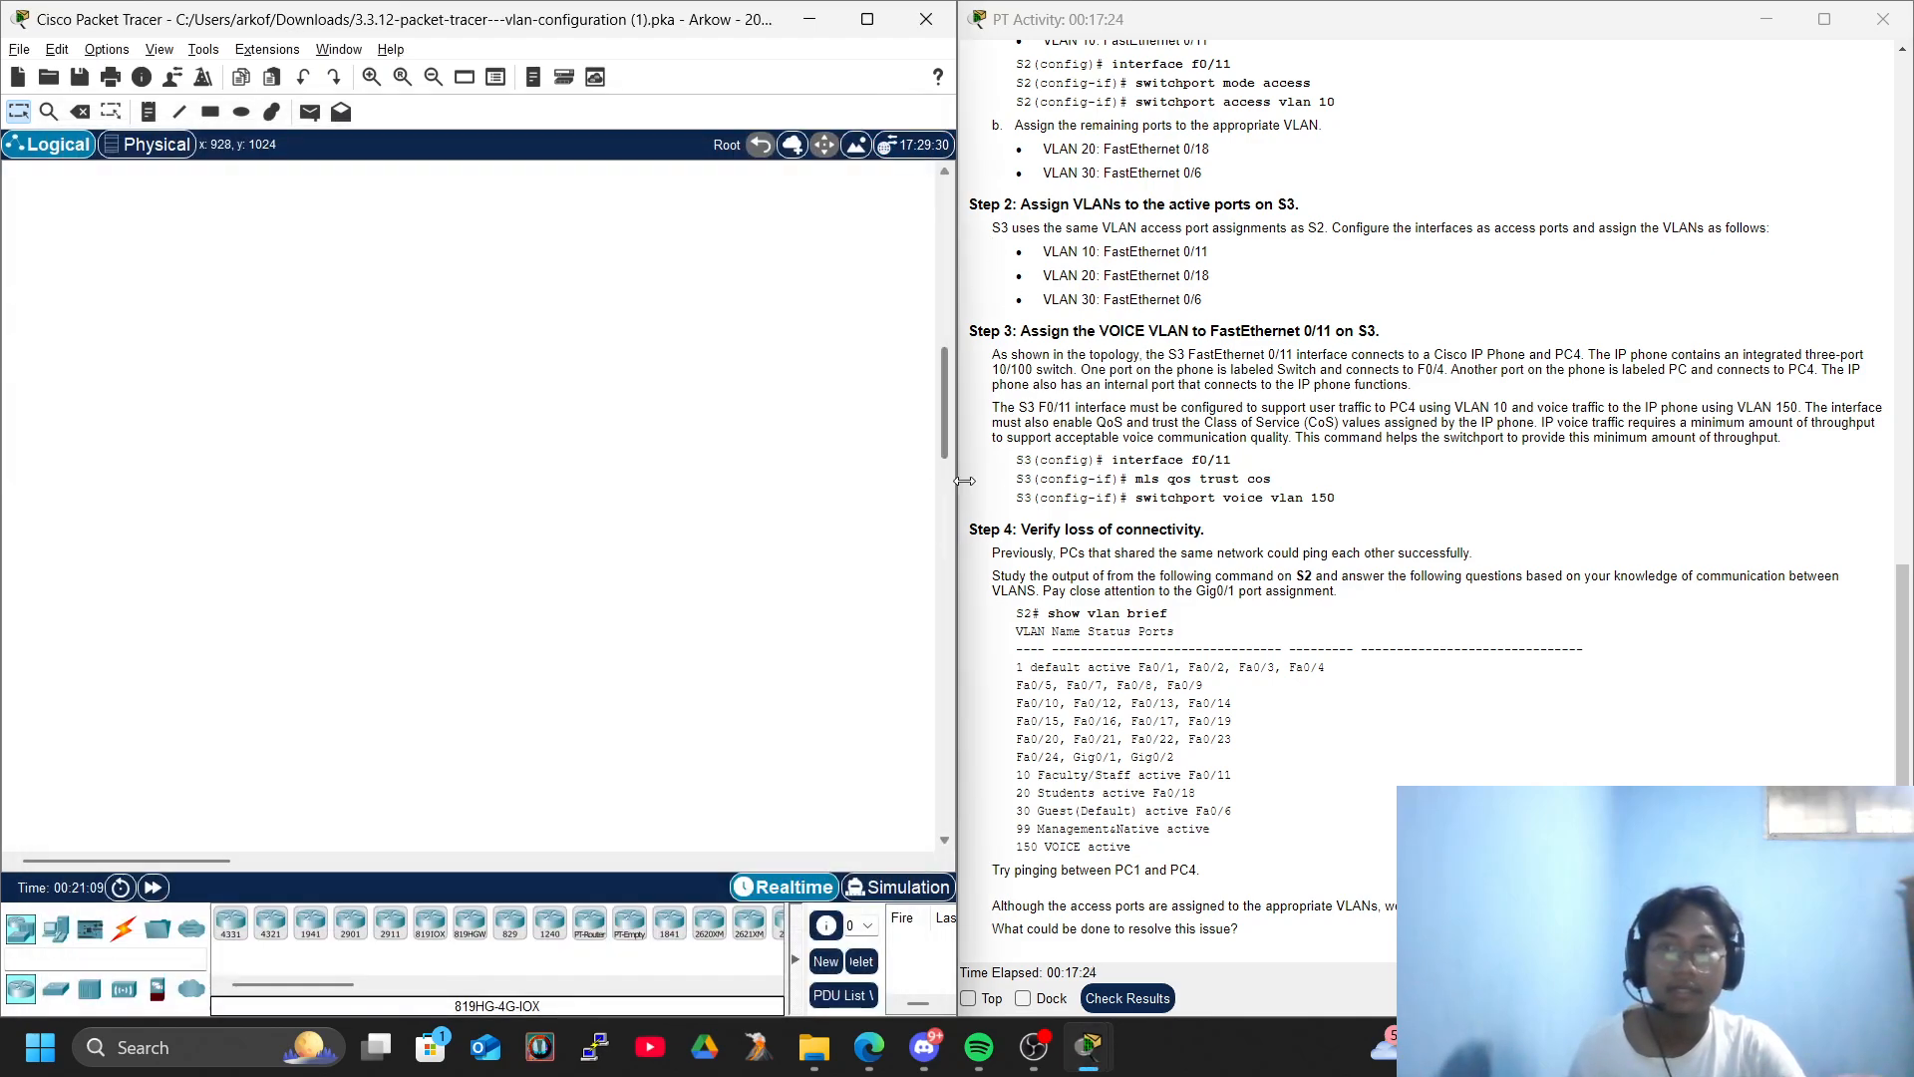
scroll(809, 329, "up", 10)
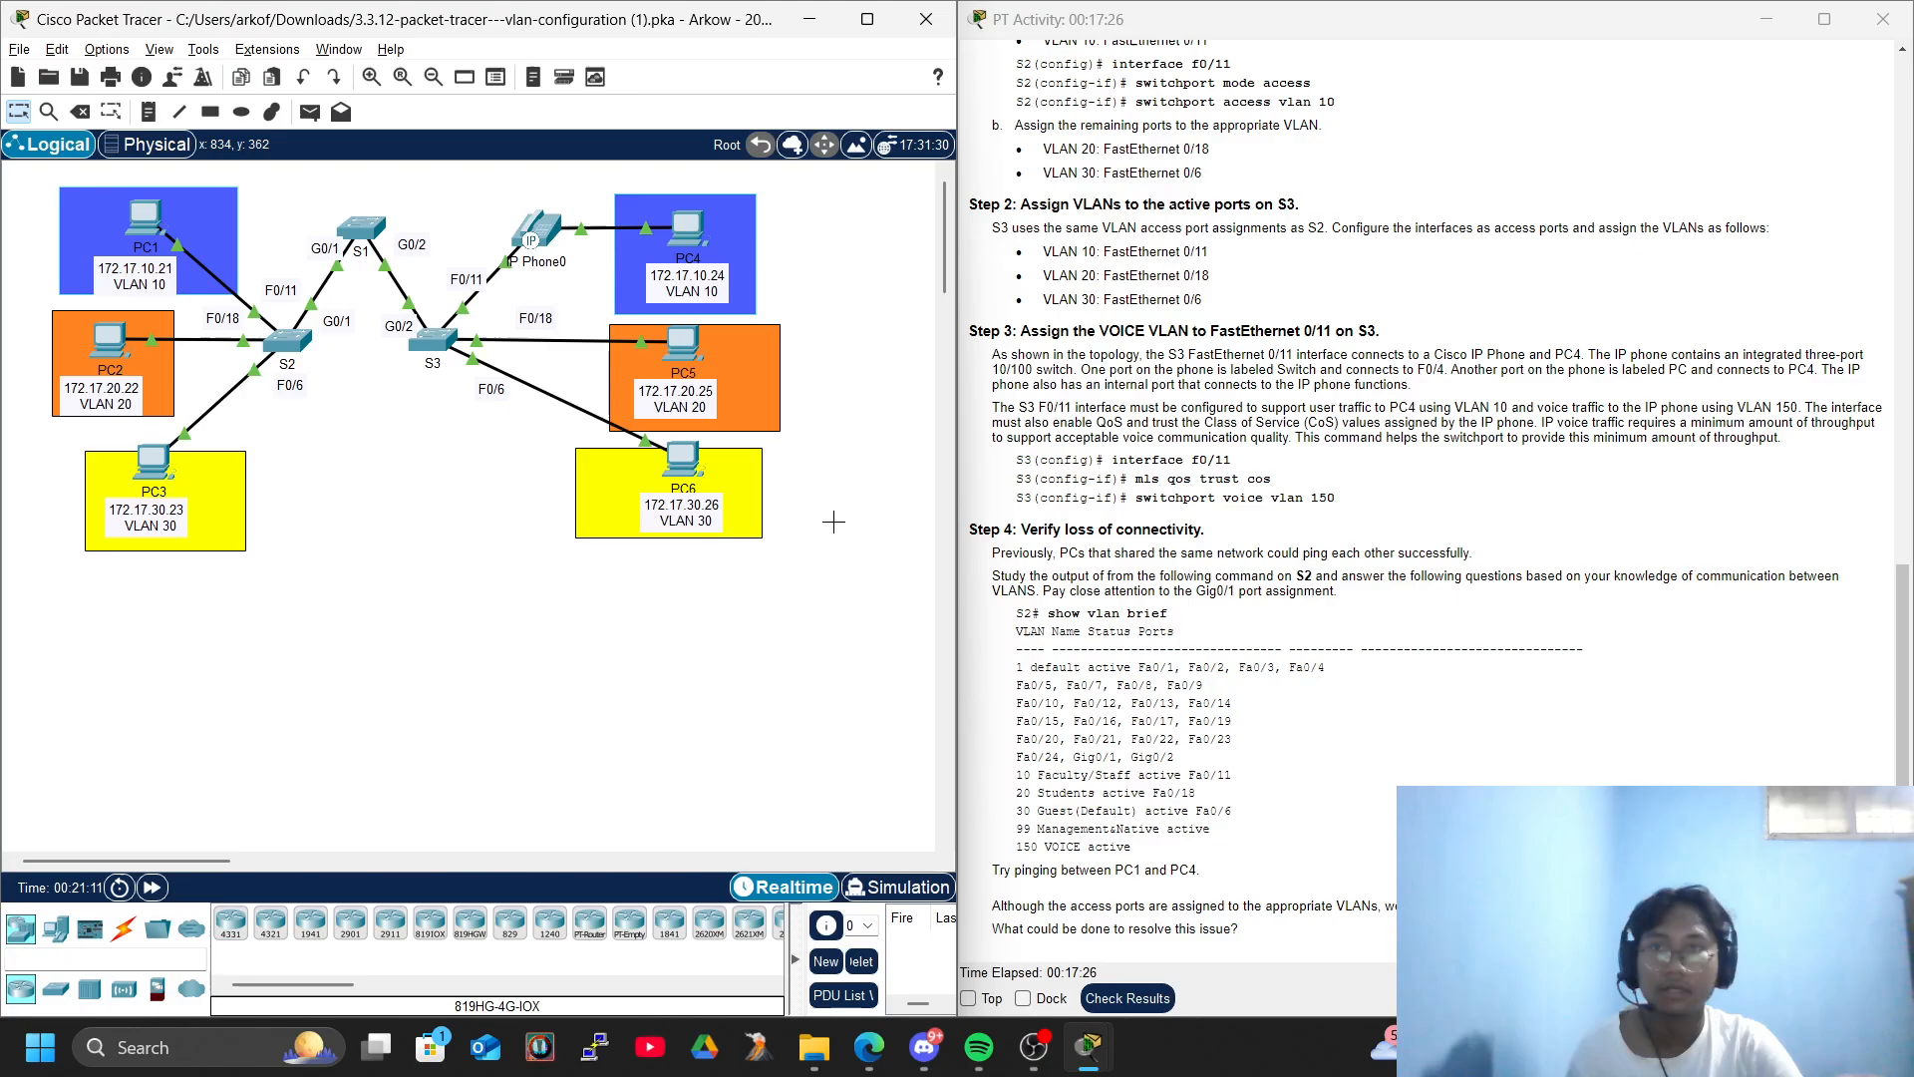
left_click(1035, 1063)
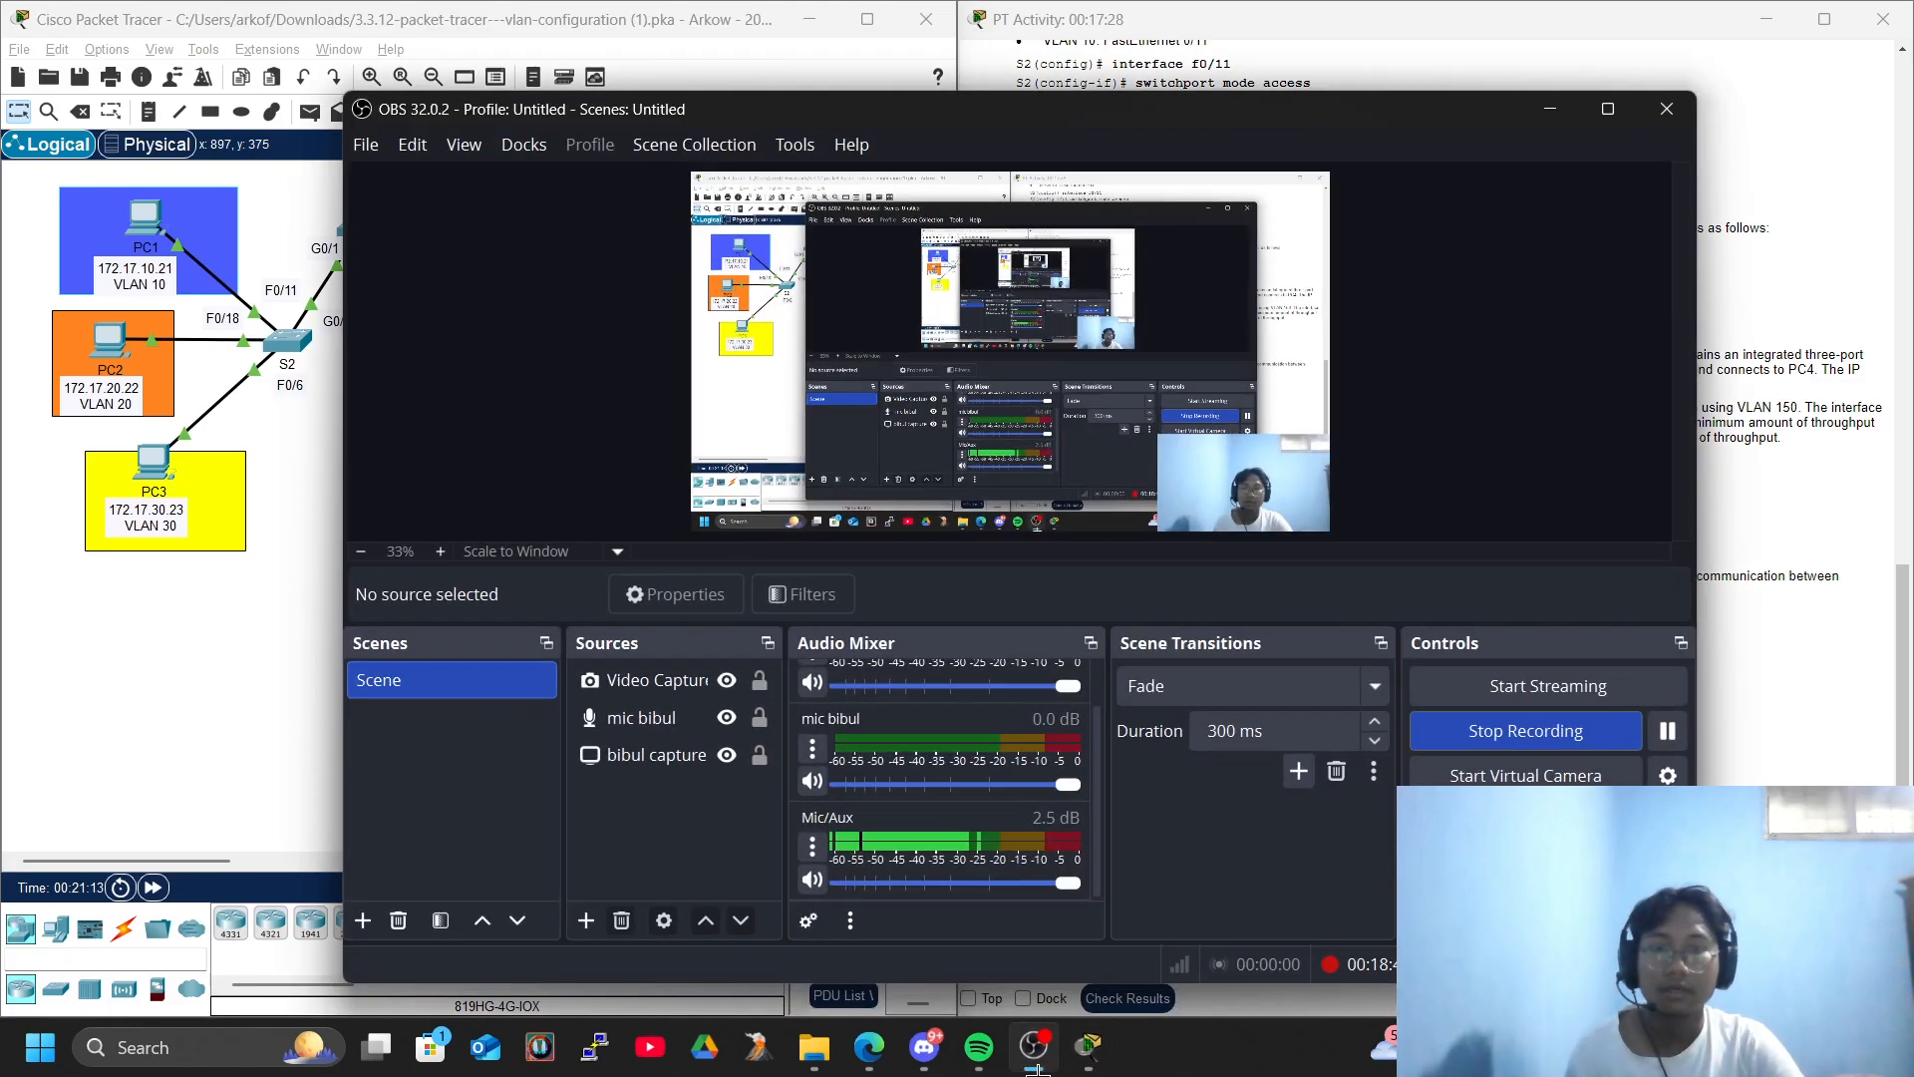